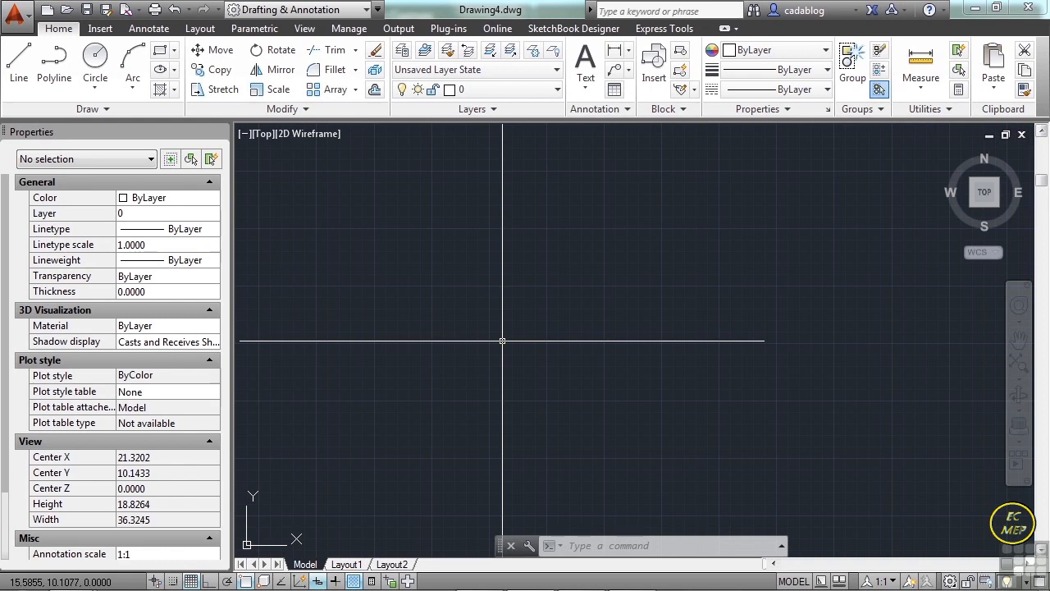
Open the drawing file Attributed Block Example.dwg from folder 11.
{"action": "type", "text": "open"}
{"action": "key", "text": "Return"}
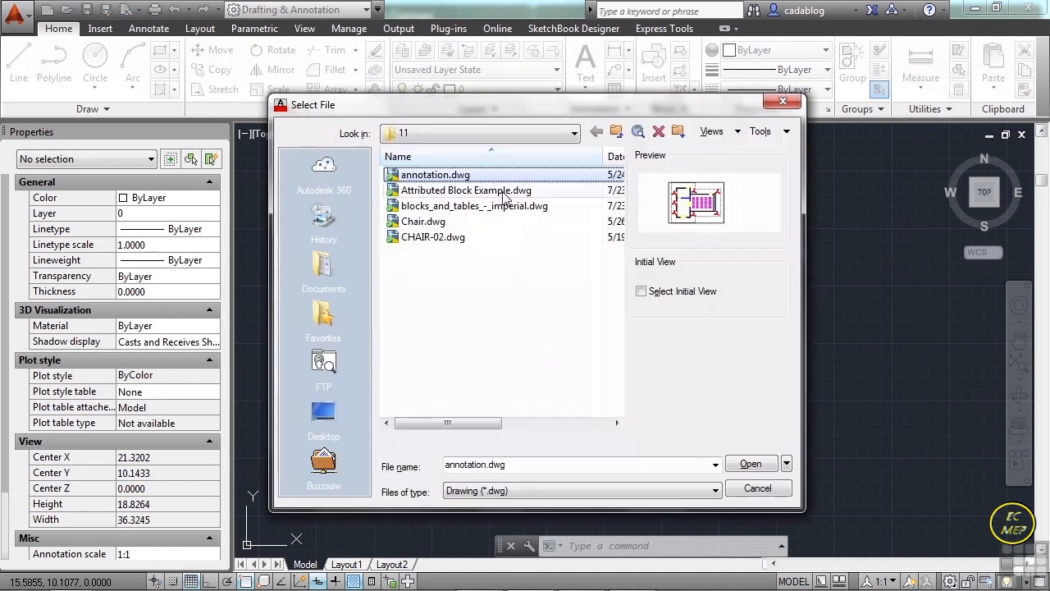
{"action": "left_click", "coordinate": [504, 191]}
{"action": "left_click", "coordinate": [753, 464]}
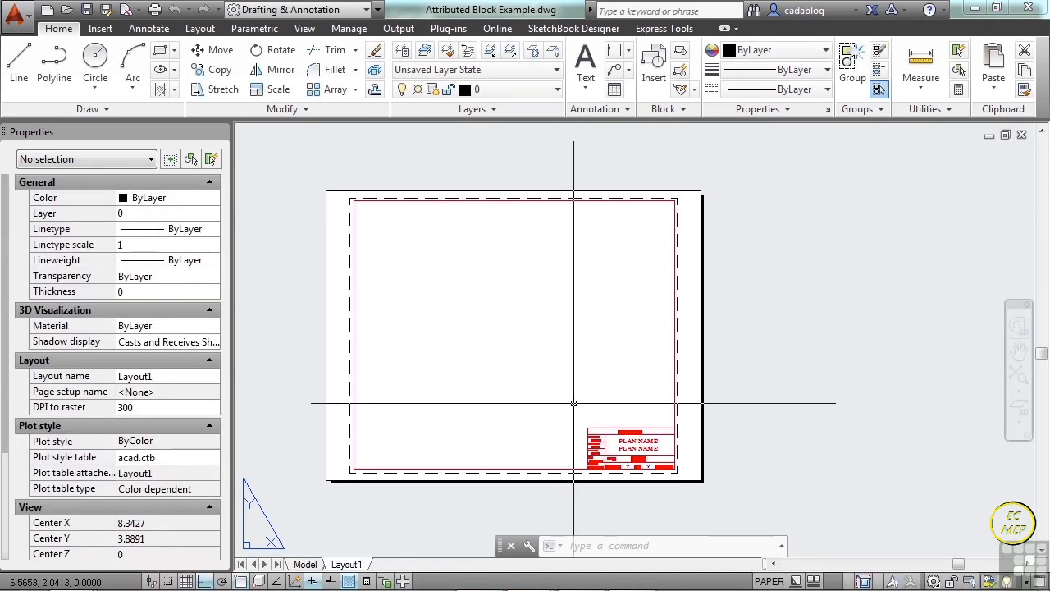
Select the title block in the sheet's lower-right corner to examine its block reference properties, and clear the selection.
{"action": "mouse_move", "coordinate": [572, 412]}
{"action": "middle_mouse_down"}
{"action": "mouse_move", "coordinate": [594, 369]}
{"action": "mouse_move", "coordinate": [605, 371]}
{"action": "middle_mouse_up"}
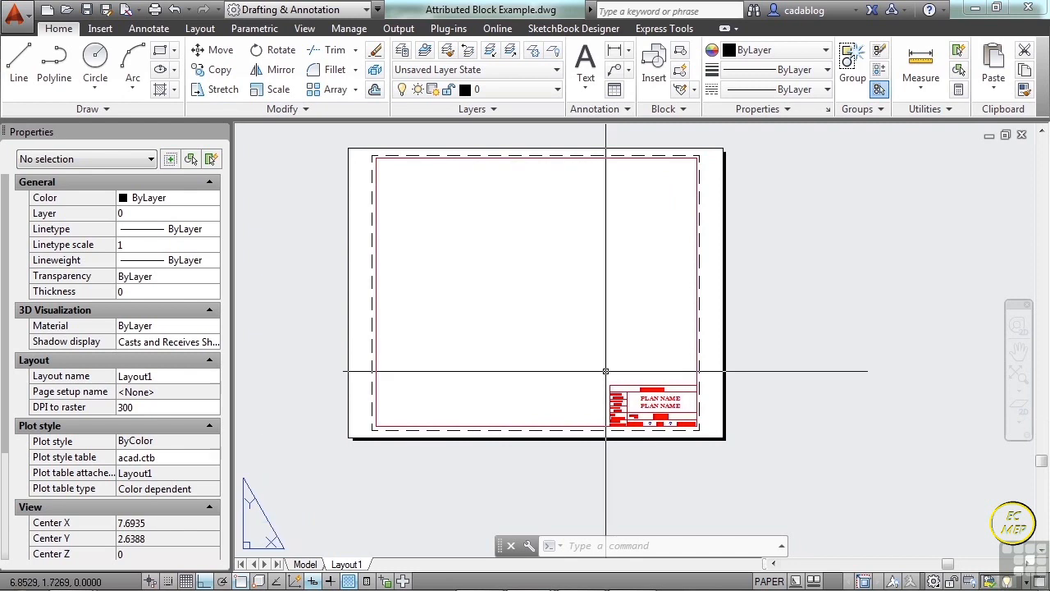
{"action": "scroll", "coordinate": [654, 426], "scroll_direction": "up", "scroll_amount": 6}
{"action": "middle_click_drag", "start_coordinate": [652, 245], "coordinate": [616, 353]}
{"action": "middle_click_drag", "start_coordinate": [579, 301], "coordinate": [556, 327]}
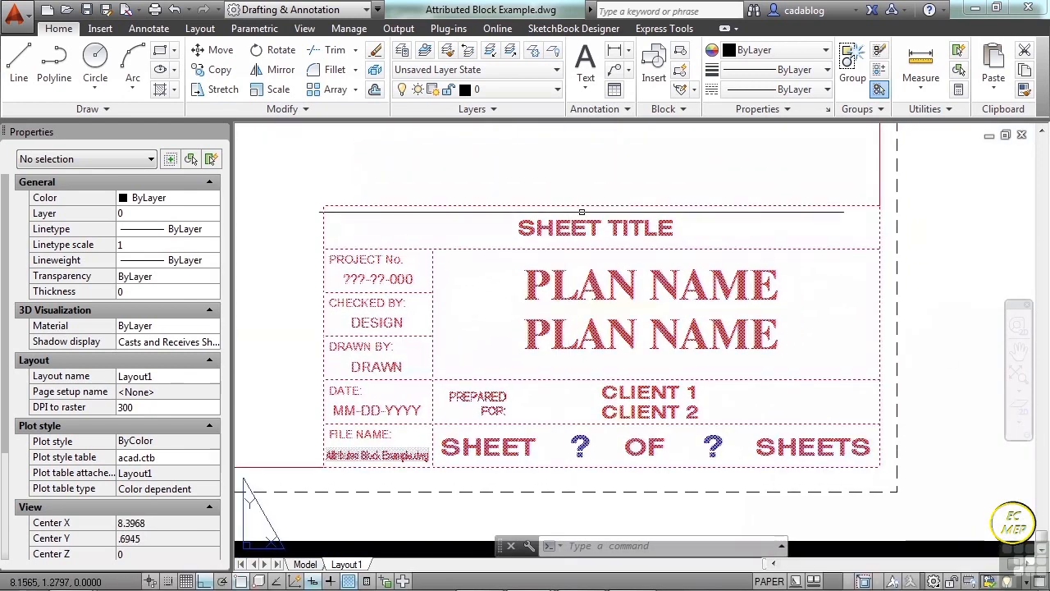
{"action": "left_click", "coordinate": [561, 250]}
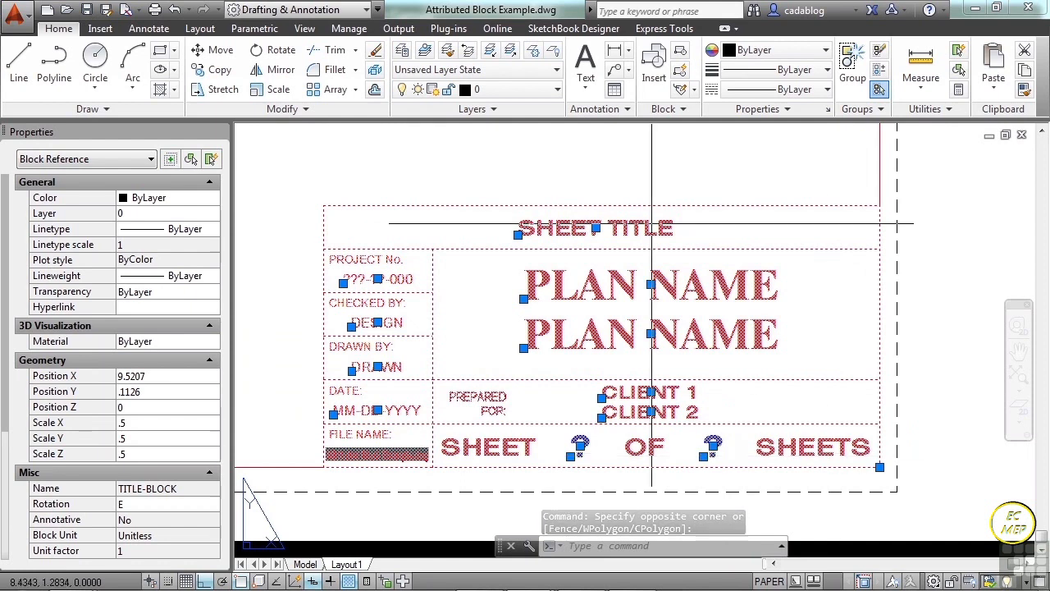
{"action": "key", "text": "Escape"}
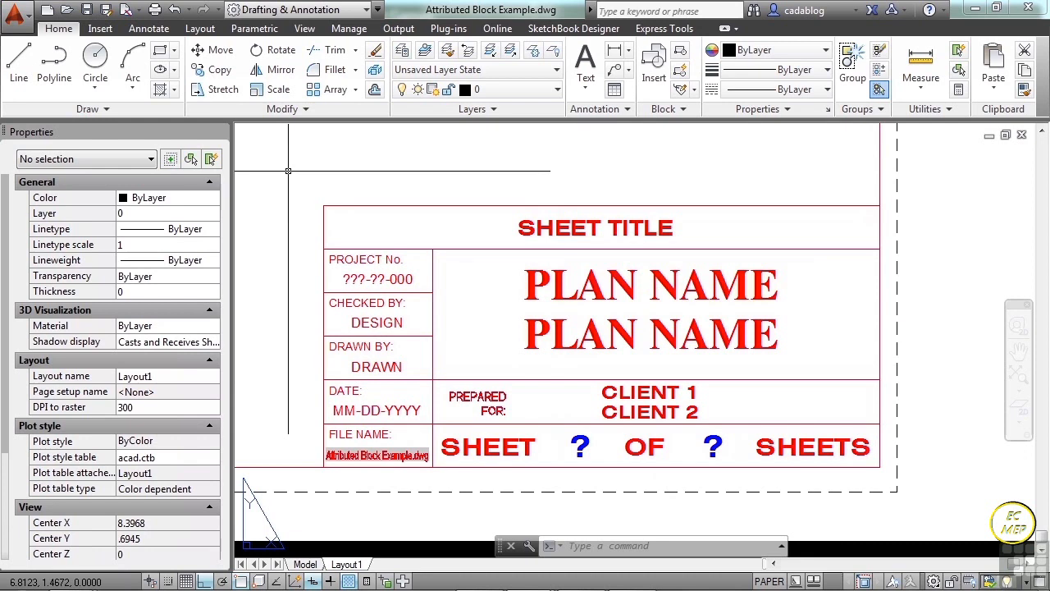
Open the title block's attributes for editing, with the editor enlarged to list every attribute and moved clear of the block.
{"action": "double_click", "coordinate": [531, 225]}
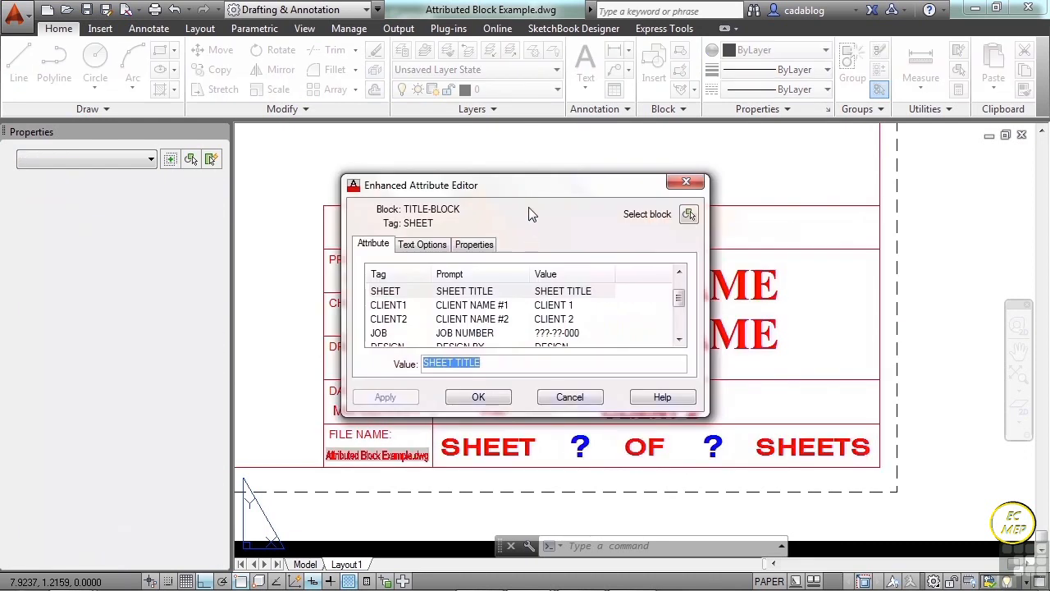
{"action": "left_click_drag", "start_coordinate": [543, 192], "coordinate": [545, 171]}
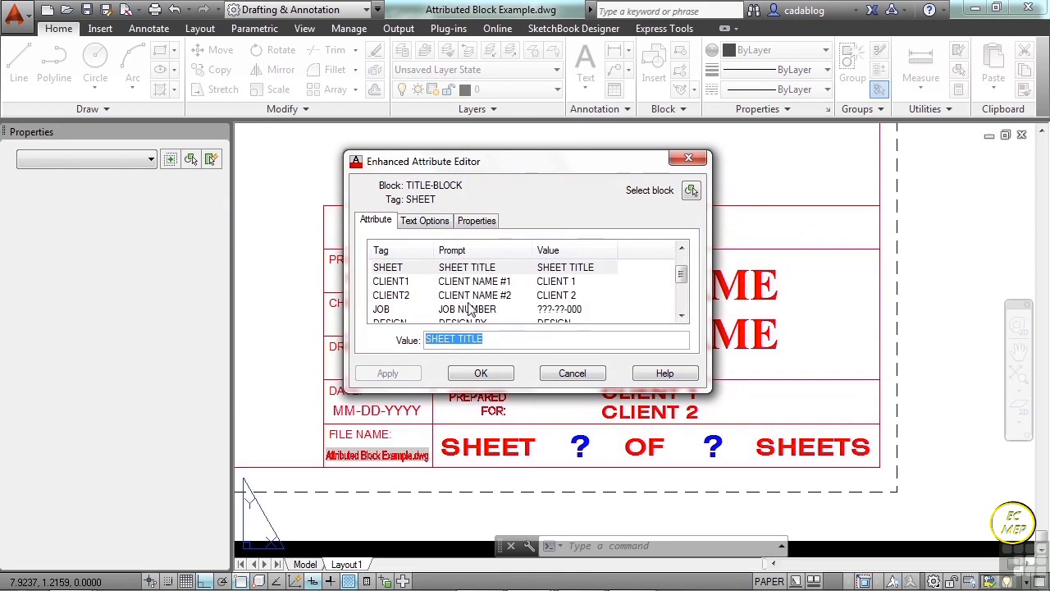
{"action": "left_click_drag", "start_coordinate": [533, 392], "coordinate": [529, 513]}
{"action": "left_click_drag", "start_coordinate": [554, 173], "coordinate": [263, 168]}
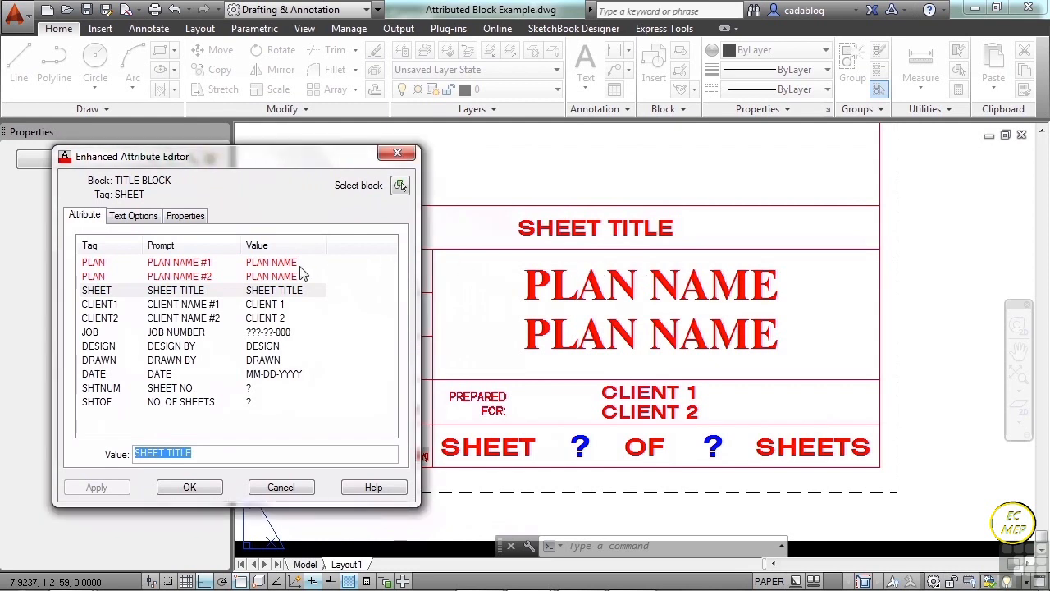
Set the title block's PLAN NAME #1 attribute to "Drawing".
{"action": "left_click", "coordinate": [186, 266]}
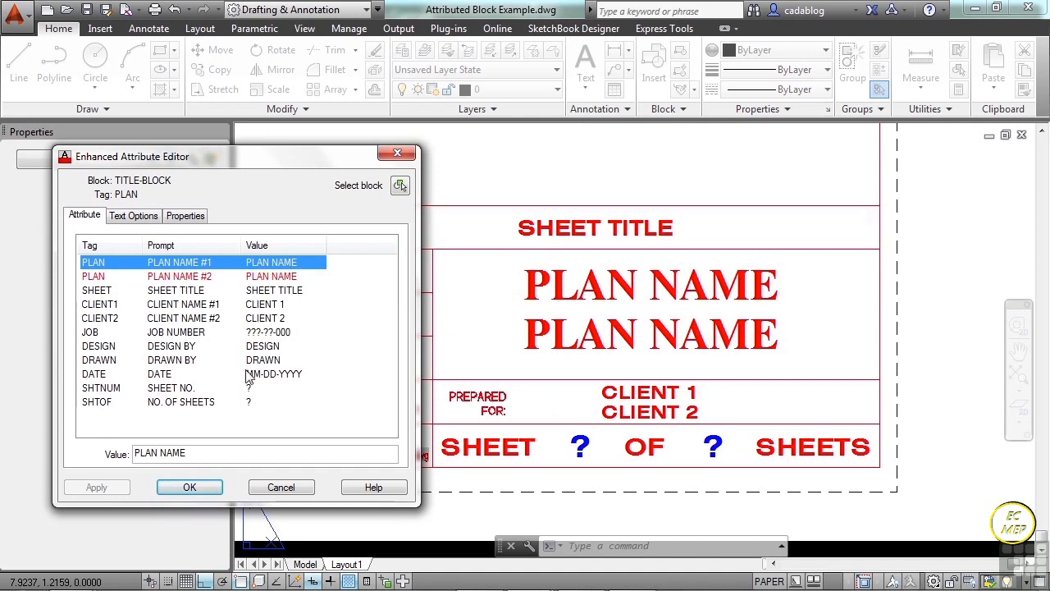
{"action": "left_click", "coordinate": [188, 452]}
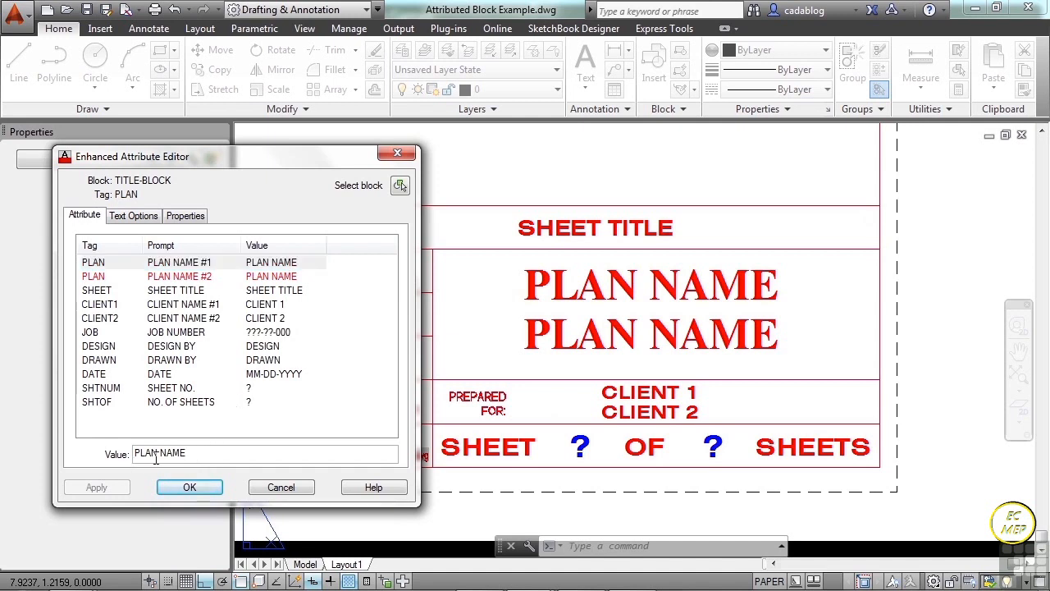
{"action": "left_click_drag", "start_coordinate": [196, 452], "coordinate": [134, 451]}
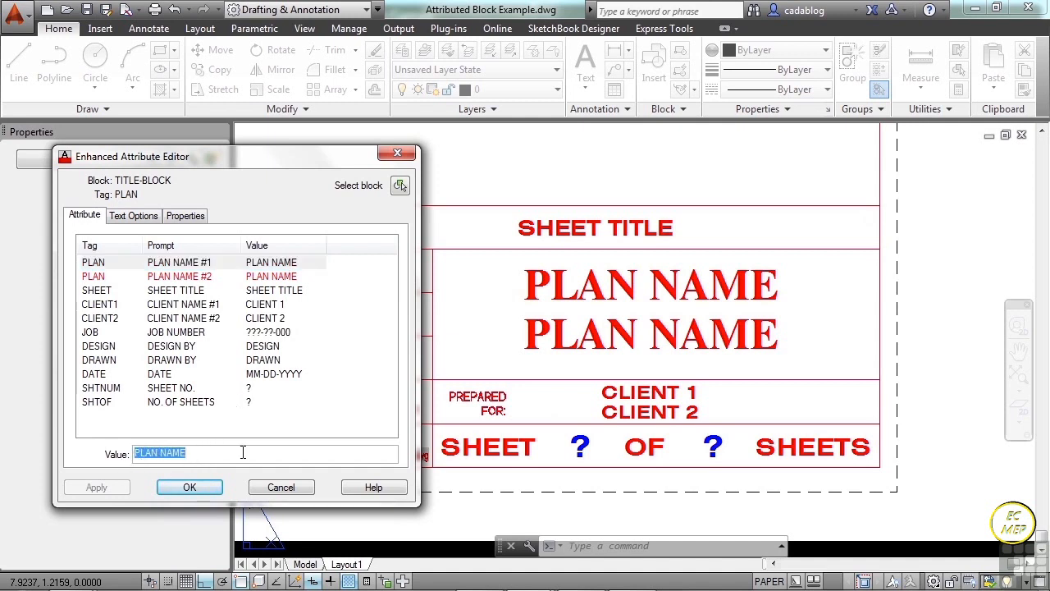
{"action": "key", "text": "Delete"}
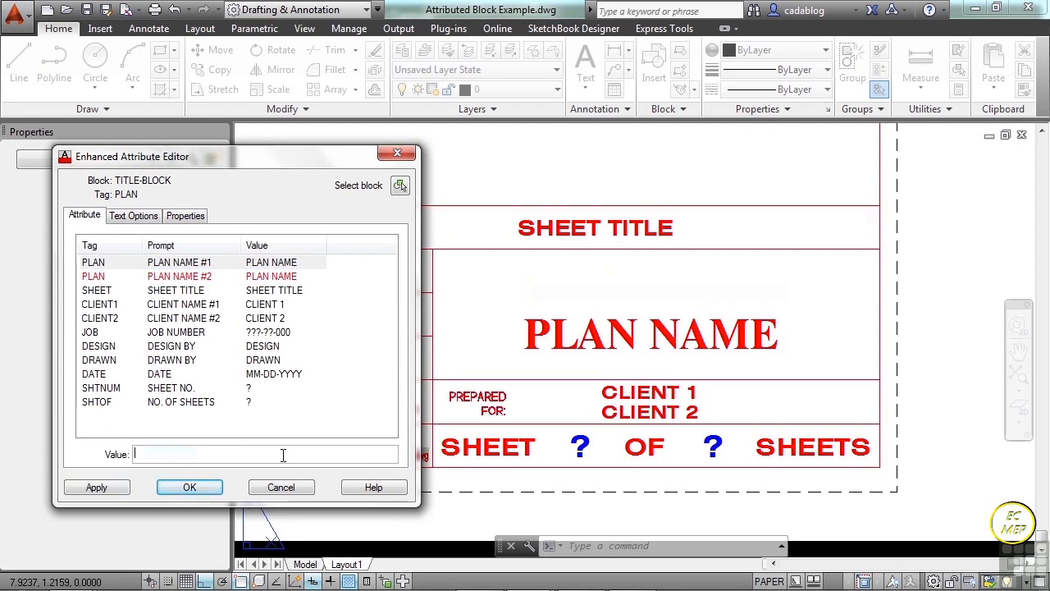
{"action": "type", "text": "Drawing"}
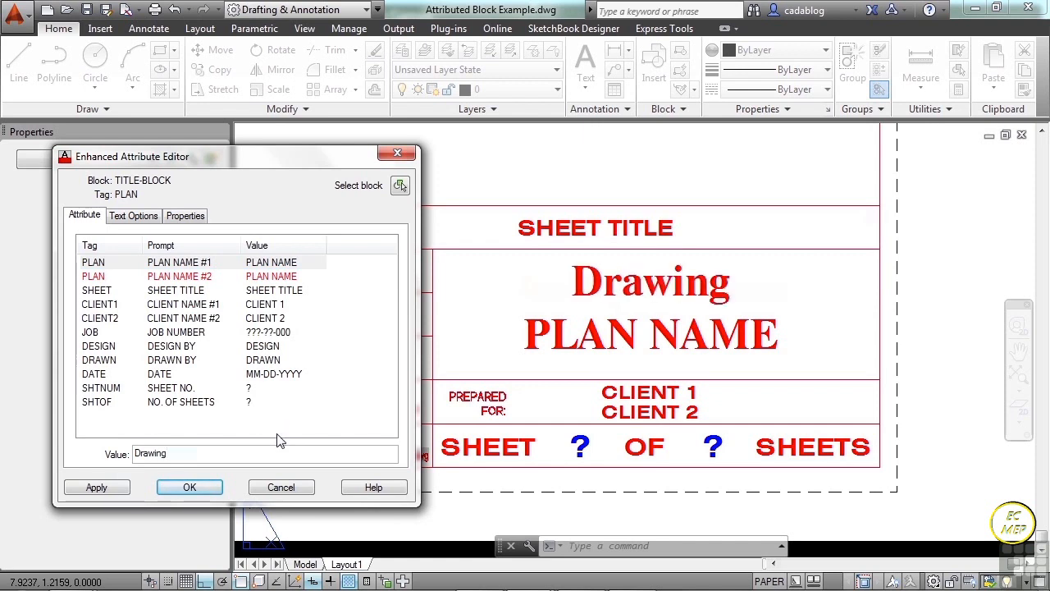
{"action": "key", "text": "Return"}
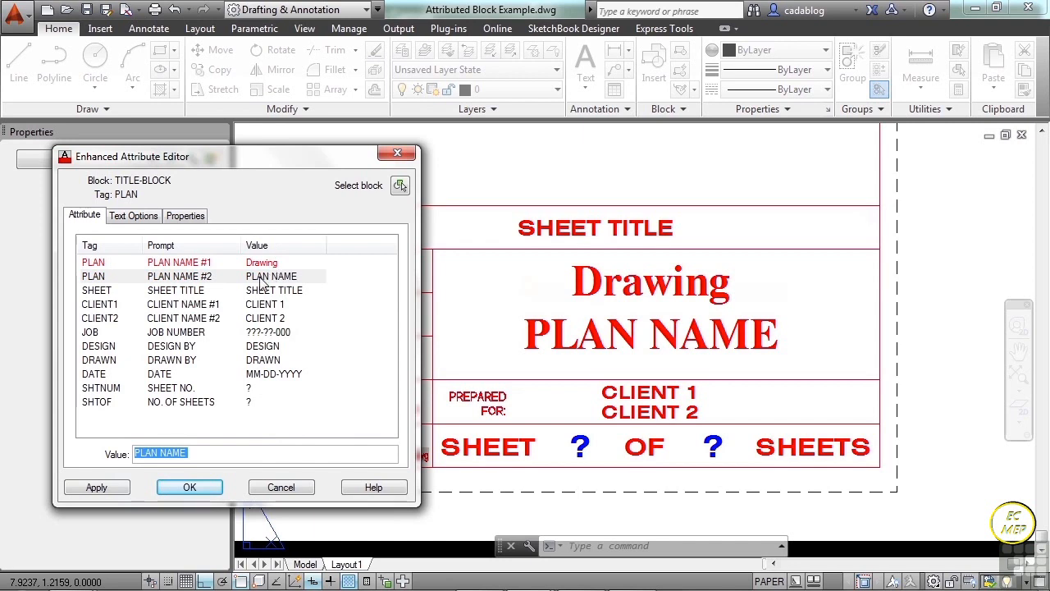
Set the title block's PLAN NAME #2 attribute to "I made this for you".
{"action": "type", "text": "l m"}
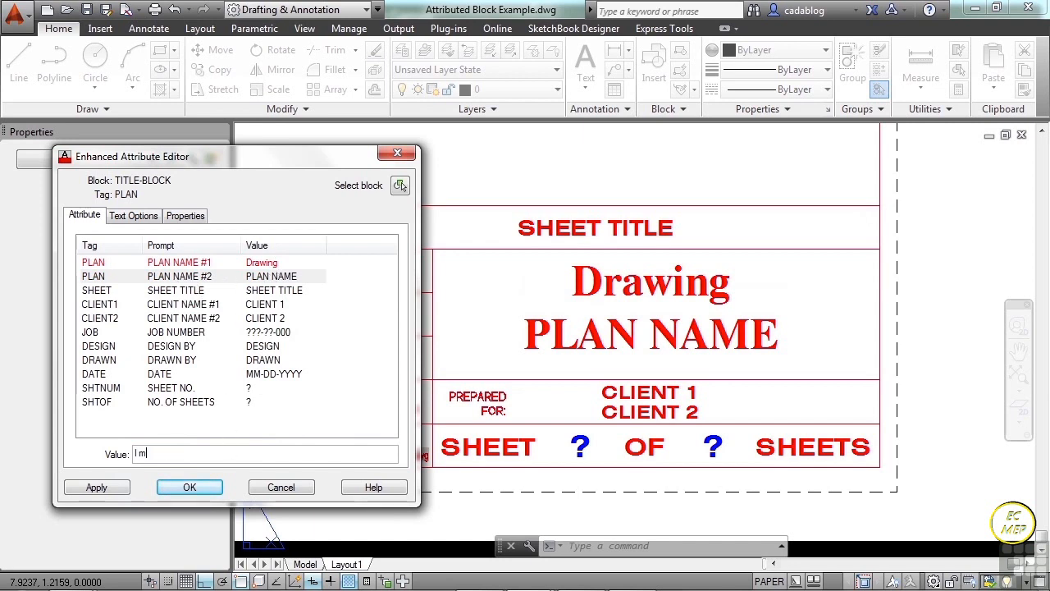
{"action": "key", "text": "Caps_Lock"}
{"action": "type", "text": "DE THI"}
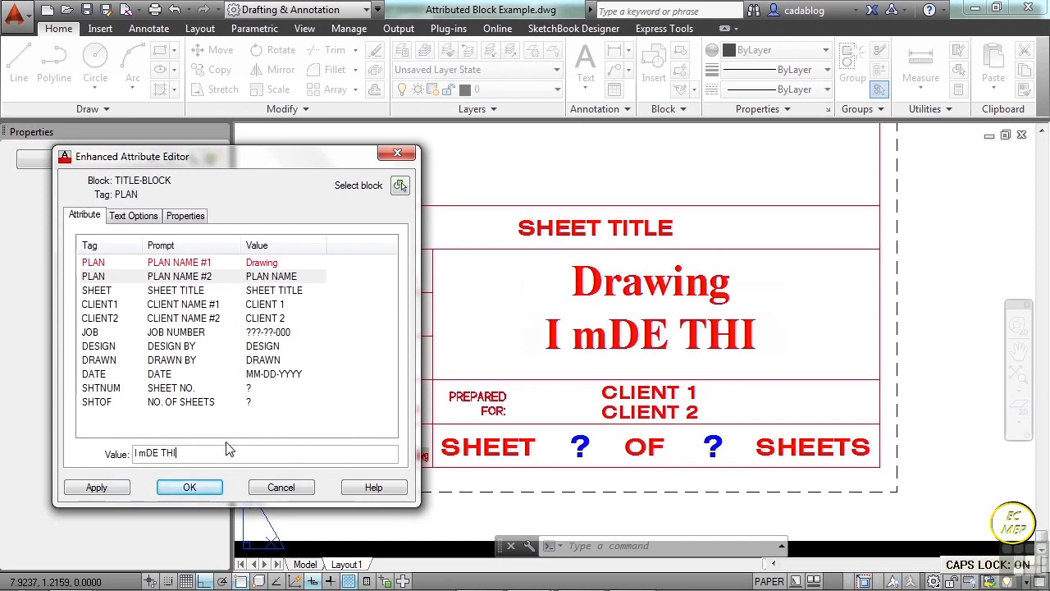
{"action": "type", "text": "S"}
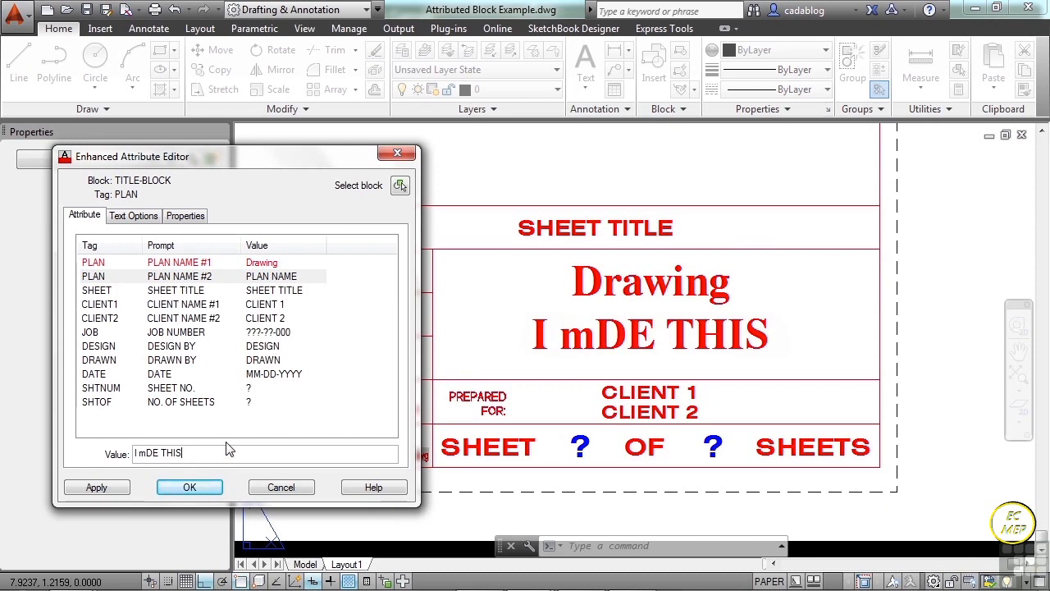
{"action": "key", "text": "BackSpace"}
{"action": "key", "text": "BackSpace"}
{"action": "key", "text": "BackSpace"}
{"action": "key", "text": "BackSpace"}
{"action": "key", "text": "BackSpace"}
{"action": "key", "text": "BackSpace"}
{"action": "key", "text": "BackSpace"}
{"action": "key", "text": "BackSpace"}
{"action": "key", "text": "BackSpace"}
{"action": "key", "text": "BackSpace"}
{"action": "type", "text": "I"}
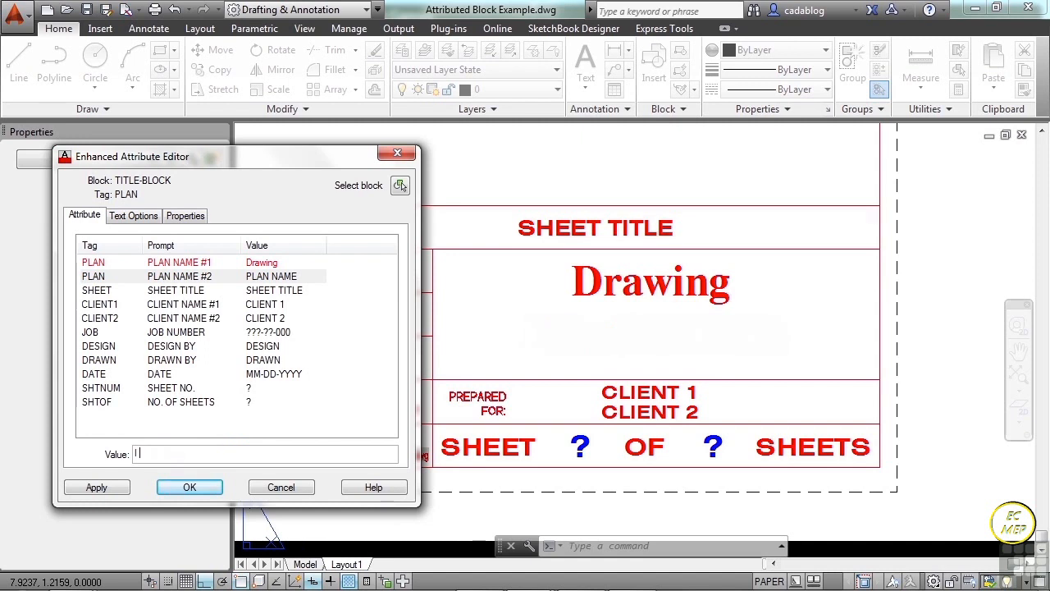
{"action": "type", "text": " made thi"}
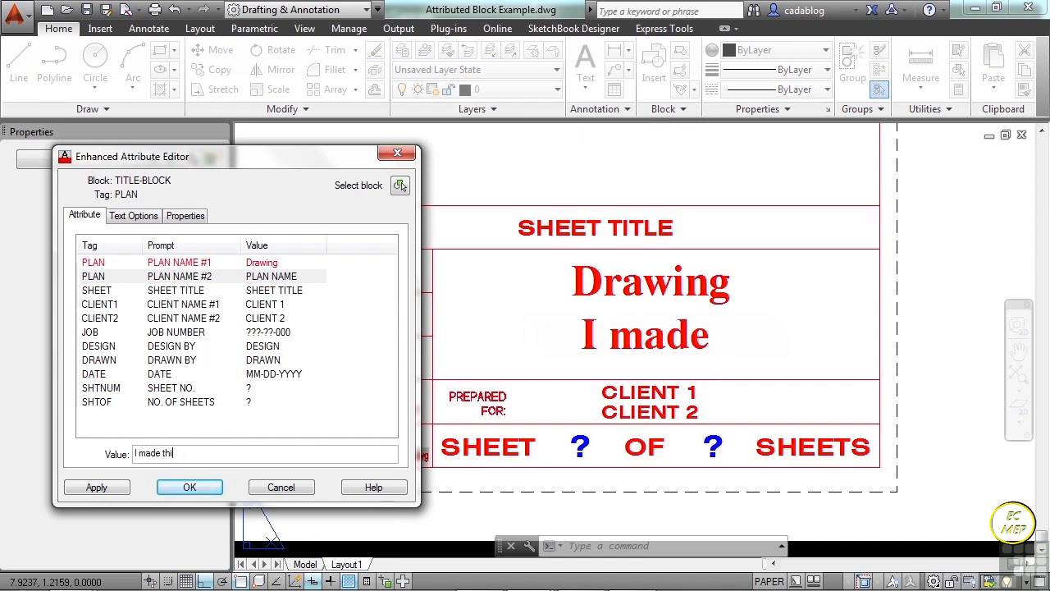
{"action": "type", "text": "s for you"}
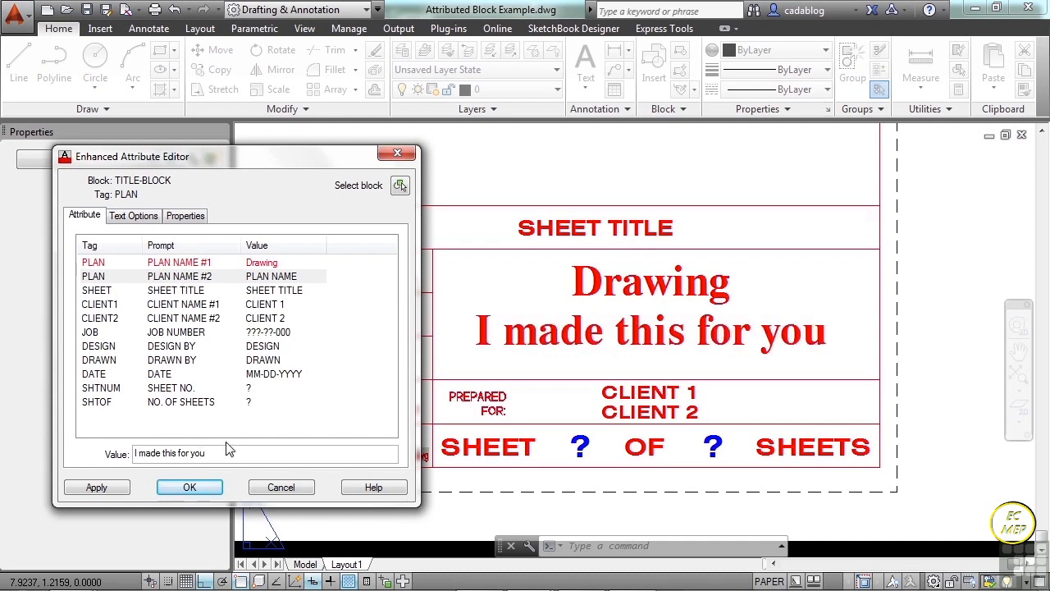
{"action": "key", "text": "Return"}
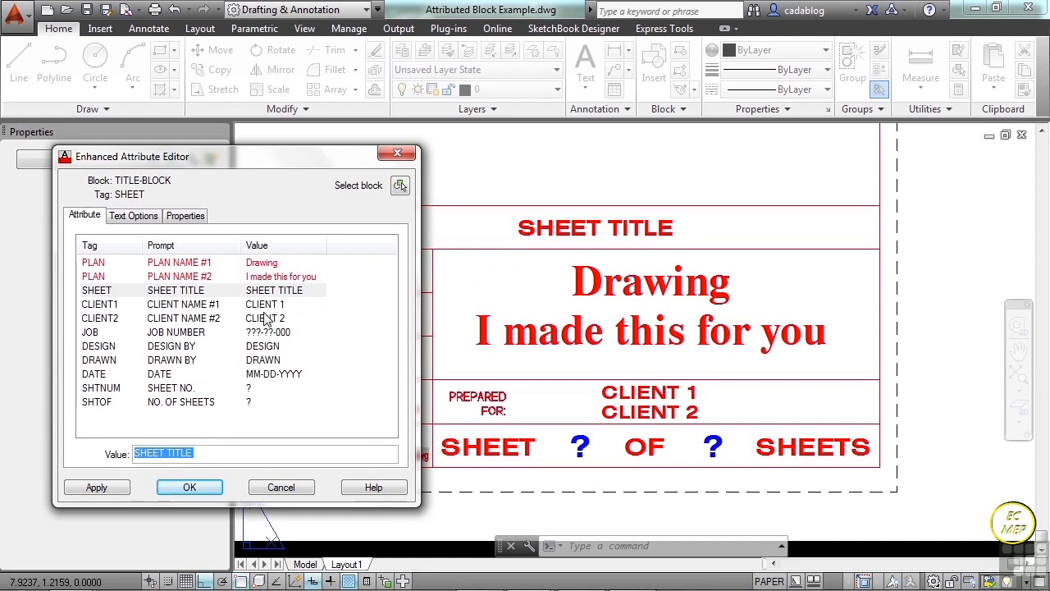
Set the SHEET NO. attribute to 1 and the NO. OF SHEETS attribute to 2.
{"action": "left_click", "coordinate": [248, 390]}
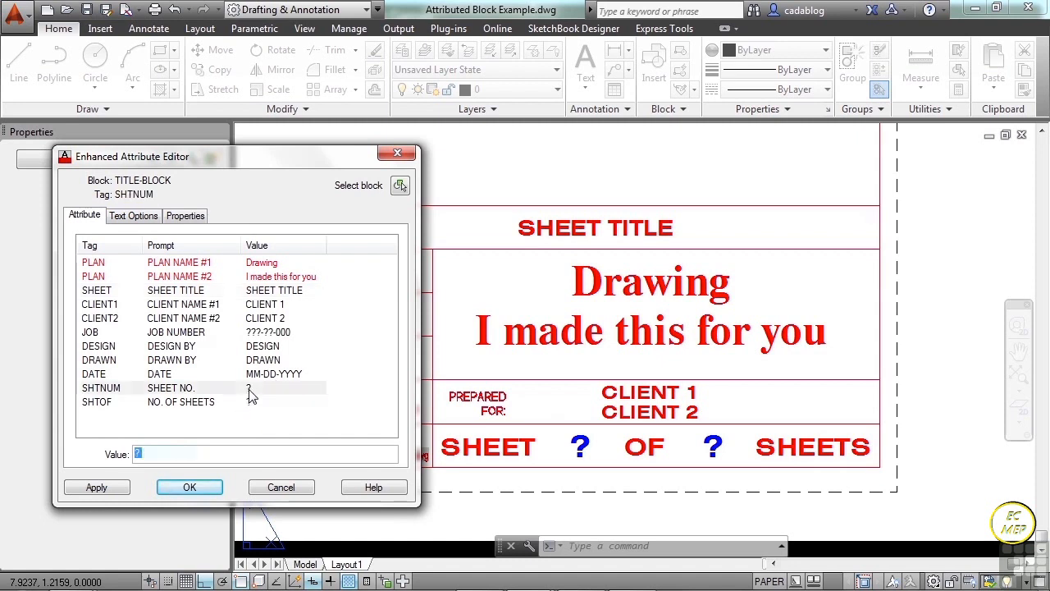
{"action": "left_click", "coordinate": [200, 451]}
{"action": "key", "text": "BackSpace"}
{"action": "type", "text": "1"}
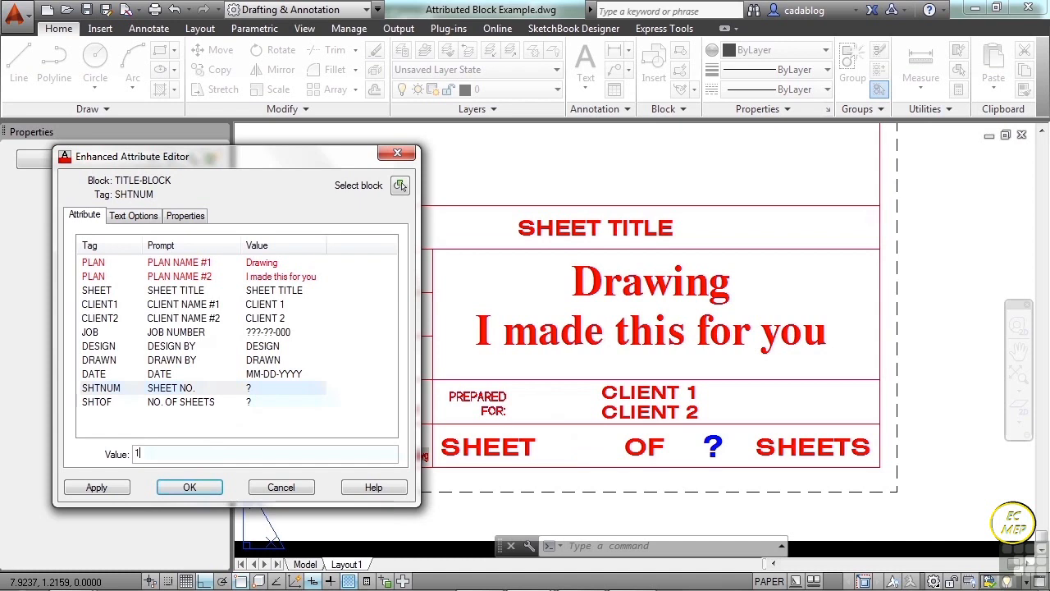
{"action": "key", "text": "Return"}
{"action": "type", "text": "2"}
{"action": "key", "text": "Return"}
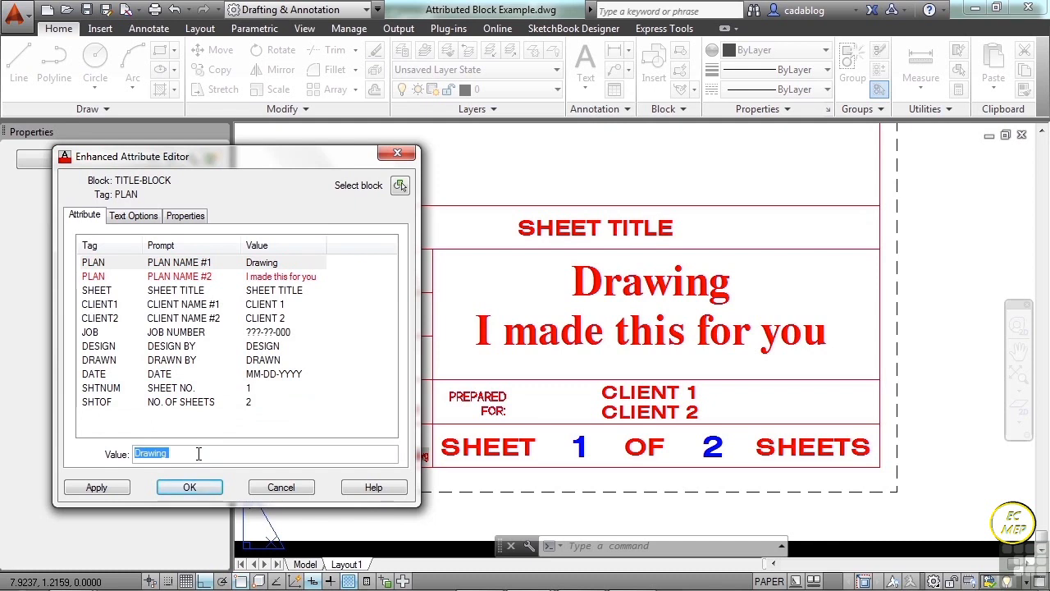
Apply the edited attribute values to the title block and close the attribute editor.
{"action": "right_click", "coordinate": [197, 454]}
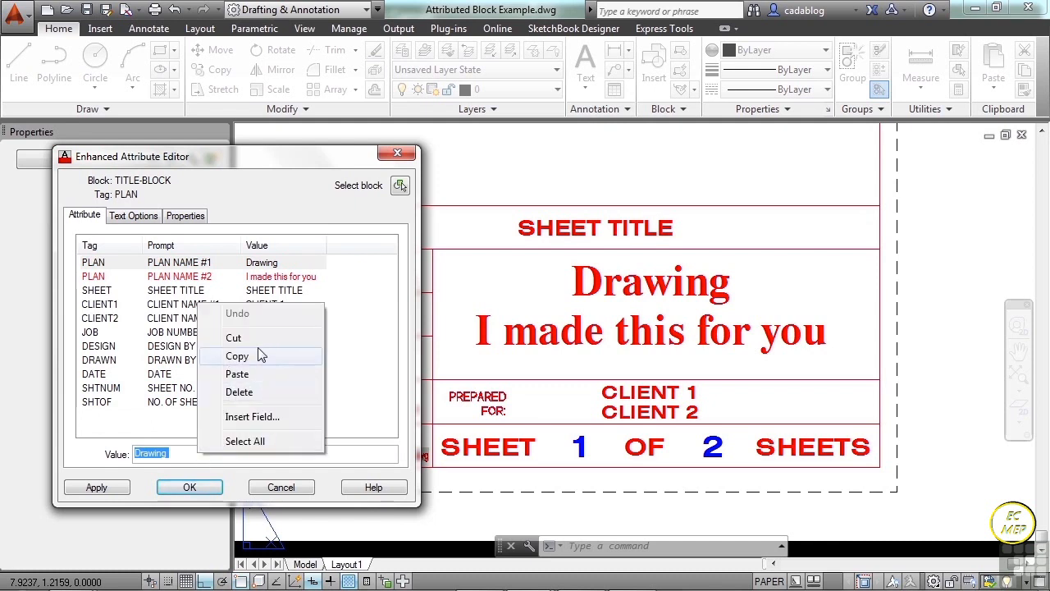
{"action": "left_click", "coordinate": [244, 441]}
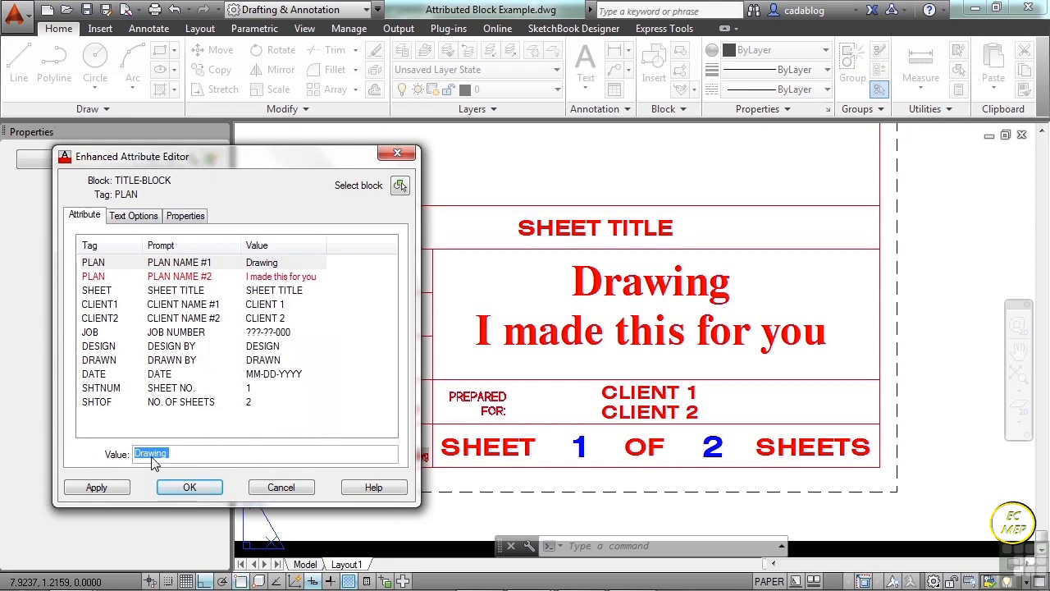
{"action": "left_click", "coordinate": [113, 488]}
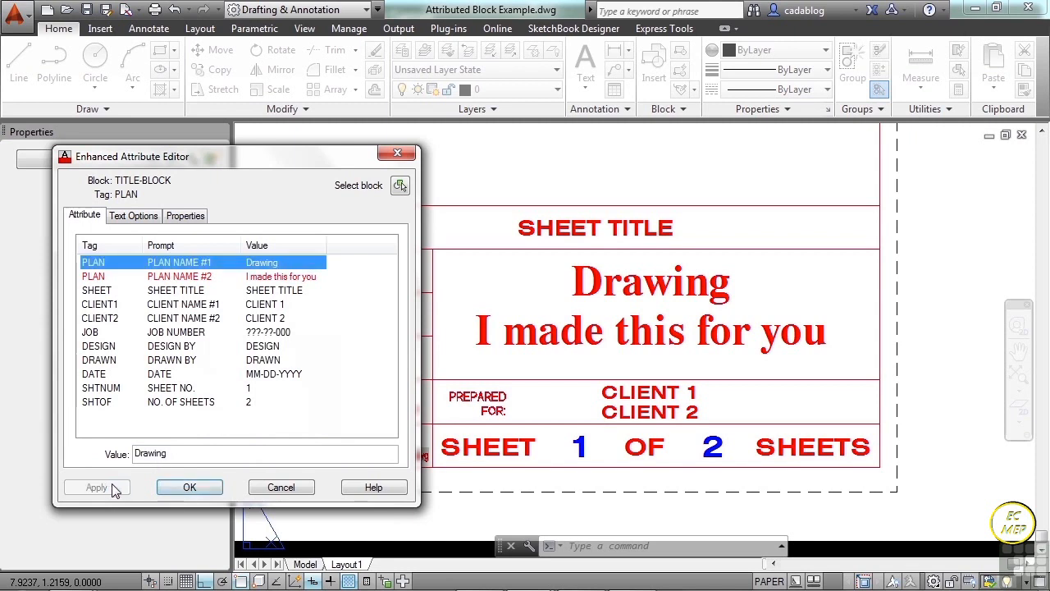
{"action": "left_click", "coordinate": [189, 489]}
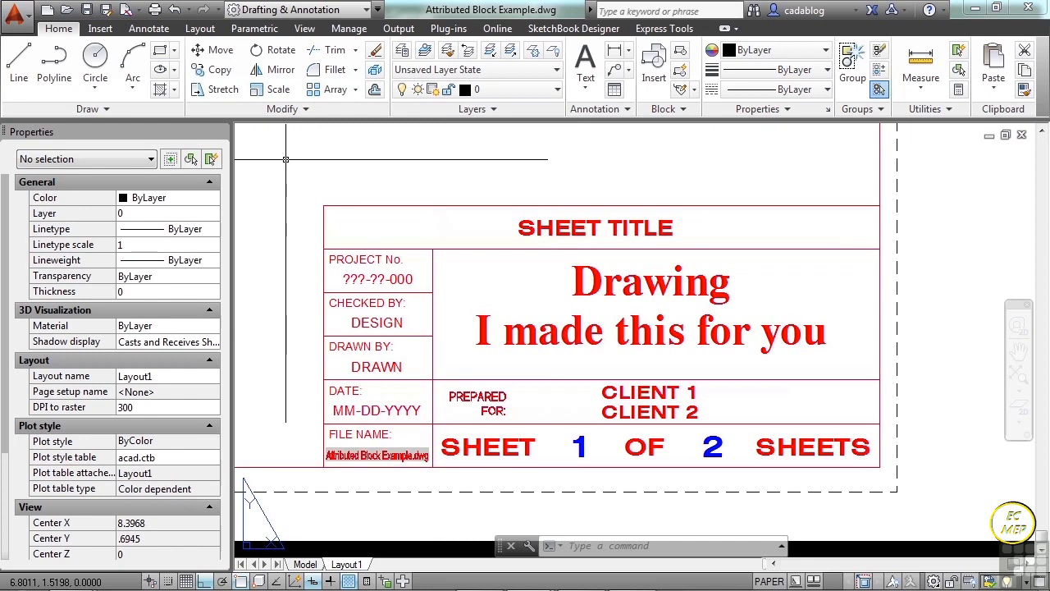
Copy the title block about 4.4 units horizontally to the right, placing the duplicate outside the sheet.
{"action": "type", "text": "cp"}
{"action": "key", "text": "Return"}
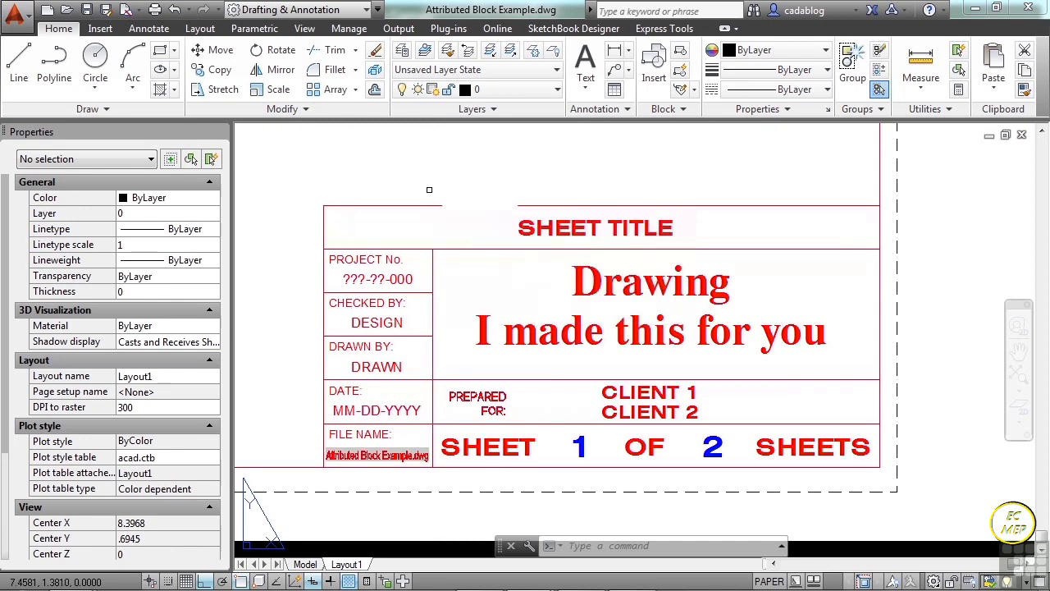
{"action": "left_click", "coordinate": [428, 190]}
{"action": "left_click", "coordinate": [415, 210]}
{"action": "key", "text": "Return"}
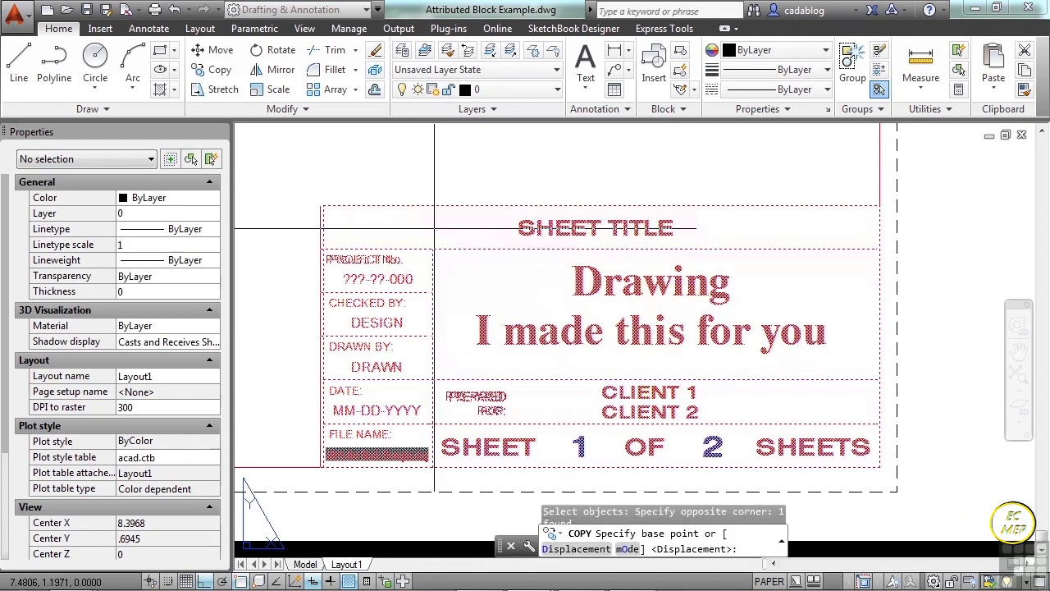
{"action": "left_click", "coordinate": [434, 229]}
{"action": "scroll", "coordinate": [464, 237], "scroll_direction": "down", "scroll_amount": 3}
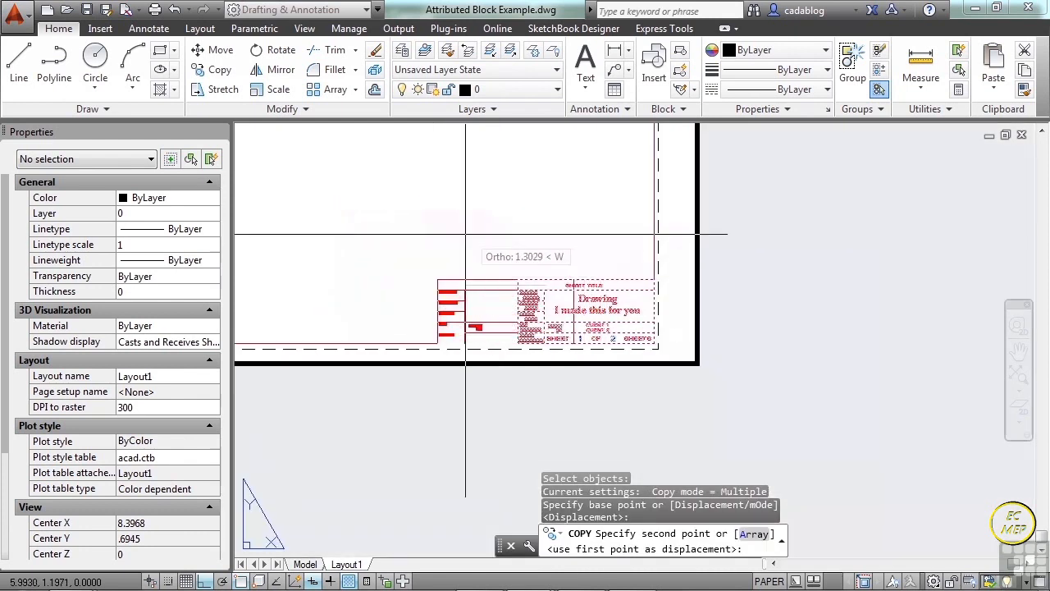
{"action": "left_click", "coordinate": [817, 271]}
{"action": "key", "text": "Return"}
{"action": "middle_click_drag", "start_coordinate": [814, 328], "coordinate": [659, 326]}
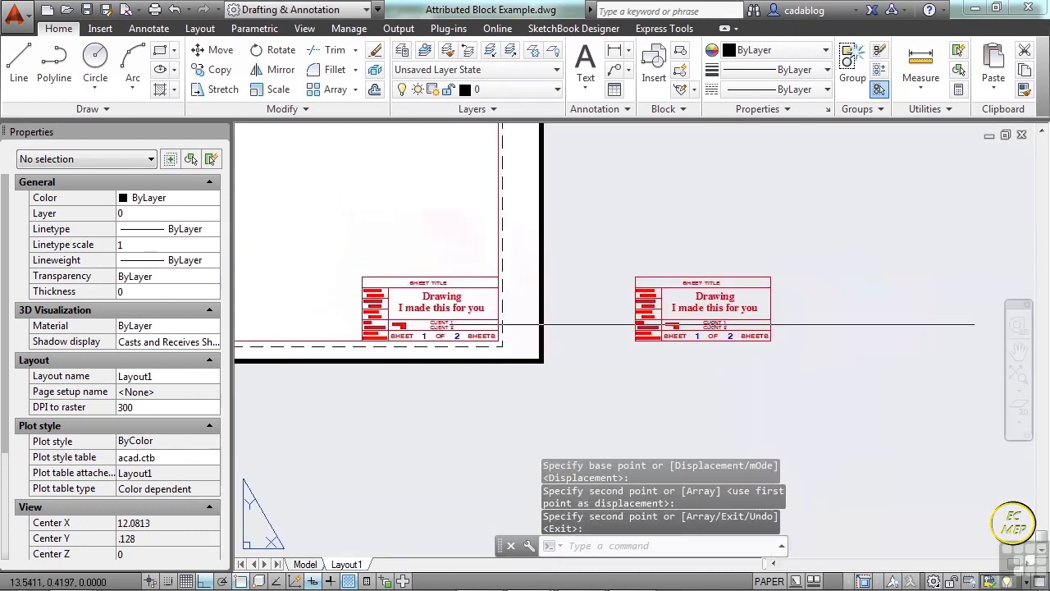
{"action": "scroll", "coordinate": [719, 324], "scroll_direction": "up", "scroll_amount": 6}
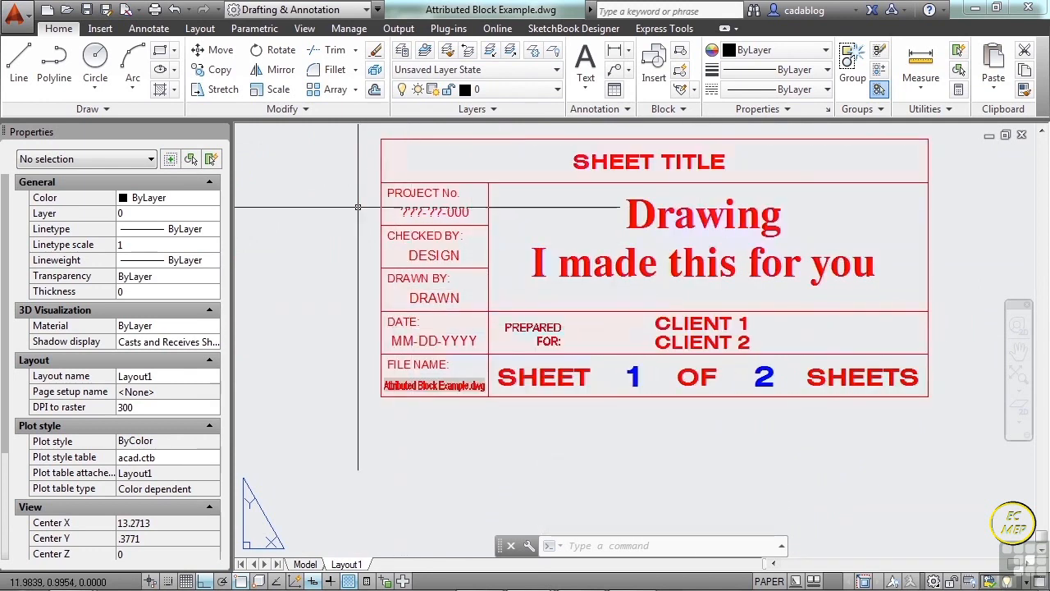
{"action": "middle_click_drag", "start_coordinate": [470, 202], "coordinate": [417, 219]}
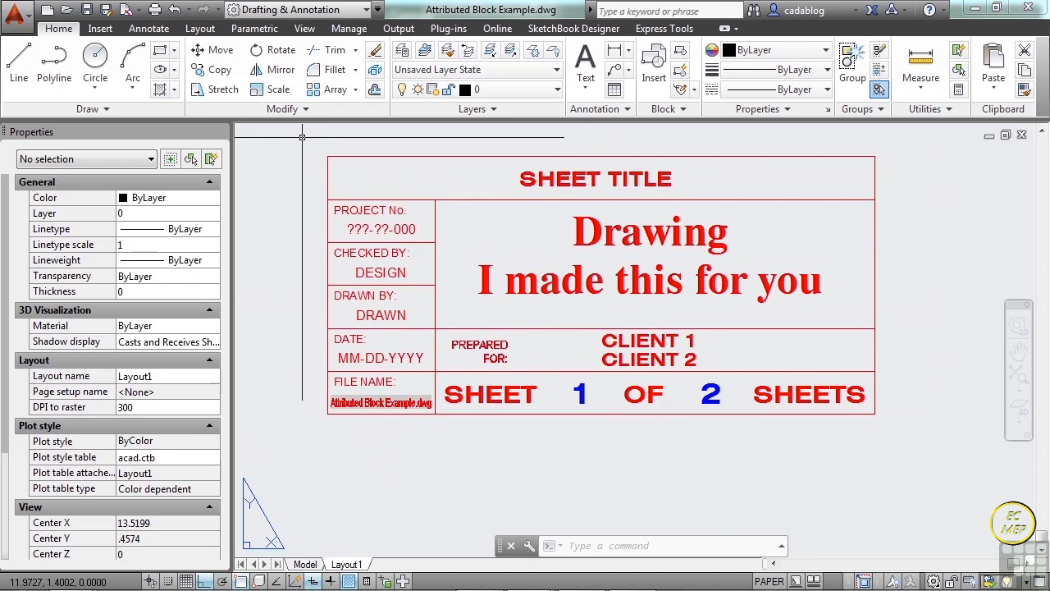
Set the copied title block's sheet number attribute to 2 with in-place editing in the drawing.
{"action": "left_click", "coordinate": [581, 395], "text": "ctrl"}
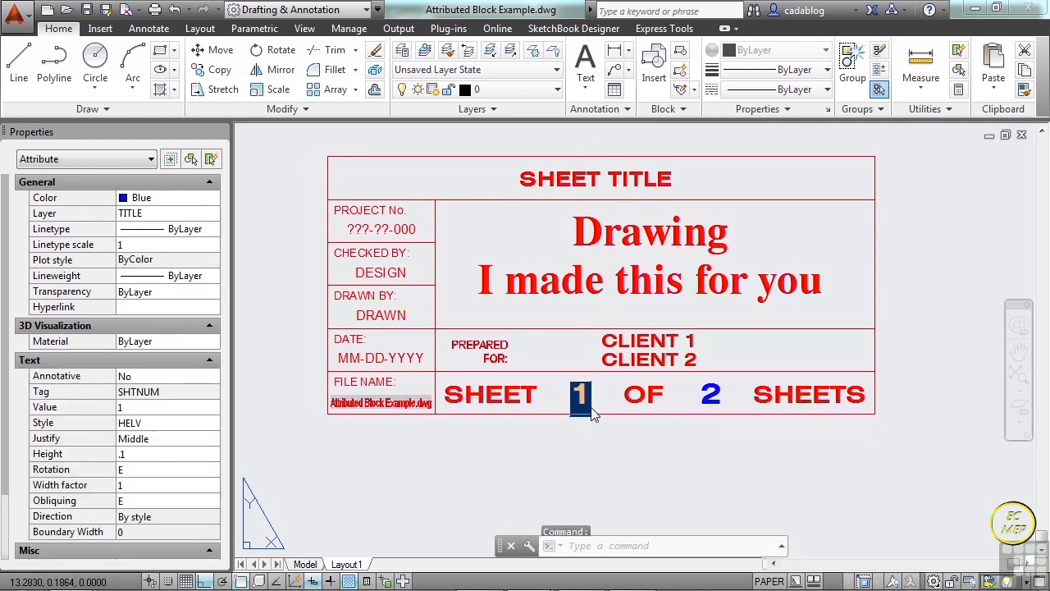
{"action": "double_click", "coordinate": [591, 409], "text": "ctrl"}
{"action": "type", "text": "2"}
{"action": "key", "text": "Return"}
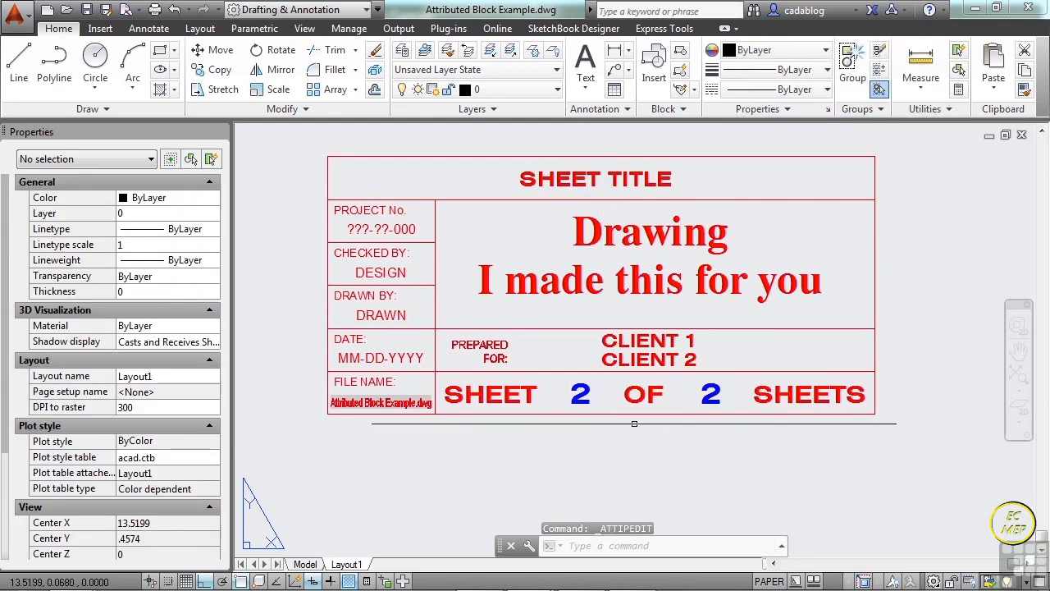
Set the copied title block's SHEET NO. attribute to 3 in the Enhanced Attribute Editor and accept it.
{"action": "double_click", "coordinate": [582, 393]}
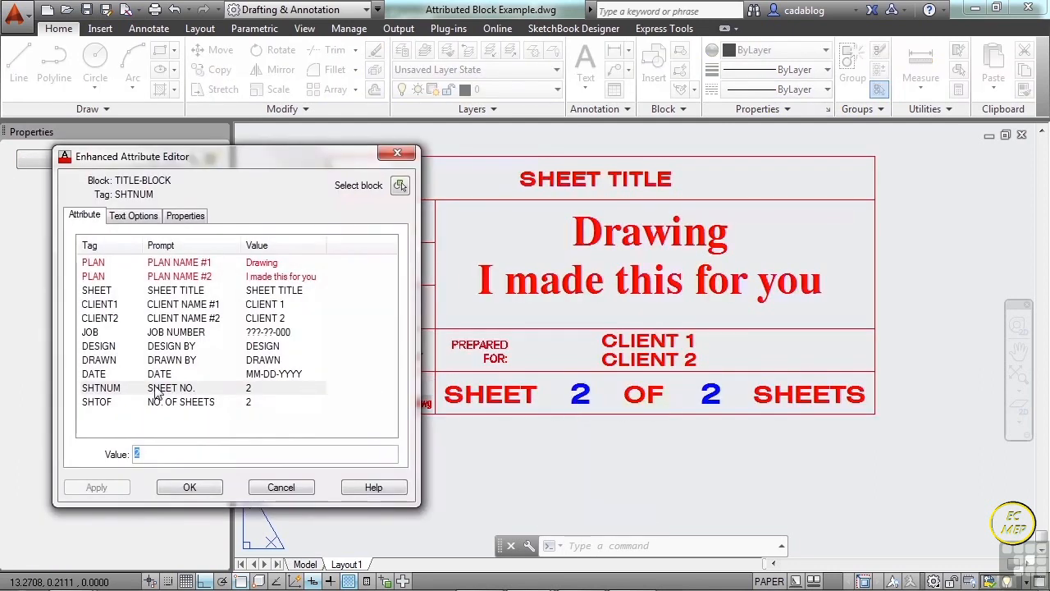
{"action": "left_click", "coordinate": [159, 389]}
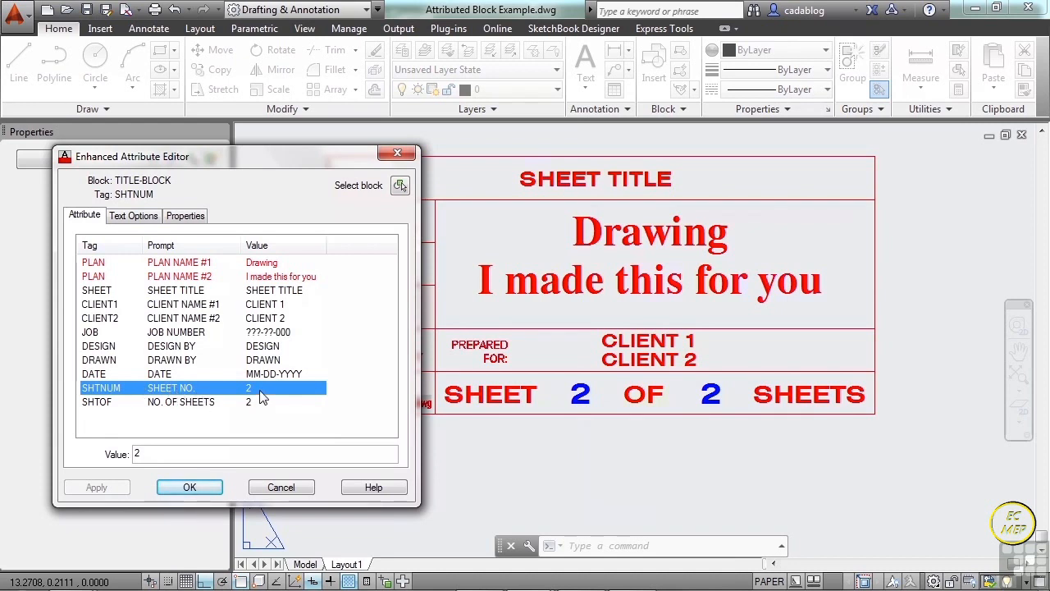
{"action": "left_click", "coordinate": [157, 454]}
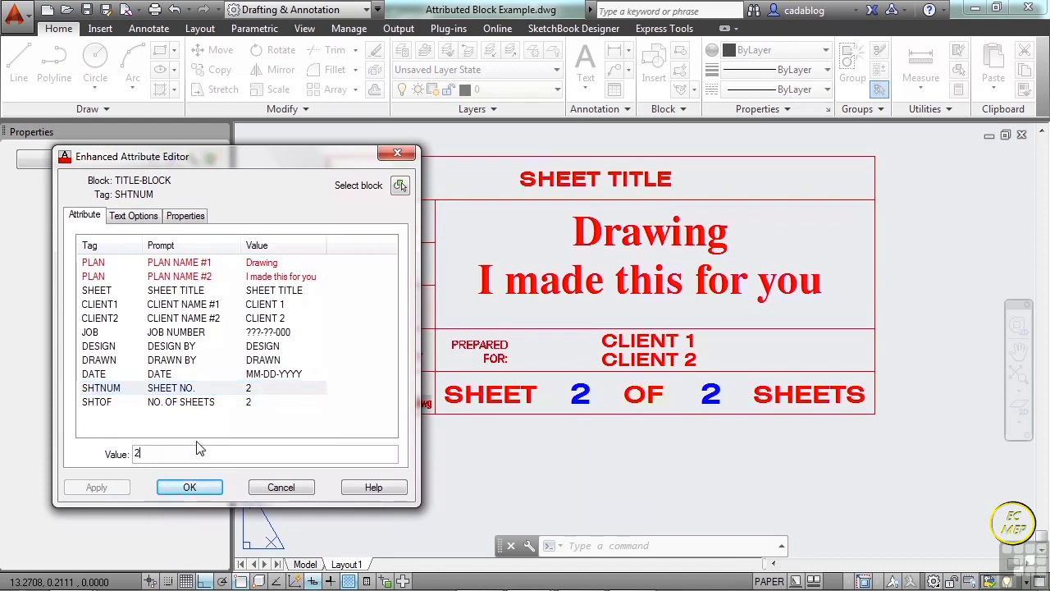
{"action": "type", "text": "3"}
{"action": "left_click", "coordinate": [196, 487]}
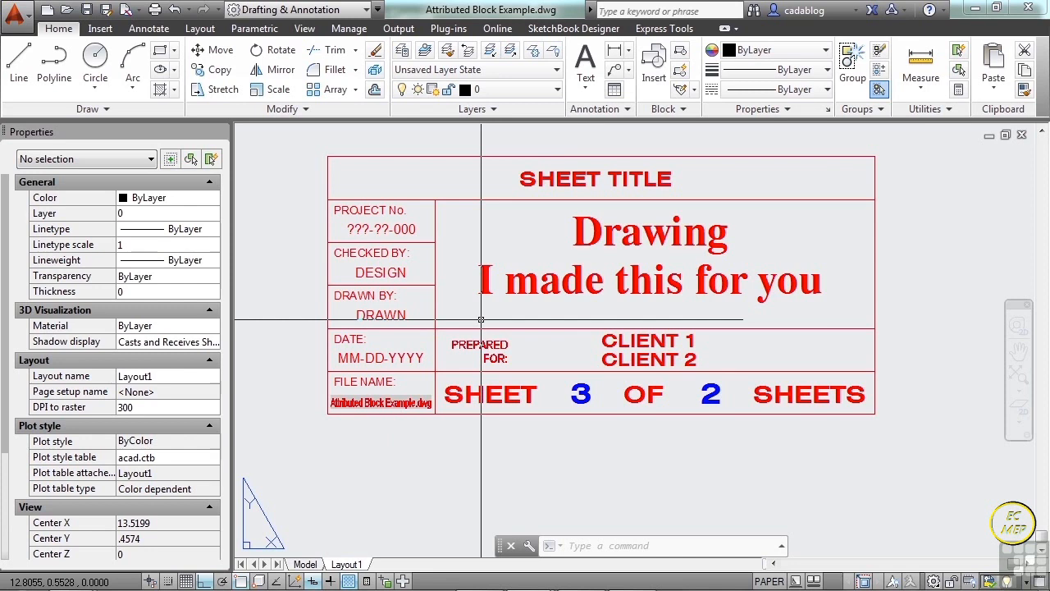
Review the copied title block's attribute list in the Enhanced Attribute Editor and close it without changes.
{"action": "scroll", "coordinate": [533, 385], "scroll_direction": "down", "scroll_amount": 2}
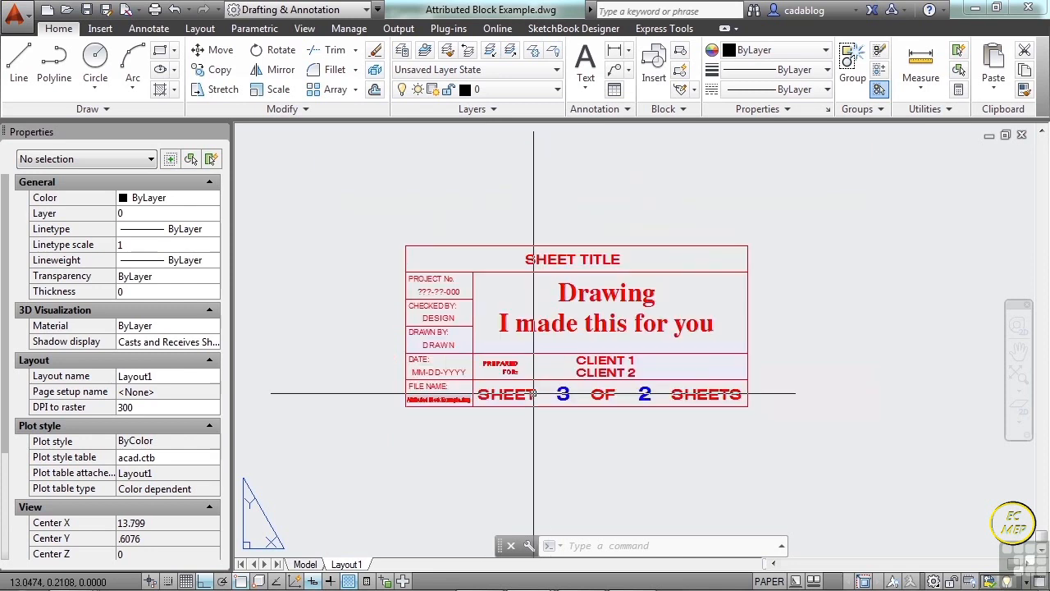
{"action": "left_click", "coordinate": [546, 378]}
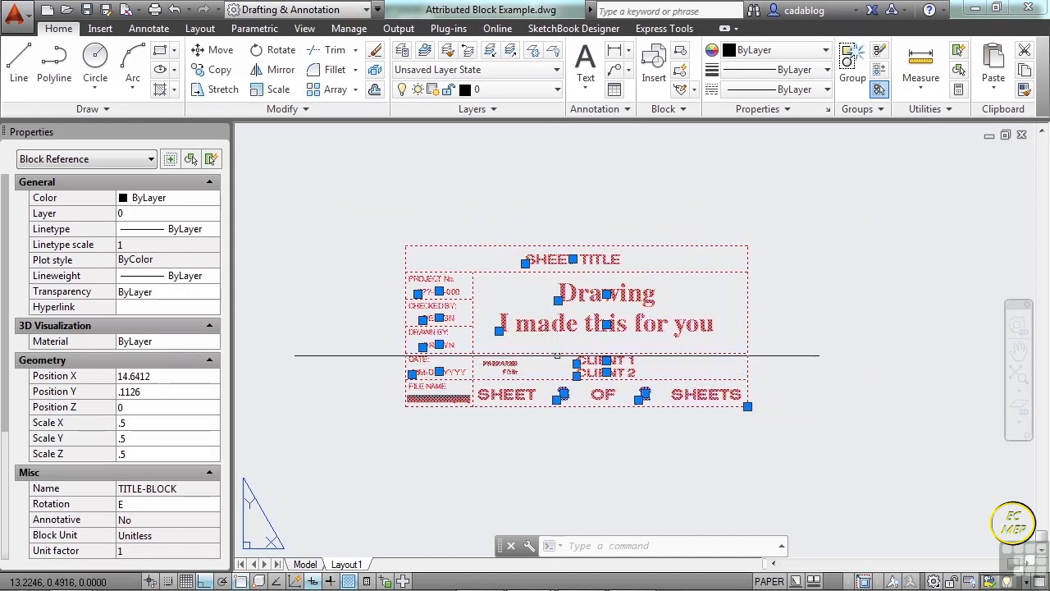
{"action": "double_click", "coordinate": [493, 272]}
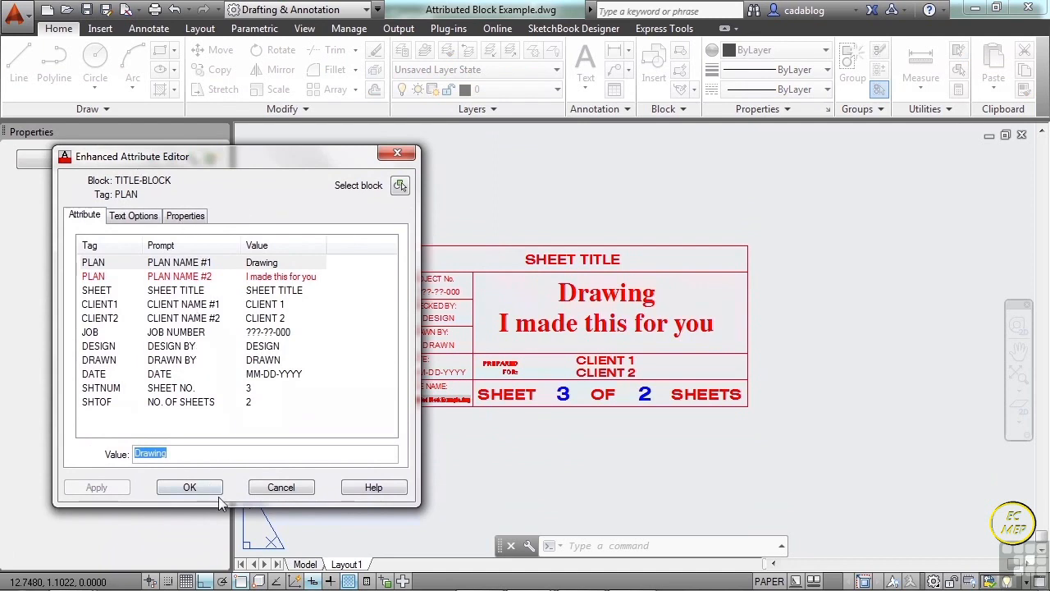
{"action": "left_click", "coordinate": [280, 487]}
Open the TITLE-BLOCK definition of the copied title block in the Block Editor.
{"action": "left_click", "coordinate": [497, 274]}
{"action": "left_click", "coordinate": [494, 267]}
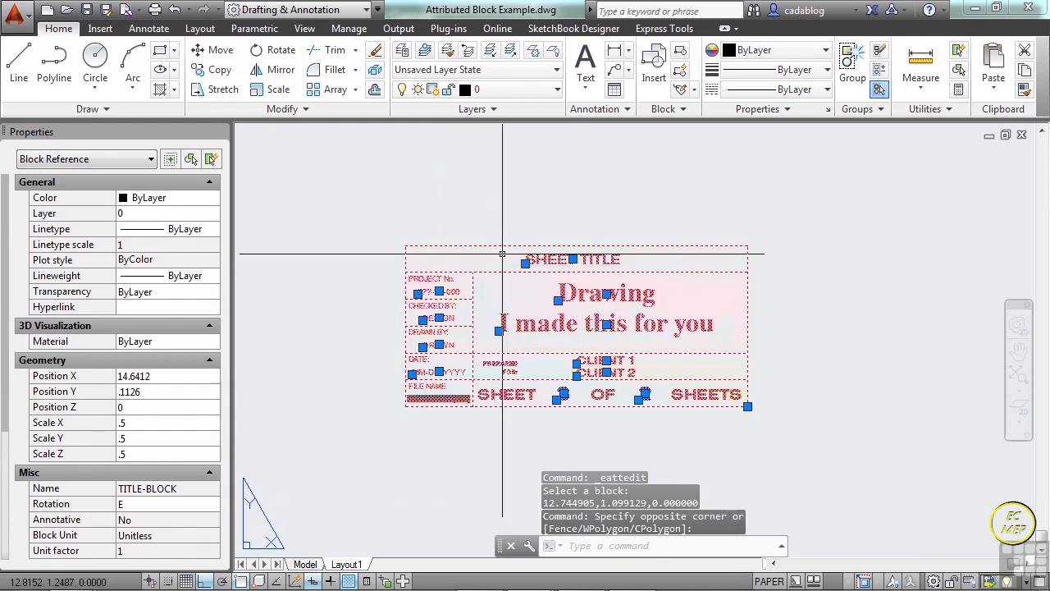
{"action": "left_click", "coordinate": [681, 71]}
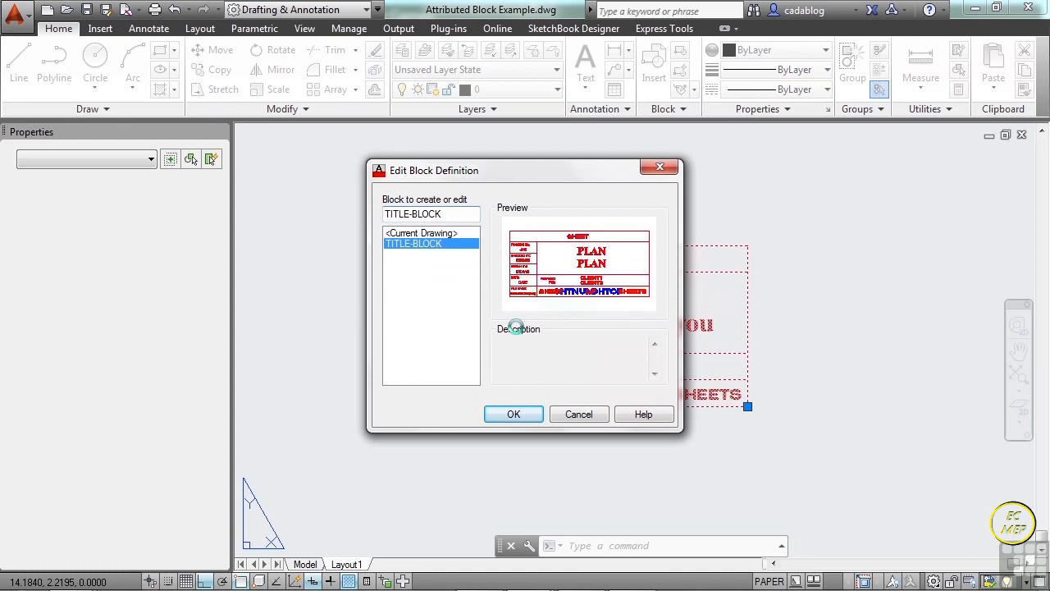
{"action": "left_click", "coordinate": [517, 414]}
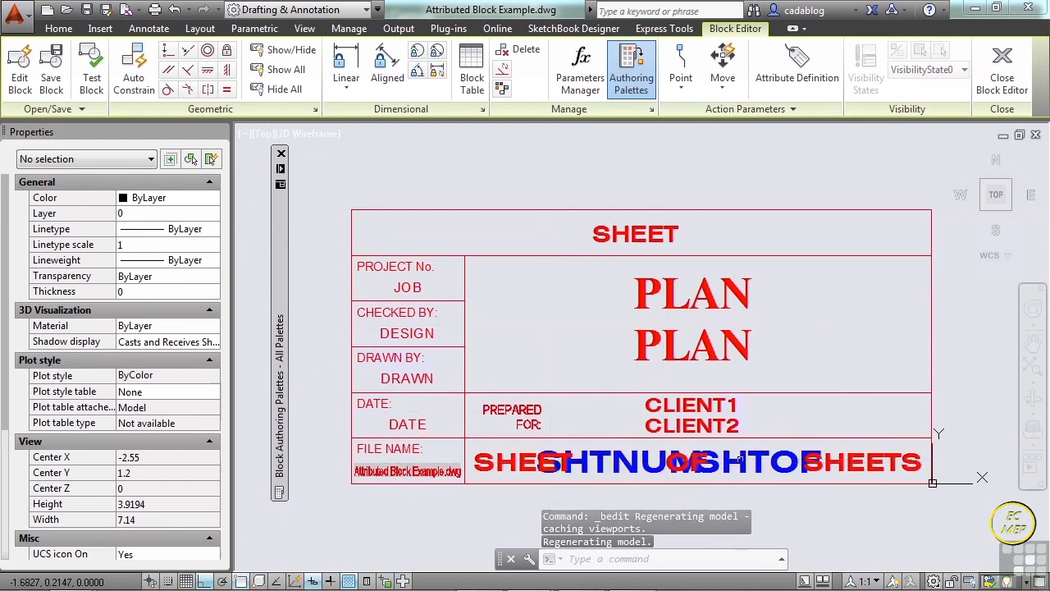
Examine the tag, prompt and default of the SHEET attribute definition, cancel without changes, and leave the Block Editor.
{"action": "left_click", "coordinate": [637, 235]}
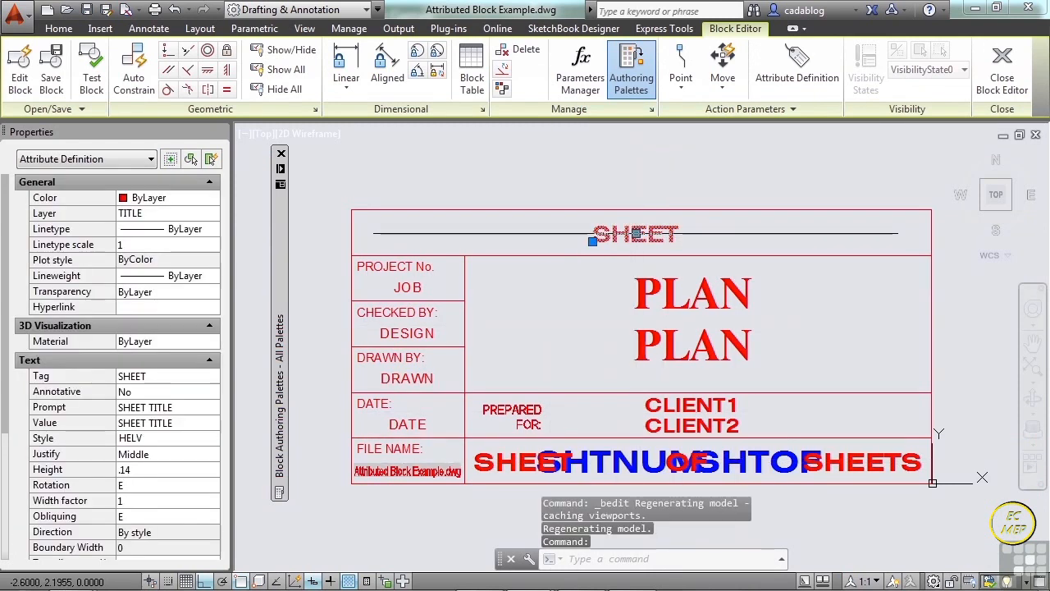
{"action": "double_click", "coordinate": [636, 236]}
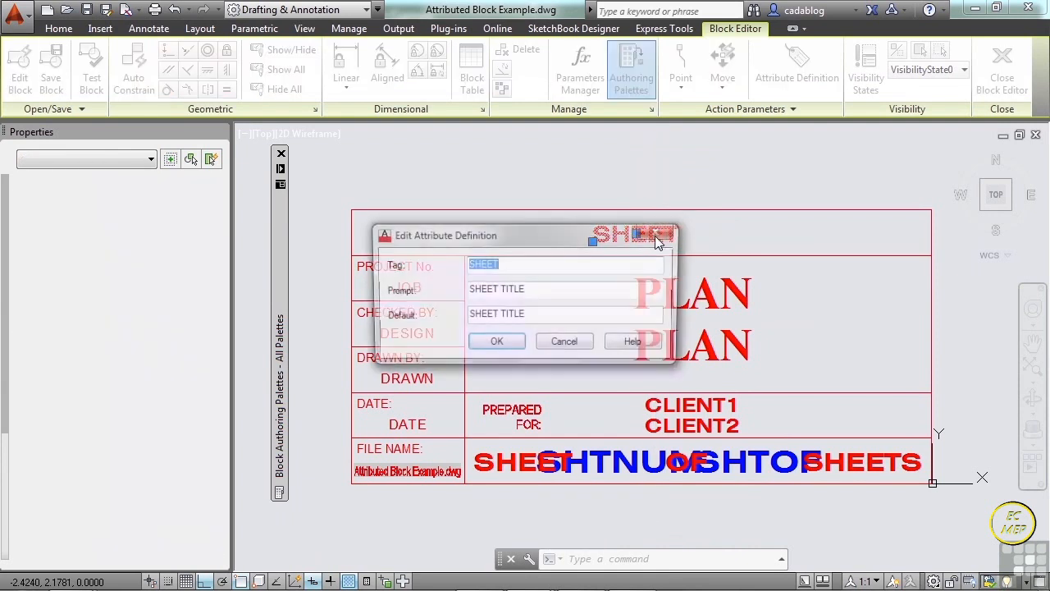
{"action": "left_click_drag", "start_coordinate": [604, 233], "coordinate": [481, 193]}
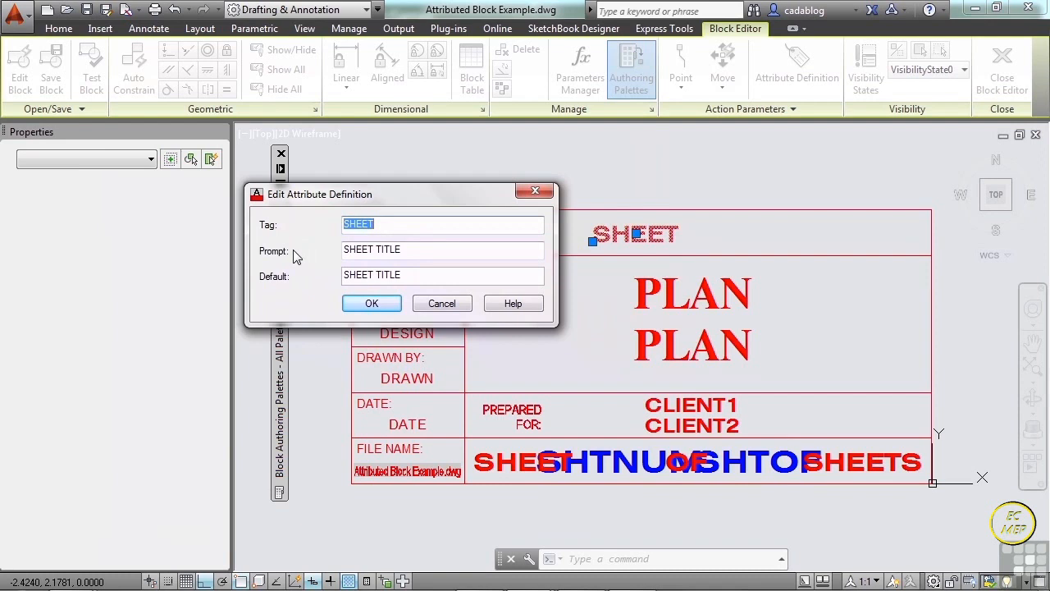
{"action": "left_click", "coordinate": [379, 224]}
{"action": "left_click", "coordinate": [419, 251]}
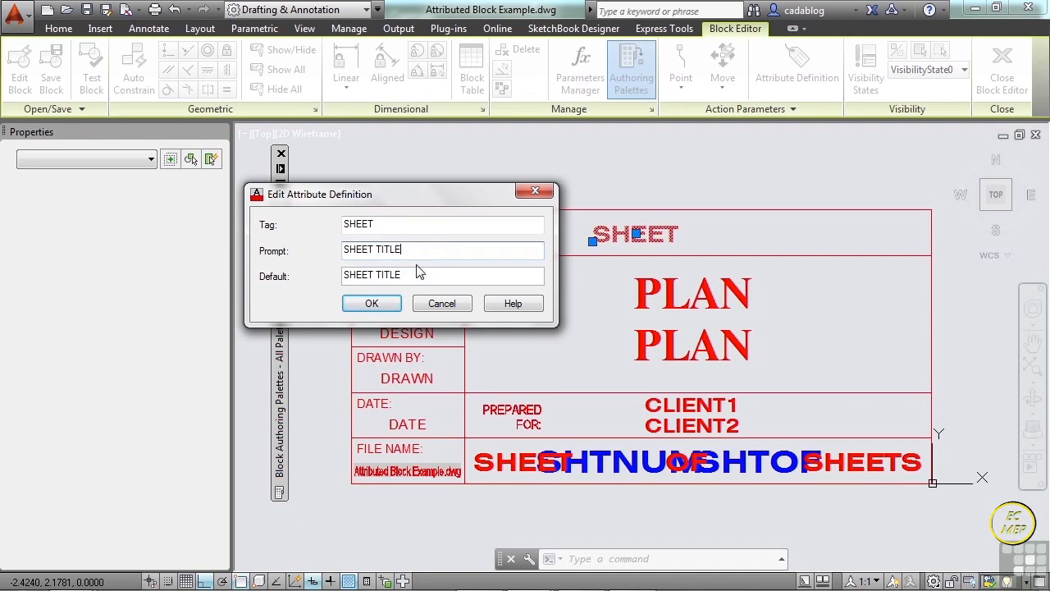
{"action": "left_click", "coordinate": [418, 275]}
{"action": "left_click", "coordinate": [441, 306]}
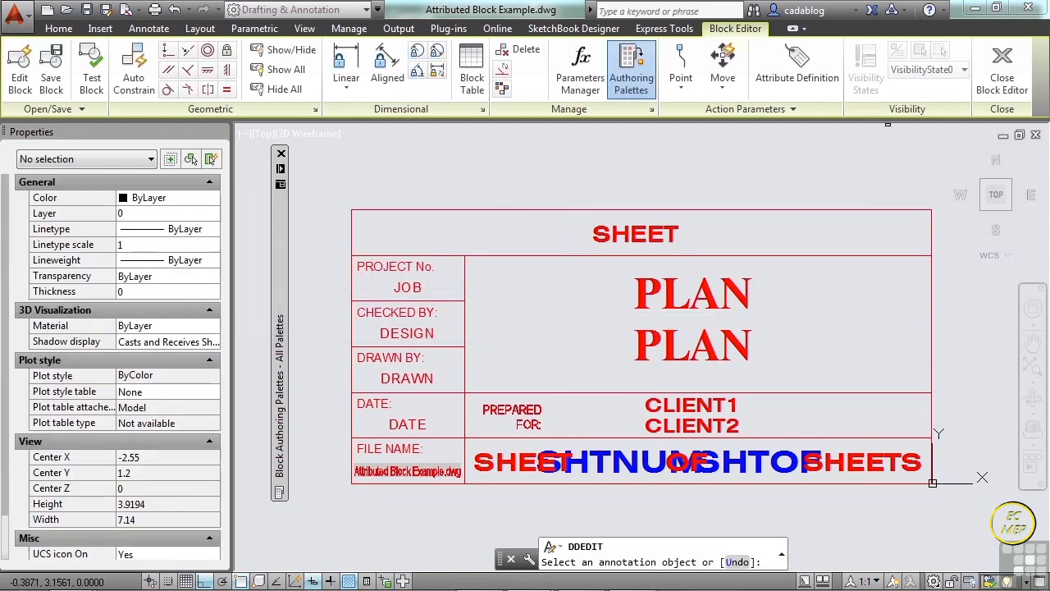
{"action": "key", "text": "Escape"}
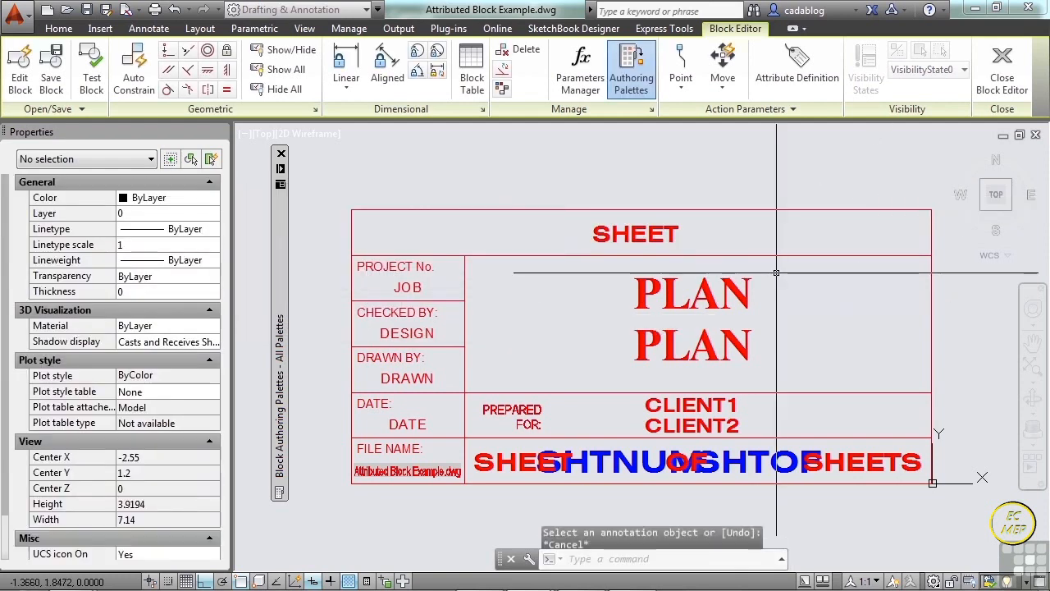
{"action": "left_click", "coordinate": [1001, 70]}
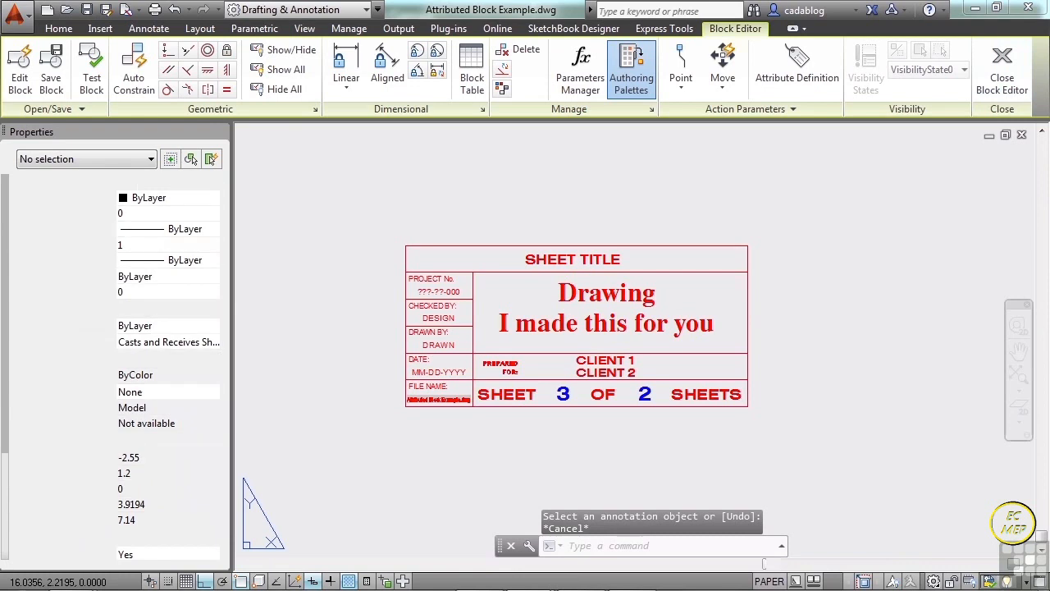
Insert the TITLE-BLOCK block at a uniform scale of 1, with its insertion point specified on-screen.
{"action": "type", "text": "insert"}
{"action": "key", "text": "Return"}
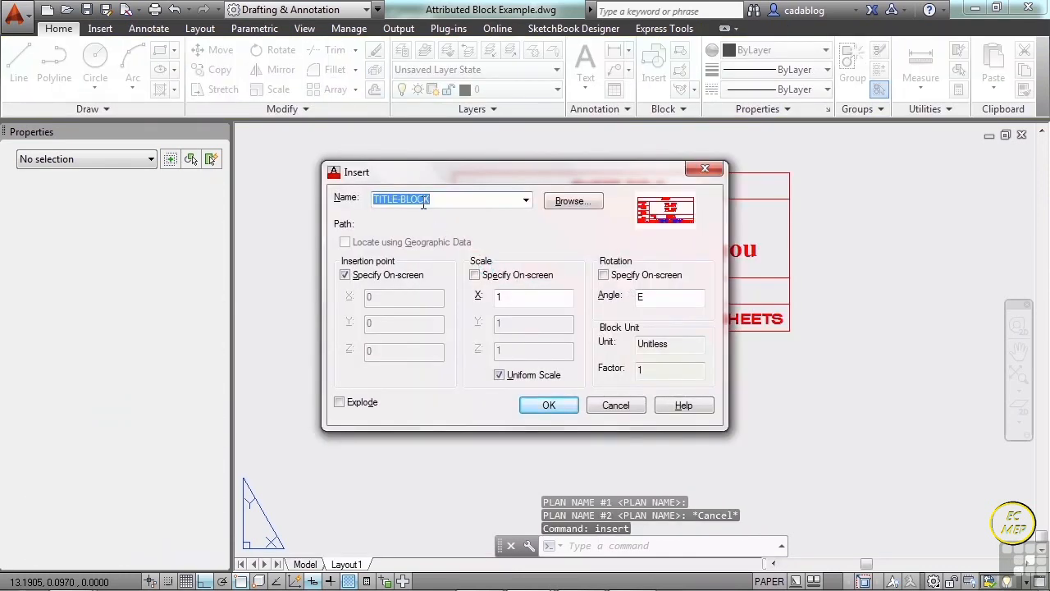
{"action": "left_click", "coordinate": [526, 199]}
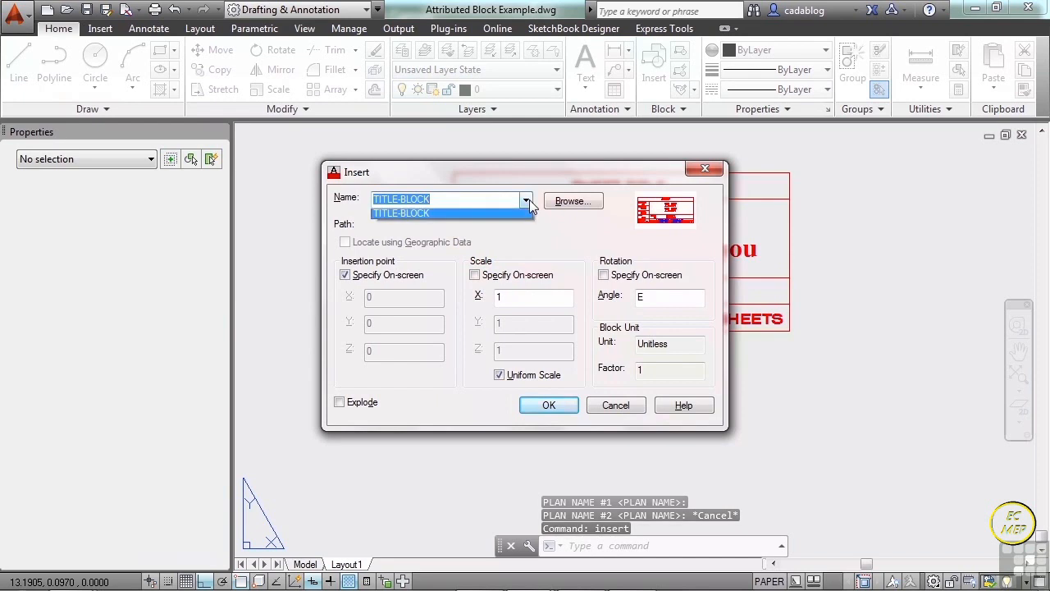
{"action": "left_click", "coordinate": [464, 213]}
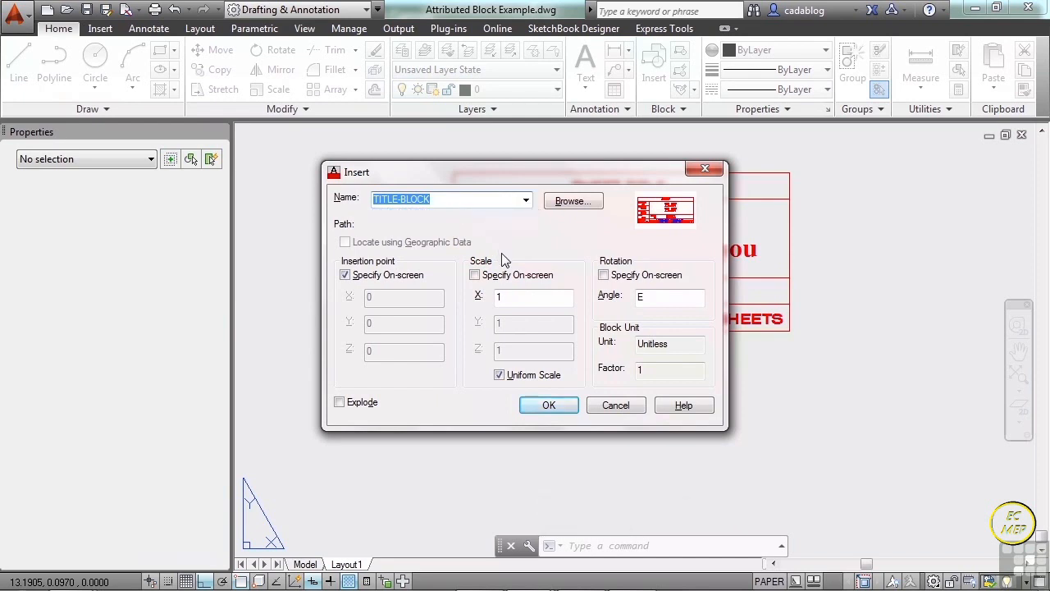
{"action": "left_click", "coordinate": [475, 275]}
{"action": "left_click", "coordinate": [475, 275]}
{"action": "left_click", "coordinate": [506, 297]}
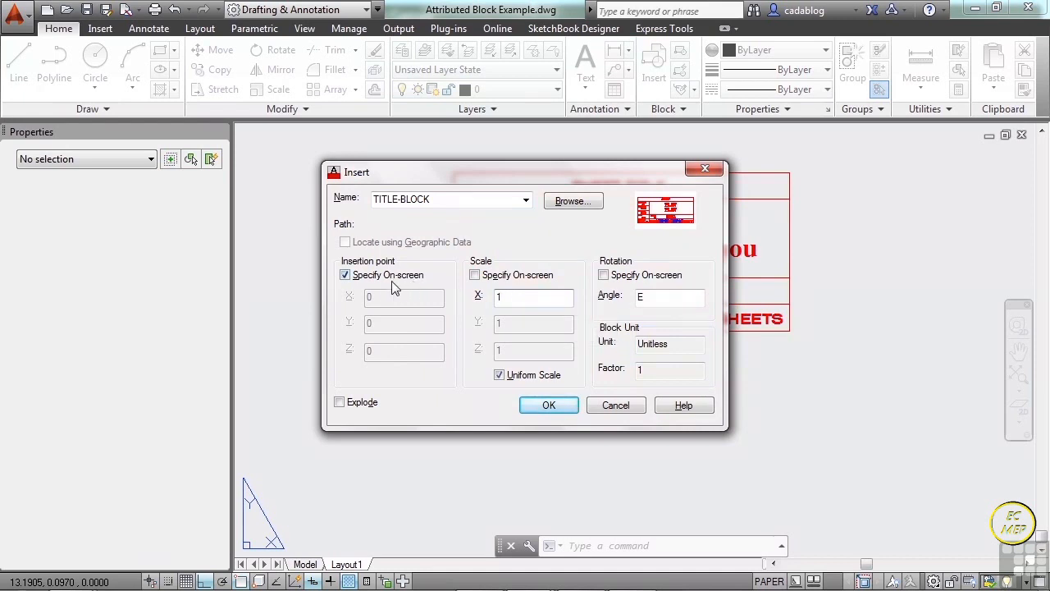
{"action": "left_click", "coordinate": [549, 405]}
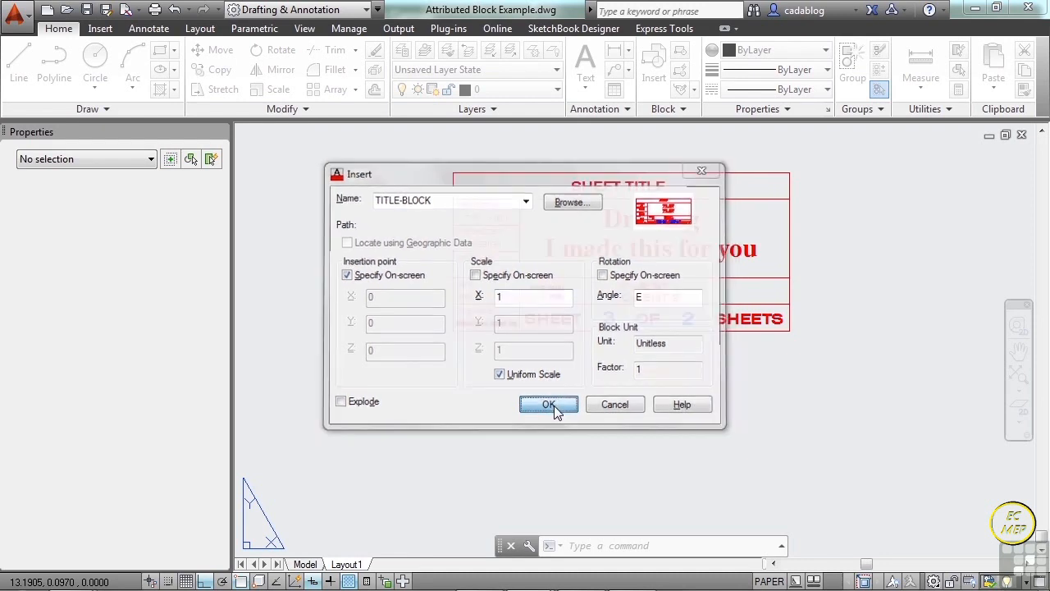
Place the new title block inside the sheet's border, with its insertion point at about 7.76, 4.31.
{"action": "scroll", "coordinate": [562, 411], "scroll_direction": "down", "scroll_amount": 4}
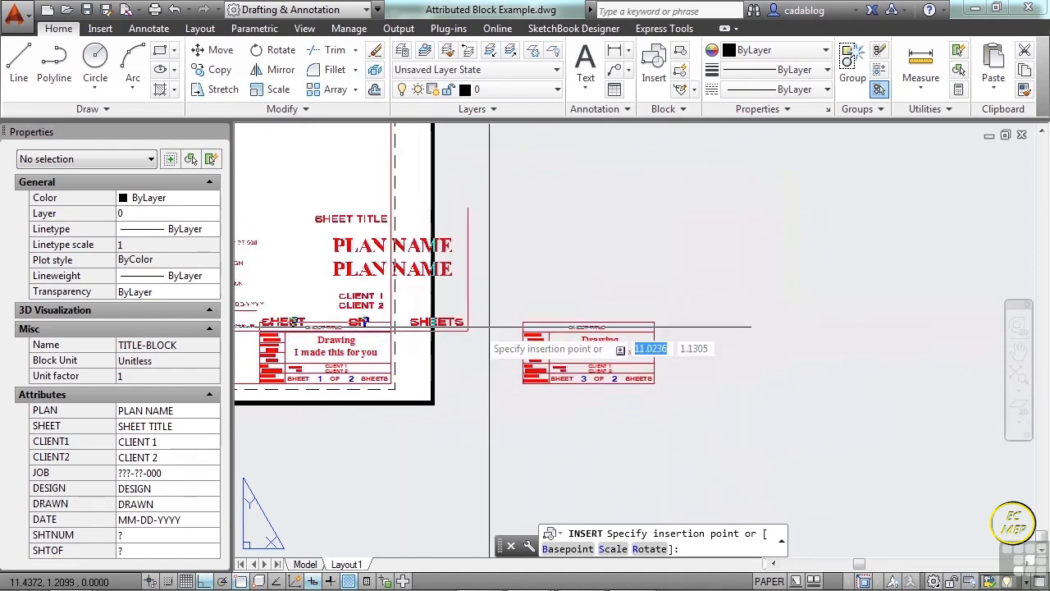
{"action": "middle_click_drag", "start_coordinate": [760, 258], "coordinate": [737, 395]}
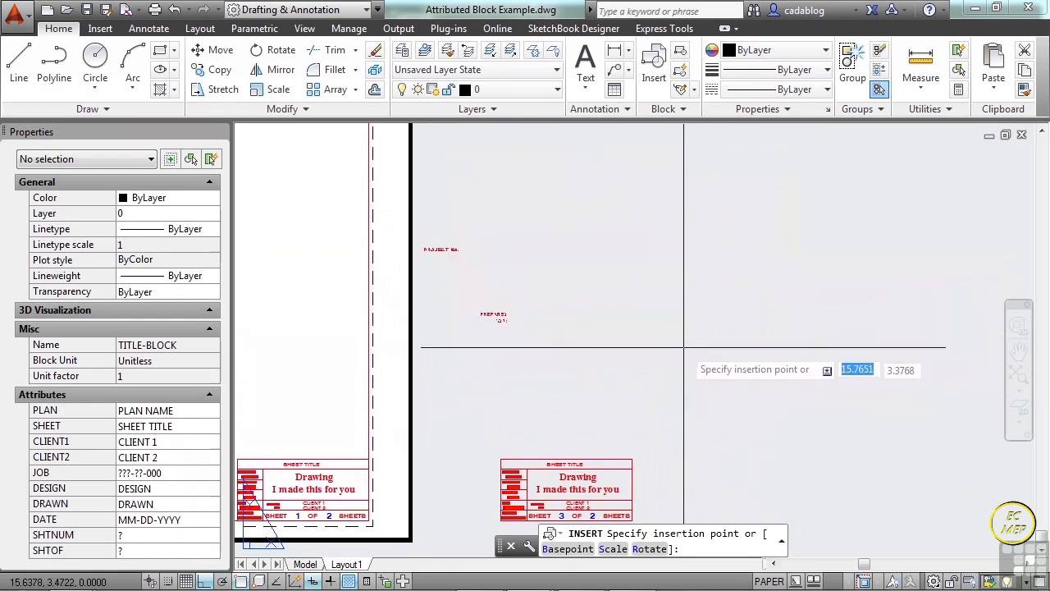
{"action": "middle_click_drag", "start_coordinate": [682, 349], "coordinate": [976, 396]}
{"action": "scroll", "coordinate": [703, 375], "scroll_direction": "up", "scroll_amount": 2}
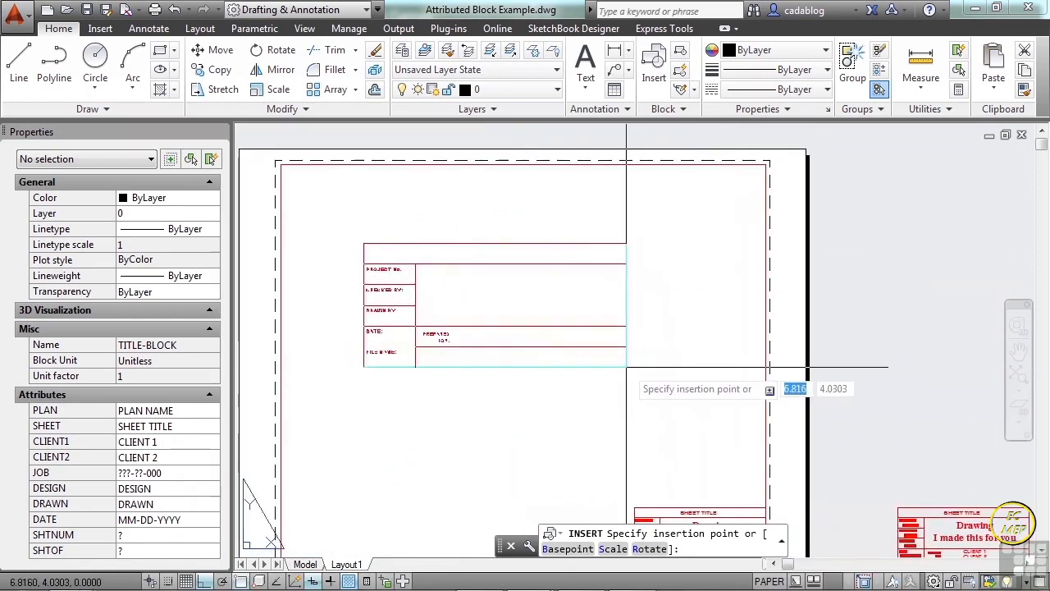
{"action": "scroll", "coordinate": [721, 398], "scroll_direction": "up", "scroll_amount": 2}
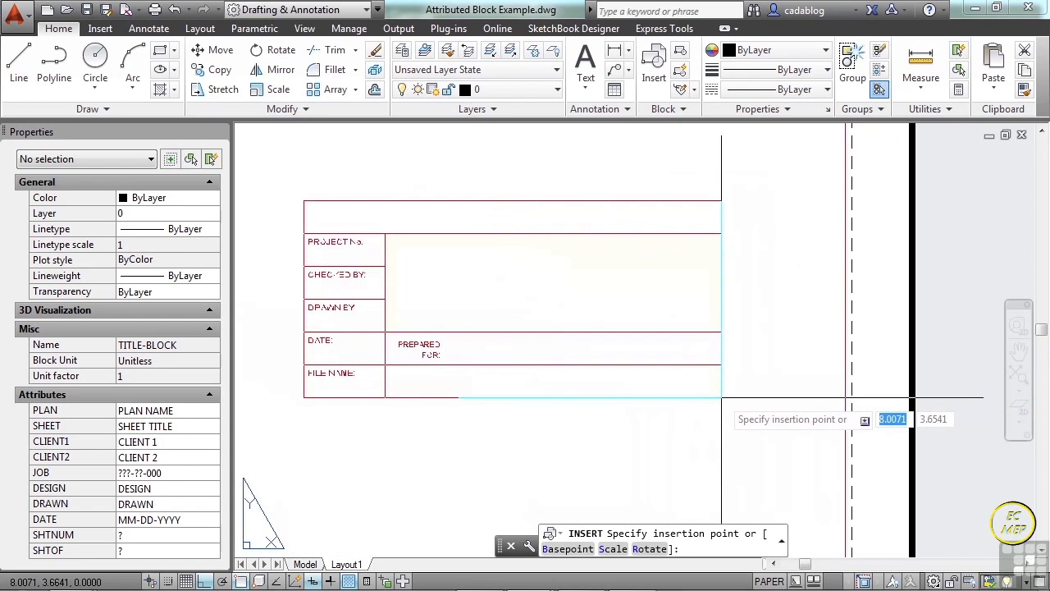
{"action": "scroll", "coordinate": [722, 399], "scroll_direction": "down", "scroll_amount": 4}
{"action": "middle_click_drag", "start_coordinate": [711, 373], "coordinate": [637, 359]}
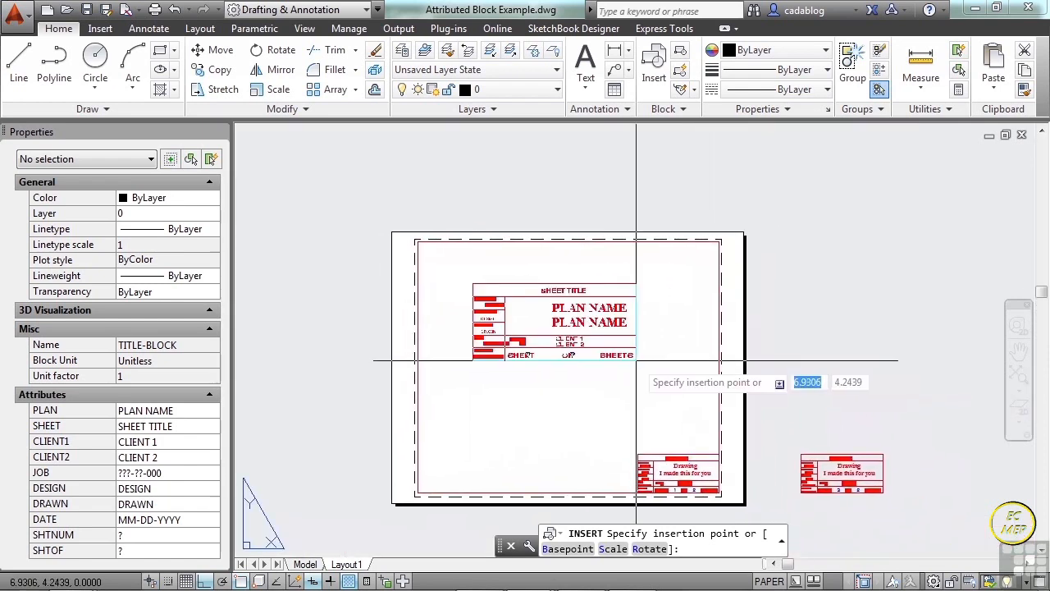
{"action": "scroll", "coordinate": [638, 359], "scroll_direction": "up", "scroll_amount": 5}
{"action": "scroll", "coordinate": [638, 359], "scroll_direction": "down", "scroll_amount": 5}
{"action": "scroll", "coordinate": [635, 364], "scroll_direction": "up", "scroll_amount": 2}
{"action": "middle_click_drag", "start_coordinate": [635, 363], "coordinate": [672, 359]}
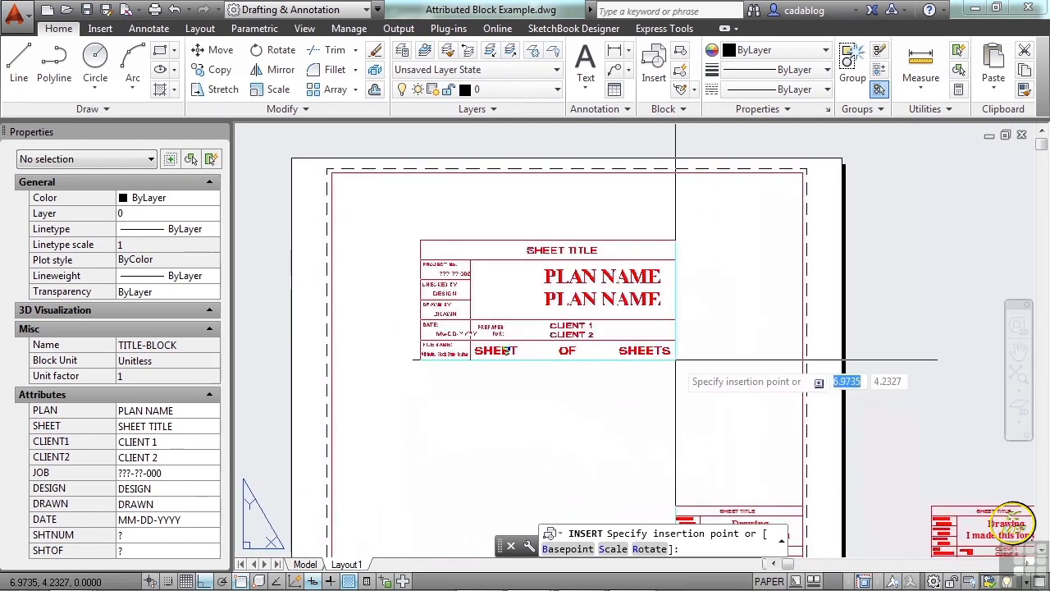
{"action": "scroll", "coordinate": [715, 360], "scroll_direction": "up", "scroll_amount": 2}
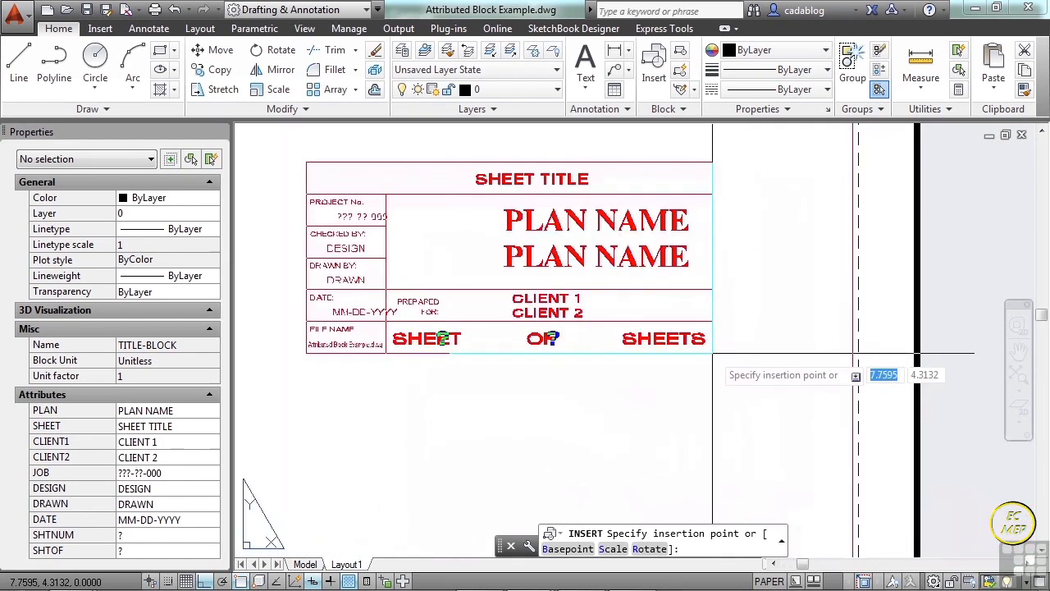
{"action": "left_click", "coordinate": [711, 353]}
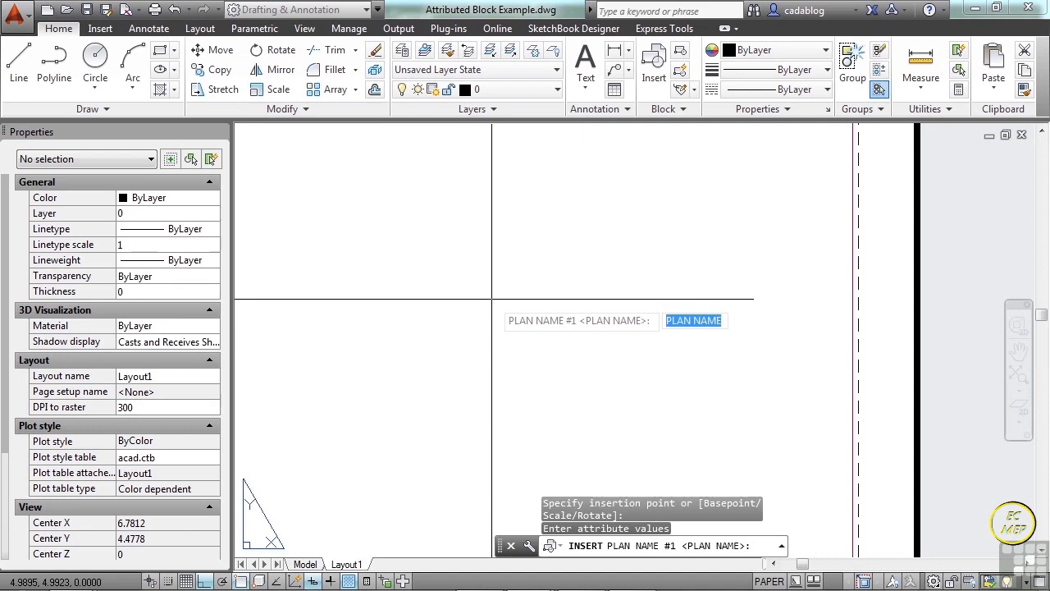
Enter "my drawing" for the PLAN NAME #1 attribute and "i made this" for PLAN NAME #2.
{"action": "type", "text": "my drawing"}
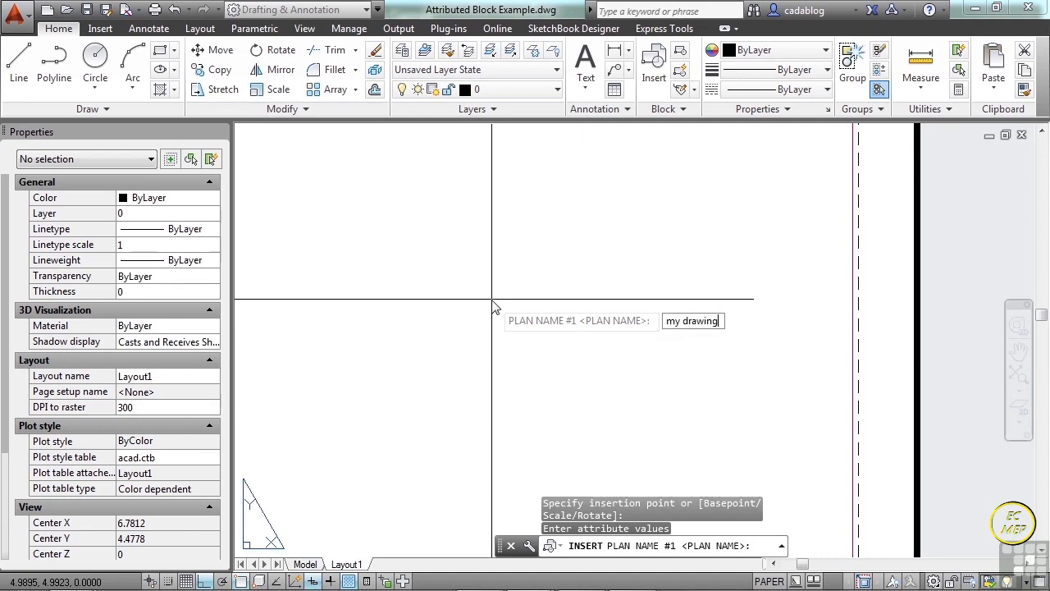
{"action": "key", "text": "Return"}
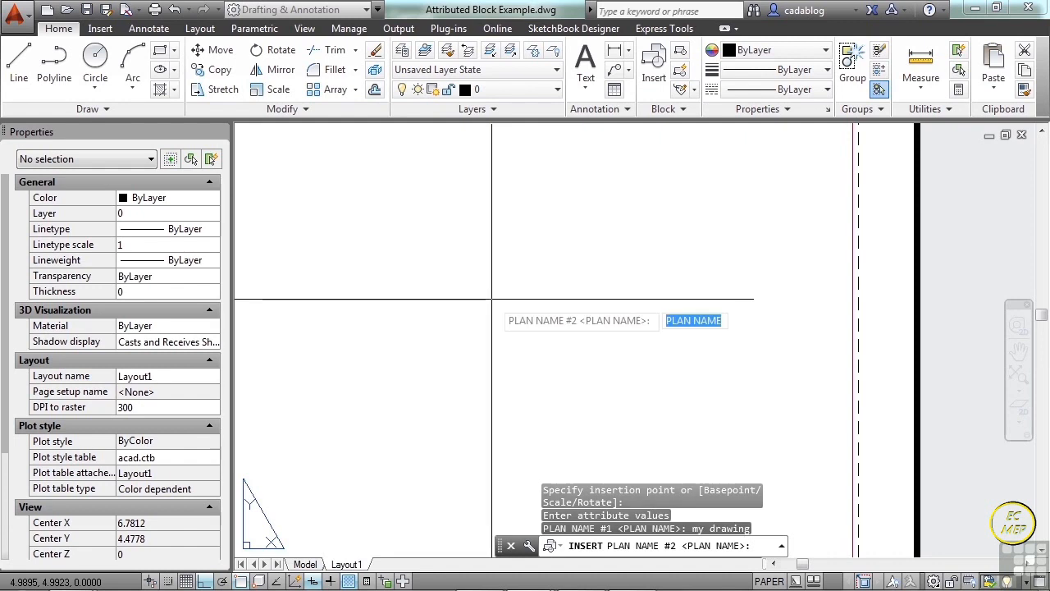
{"action": "type", "text": "i made this"}
{"action": "key", "text": "Return"}
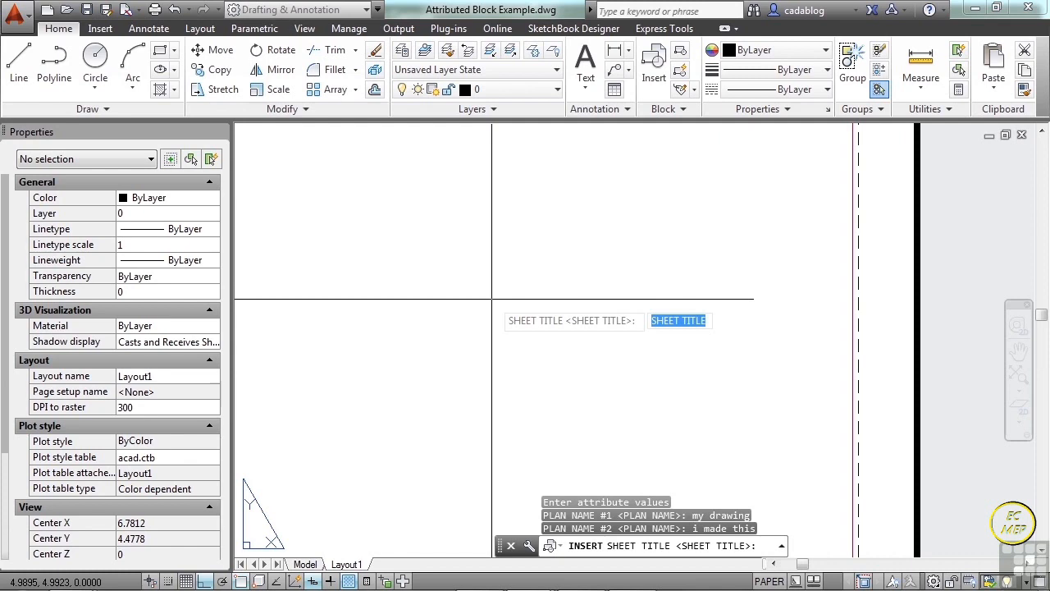
Enter "drawings" for the SHEET TITLE attribute and "xyz" for CLIENT NAME #1.
{"action": "type", "text": "drawings"}
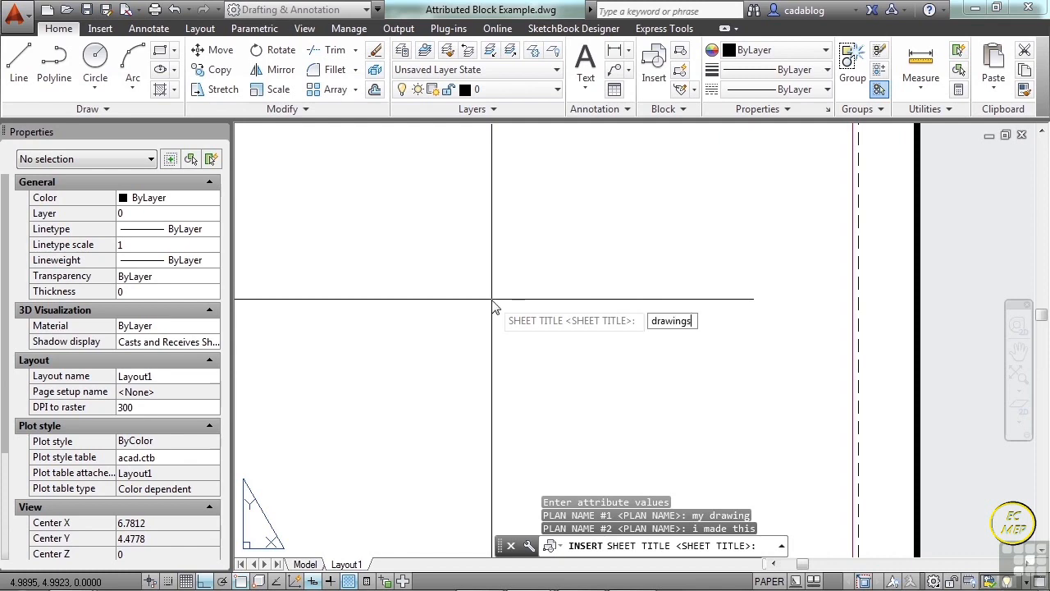
{"action": "key", "text": "Return"}
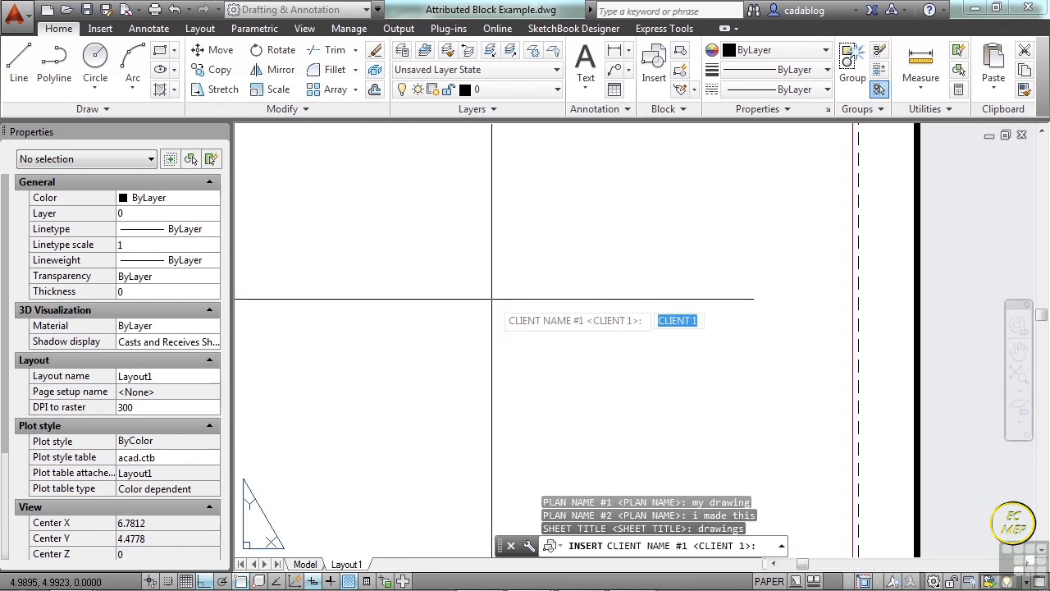
{"action": "type", "text": "xyc"}
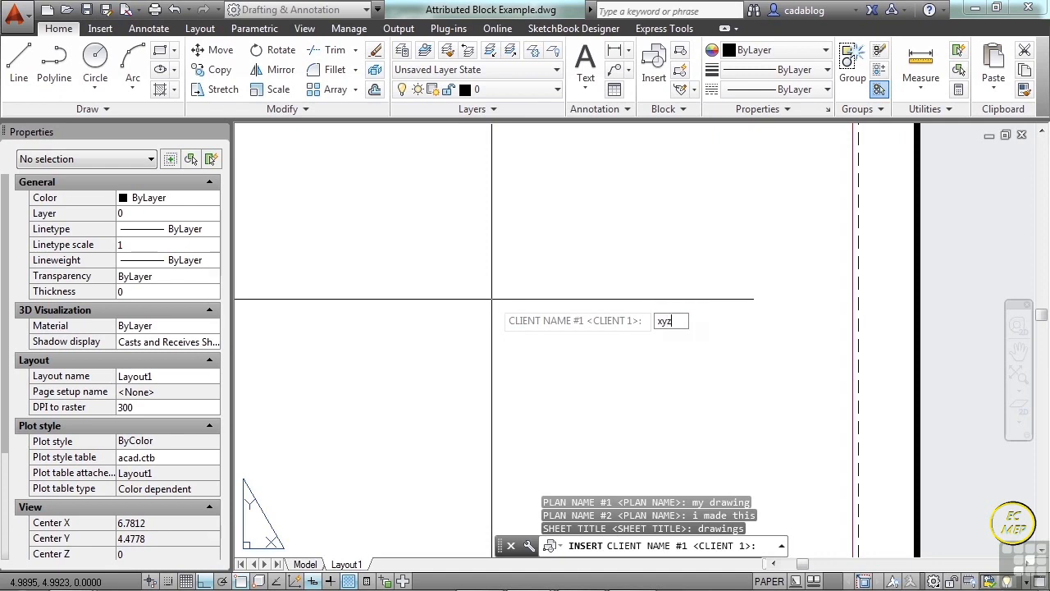
{"action": "key", "text": "Return"}
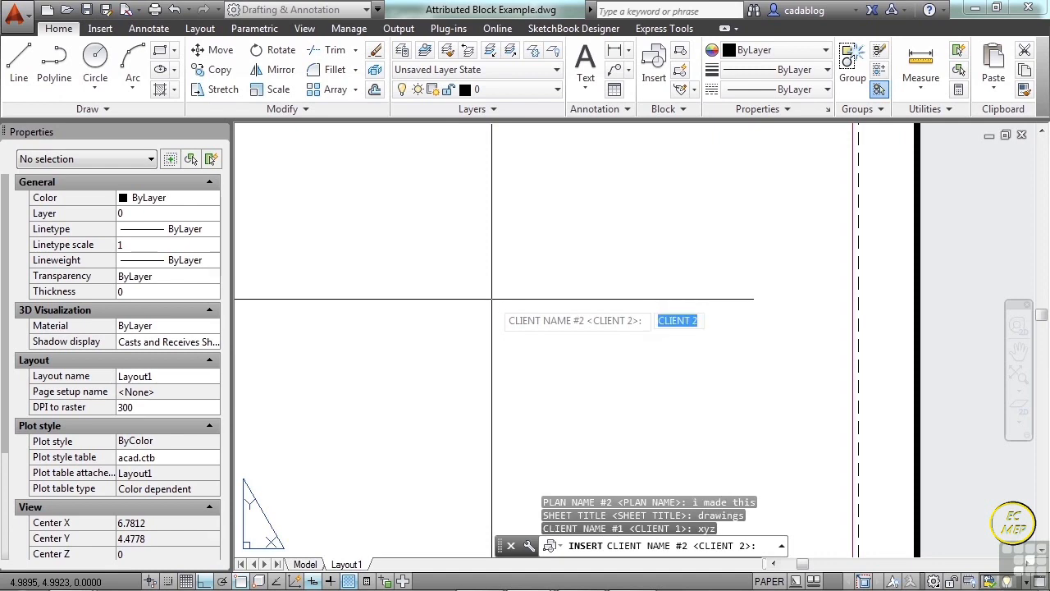
Accept the default values for all remaining attributes, from CLIENT NAME #2 to NO. OF SHEETS, to finish inserting the title block.
{"action": "key", "text": "Return"}
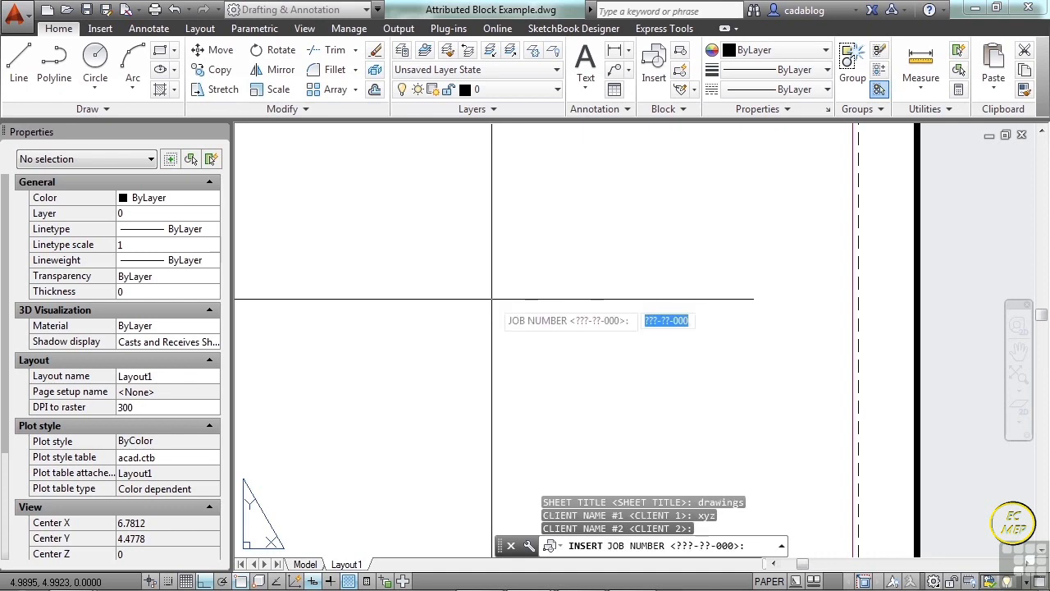
{"action": "key", "text": "Return"}
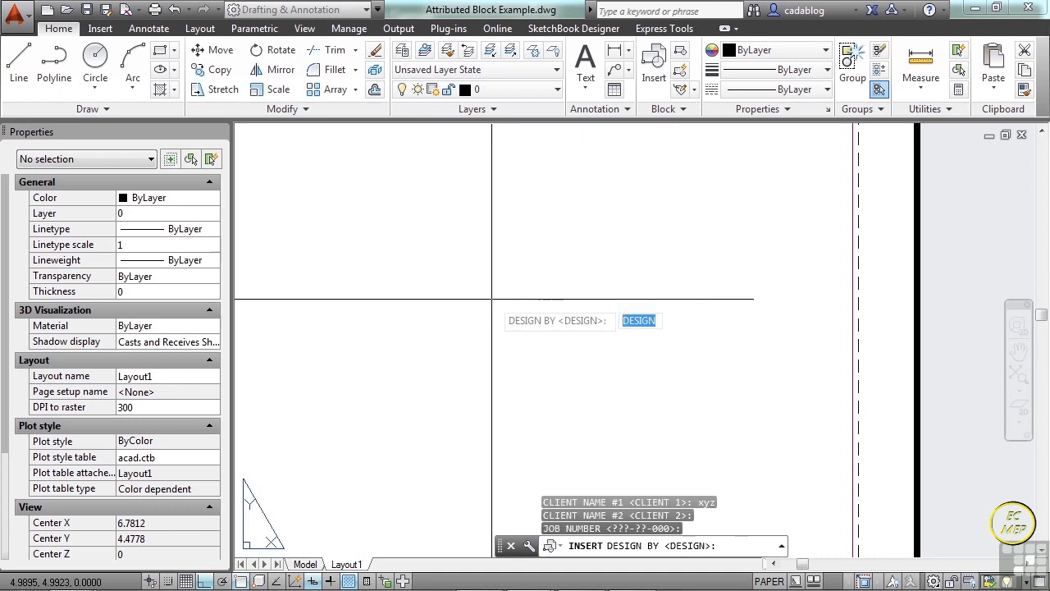
{"action": "key", "text": "Return"}
{"action": "key", "text": "Return"}
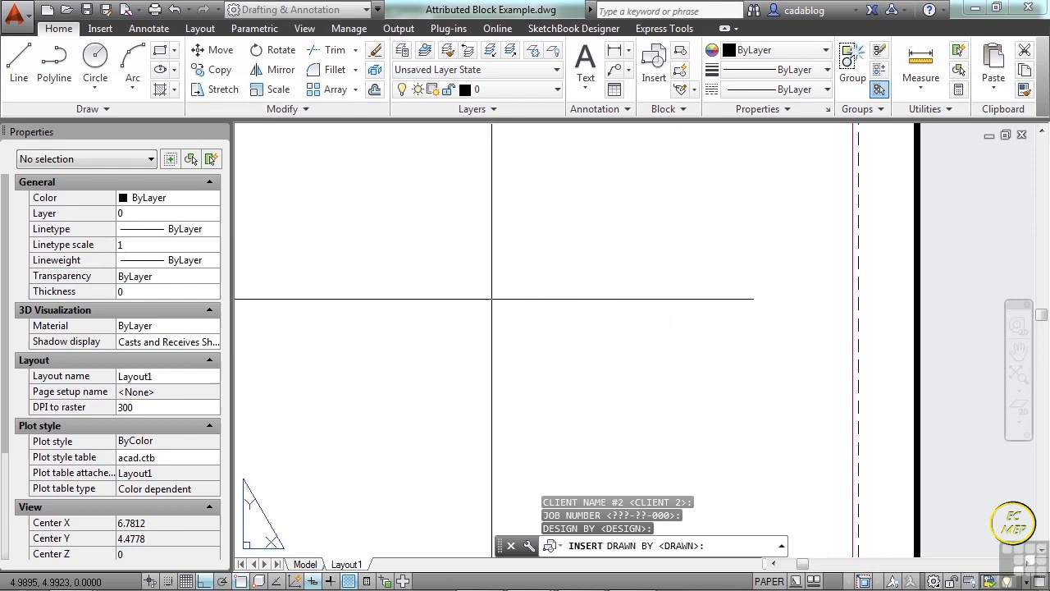
{"action": "key", "text": "Return"}
{"action": "key", "text": "Return"}
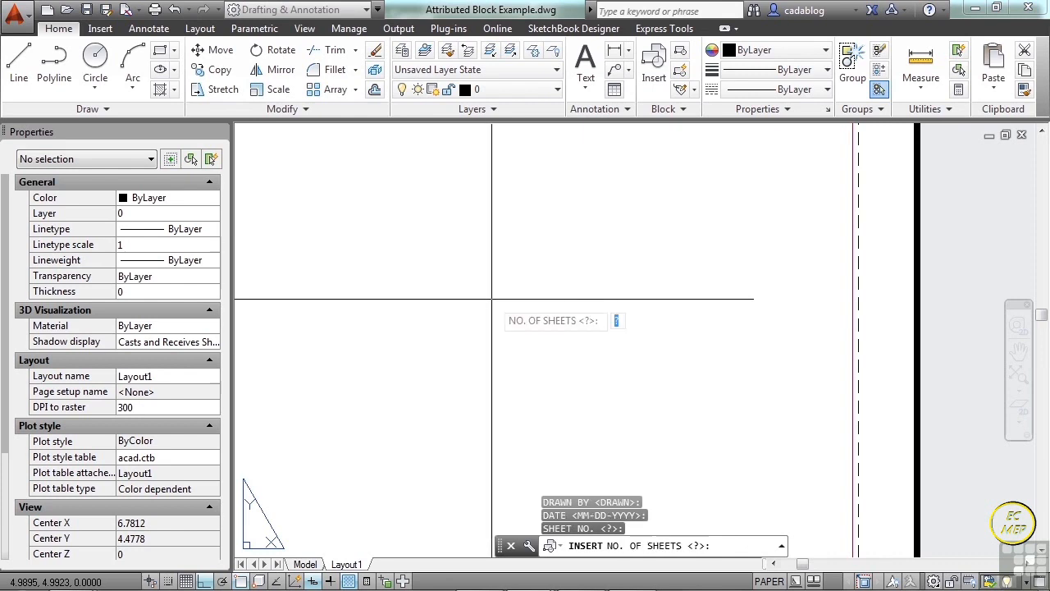
{"action": "key", "text": "Return"}
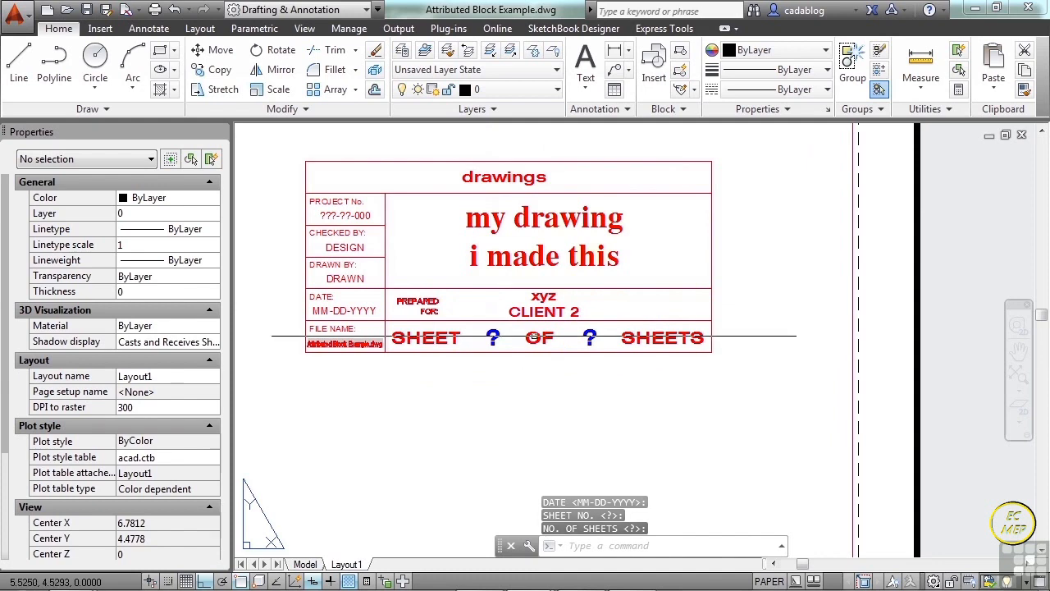
Clear the CLIENT NAME #2 attribute value in the new title block.
{"action": "scroll", "coordinate": [541, 353], "scroll_direction": "up", "scroll_amount": 3}
{"action": "double_click", "coordinate": [548, 342]}
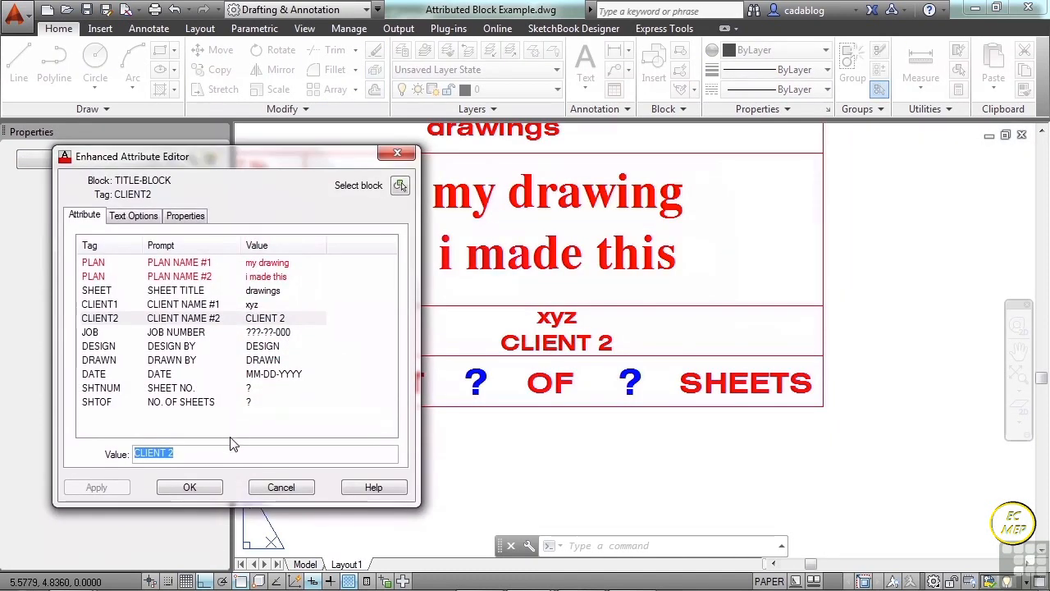
{"action": "key", "text": "BackSpace"}
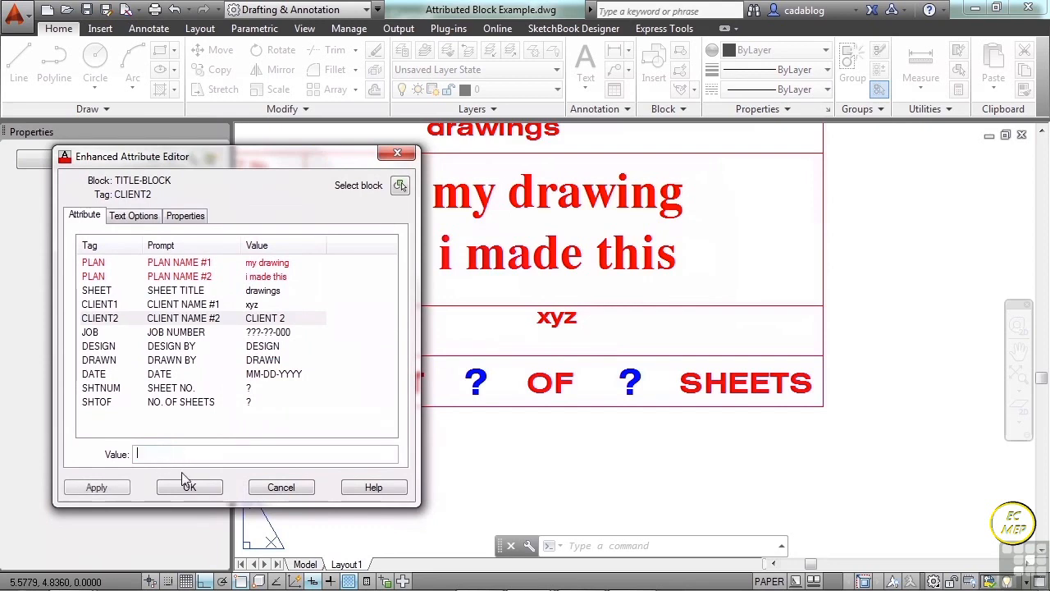
{"action": "left_click", "coordinate": [189, 487]}
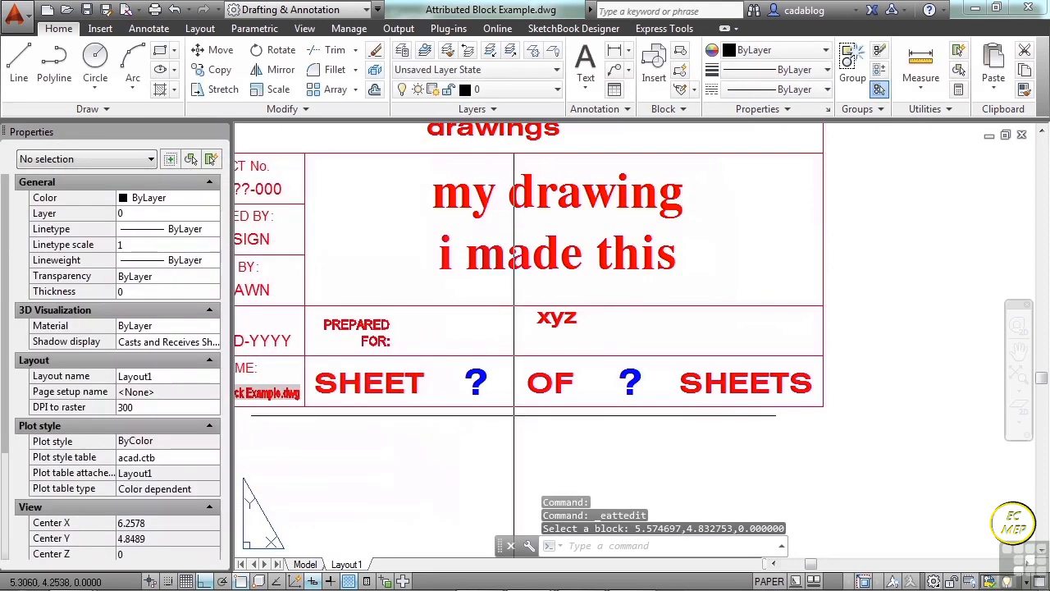
Clear the PLAN NAME #1 attribute value in the title block.
{"action": "double_click", "coordinate": [542, 256]}
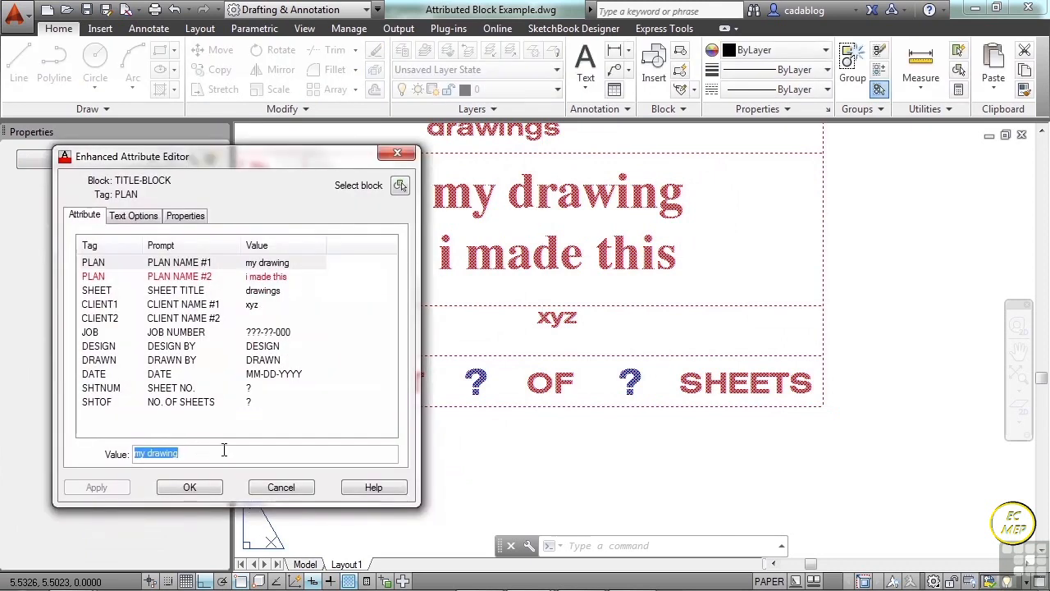
{"action": "key", "text": "Delete"}
{"action": "left_click", "coordinate": [206, 490]}
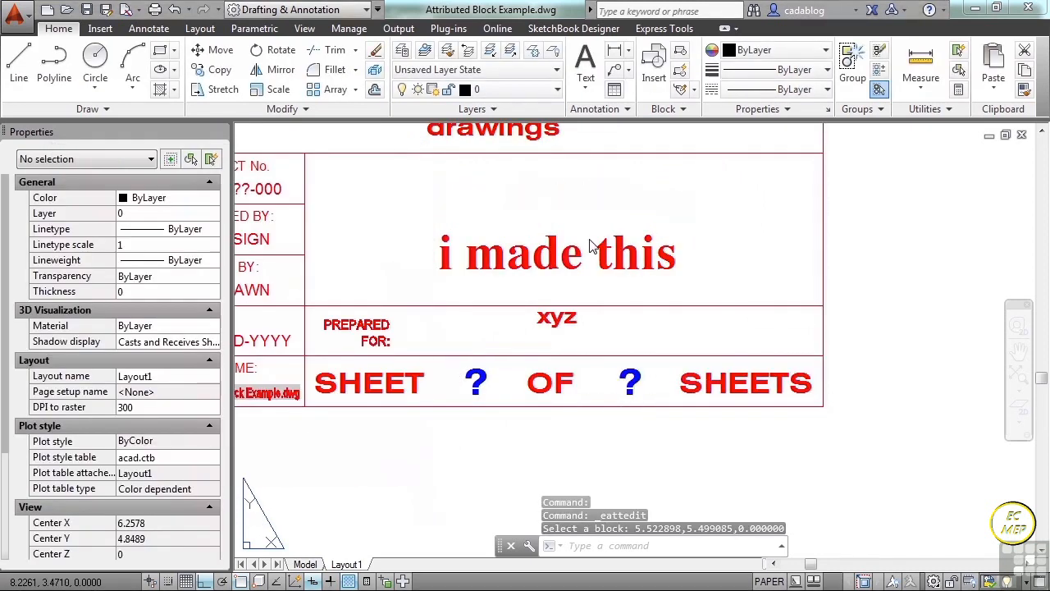
Open the TITLE-BLOCK definition of the inserted title block in the Block Editor.
{"action": "scroll", "coordinate": [610, 270], "scroll_direction": "down", "scroll_amount": 2}
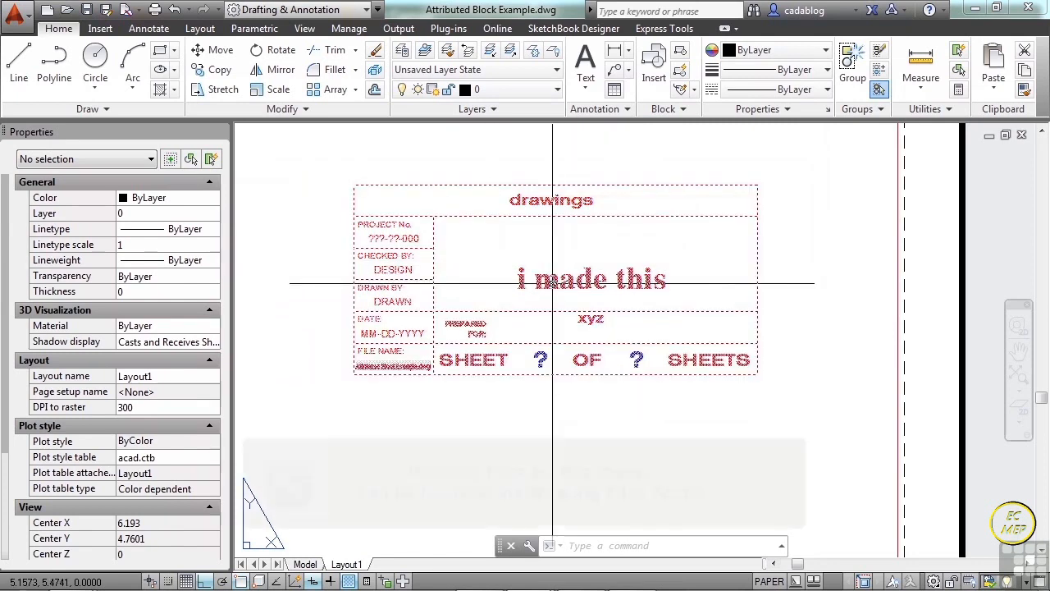
{"action": "left_click", "coordinate": [554, 285]}
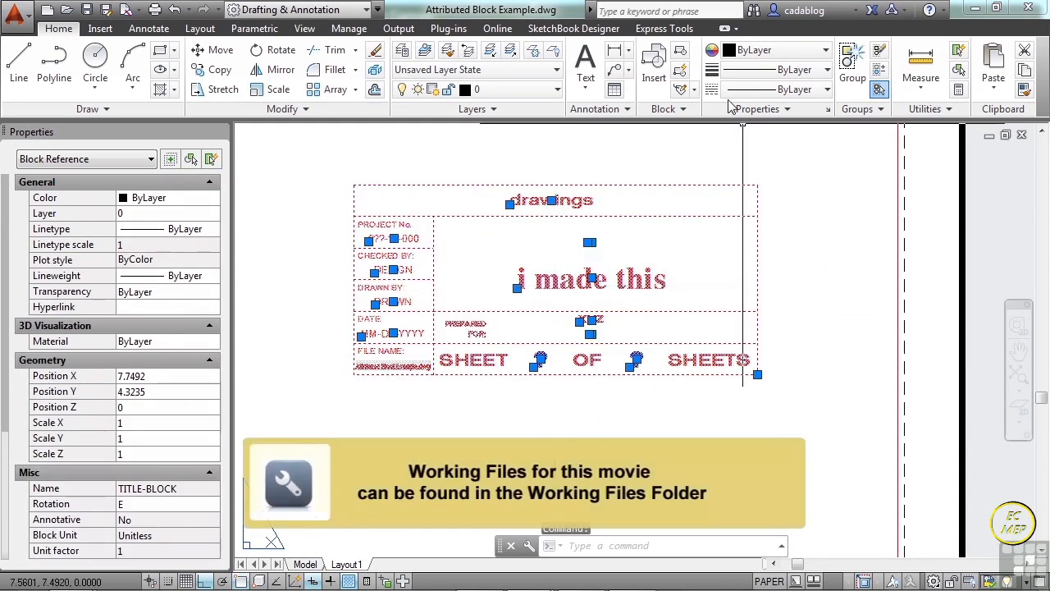
{"action": "left_click", "coordinate": [680, 71]}
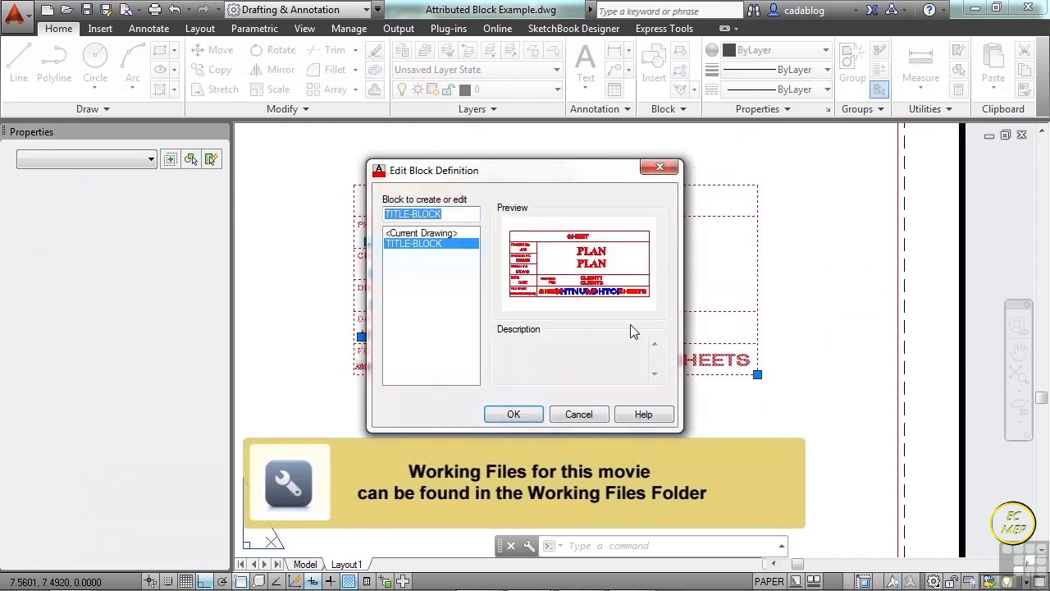
{"action": "left_click", "coordinate": [523, 414]}
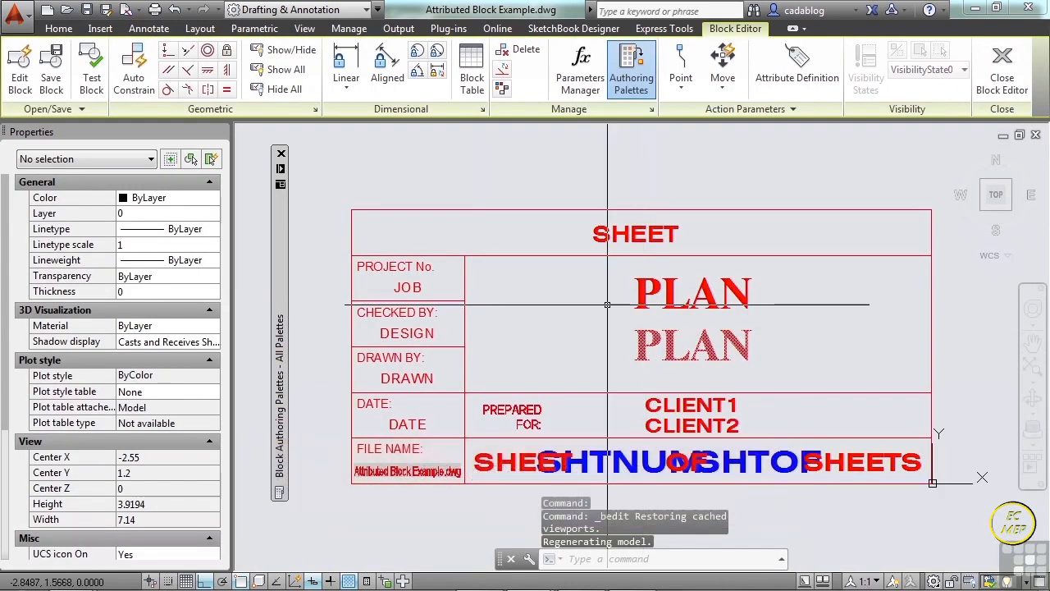
Examine the properties of the "PROJECT No." label text and of the JOB attribute definition below it.
{"action": "left_click", "coordinate": [394, 267]}
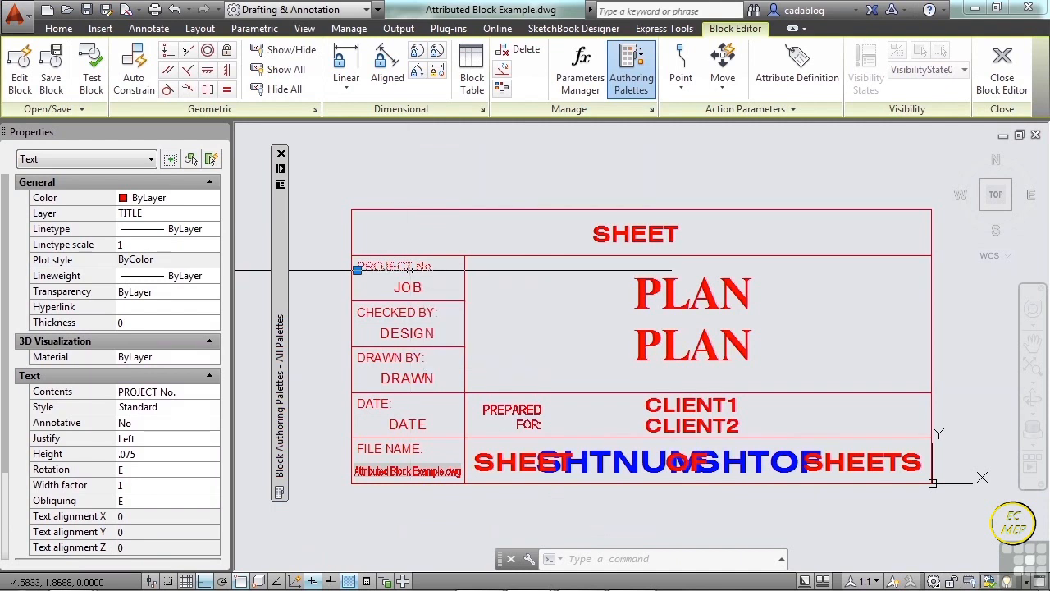
{"action": "key", "text": "Escape"}
{"action": "scroll", "coordinate": [410, 291], "scroll_direction": "up", "scroll_amount": 2}
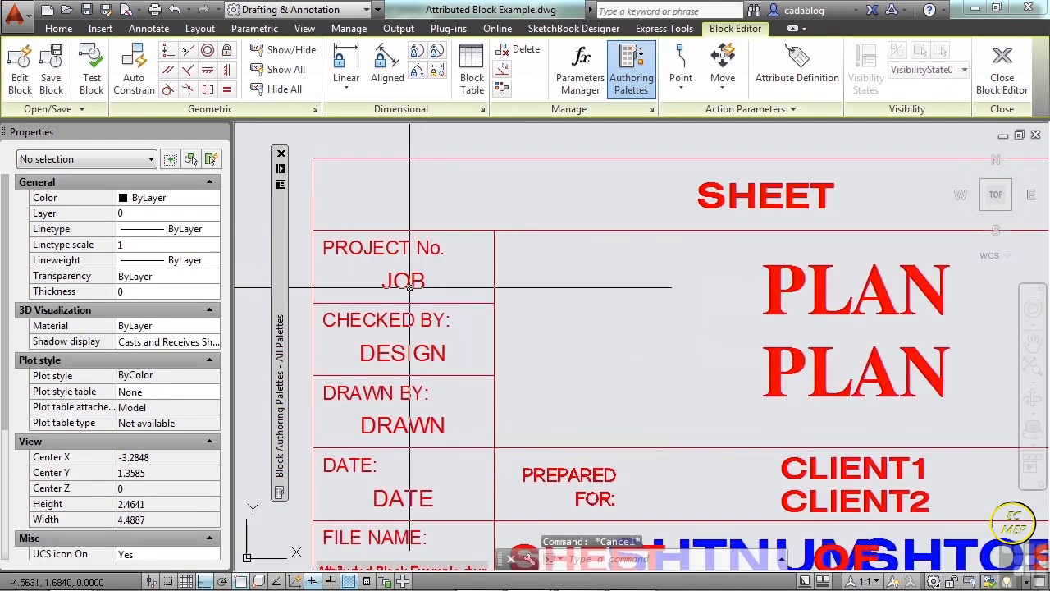
{"action": "left_click", "coordinate": [407, 284]}
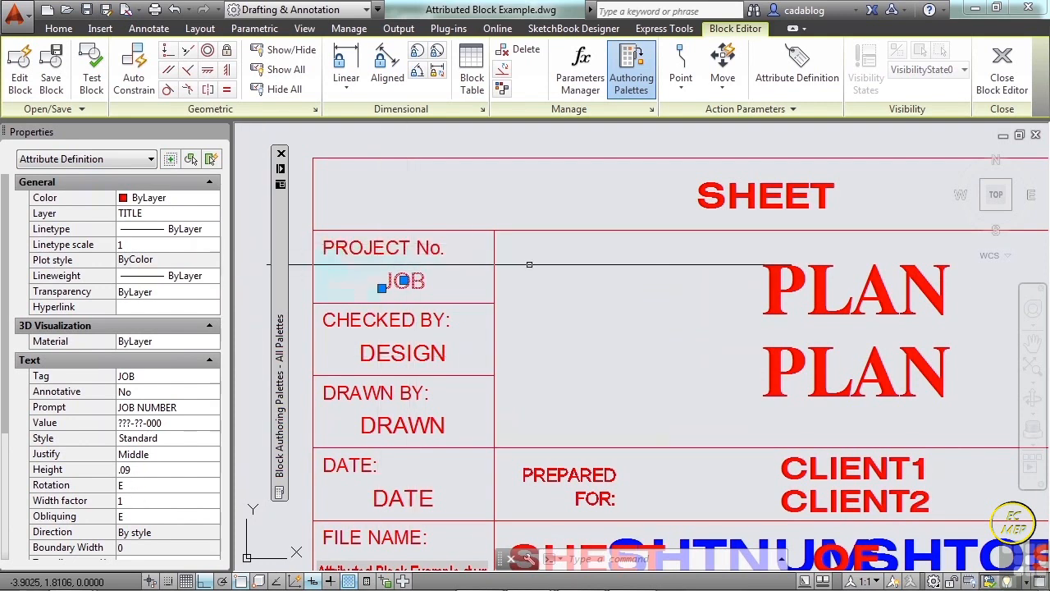
{"action": "key", "text": "Escape"}
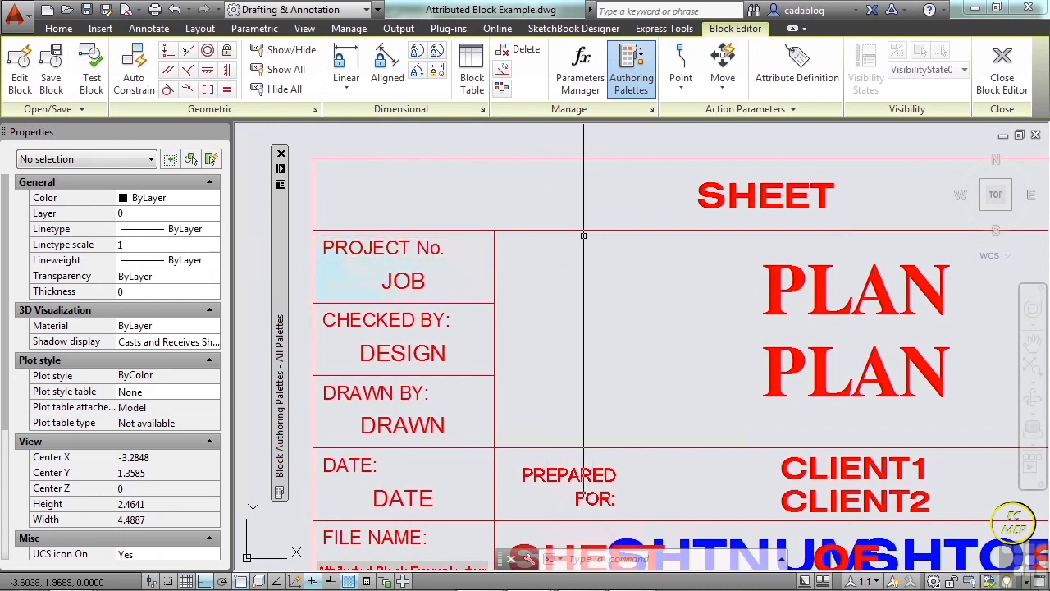
Start a new attribute definition with Invisible mode off, tag and prompt "Desinged By", and default value "designer".
{"action": "left_click", "coordinate": [804, 75]}
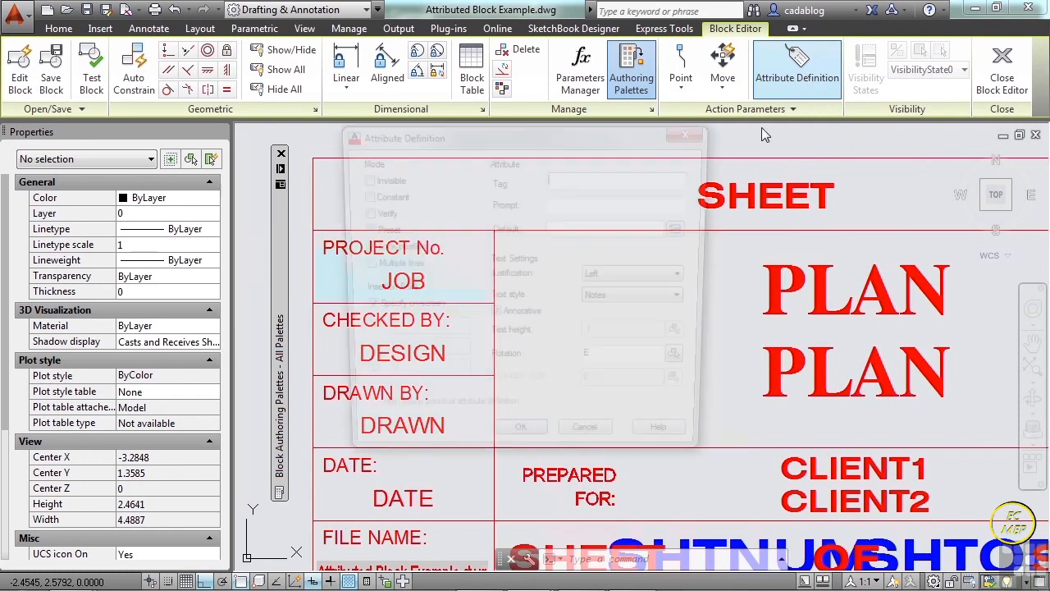
{"action": "left_click_drag", "start_coordinate": [576, 131], "coordinate": [332, 92]}
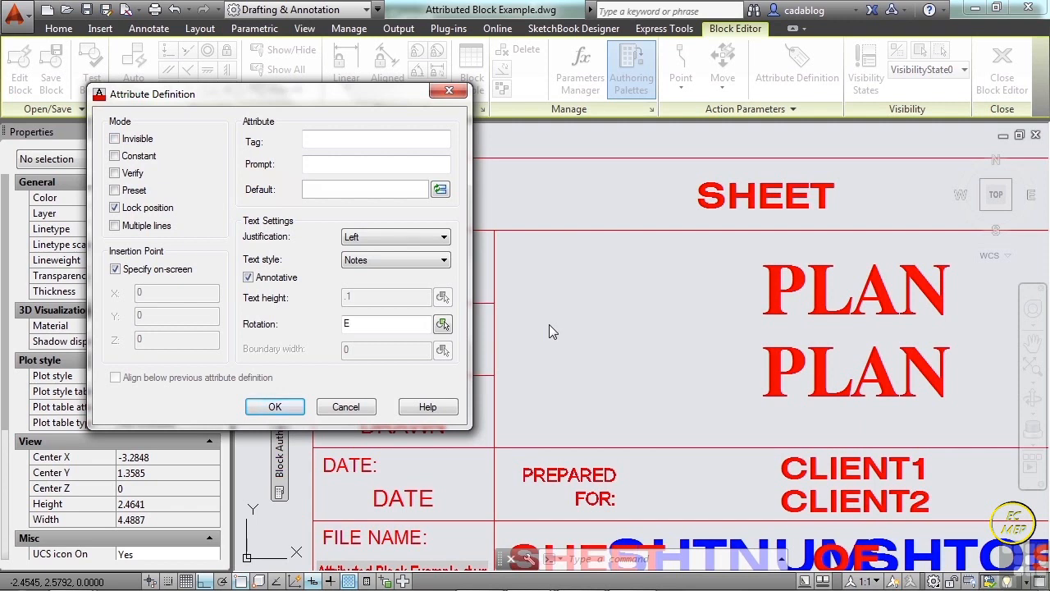
{"action": "left_click", "coordinate": [115, 138]}
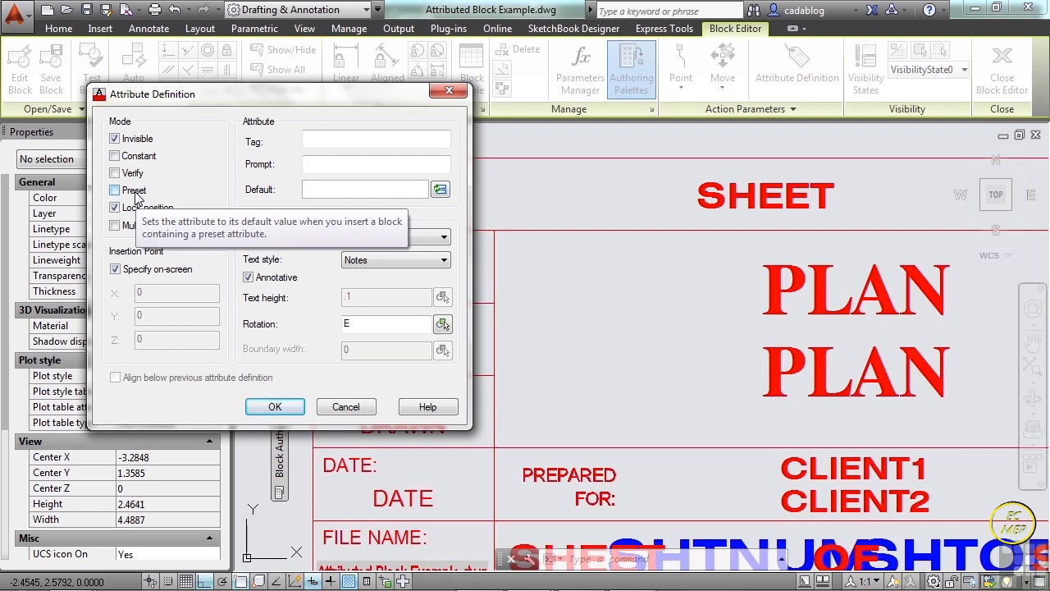
{"action": "left_click", "coordinate": [116, 139]}
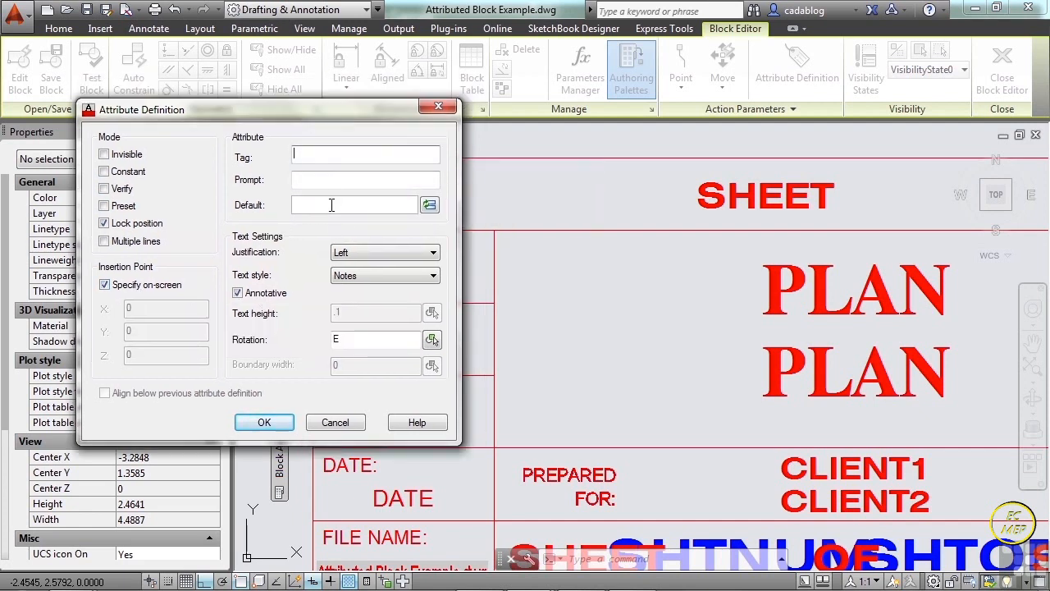
{"action": "left_click_drag", "start_coordinate": [221, 117], "coordinate": [689, 124]}
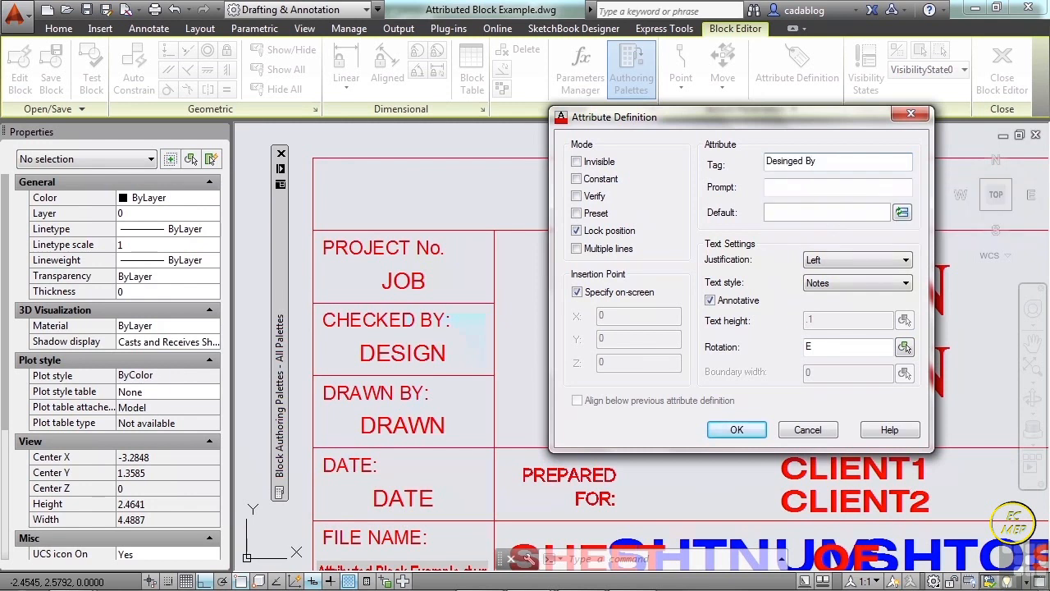
{"action": "left_click", "coordinate": [835, 186]}
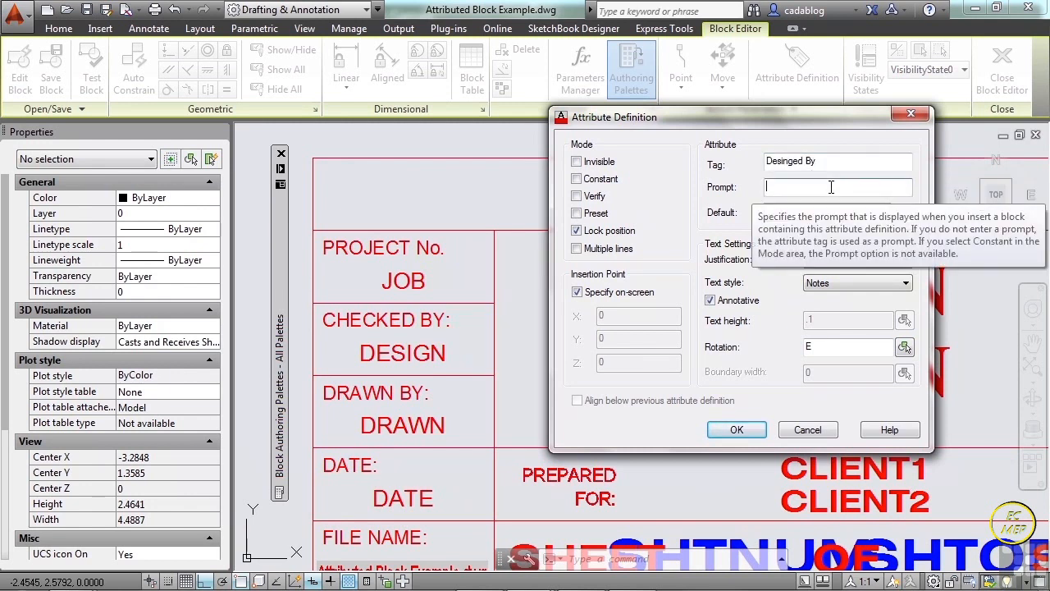
{"action": "type", "text": "Desinged By"}
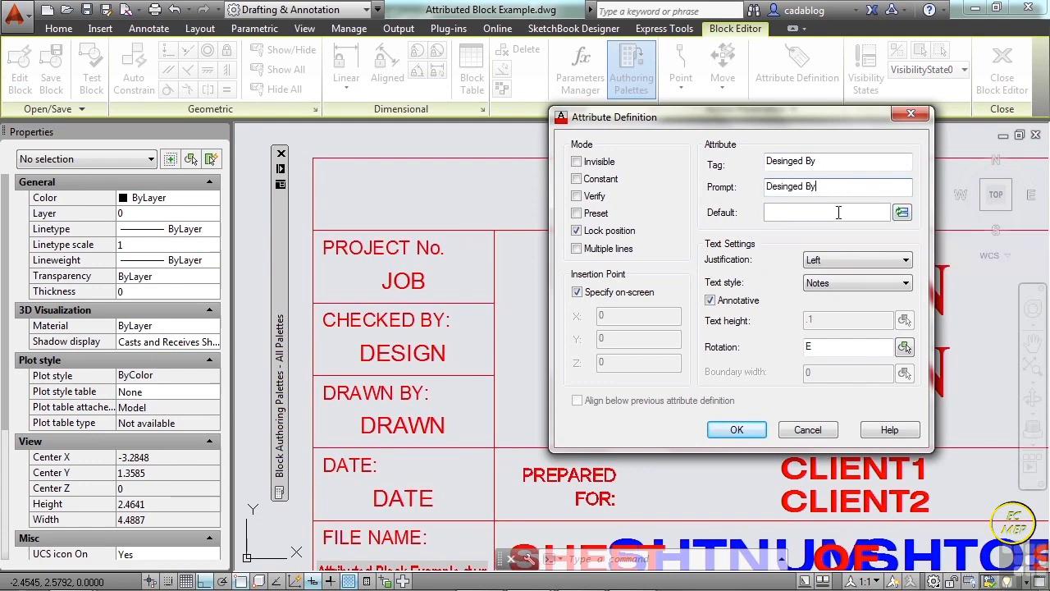
{"action": "left_click", "coordinate": [838, 213]}
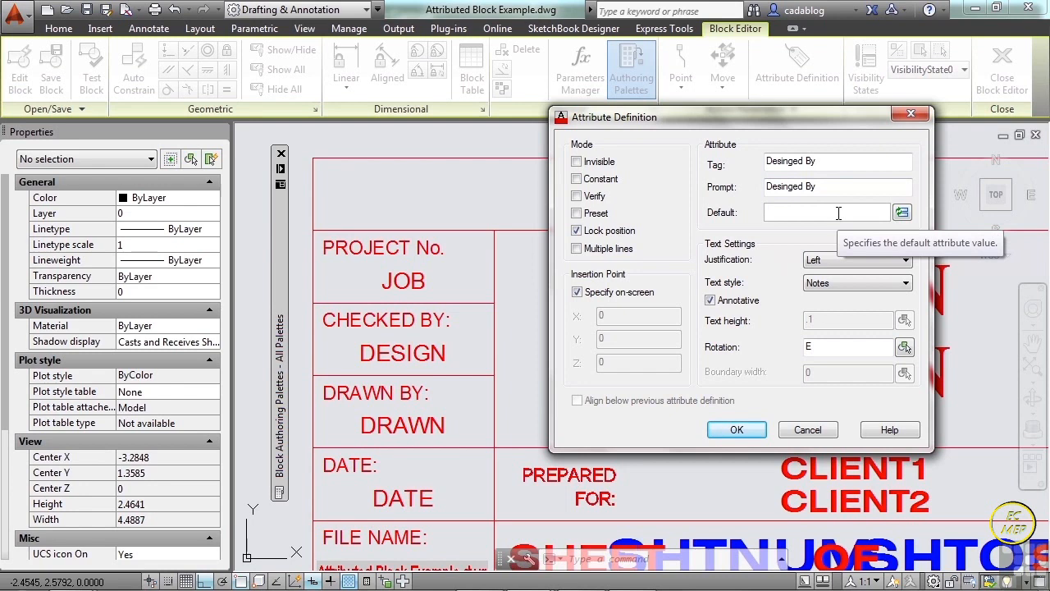
{"action": "type", "text": "designer"}
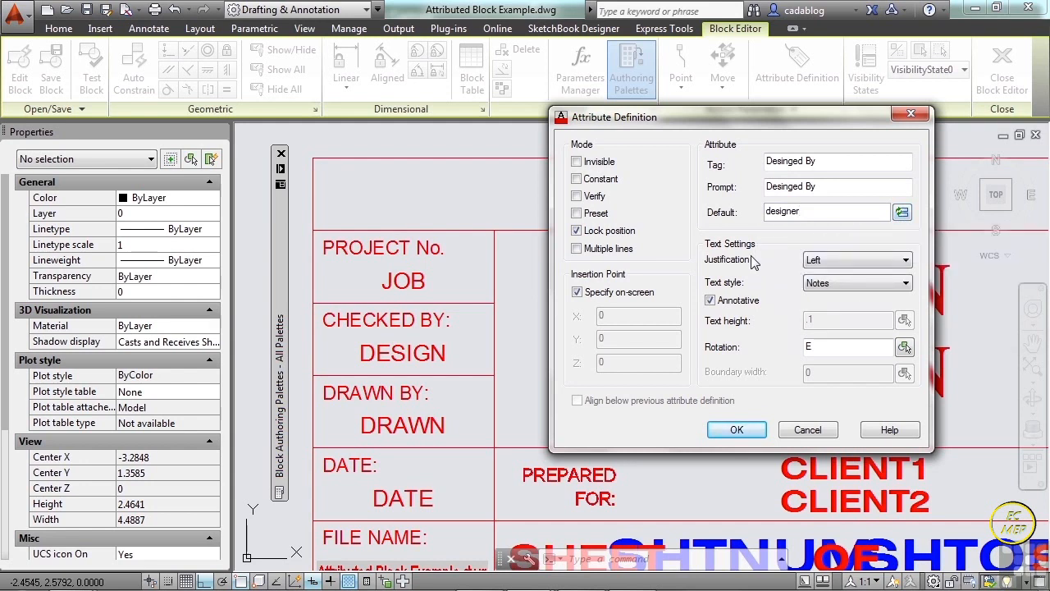
Set the attribute's text to Left justification and the Notes text style with Annotative on.
{"action": "left_click", "coordinate": [871, 260]}
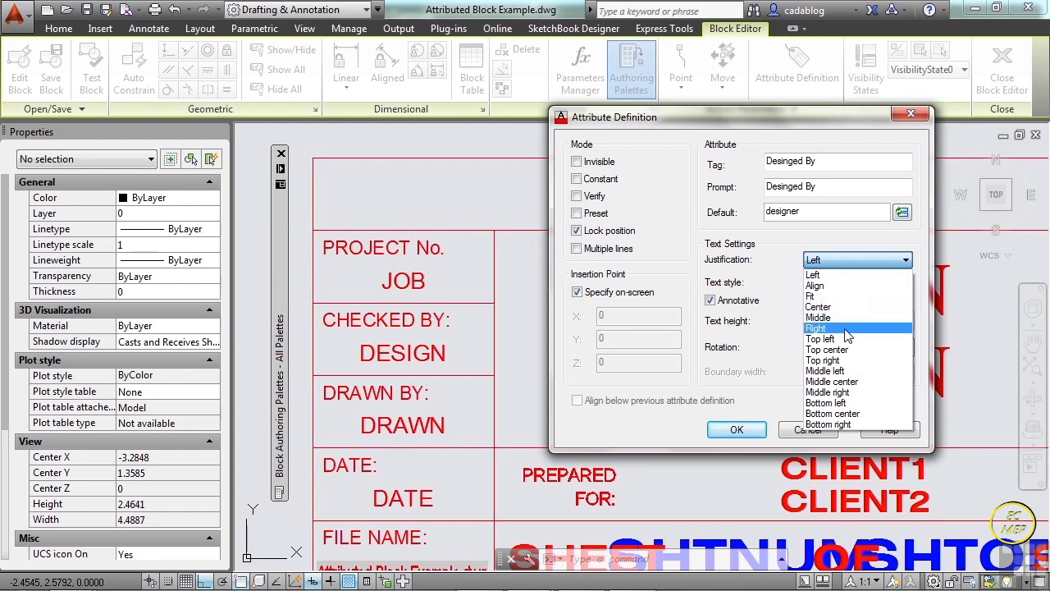
{"action": "left_click", "coordinate": [836, 276]}
{"action": "left_click", "coordinate": [841, 282]}
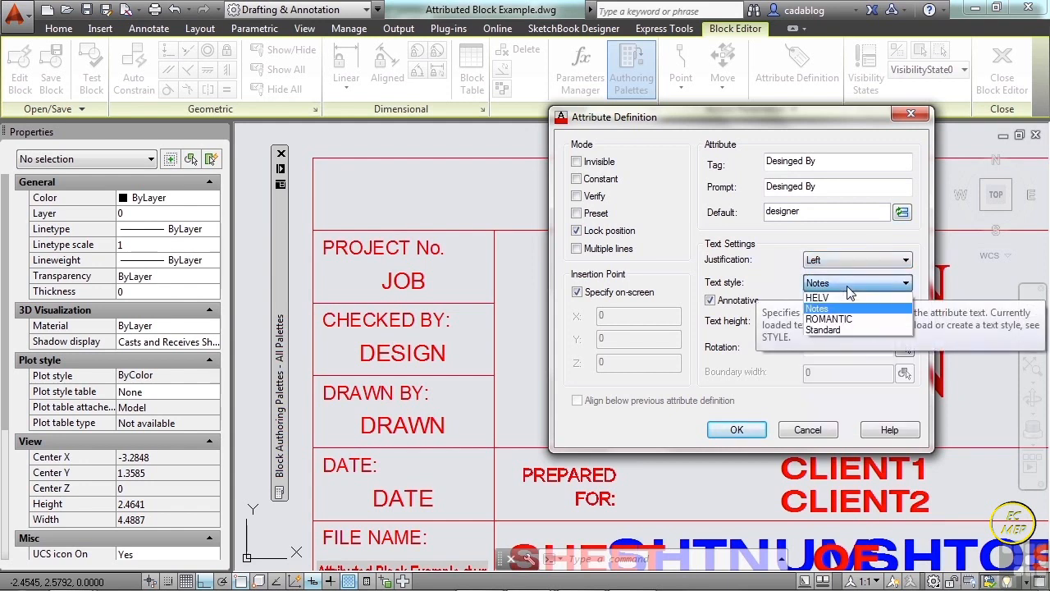
{"action": "left_click", "coordinate": [842, 309]}
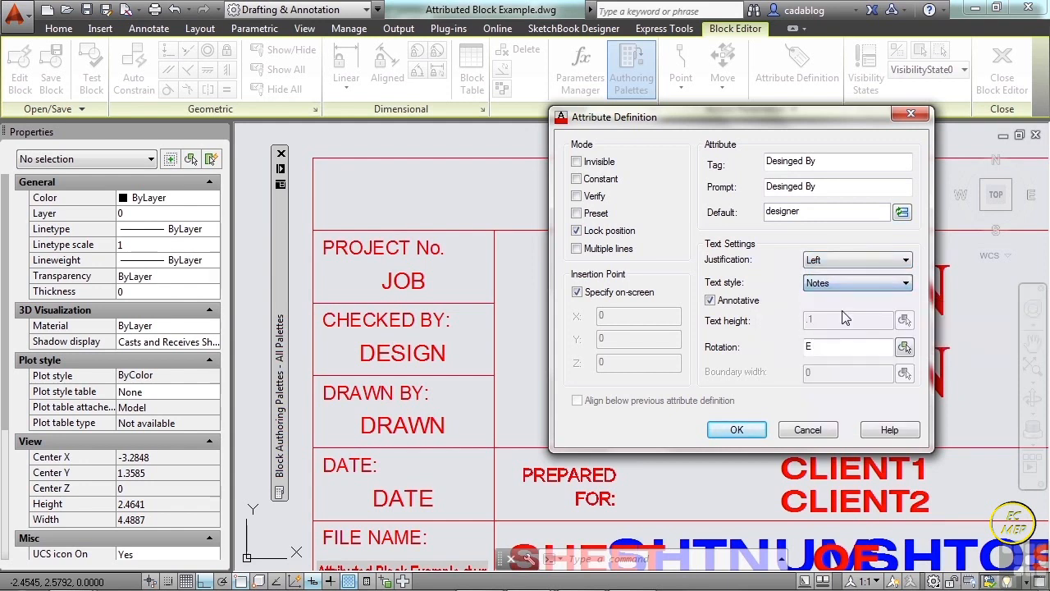
{"action": "left_click", "coordinate": [710, 300]}
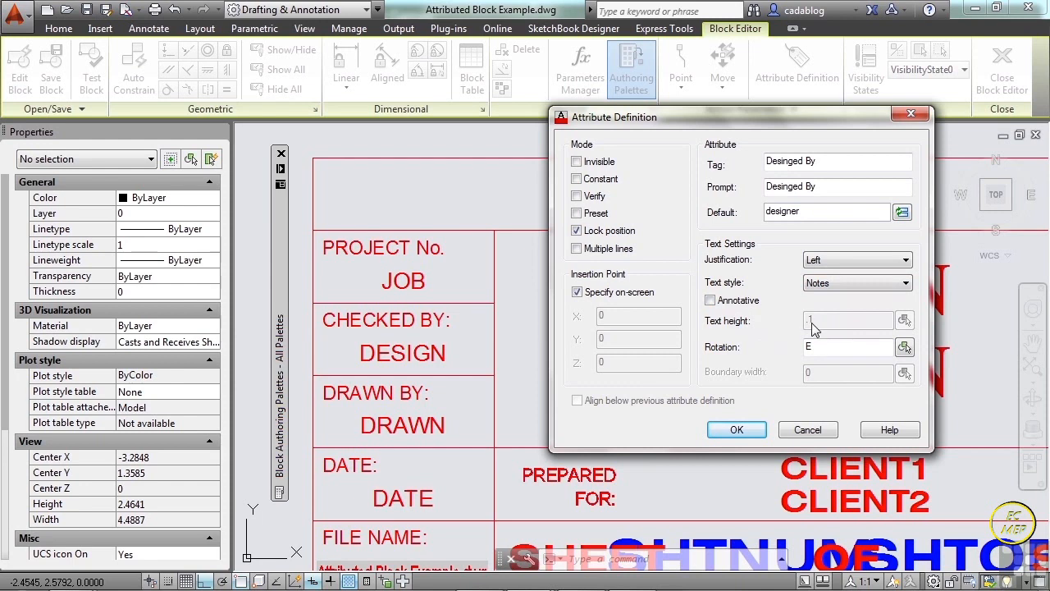
{"action": "left_click", "coordinate": [838, 284]}
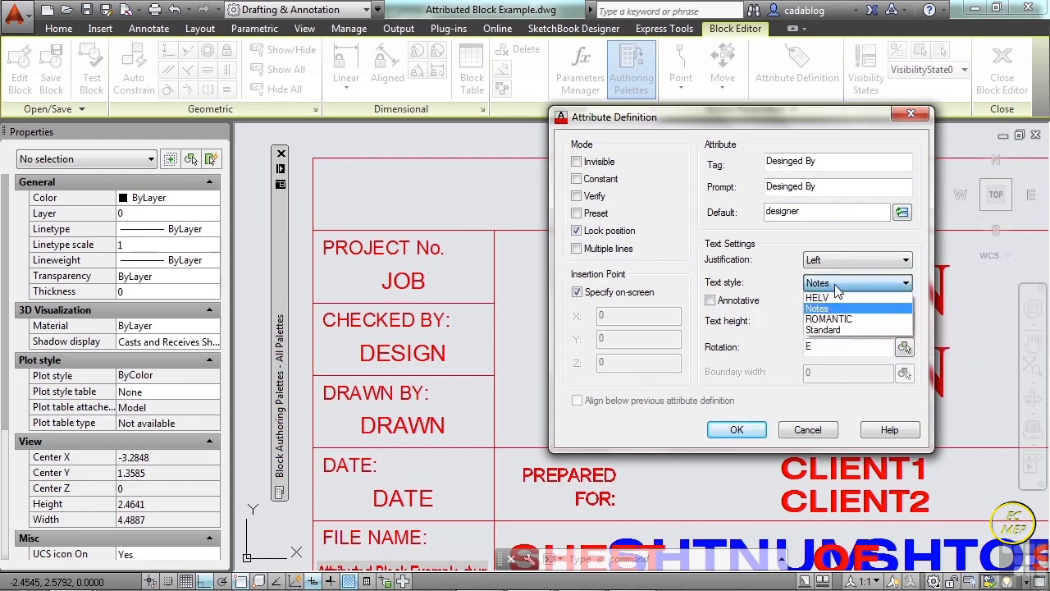
{"action": "left_click", "coordinate": [824, 310]}
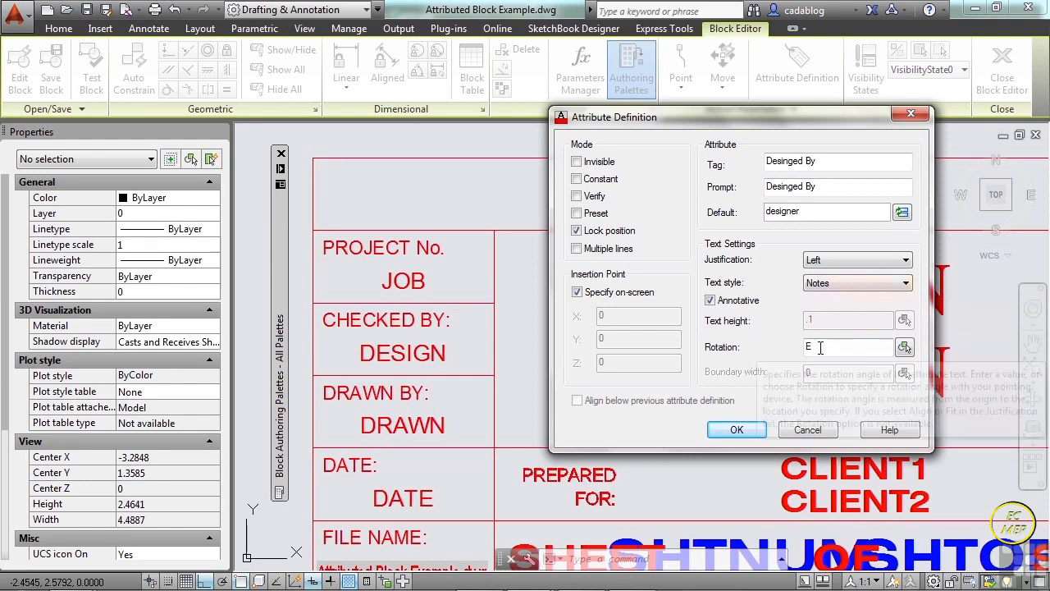
Change the attribute's tag to Desinged_By, without a space, and accept the definition.
{"action": "left_click_drag", "start_coordinate": [736, 120], "coordinate": [581, 81]}
{"action": "left_click", "coordinate": [581, 390]}
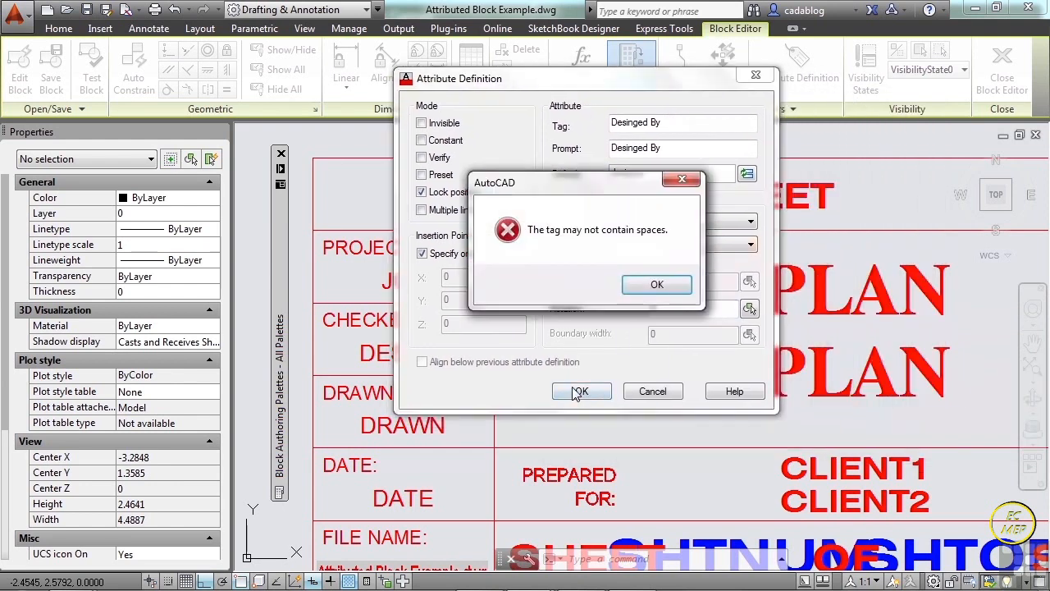
{"action": "left_click", "coordinate": [656, 284]}
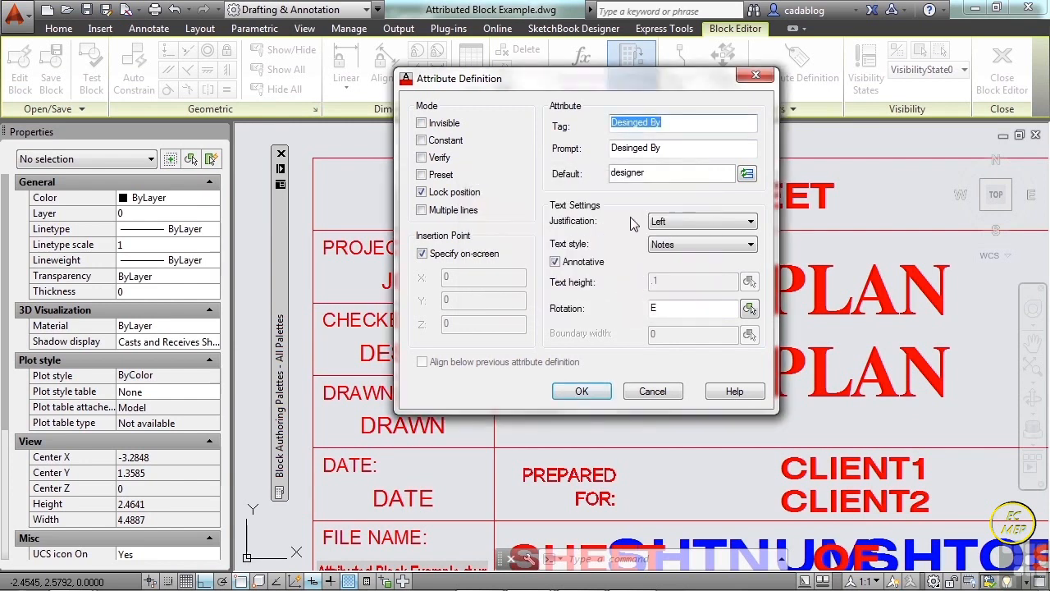
{"action": "left_click", "coordinate": [648, 123]}
{"action": "key", "text": "Delete"}
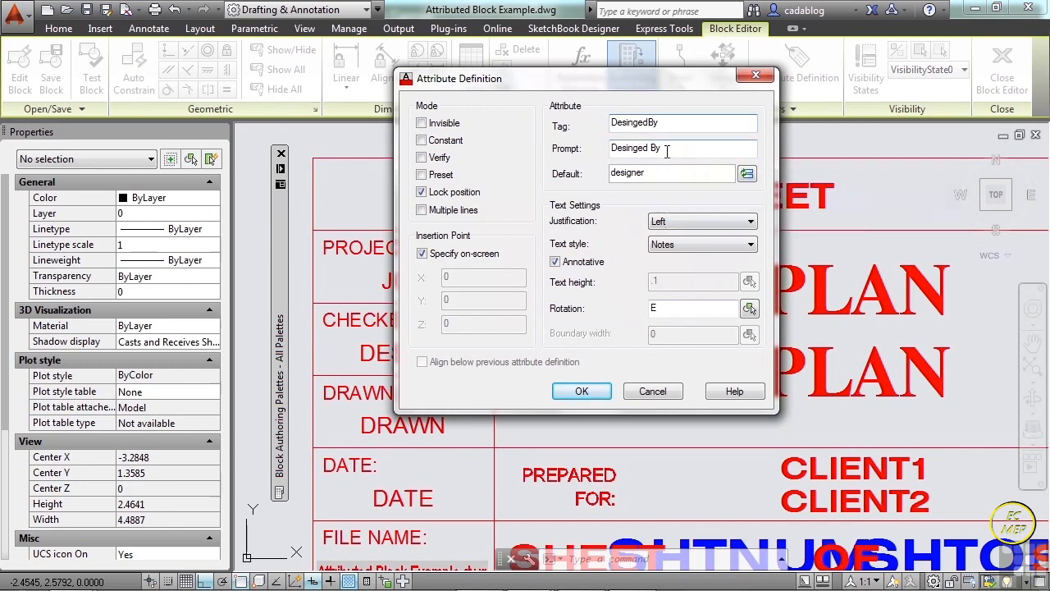
{"action": "type", "text": "_"}
{"action": "left_click", "coordinate": [581, 391]}
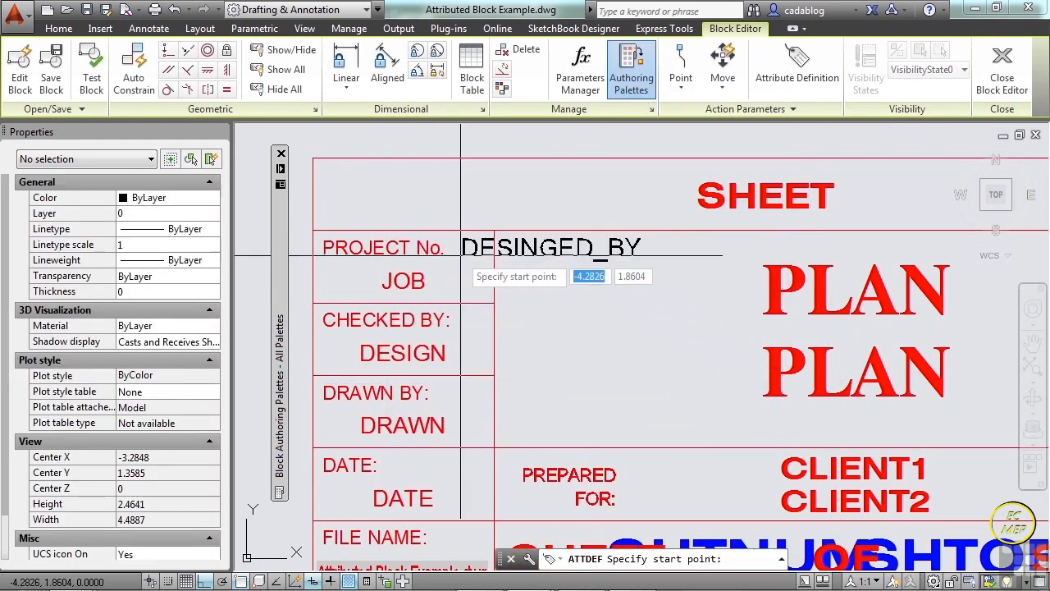
Place the DESINGED_BY attribute beside the SHEET attribute in the title row, above the PROJECT No. cell.
{"action": "scroll", "coordinate": [461, 255], "scroll_direction": "down", "scroll_amount": 2}
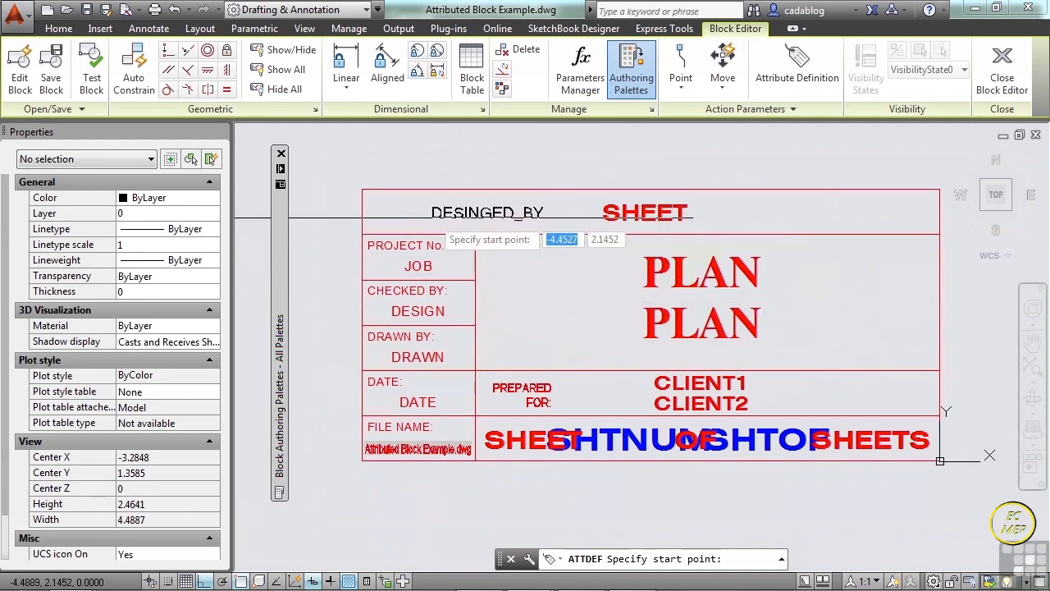
{"action": "scroll", "coordinate": [457, 220], "scroll_direction": "up", "scroll_amount": 4}
{"action": "scroll", "coordinate": [427, 214], "scroll_direction": "down", "scroll_amount": 4}
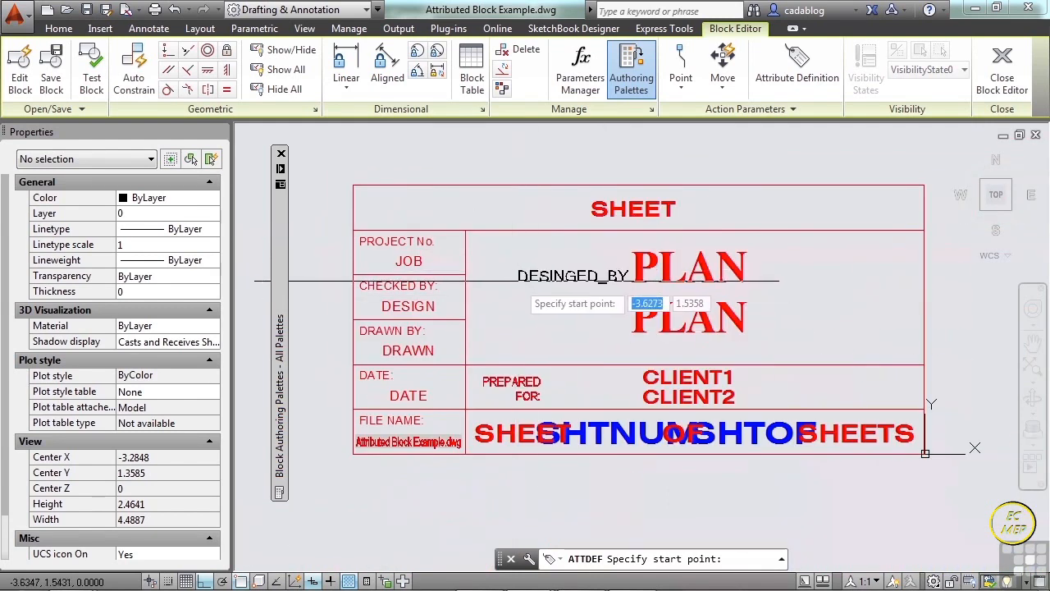
{"action": "scroll", "coordinate": [366, 215], "scroll_direction": "up", "scroll_amount": 2}
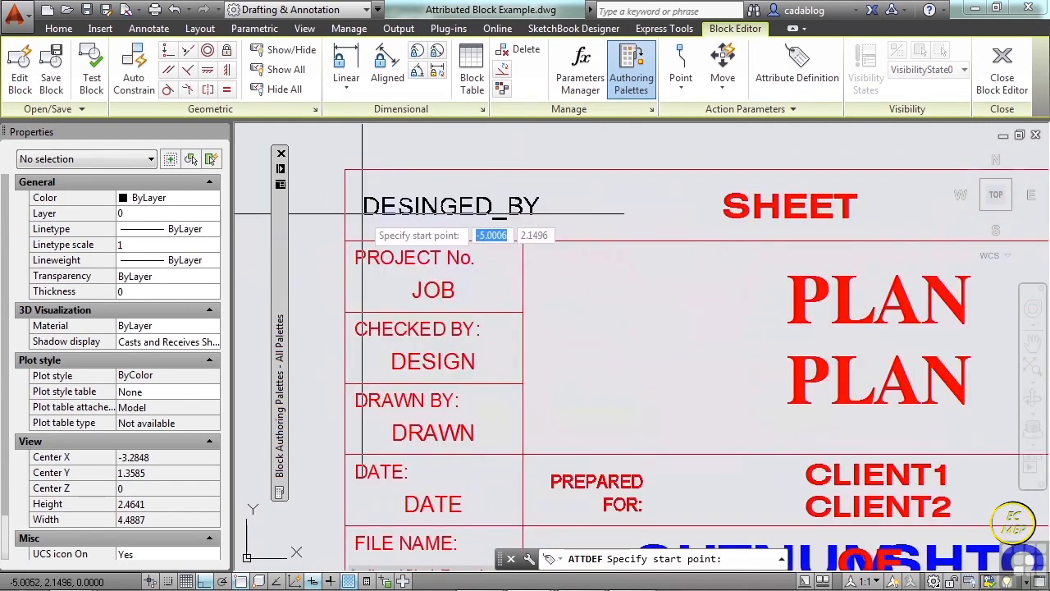
{"action": "scroll", "coordinate": [362, 215], "scroll_direction": "up", "scroll_amount": 2}
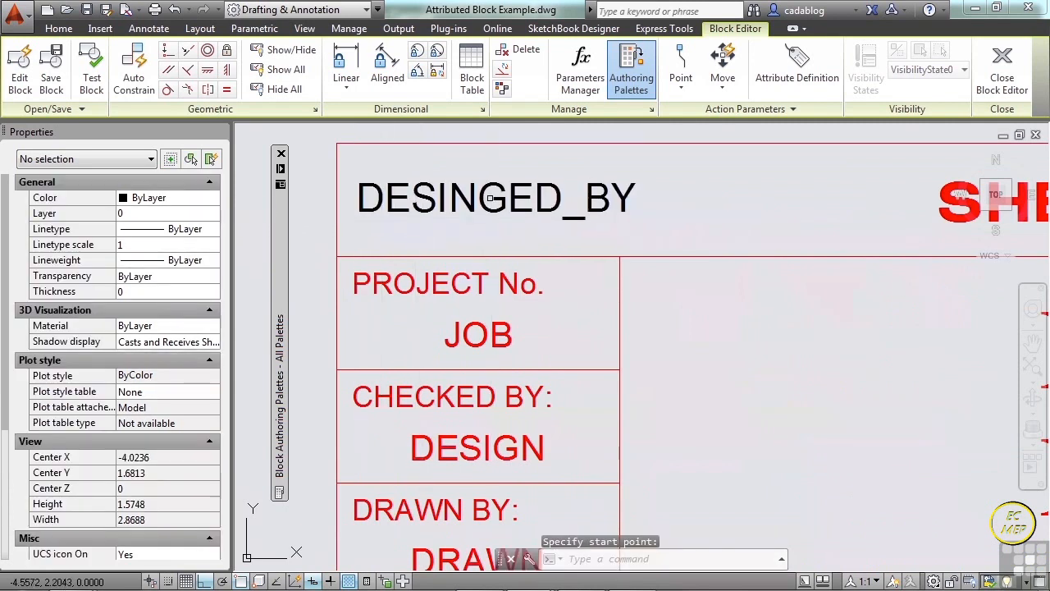
Examine the properties of the DESINGED_BY attribute definition and of the "PROJECT No." label text.
{"action": "left_click", "coordinate": [355, 211]}
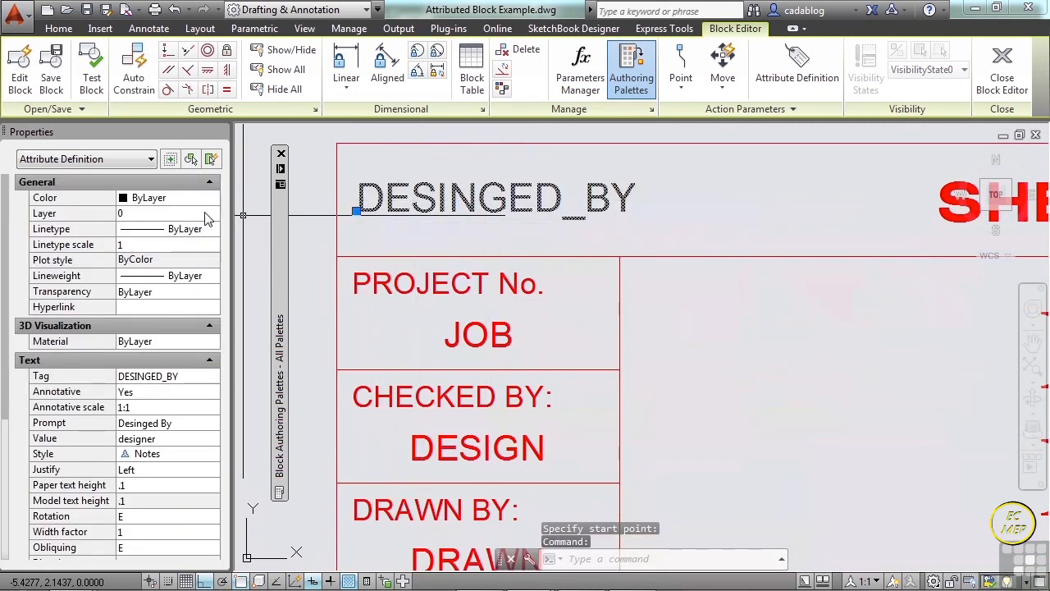
{"action": "key", "text": "Escape"}
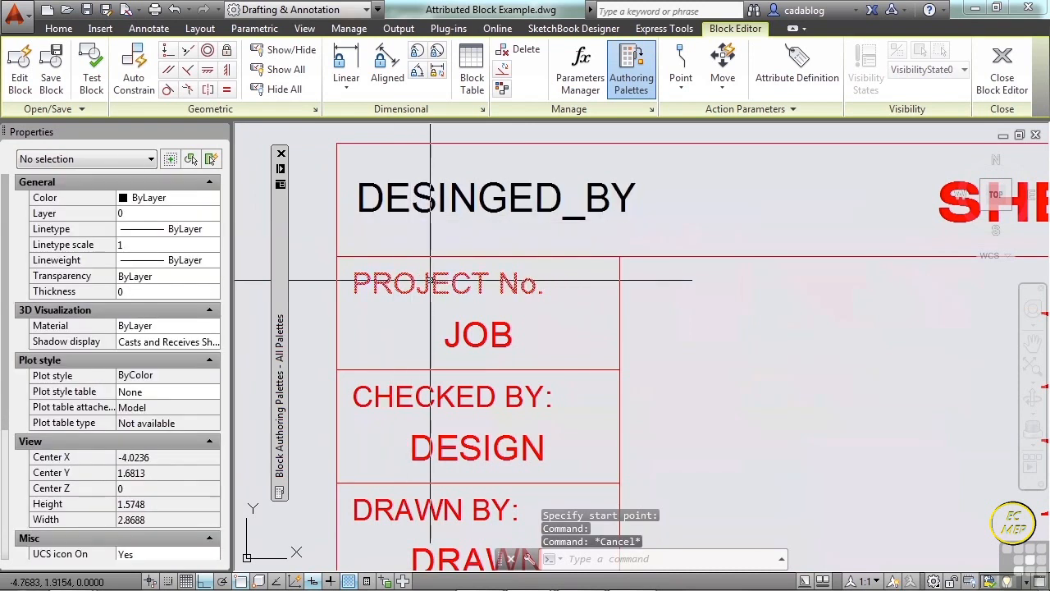
{"action": "left_click", "coordinate": [361, 287]}
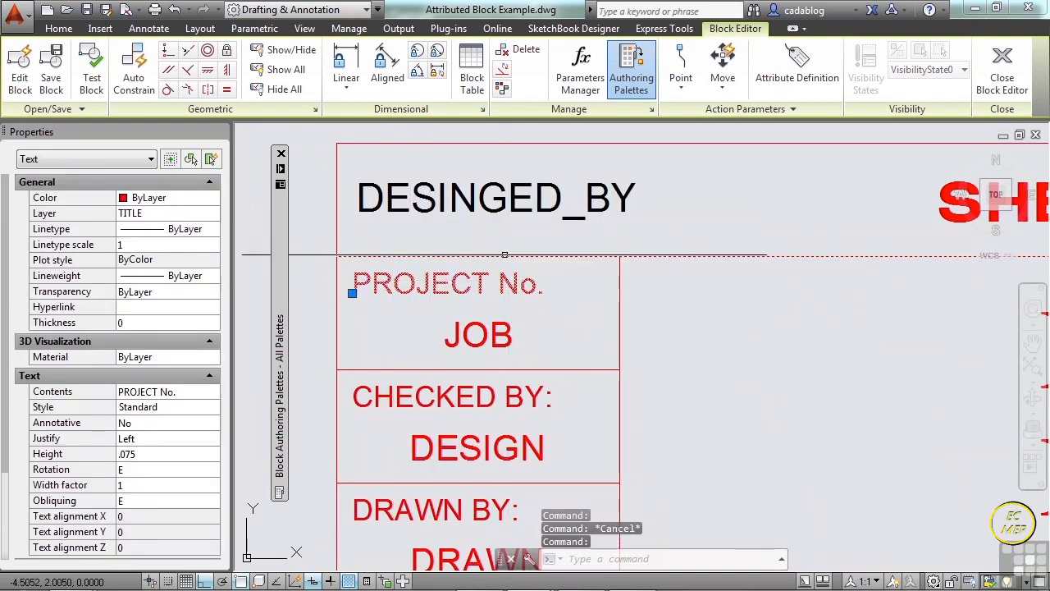
{"action": "scroll", "coordinate": [480, 263], "scroll_direction": "down", "scroll_amount": 2}
{"action": "key", "text": "Escape"}
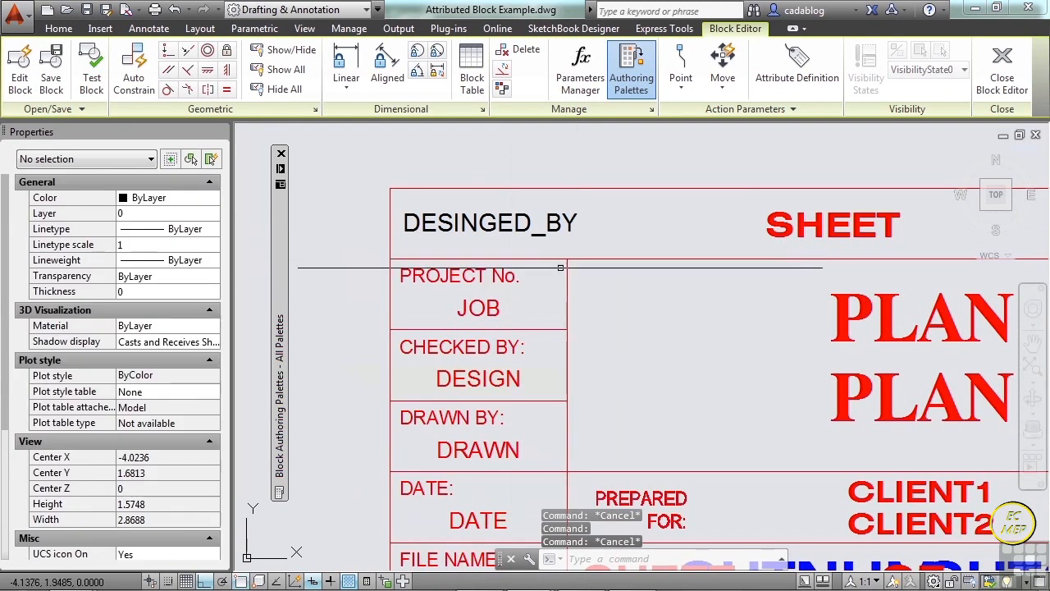
{"action": "scroll", "coordinate": [570, 258], "scroll_direction": "down", "scroll_amount": 2}
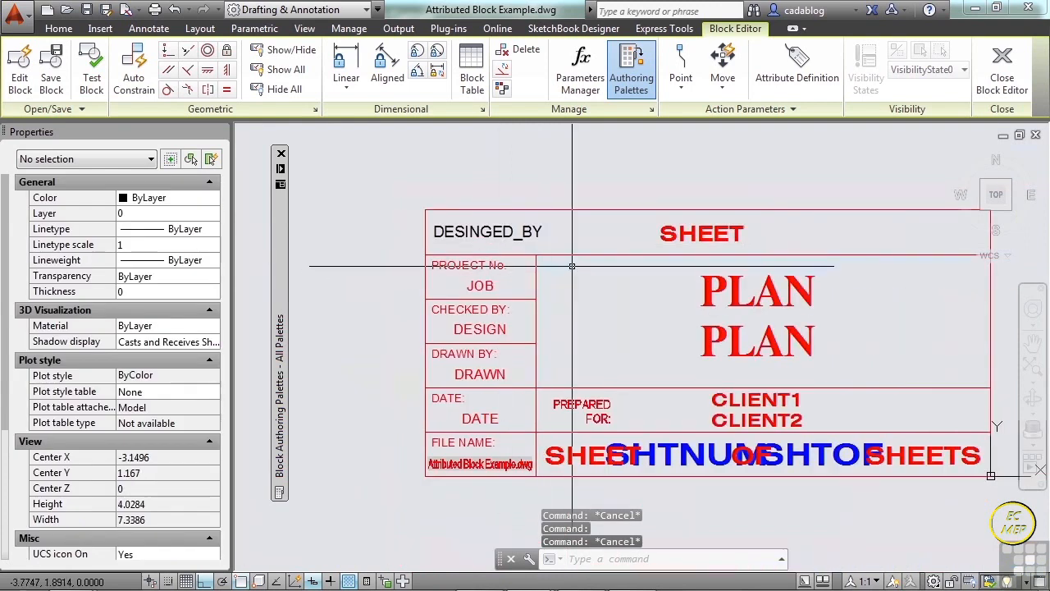
Test the TITLE-BLOCK block and inspect its DESINGED_BY attribute in the Enhanced Attribute Editor without changing the value.
{"action": "left_click", "coordinate": [95, 87]}
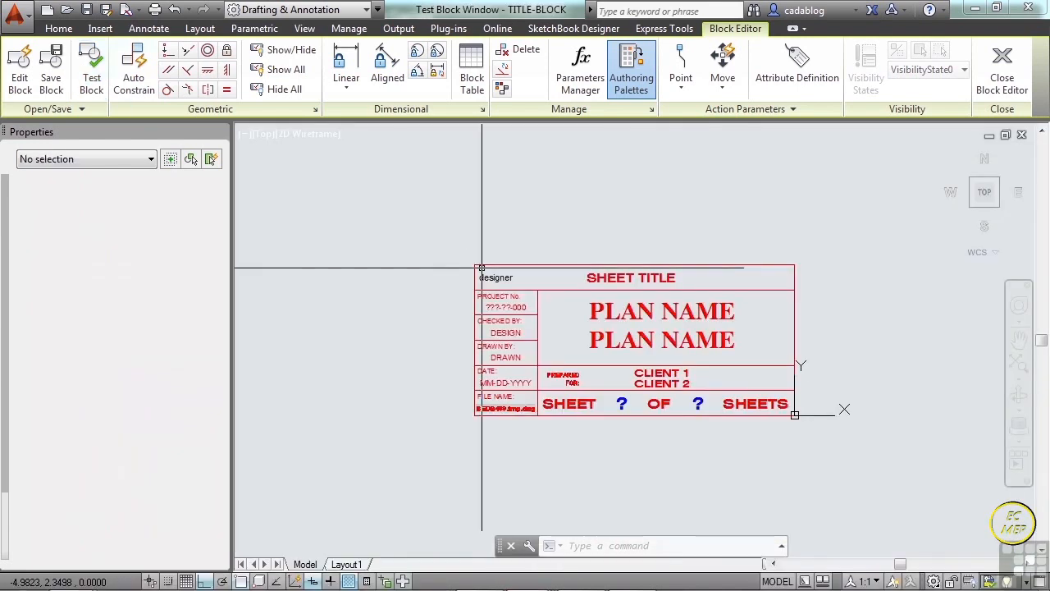
{"action": "scroll", "coordinate": [492, 277], "scroll_direction": "up", "scroll_amount": 4}
{"action": "double_click", "coordinate": [494, 268]}
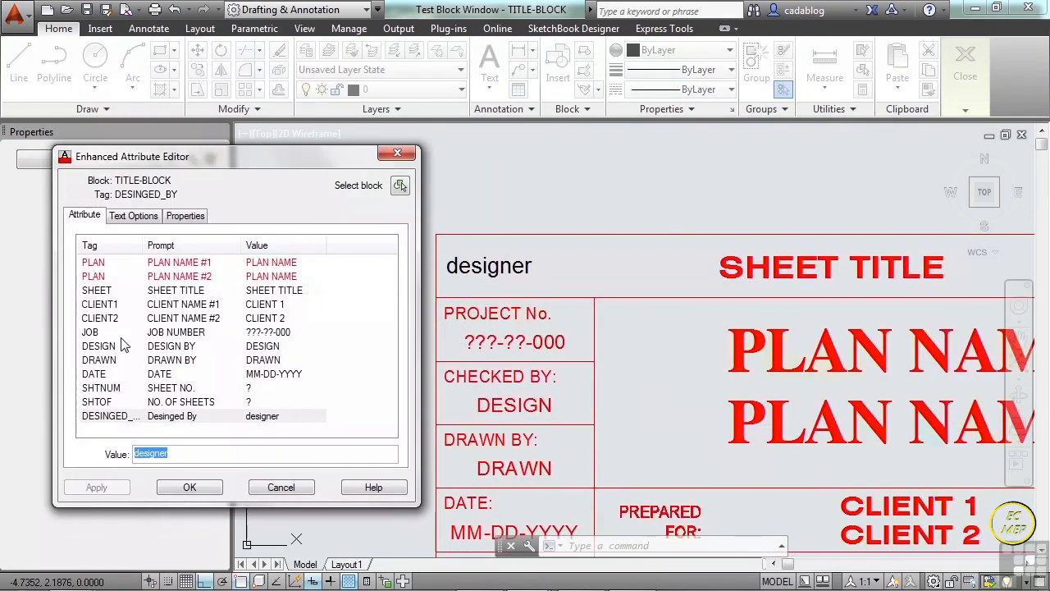
{"action": "left_click", "coordinate": [105, 417]}
{"action": "left_click", "coordinate": [175, 456]}
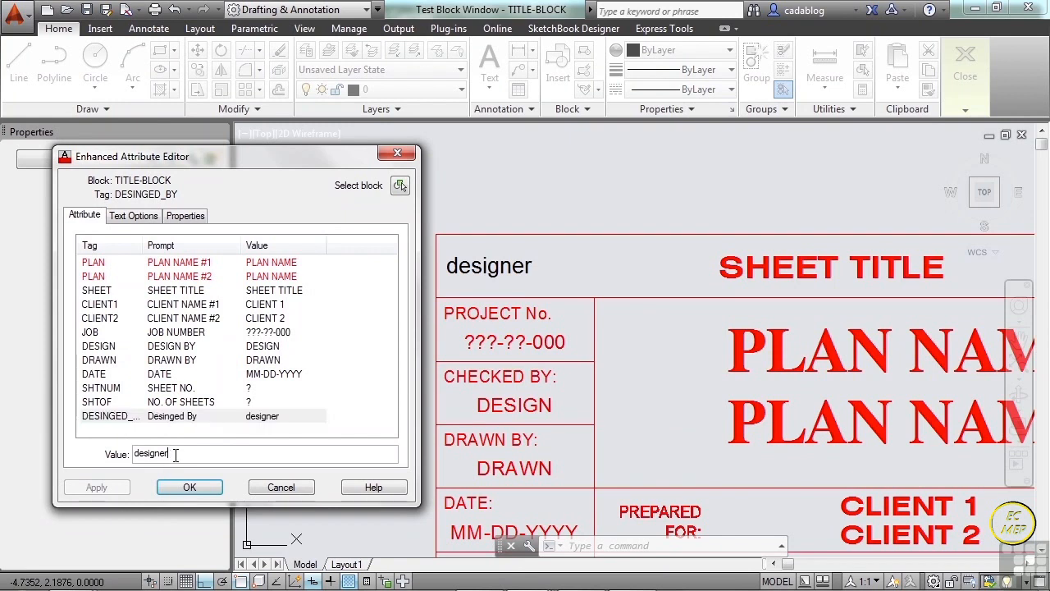
{"action": "left_click", "coordinate": [280, 487]}
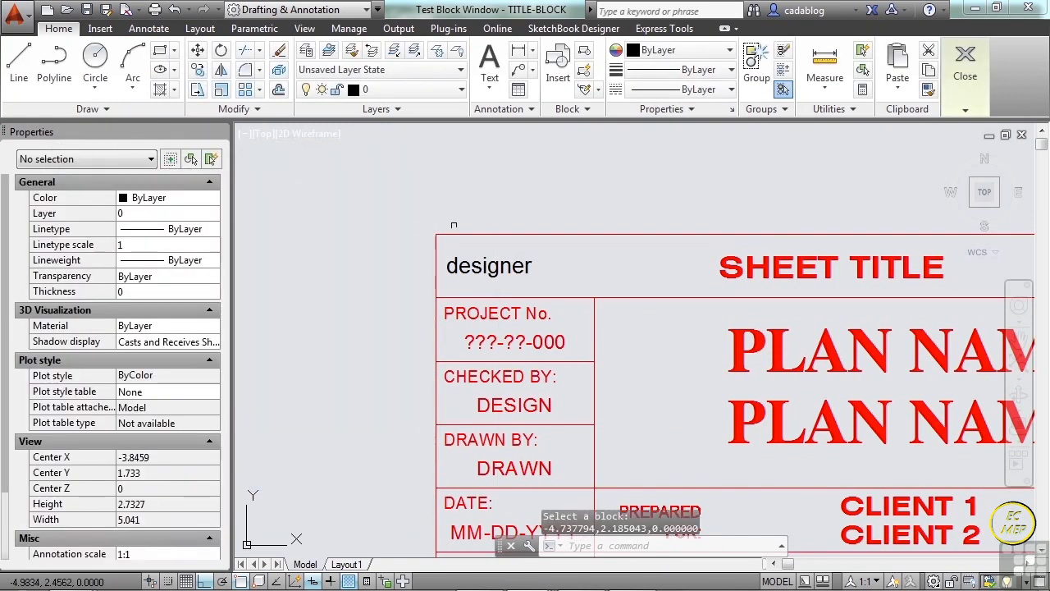
Close the test block window and exit the Block Editor, saving the changes to TITLE-BLOCK.
{"action": "scroll", "coordinate": [438, 229], "scroll_direction": "down", "scroll_amount": 3}
{"action": "left_click", "coordinate": [961, 90]}
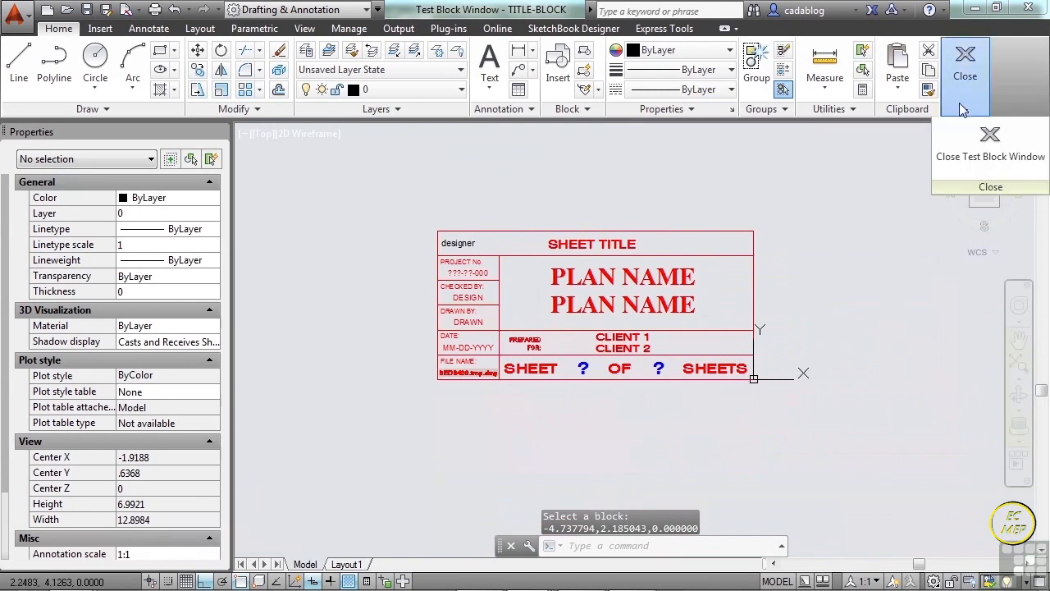
{"action": "left_click", "coordinate": [963, 166]}
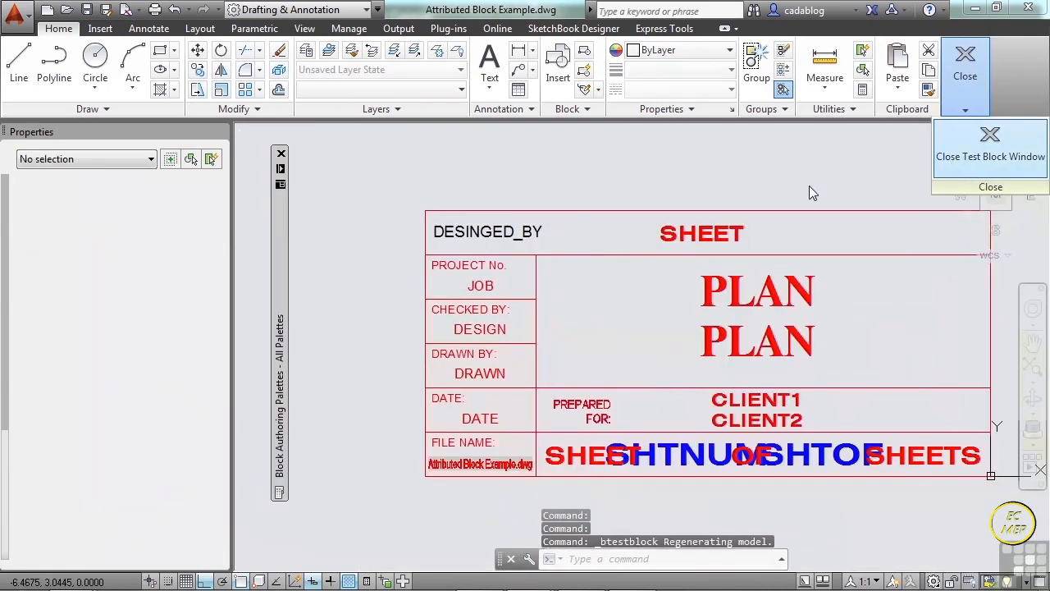
{"action": "left_click", "coordinate": [808, 181]}
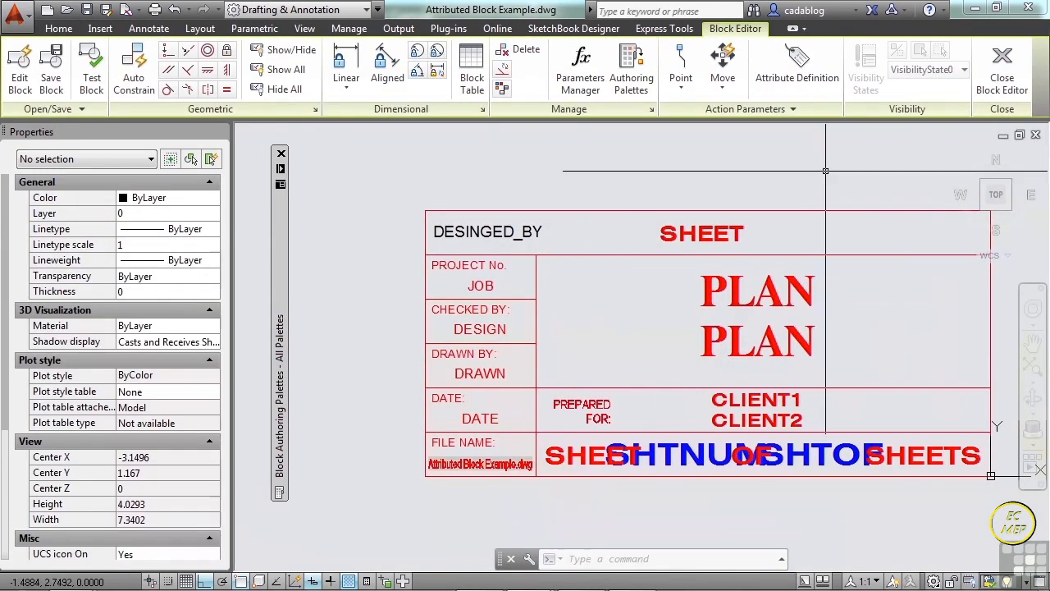
{"action": "left_click", "coordinate": [1001, 90]}
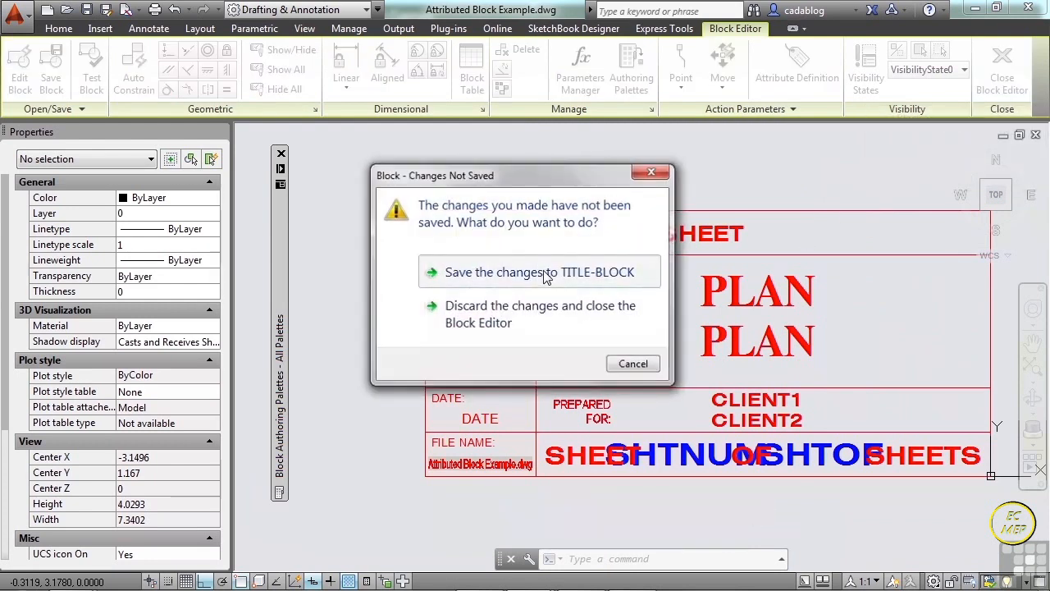
{"action": "left_click", "coordinate": [545, 274]}
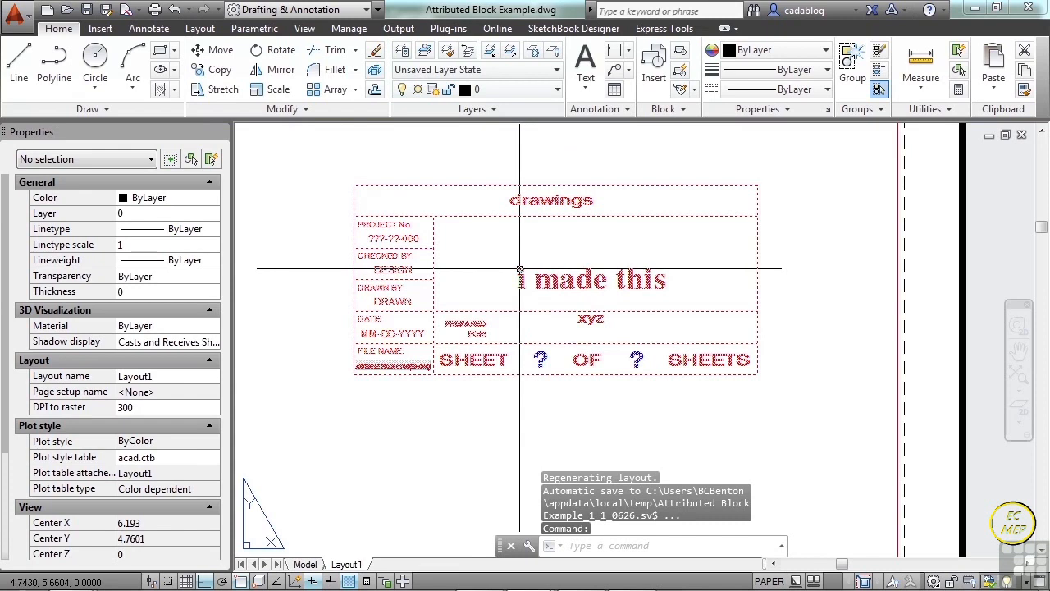
Examine the title blocks inserted in Layout1 for the newly added designer attribute.
{"action": "scroll", "coordinate": [400, 193], "scroll_direction": "up", "scroll_amount": 6}
{"action": "left_click", "coordinate": [429, 200]}
{"action": "scroll", "coordinate": [368, 233], "scroll_direction": "down", "scroll_amount": 8}
{"action": "middle_click_drag", "start_coordinate": [668, 328], "coordinate": [545, 206]}
{"action": "scroll", "coordinate": [643, 383], "scroll_direction": "up", "scroll_amount": 6}
{"action": "scroll", "coordinate": [599, 346], "scroll_direction": "down", "scroll_amount": 6}
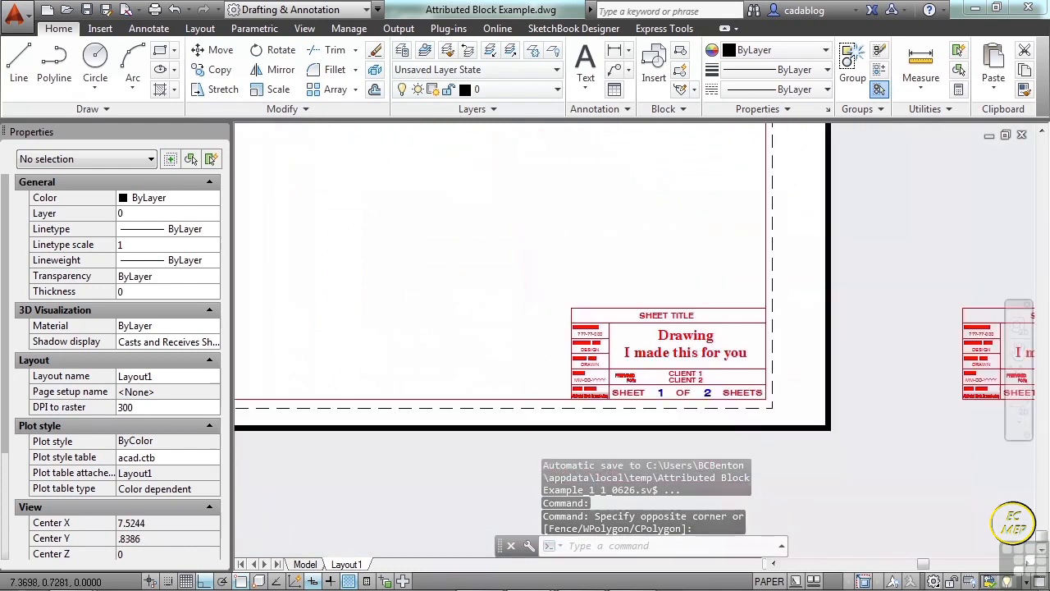
{"action": "middle_click_drag", "start_coordinate": [583, 248], "coordinate": [598, 365]}
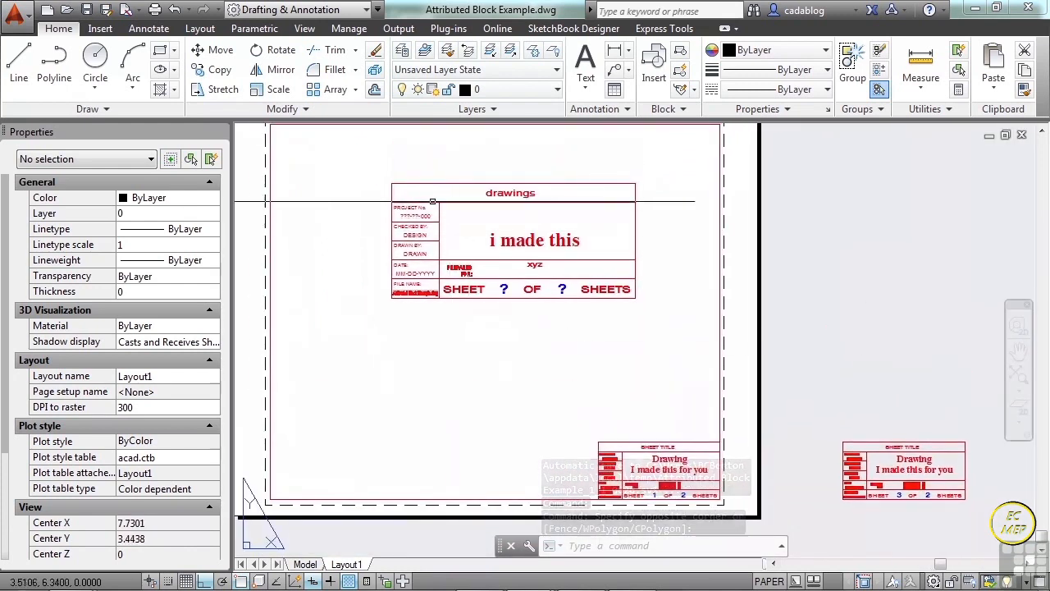
{"action": "scroll", "coordinate": [408, 184], "scroll_direction": "up", "scroll_amount": 2}
{"action": "middle_click_drag", "start_coordinate": [375, 159], "coordinate": [387, 181]}
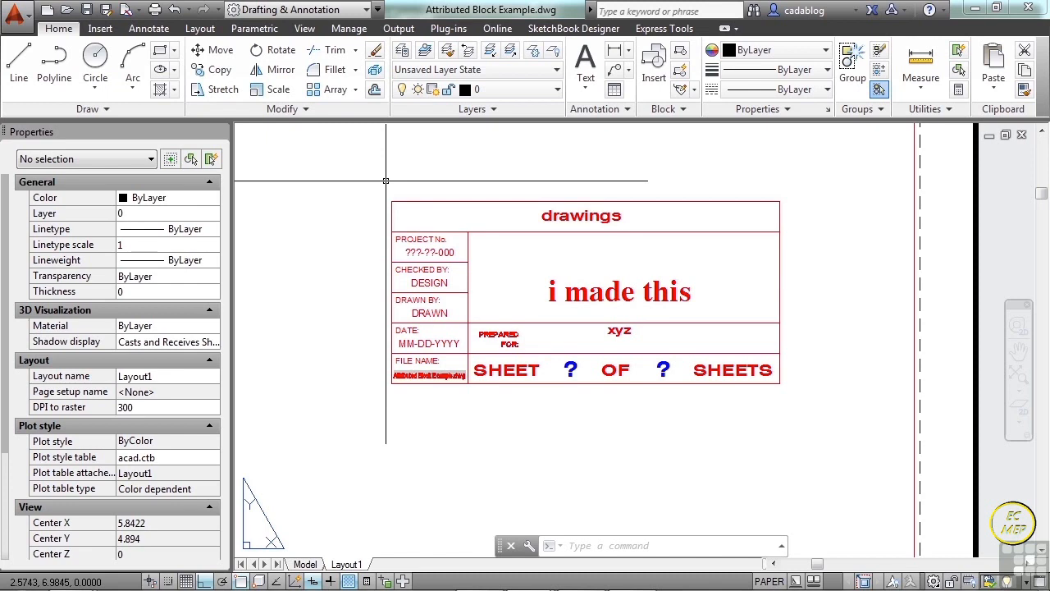
{"action": "scroll", "coordinate": [386, 180], "scroll_direction": "up", "scroll_amount": 2}
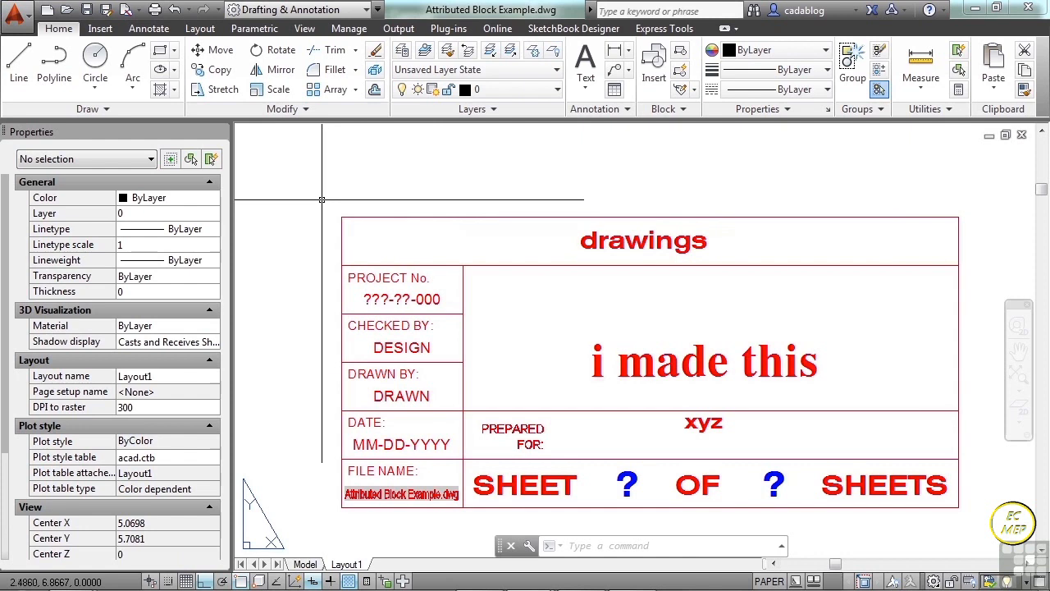
Open the Block Attribute Manager with BATTMAN and choose TITLE-BLOCK as the block to manage.
{"action": "type", "text": "b"}
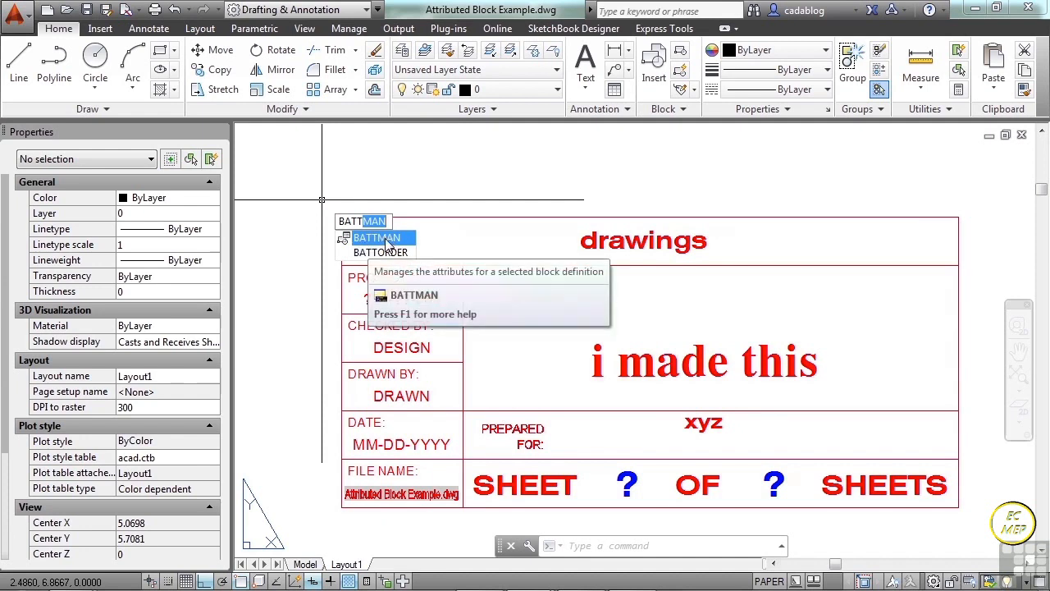
{"action": "left_click", "coordinate": [386, 239]}
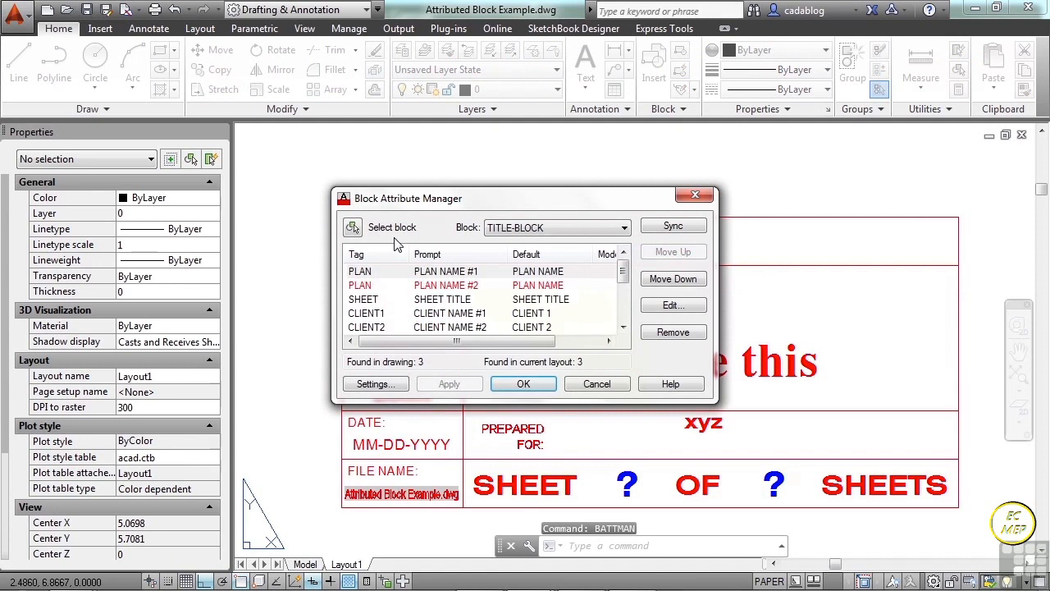
{"action": "left_click_drag", "start_coordinate": [421, 203], "coordinate": [398, 190]}
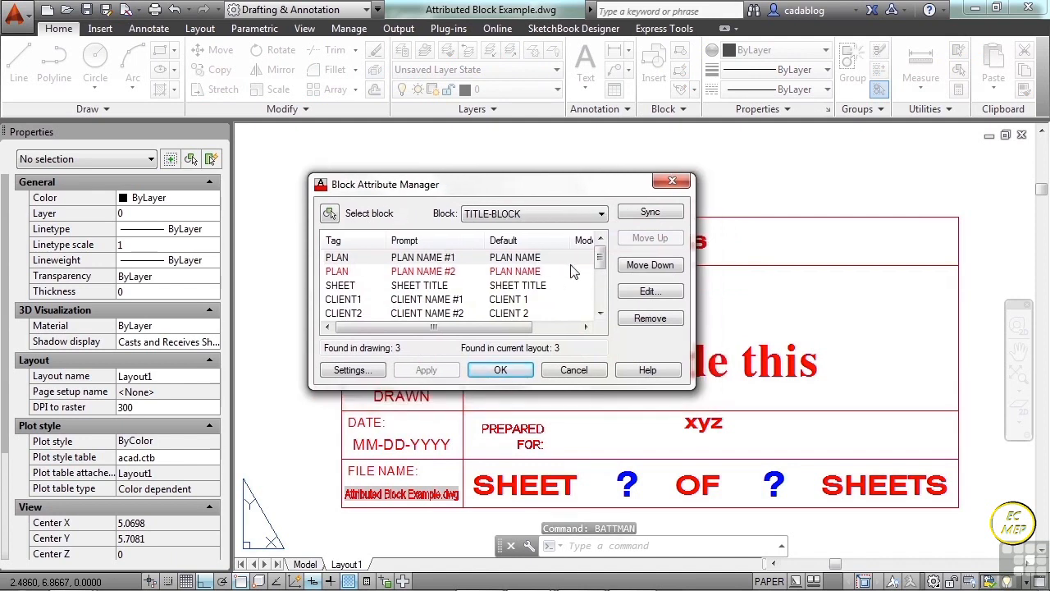
{"action": "left_click", "coordinate": [553, 218]}
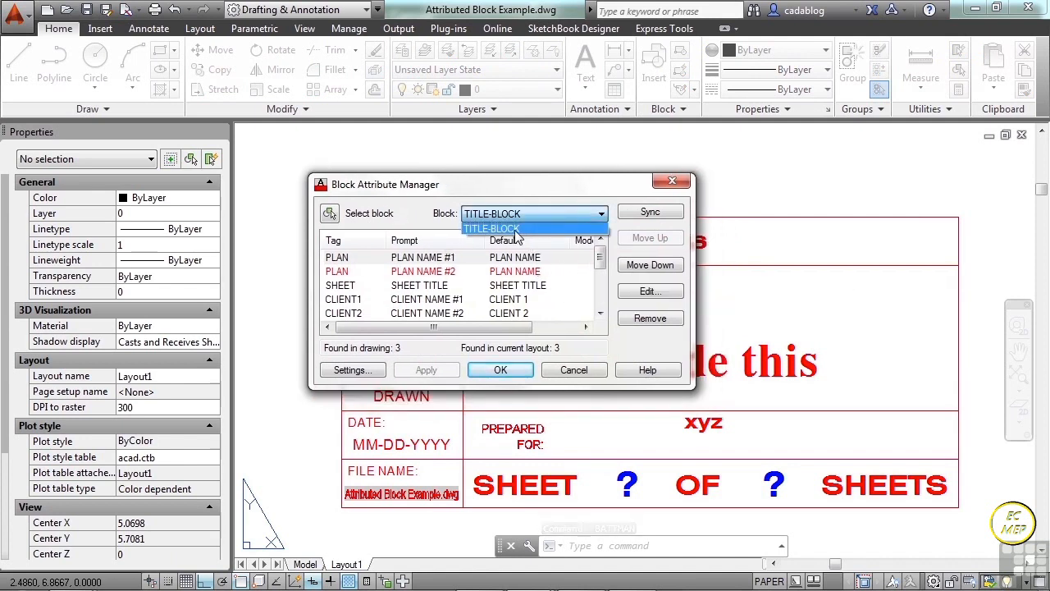
{"action": "left_click", "coordinate": [516, 227]}
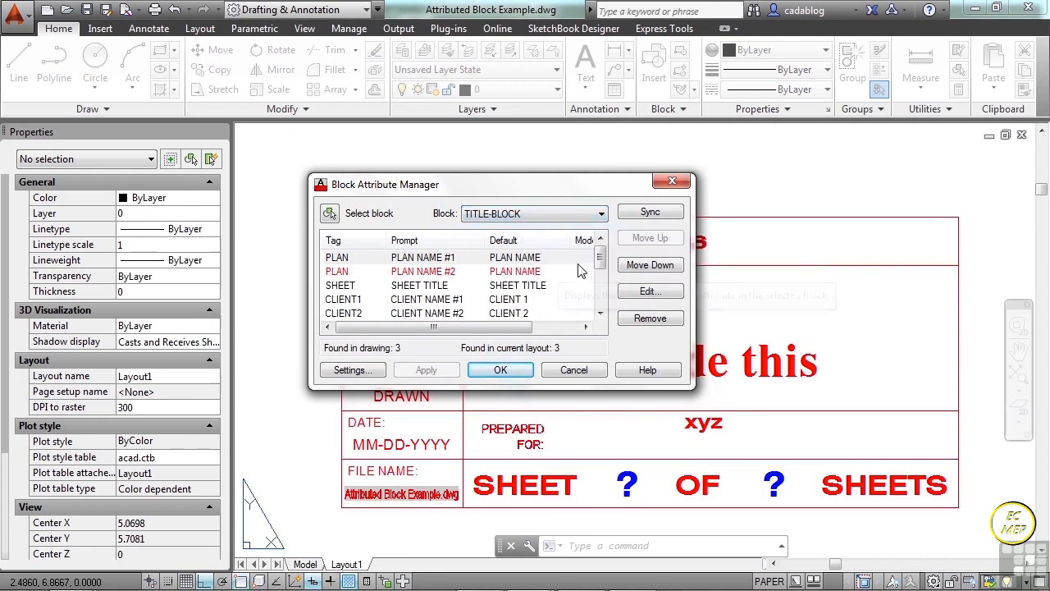
Examine the TITLE-BLOCK attribute list, including the DESINGED_BY attribute and the duplicate PLAN tags.
{"action": "left_click_drag", "start_coordinate": [599, 259], "coordinate": [603, 310]}
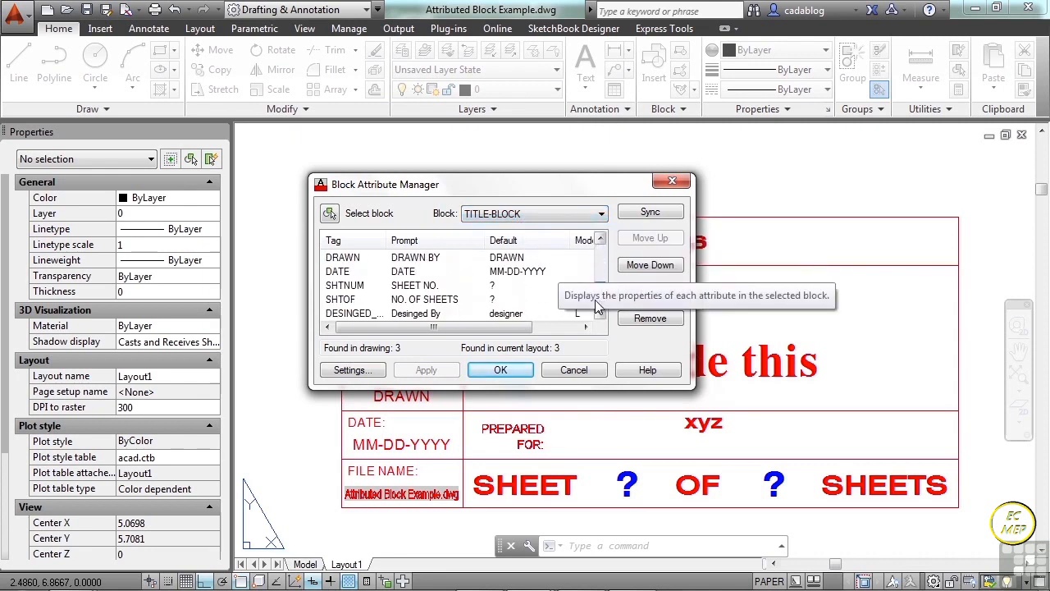
{"action": "left_click", "coordinate": [357, 316]}
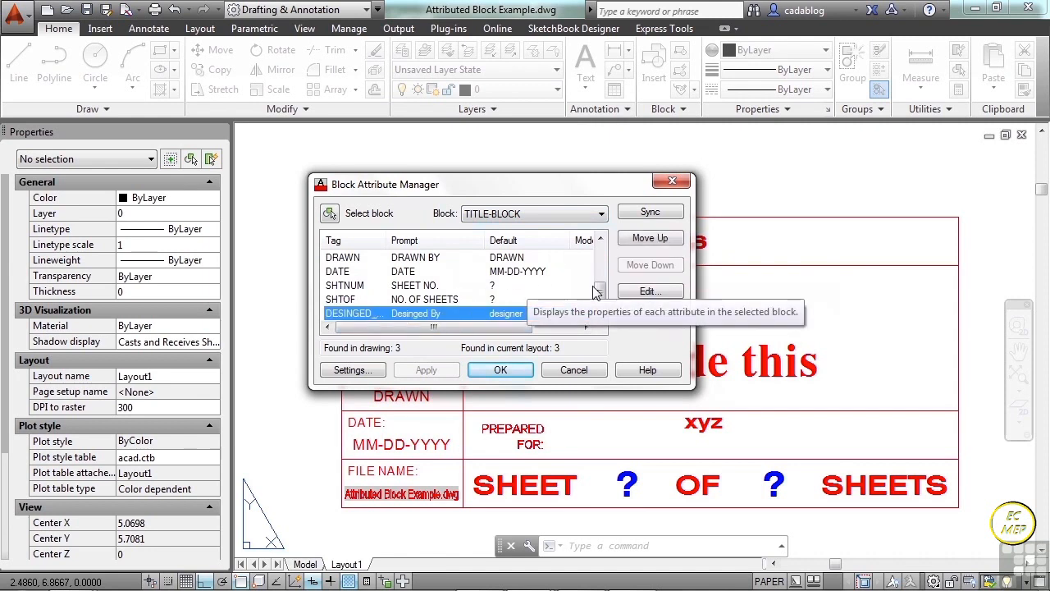
{"action": "left_click_drag", "start_coordinate": [598, 296], "coordinate": [597, 243]}
{"action": "left_click_drag", "start_coordinate": [510, 177], "coordinate": [638, 156]}
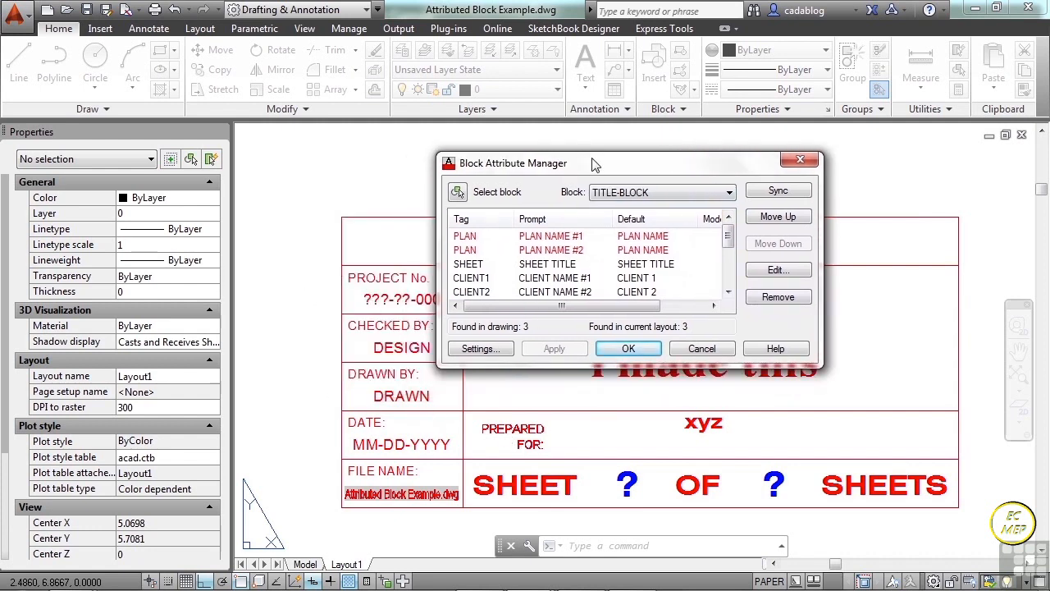
{"action": "left_click_drag", "start_coordinate": [577, 167], "coordinate": [491, 171]}
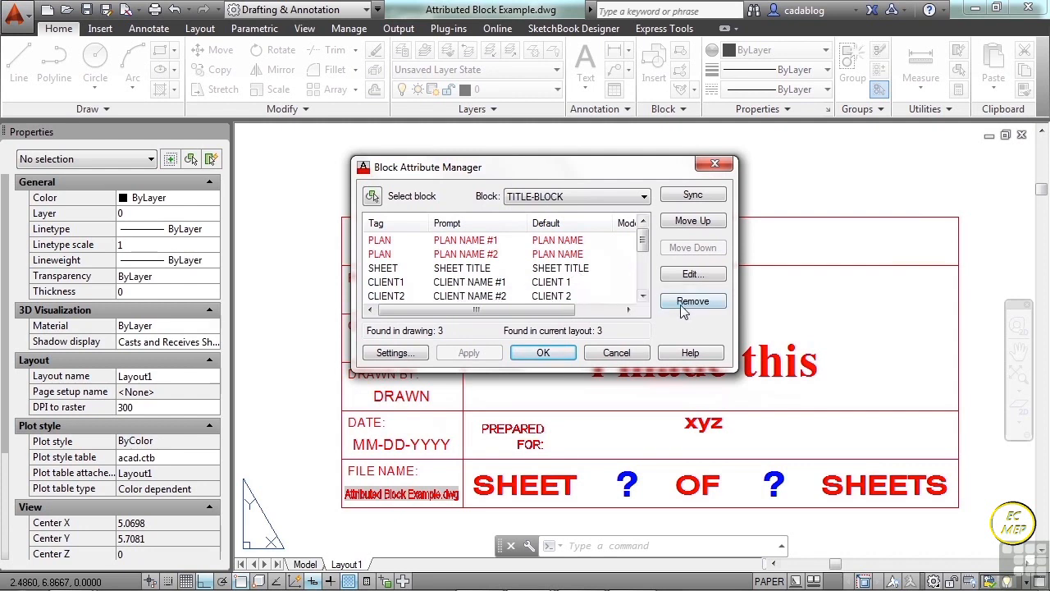
{"action": "left_click_drag", "start_coordinate": [641, 245], "coordinate": [644, 287]}
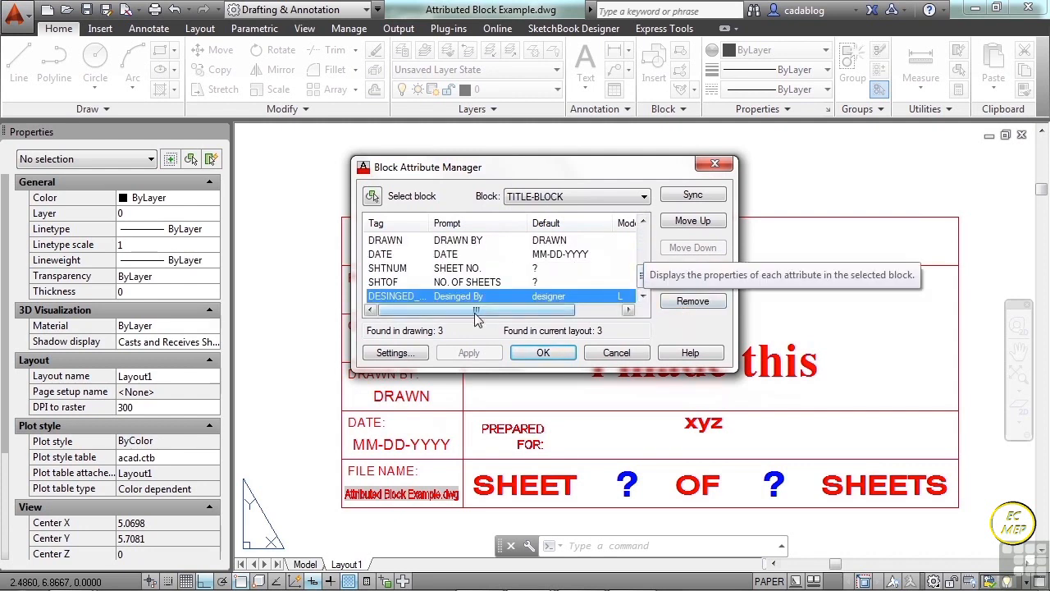
Move the SHEET attribute to the start of the TITLE-BLOCK prompt order, ahead of both PLAN attributes.
{"action": "scroll", "coordinate": [471, 286], "scroll_direction": "up", "scroll_amount": 5}
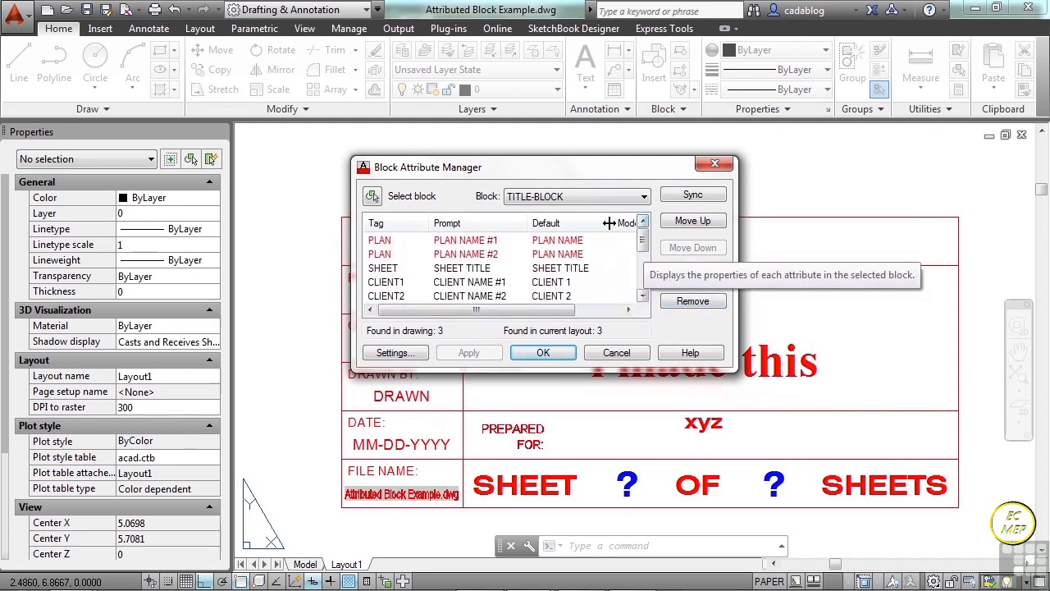
{"action": "left_click", "coordinate": [475, 269]}
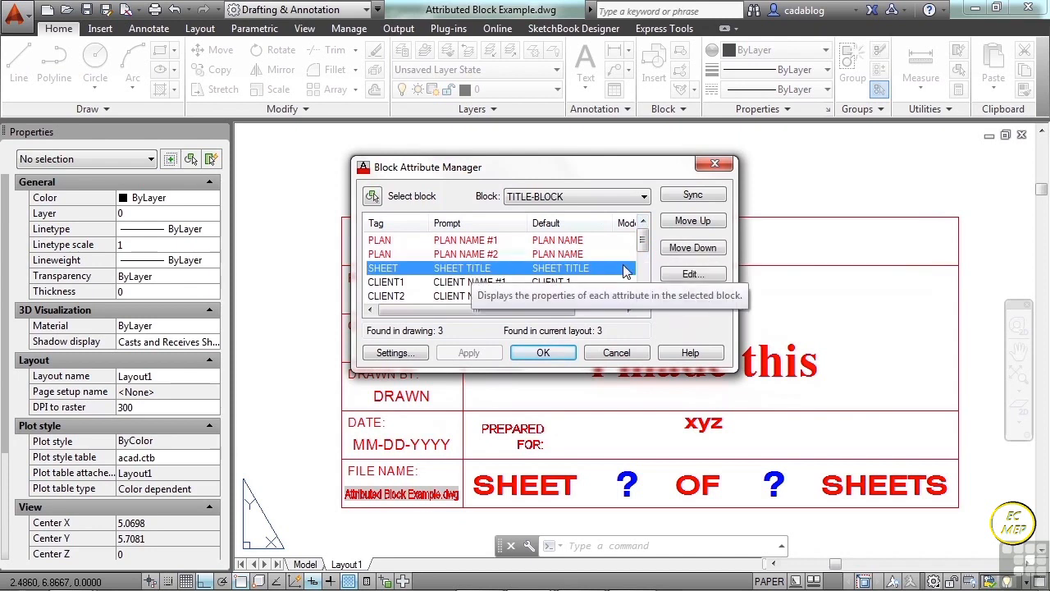
{"action": "left_click", "coordinate": [692, 223]}
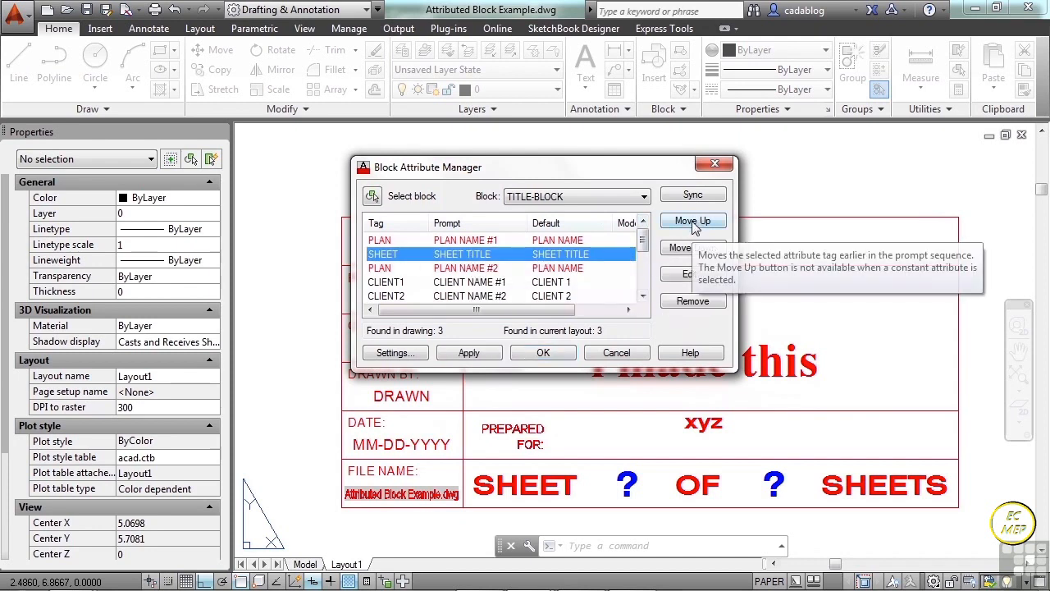
{"action": "left_click", "coordinate": [692, 223]}
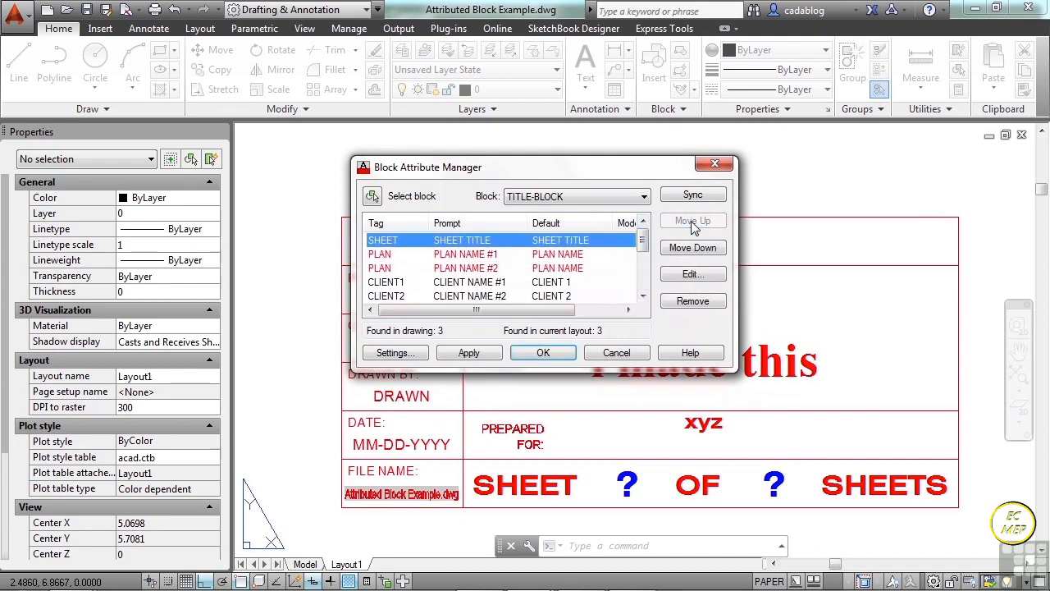
{"action": "left_click", "coordinate": [475, 256]}
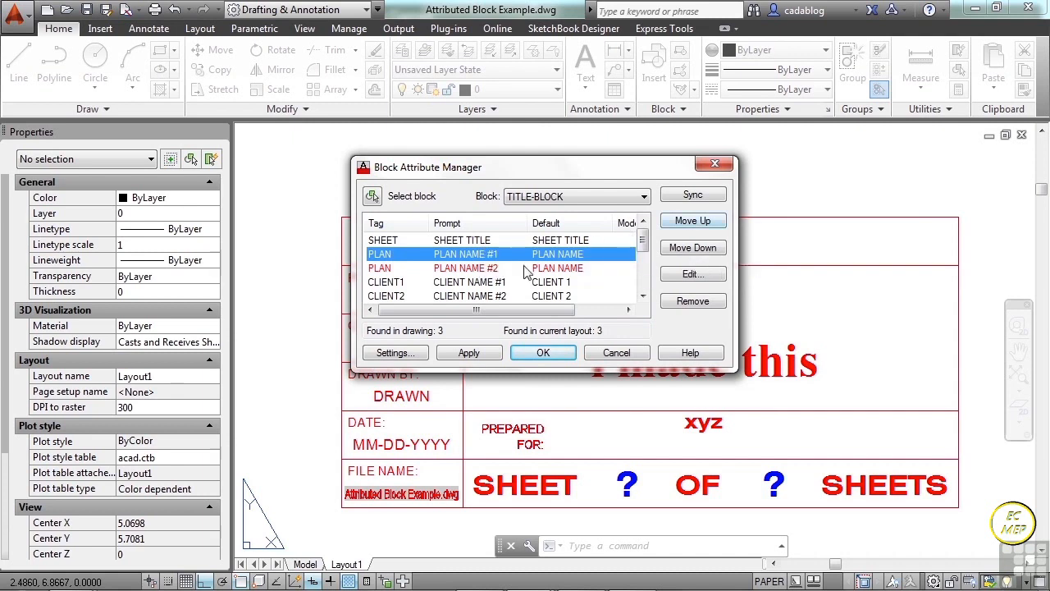
Synchronize all TITLE-BLOCK instances with the current attribute definitions, apply the changes and close the Block Attribute Manager.
{"action": "left_click_drag", "start_coordinate": [645, 245], "coordinate": [644, 276]}
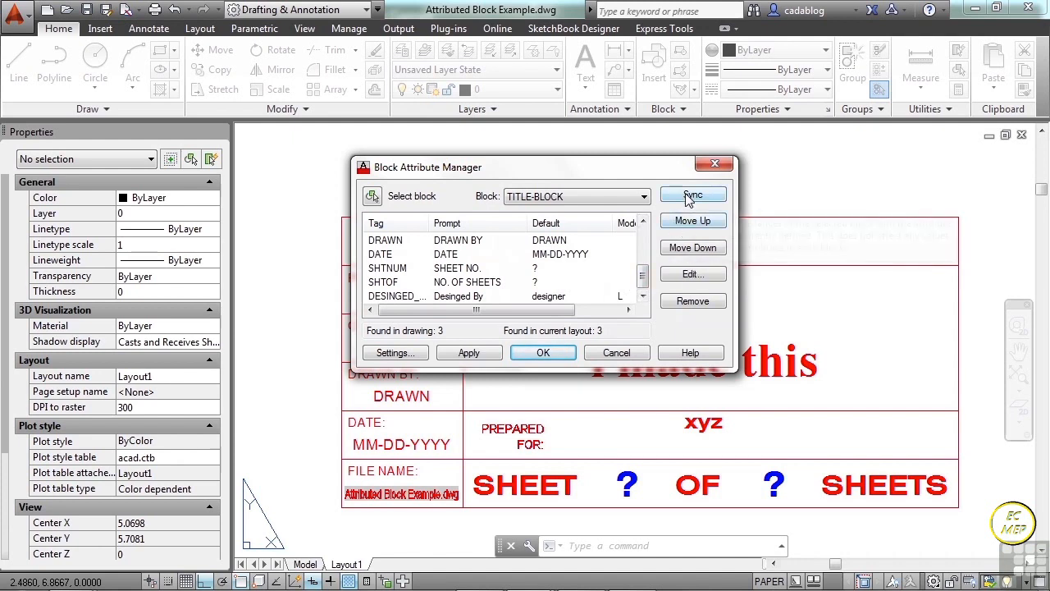
{"action": "left_click_drag", "start_coordinate": [607, 171], "coordinate": [758, 180]}
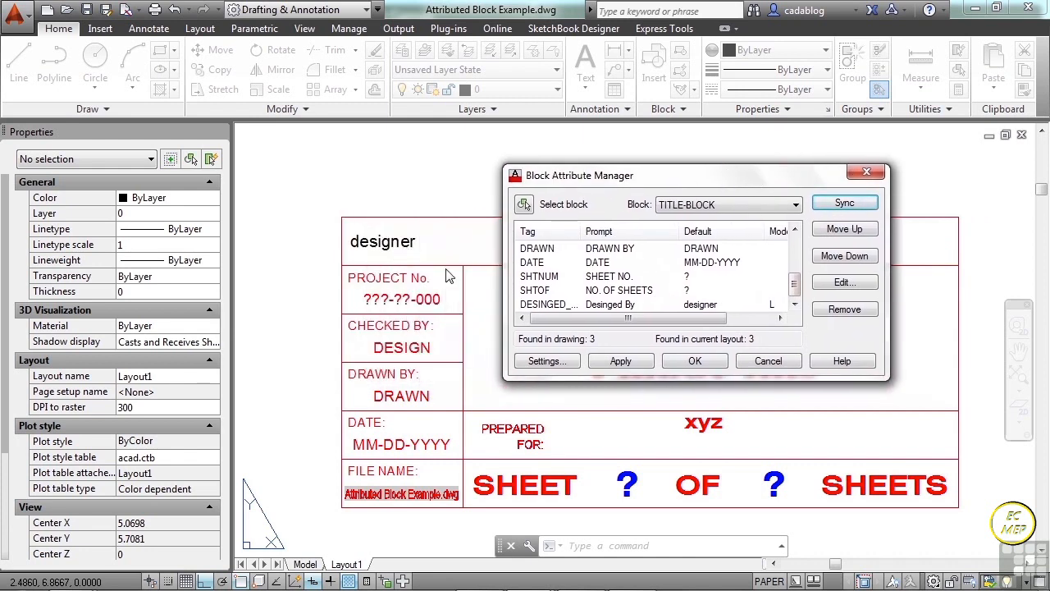
{"action": "left_click", "coordinate": [621, 361]}
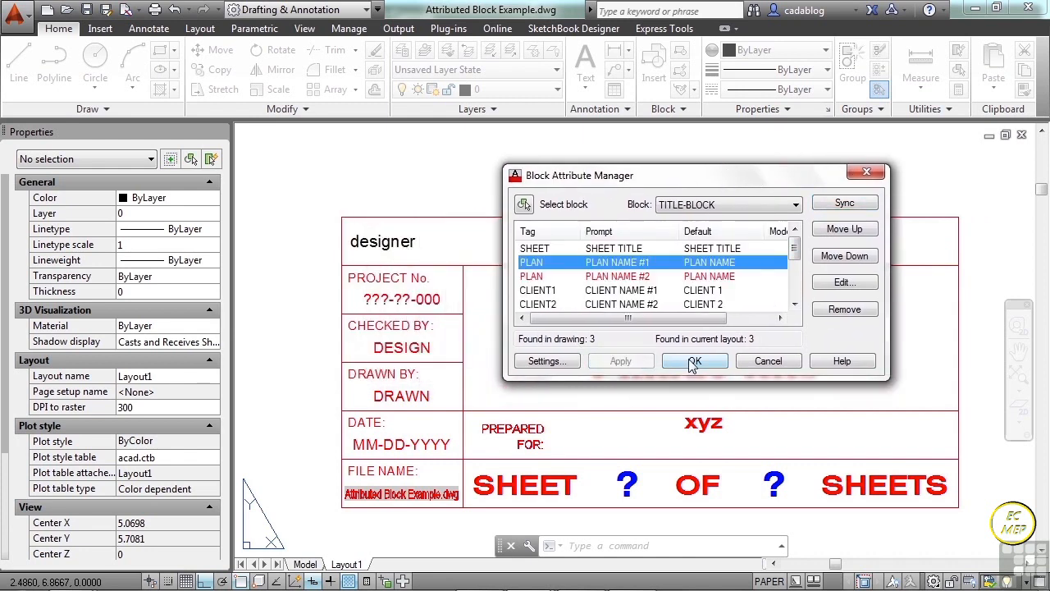
{"action": "left_click", "coordinate": [695, 361]}
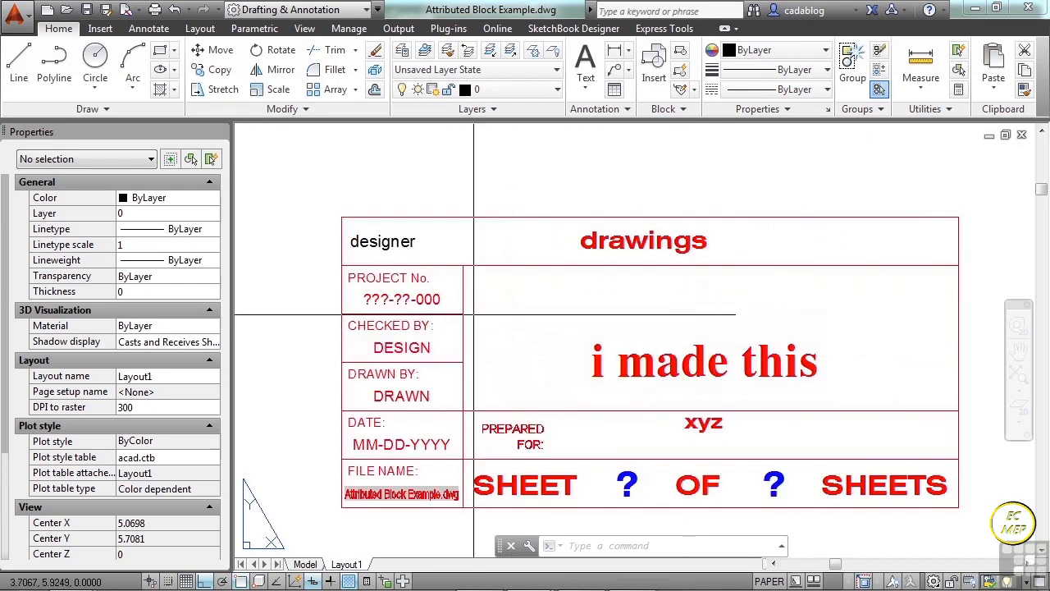
Examine the other title blocks in Layout1 for the synchronized designer attribute.
{"action": "scroll", "coordinate": [468, 314], "scroll_direction": "down", "scroll_amount": 5}
{"action": "middle_click_drag", "start_coordinate": [547, 404], "coordinate": [511, 201]}
{"action": "scroll", "coordinate": [601, 350], "scroll_direction": "up", "scroll_amount": 5}
{"action": "middle_click_drag", "start_coordinate": [628, 318], "coordinate": [247, 265]}
{"action": "middle_click_drag", "start_coordinate": [668, 313], "coordinate": [253, 301]}
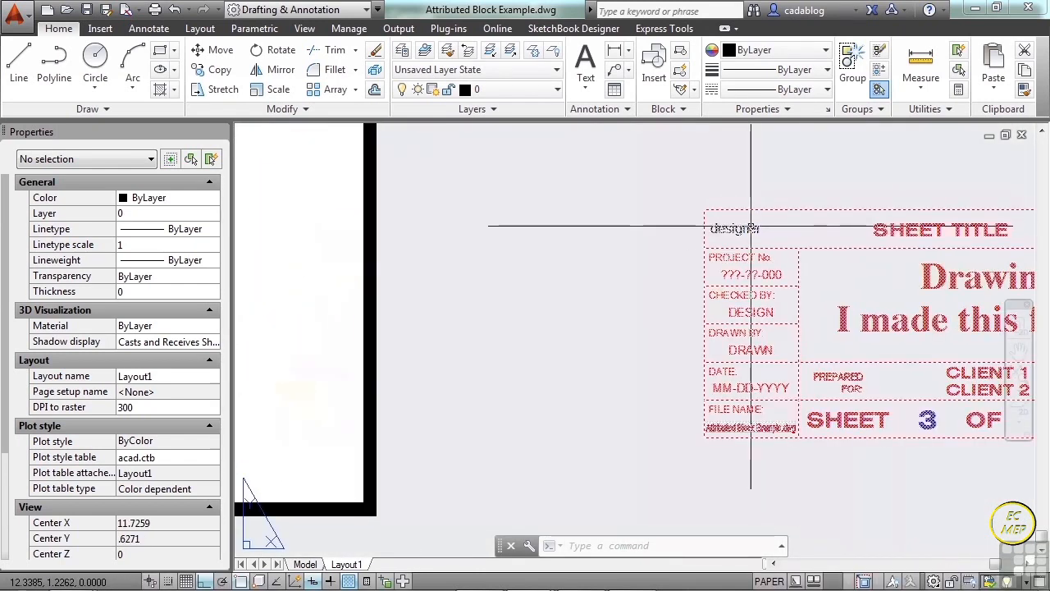
{"action": "scroll", "coordinate": [722, 296], "scroll_direction": "down", "scroll_amount": 8}
{"action": "middle_click_drag", "start_coordinate": [602, 255], "coordinate": [607, 324]}
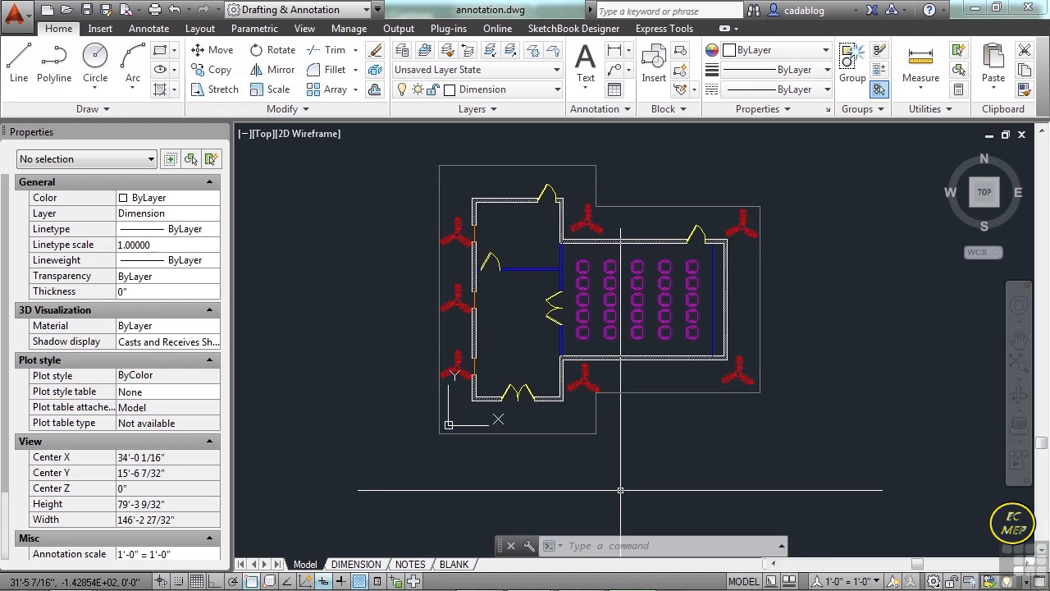
In annotation.dwg, copy the chair nearest the room's lower-left corner to the empty area outside the double doors.
{"action": "type", "text": "co"}
{"action": "key", "text": "Return"}
{"action": "scroll", "coordinate": [605, 326], "scroll_direction": "up", "scroll_amount": 6}
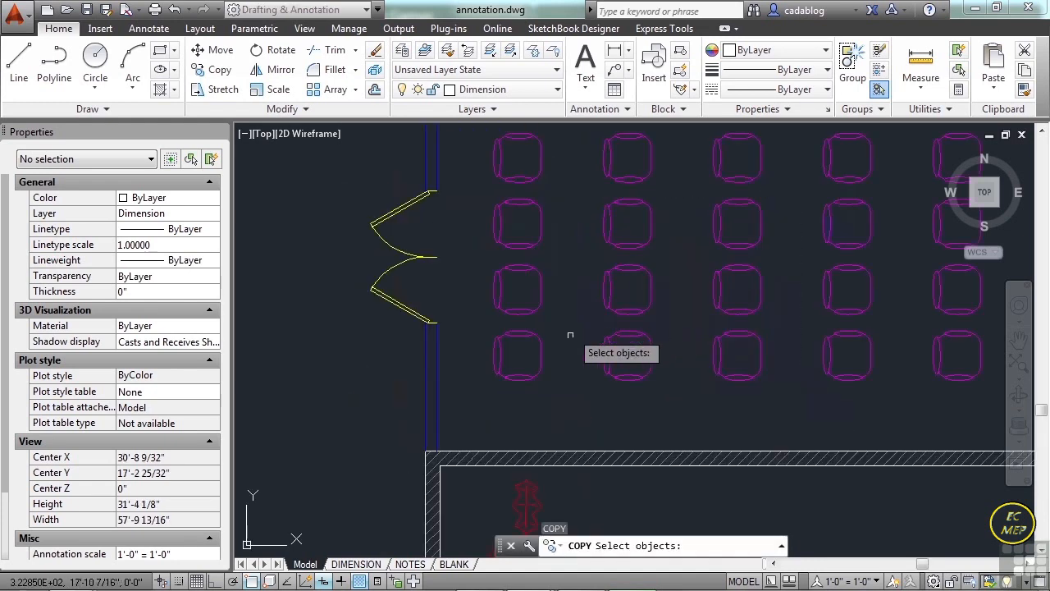
{"action": "left_click", "coordinate": [525, 356]}
{"action": "key", "text": "Return"}
{"action": "left_click", "coordinate": [534, 353]}
{"action": "scroll", "coordinate": [529, 349], "scroll_direction": "down", "scroll_amount": 4}
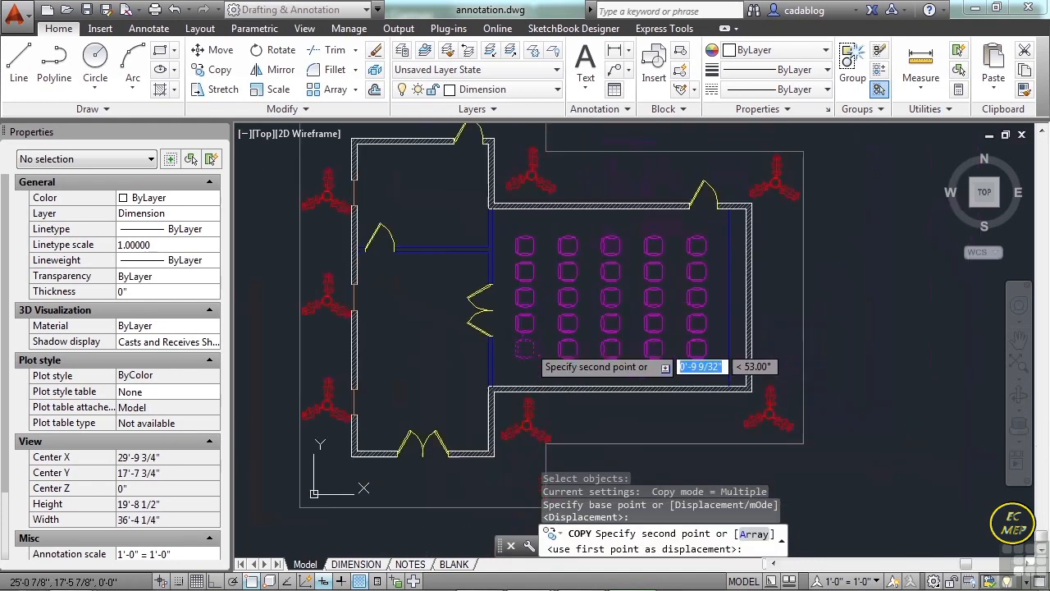
{"action": "scroll", "coordinate": [526, 346], "scroll_direction": "up", "scroll_amount": 5}
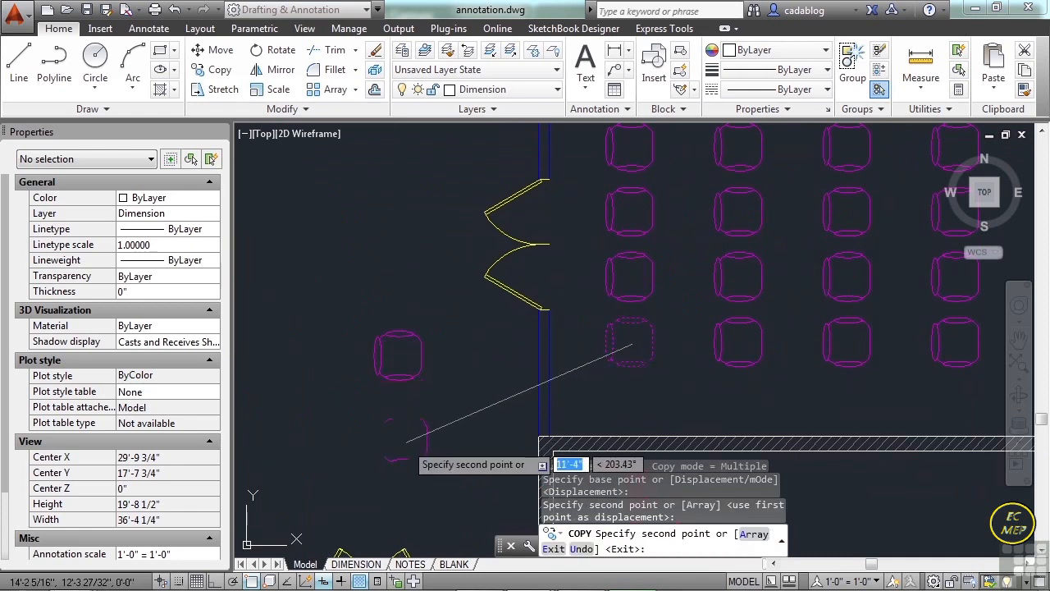
{"action": "key", "text": "Return"}
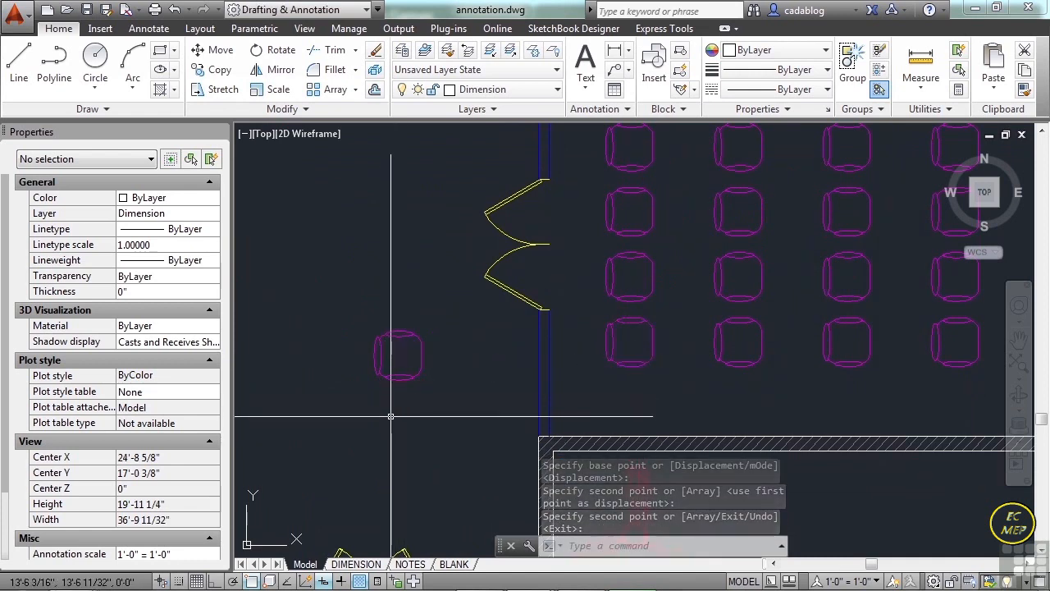
{"action": "type", "text": "EXPLO"}
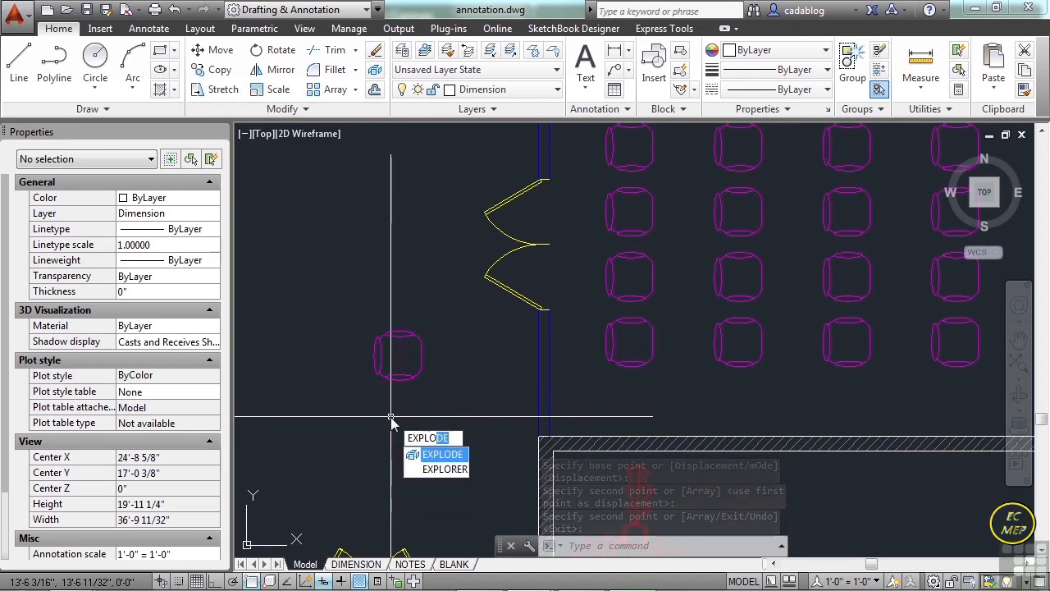
{"action": "key", "text": "Escape"}
{"action": "type", "text": "x"}
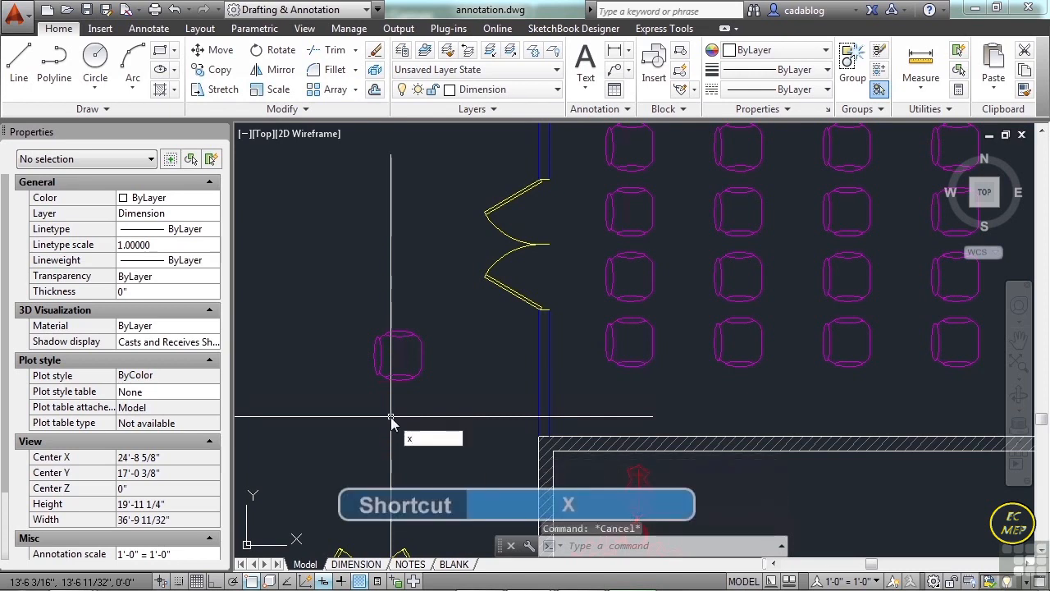
{"action": "key", "text": "Escape"}
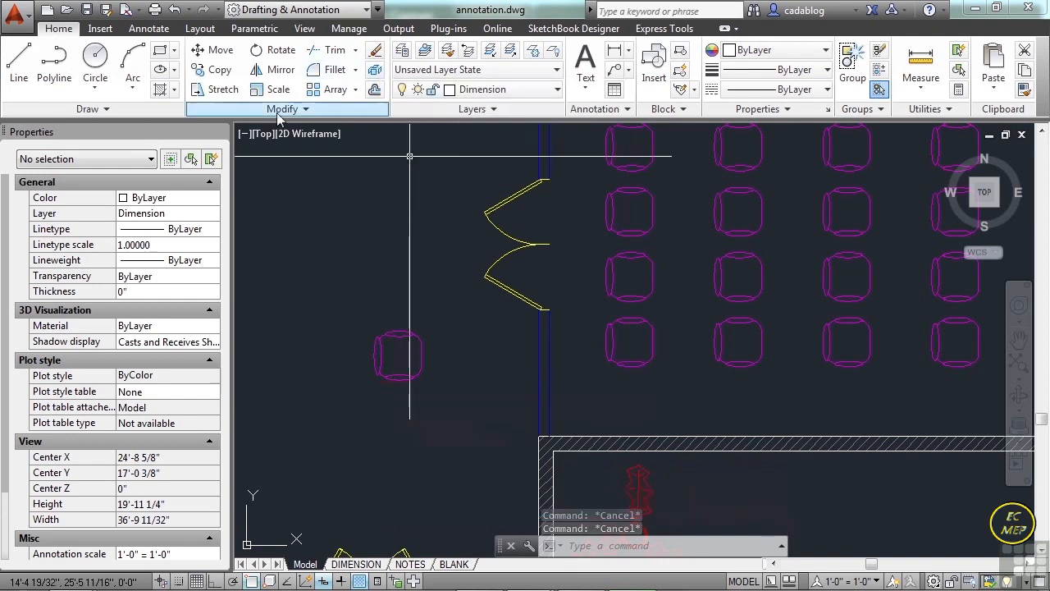
Explode the copied chair block beside the double doors into its individual objects.
{"action": "left_click", "coordinate": [375, 90]}
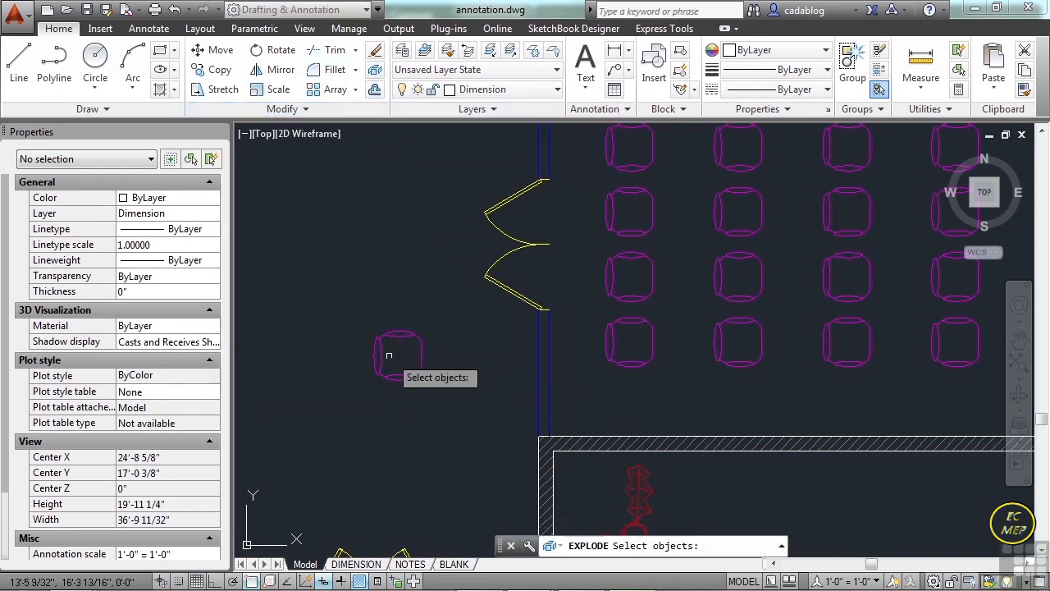
{"action": "scroll", "coordinate": [400, 352], "scroll_direction": "up", "scroll_amount": 2}
{"action": "left_click", "coordinate": [408, 344]}
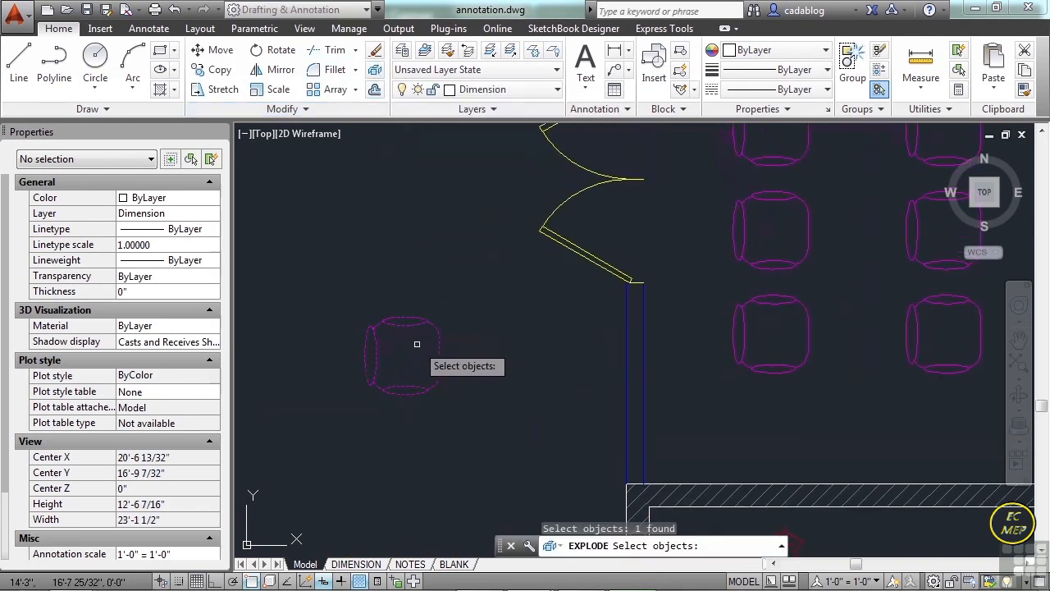
{"action": "key", "text": "Return"}
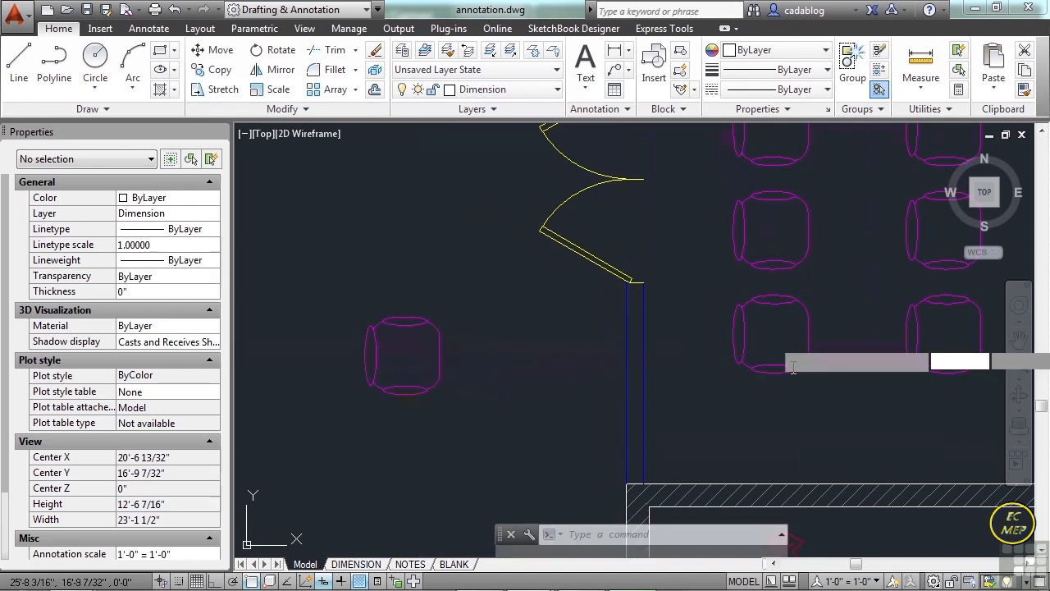
Compare an original CHAIR block with the exploded copy by selecting the block and the copy's separate ellipses.
{"action": "left_click", "coordinate": [774, 334]}
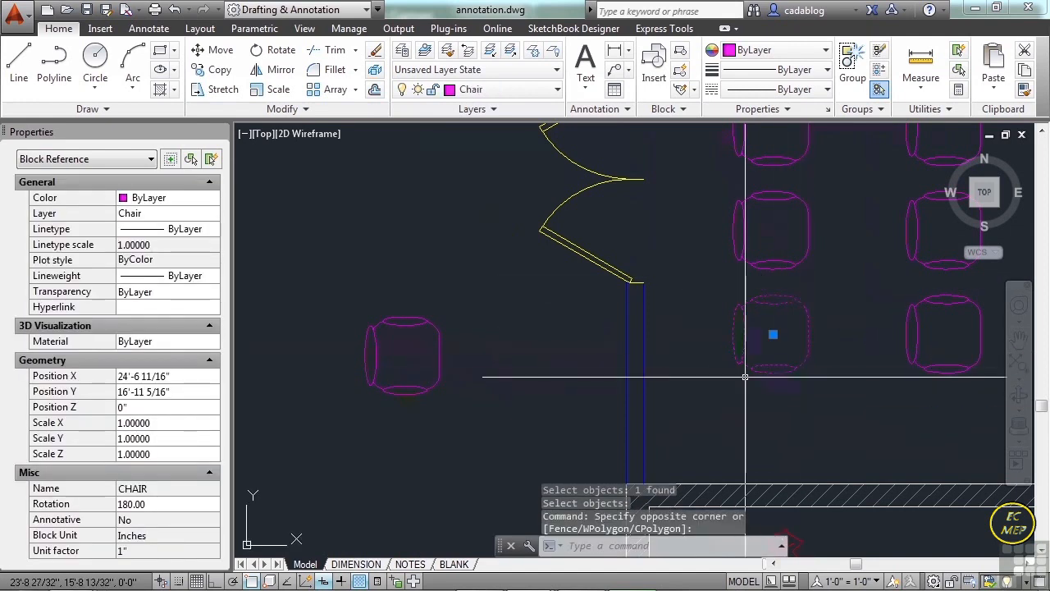
{"action": "key", "text": "Escape"}
{"action": "left_click", "coordinate": [408, 351]}
{"action": "left_click", "coordinate": [402, 354]}
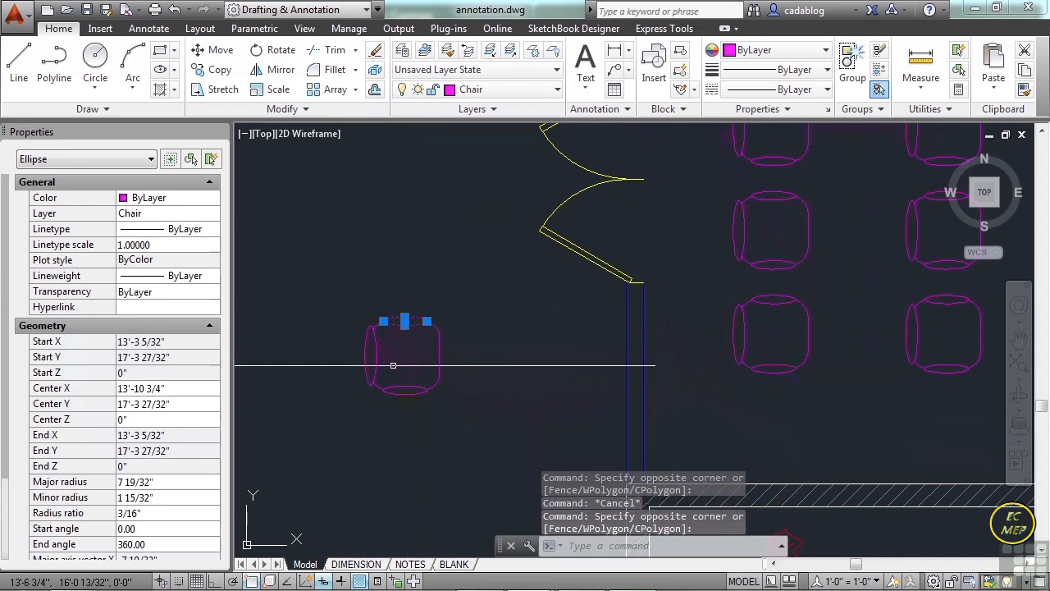
{"action": "scroll", "coordinate": [408, 361], "scroll_direction": "up", "scroll_amount": 5}
{"action": "key", "text": "Escape"}
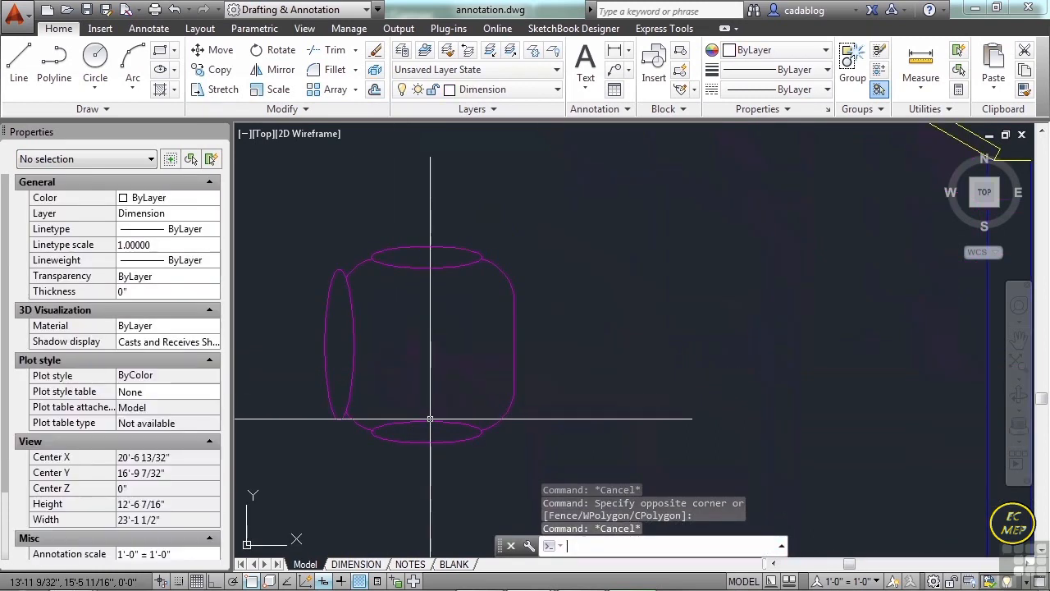
{"action": "left_click", "coordinate": [427, 422]}
{"action": "left_click", "coordinate": [344, 345]}
{"action": "left_click", "coordinate": [407, 326]}
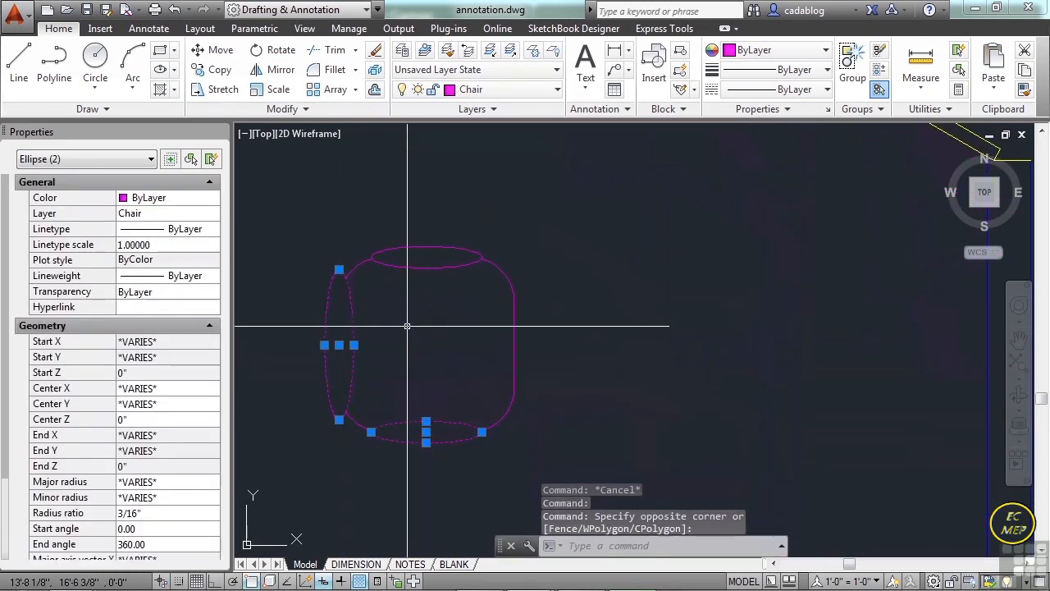
Examine the upper-left corner curve and the right-hand outline of the exploded chair copy by selecting each separately.
{"action": "key", "text": "Escape"}
{"action": "left_click", "coordinate": [361, 264]}
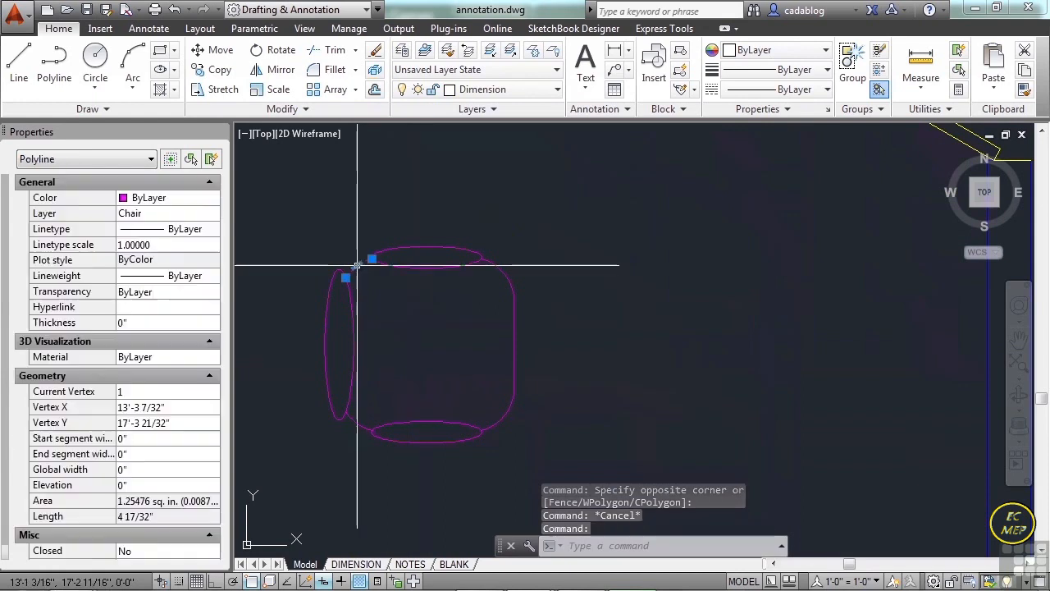
{"action": "key", "text": "Escape"}
{"action": "left_click", "coordinate": [500, 273]}
{"action": "key", "text": "Escape"}
{"action": "middle_click_drag", "start_coordinate": [418, 354], "coordinate": [437, 351]}
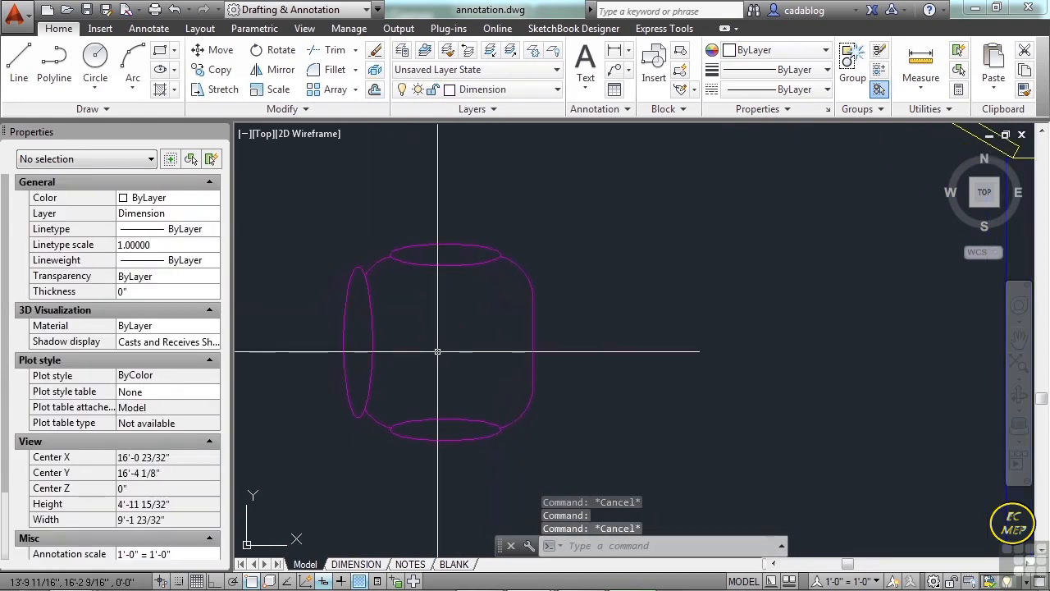
Explode the chair copy's upper-left corner polyline and its right-hand outline polyline into individual segments.
{"action": "type", "text": "x"}
{"action": "key", "text": "Return"}
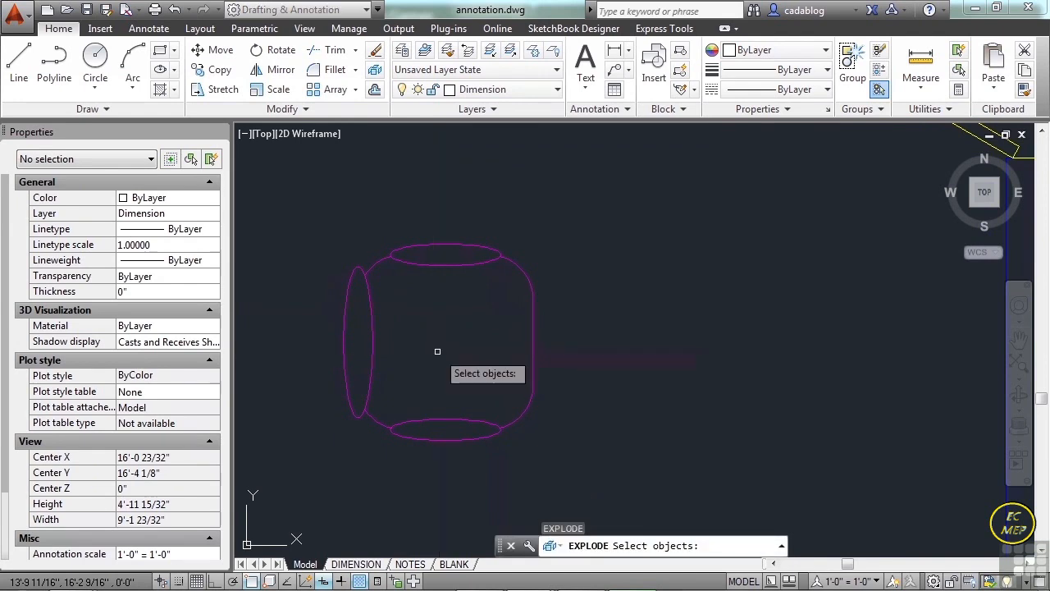
{"action": "scroll", "coordinate": [390, 275], "scroll_direction": "up", "scroll_amount": 2}
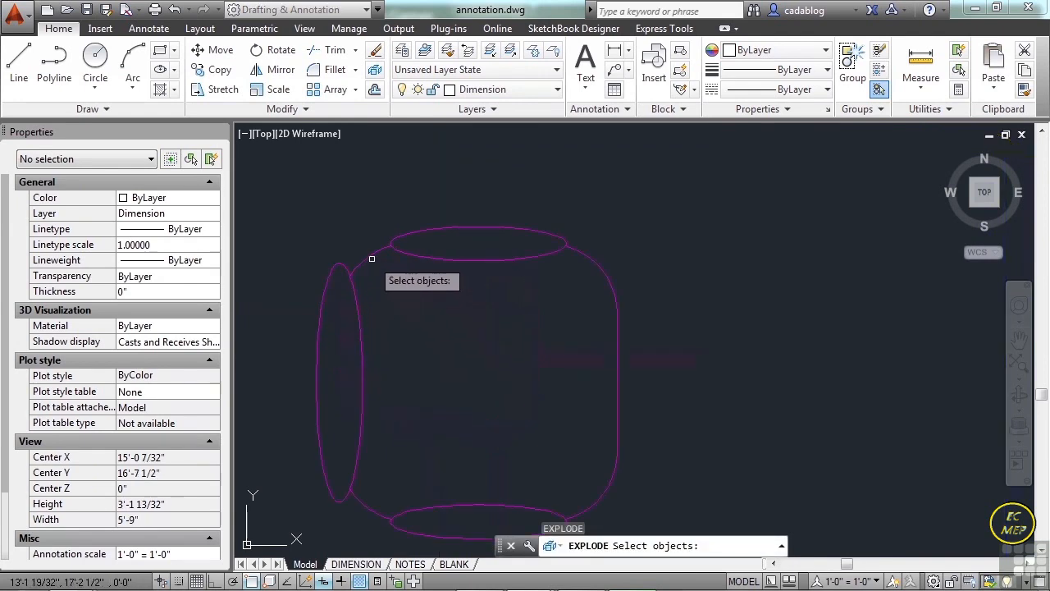
{"action": "left_click", "coordinate": [368, 256]}
{"action": "left_click", "coordinate": [629, 233]}
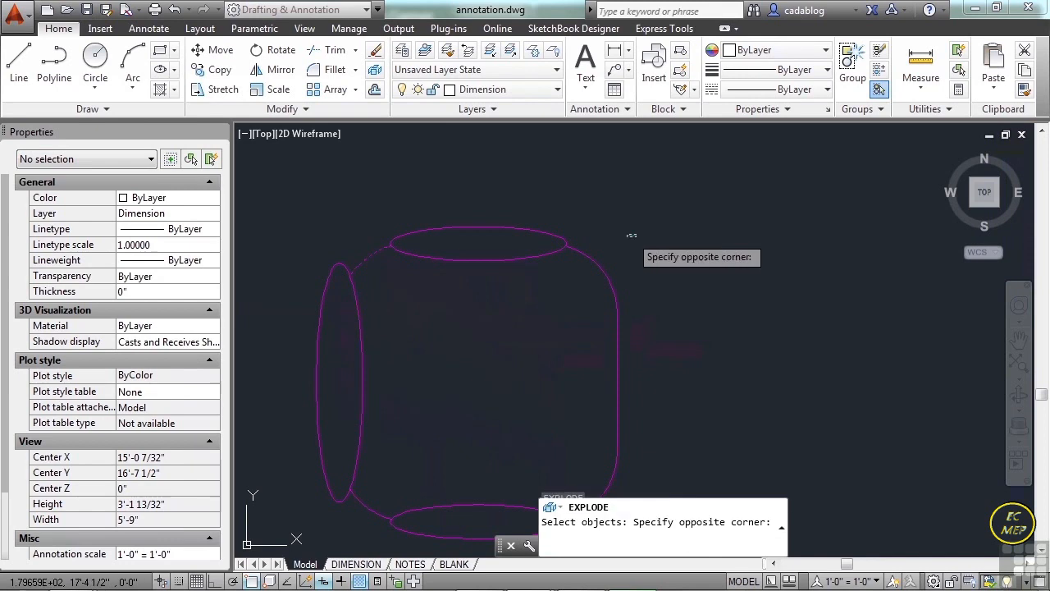
{"action": "scroll", "coordinate": [623, 251], "scroll_direction": "down", "scroll_amount": 2}
{"action": "left_click", "coordinate": [612, 289]}
{"action": "key", "text": "Return"}
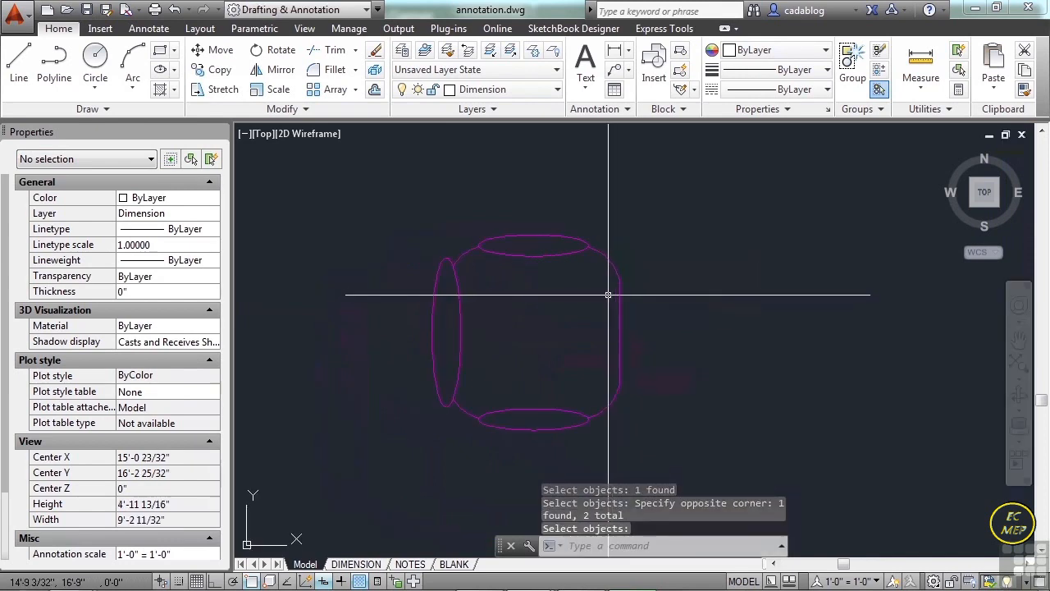
Examine the exploded outline by selecting its vertical line, upper-right arc and upper-left arc one at a time.
{"action": "left_click", "coordinate": [619, 299]}
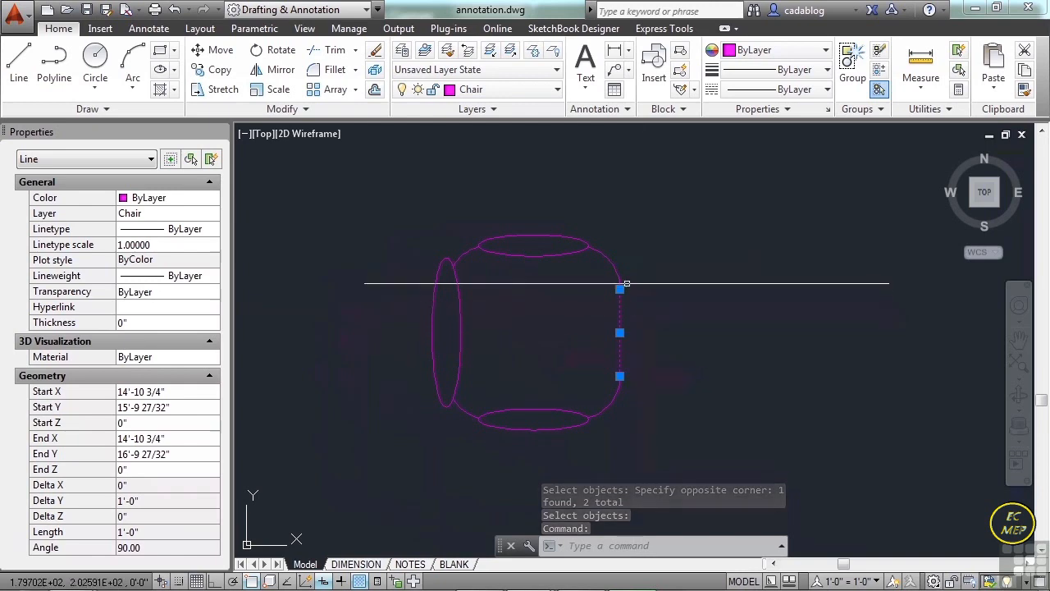
{"action": "key", "text": "Escape"}
{"action": "left_click", "coordinate": [610, 260]}
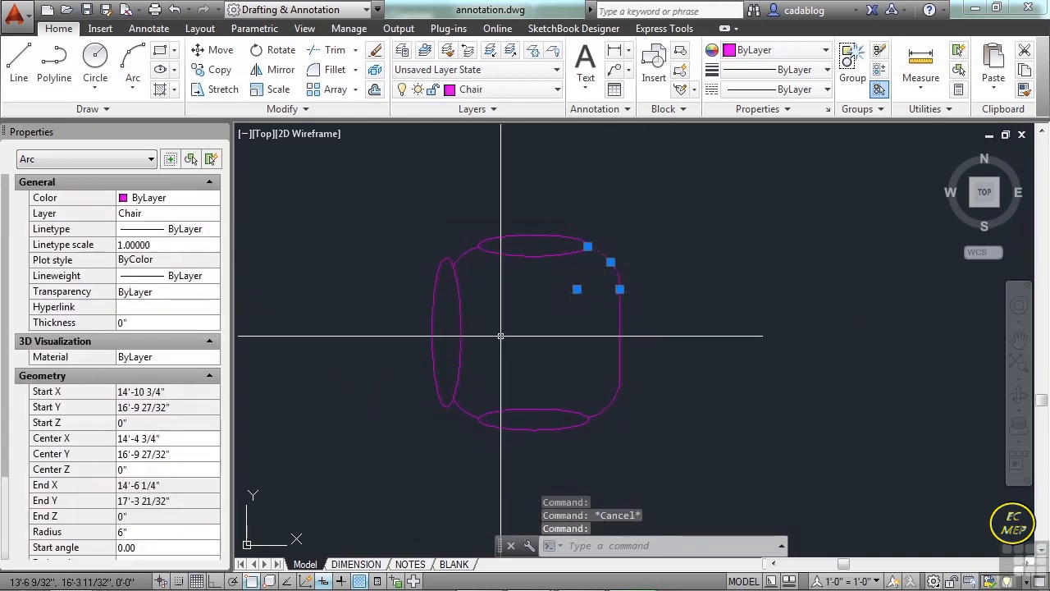
{"action": "key", "text": "Escape"}
{"action": "left_click", "coordinate": [468, 250]}
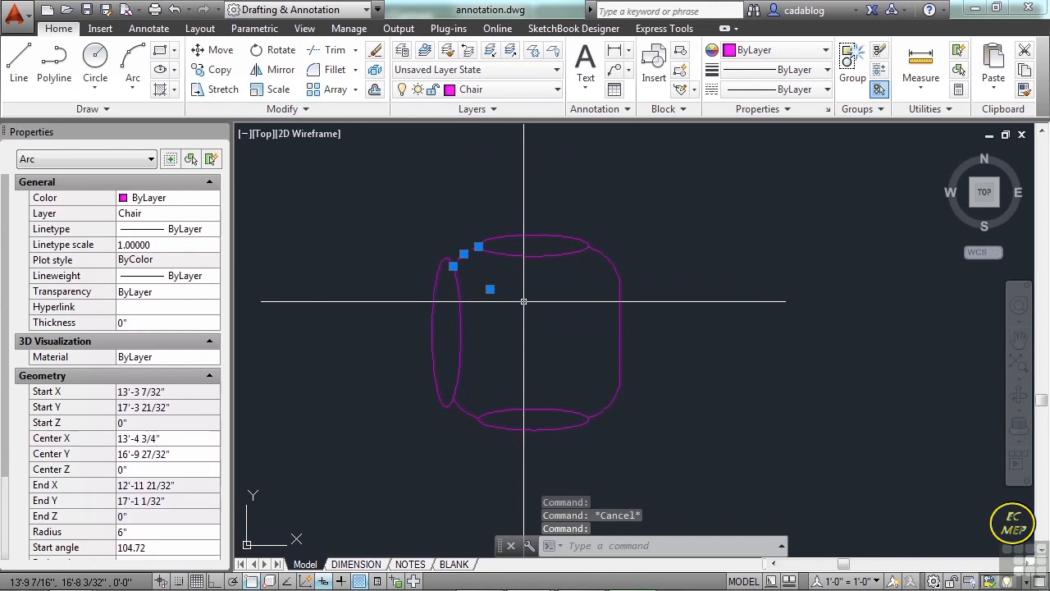
{"action": "key", "text": "Escape"}
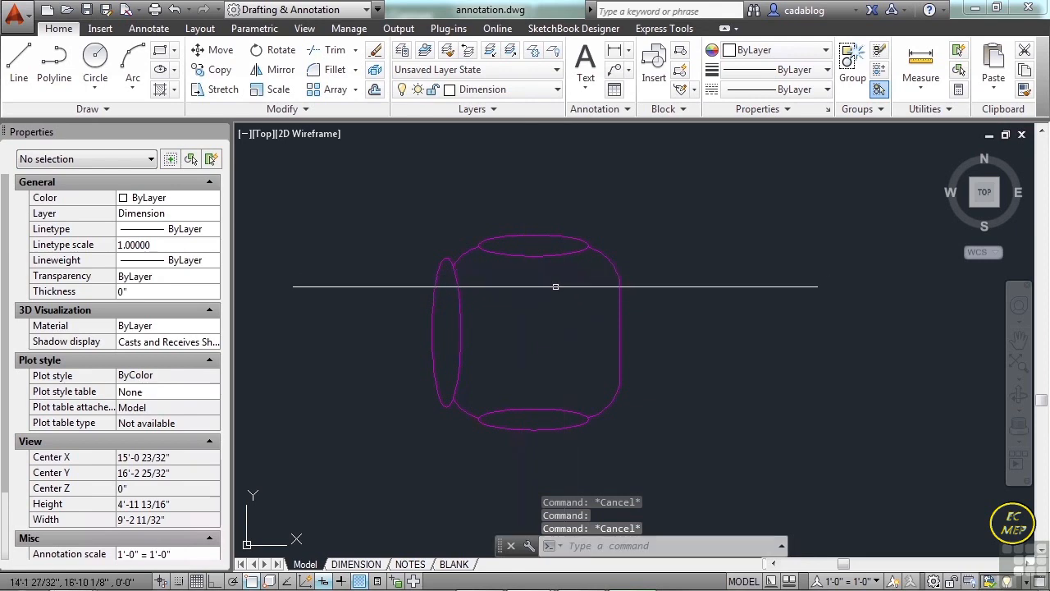
Replace the chair's upper armrest ellipse with a rectangle drawn around it, and delete the ellipse.
{"action": "mouse_move", "coordinate": [535, 262]}
{"action": "type", "text": "rec"}
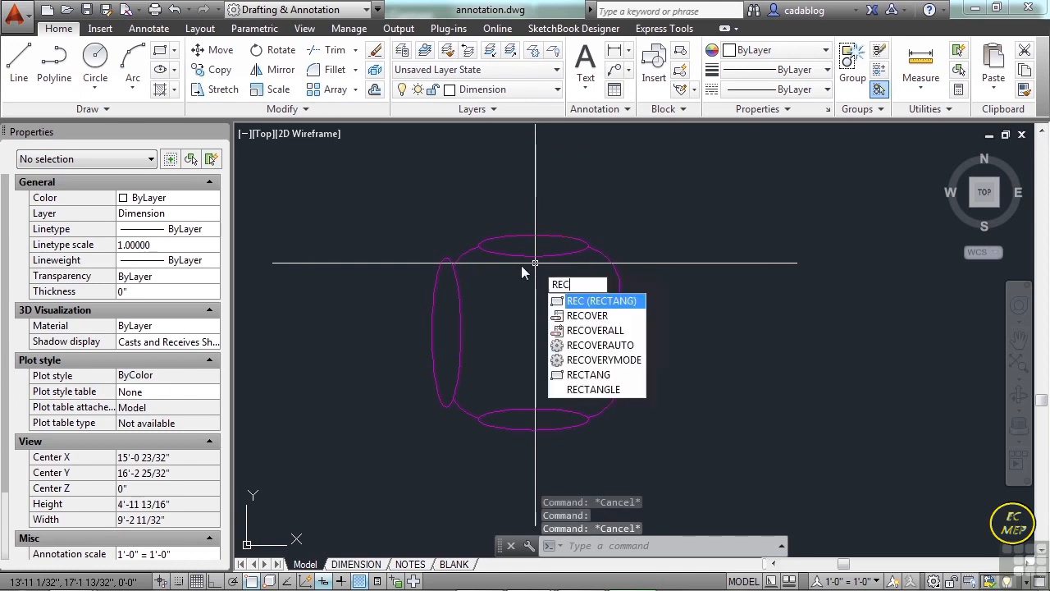
{"action": "key", "text": "Return"}
{"action": "scroll", "coordinate": [452, 222], "scroll_direction": "up", "scroll_amount": 3}
{"action": "left_click", "coordinate": [460, 236]}
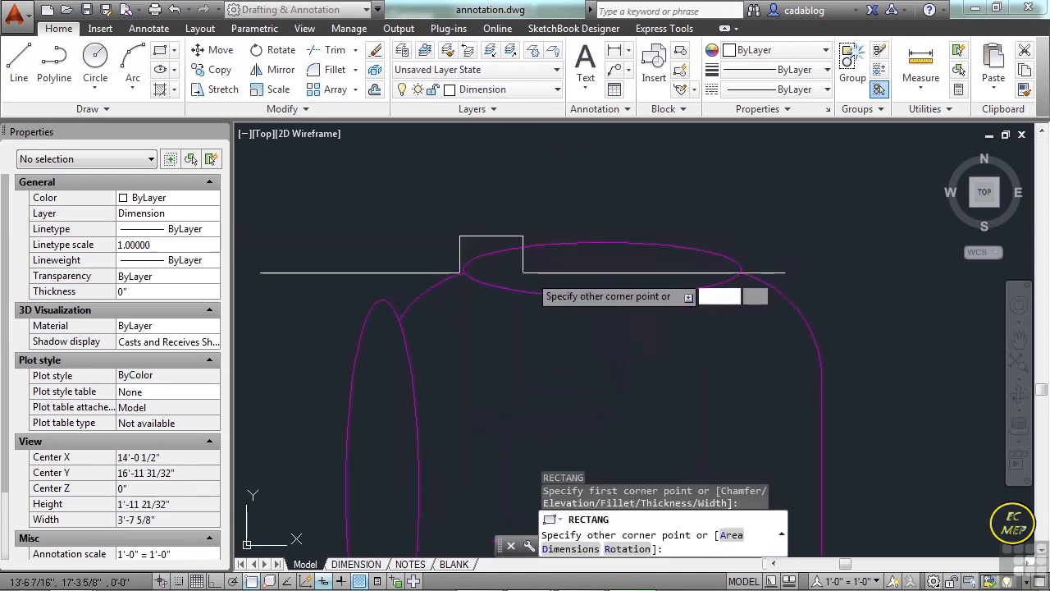
{"action": "left_click", "coordinate": [742, 301]}
{"action": "left_click", "coordinate": [719, 277]}
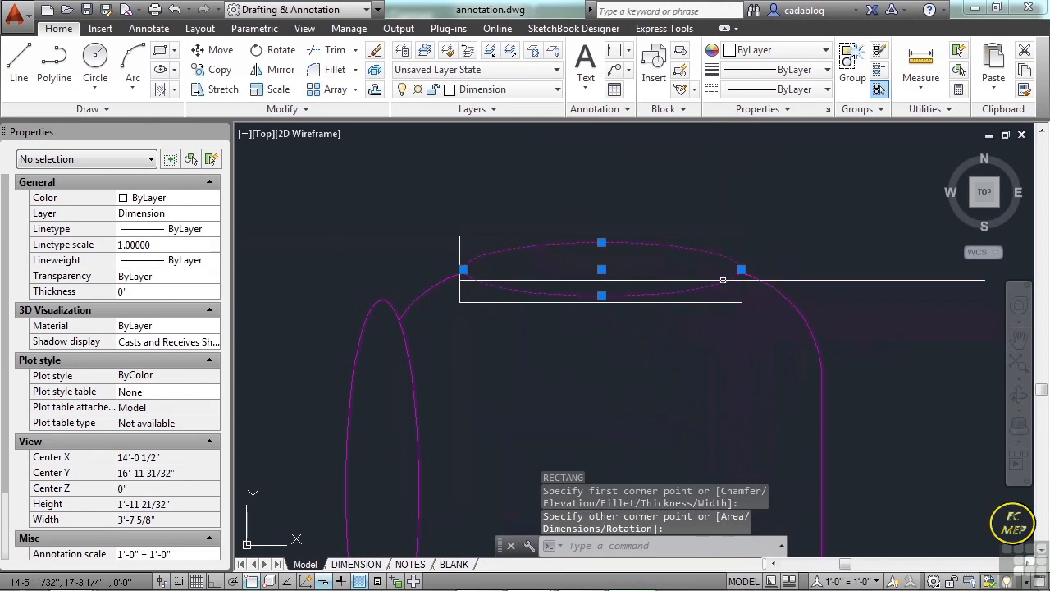
{"action": "key", "text": "Delete"}
Mirror the armrest rectangle about the chair's horizontal centre line, keeping the source, and delete the lower armrest ellipse.
{"action": "type", "text": "mi"}
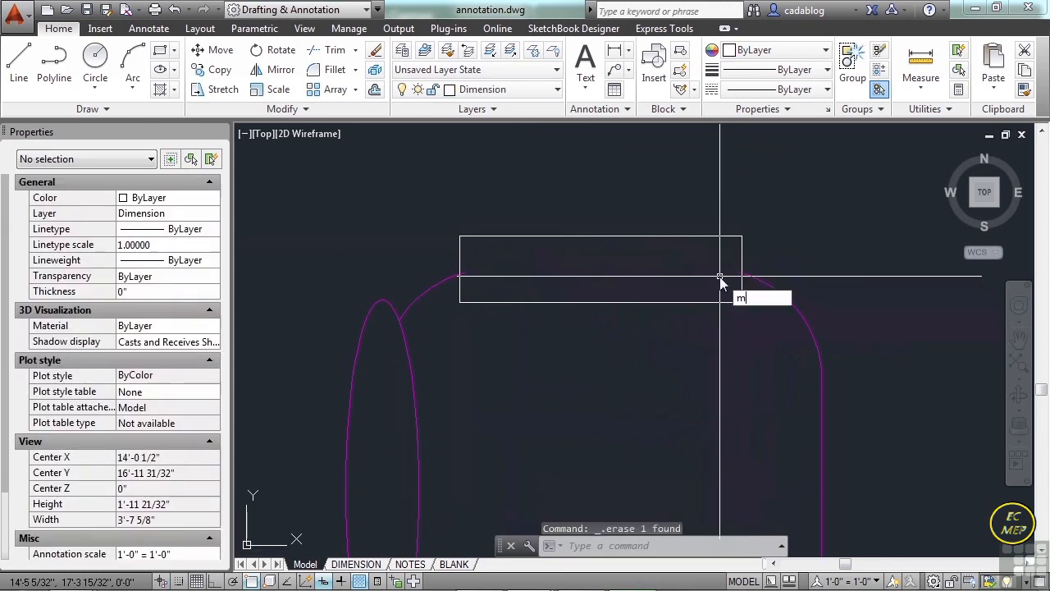
{"action": "key", "text": "Return"}
{"action": "left_click", "coordinate": [720, 277]}
{"action": "left_click", "coordinate": [703, 326]}
{"action": "scroll", "coordinate": [722, 214], "scroll_direction": "down", "scroll_amount": 3}
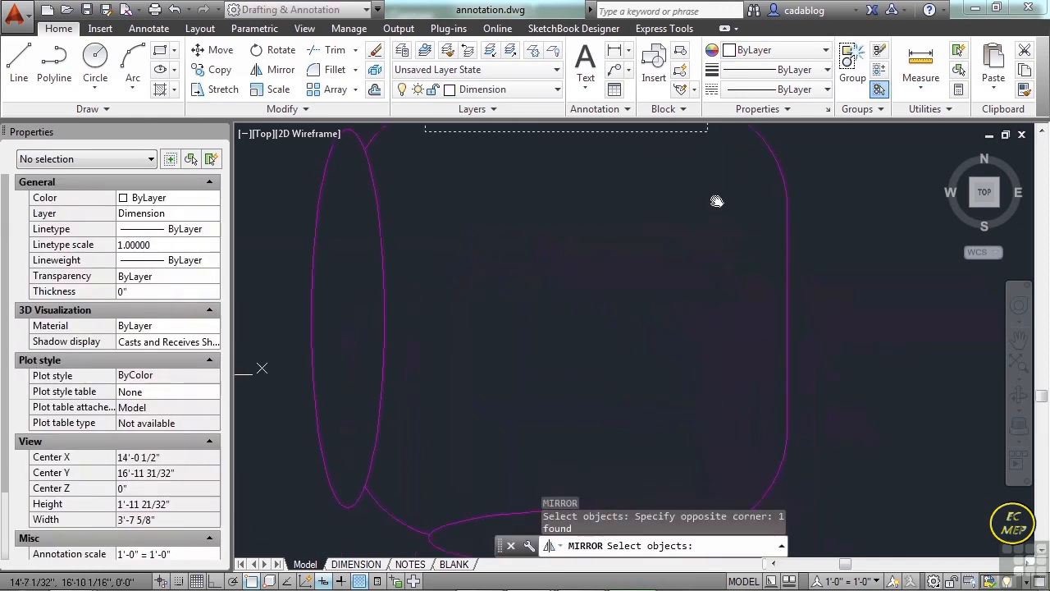
{"action": "key", "text": "Return"}
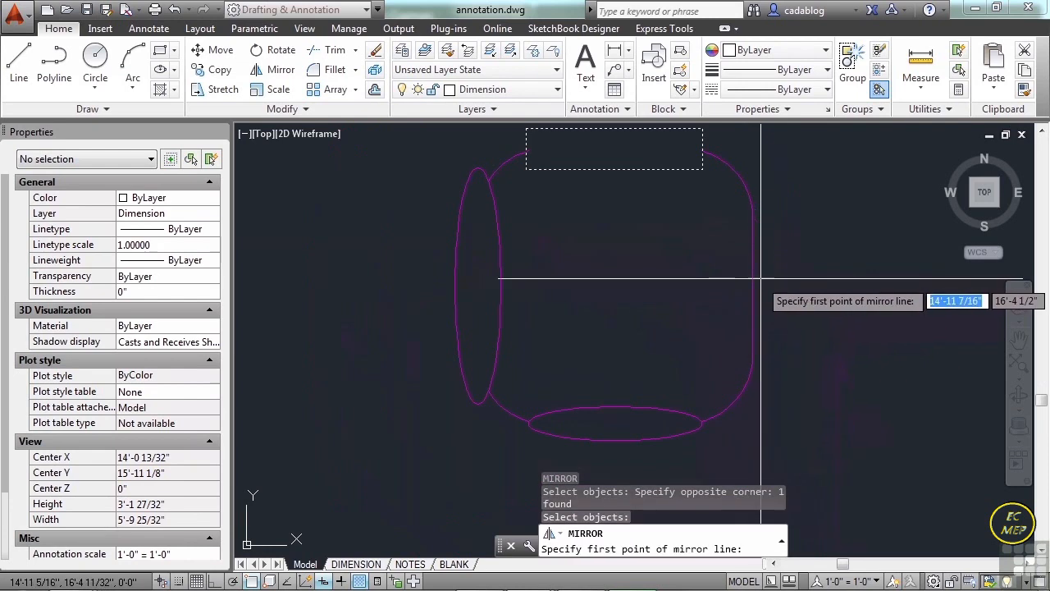
{"action": "left_click", "coordinate": [767, 283]}
{"action": "left_click", "coordinate": [507, 285]}
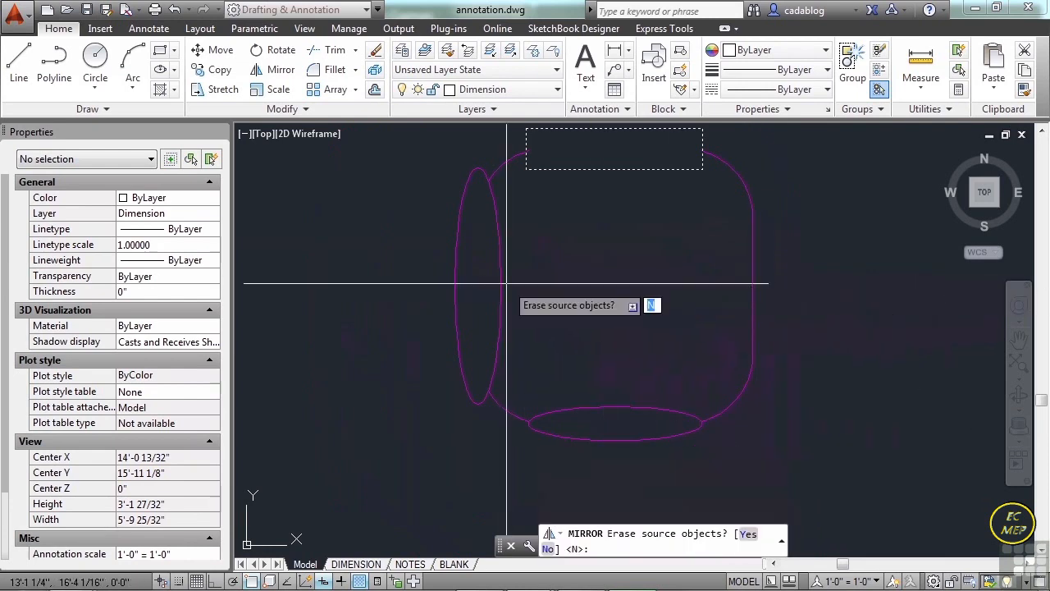
{"action": "key", "text": "Return"}
{"action": "left_click", "coordinate": [550, 415]}
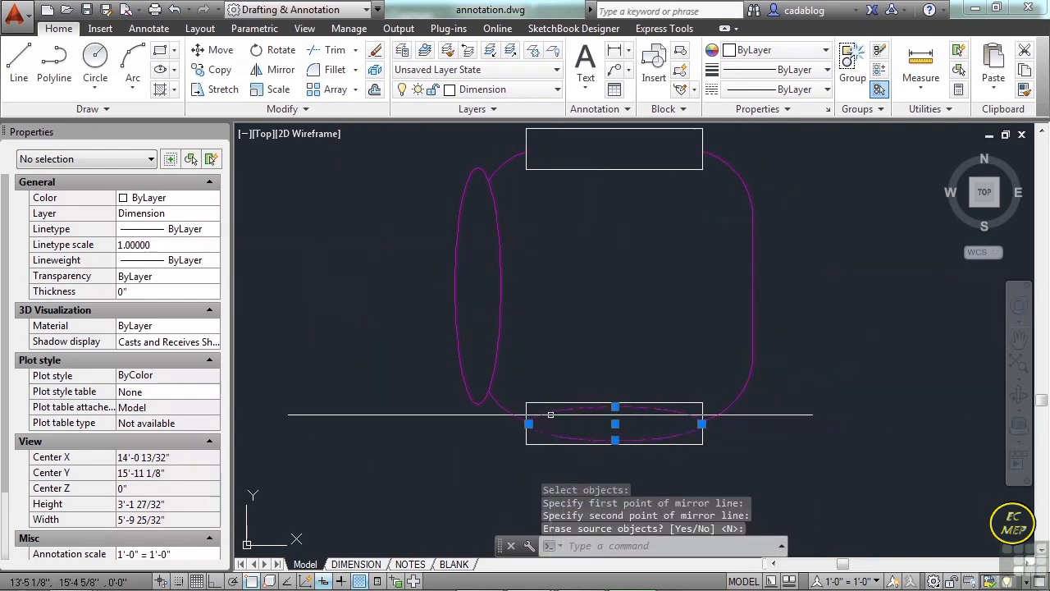
{"action": "key", "text": "Delete"}
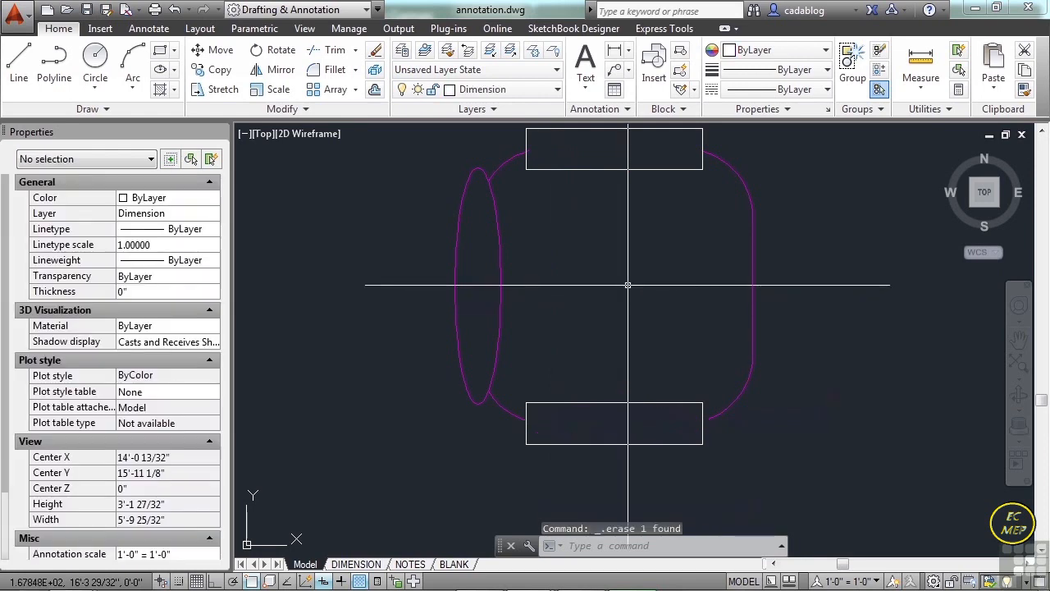
Define the whole modified chair as a block named air-02, converted in place, with its base point on the backrest ellipse's inner edge.
{"action": "middle_click_drag", "start_coordinate": [609, 291], "coordinate": [563, 312]}
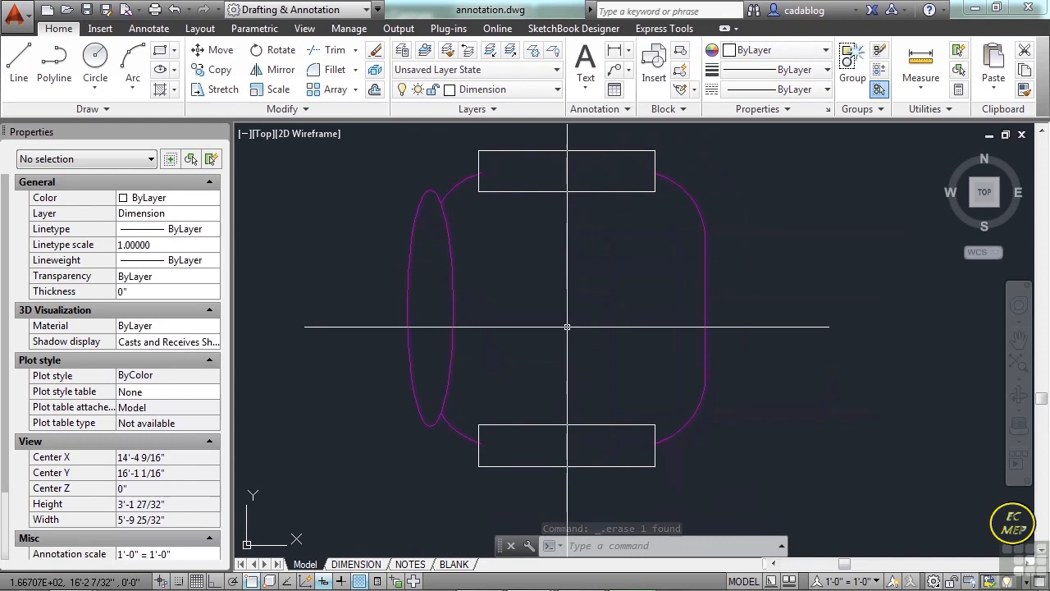
{"action": "type", "text": "block"}
{"action": "key", "text": "Return"}
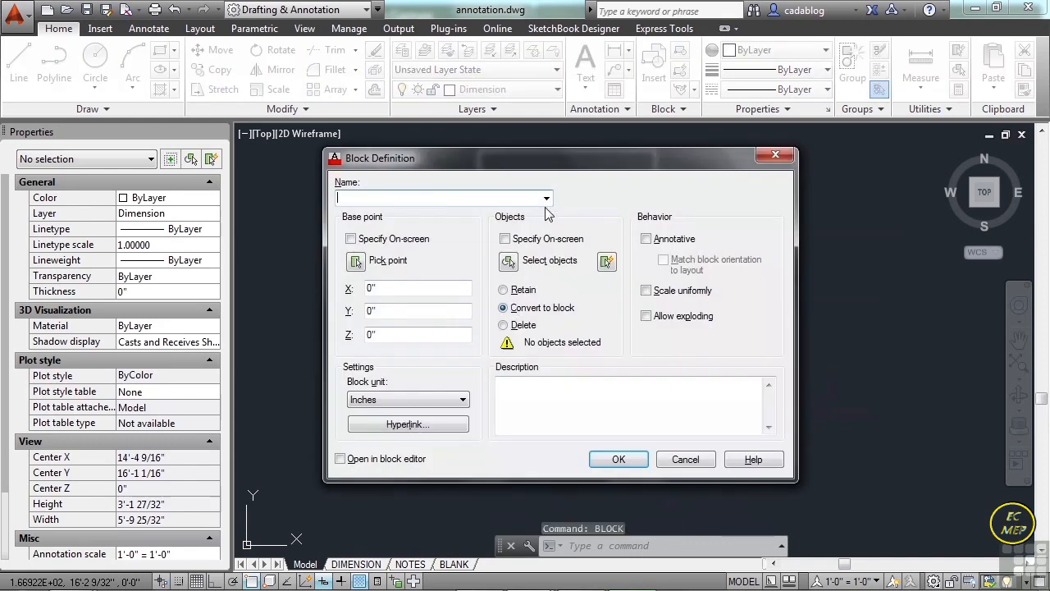
{"action": "type", "text": "air"}
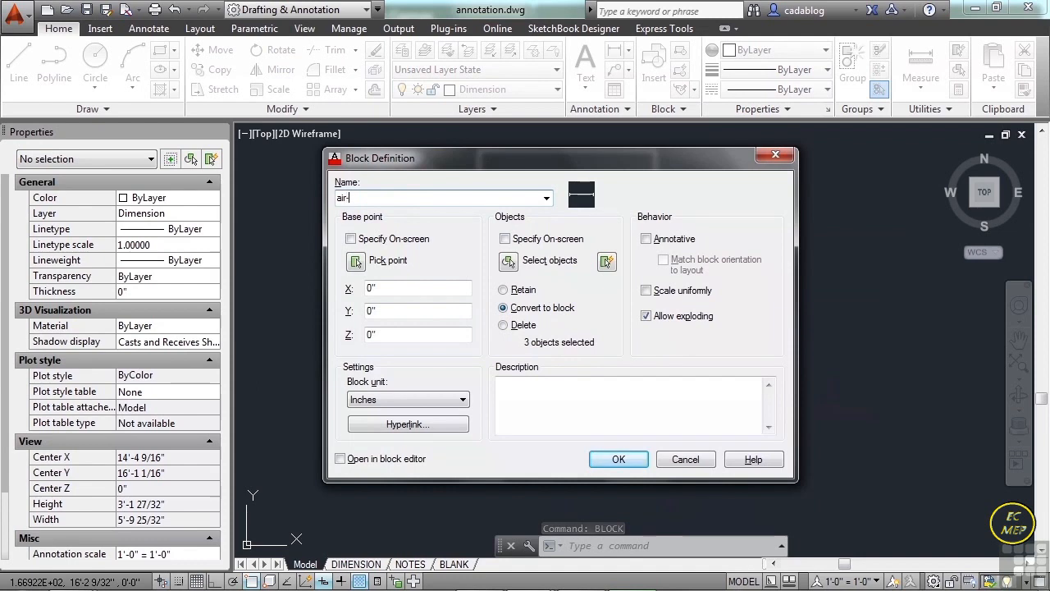
{"action": "left_click", "coordinate": [357, 262]}
{"action": "left_click", "coordinate": [453, 310]}
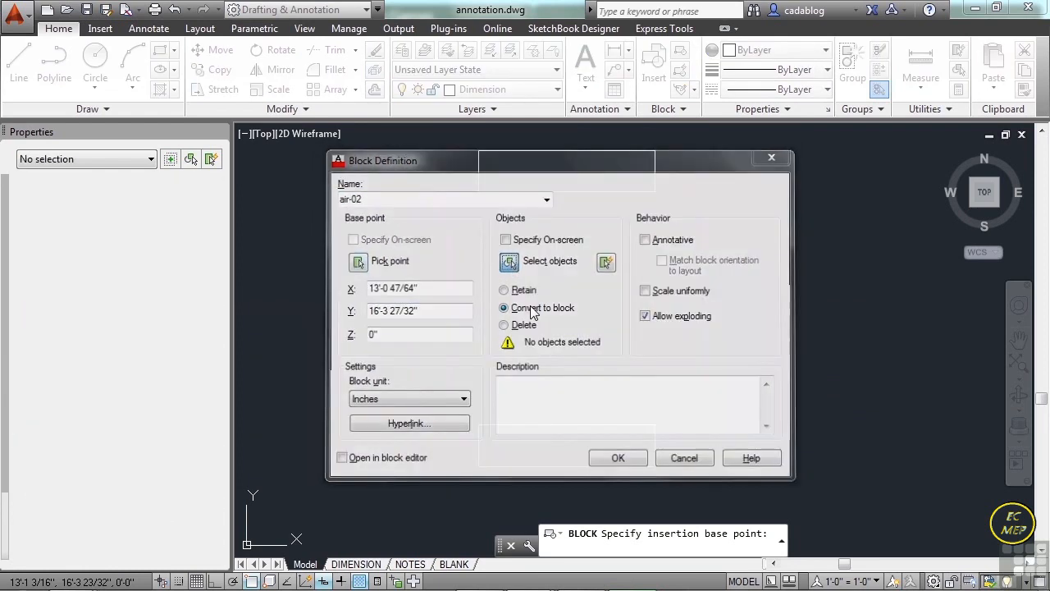
{"action": "left_click", "coordinate": [509, 261]}
{"action": "left_click", "coordinate": [422, 171]}
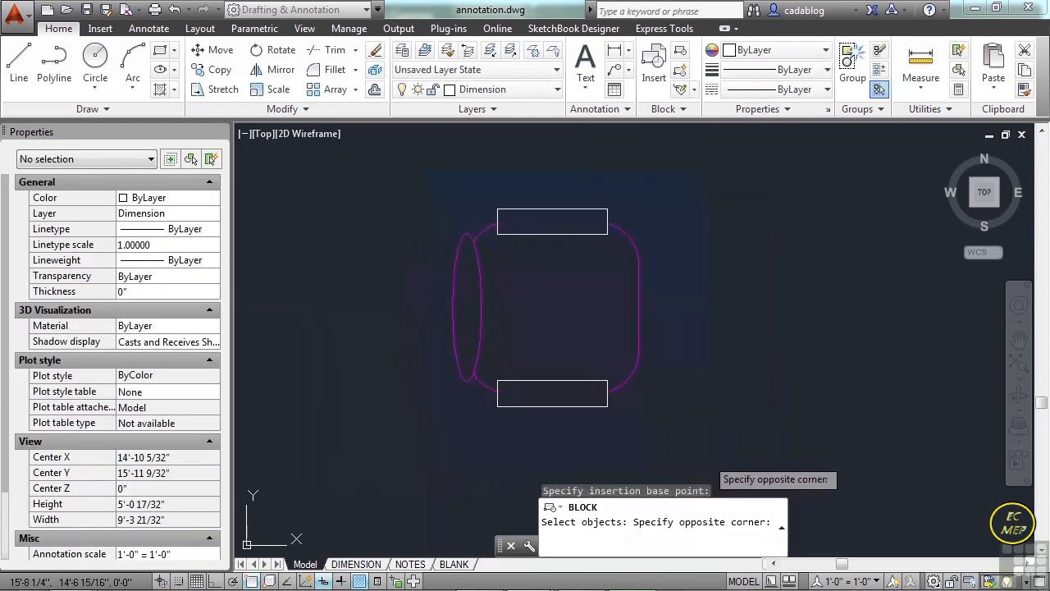
{"action": "left_click", "coordinate": [710, 461]}
{"action": "key", "text": "Return"}
{"action": "left_click", "coordinate": [618, 460]}
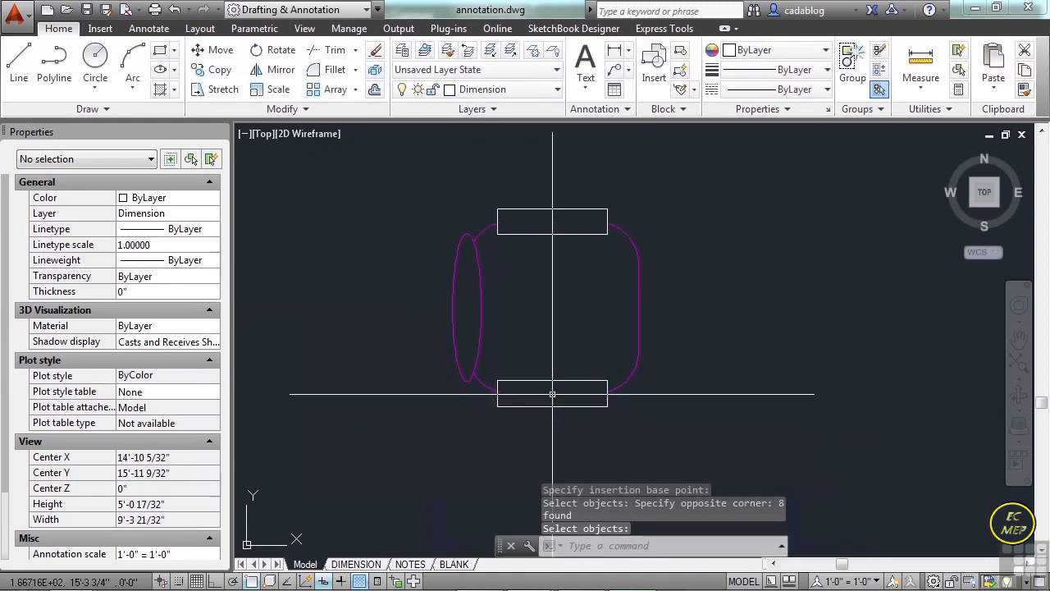
Insert the air-02 block between the modified chair and the blue window wall at scale 1 and rotation 0.
{"action": "type", "text": "insert"}
{"action": "key", "text": "Return"}
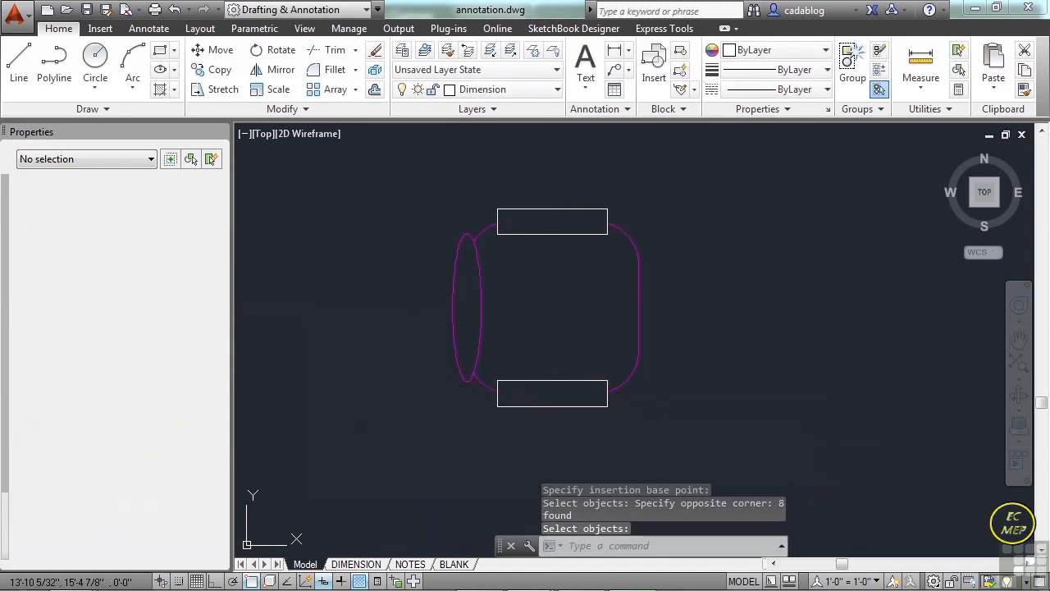
{"action": "left_click", "coordinate": [525, 202]}
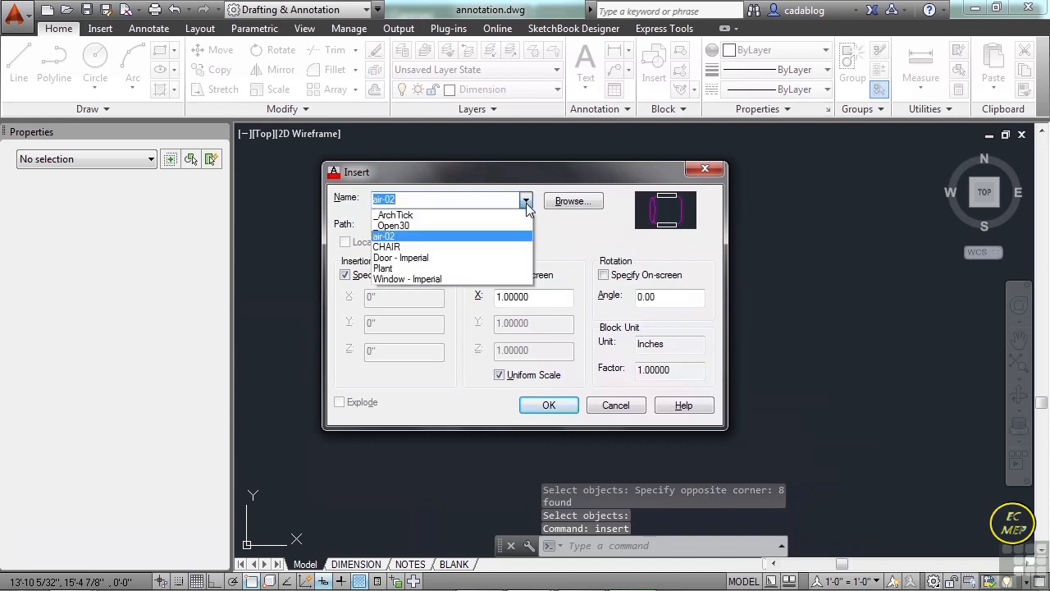
{"action": "left_click", "coordinate": [388, 237]}
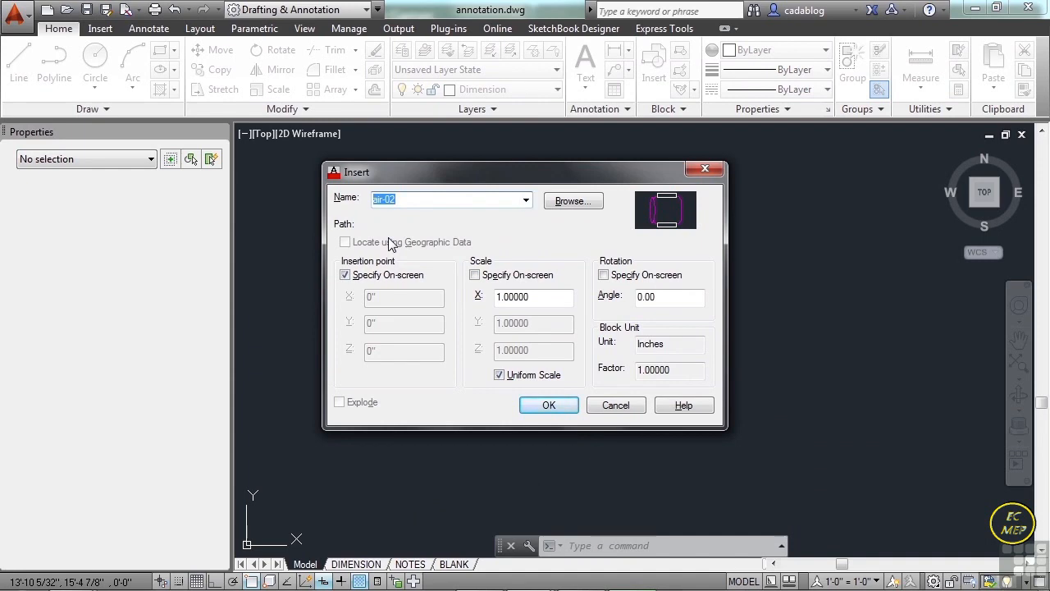
{"action": "left_click", "coordinate": [548, 405]}
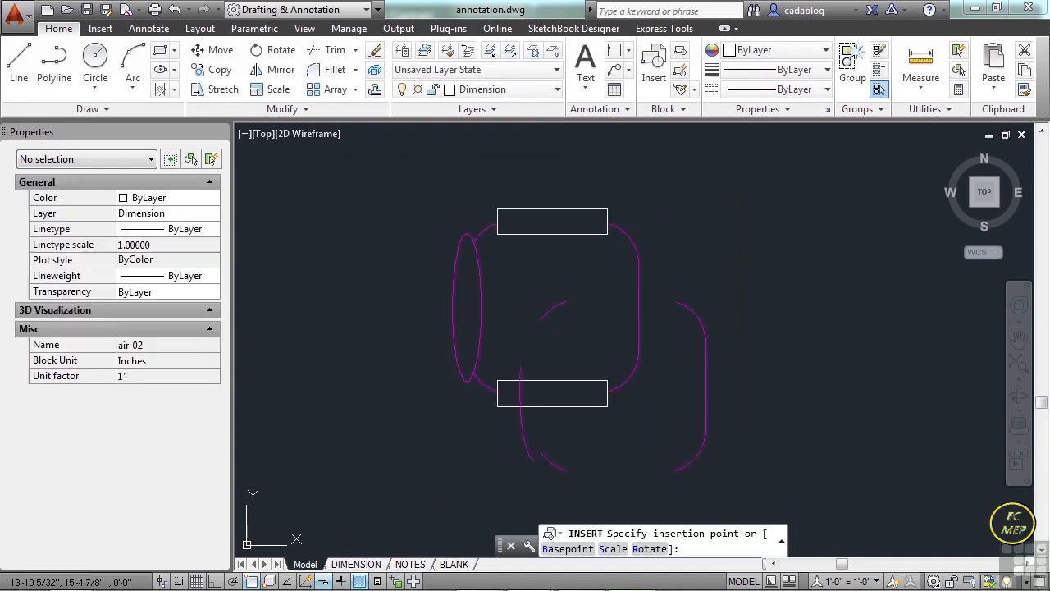
{"action": "left_click", "coordinate": [535, 316]}
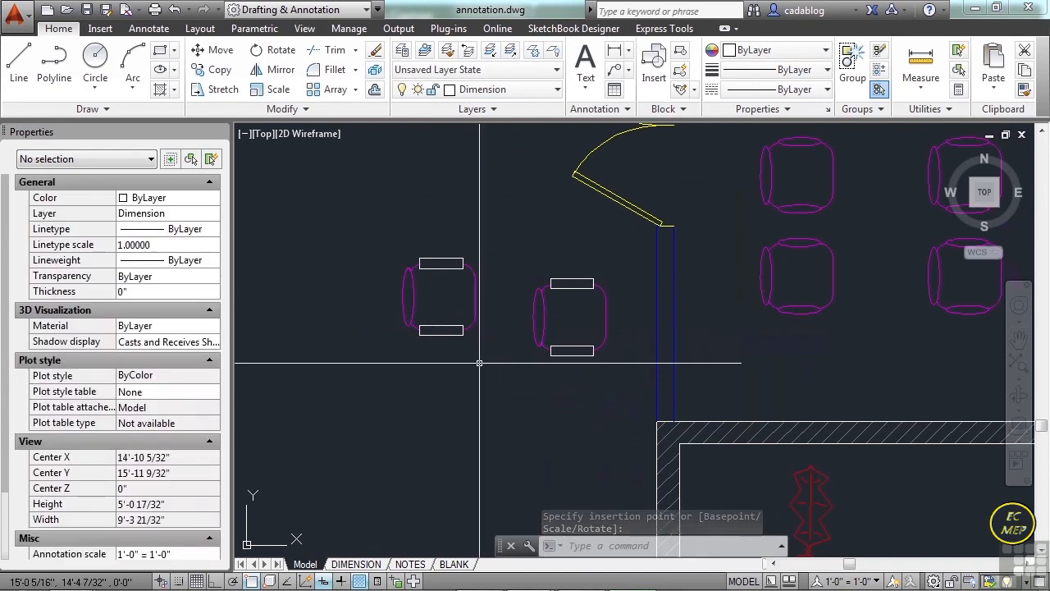
Rename the air-02 block to Chair-2 and check the block name of the inserted chair nearest the blue wall.
{"action": "type", "text": "rename"}
{"action": "key", "text": "Return"}
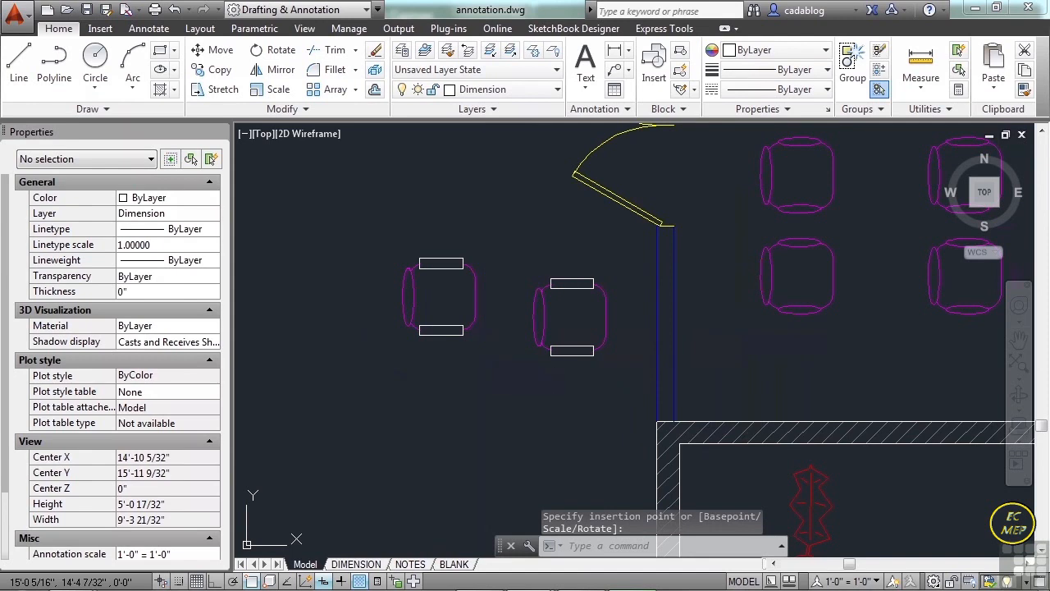
{"action": "left_click", "coordinate": [396, 203]}
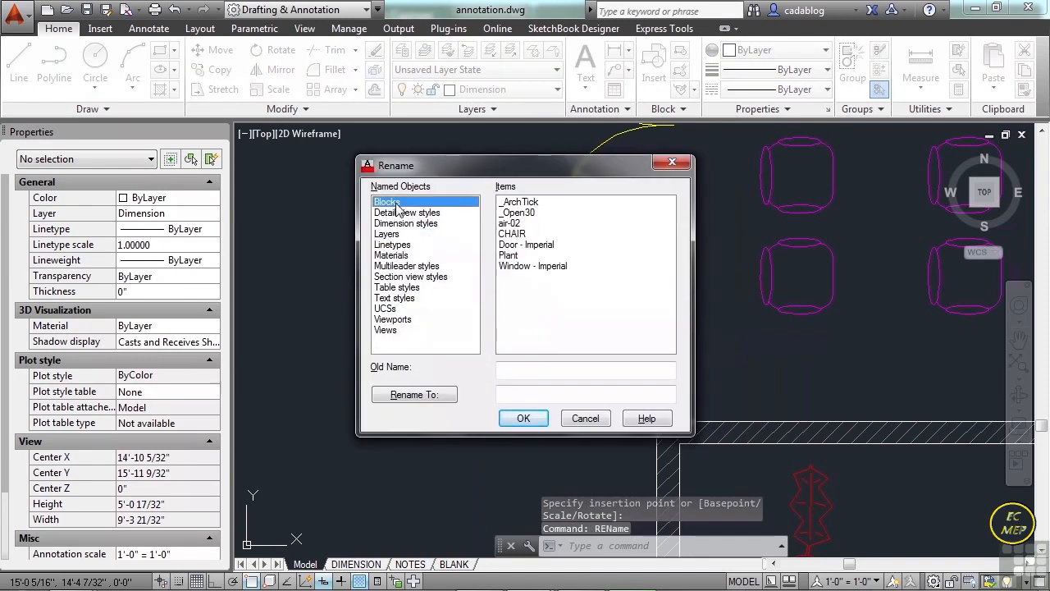
{"action": "left_click", "coordinate": [509, 223]}
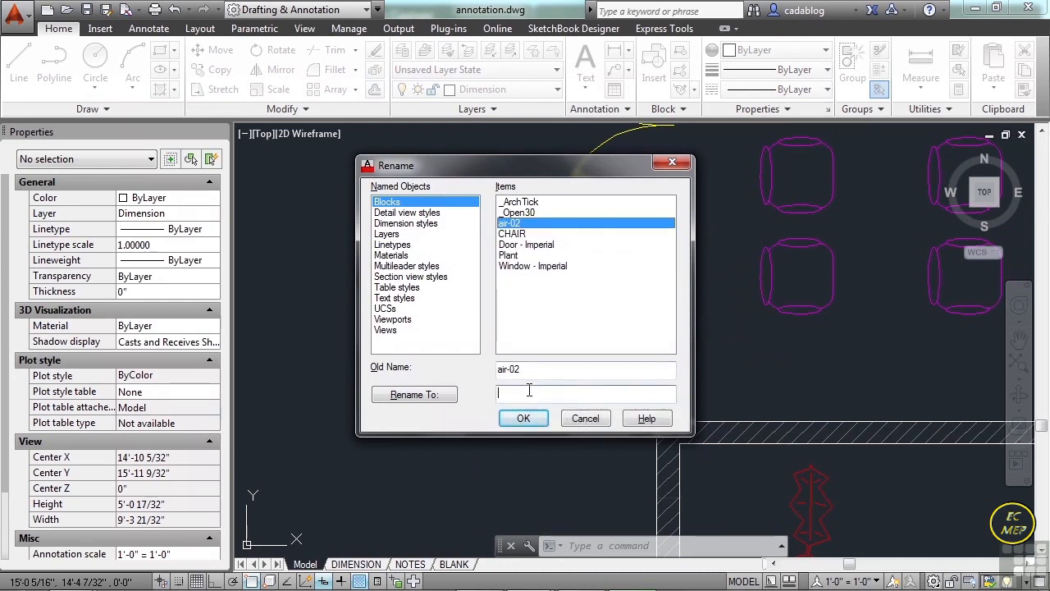
{"action": "type", "text": "Ch"}
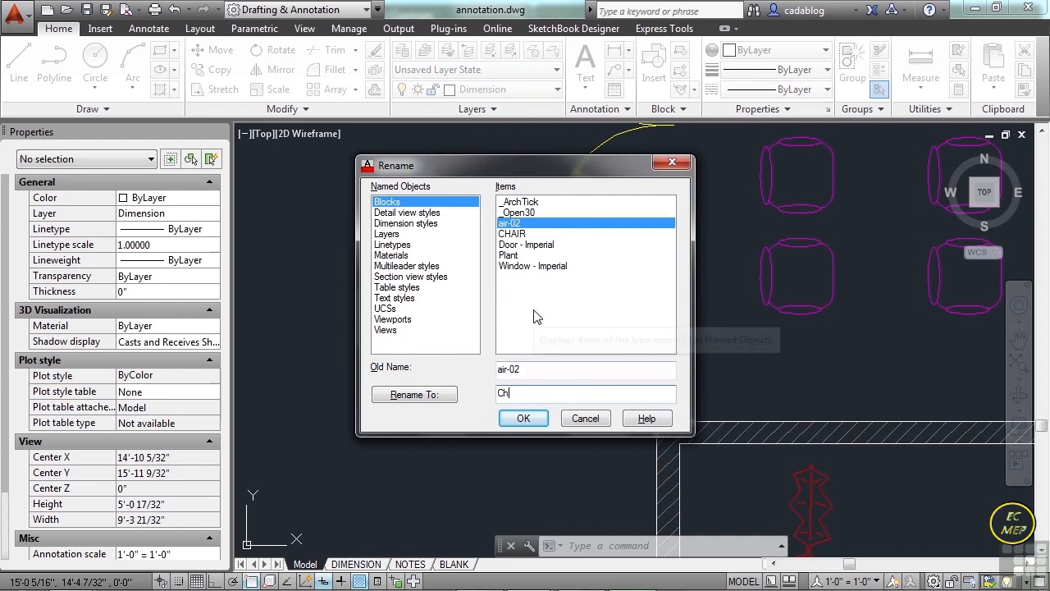
{"action": "type", "text": "air-2"}
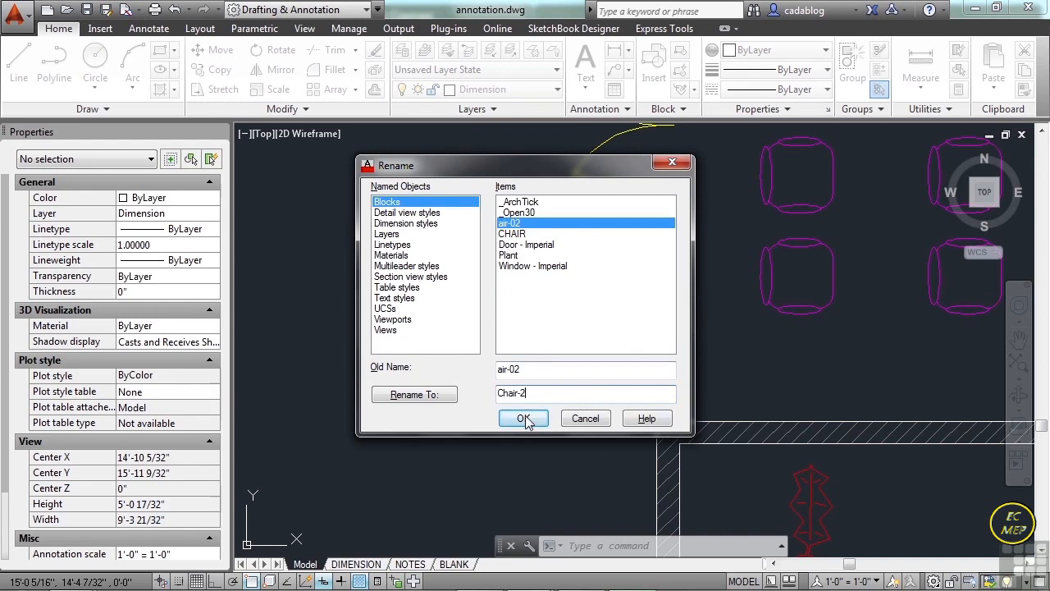
{"action": "left_click", "coordinate": [523, 417]}
{"action": "left_click", "coordinate": [569, 358]}
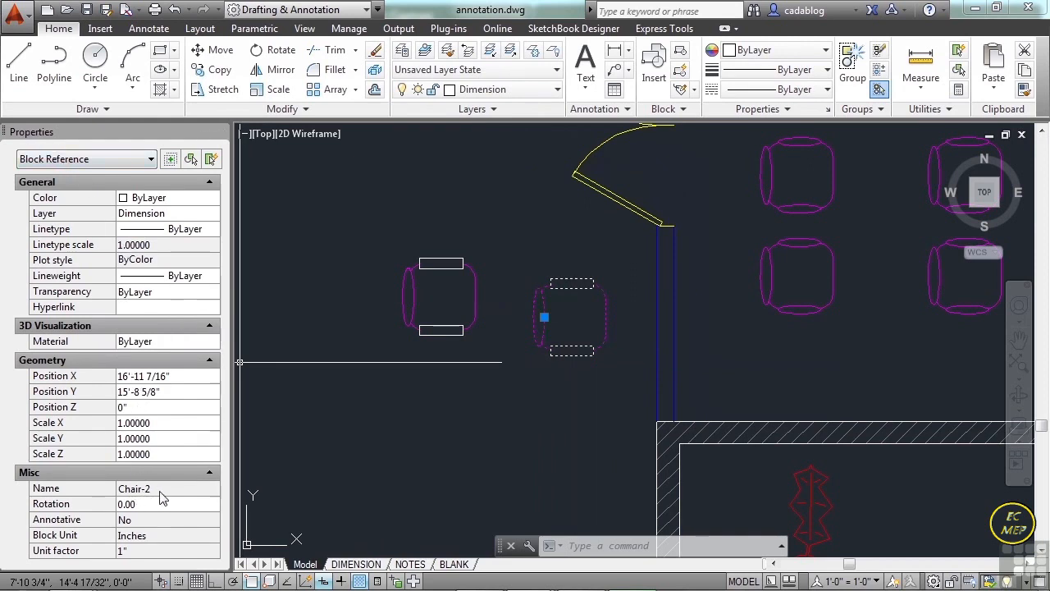
{"action": "key", "text": "Escape"}
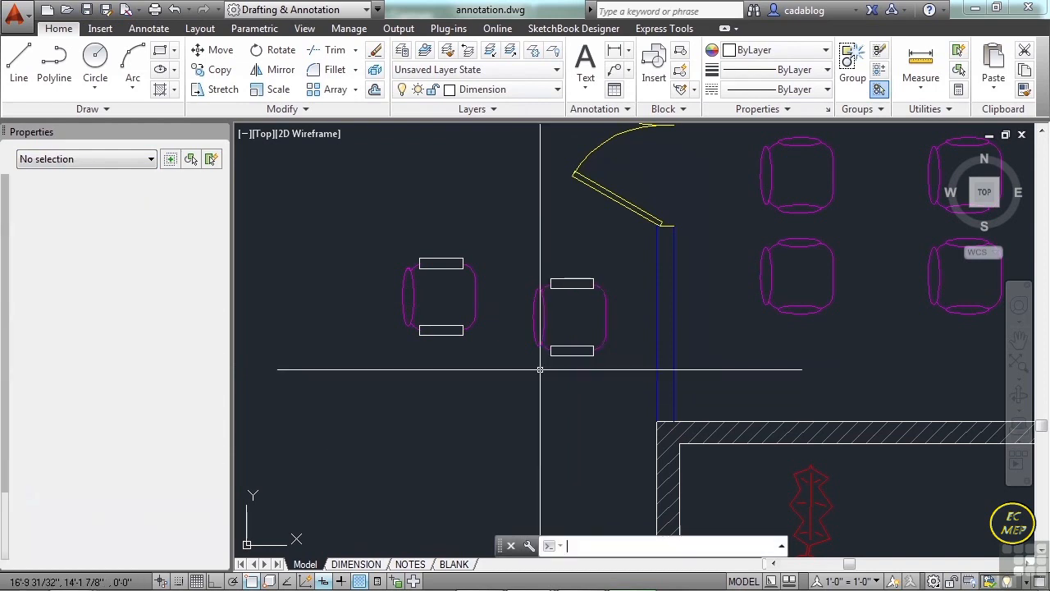
{"action": "key", "text": "Escape"}
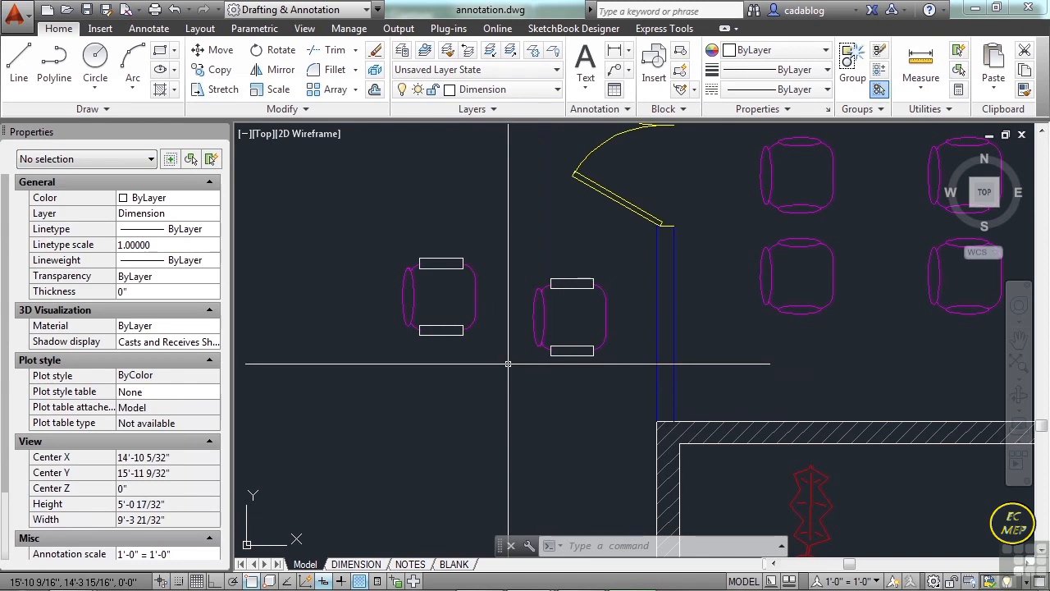
Open the drawing Attributed Block Example.dwg.
{"action": "type", "text": "open"}
{"action": "key", "text": "Return"}
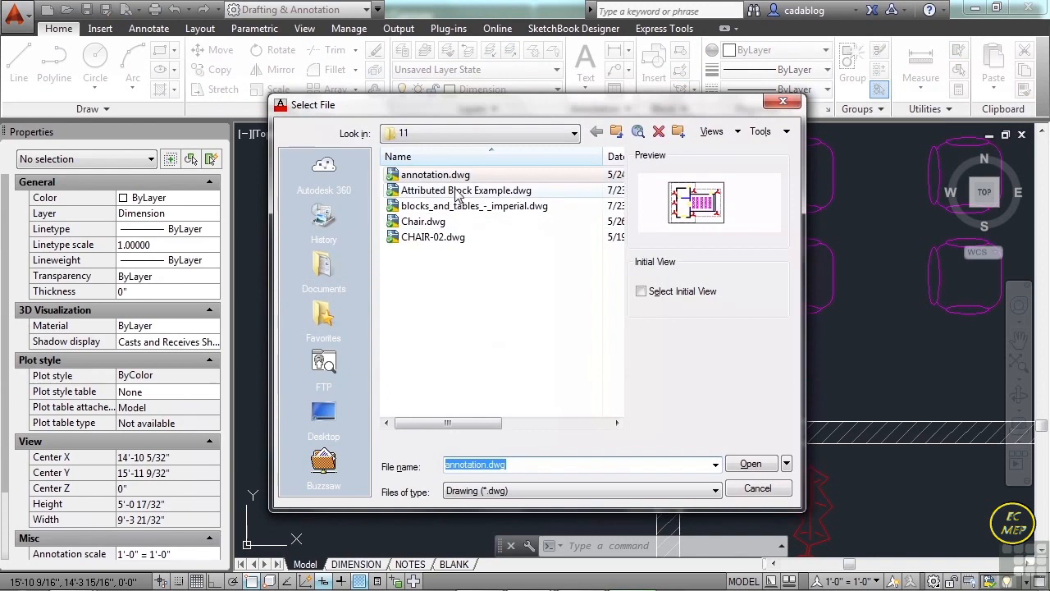
{"action": "left_click", "coordinate": [457, 191]}
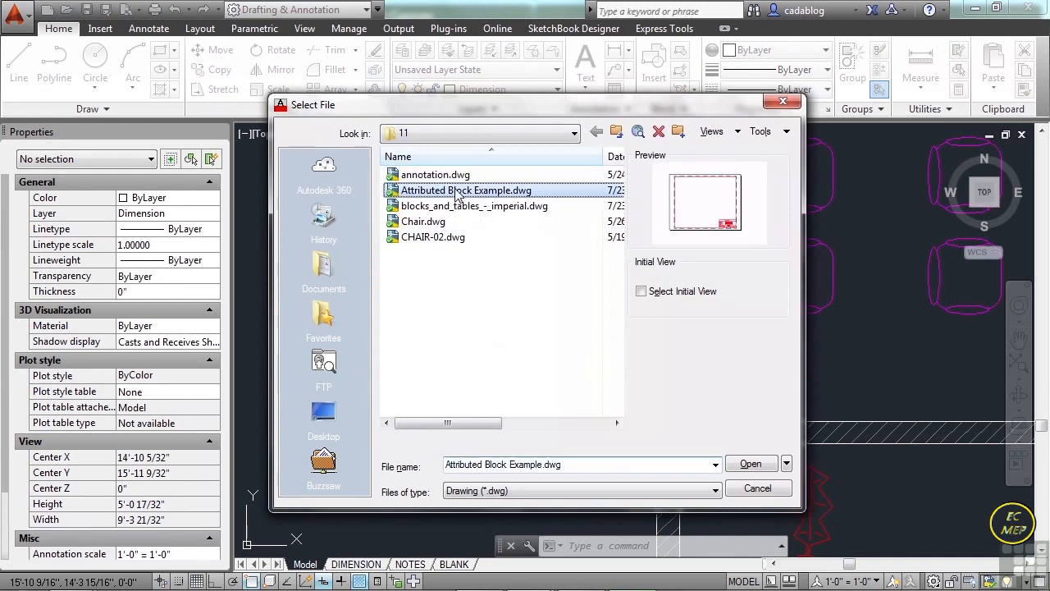
{"action": "left_click", "coordinate": [751, 465]}
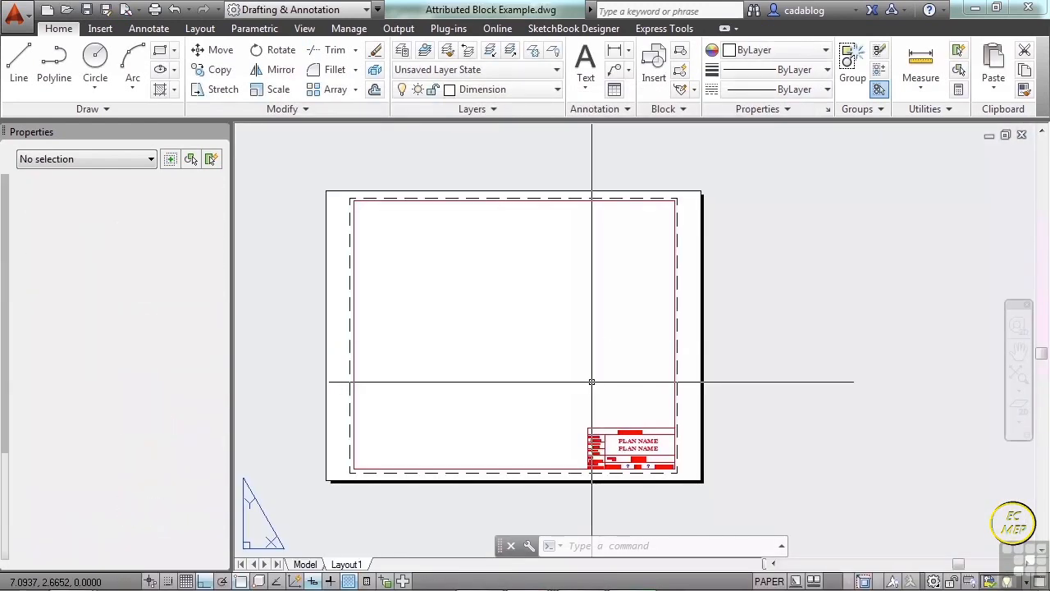
Explode the TITLE-BLOCK block in the sheet's lower corner.
{"action": "scroll", "coordinate": [574, 370], "scroll_direction": "up", "scroll_amount": 8}
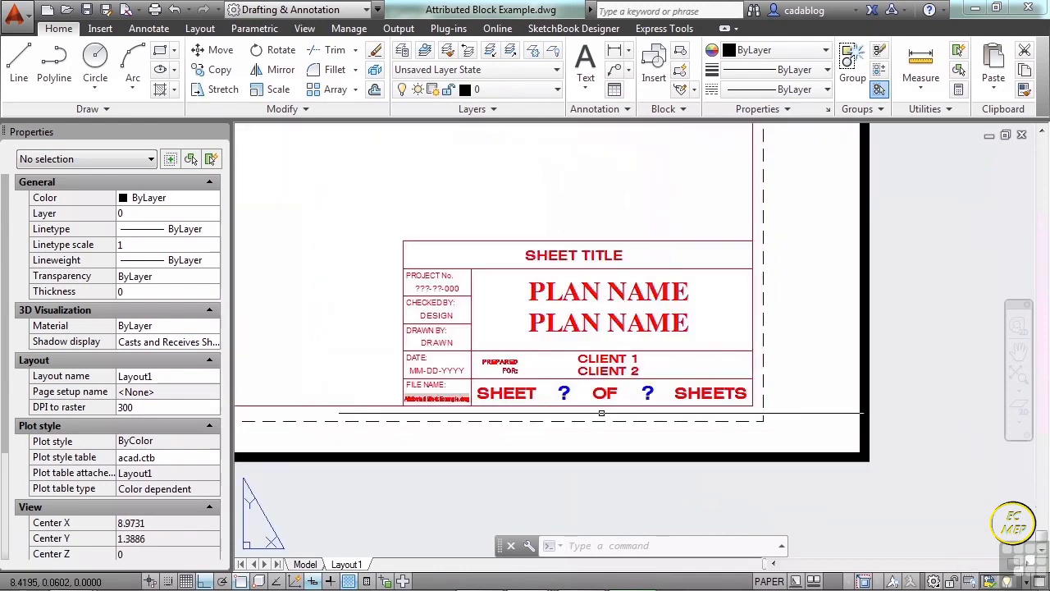
{"action": "left_click", "coordinate": [554, 295]}
{"action": "scroll", "coordinate": [579, 324], "scroll_direction": "down", "scroll_amount": 3}
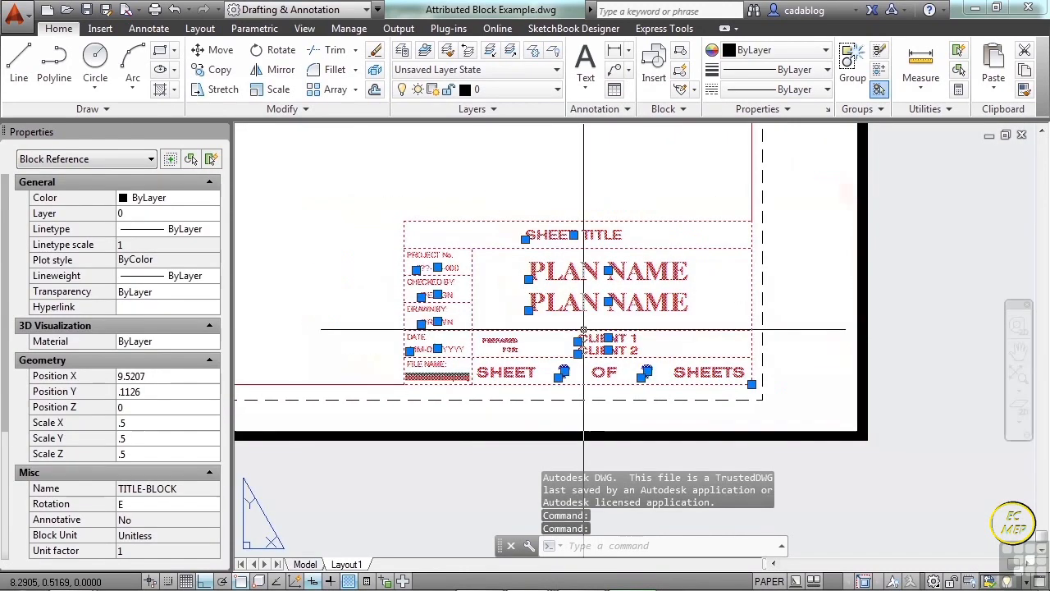
{"action": "key", "text": "Escape"}
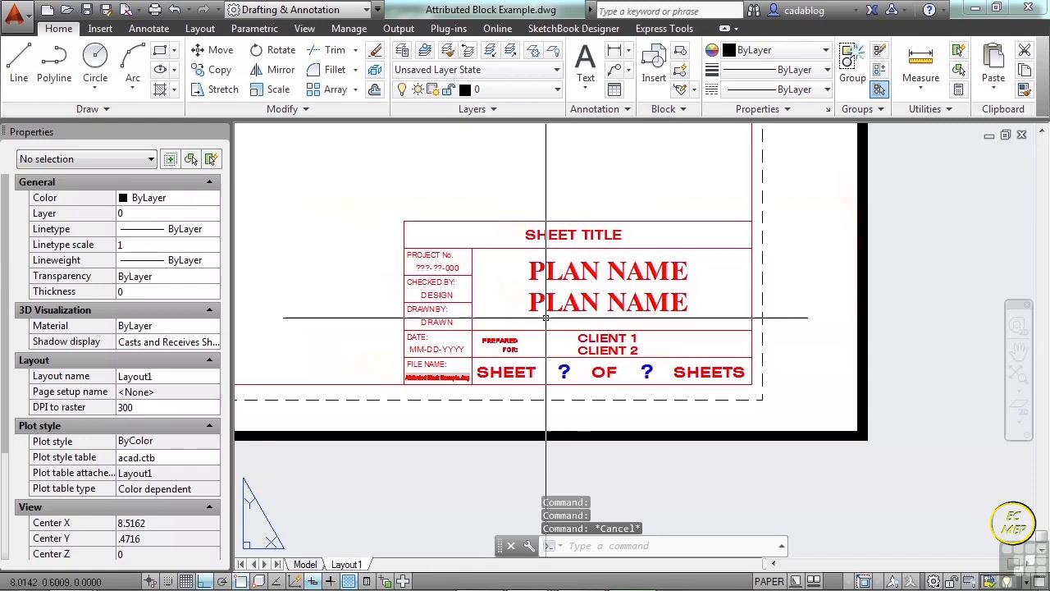
{"action": "type", "text": "x"}
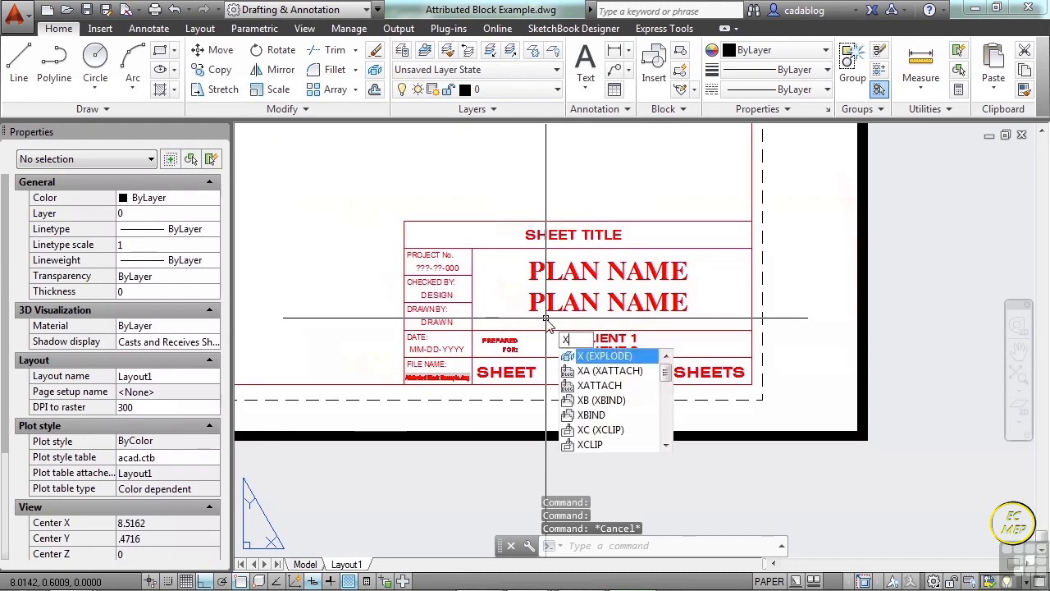
{"action": "key", "text": "Return"}
{"action": "left_click", "coordinate": [541, 331]}
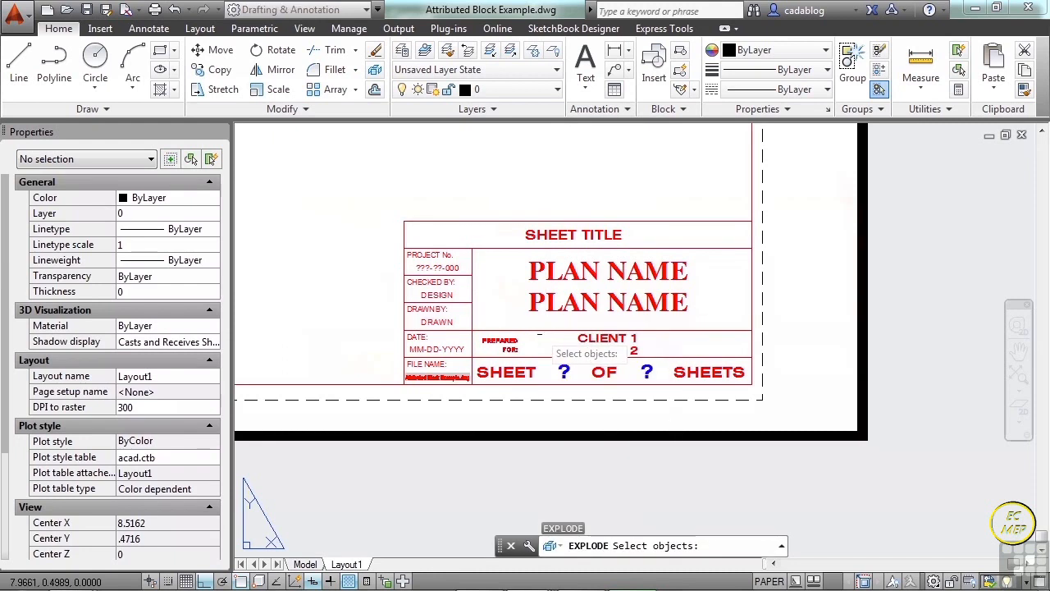
{"action": "key", "text": "Return"}
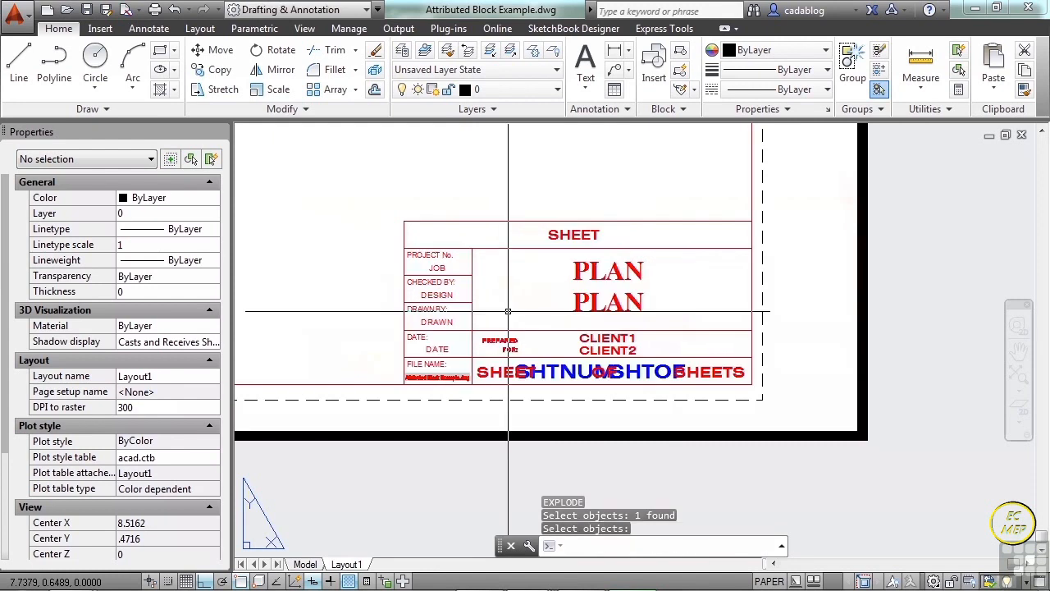
Examine the tag, prompt and default of the JOB attribute definition under PROJECT No., leaving them as they are.
{"action": "scroll", "coordinate": [456, 374], "scroll_direction": "up", "scroll_amount": 2}
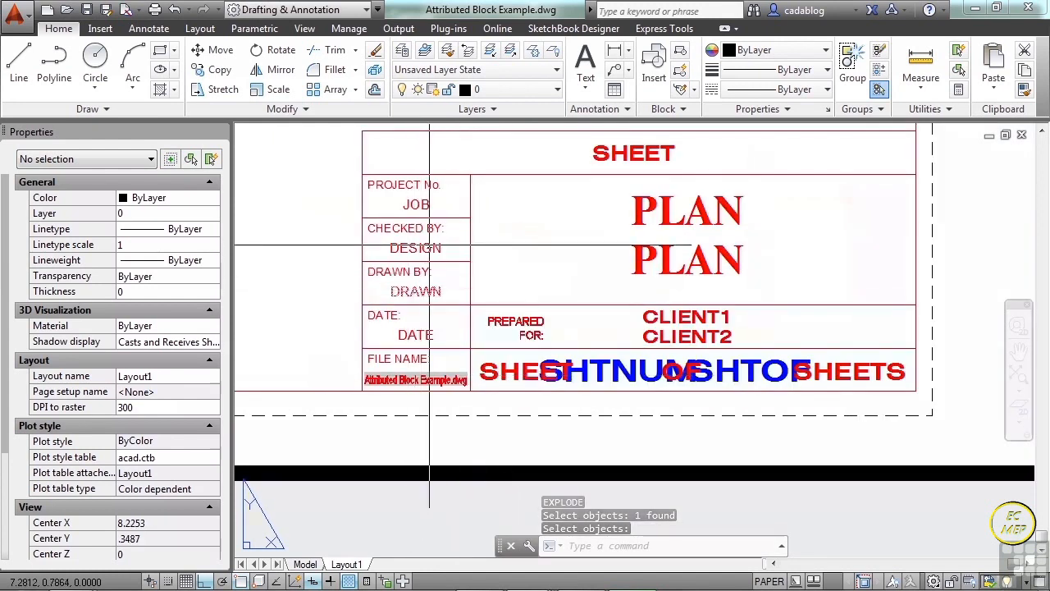
{"action": "double_click", "coordinate": [422, 202]}
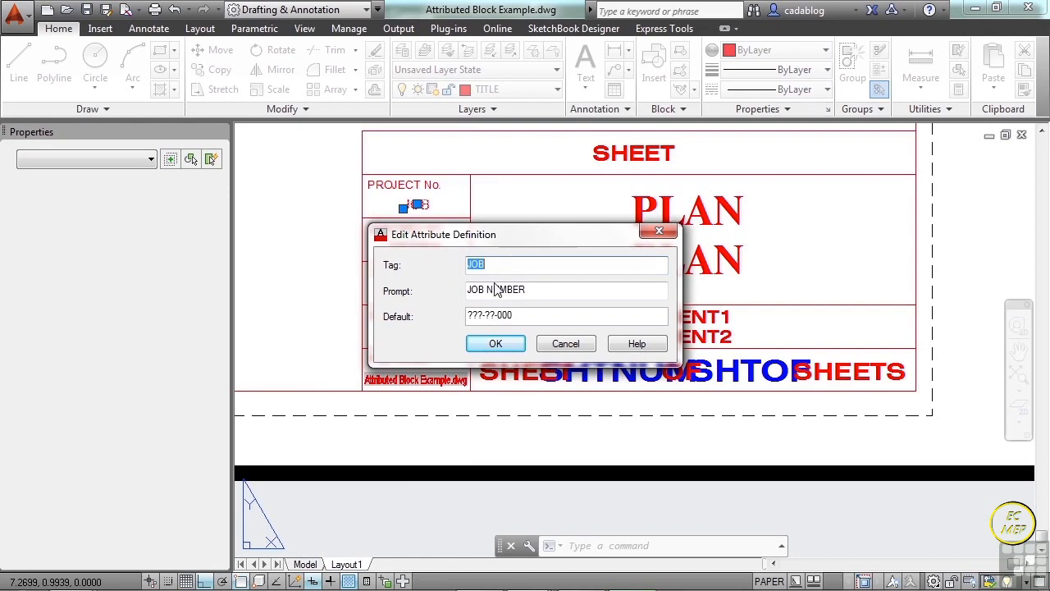
{"action": "left_click", "coordinate": [510, 317]}
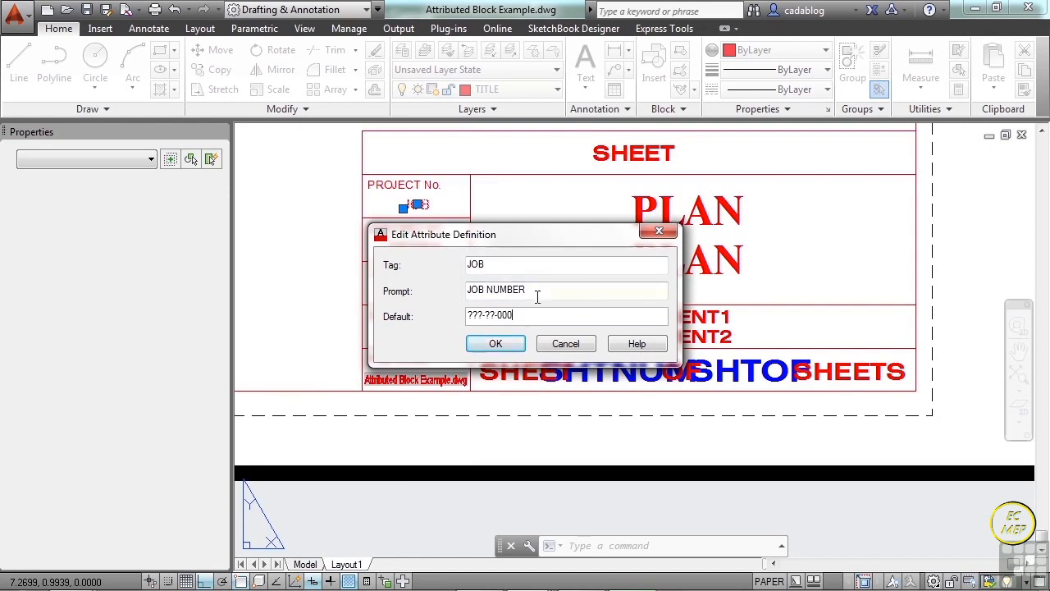
{"action": "left_click", "coordinate": [566, 345]}
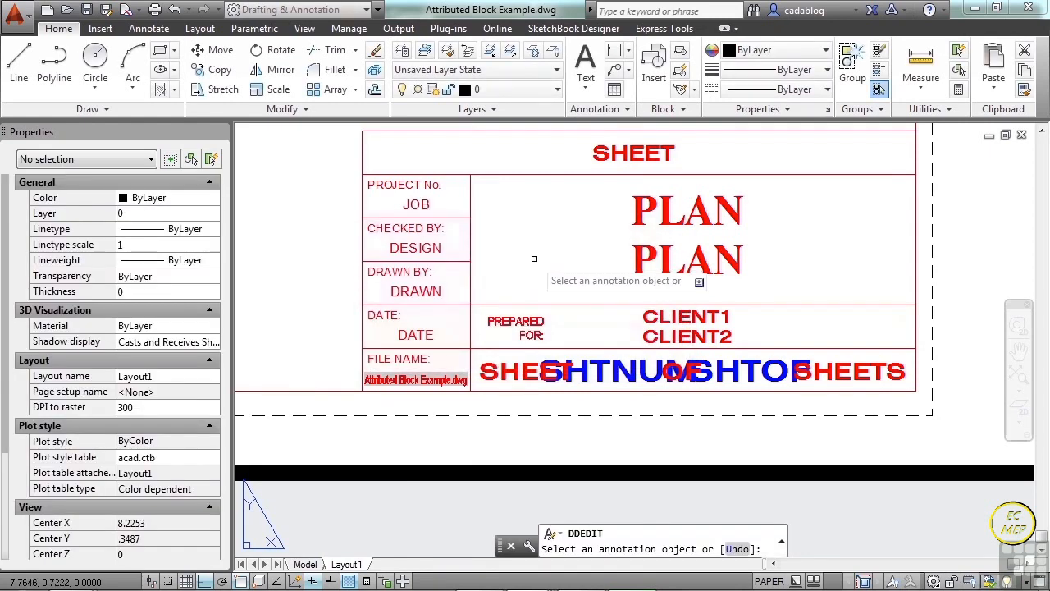
{"action": "key", "text": "Escape"}
{"action": "scroll", "coordinate": [532, 257], "scroll_direction": "down", "scroll_amount": 2}
{"action": "key", "text": "Escape"}
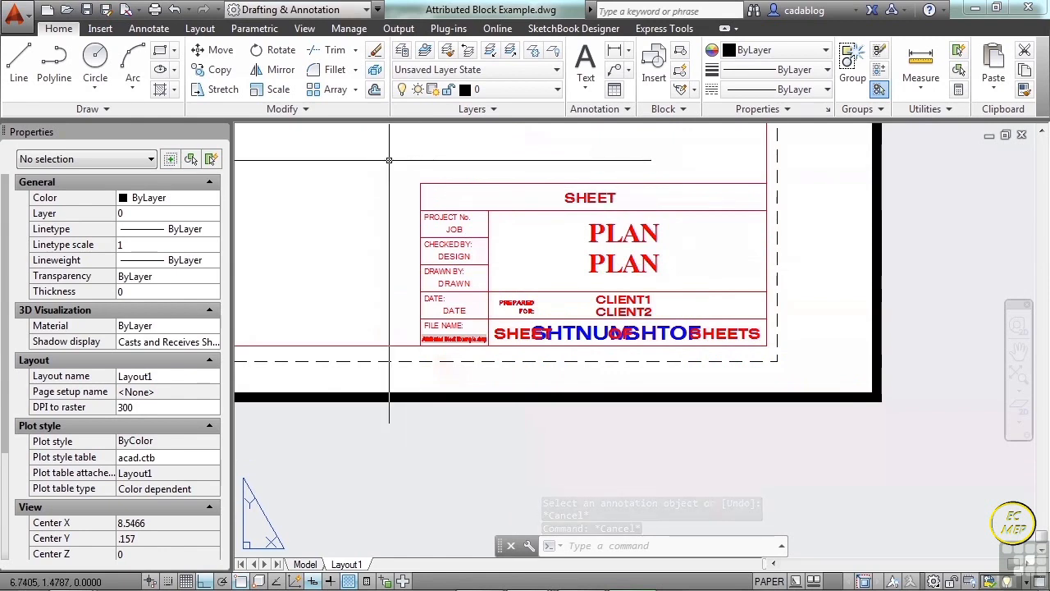
Undo everything back to the freshly opened drawing, including the explode of the title block.
{"action": "key", "text": "ctrl+z"}
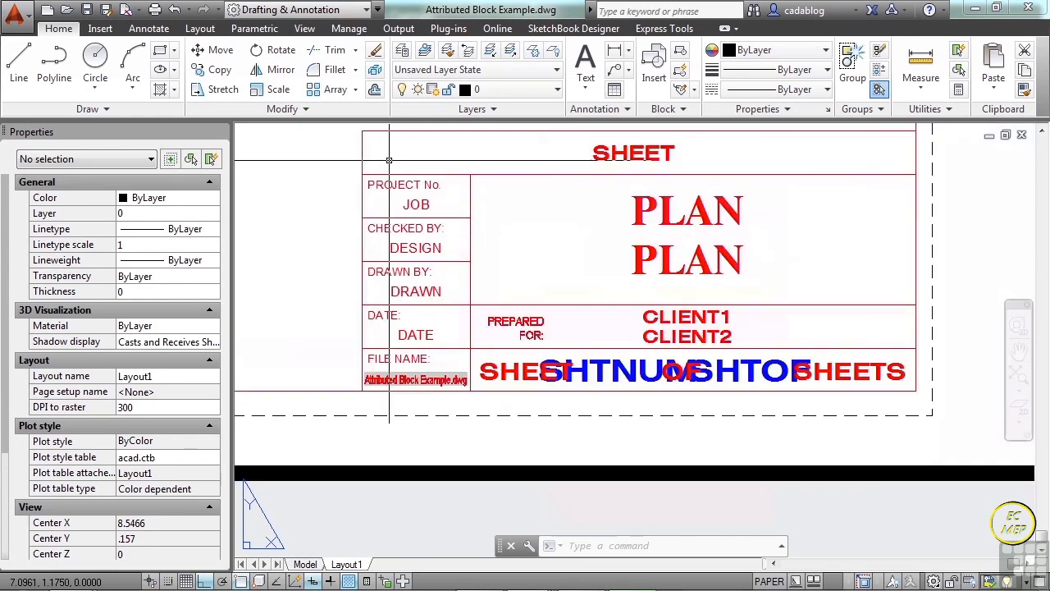
{"action": "key", "text": "ctrl+z"}
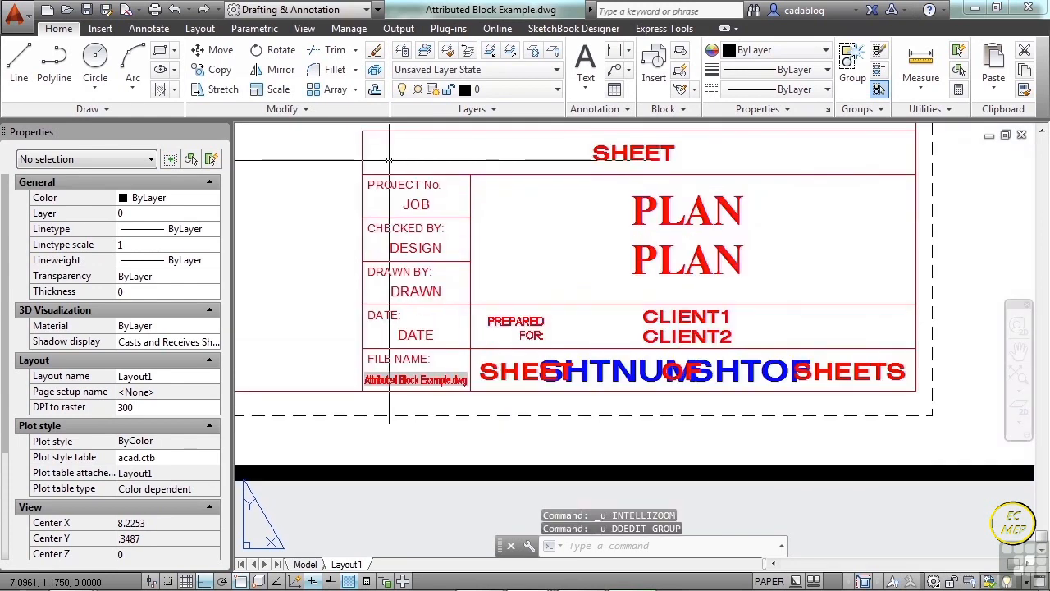
{"action": "key", "text": "ctrl+z"}
{"action": "key", "text": "ctrl+z"}
{"action": "key", "text": "ctrl+z"}
{"action": "key", "text": "ctrl+z"}
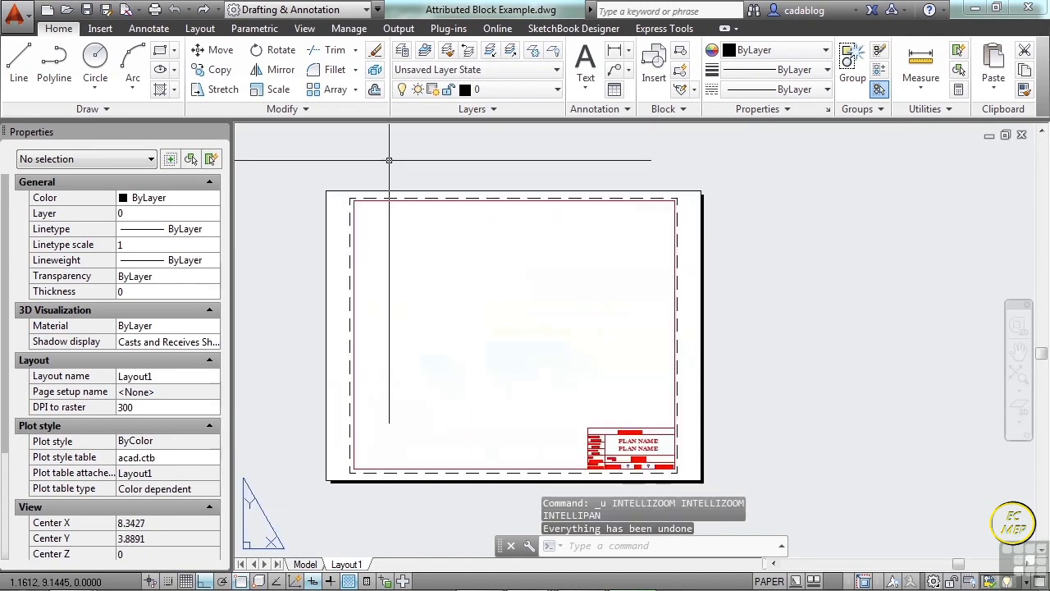
Set the title block's JOB attribute value to "something" and its DESIGN attribute value to "special".
{"action": "scroll", "coordinate": [487, 244], "scroll_direction": "up", "scroll_amount": 5}
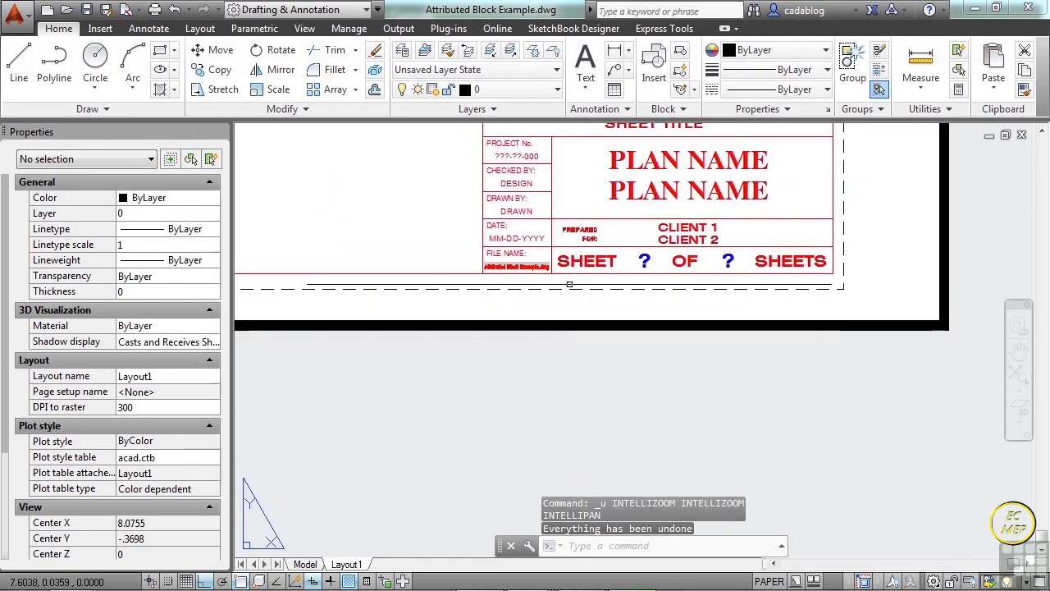
{"action": "left_click", "coordinate": [629, 188]}
{"action": "middle_click_drag", "start_coordinate": [547, 196], "coordinate": [525, 355]}
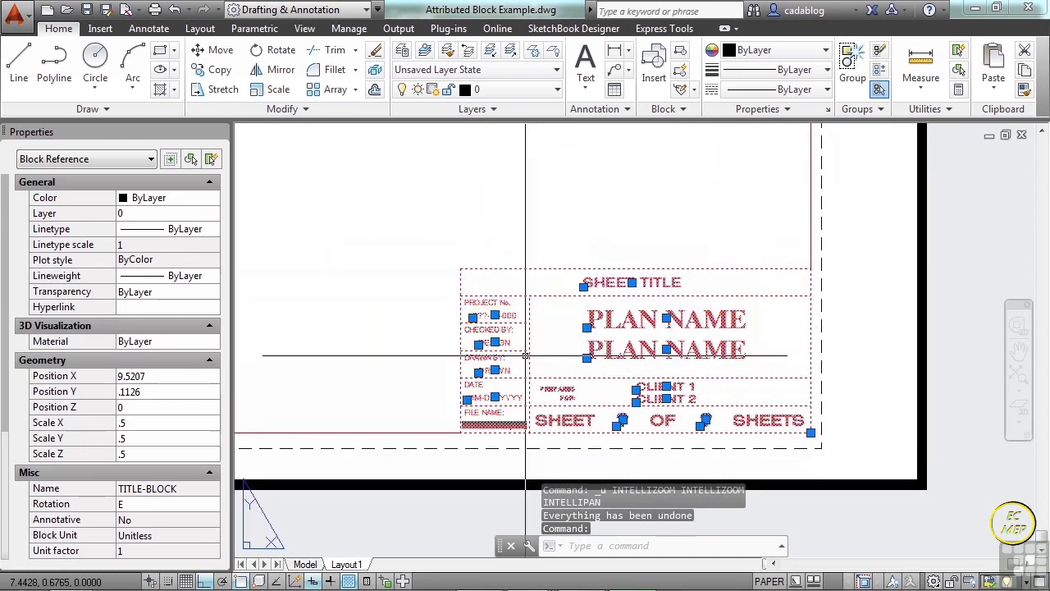
{"action": "key", "text": "Escape"}
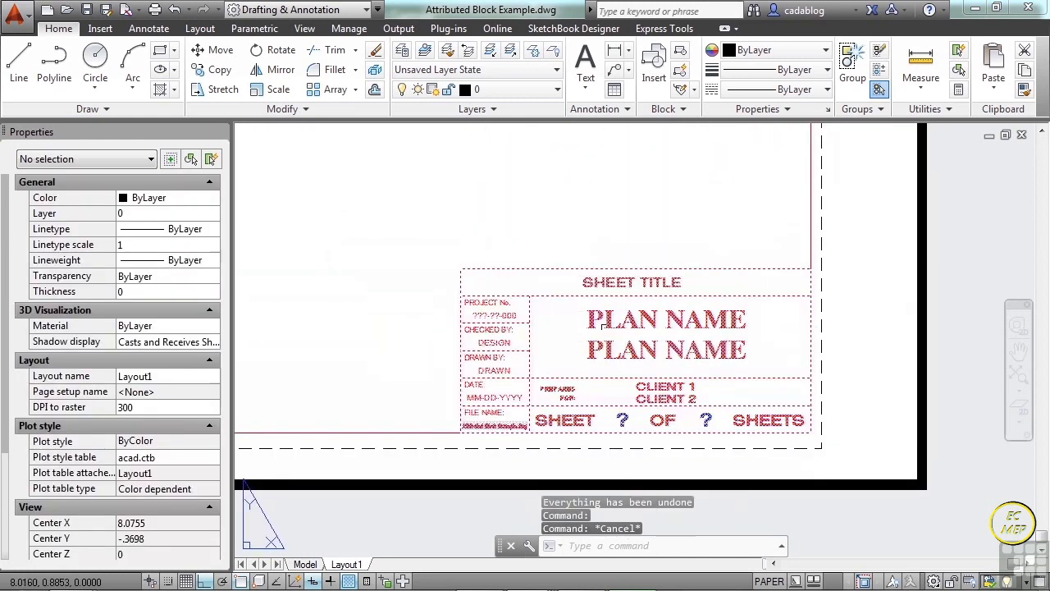
{"action": "scroll", "coordinate": [552, 357], "scroll_direction": "up", "scroll_amount": 2}
{"action": "left_click", "coordinate": [484, 286]}
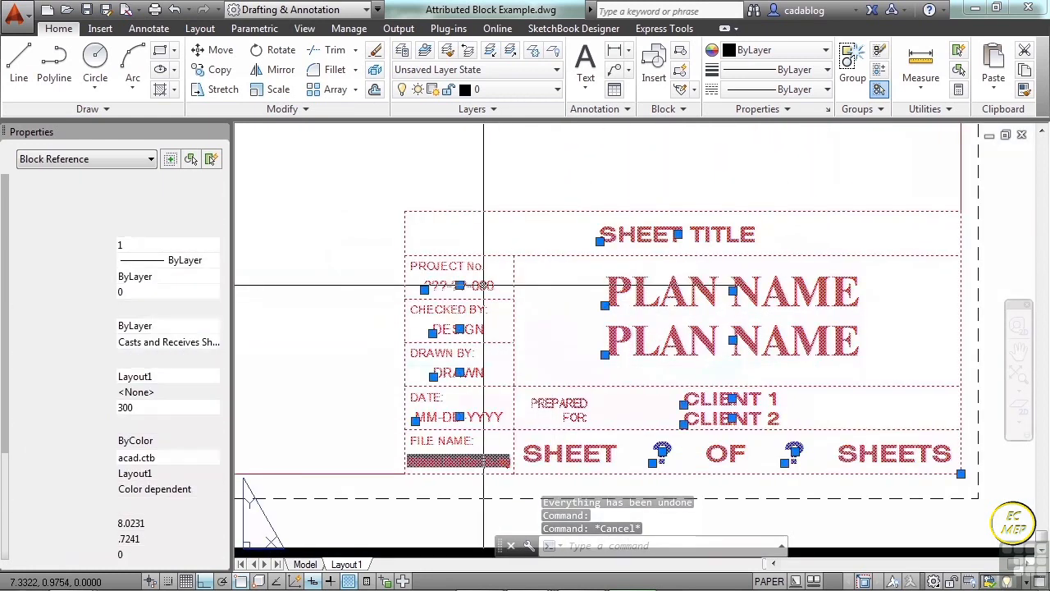
{"action": "double_click", "coordinate": [483, 285]}
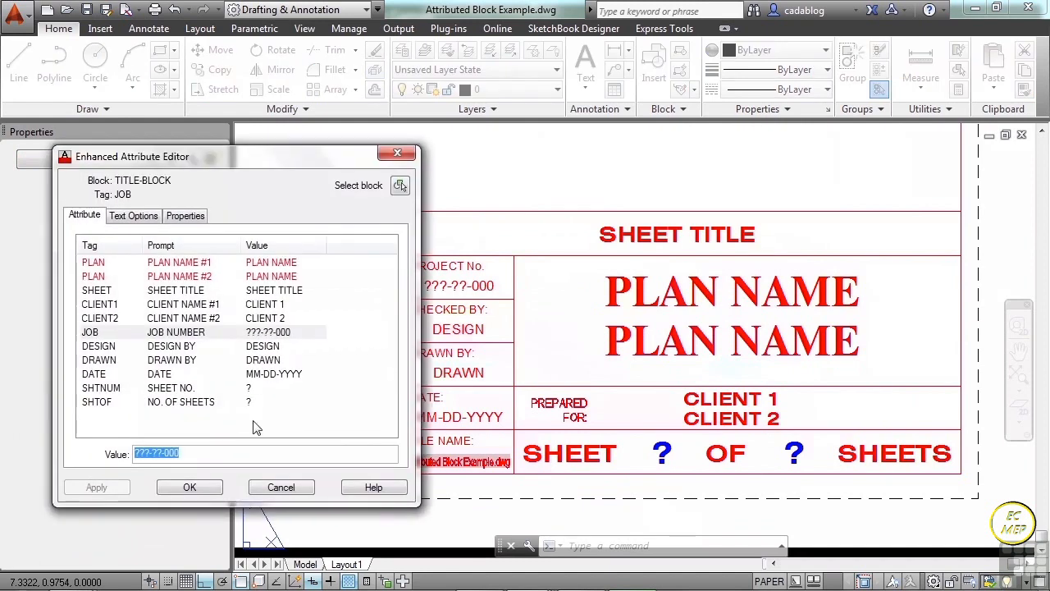
{"action": "type", "text": "something"}
{"action": "key", "text": "Return"}
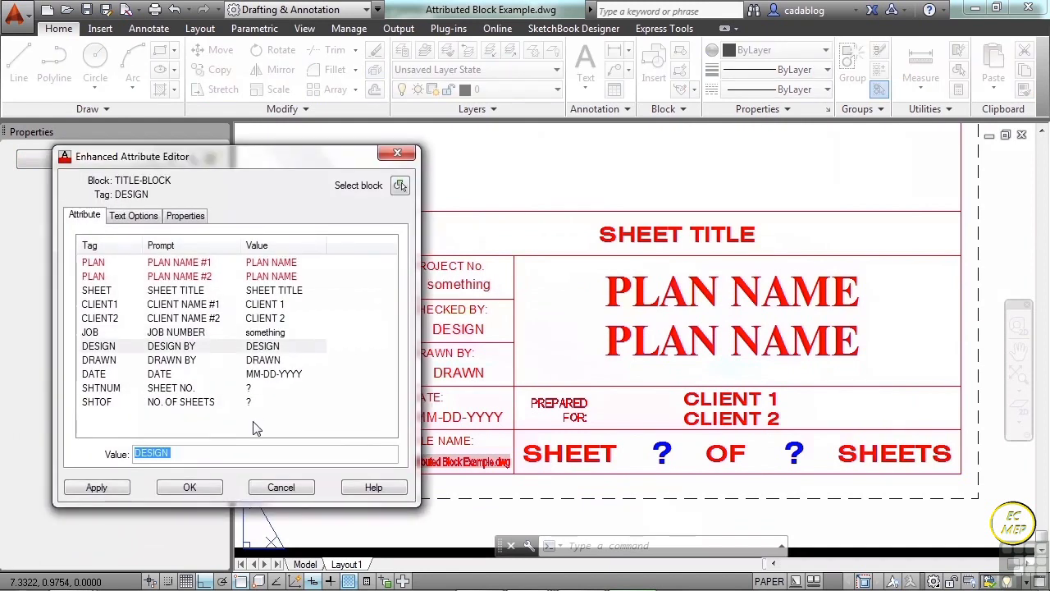
{"action": "type", "text": "special"}
{"action": "left_click", "coordinate": [189, 487]}
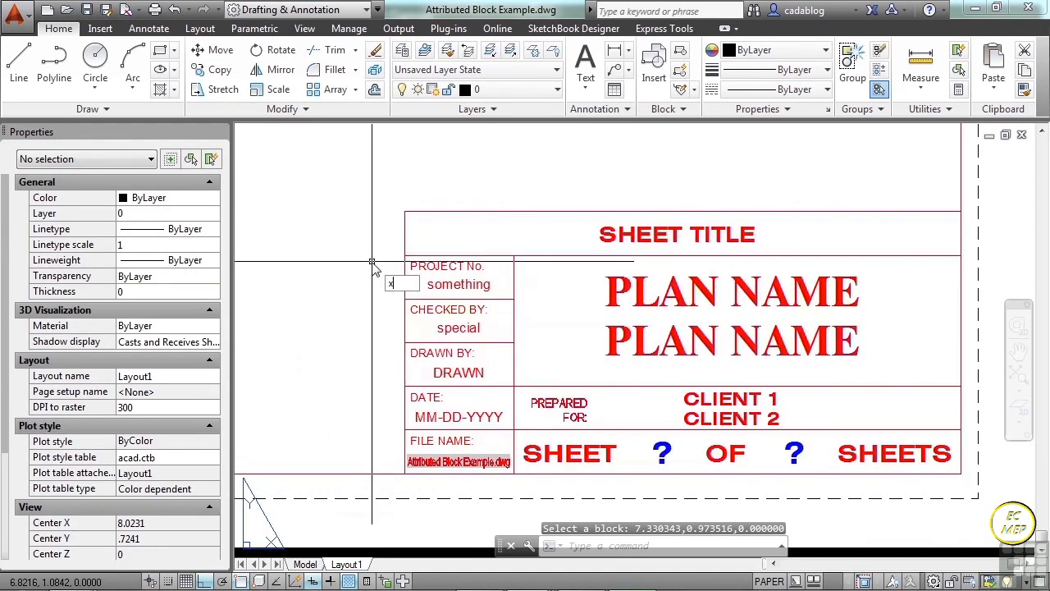
Explode the title block with its filled-in attribute values, and undo the explode.
{"action": "key", "text": "Return"}
{"action": "left_click", "coordinate": [415, 263]}
{"action": "key", "text": "Return"}
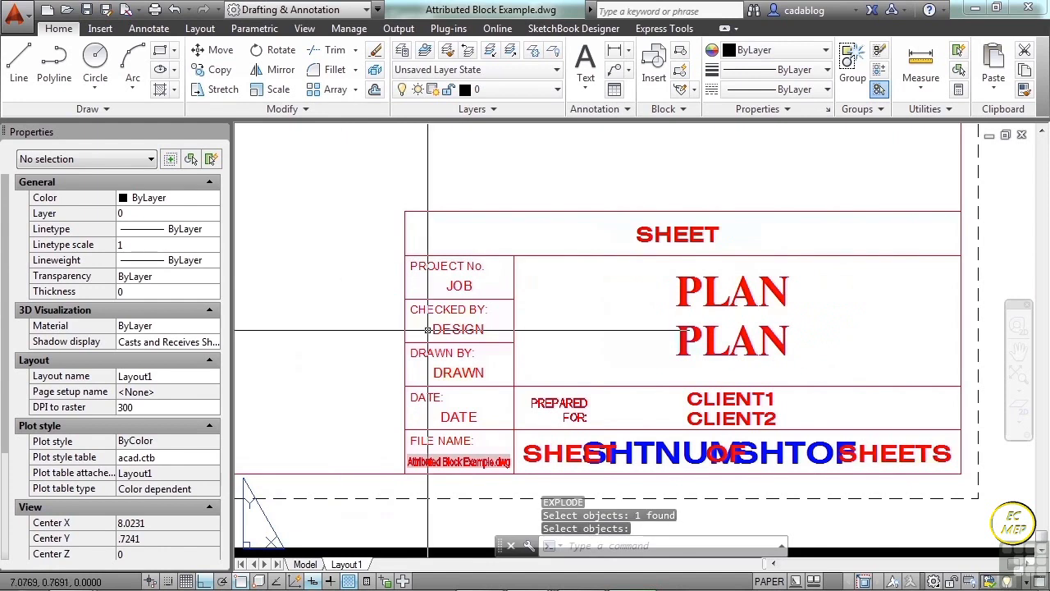
{"action": "key", "text": "ctrl+z"}
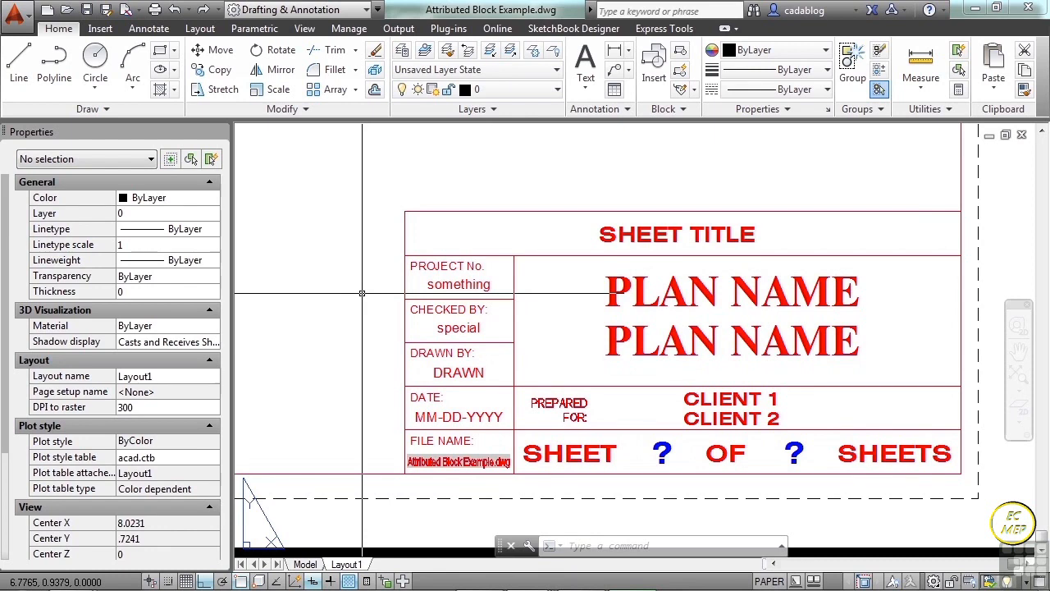
Burst the title block so its filled-in attribute values become plain text.
{"action": "key", "text": "Return"}
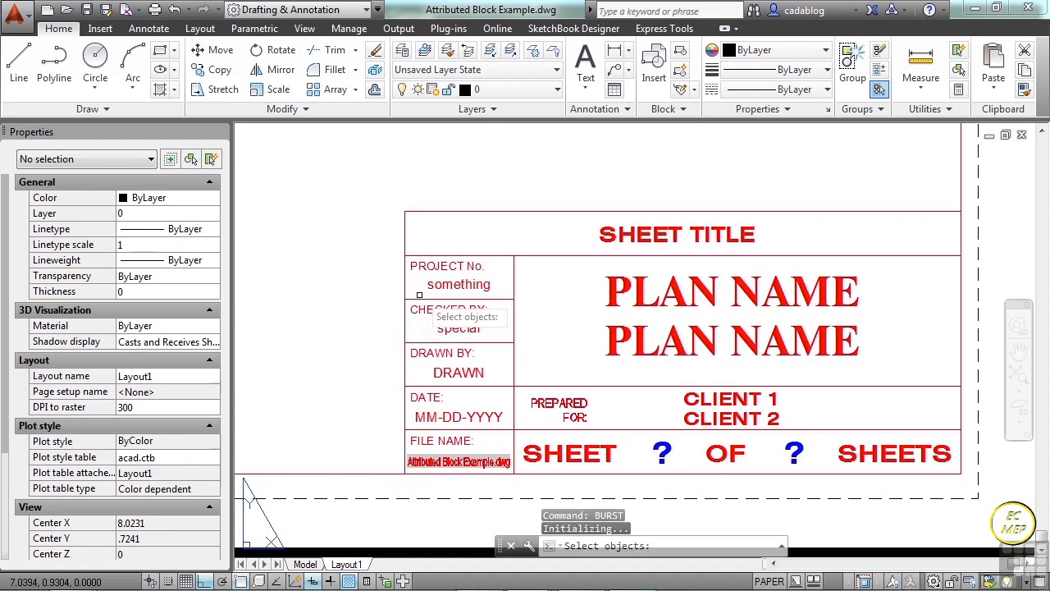
{"action": "left_click", "coordinate": [419, 294]}
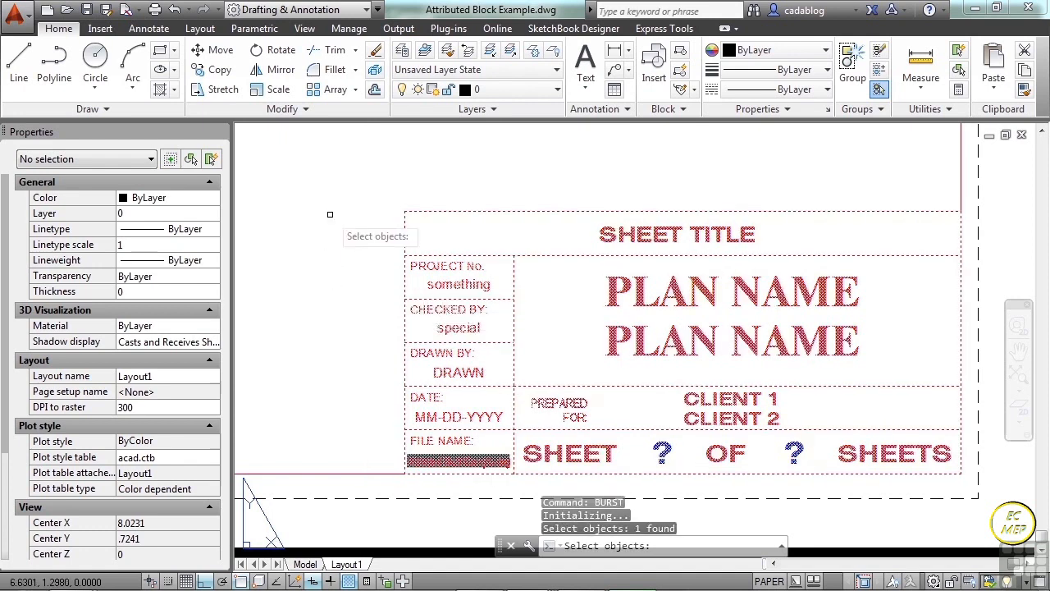
{"action": "key", "text": "Return"}
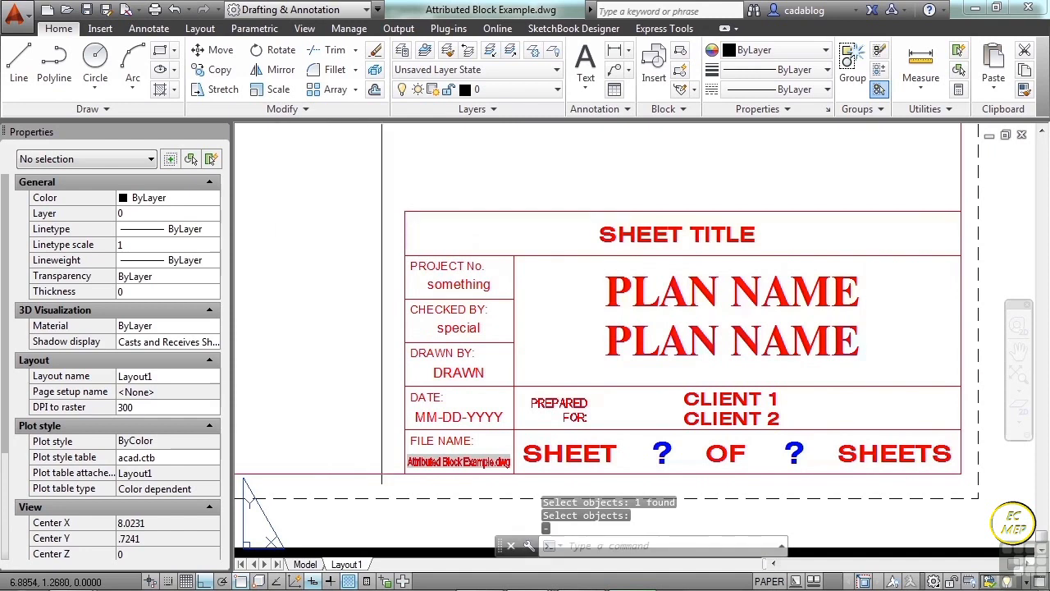
Inspect the title block's upper border line and the SHEET TITLE text as separate objects, closing the text editor without editing.
{"action": "left_click", "coordinate": [429, 213]}
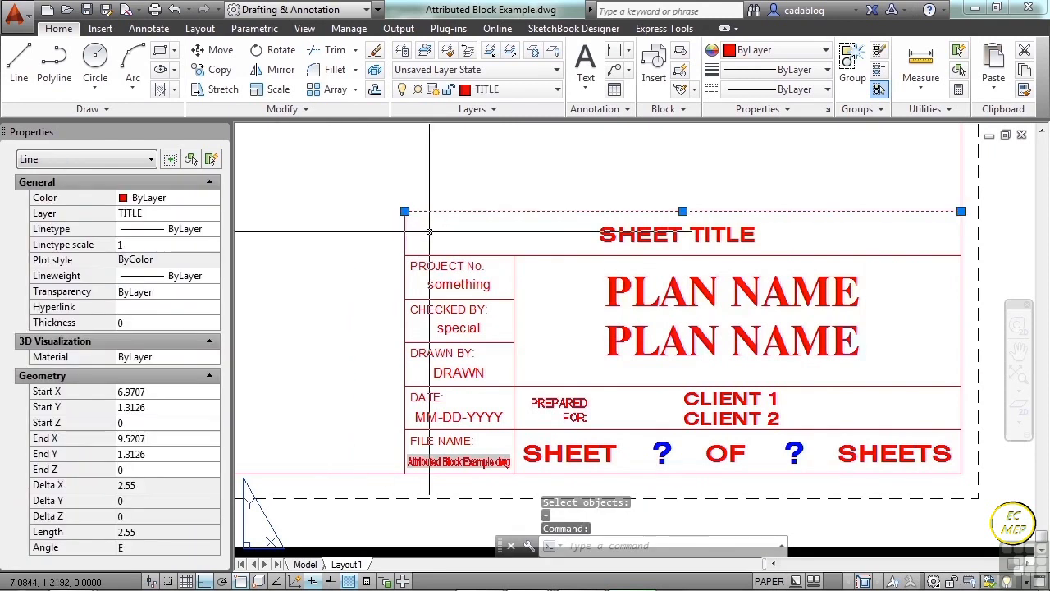
{"action": "key", "text": "Escape"}
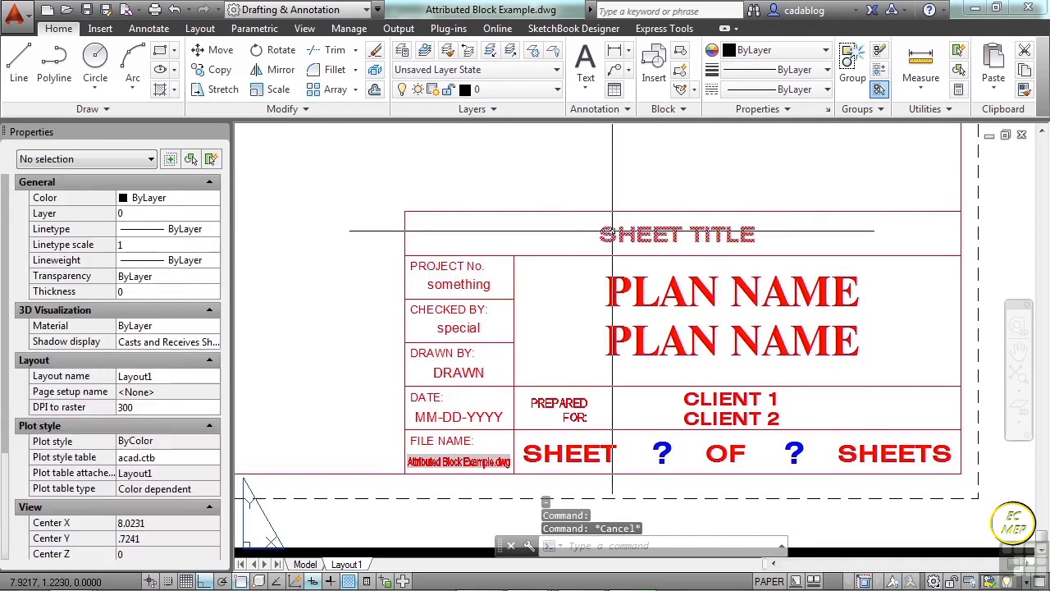
{"action": "left_click", "coordinate": [656, 233]}
{"action": "double_click", "coordinate": [657, 234]}
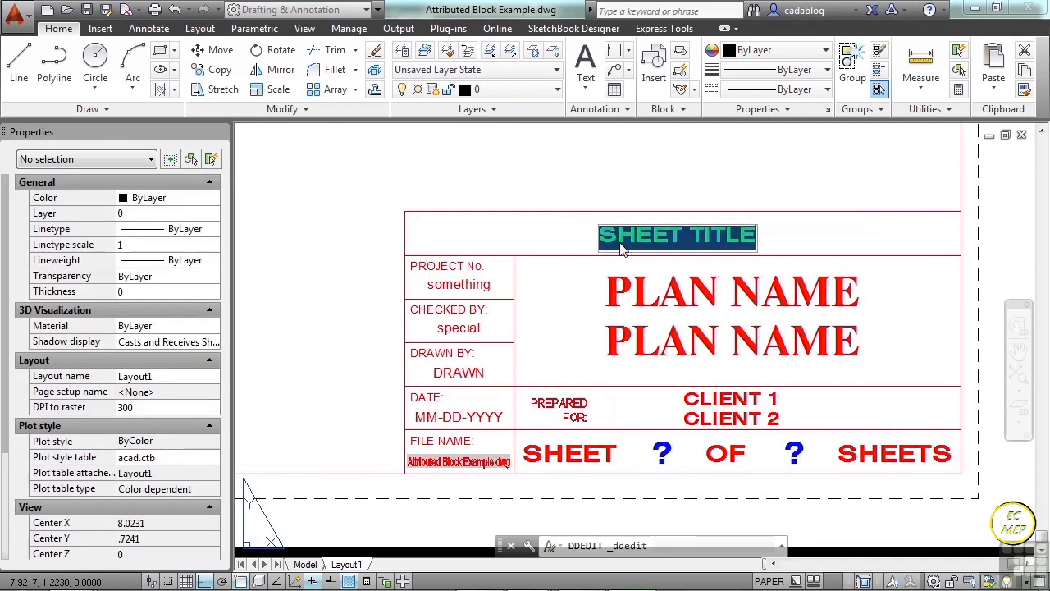
{"action": "key", "text": "Escape"}
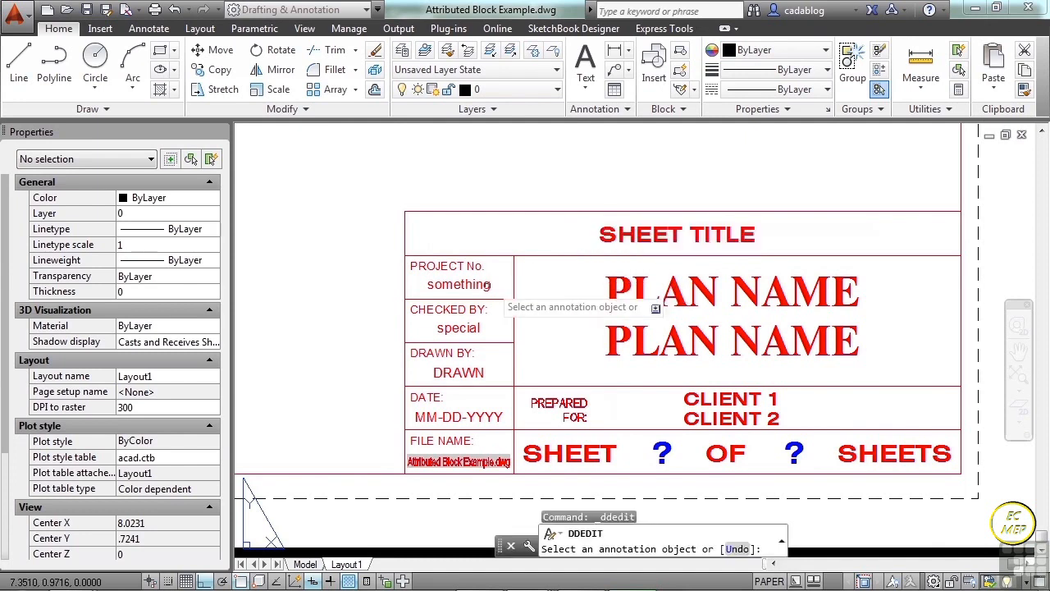
{"action": "key", "text": "Escape"}
Inspect the "something" text under PROJECT No. in the text editor and close it without editing.
{"action": "scroll", "coordinate": [428, 303], "scroll_direction": "up", "scroll_amount": 4}
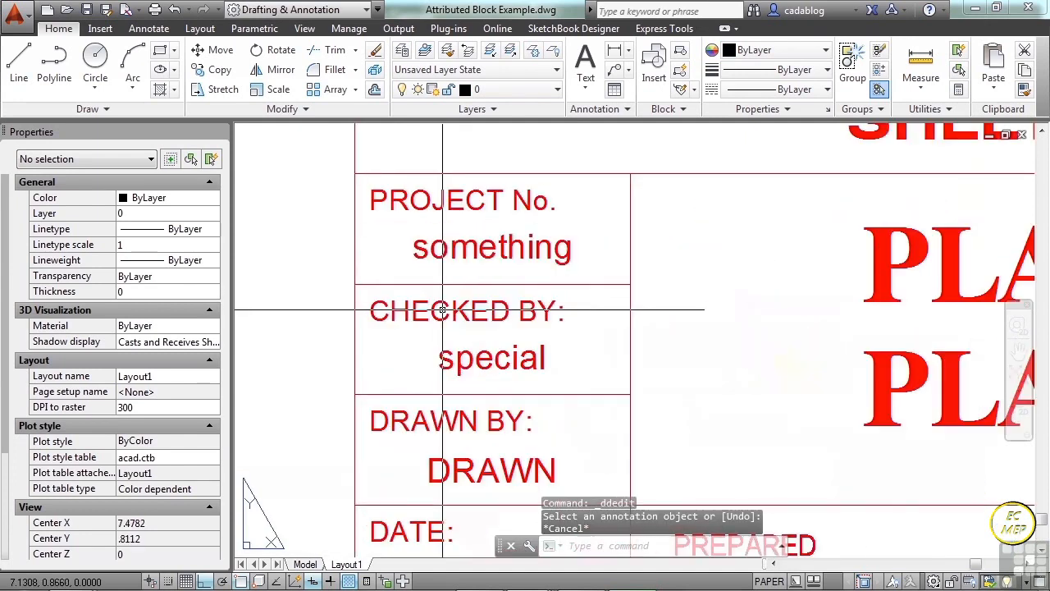
{"action": "left_click", "coordinate": [464, 250]}
{"action": "double_click", "coordinate": [464, 249]}
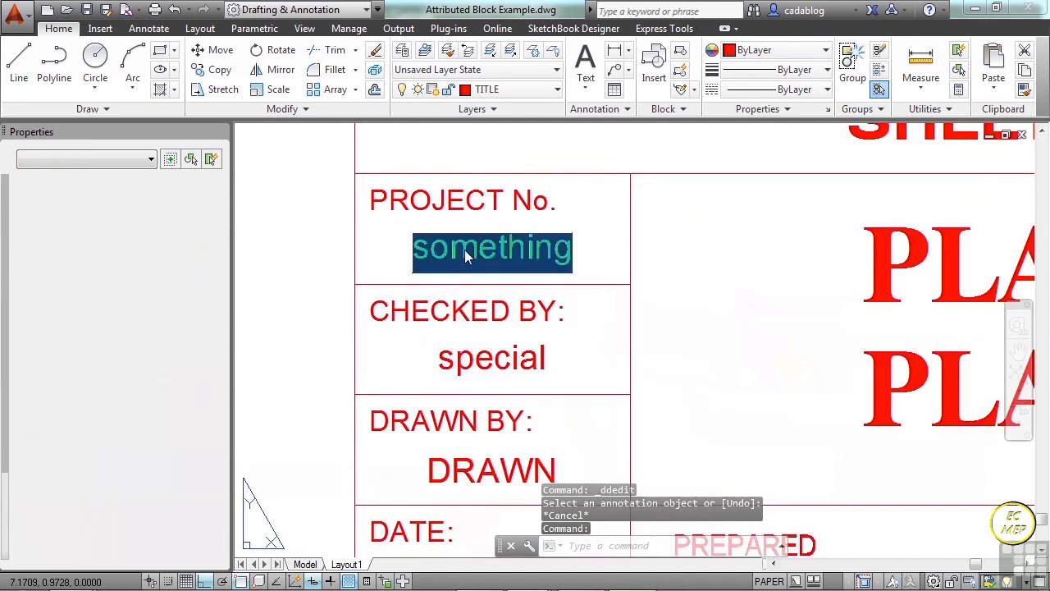
{"action": "key", "text": "Return"}
{"action": "key", "text": "Return"}
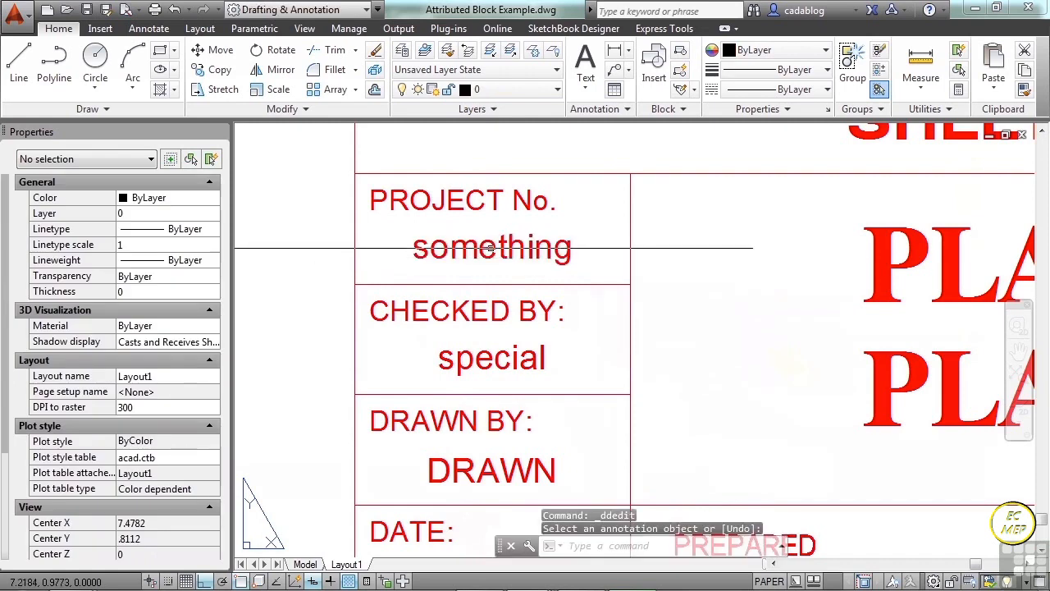
{"action": "scroll", "coordinate": [443, 243], "scroll_direction": "down", "scroll_amount": 6}
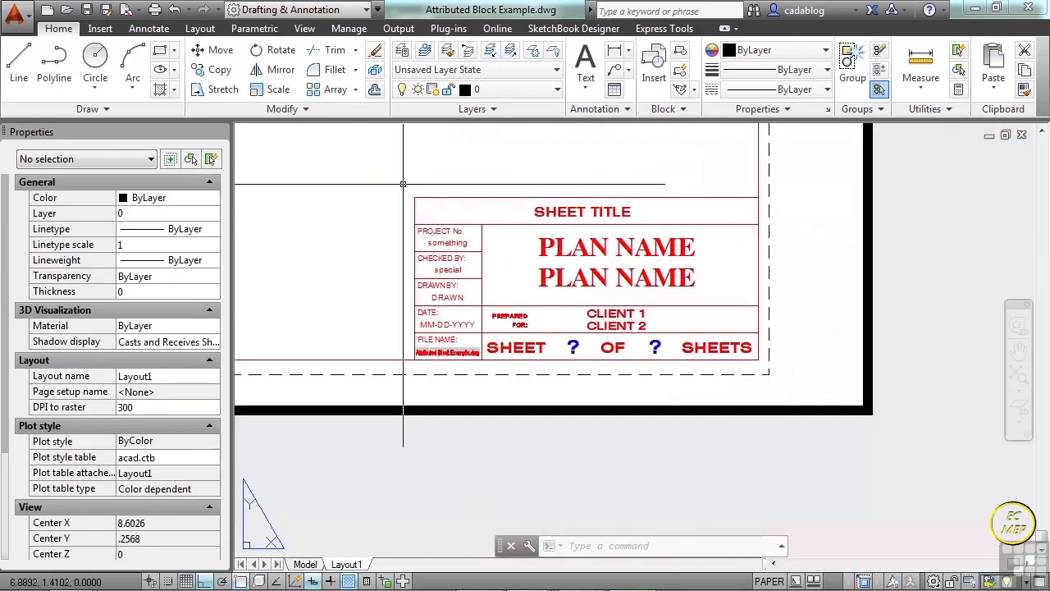
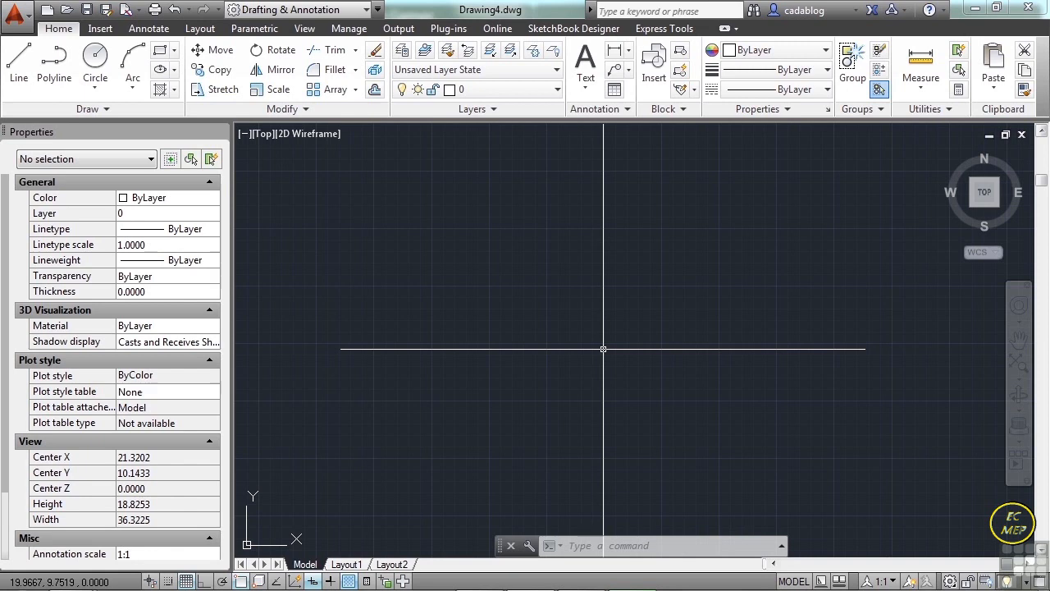
Open the drawing annotation.dwg and switch to model space.
{"action": "type", "text": "open"}
{"action": "key", "text": "Return"}
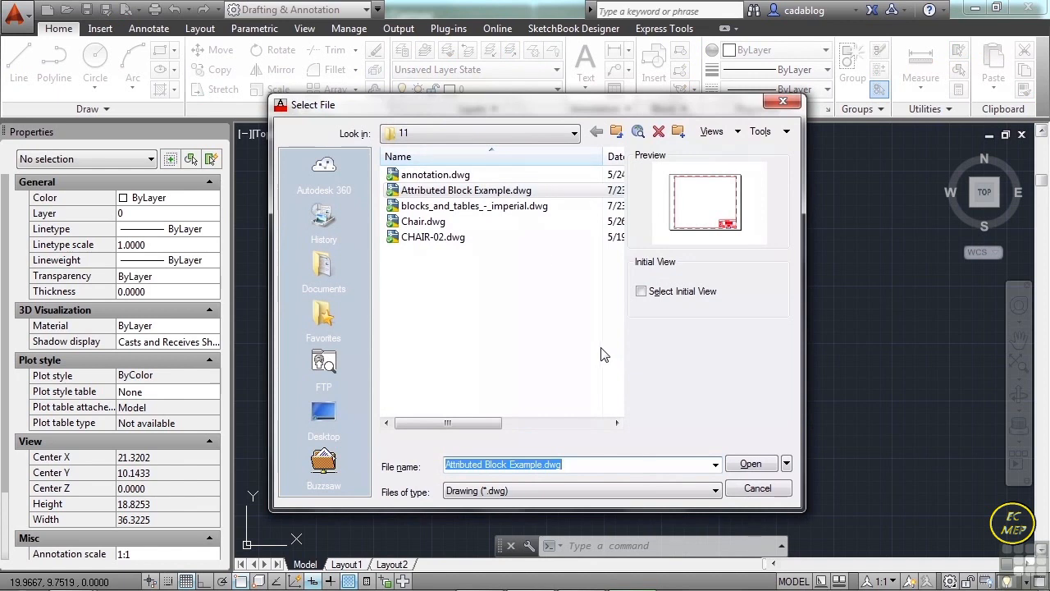
{"action": "left_click", "coordinate": [533, 175]}
{"action": "left_click", "coordinate": [750, 463]}
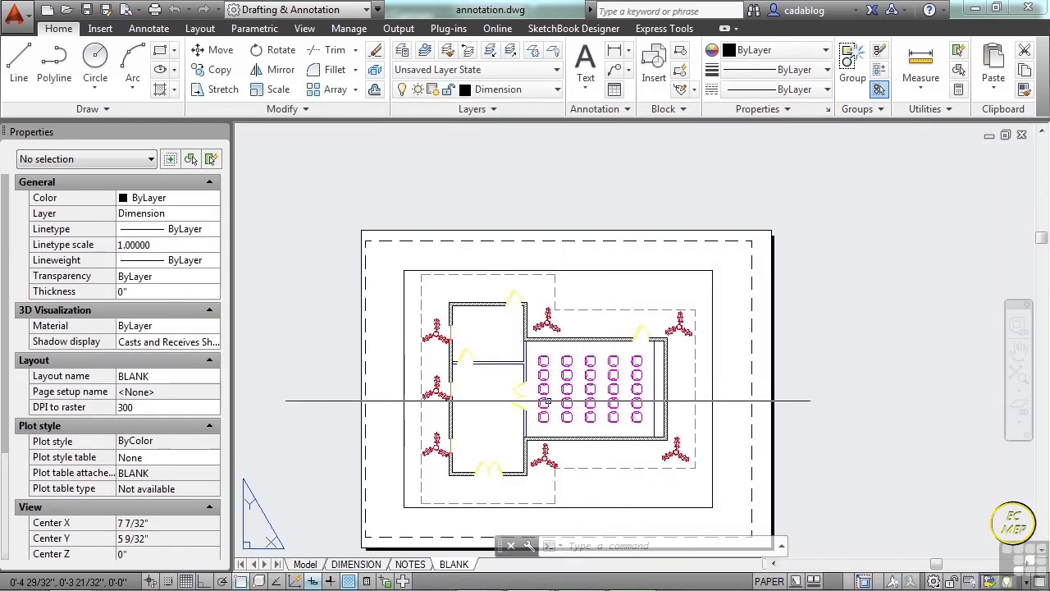
{"action": "middle_click_drag", "start_coordinate": [562, 387], "coordinate": [563, 345]}
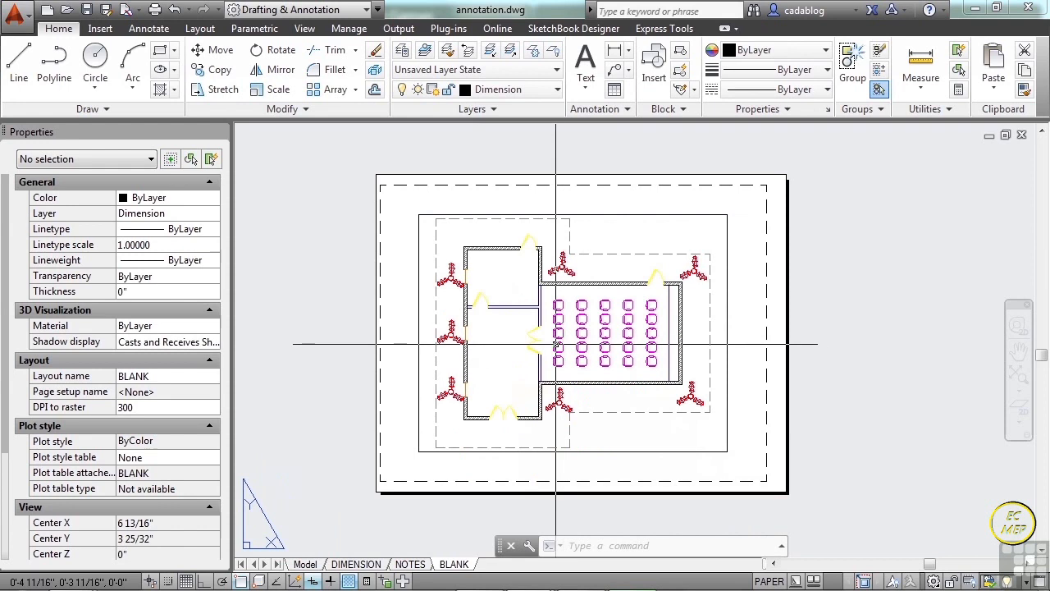
{"action": "left_click", "coordinate": [310, 564]}
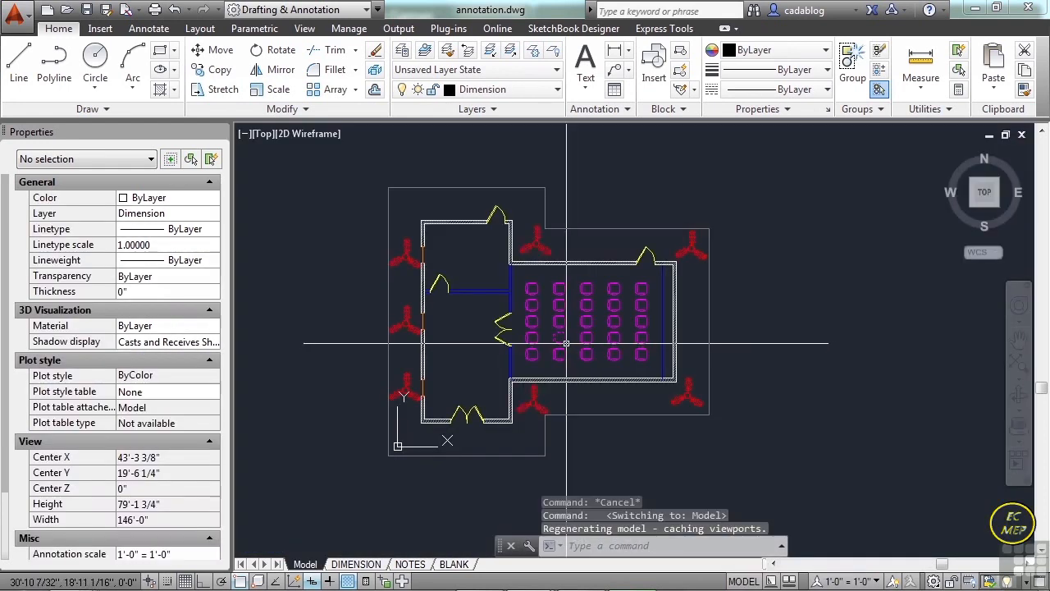
Inspect a chair, the right leaf of the lower double door and a lower-left window as block references, clearing each selection.
{"action": "scroll", "coordinate": [548, 358], "scroll_direction": "up", "scroll_amount": 4}
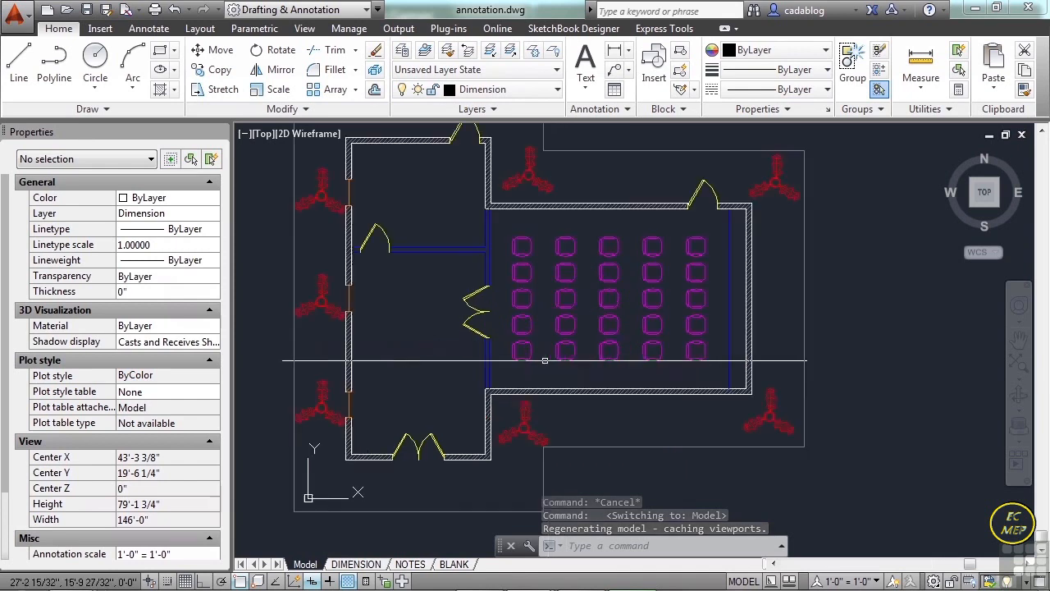
{"action": "left_click", "coordinate": [520, 357]}
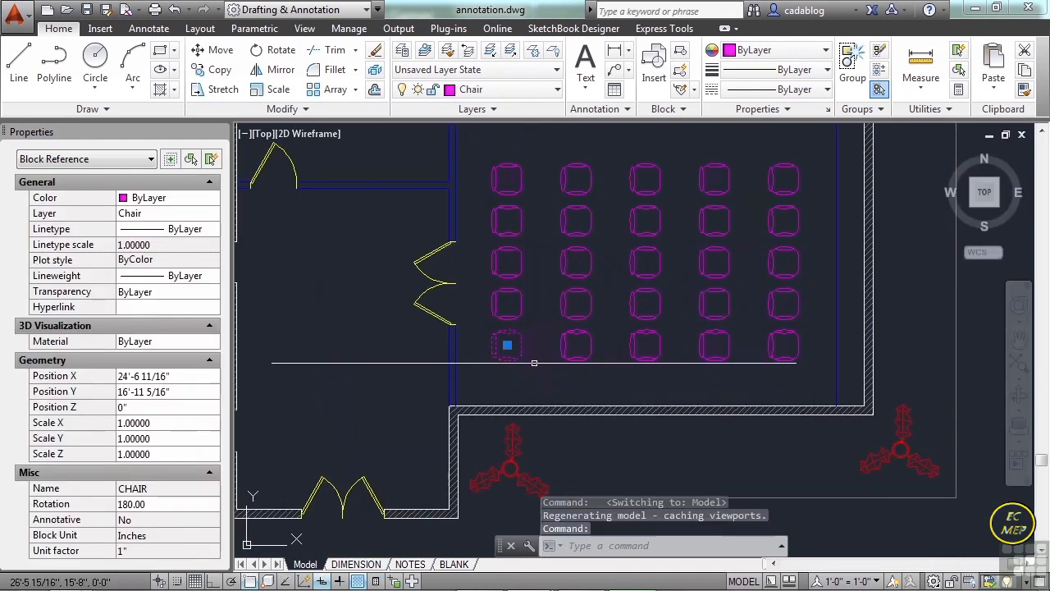
{"action": "key", "text": "Escape"}
{"action": "key", "text": "Escape"}
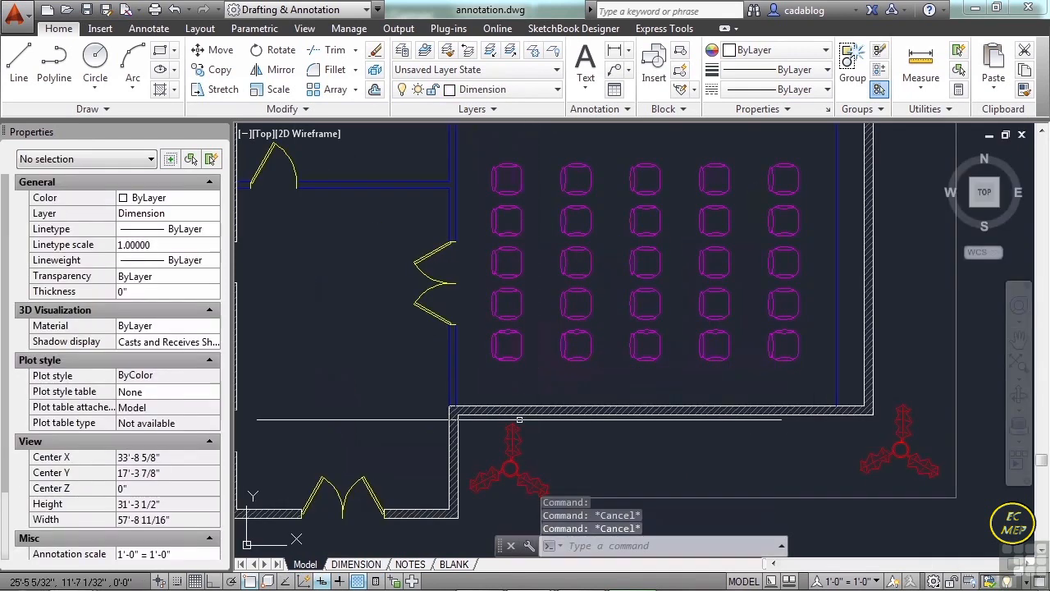
{"action": "middle_click_drag", "start_coordinate": [497, 384], "coordinate": [554, 386]}
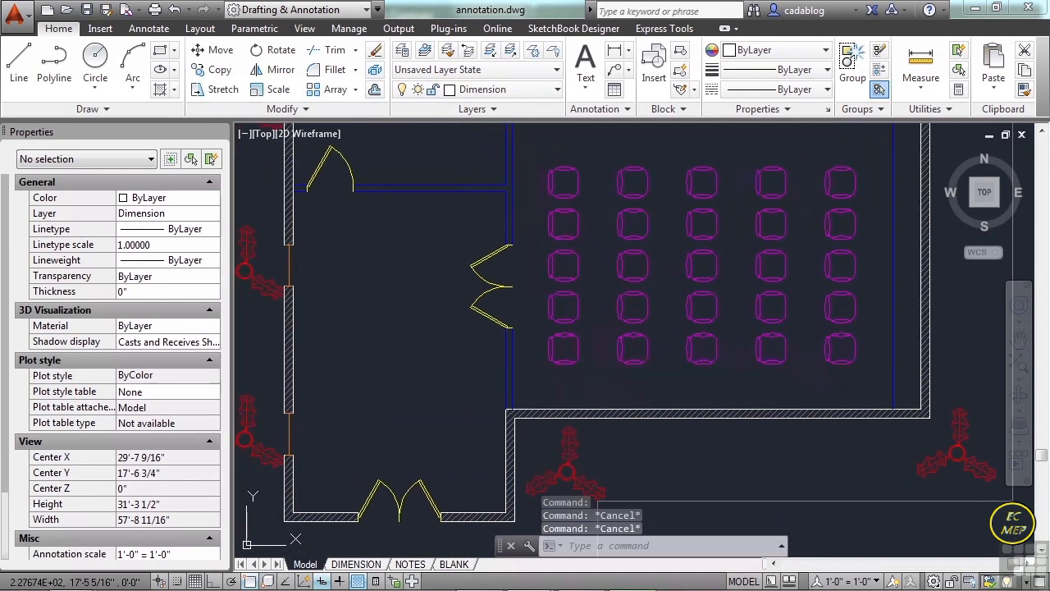
{"action": "left_click", "coordinate": [414, 484]}
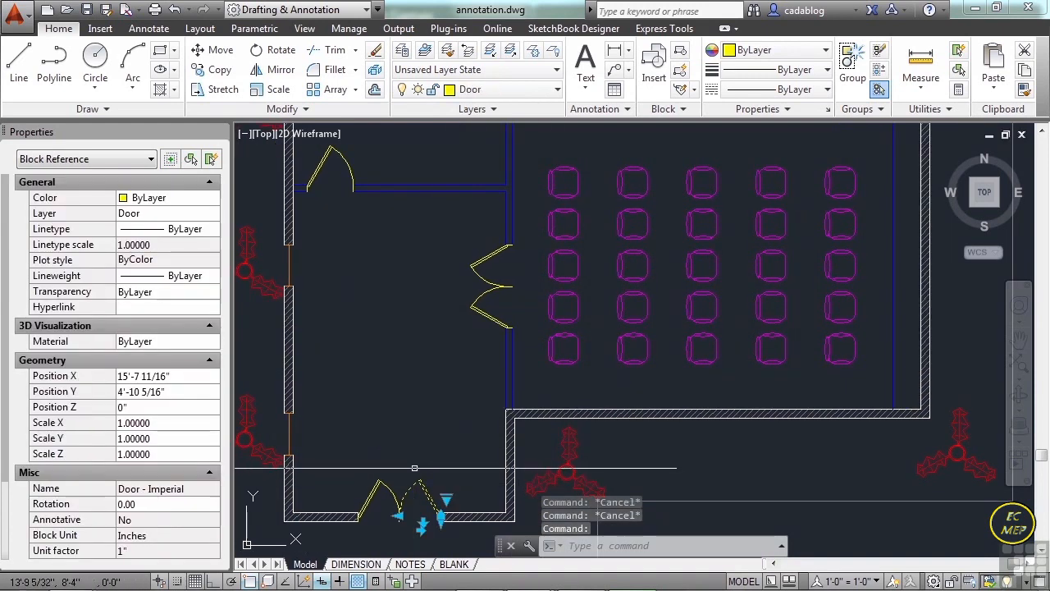
{"action": "key", "text": "Escape"}
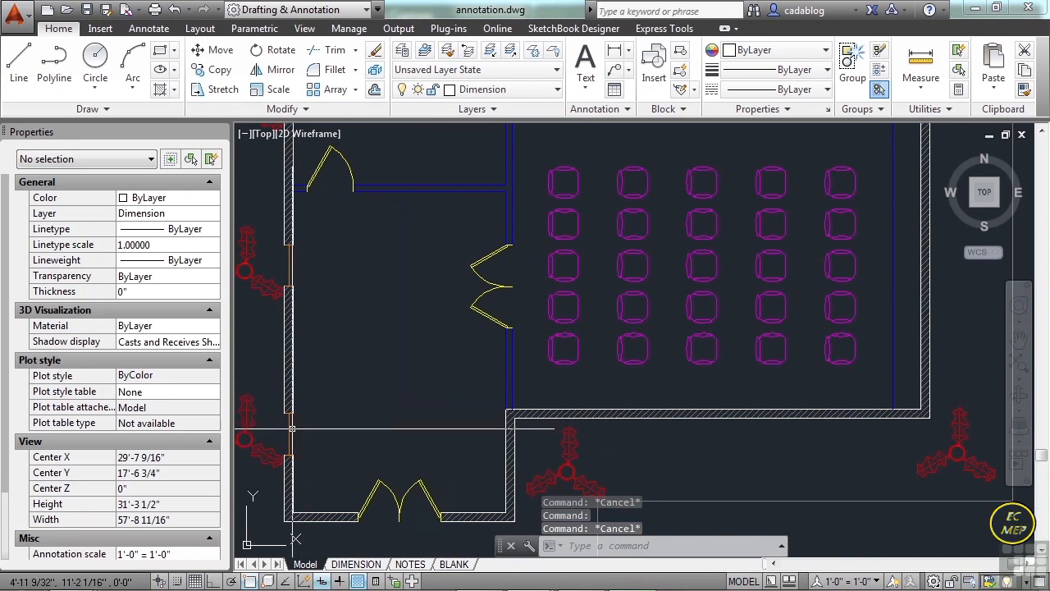
{"action": "left_click", "coordinate": [288, 431]}
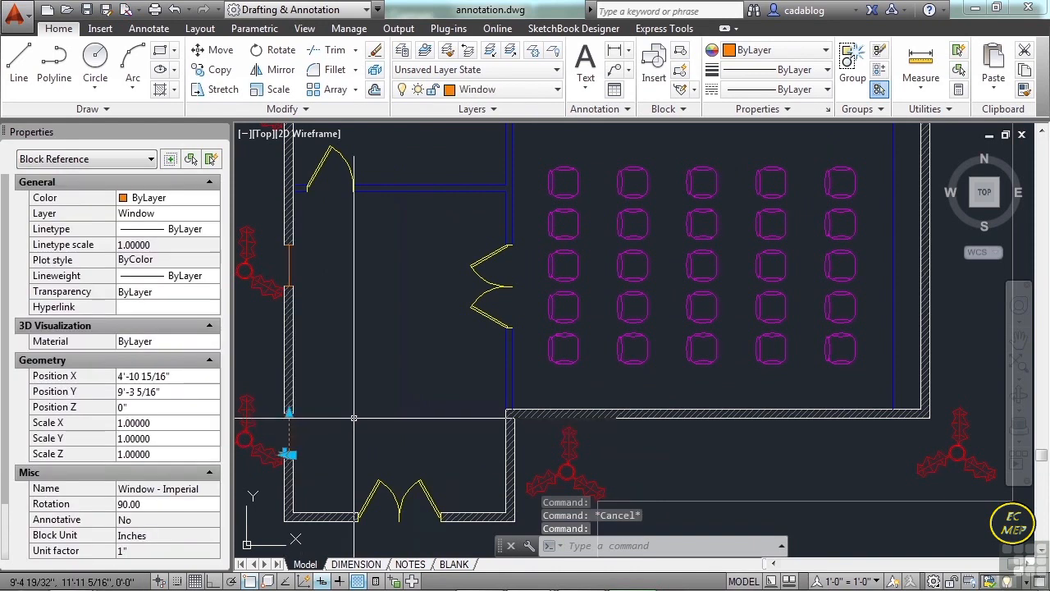
{"action": "key", "text": "Escape"}
Stretch the right leaf of the lower double door to a width of 3'-4".
{"action": "middle_click_drag", "start_coordinate": [426, 430], "coordinate": [456, 384]}
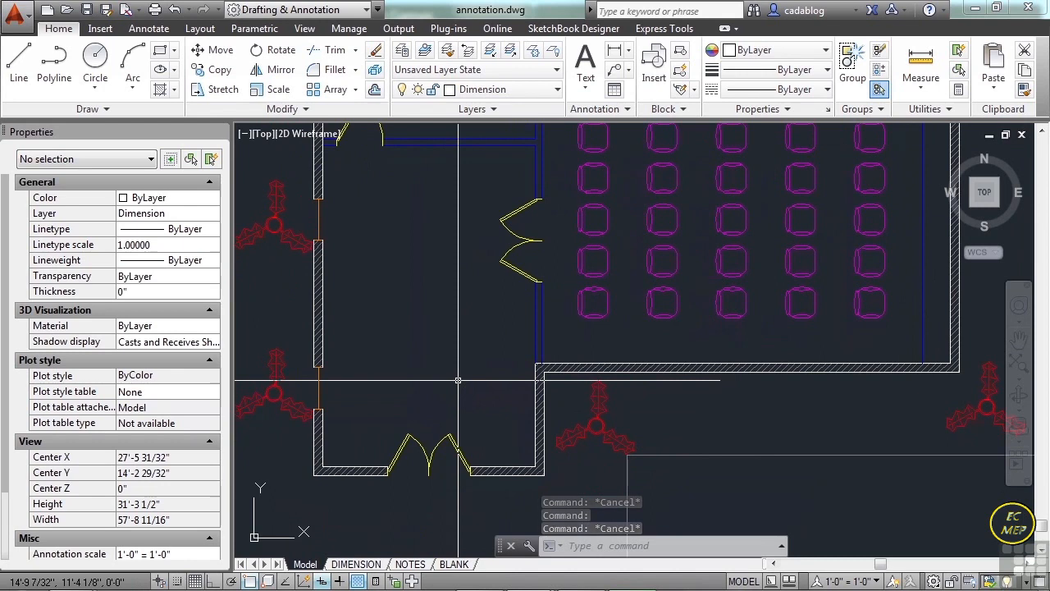
{"action": "scroll", "coordinate": [431, 457], "scroll_direction": "up", "scroll_amount": 4}
{"action": "middle_click_drag", "start_coordinate": [480, 356], "coordinate": [484, 305]}
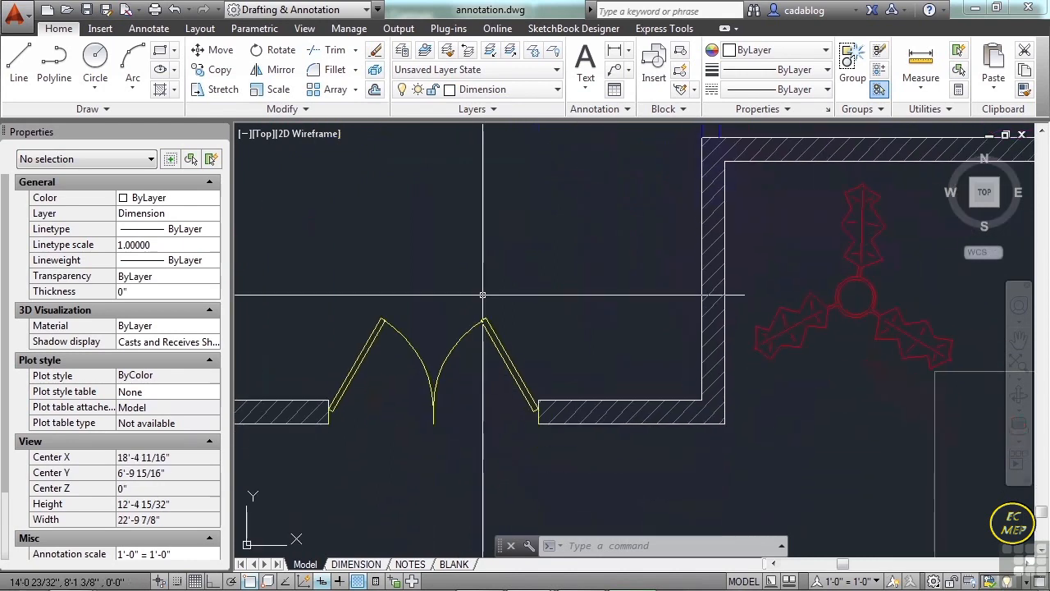
{"action": "left_click", "coordinate": [489, 332]}
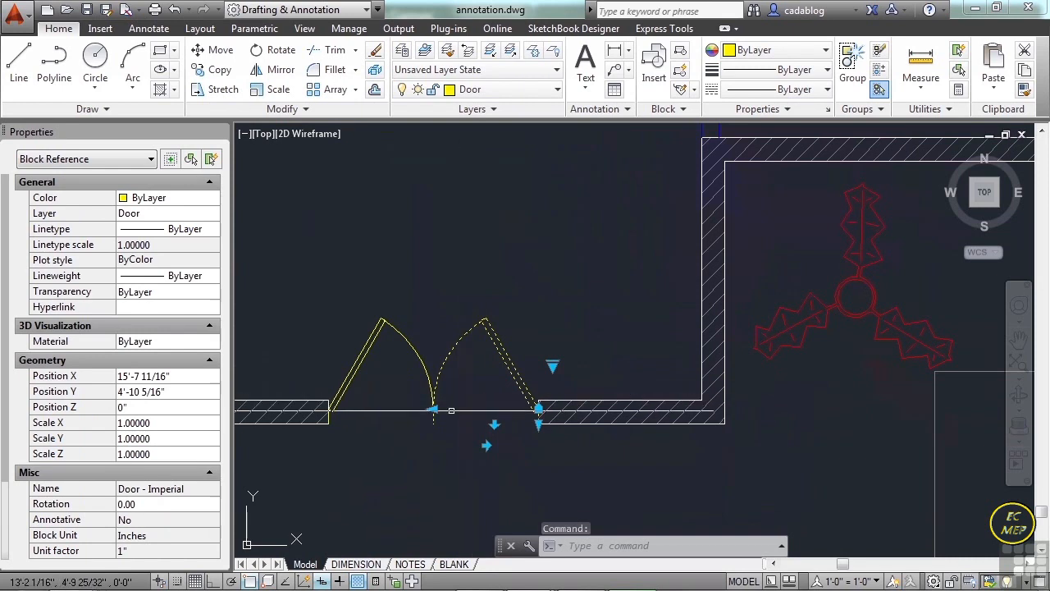
{"action": "scroll", "coordinate": [445, 397], "scroll_direction": "up", "scroll_amount": 2}
{"action": "left_click", "coordinate": [428, 406]}
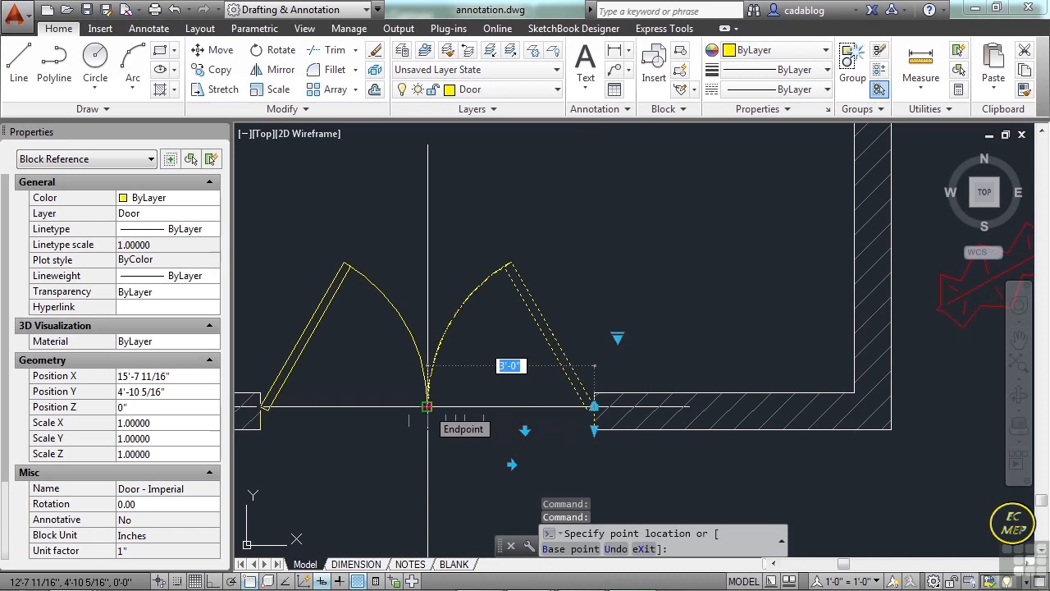
{"action": "scroll", "coordinate": [427, 406], "scroll_direction": "up", "scroll_amount": 2}
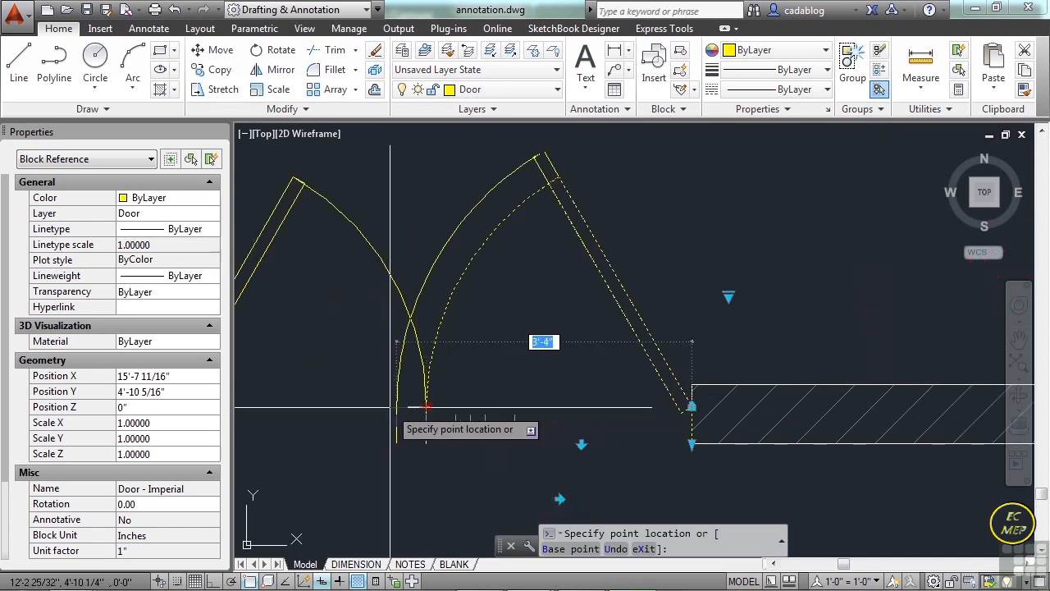
{"action": "left_click", "coordinate": [426, 406]}
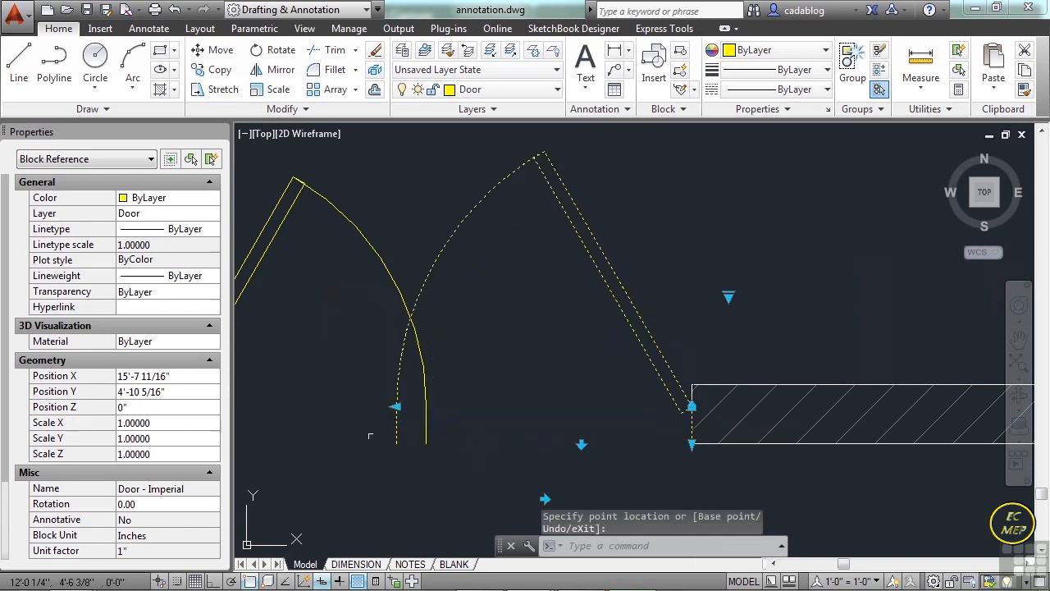
Shorten the left leaf of the lower double door until it meets the end of the right leaf, and clear the selection.
{"action": "left_click", "coordinate": [426, 406]}
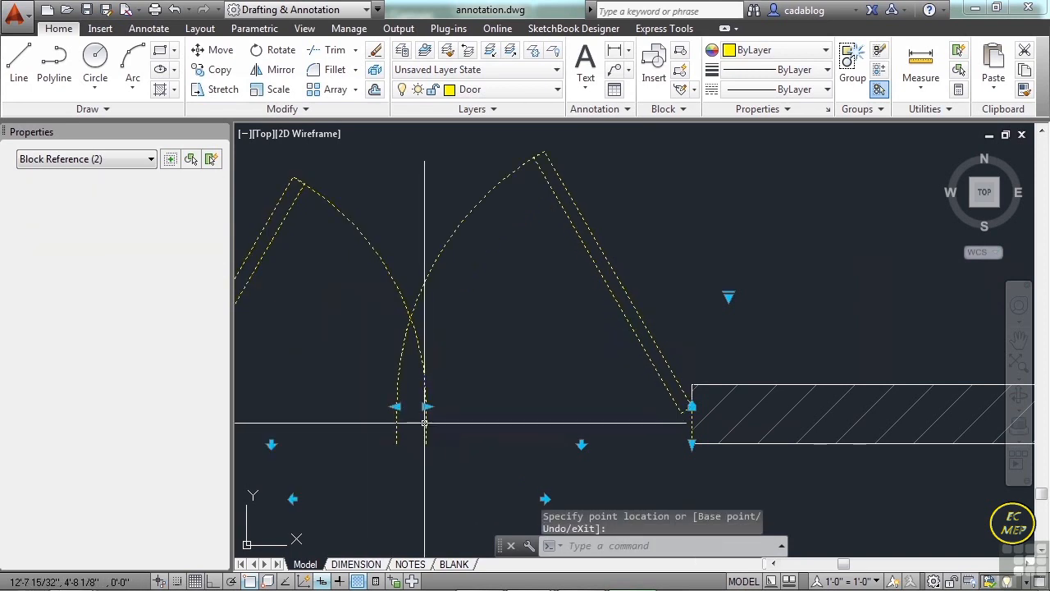
{"action": "left_click", "coordinate": [426, 406]}
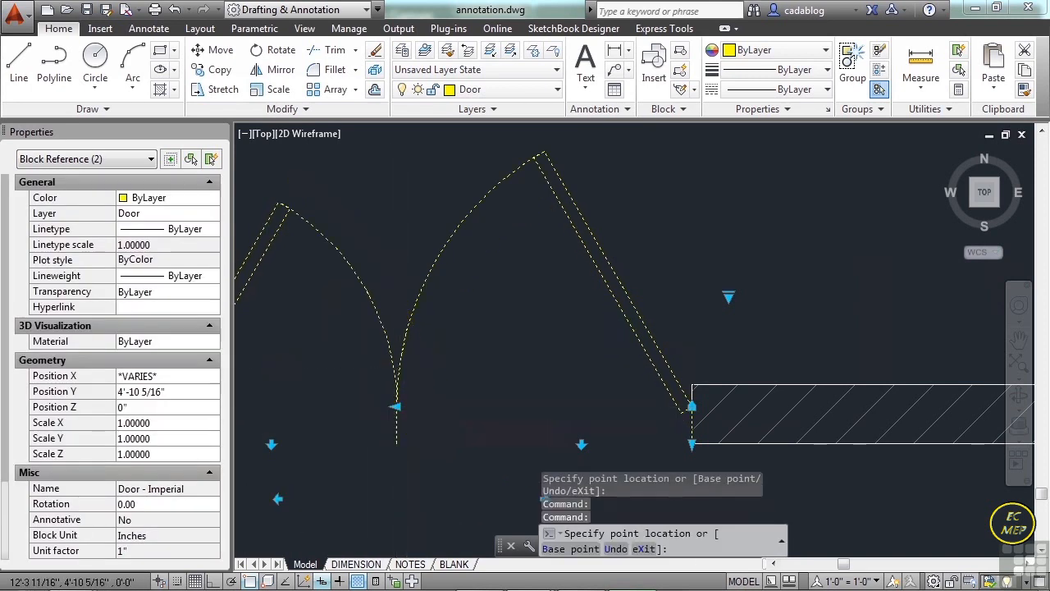
{"action": "key", "text": "Escape"}
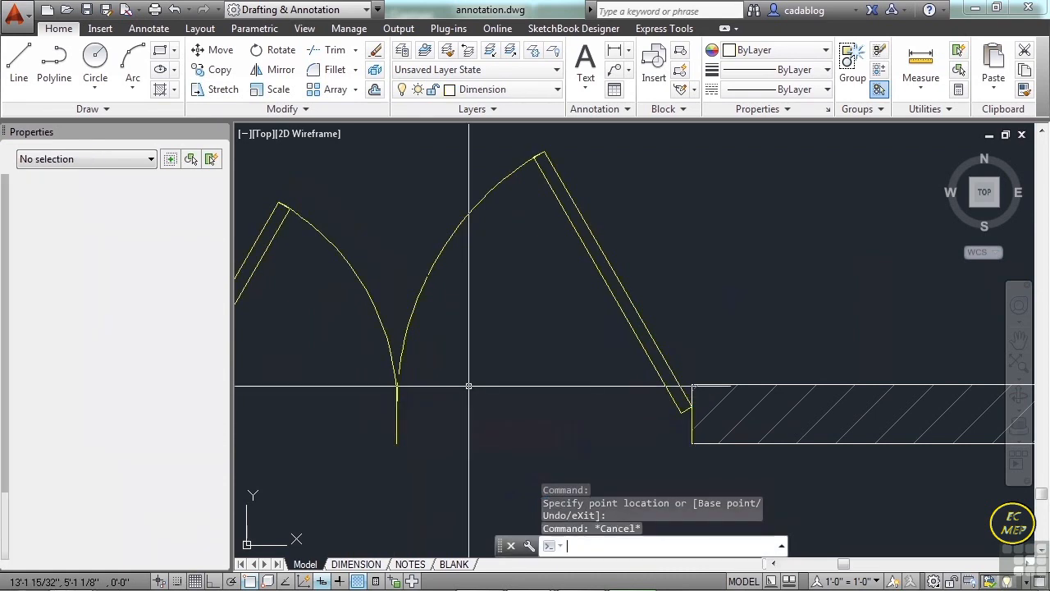
Shrink both leaves of the lower double door to a width of 2'-0", leaving a gap between them.
{"action": "scroll", "coordinate": [585, 369], "scroll_direction": "down", "scroll_amount": 3}
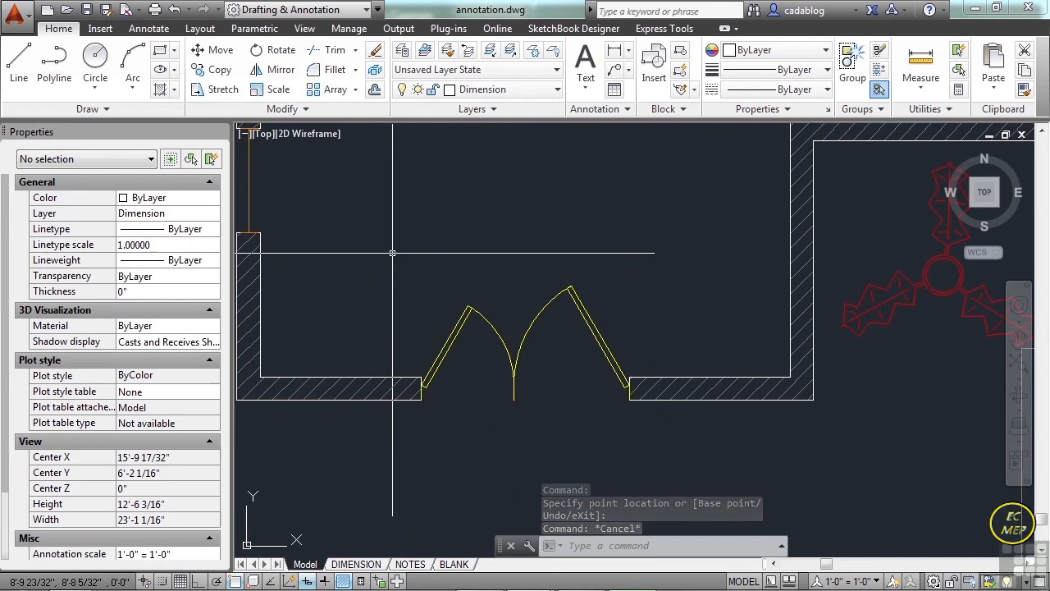
{"action": "left_click", "coordinate": [539, 311]}
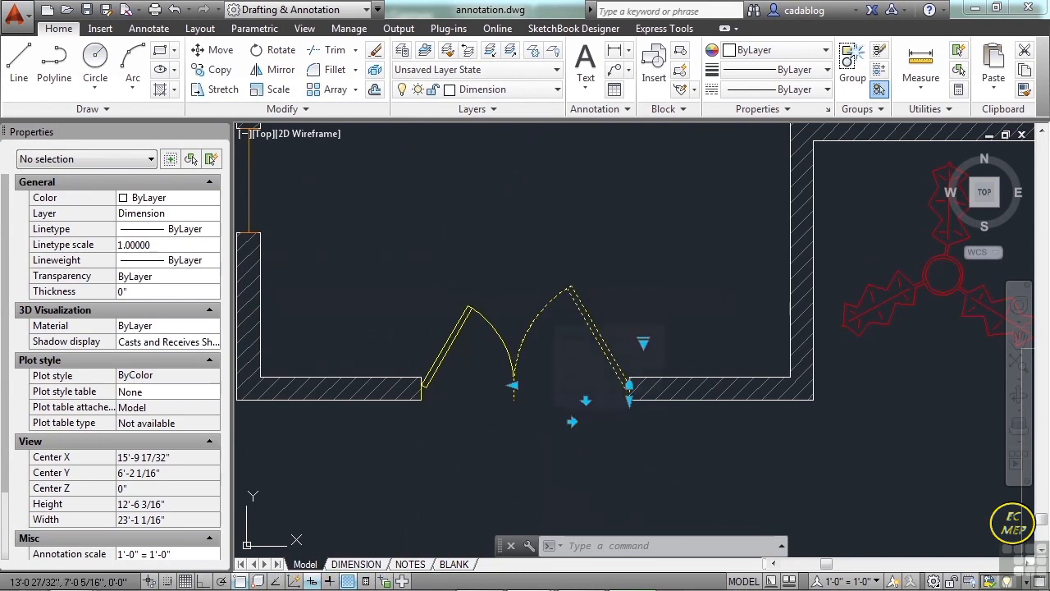
{"action": "scroll", "coordinate": [496, 375], "scroll_direction": "up", "scroll_amount": 5}
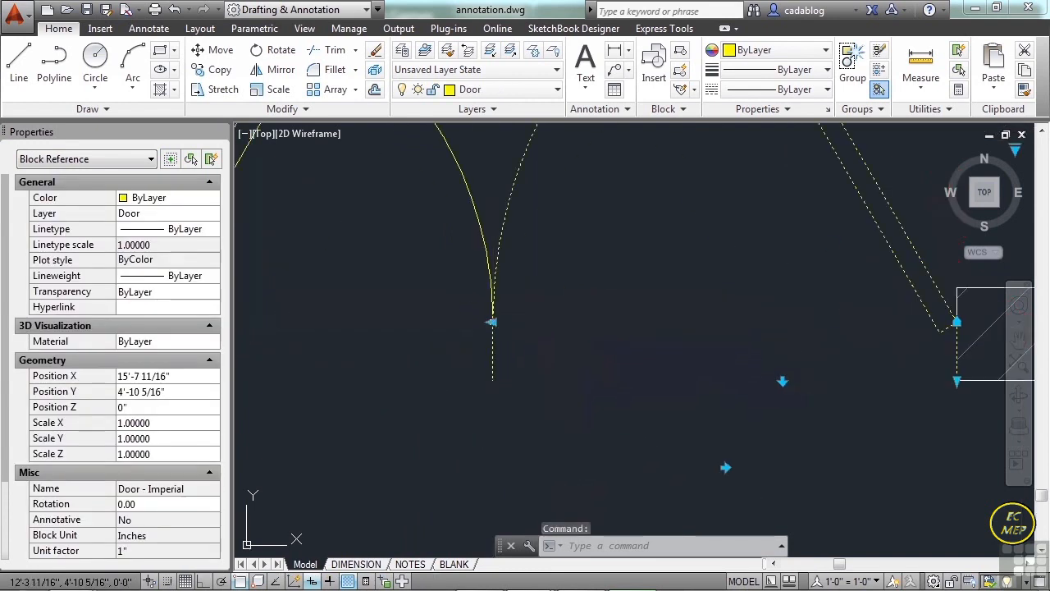
{"action": "left_click", "coordinate": [491, 321]}
{"action": "scroll", "coordinate": [522, 327], "scroll_direction": "down", "scroll_amount": 2}
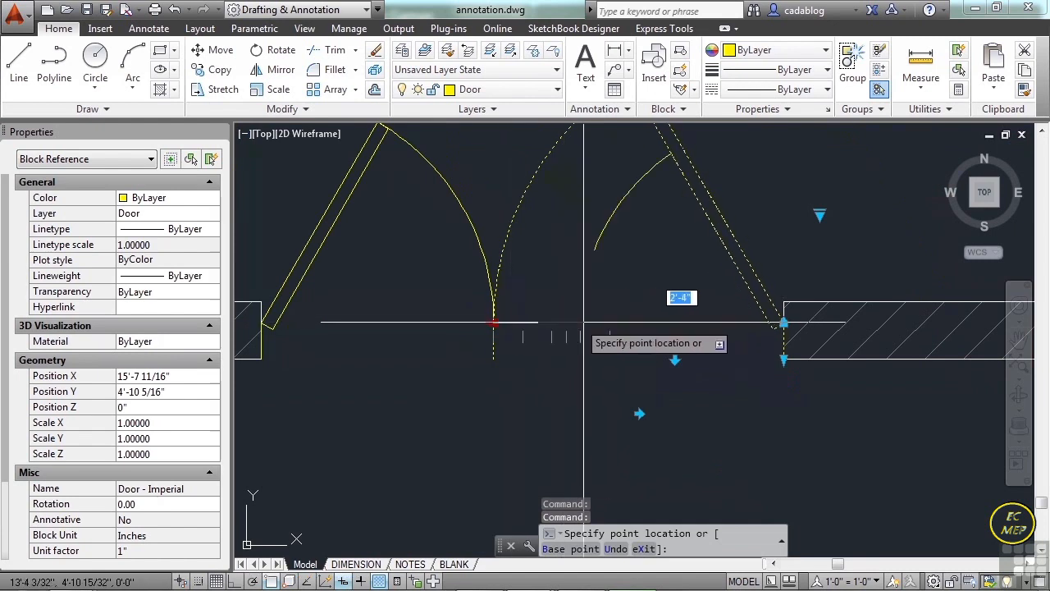
{"action": "left_click", "coordinate": [609, 326]}
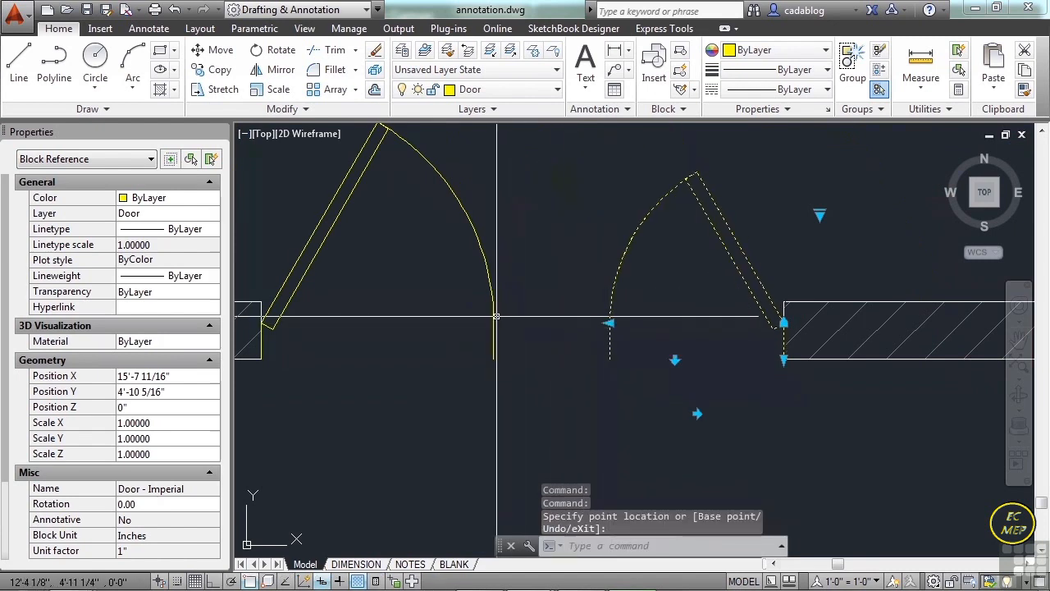
{"action": "left_click", "coordinate": [493, 322]}
{"action": "left_click", "coordinate": [493, 323]}
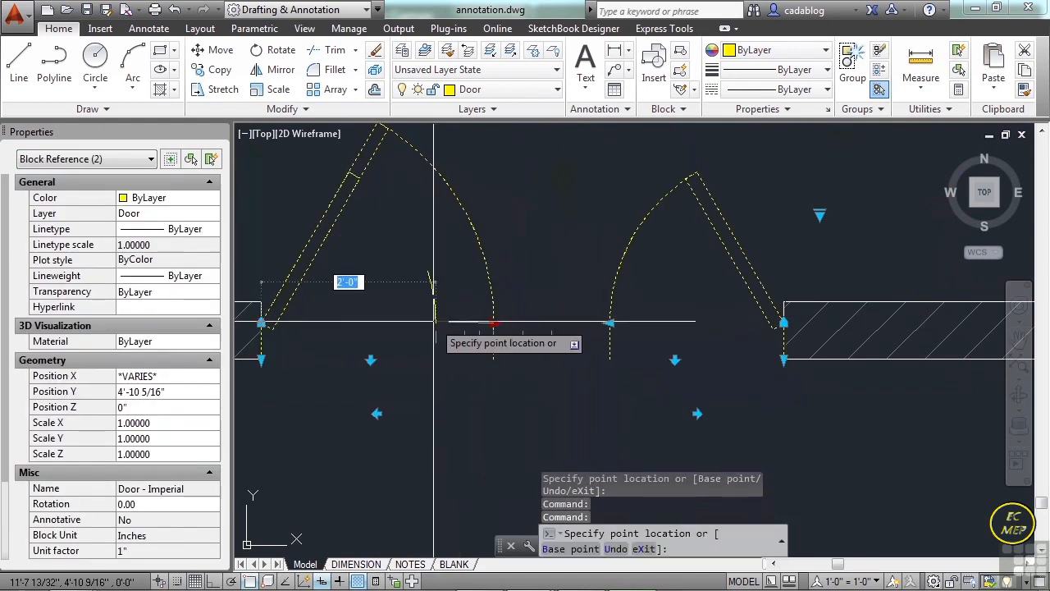
{"action": "left_click", "coordinate": [434, 324]}
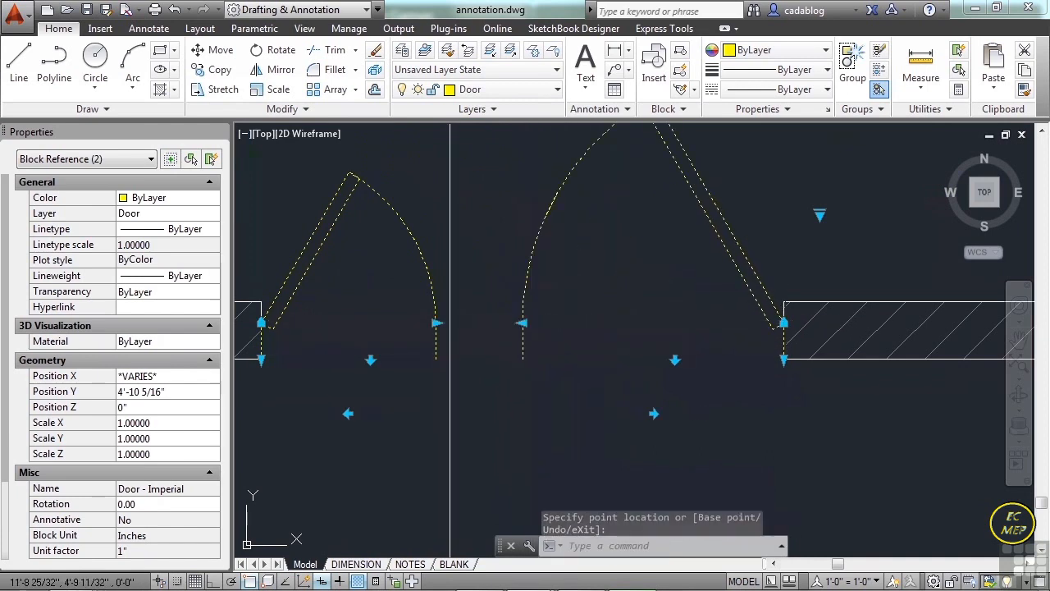
Widen the lower double door's leaves so they meet at the middle of the opening, and clear the selection.
{"action": "left_click", "coordinate": [450, 330]}
{"action": "left_click", "coordinate": [436, 323]}
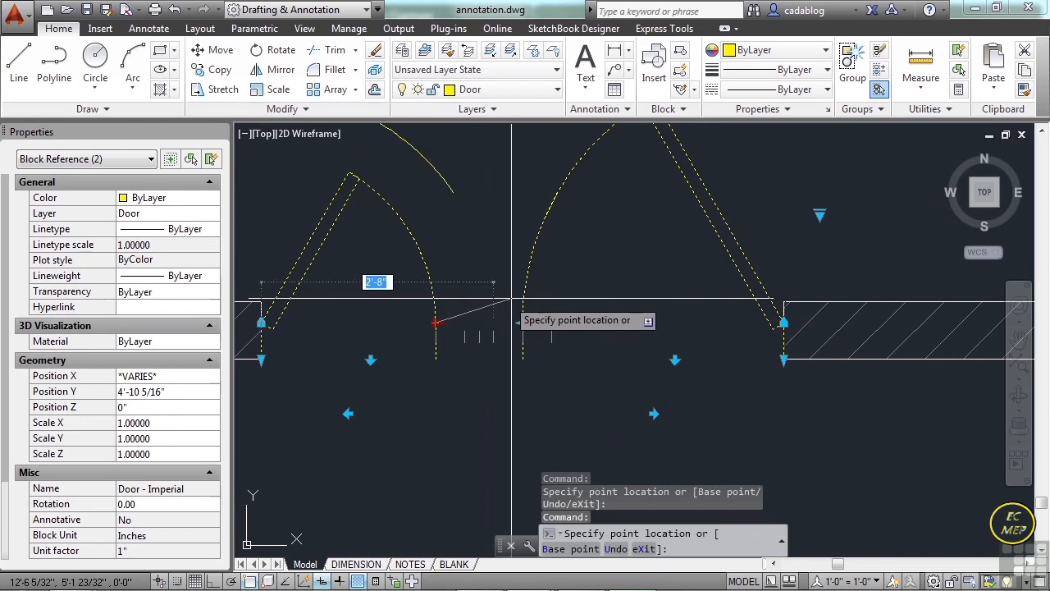
{"action": "key", "text": "Escape"}
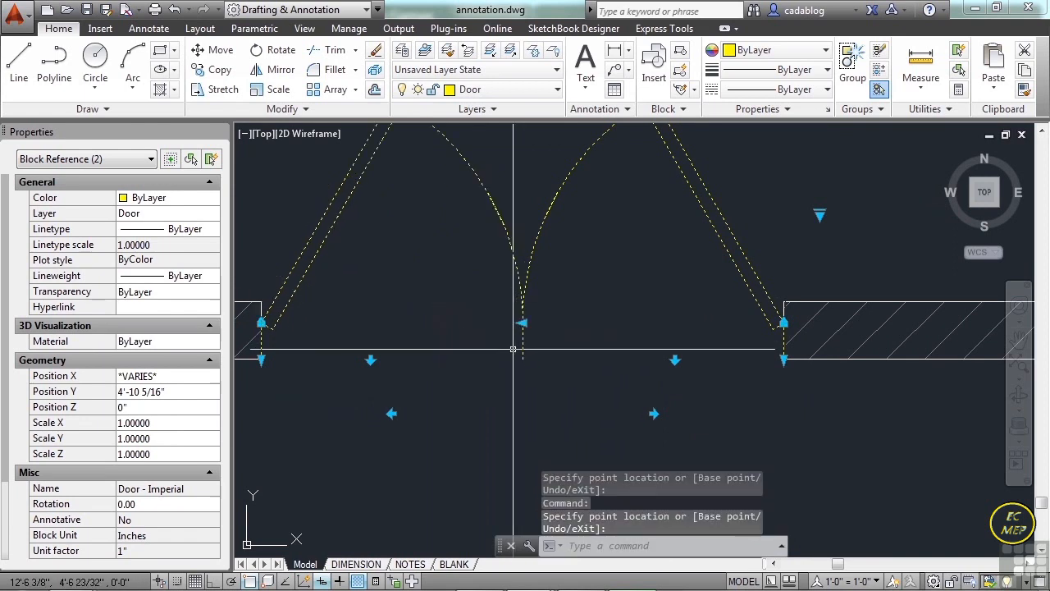
{"action": "key", "text": "Escape"}
Set the right leaf of the lower double door to Closed and back to Open 60º.
{"action": "scroll", "coordinate": [513, 305], "scroll_direction": "down", "scroll_amount": 2}
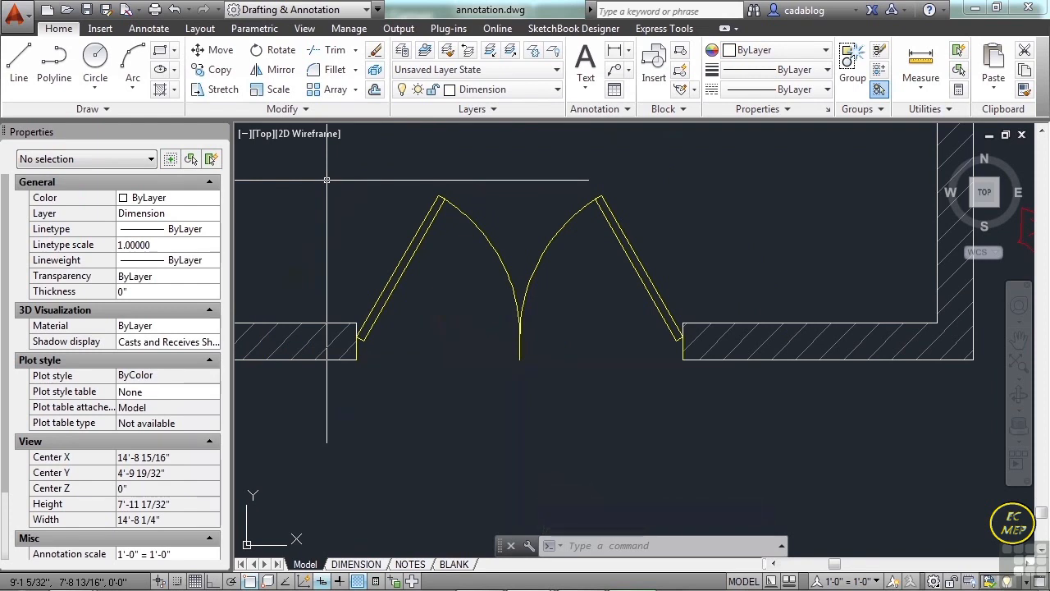
{"action": "left_click", "coordinate": [554, 232]}
{"action": "middle_click_drag", "start_coordinate": [591, 257], "coordinate": [522, 285]}
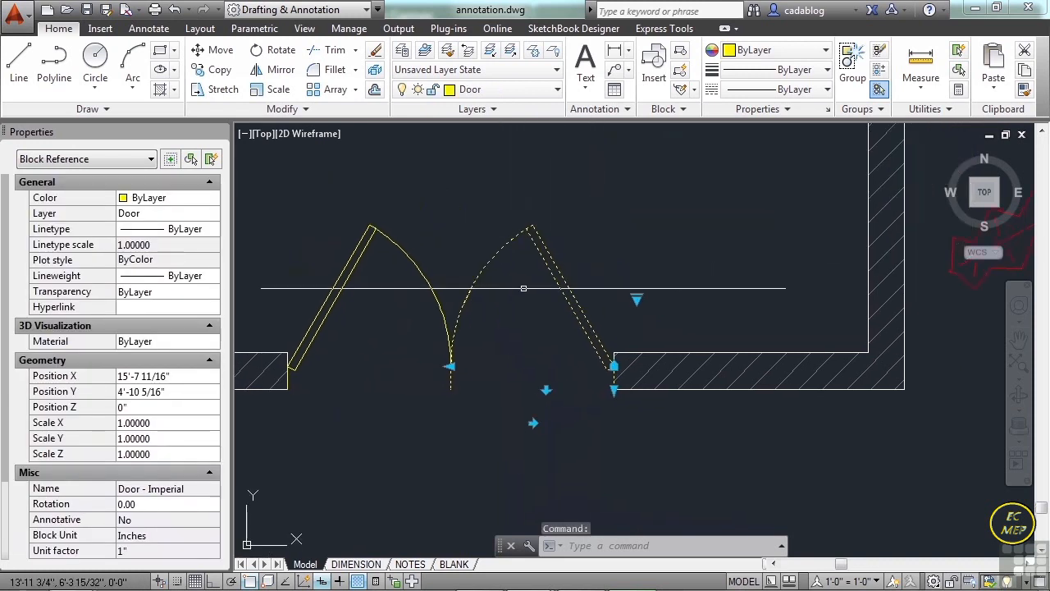
{"action": "left_click", "coordinate": [637, 297]}
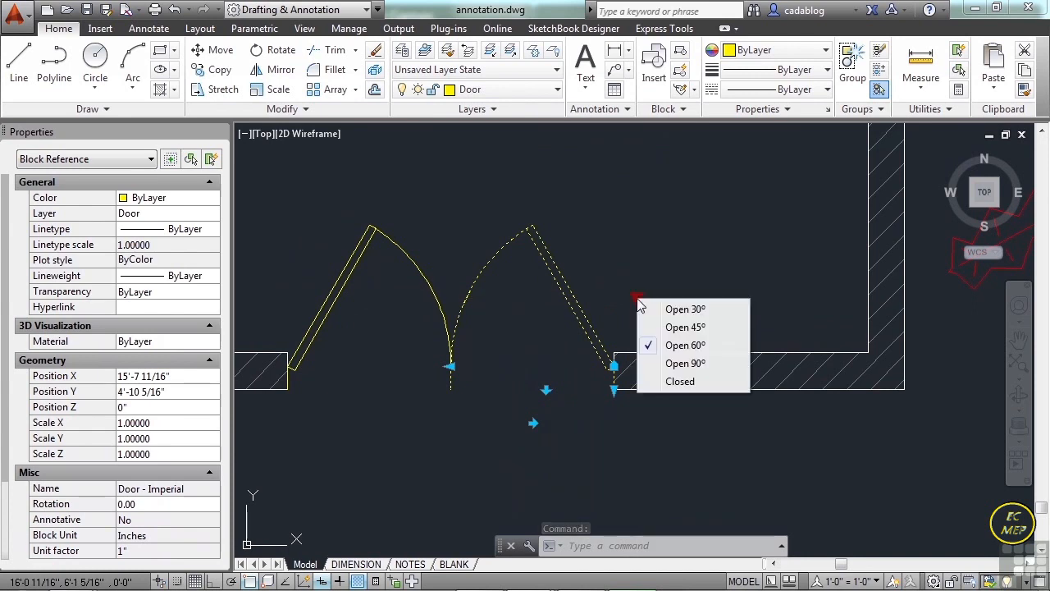
{"action": "left_click", "coordinate": [686, 385]}
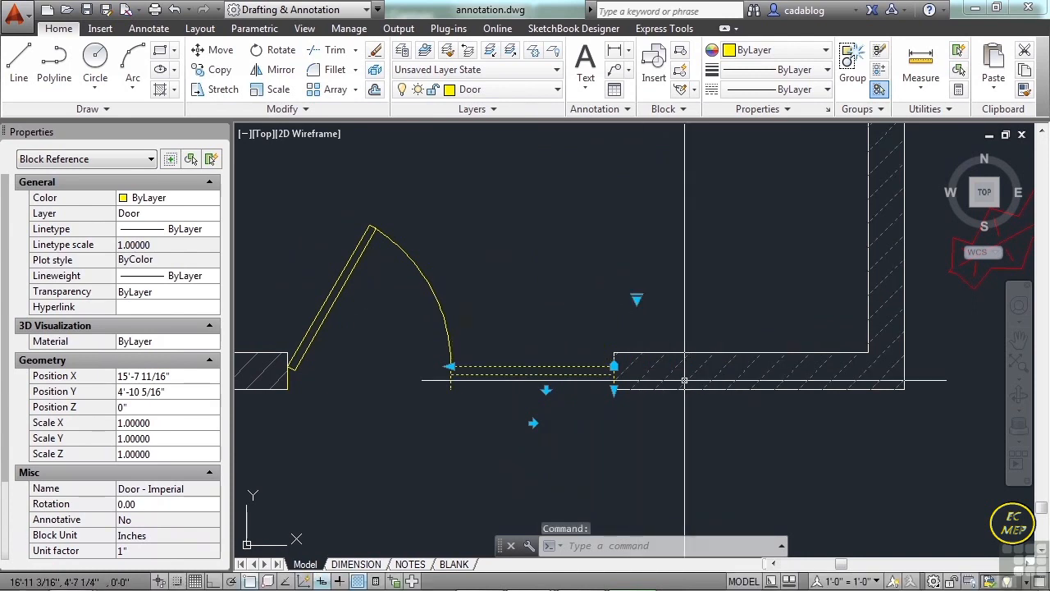
{"action": "left_click", "coordinate": [636, 297]}
{"action": "left_click", "coordinate": [673, 344]}
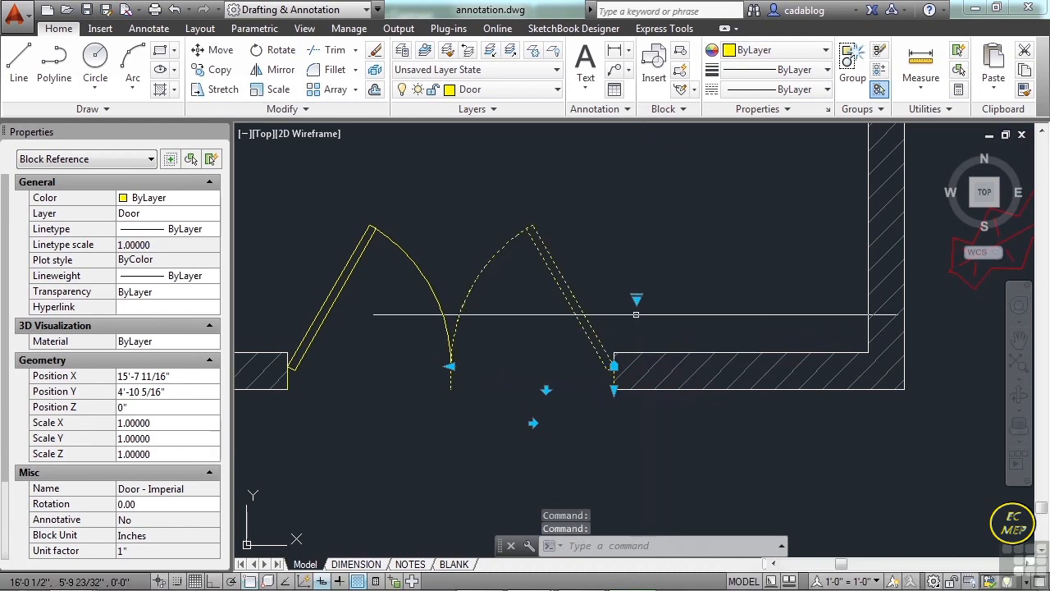
Switch the right leaf of the lower double door to Open 45º, and finally to Open 90º.
{"action": "left_click", "coordinate": [637, 312]}
{"action": "left_click", "coordinate": [637, 298]}
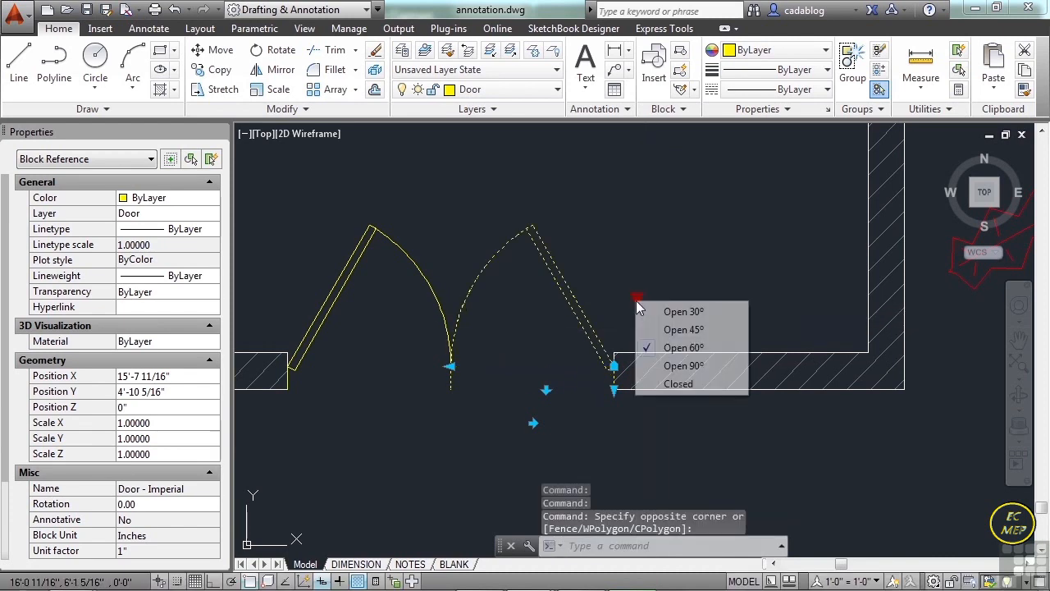
{"action": "left_click", "coordinate": [681, 329]}
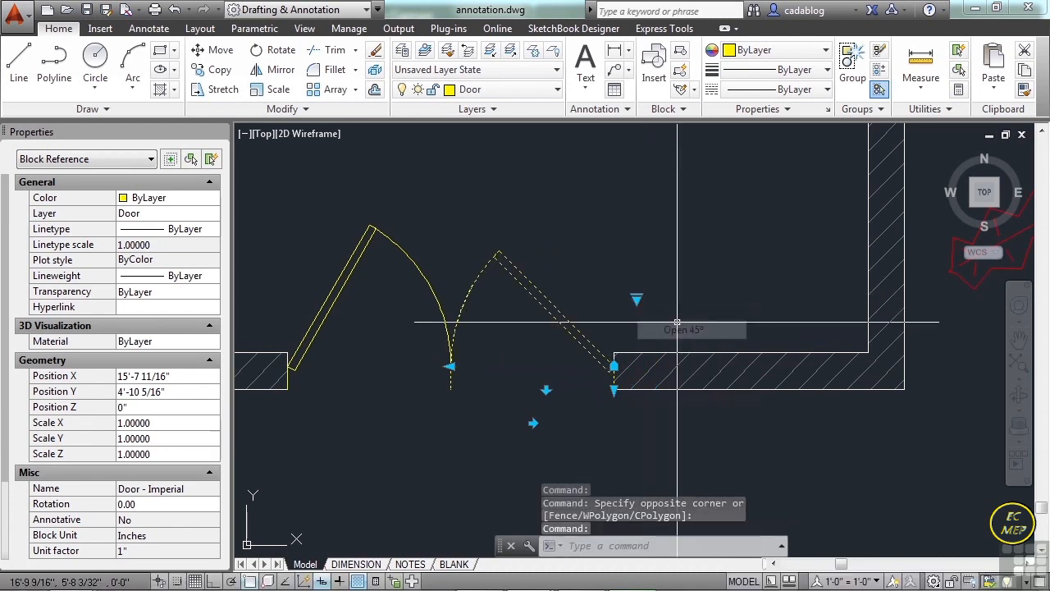
{"action": "left_click", "coordinate": [637, 297]}
{"action": "left_click", "coordinate": [644, 361]}
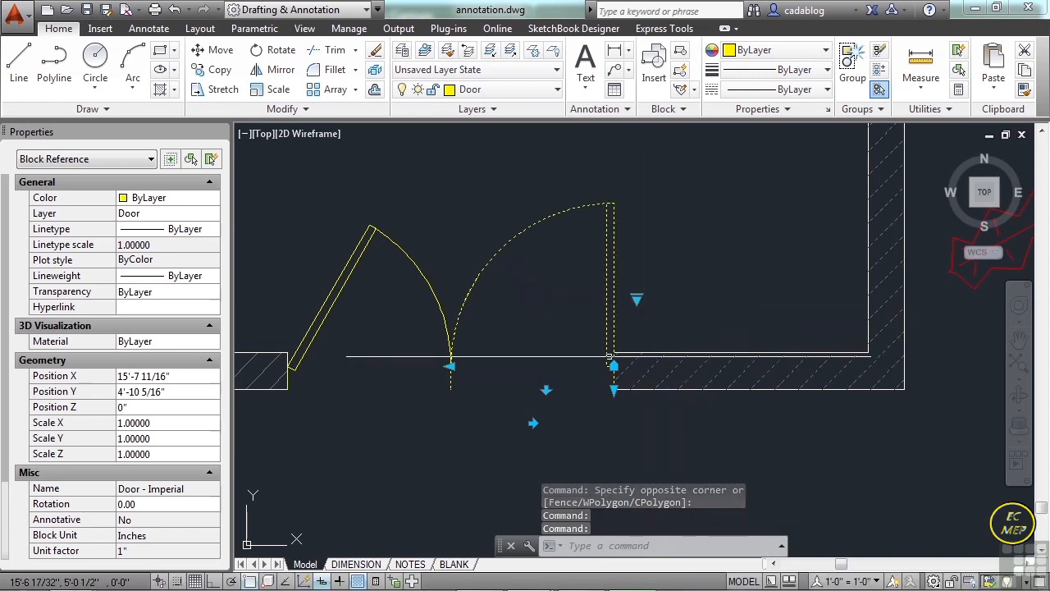
Set the left leaf of the lower double door to Open 90º to match, and clear the selection.
{"action": "left_click", "coordinate": [336, 300]}
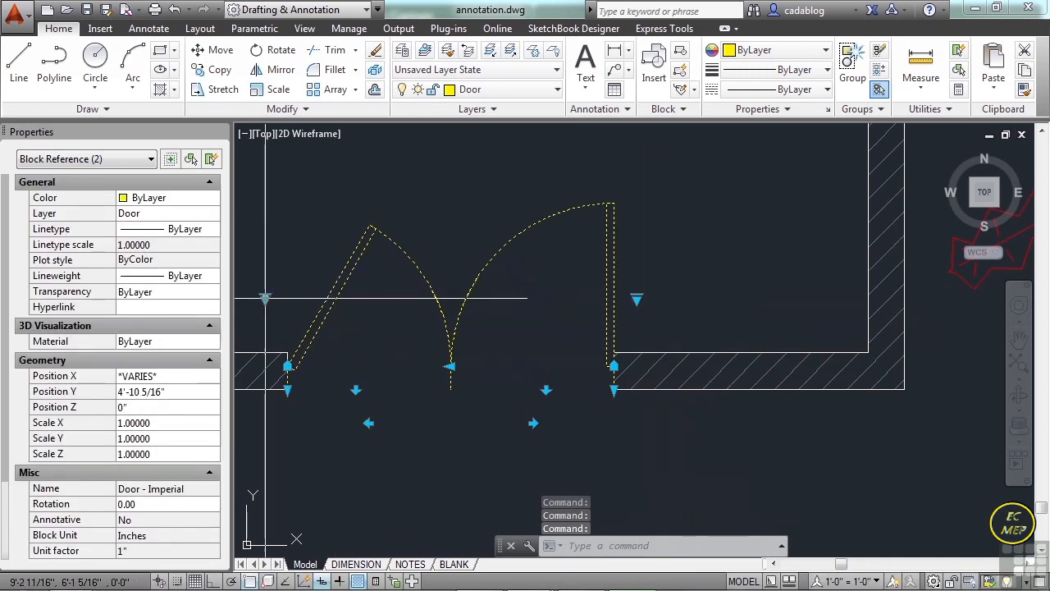
{"action": "left_click", "coordinate": [264, 297]}
{"action": "left_click", "coordinate": [306, 363]}
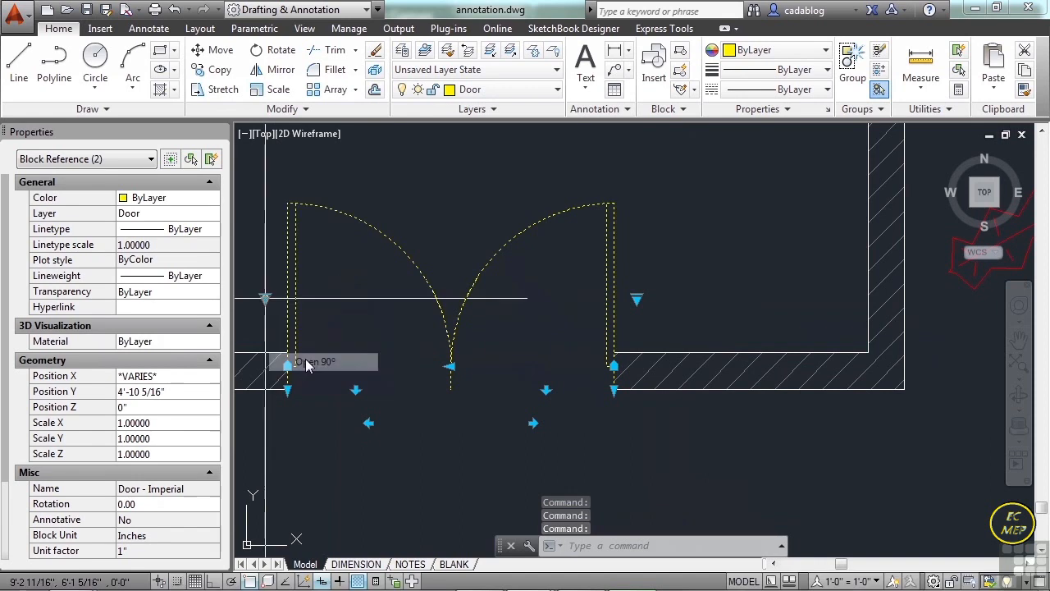
{"action": "key", "text": "Escape"}
Set the upper leaf of the double door beside the seating area to Closed.
{"action": "scroll", "coordinate": [481, 388], "scroll_direction": "down", "scroll_amount": 6}
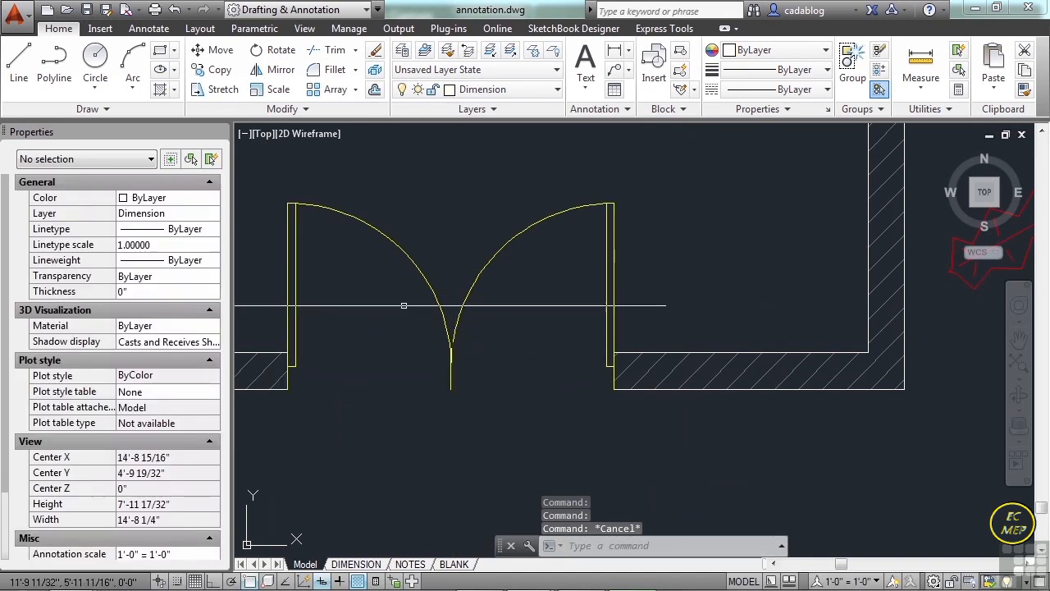
{"action": "middle_click_drag", "start_coordinate": [493, 283], "coordinate": [492, 343]}
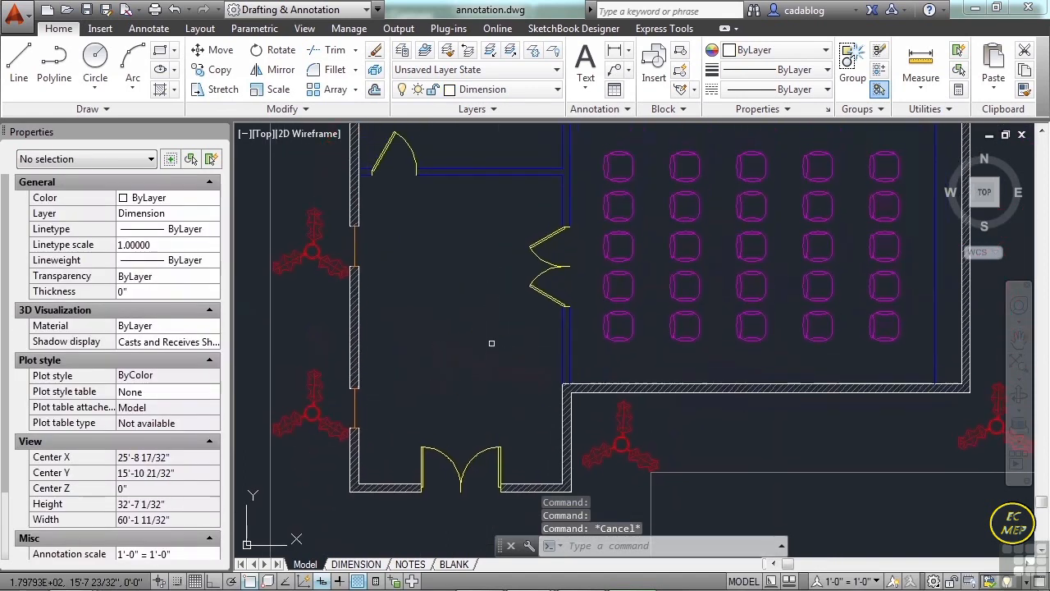
{"action": "left_click", "coordinate": [551, 238]}
{"action": "scroll", "coordinate": [552, 238], "scroll_direction": "up", "scroll_amount": 5}
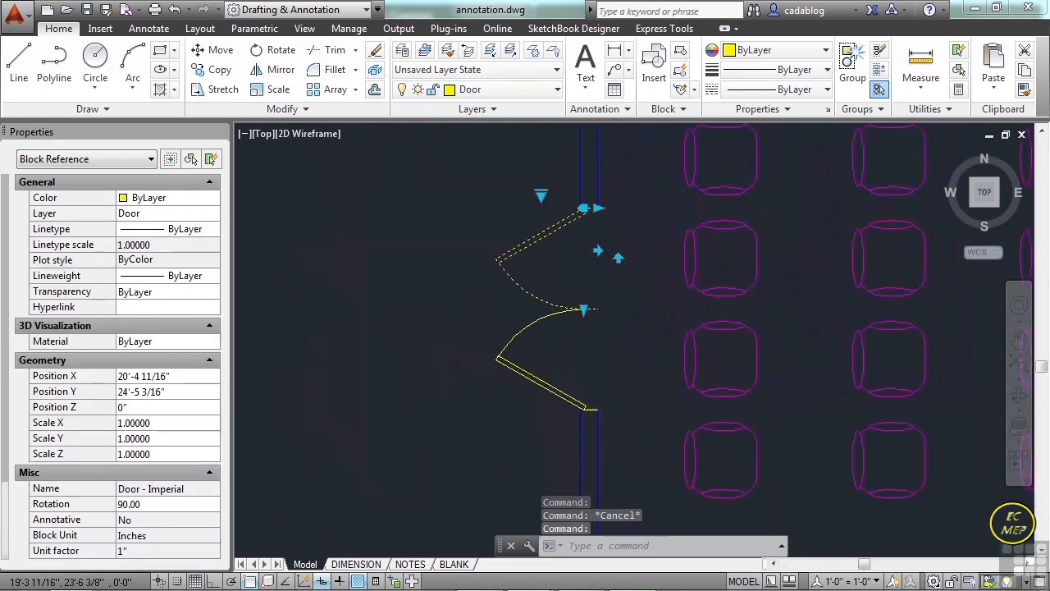
{"action": "left_click", "coordinate": [535, 169]}
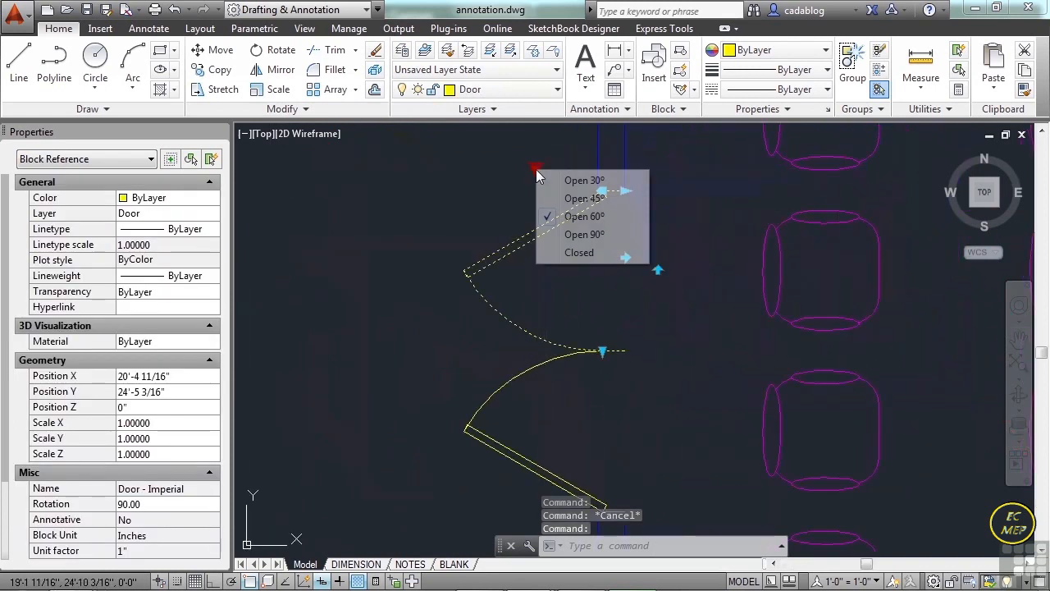
{"action": "left_click", "coordinate": [579, 254]}
Set the lower leaf of the seating-area double door to Closed as well, and clear the selection.
{"action": "left_click", "coordinate": [468, 446]}
{"action": "left_click", "coordinate": [497, 525]}
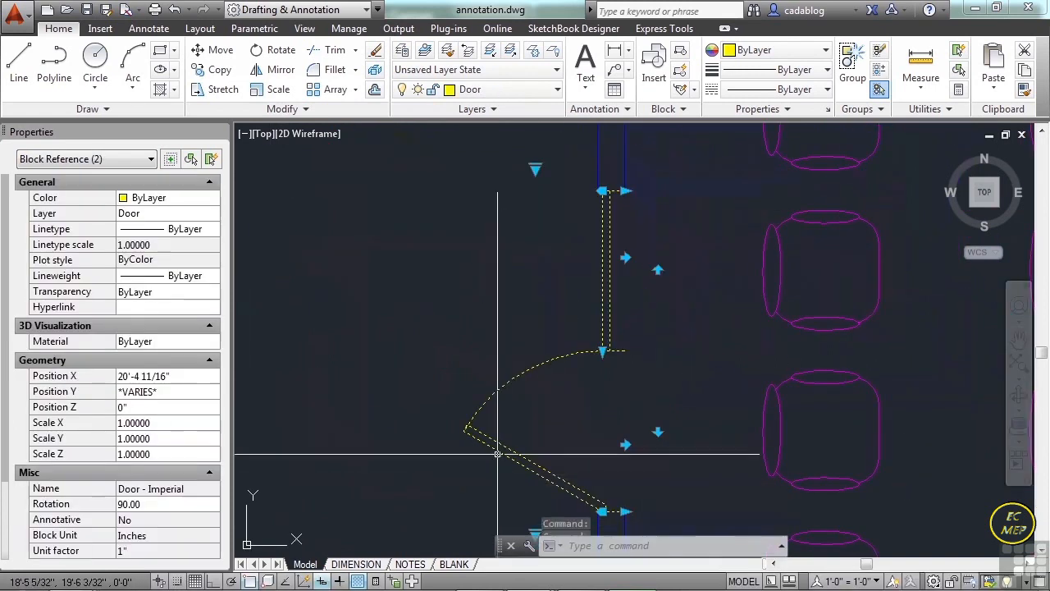
{"action": "middle_click_drag", "start_coordinate": [497, 440], "coordinate": [498, 287]}
{"action": "left_click", "coordinate": [539, 370]}
{"action": "left_click", "coordinate": [536, 379]}
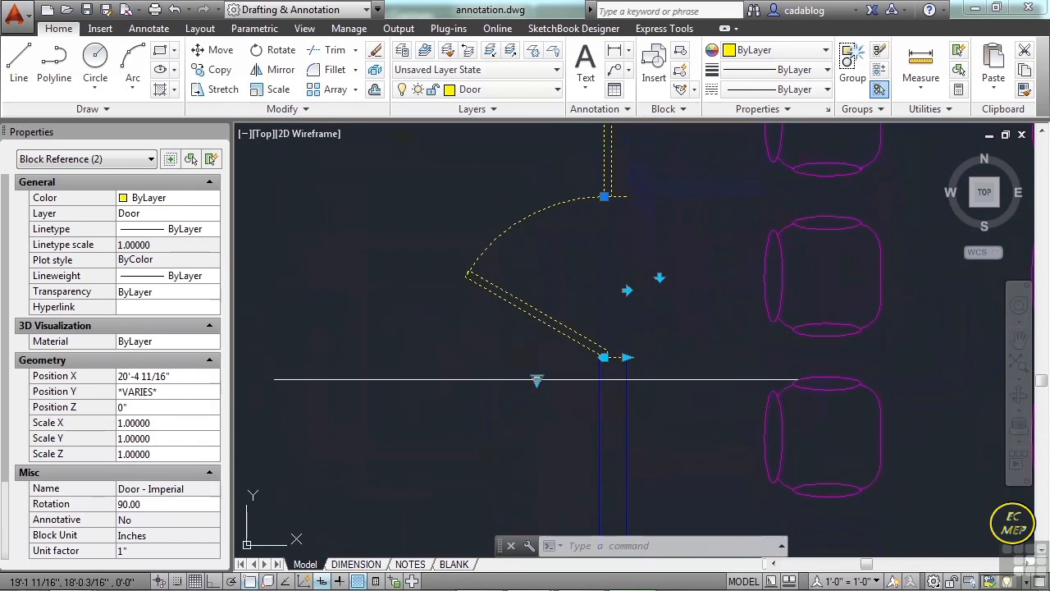
{"action": "left_click", "coordinate": [536, 382]}
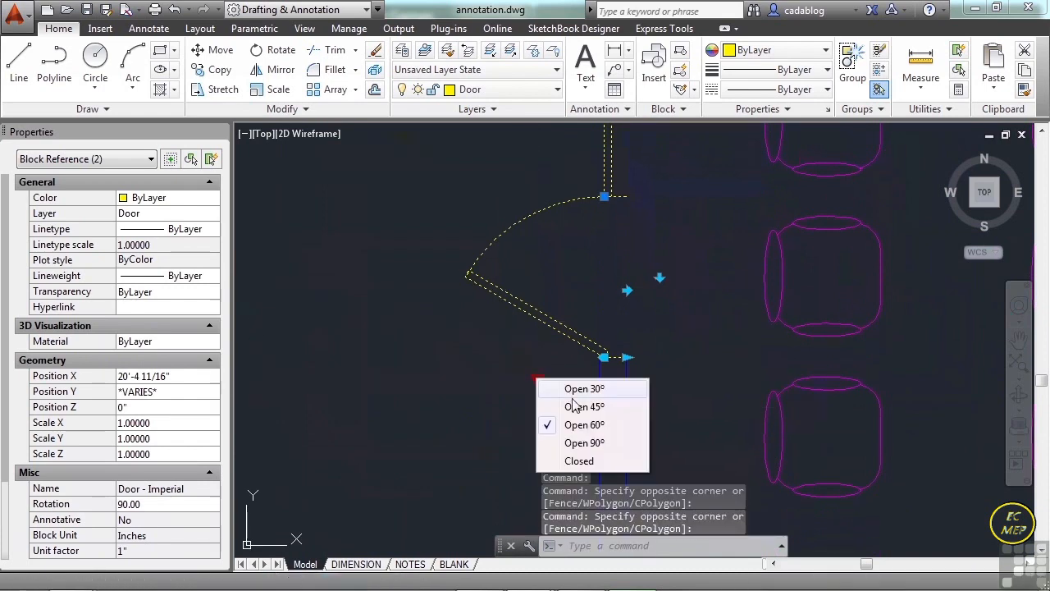
{"action": "left_click", "coordinate": [578, 461]}
{"action": "scroll", "coordinate": [538, 353], "scroll_direction": "down", "scroll_amount": 3}
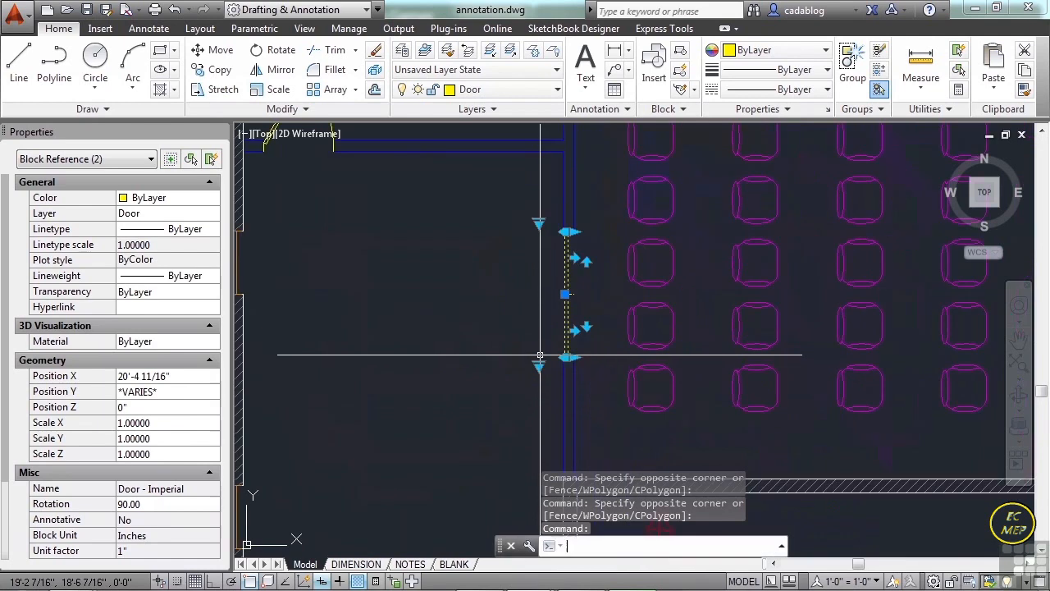
{"action": "key", "text": "Escape"}
Select the middle window in the left exterior wall and stretch it upward past its opening into the hatched wall.
{"action": "scroll", "coordinate": [540, 345], "scroll_direction": "down", "scroll_amount": 5}
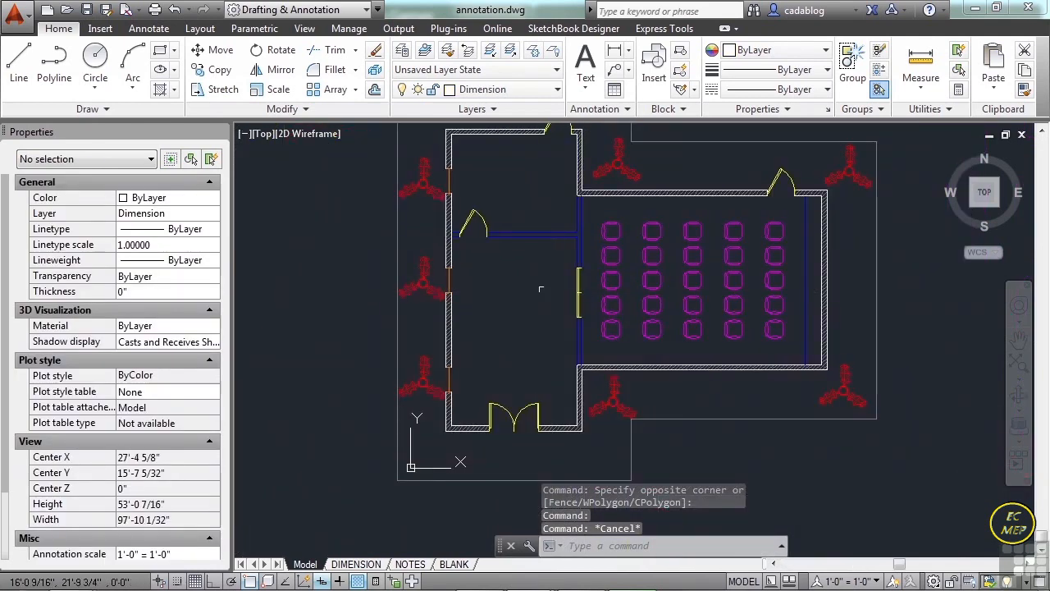
{"action": "scroll", "coordinate": [529, 297], "scroll_direction": "up", "scroll_amount": 3}
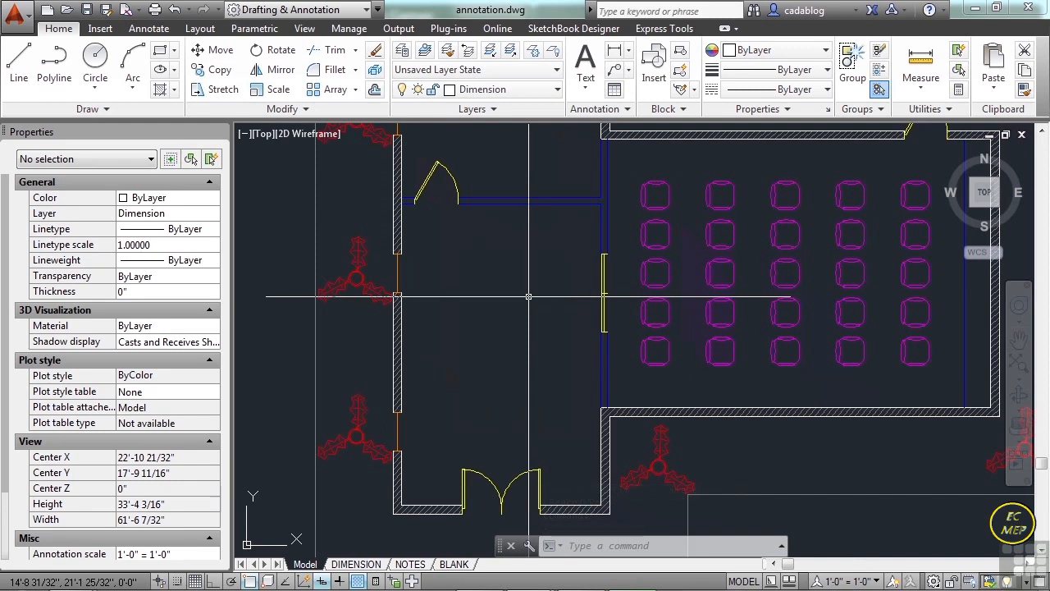
{"action": "scroll", "coordinate": [399, 297], "scroll_direction": "up", "scroll_amount": 5}
{"action": "left_click", "coordinate": [399, 283]}
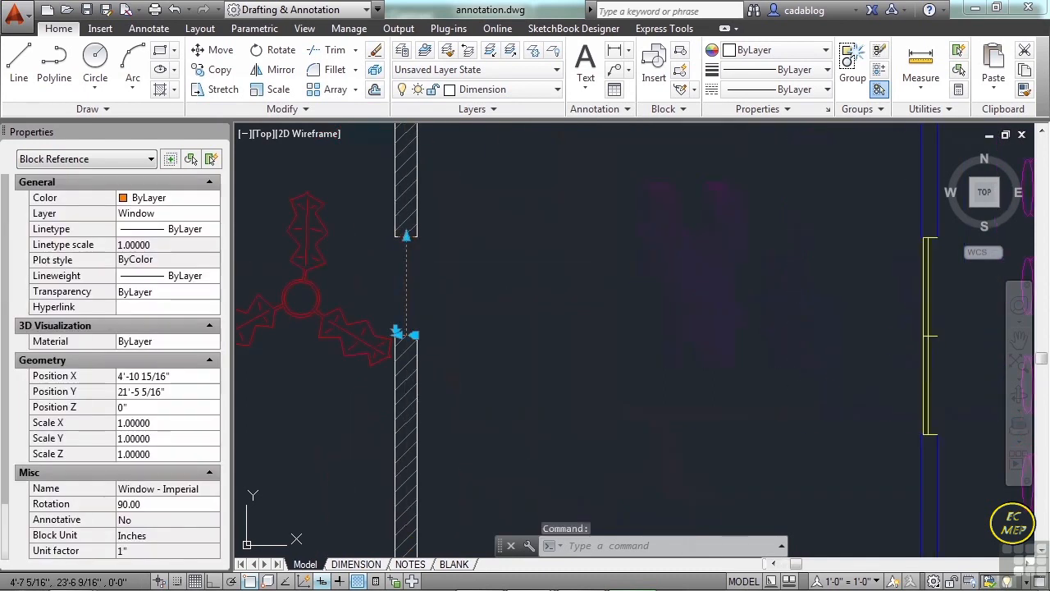
{"action": "scroll", "coordinate": [402, 261], "scroll_direction": "up", "scroll_amount": 4}
{"action": "left_click", "coordinate": [399, 192]}
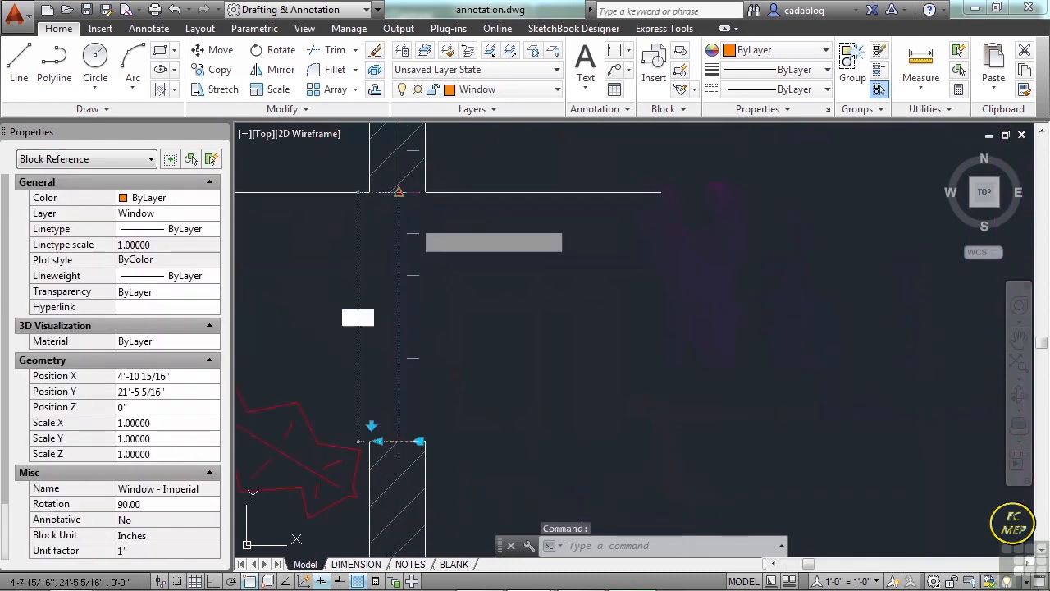
{"action": "scroll", "coordinate": [435, 315], "scroll_direction": "down", "scroll_amount": 2}
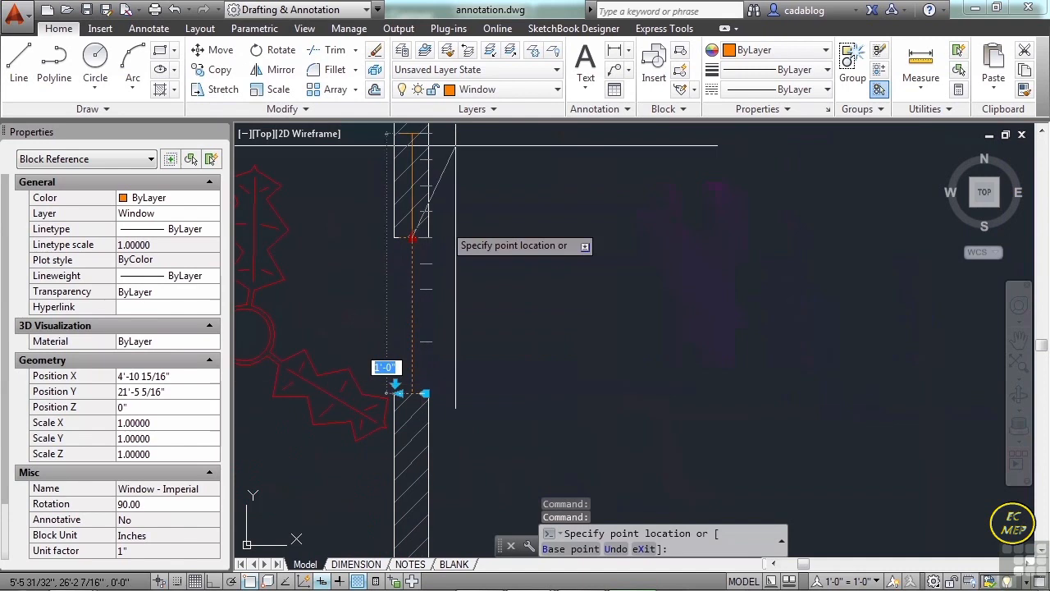
{"action": "middle_click_drag", "start_coordinate": [462, 157], "coordinate": [445, 263]}
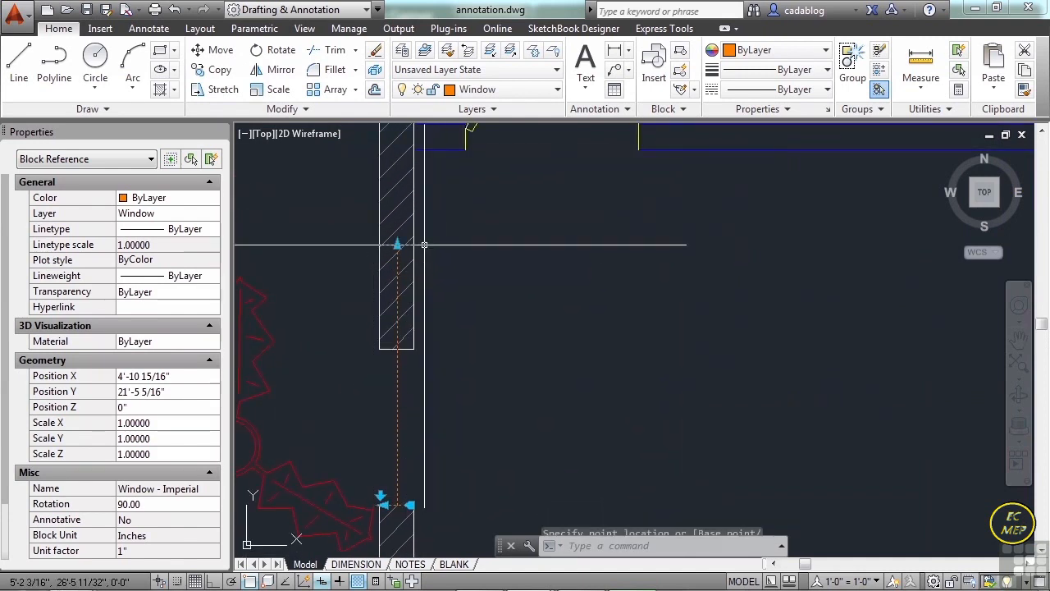
Shorten the window so its upper end meets the top edge of the wall opening.
{"action": "left_click", "coordinate": [398, 245]}
{"action": "left_click", "coordinate": [398, 244]}
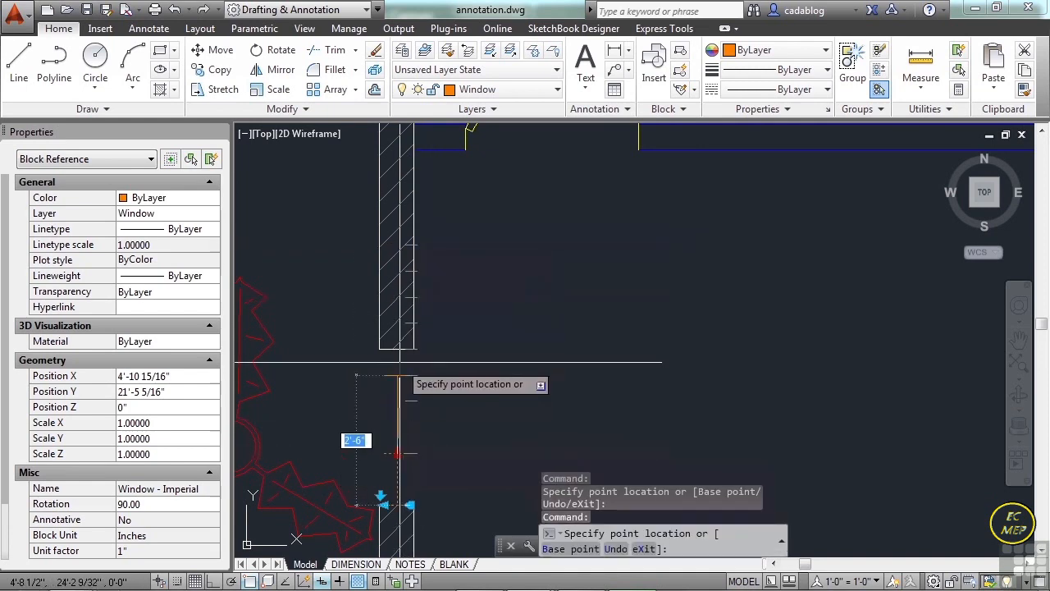
{"action": "left_click", "coordinate": [397, 349]}
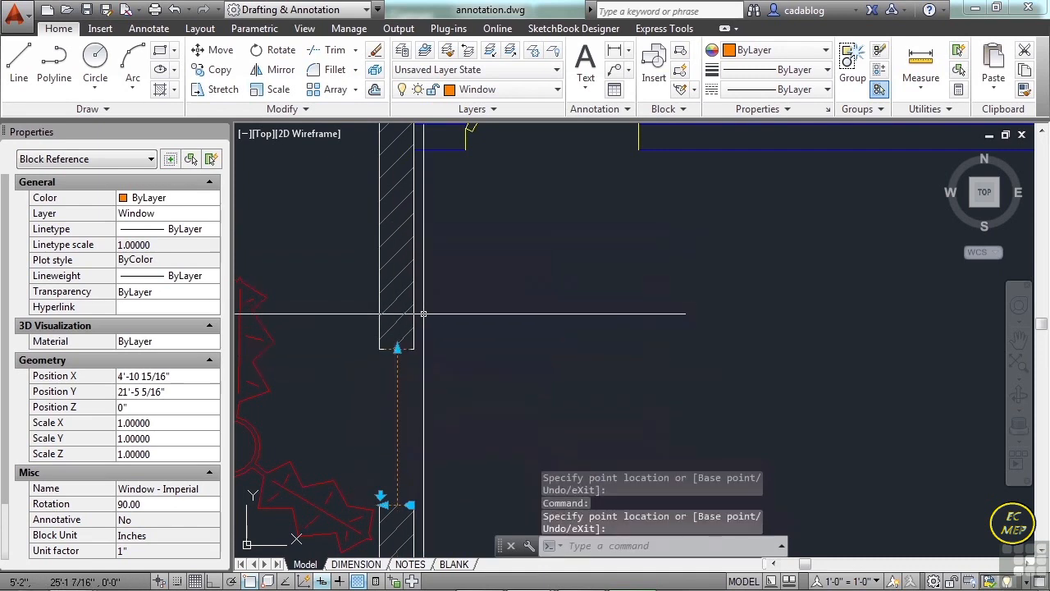
Flip the window downward over the wall about its lower end, and flip it back into the opening.
{"action": "middle_click_drag", "start_coordinate": [424, 451], "coordinate": [443, 366]}
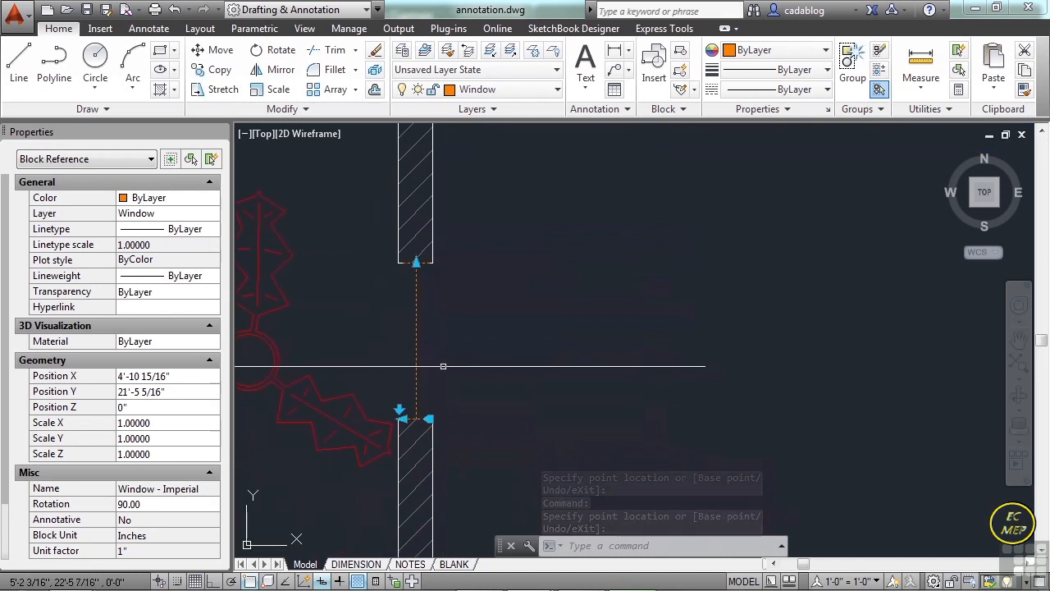
{"action": "scroll", "coordinate": [406, 401], "scroll_direction": "up", "scroll_amount": 2}
{"action": "left_click", "coordinate": [395, 422]}
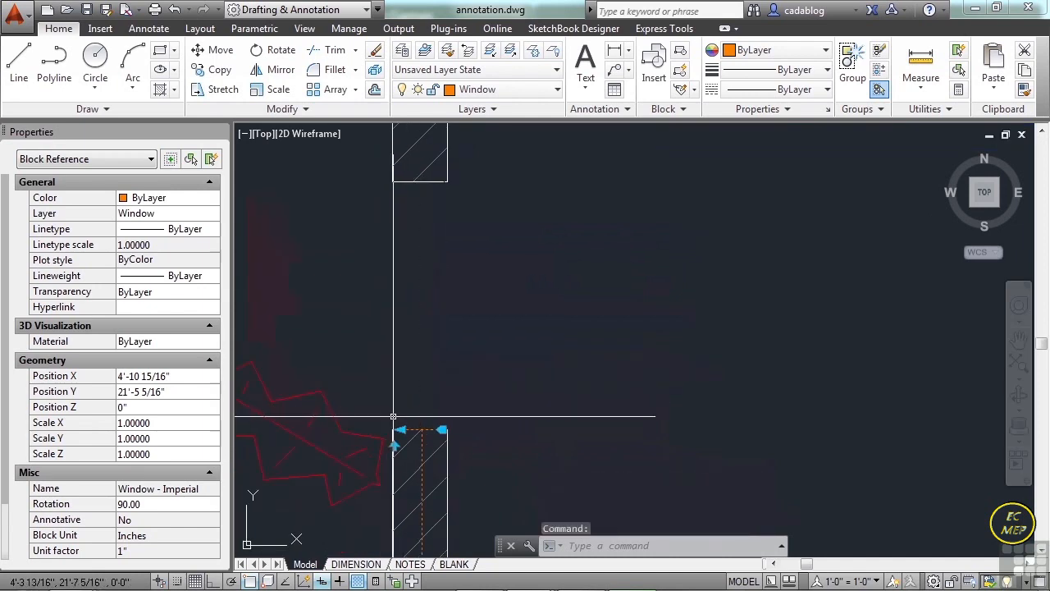
{"action": "left_click", "coordinate": [401, 429]}
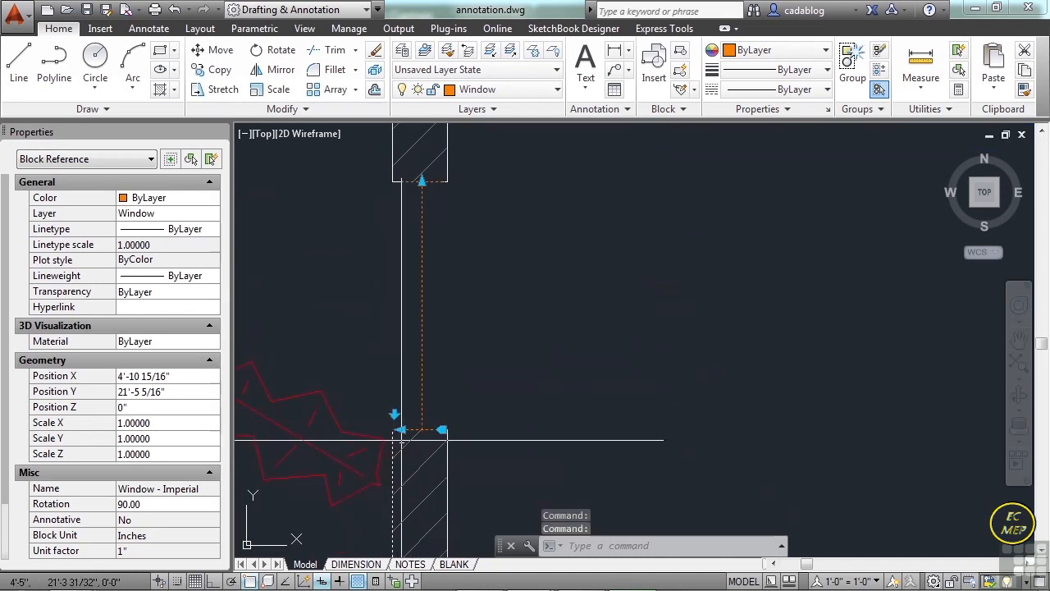
Try reducing the wall depth of the window block, previewing 4".
{"action": "left_click", "coordinate": [407, 429]}
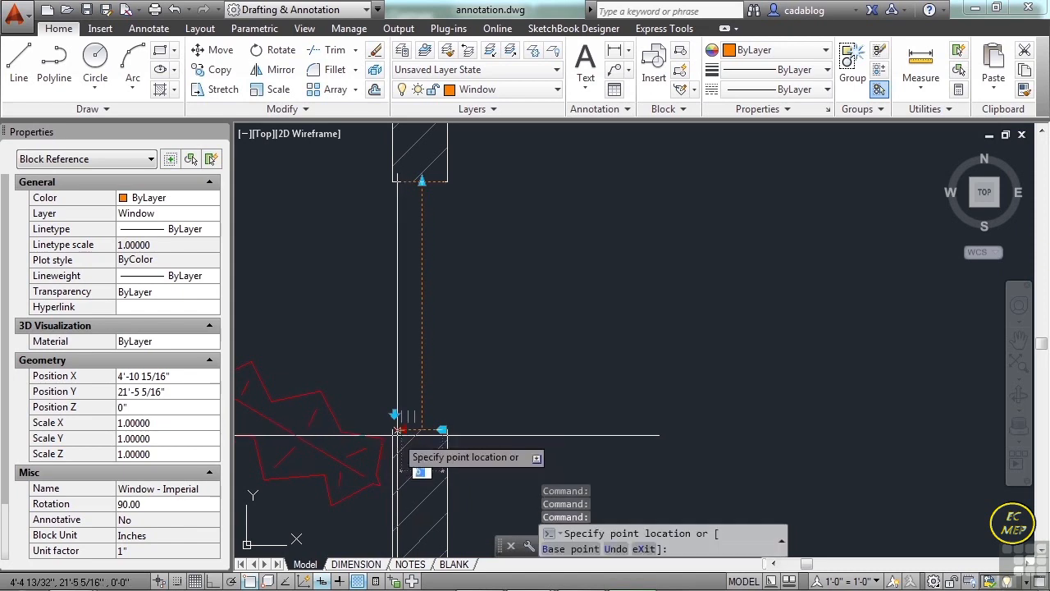
{"action": "scroll", "coordinate": [407, 430], "scroll_direction": "up", "scroll_amount": 2}
{"action": "scroll", "coordinate": [387, 435], "scroll_direction": "up", "scroll_amount": 2}
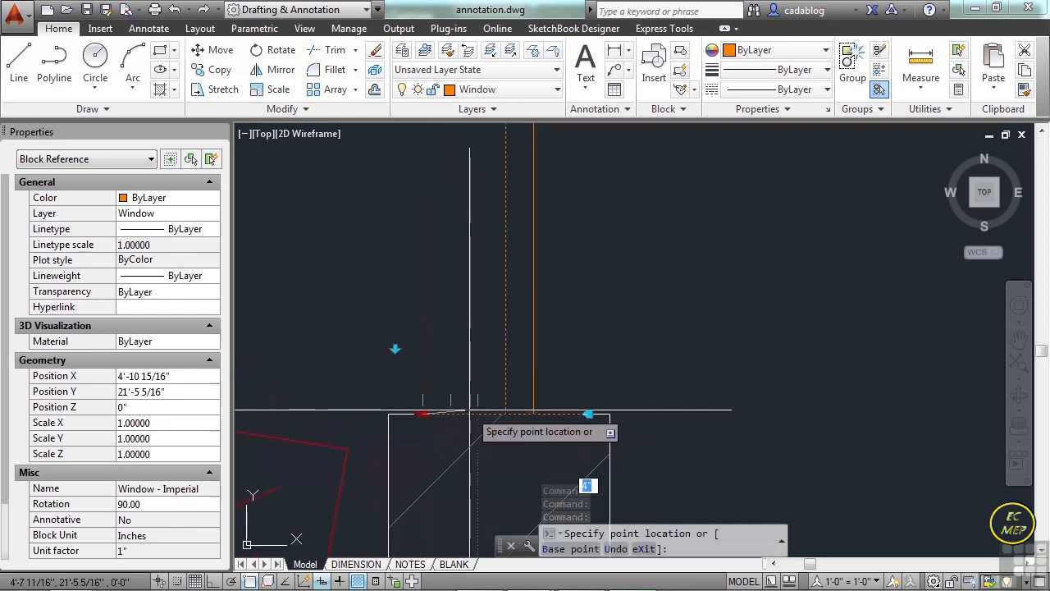
{"action": "left_click", "coordinate": [446, 414]}
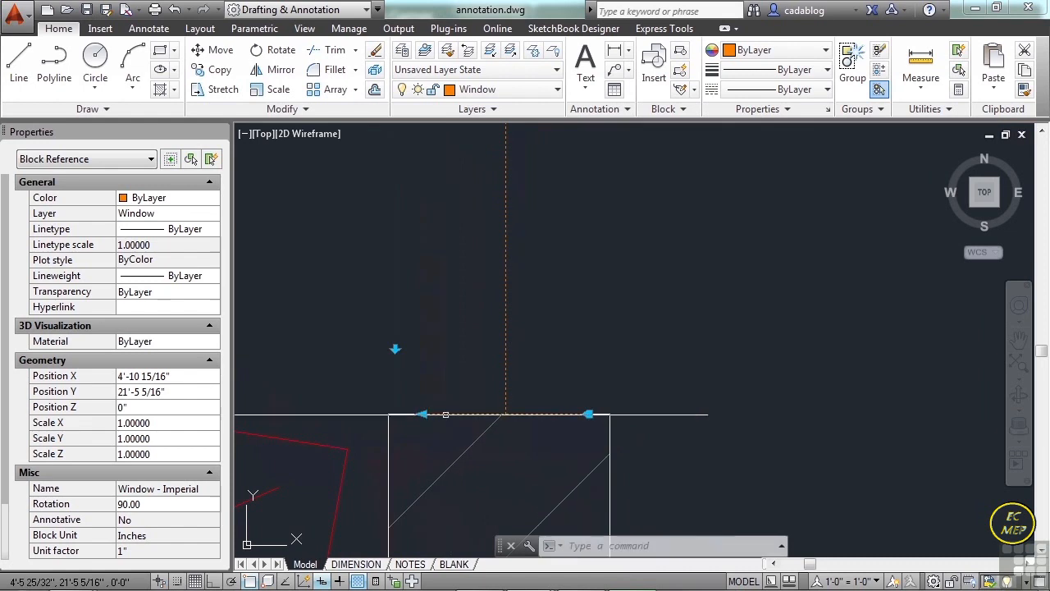
Move the window block by its alignment grip out of the wall into the room.
{"action": "left_click", "coordinate": [588, 414]}
{"action": "scroll", "coordinate": [585, 415], "scroll_direction": "down", "scroll_amount": 4}
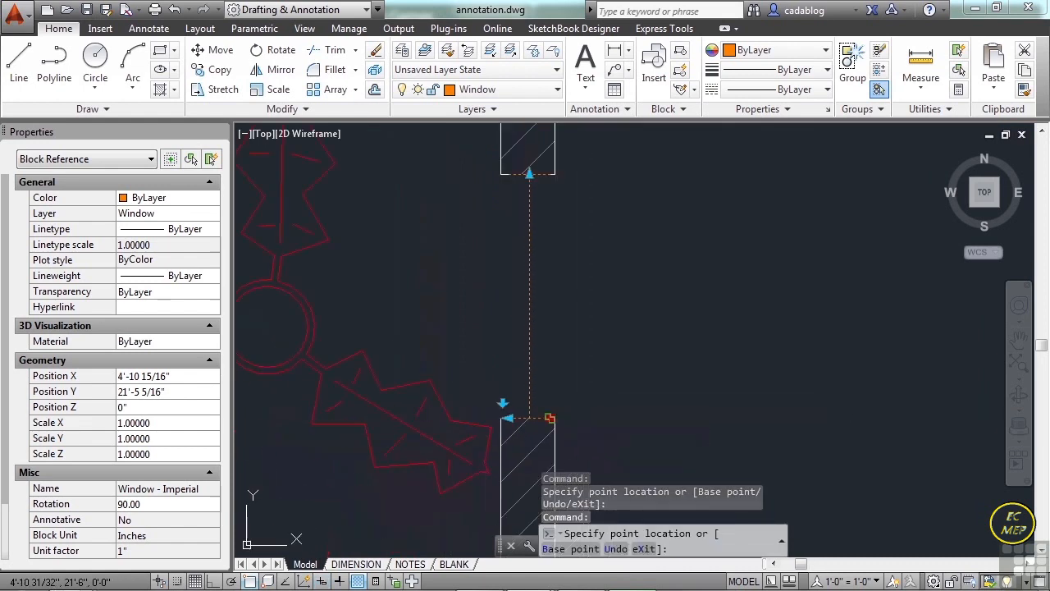
{"action": "left_click", "coordinate": [628, 406]}
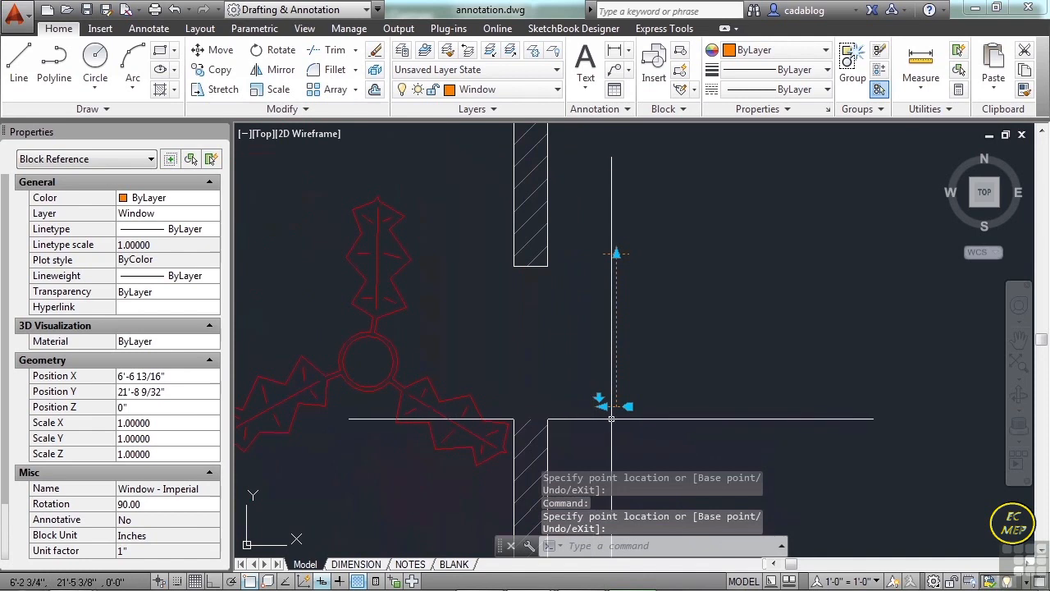
Snap the window block to the lower jamb's inside corner, and shift it along the jamb edge, lying perpendicular to the wall.
{"action": "left_click", "coordinate": [629, 406]}
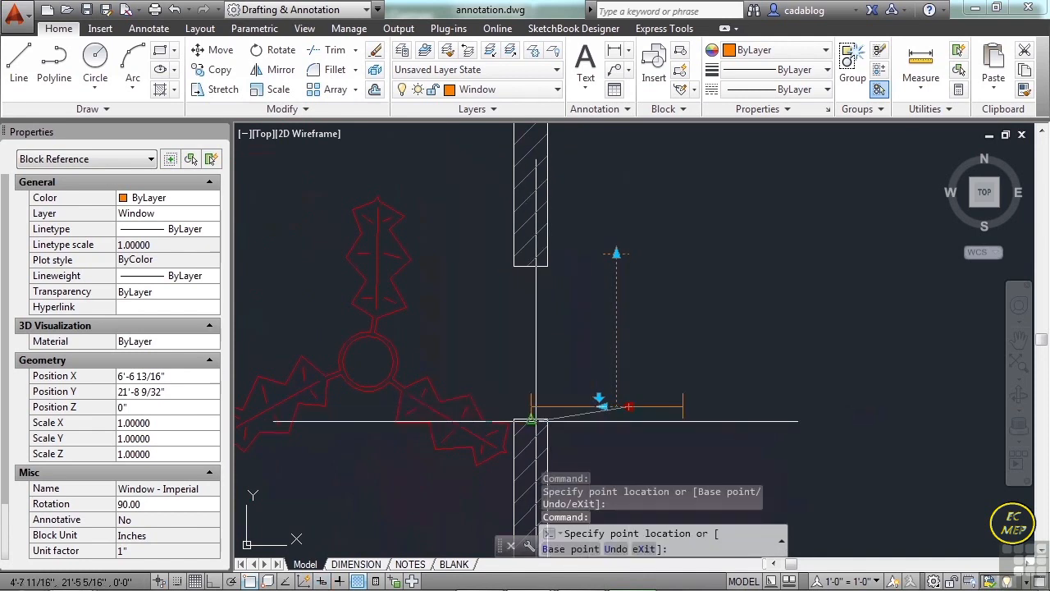
{"action": "left_click", "coordinate": [547, 419]}
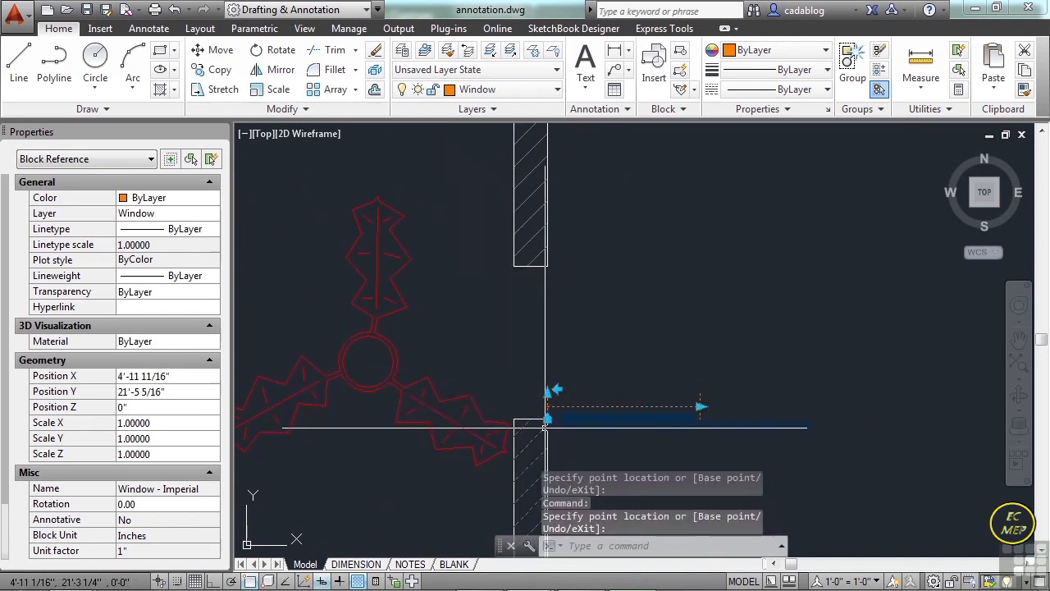
{"action": "scroll", "coordinate": [547, 419], "scroll_direction": "up", "scroll_amount": 4}
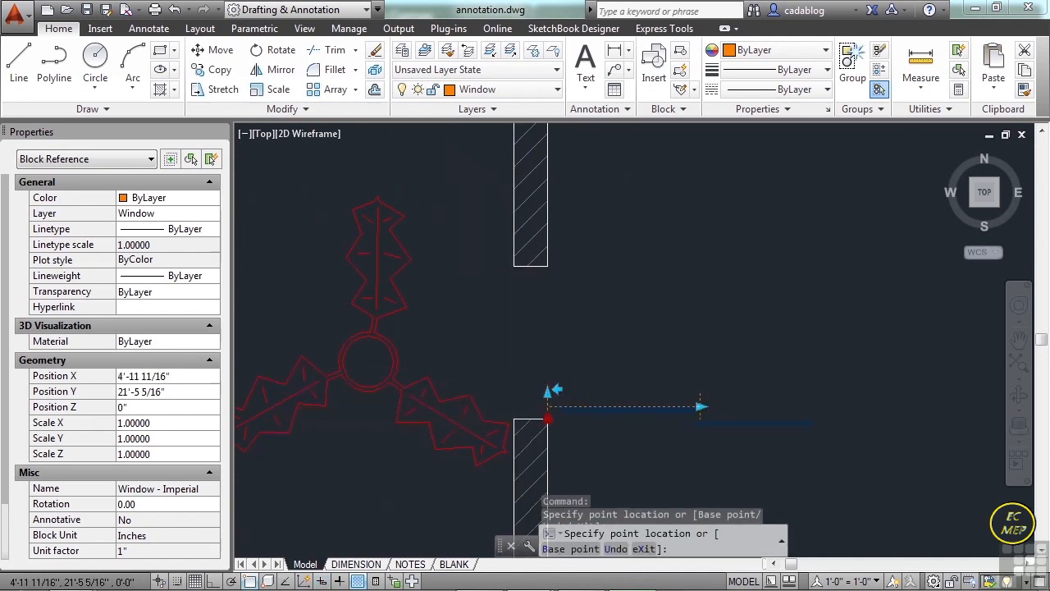
{"action": "left_click", "coordinate": [514, 424]}
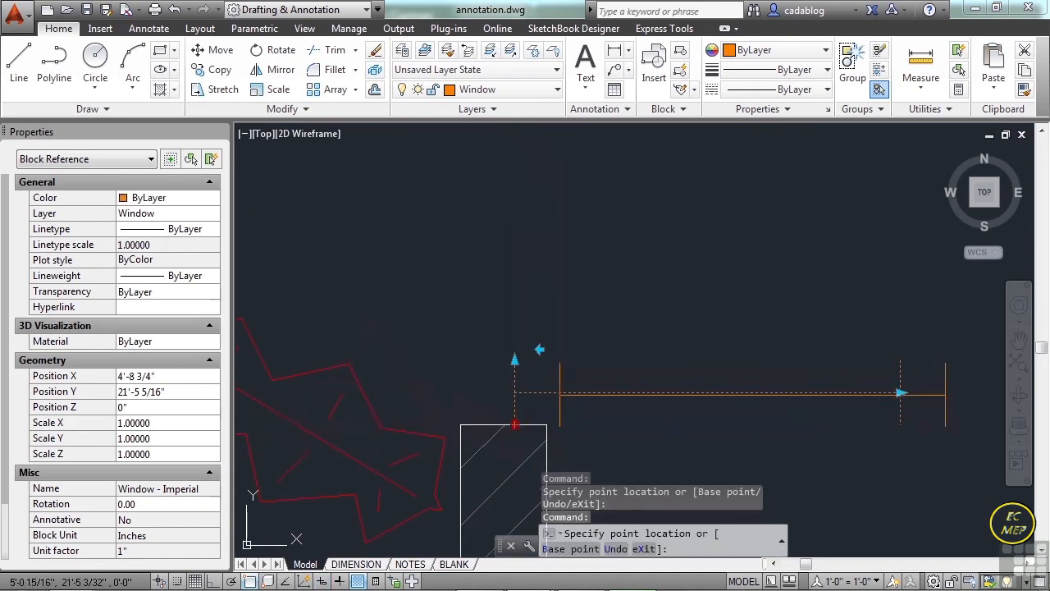
Realign the window vertically inside its opening at the lower jamb's inside corner, and clear the selection.
{"action": "key", "text": "Escape"}
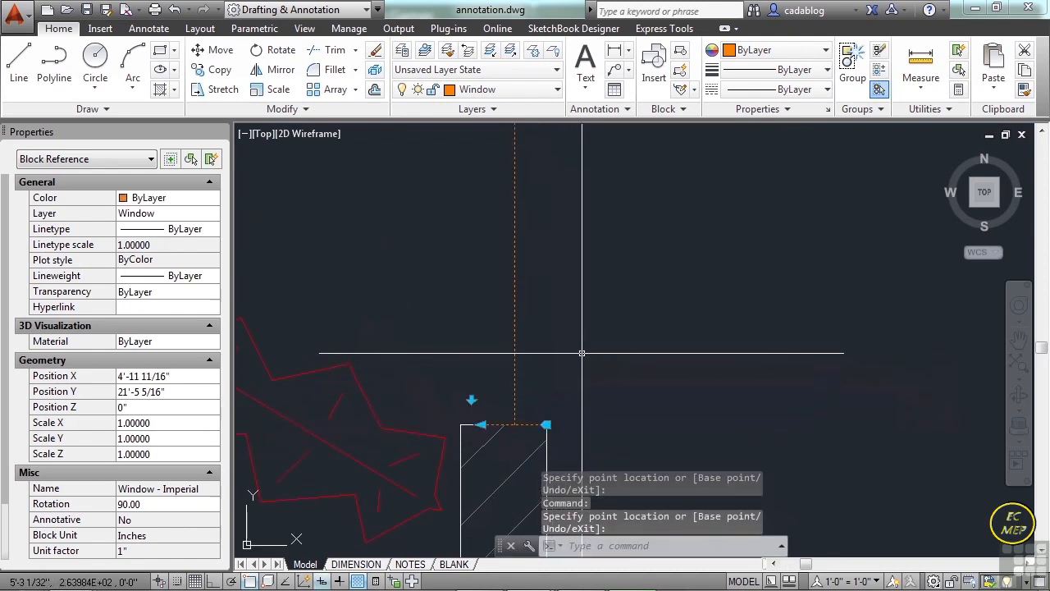
{"action": "key", "text": "Escape"}
{"action": "scroll", "coordinate": [582, 353], "scroll_direction": "down", "scroll_amount": 3}
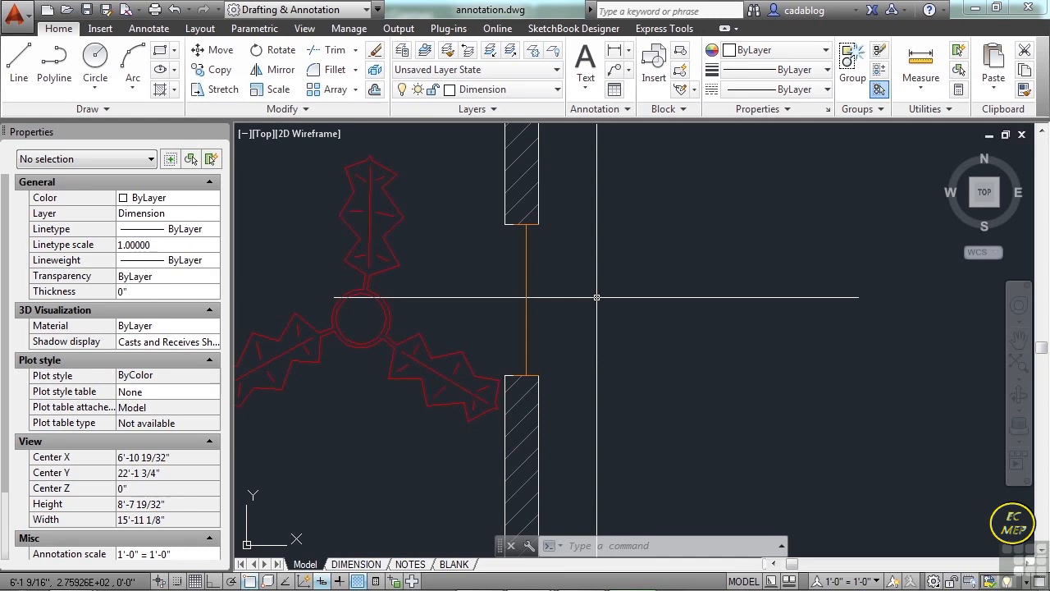
Show the tool palettes and insert the WF Beam - Imperial block from the Structural samples in an empty area outside the floor plan.
{"action": "key", "text": "ctrl+3"}
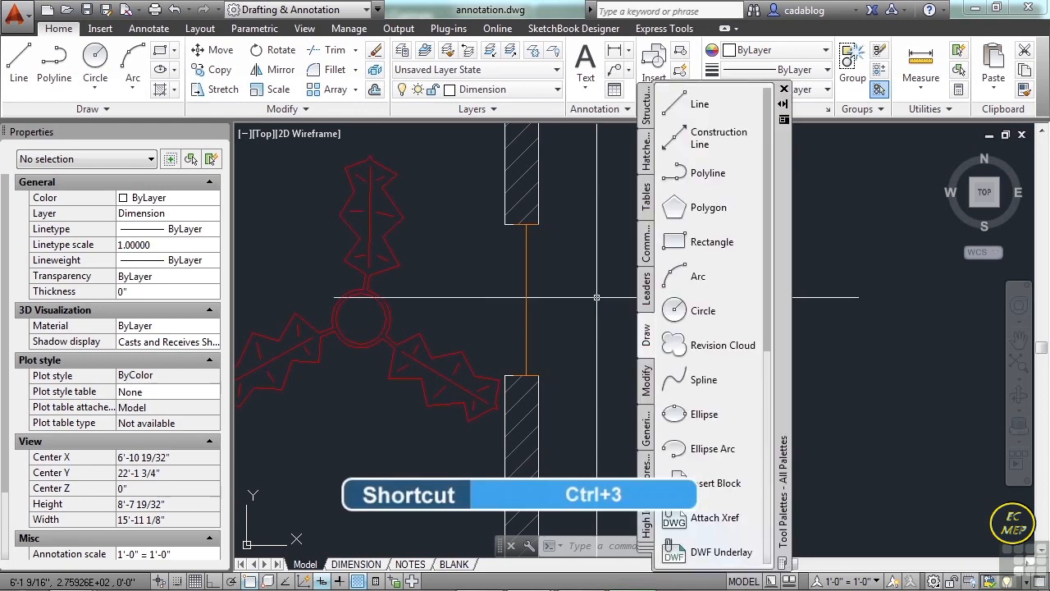
{"action": "left_click_drag", "start_coordinate": [782, 211], "coordinate": [891, 207]}
{"action": "left_click", "coordinate": [754, 109]}
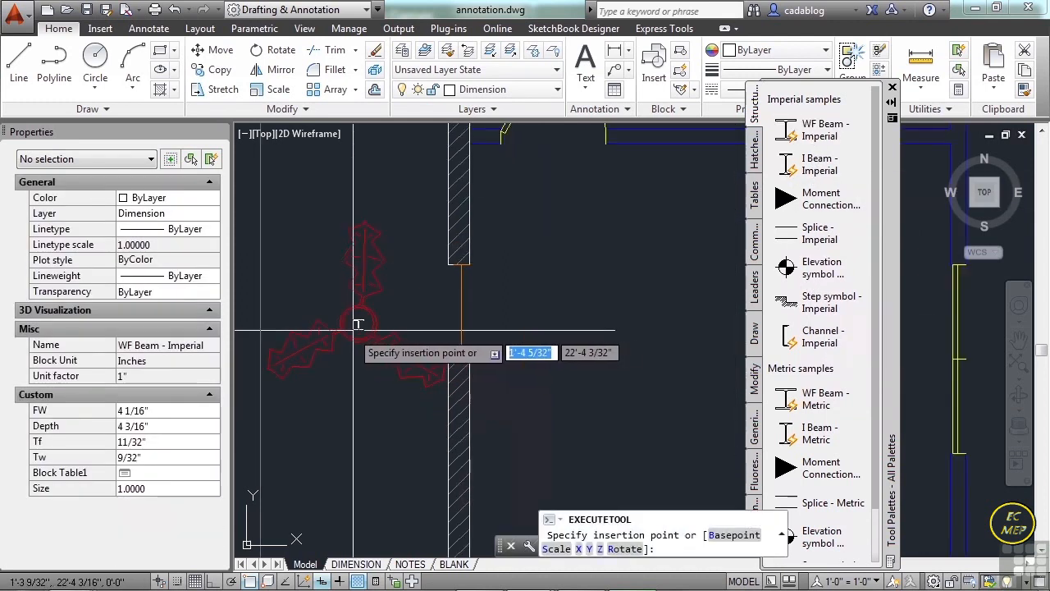
{"action": "scroll", "coordinate": [356, 324], "scroll_direction": "down", "scroll_amount": 10}
{"action": "scroll", "coordinate": [515, 310], "scroll_direction": "up", "scroll_amount": 10}
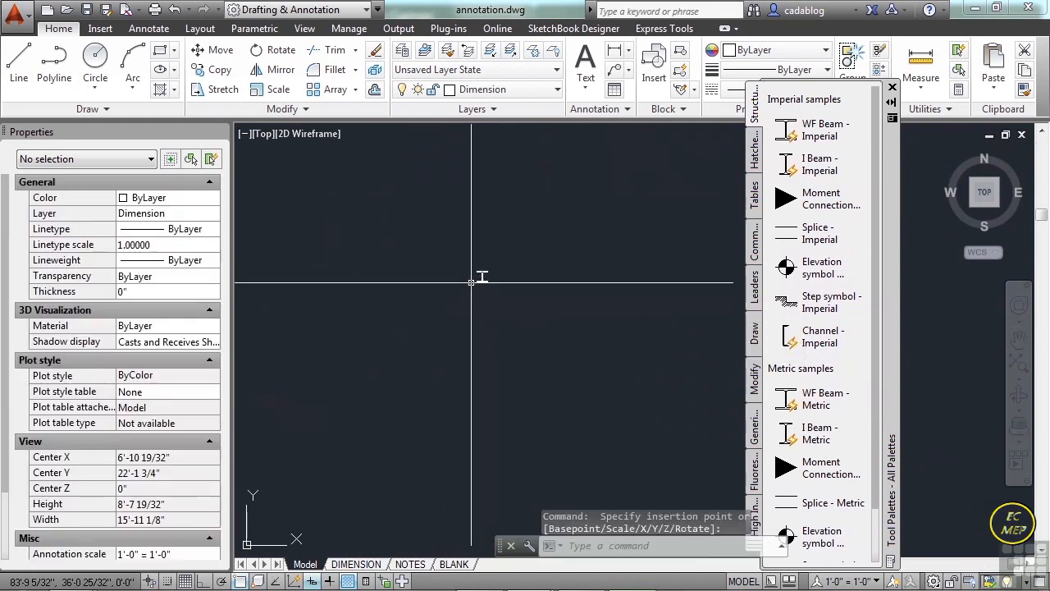
Set the wide-flange beam block's size to W12x14 and clear the selection.
{"action": "left_click", "coordinate": [498, 259]}
{"action": "scroll", "coordinate": [474, 316], "scroll_direction": "up", "scroll_amount": 4}
{"action": "left_click", "coordinate": [475, 312]}
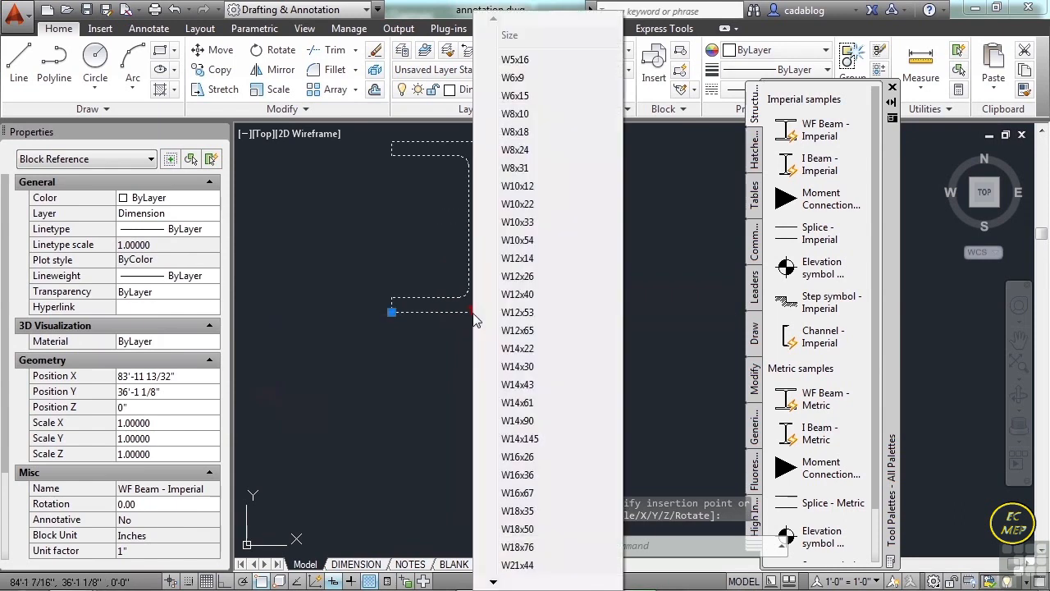
{"action": "left_click", "coordinate": [528, 260]}
{"action": "scroll", "coordinate": [450, 368], "scroll_direction": "down", "scroll_amount": 2}
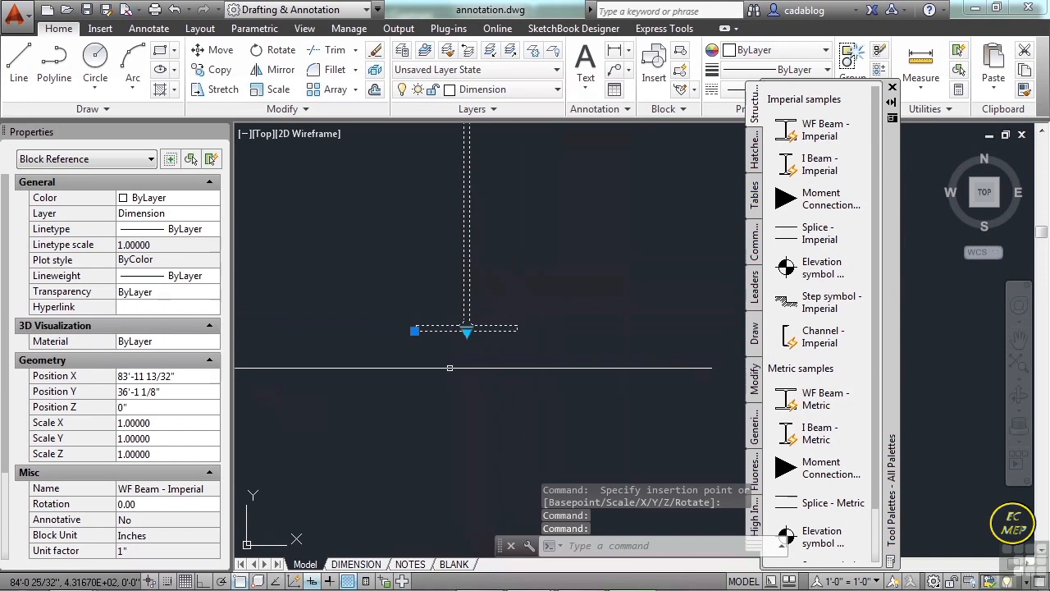
{"action": "key", "text": "Escape"}
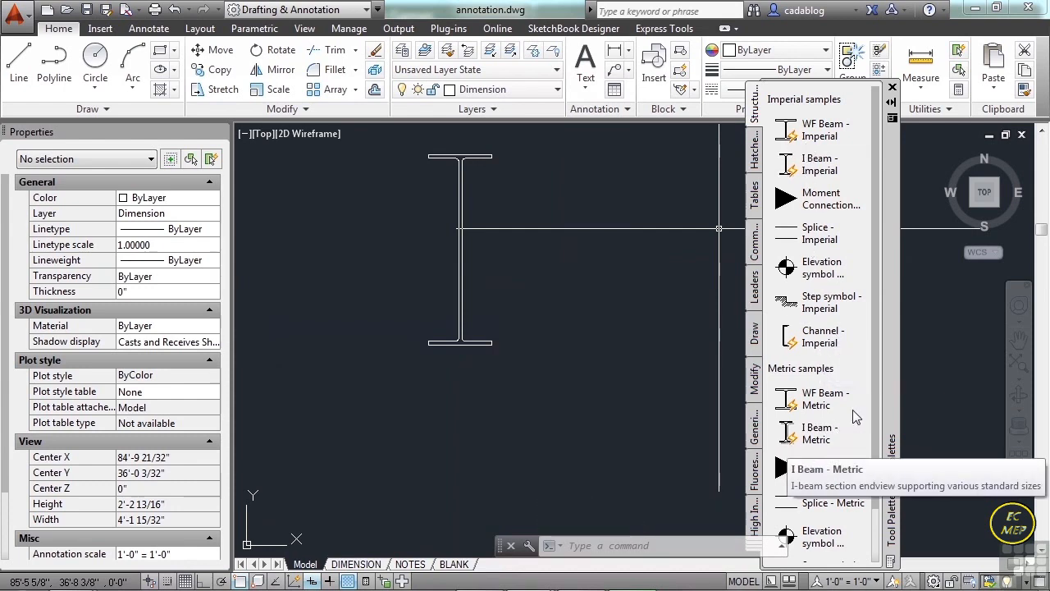
Switch to the Architectural tool palette and insert the Door - Imperial block in the room above the double doors.
{"action": "mouse_move", "coordinate": [877, 384]}
{"action": "left_mouse_down"}
{"action": "mouse_move", "coordinate": [878, 451]}
{"action": "mouse_move", "coordinate": [874, 354]}
{"action": "left_mouse_up"}
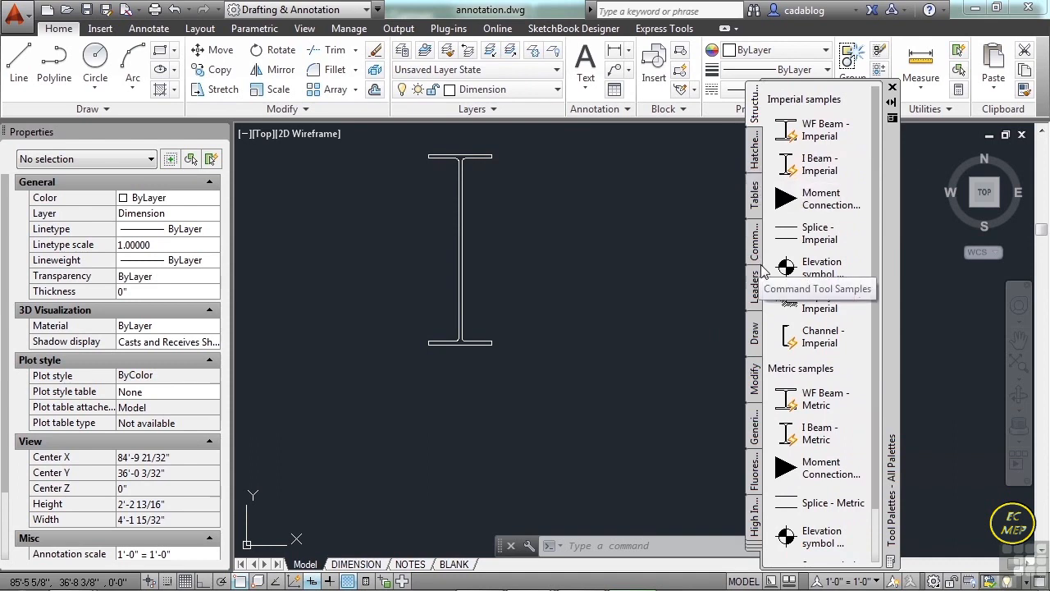
{"action": "left_click", "coordinate": [755, 550]}
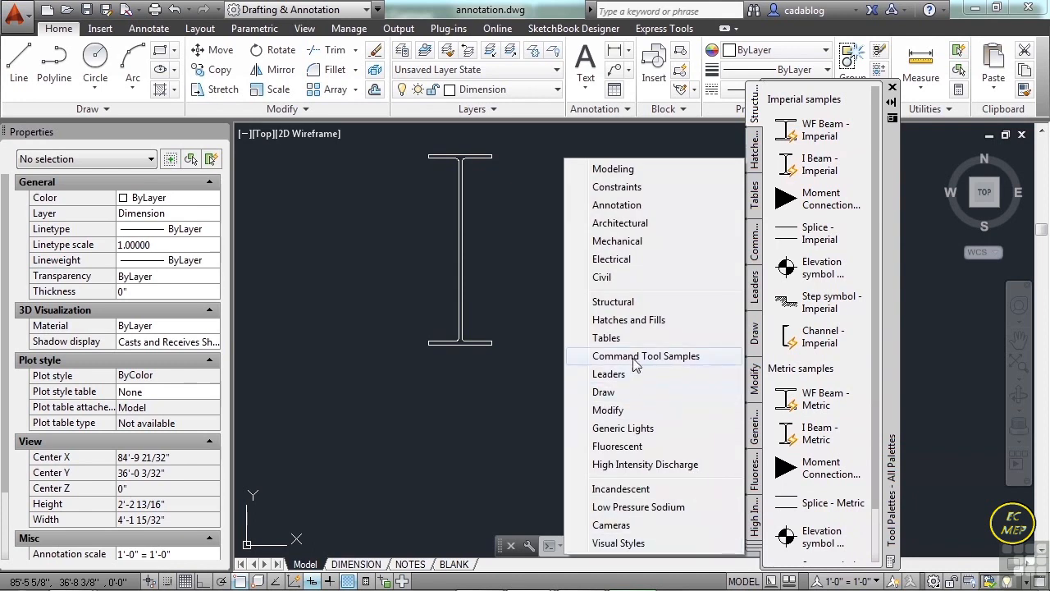
{"action": "left_click", "coordinate": [619, 227]}
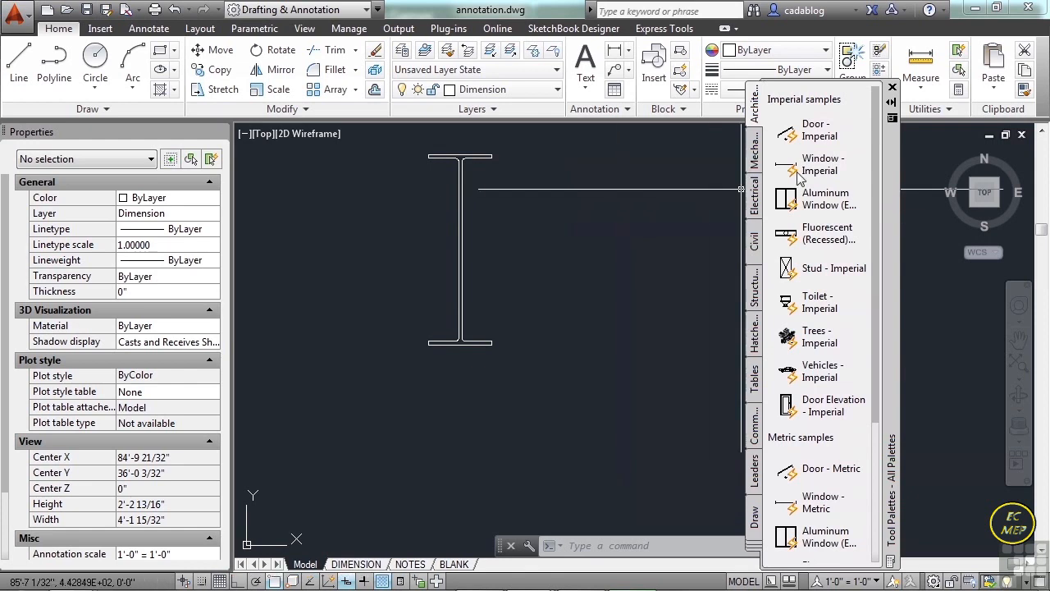
{"action": "left_click", "coordinate": [811, 133]}
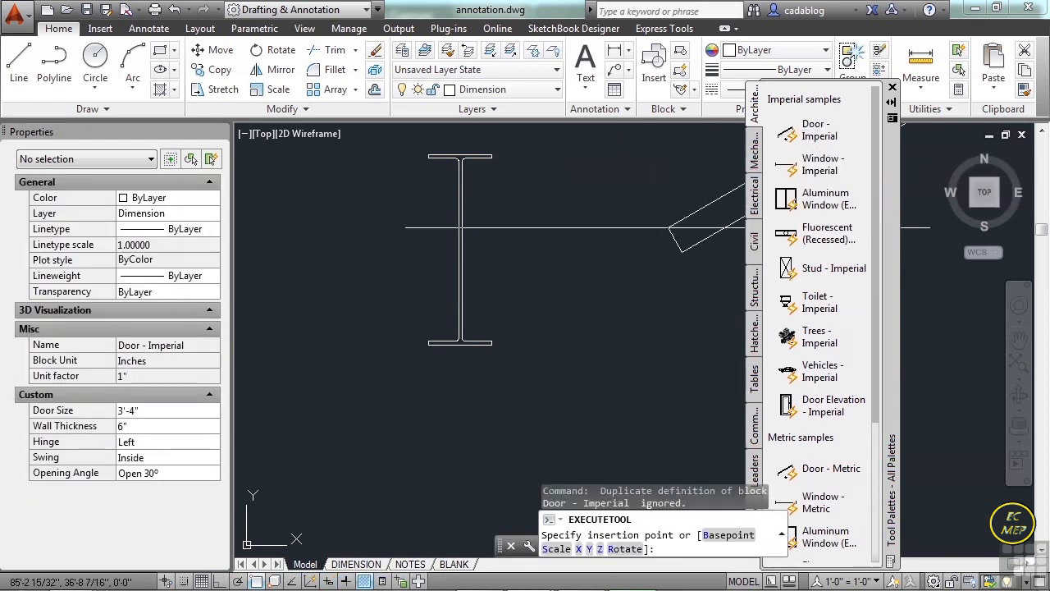
{"action": "scroll", "coordinate": [645, 246], "scroll_direction": "down", "scroll_amount": 5}
{"action": "scroll", "coordinate": [359, 381], "scroll_direction": "up", "scroll_amount": 4}
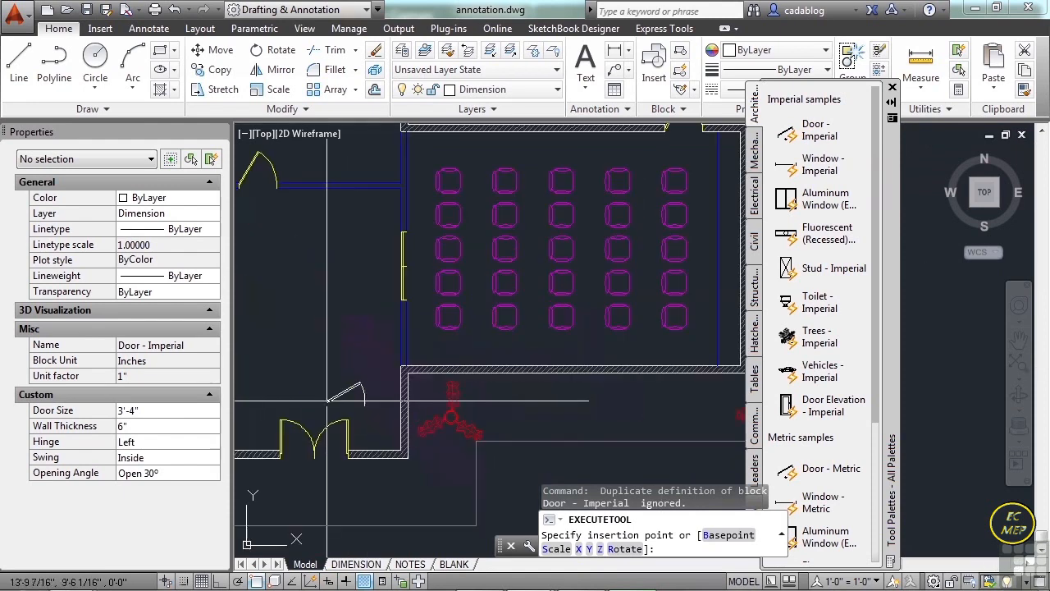
{"action": "left_click", "coordinate": [299, 309]}
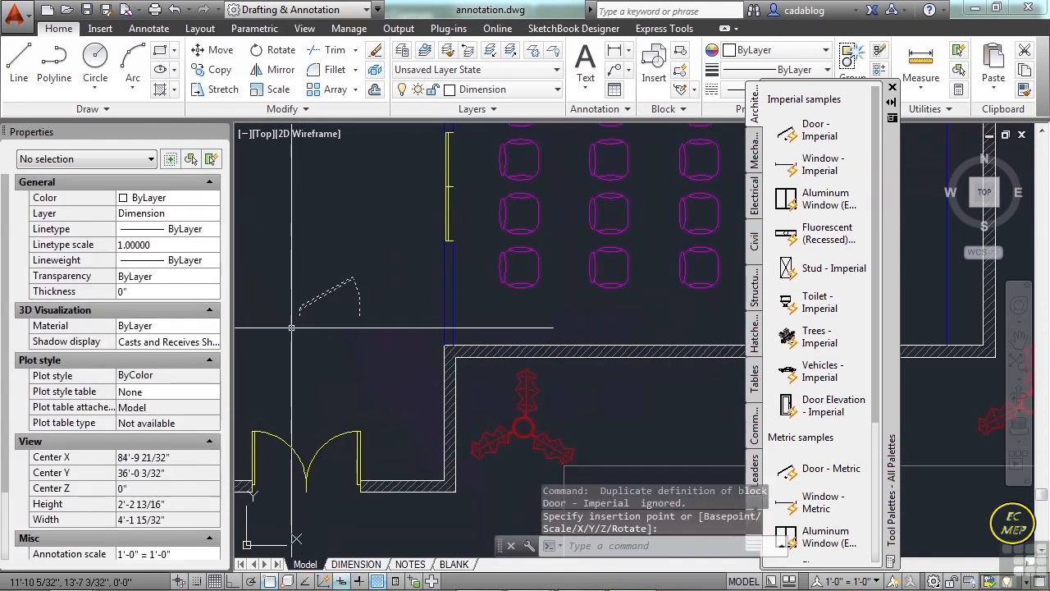
Reduce the inserted door block's width and flip both its hinge side and its swing direction.
{"action": "scroll", "coordinate": [300, 324], "scroll_direction": "up", "scroll_amount": 4}
{"action": "left_click", "coordinate": [330, 254]}
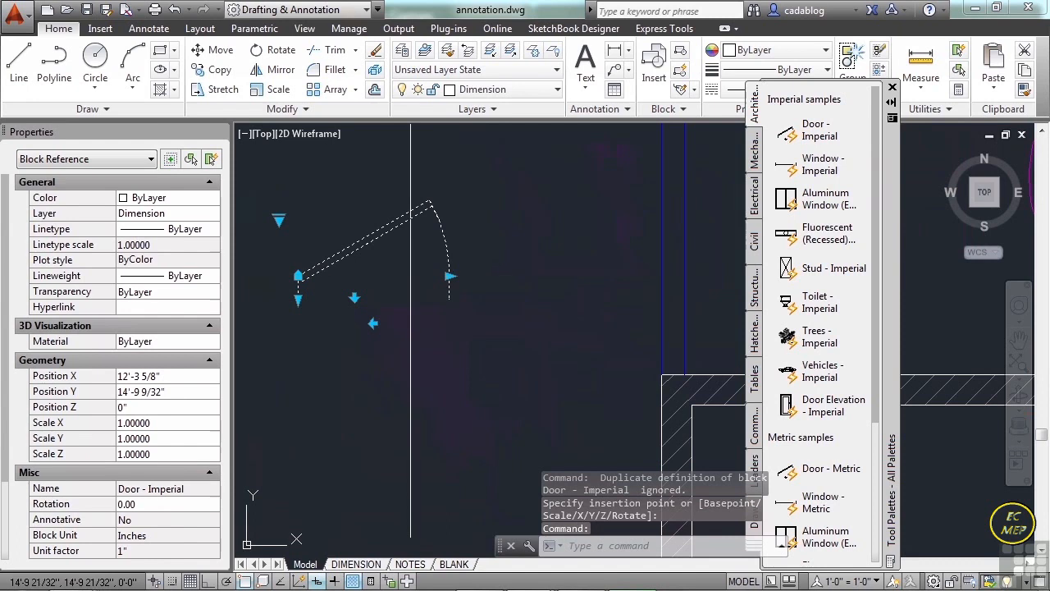
{"action": "left_click", "coordinate": [448, 277]}
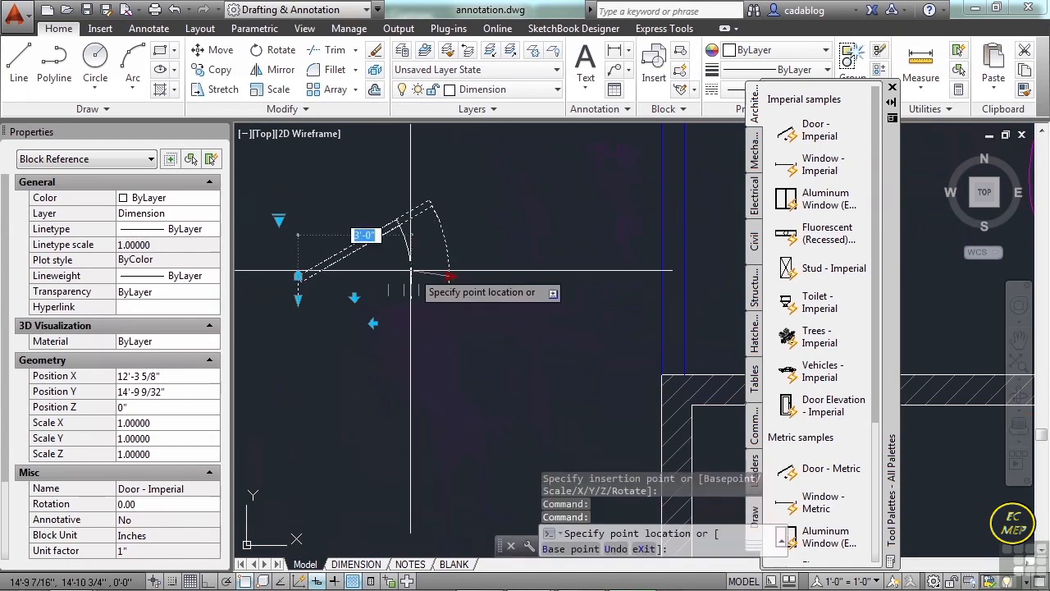
{"action": "left_click", "coordinate": [353, 300]}
{"action": "left_click", "coordinate": [355, 301]}
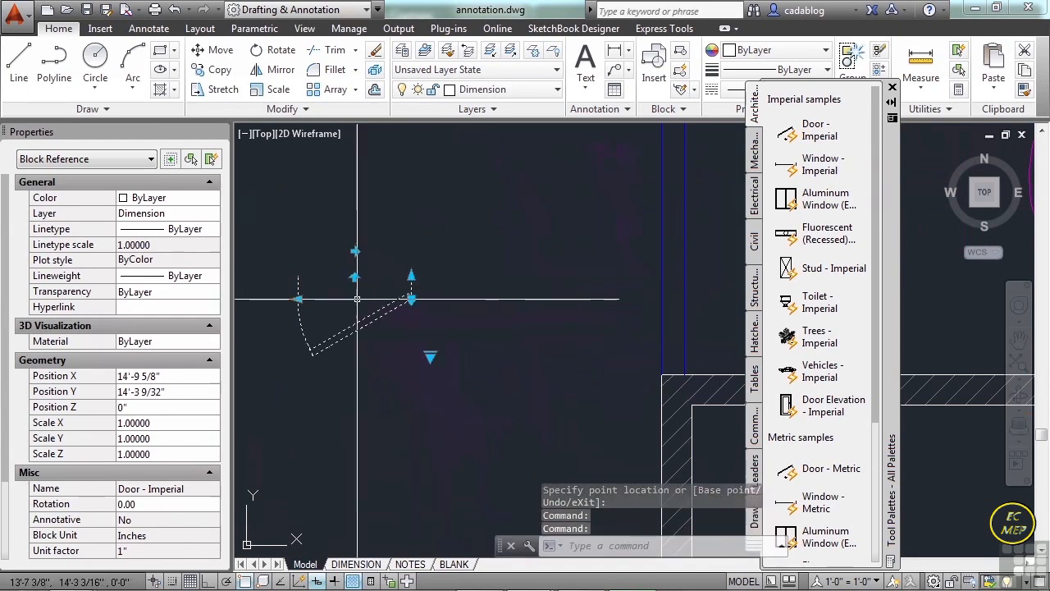
Set the door block's opening angle to Closed and clear the selection.
{"action": "left_click", "coordinate": [431, 359]}
{"action": "left_click", "coordinate": [427, 356]}
{"action": "left_click", "coordinate": [427, 356]}
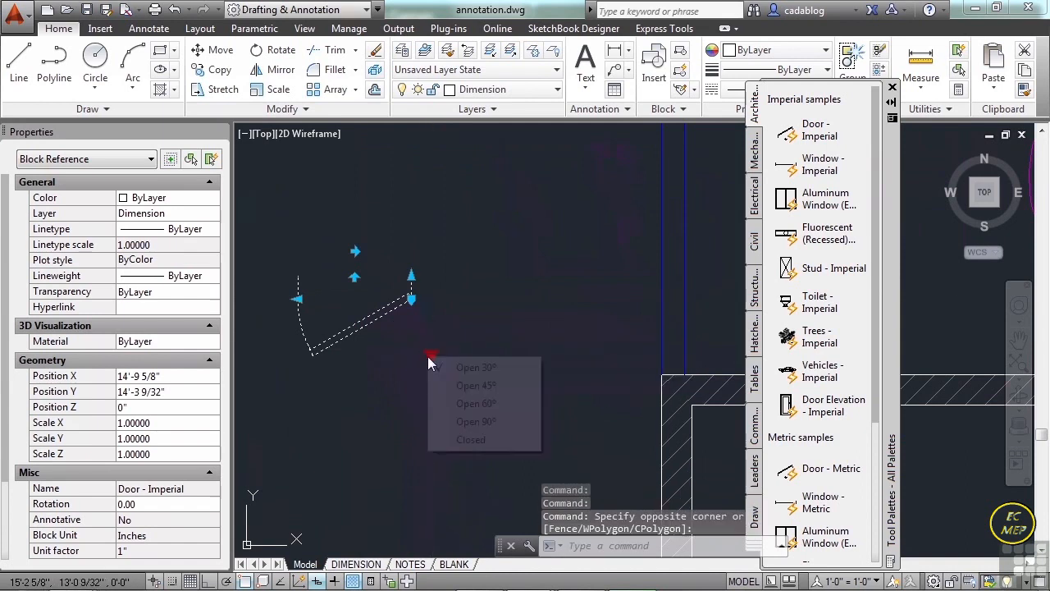
{"action": "left_click", "coordinate": [471, 440]}
{"action": "key", "text": "Escape"}
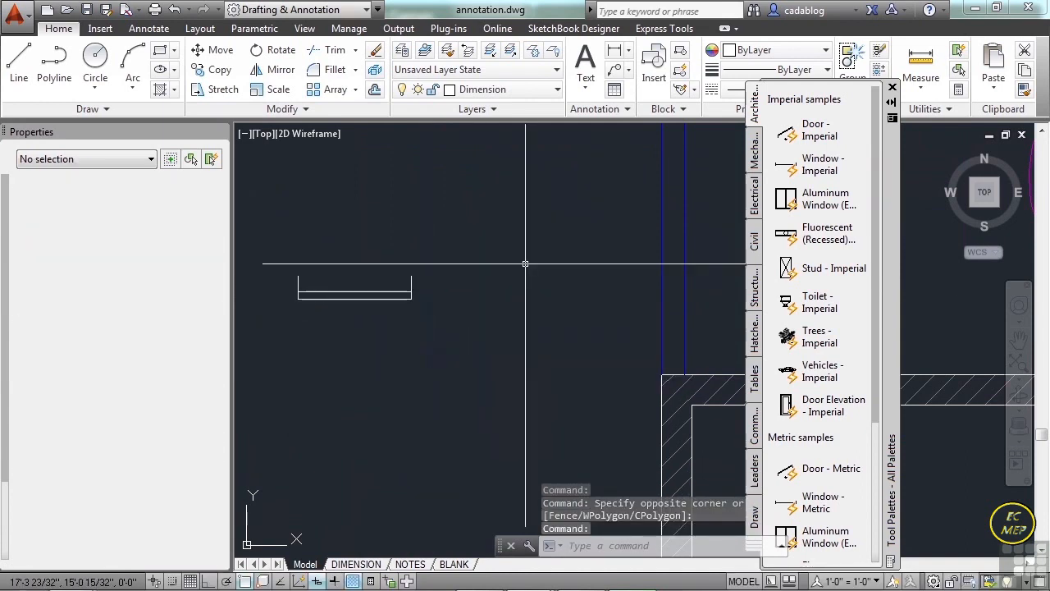
Insert the imperial Aluminum Window elevation block in the room above the closed door and stretch it wider.
{"action": "left_click", "coordinate": [825, 199]}
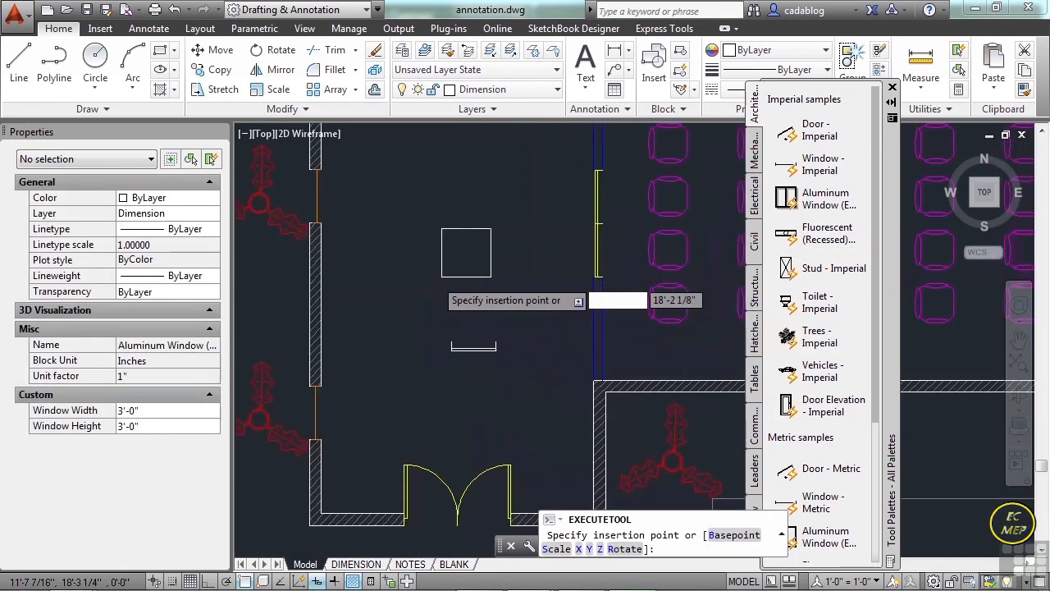
{"action": "left_click", "coordinate": [423, 292]}
{"action": "left_click", "coordinate": [462, 301]}
{"action": "left_click", "coordinate": [448, 278]}
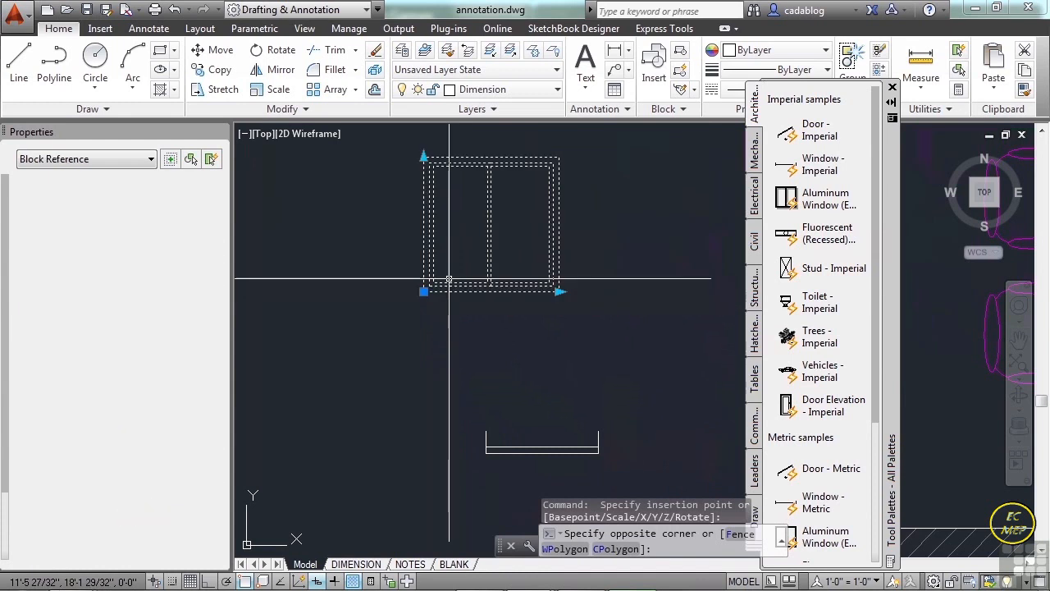
{"action": "middle_click_drag", "start_coordinate": [464, 248], "coordinate": [396, 329]}
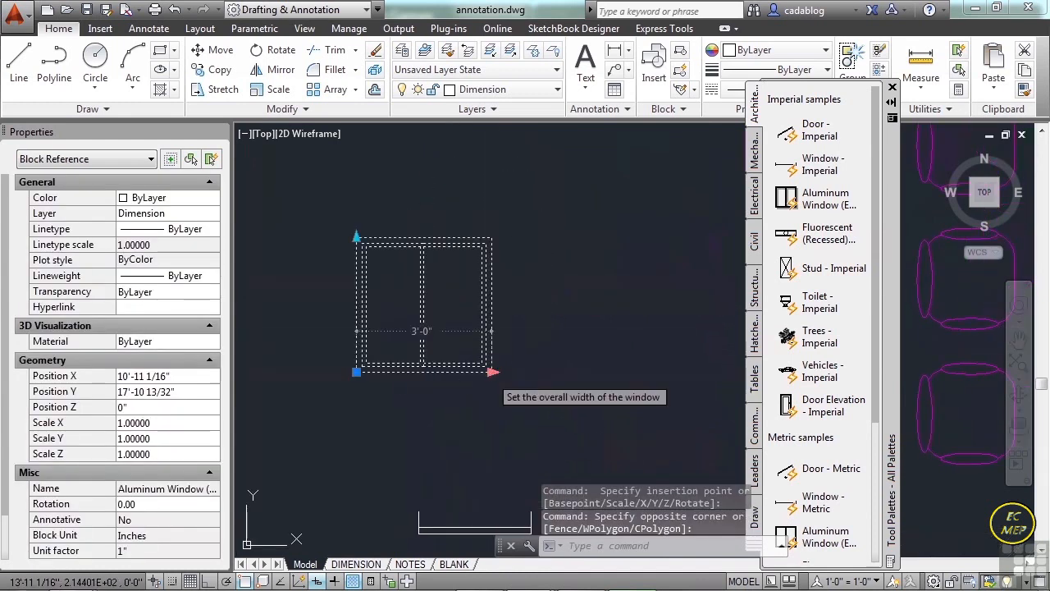
{"action": "left_click", "coordinate": [491, 372]}
{"action": "left_click", "coordinate": [581, 372]}
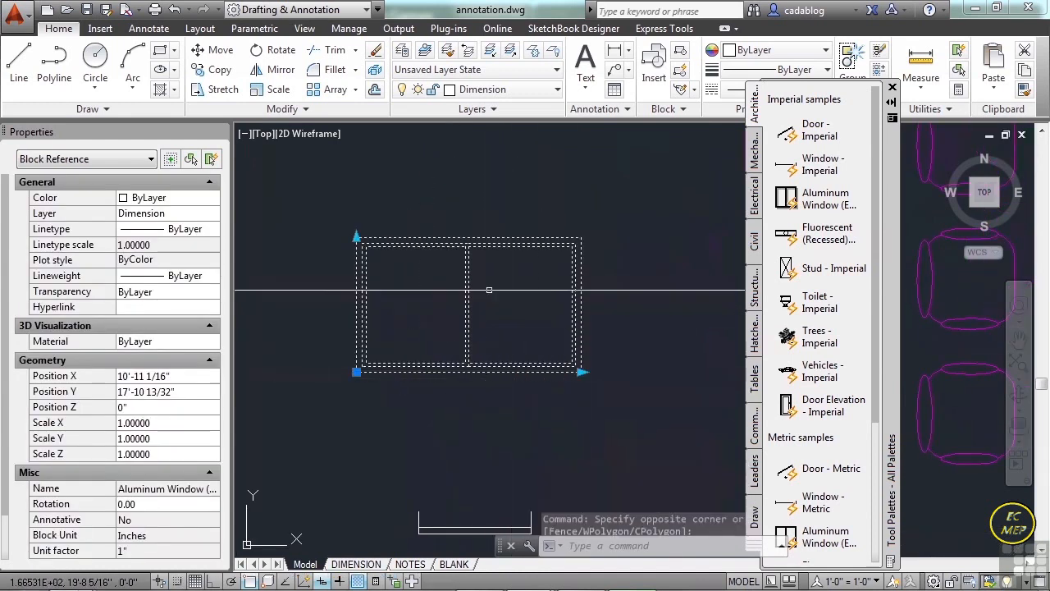
Stretch the aluminum window's height upward to match its width, and clear the selection.
{"action": "left_click", "coordinate": [356, 238]}
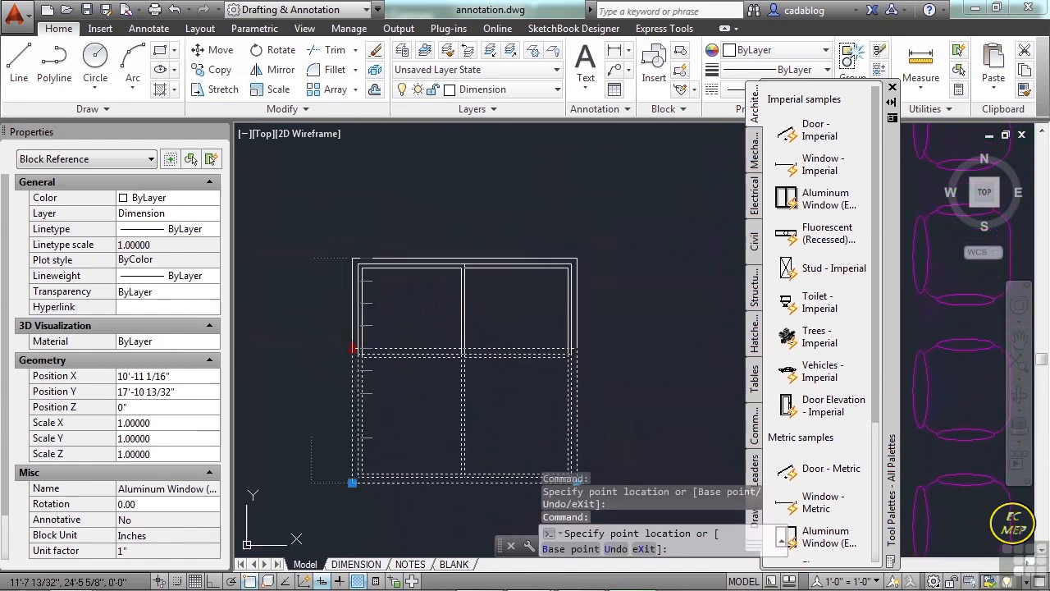
{"action": "left_click", "coordinate": [384, 260]}
{"action": "scroll", "coordinate": [384, 261], "scroll_direction": "down", "scroll_amount": 4}
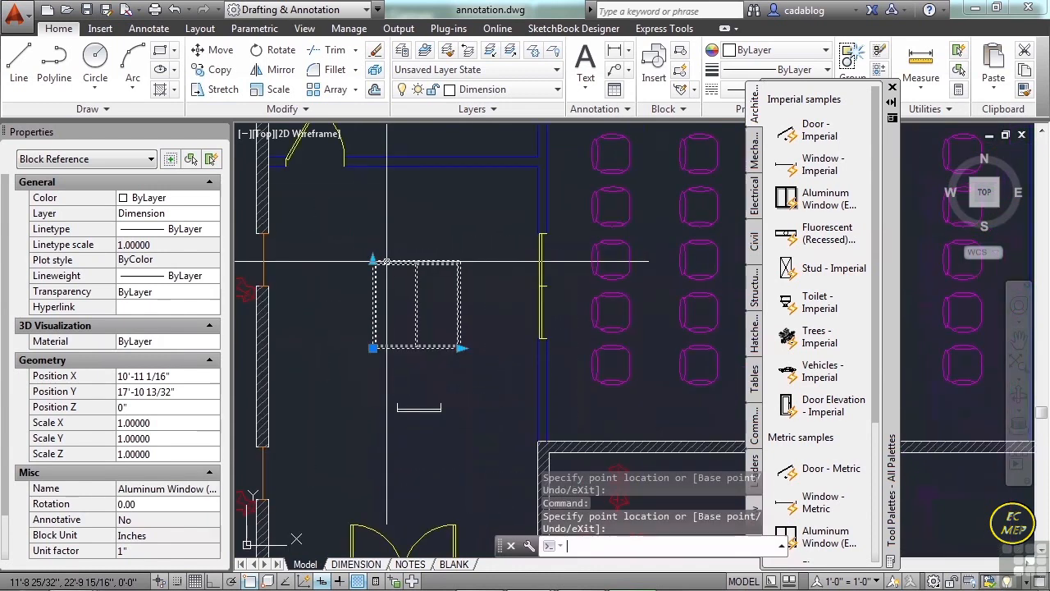
{"action": "key", "text": "Escape"}
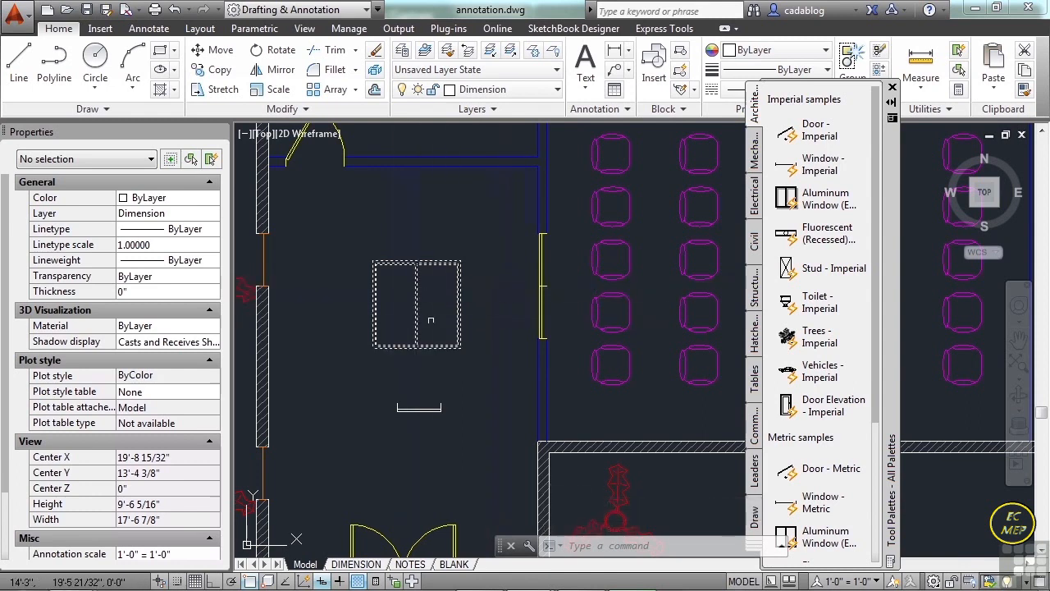
Insert the Toilet - Imperial block between the hatched exterior wall and the aluminum window.
{"action": "left_click", "coordinate": [801, 313]}
{"action": "middle_click_drag", "start_coordinate": [422, 353], "coordinate": [515, 342]}
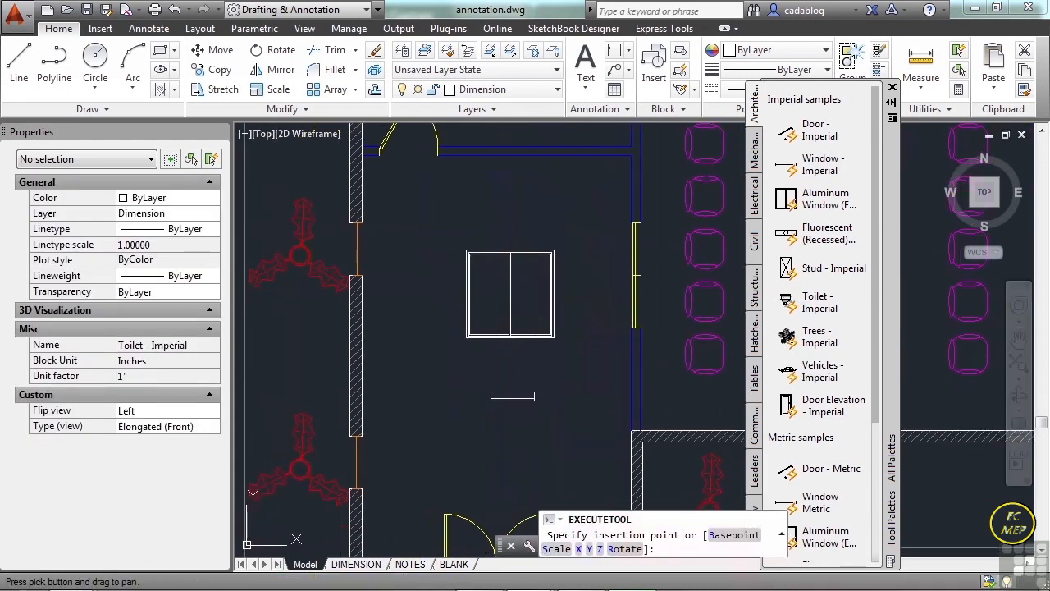
{"action": "left_click", "coordinate": [416, 309]}
Flip the toilet block's view to the opposite side and back again.
{"action": "scroll", "coordinate": [416, 309], "scroll_direction": "up", "scroll_amount": 4}
{"action": "left_click", "coordinate": [409, 288]}
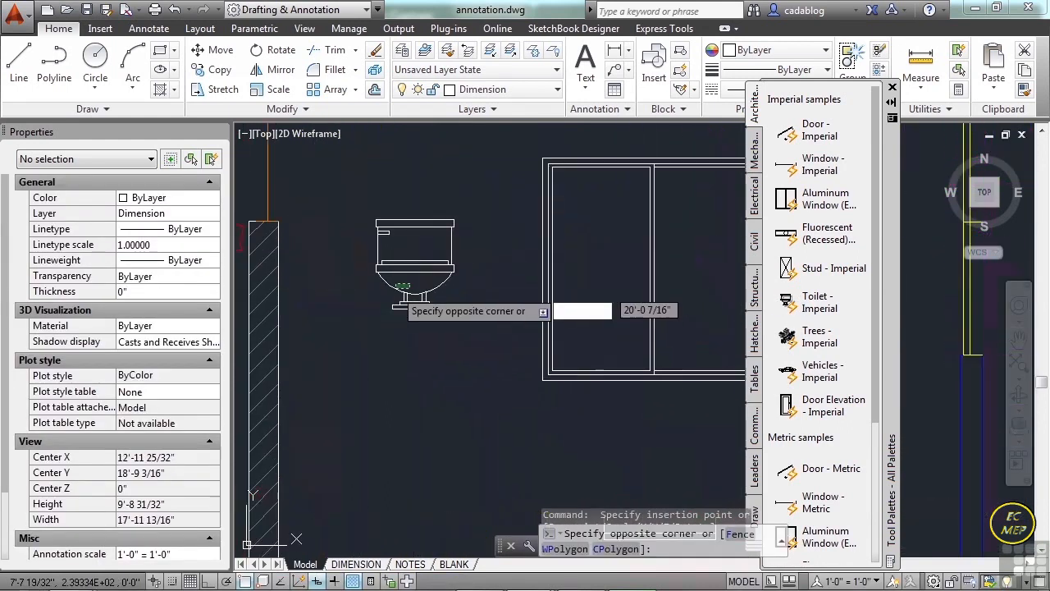
{"action": "left_click", "coordinate": [399, 302]}
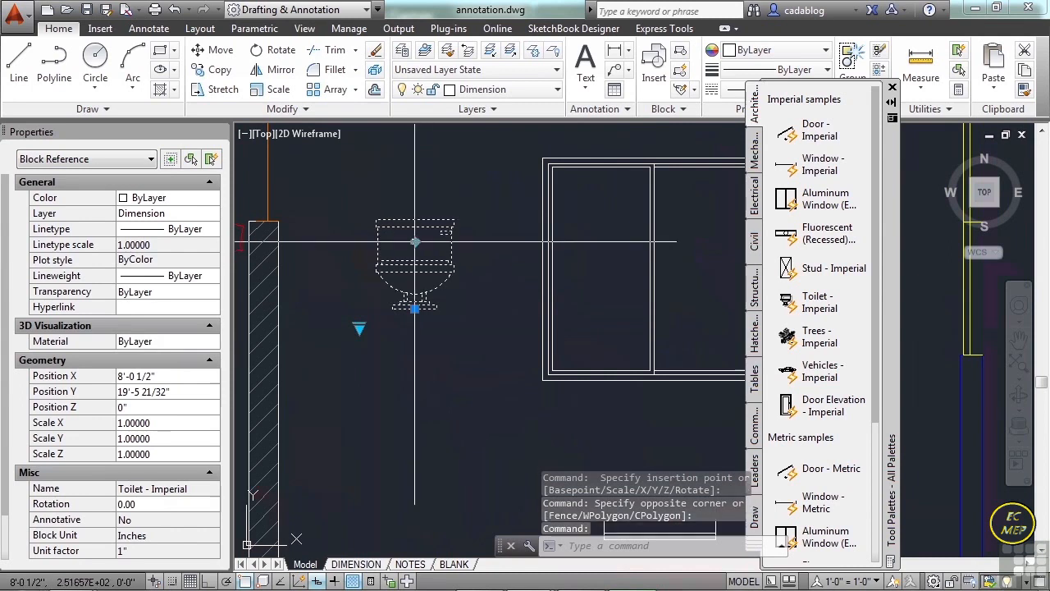
{"action": "left_click", "coordinate": [415, 242]}
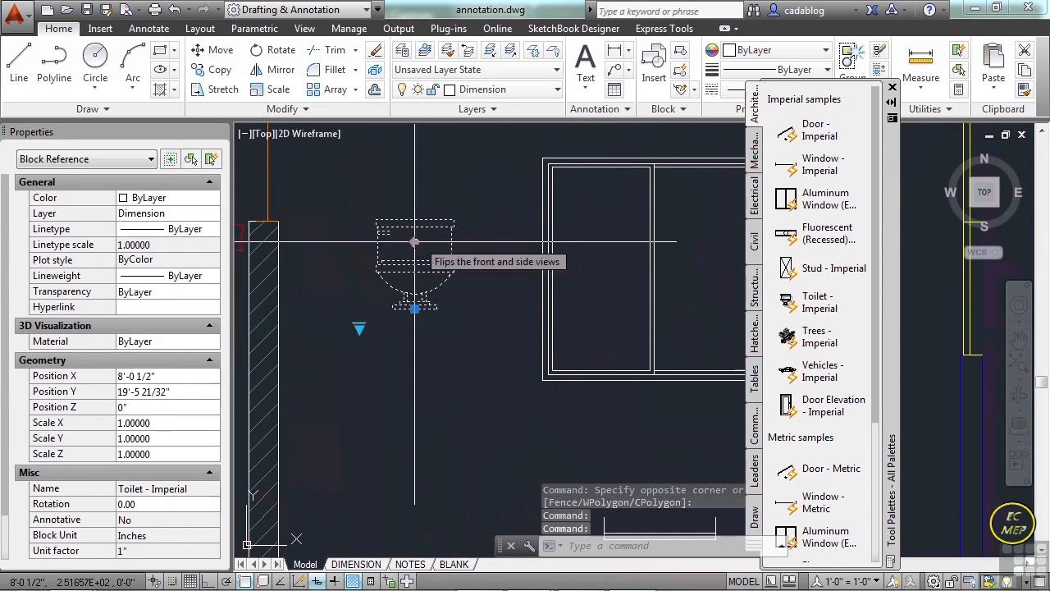
Try the Elongated (Plan) and Elongated (Side) views on the toilet block.
{"action": "left_click", "coordinate": [360, 328]}
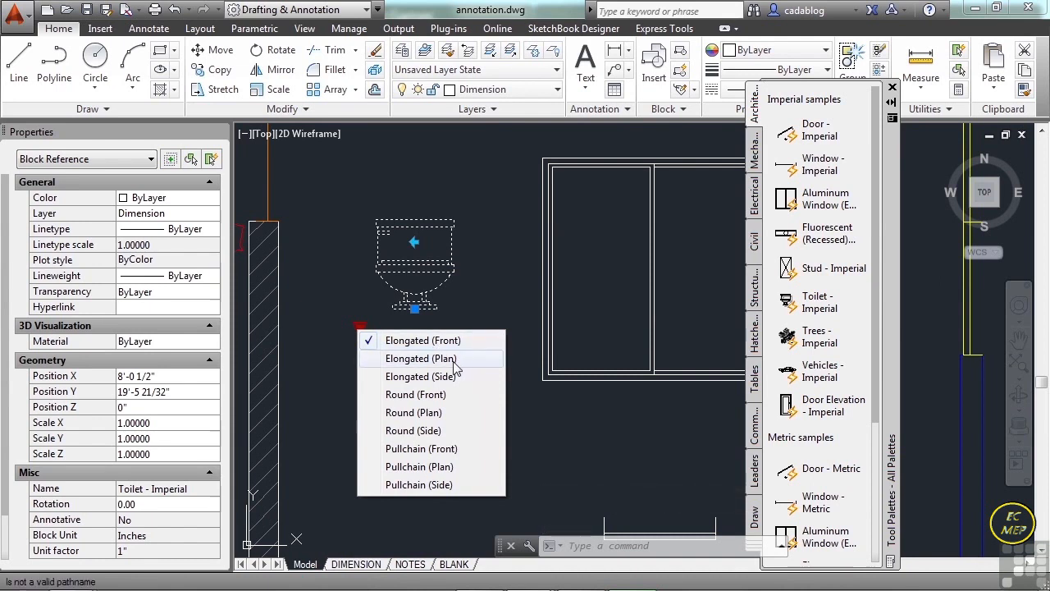
{"action": "left_click", "coordinate": [460, 358]}
{"action": "left_click", "coordinate": [359, 328]}
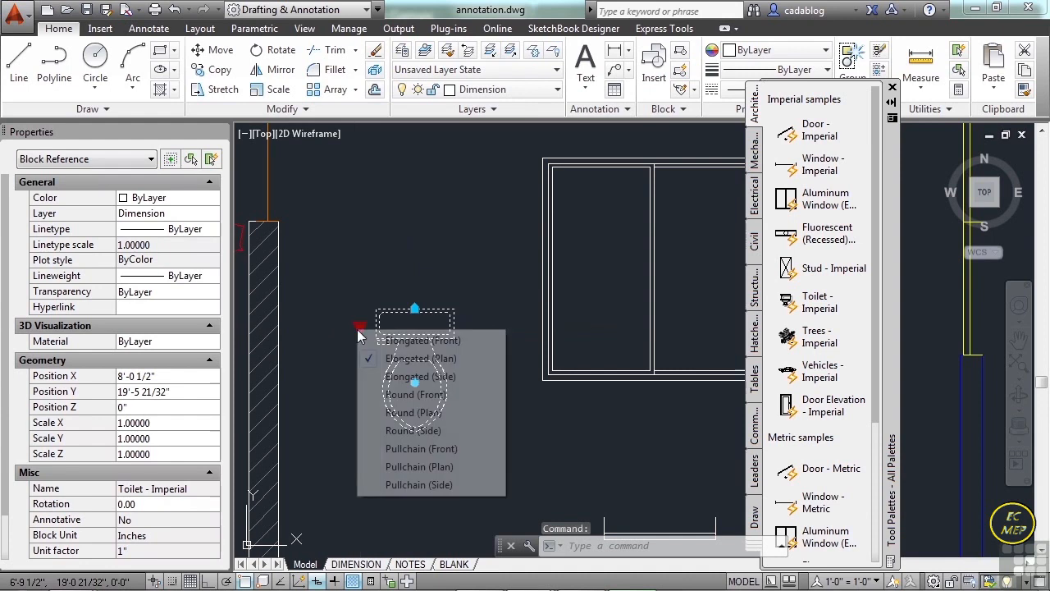
{"action": "left_click", "coordinate": [402, 377]}
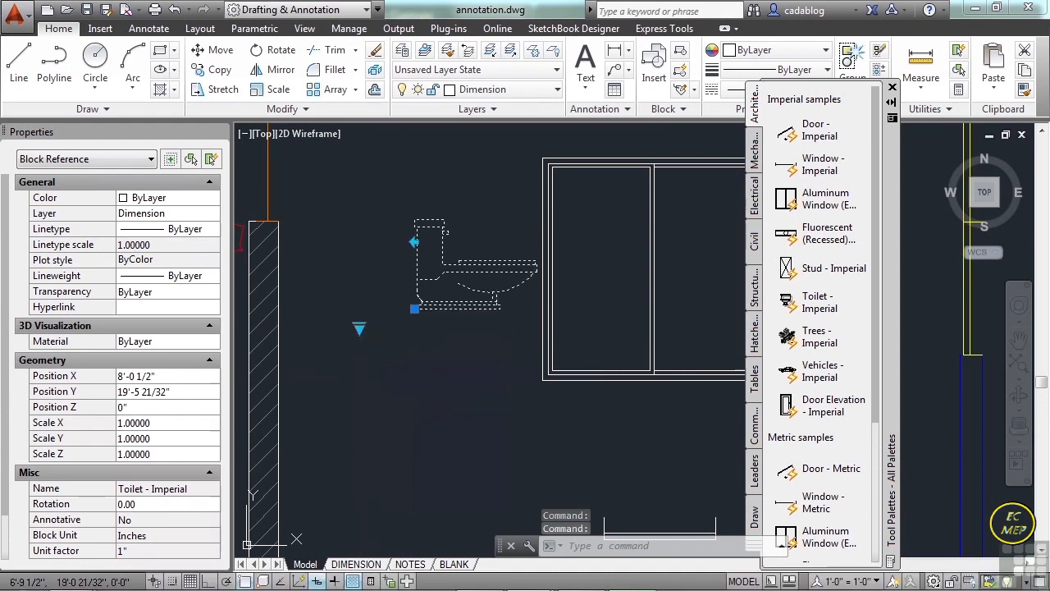
Set the toilet block's type to Round (Front) and clear the selection.
{"action": "left_click", "coordinate": [358, 328]}
{"action": "left_click", "coordinate": [417, 392]}
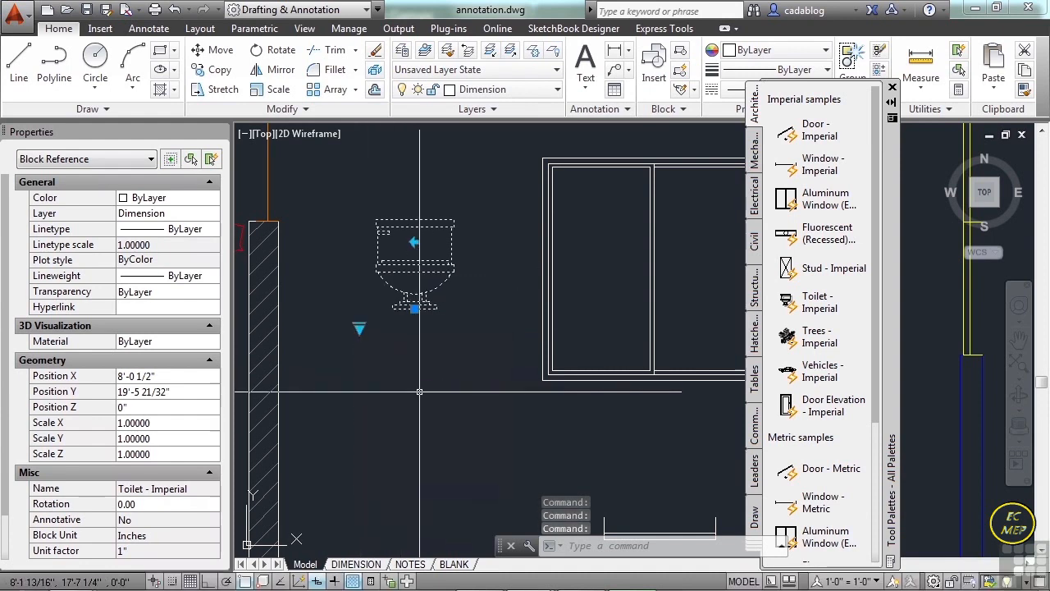
{"action": "key", "text": "Escape"}
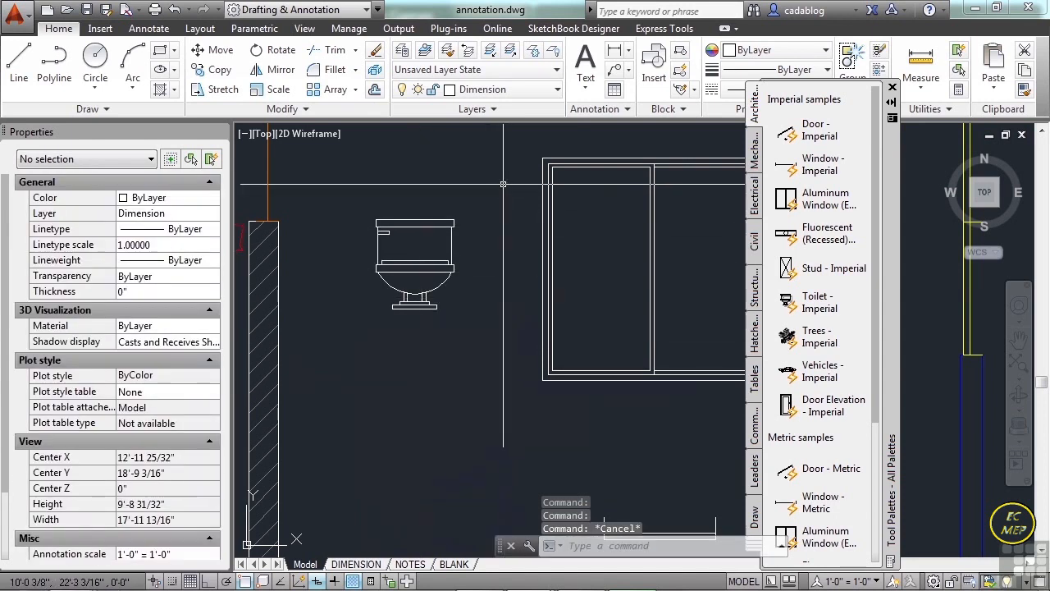
Set the toilet block's type to Pullchain (Side) and clear the selection.
{"action": "middle_click_drag", "start_coordinate": [497, 194], "coordinate": [488, 238]}
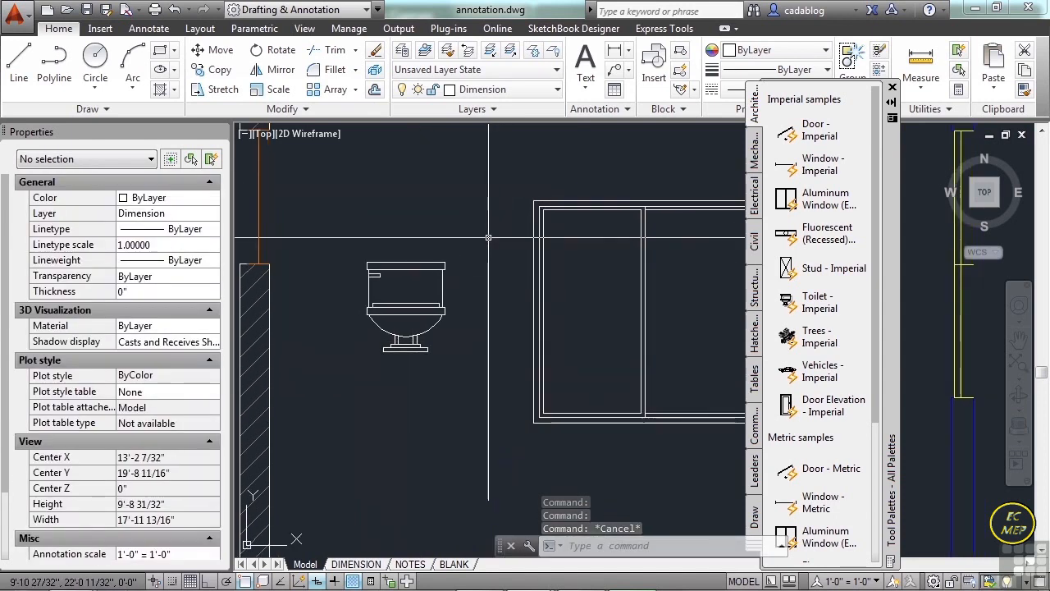
{"action": "left_click", "coordinate": [488, 237]}
{"action": "left_click", "coordinate": [418, 305]}
{"action": "left_click", "coordinate": [351, 370]}
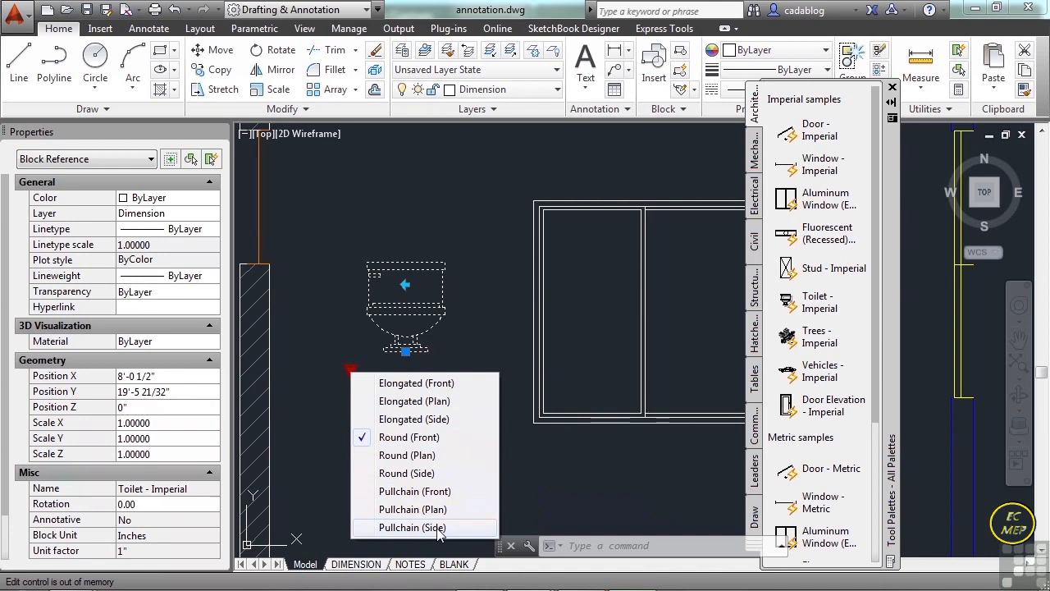
{"action": "left_click", "coordinate": [412, 527]}
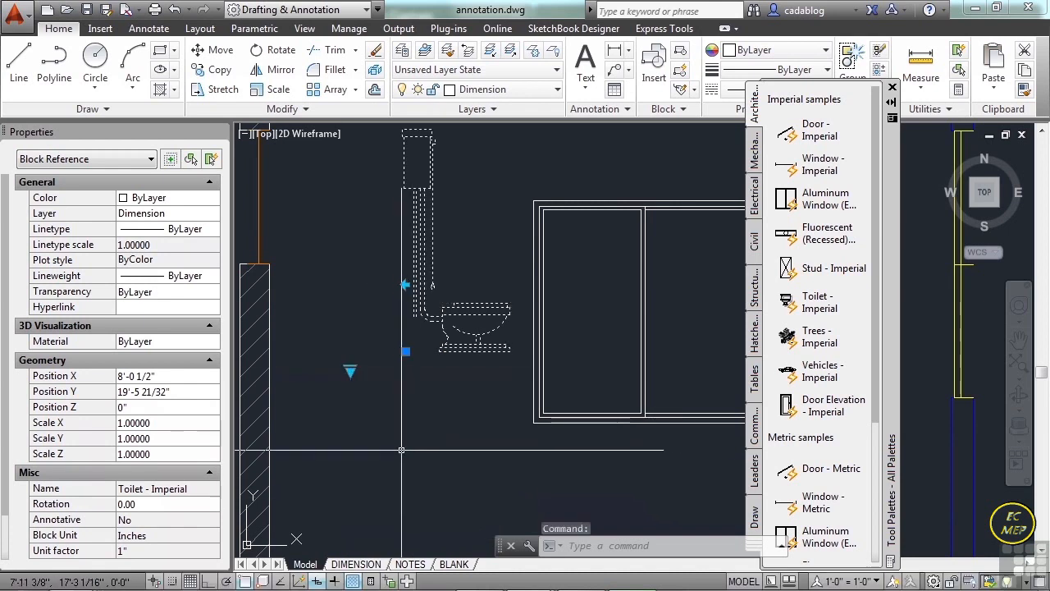
{"action": "key", "text": "Escape"}
{"action": "mouse_move", "coordinate": [396, 419]}
{"action": "middle_mouse_down"}
{"action": "mouse_move", "coordinate": [356, 418]}
{"action": "mouse_move", "coordinate": [345, 462]}
{"action": "middle_mouse_up"}
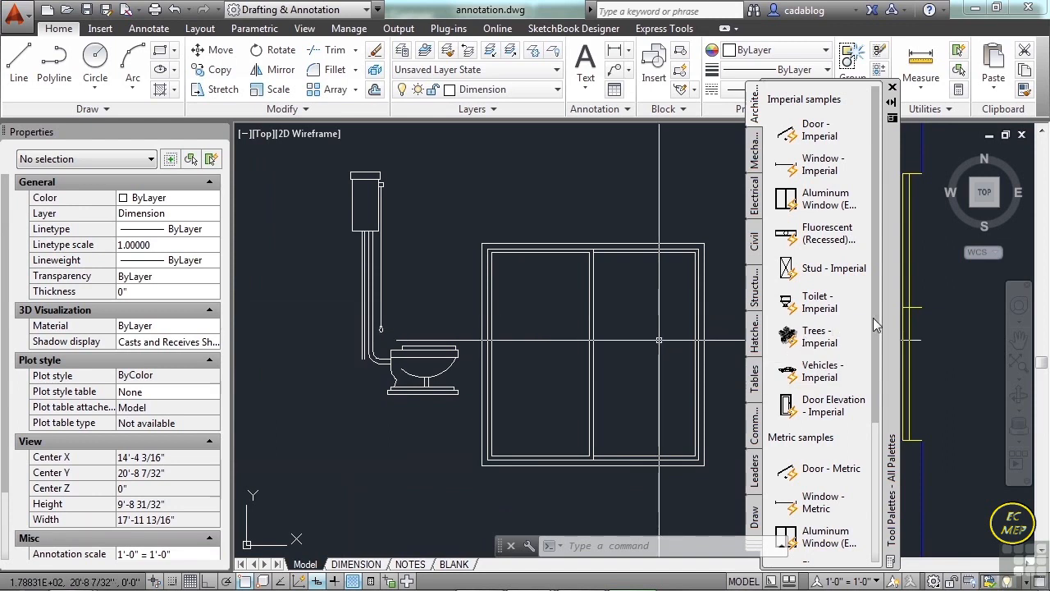
{"action": "left_click_drag", "start_coordinate": [874, 324], "coordinate": [878, 484]}
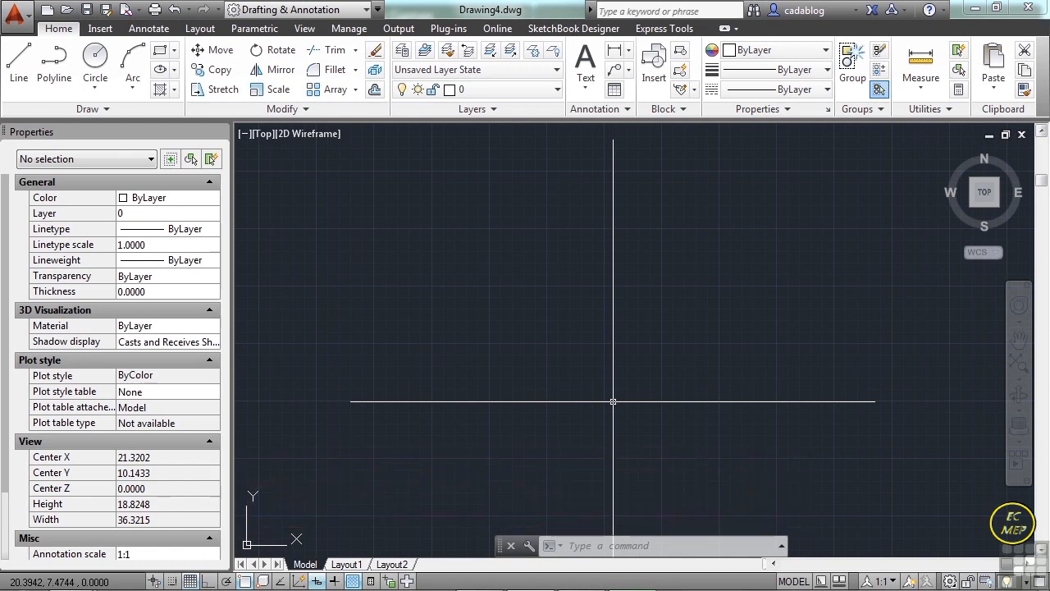
Open the Project_Template.dwg drawing from folder 11.
{"action": "type", "text": "o"}
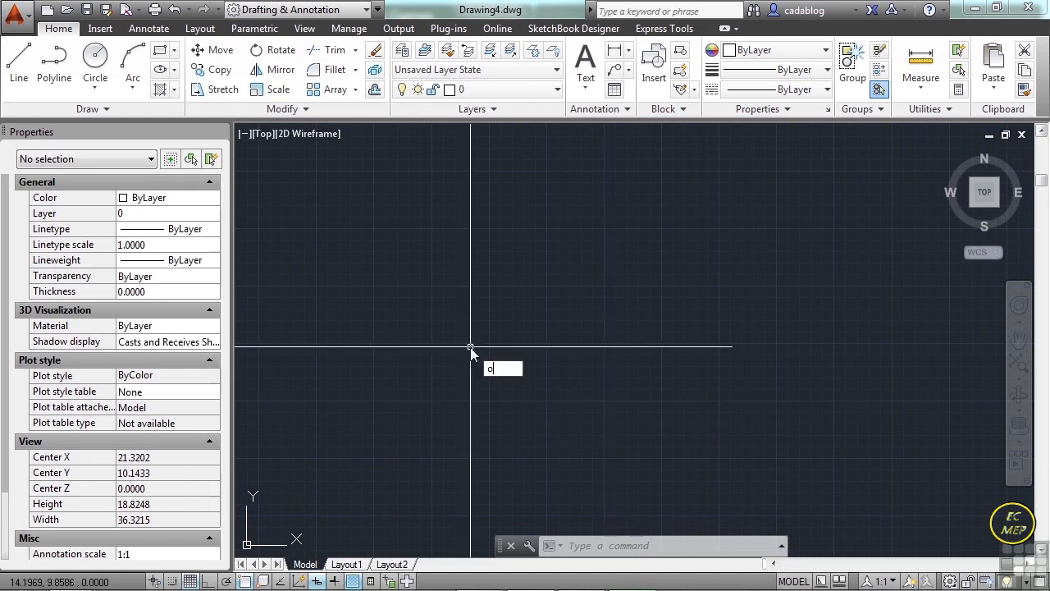
{"action": "key", "text": "Return"}
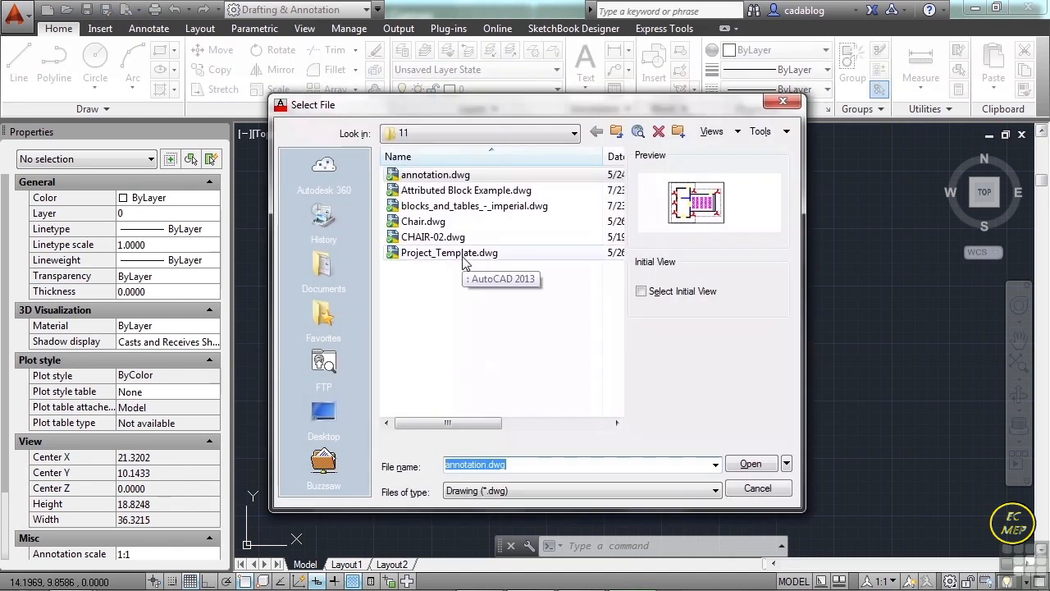
{"action": "left_click", "coordinate": [463, 254]}
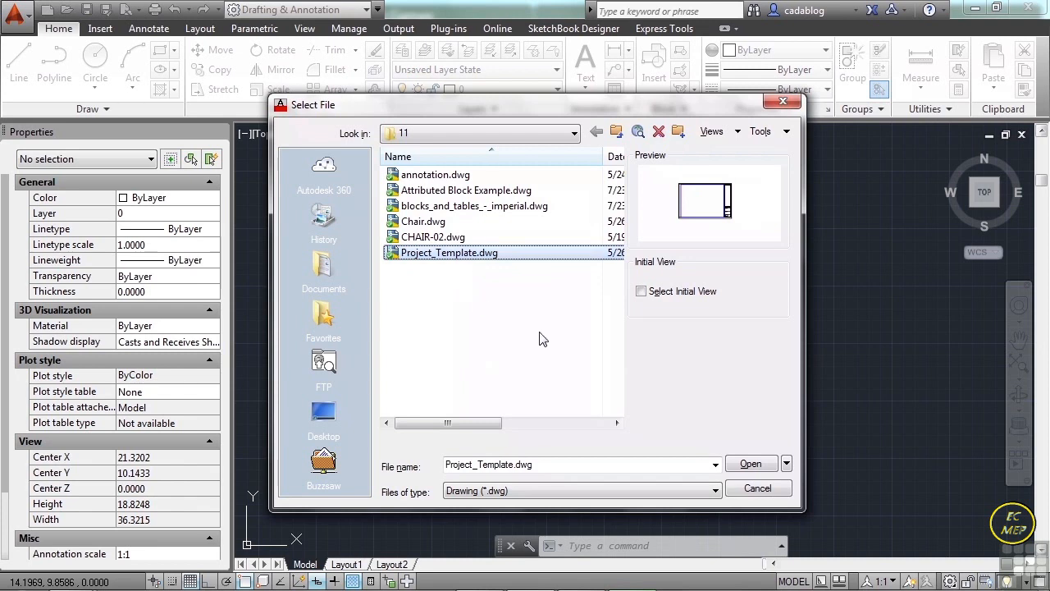
{"action": "left_click", "coordinate": [751, 464]}
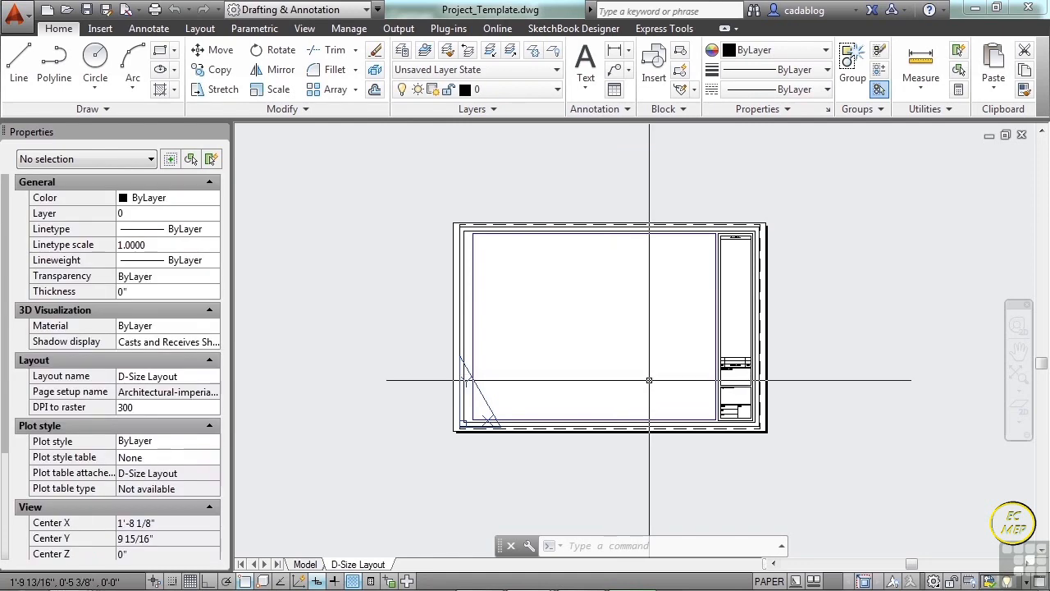
Inspect the title block on the D-Size Layout and look through the template's layer list.
{"action": "scroll", "coordinate": [739, 405], "scroll_direction": "up", "scroll_amount": 4}
{"action": "scroll", "coordinate": [758, 403], "scroll_direction": "up", "scroll_amount": 4}
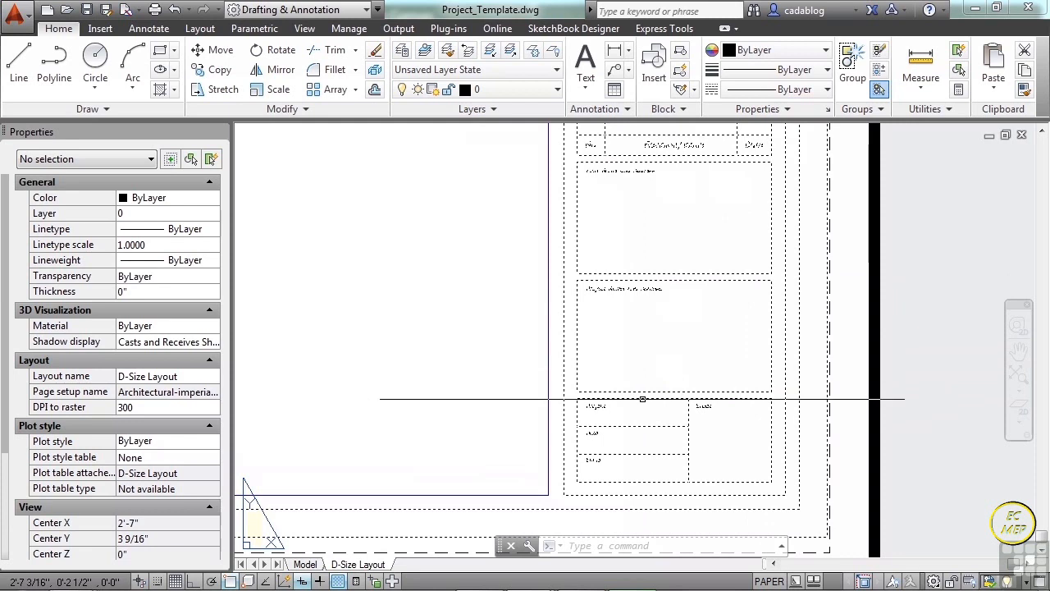
{"action": "scroll", "coordinate": [644, 418], "scroll_direction": "down", "scroll_amount": 6}
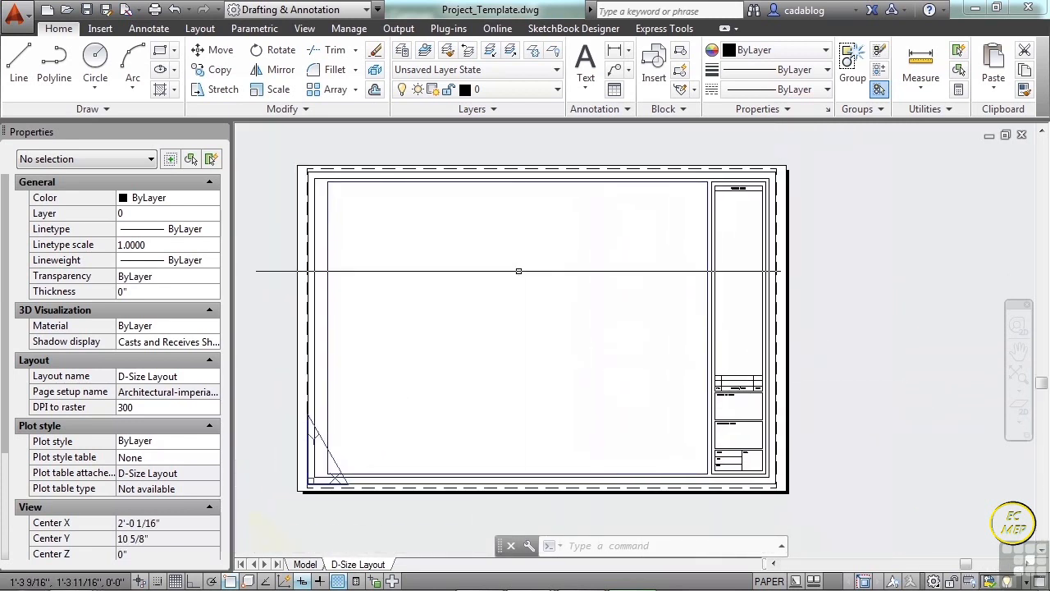
{"action": "left_click", "coordinate": [557, 92]}
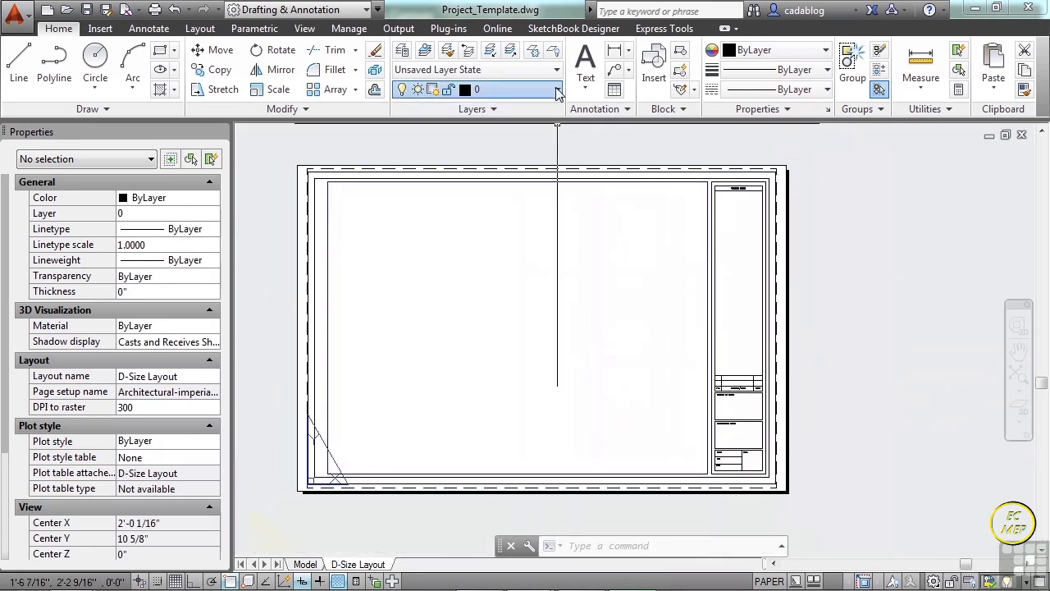
{"action": "left_click_drag", "start_coordinate": [555, 146], "coordinate": [559, 270]}
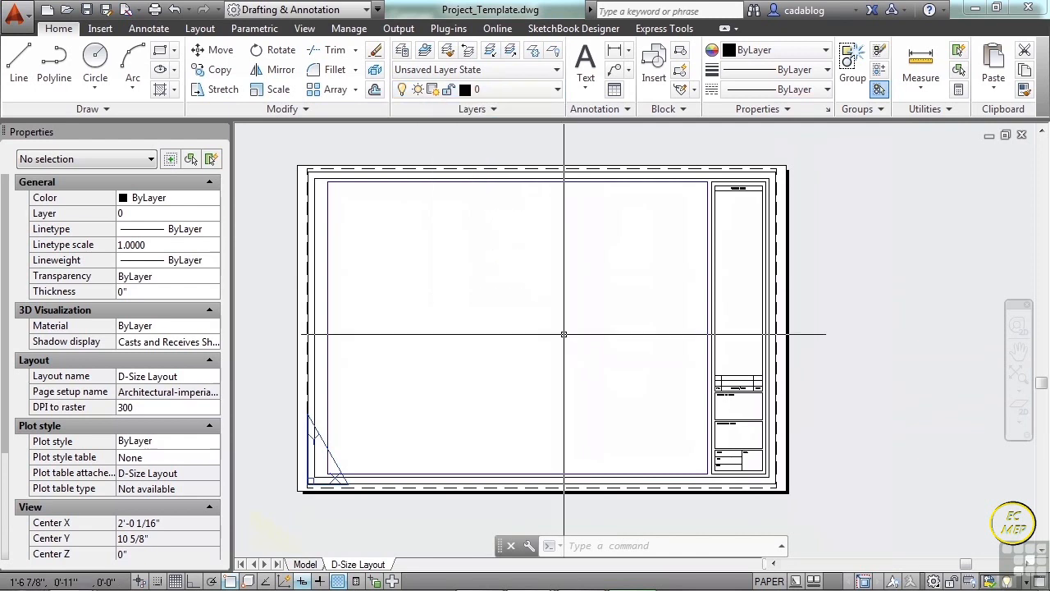
Review the dimension styles and text styles defined in the template drawing.
{"action": "left_click", "coordinate": [165, 27]}
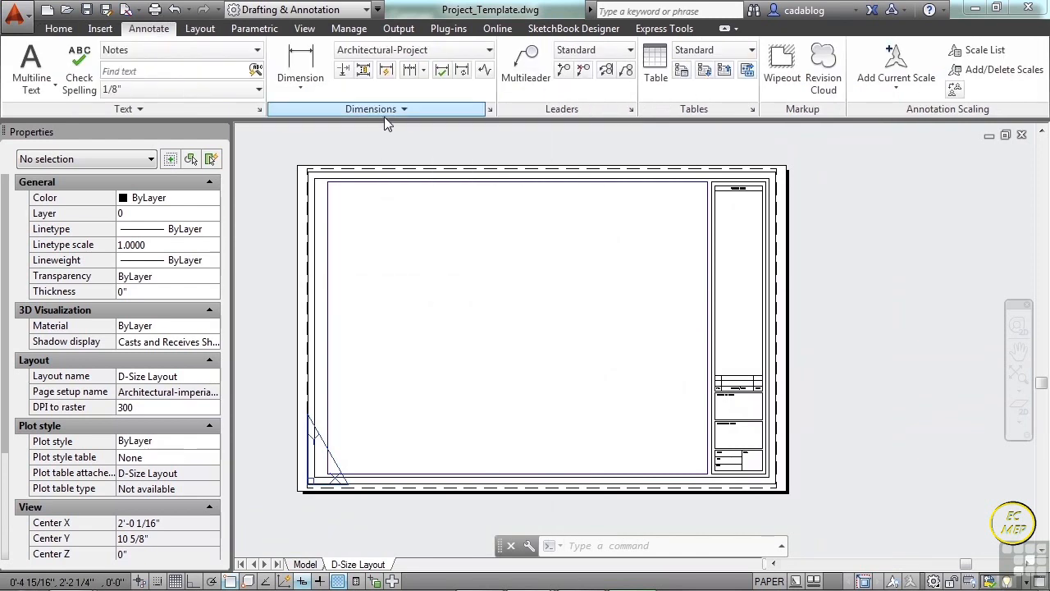
{"action": "left_click", "coordinate": [490, 110]}
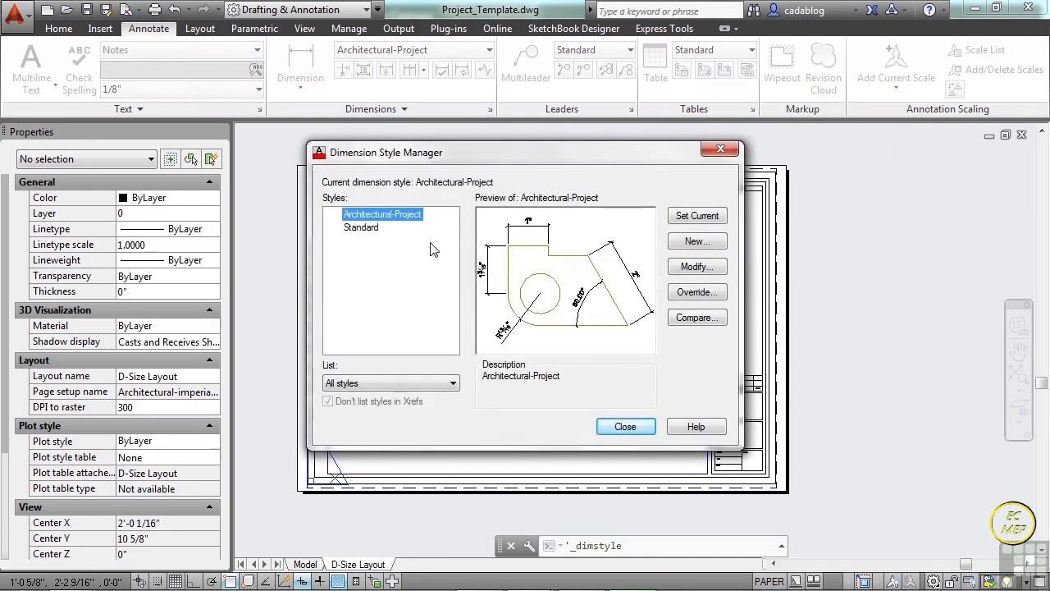
{"action": "left_click", "coordinate": [623, 427]}
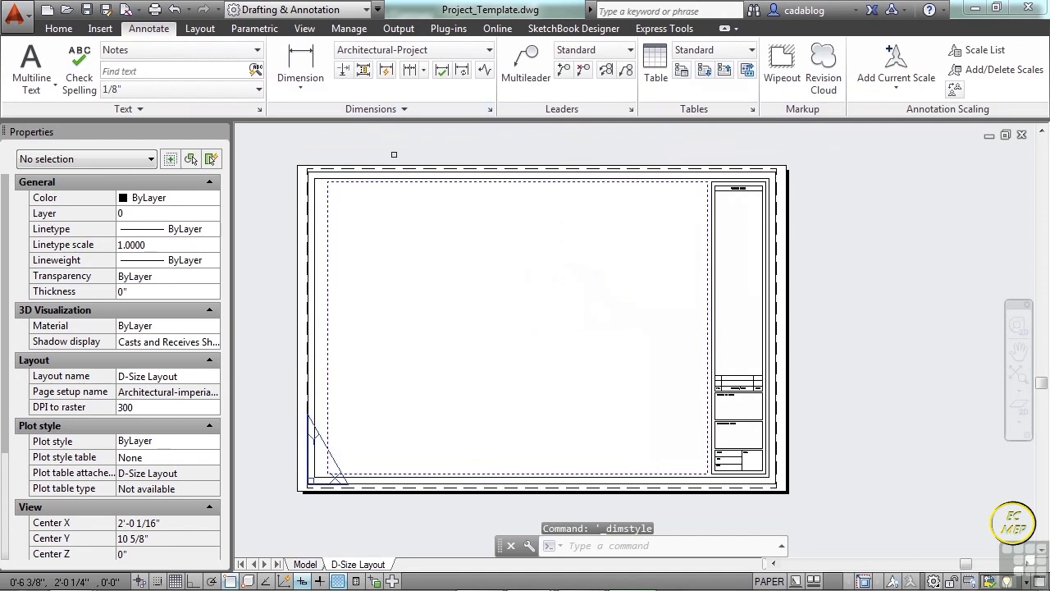
{"action": "left_click", "coordinate": [257, 50]}
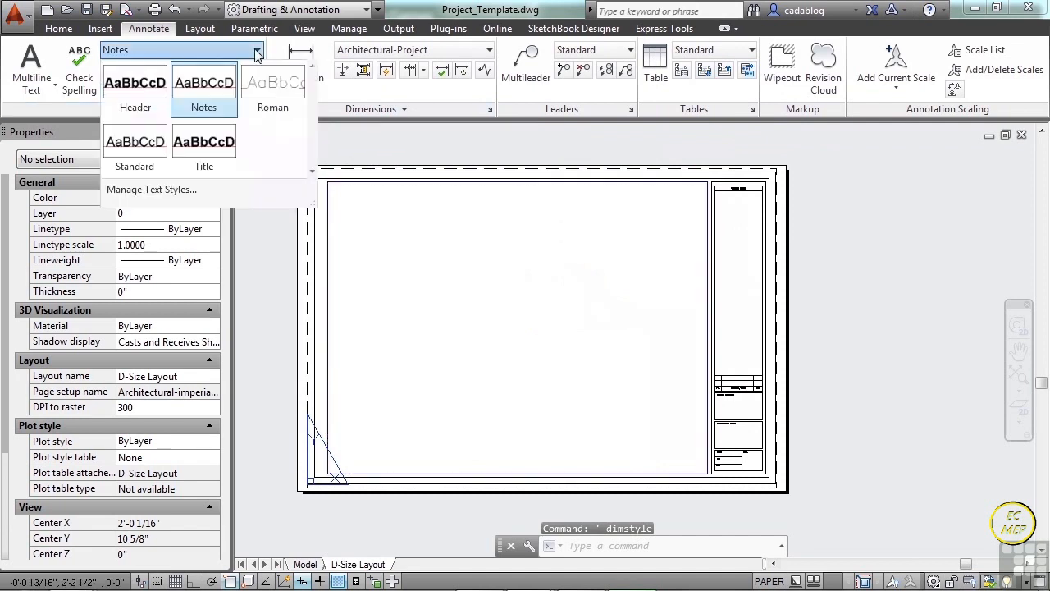
{"action": "left_click", "coordinate": [513, 279]}
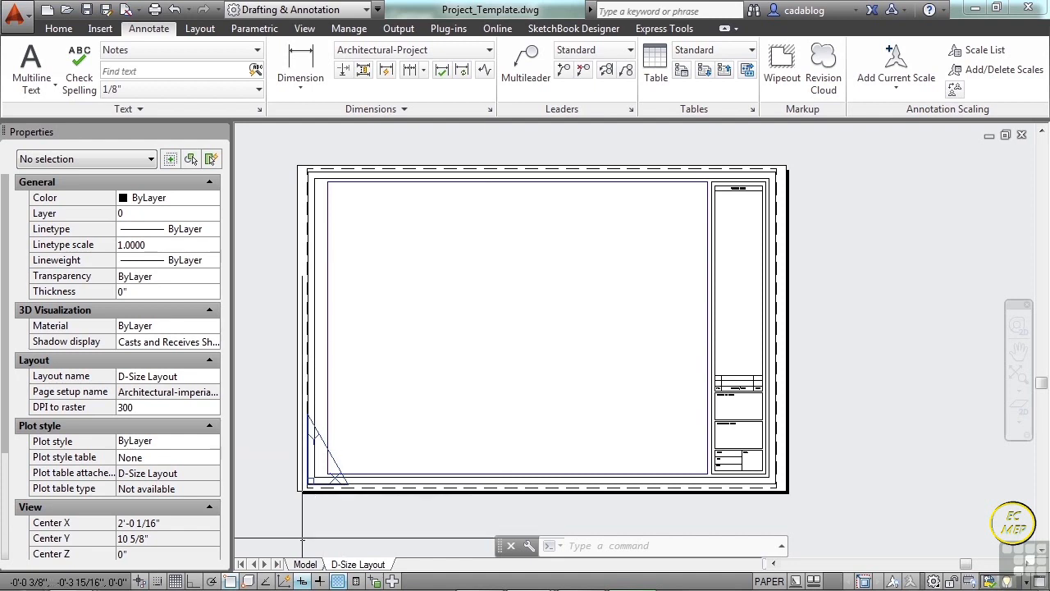
Switch from the D-Size Layout to model space.
{"action": "left_click", "coordinate": [315, 563]}
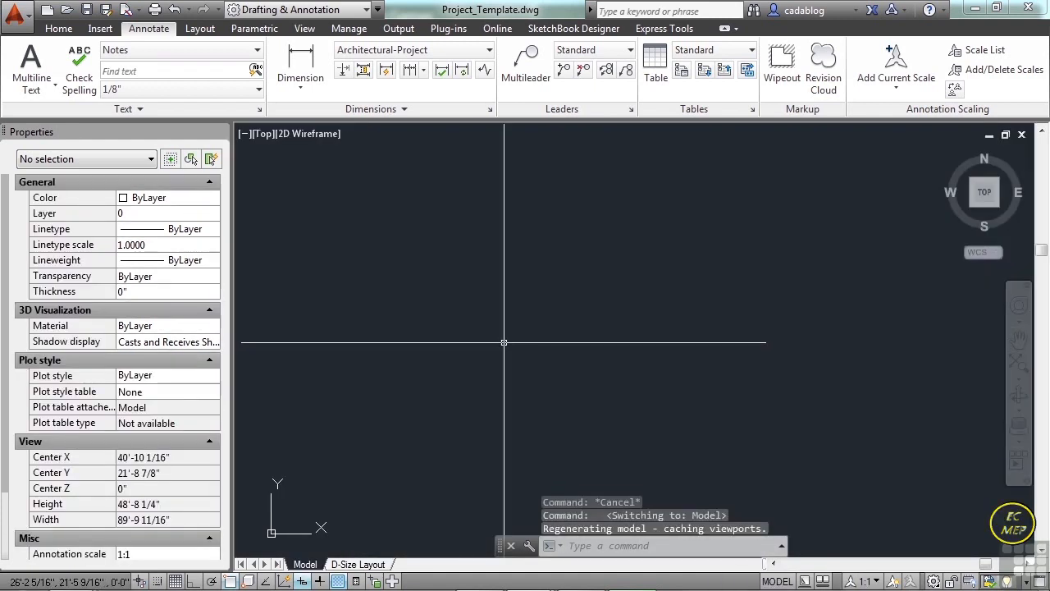
{"action": "scroll", "coordinate": [522, 328], "scroll_direction": "down", "scroll_amount": 6}
{"action": "scroll", "coordinate": [597, 315], "scroll_direction": "up", "scroll_amount": 4}
{"action": "middle_click_drag", "start_coordinate": [609, 315], "coordinate": [625, 333]}
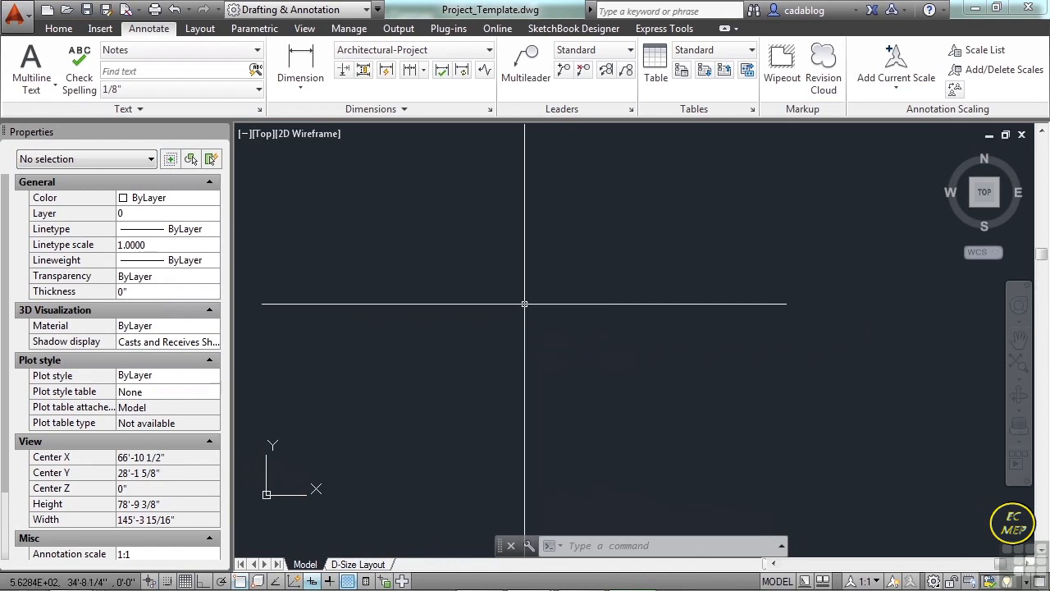
Show the tool palettes beside the drawing area and display the imperial samples of the Architectural palette.
{"action": "key", "text": "ctrl+3"}
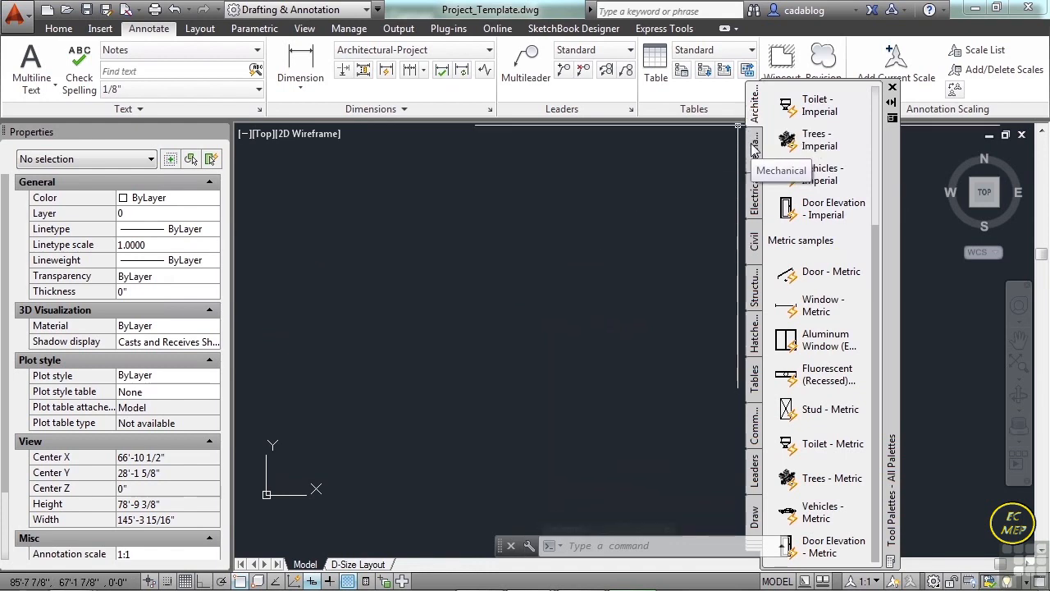
{"action": "left_click_drag", "start_coordinate": [888, 352], "coordinate": [914, 328]}
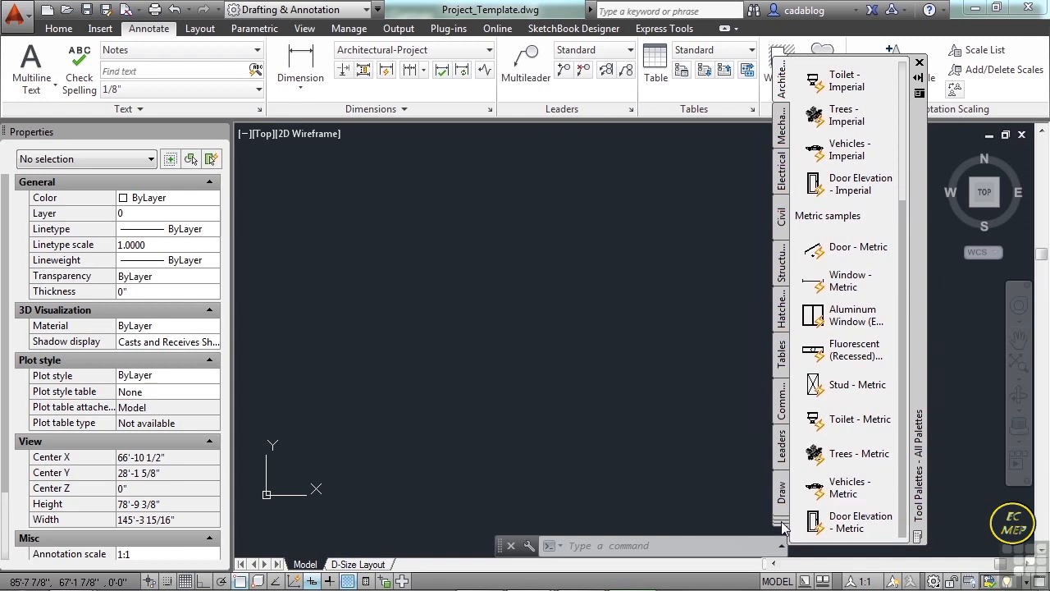
{"action": "left_click", "coordinate": [784, 525]}
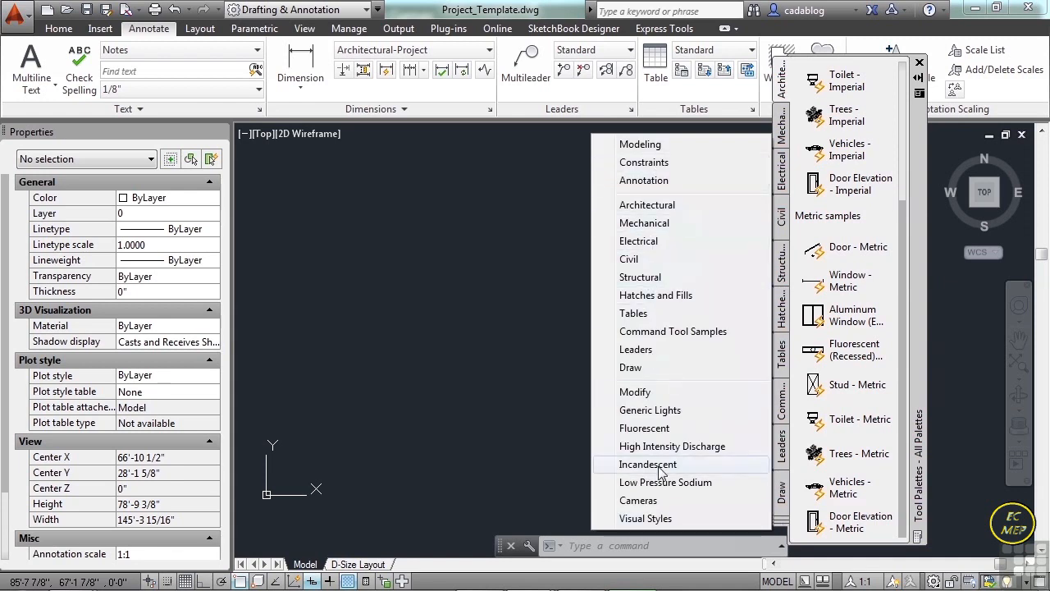
{"action": "left_click", "coordinate": [667, 206]}
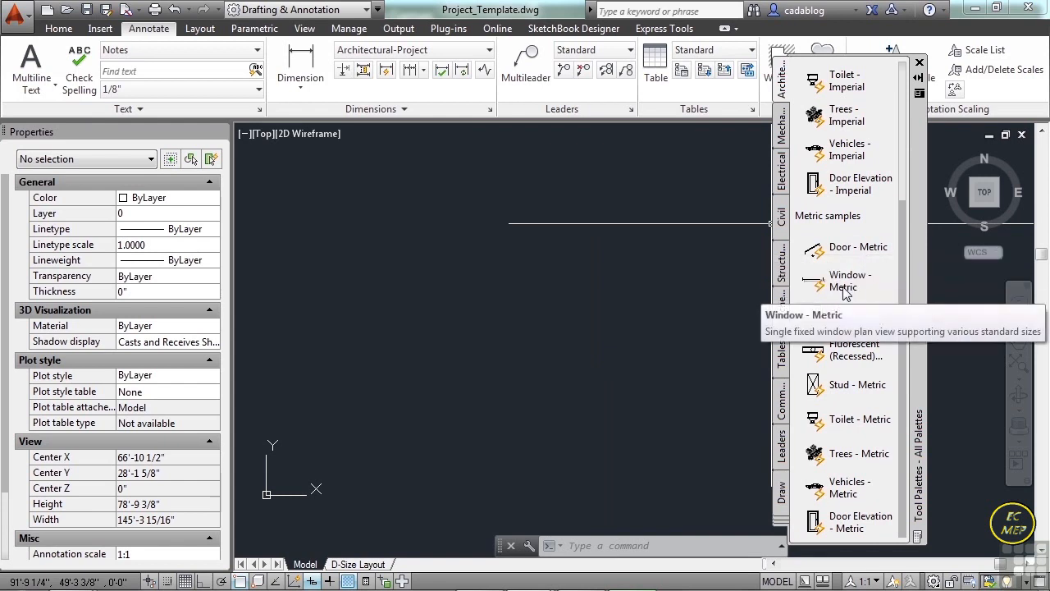
{"action": "left_click_drag", "start_coordinate": [901, 288], "coordinate": [905, 123]}
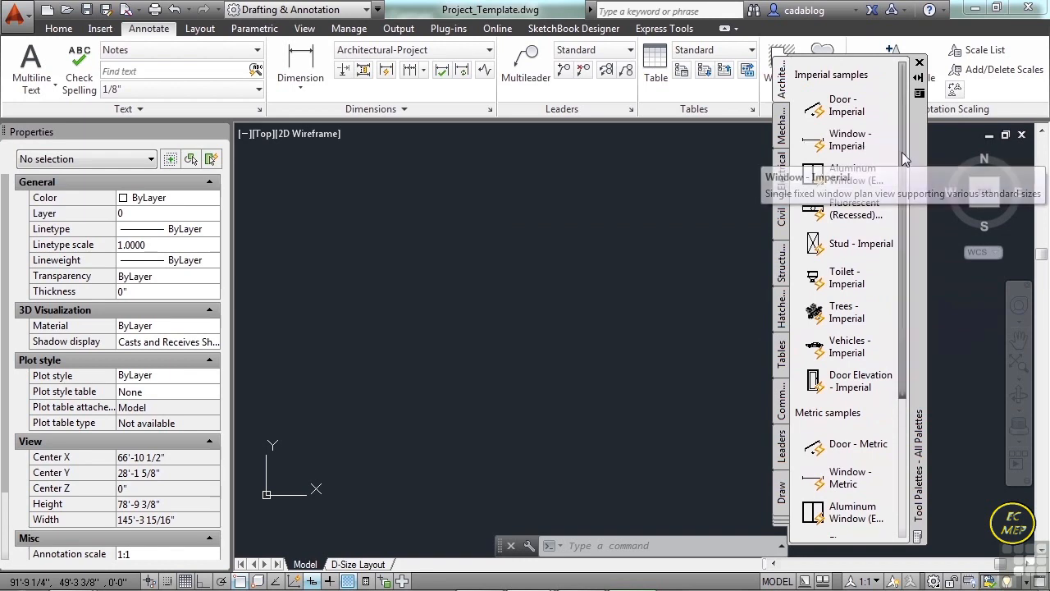
Insert the Window - Imperial block in the empty model space and the Door - Imperial block just above it.
{"action": "left_click", "coordinate": [851, 141]}
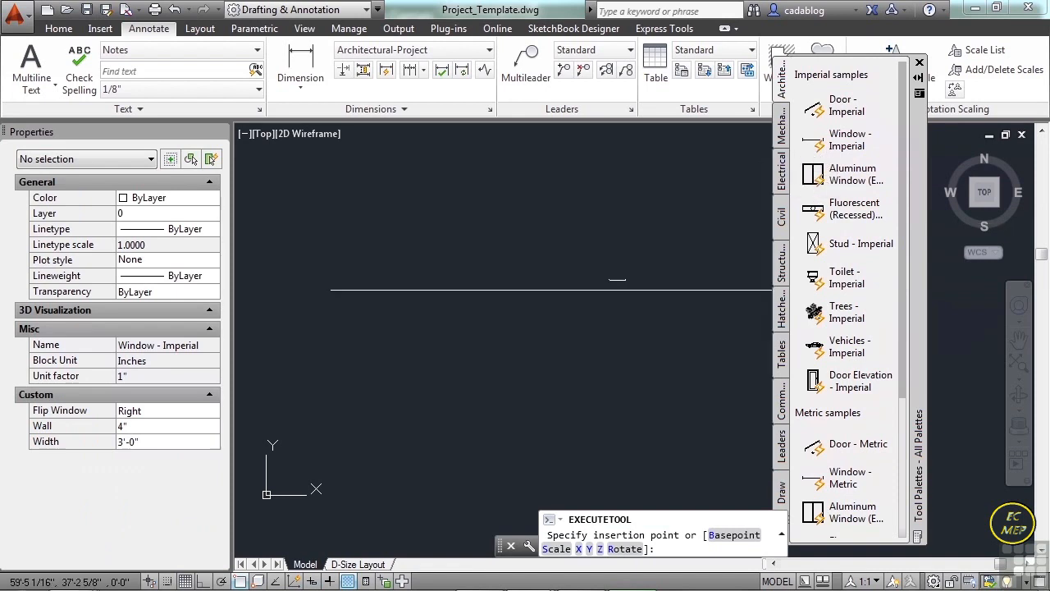
{"action": "left_click", "coordinate": [478, 327]}
{"action": "scroll", "coordinate": [490, 344], "scroll_direction": "up", "scroll_amount": 5}
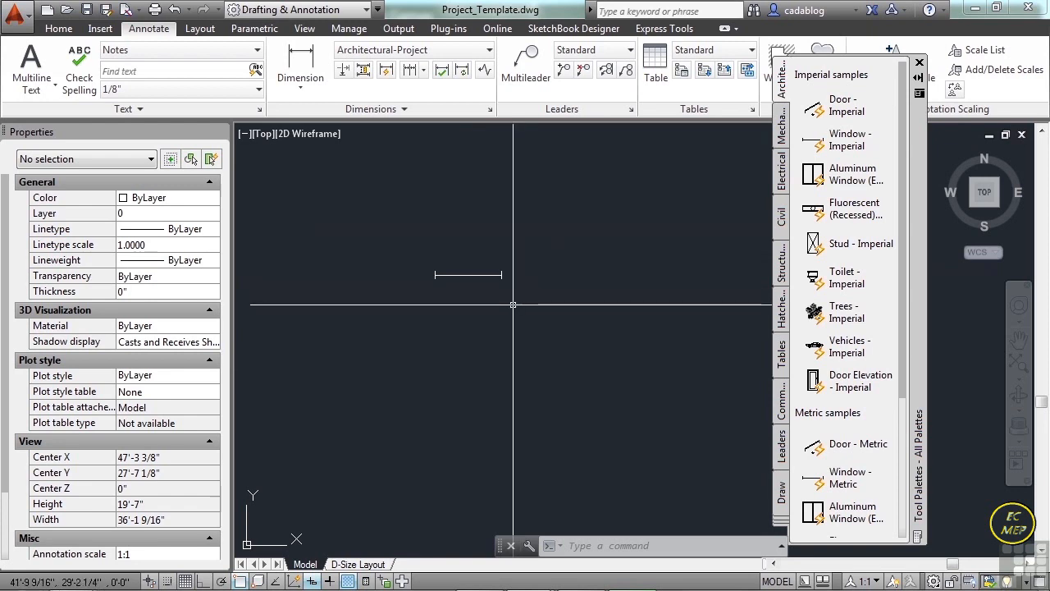
{"action": "left_click", "coordinate": [844, 113]}
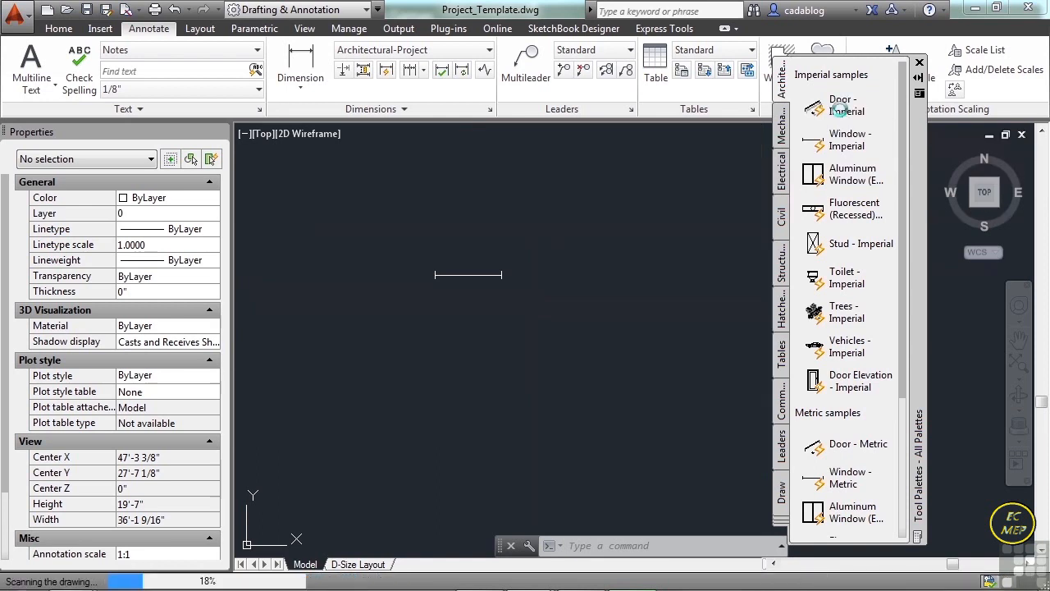
{"action": "left_click", "coordinate": [435, 241]}
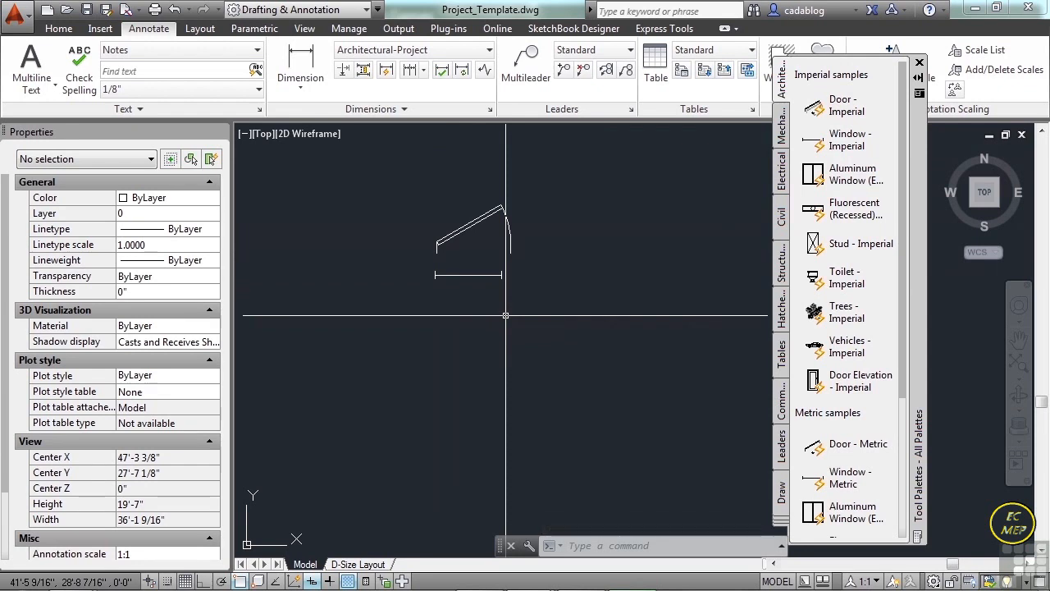
Erase the inserted door and window blocks from model space.
{"action": "type", "text": "e"}
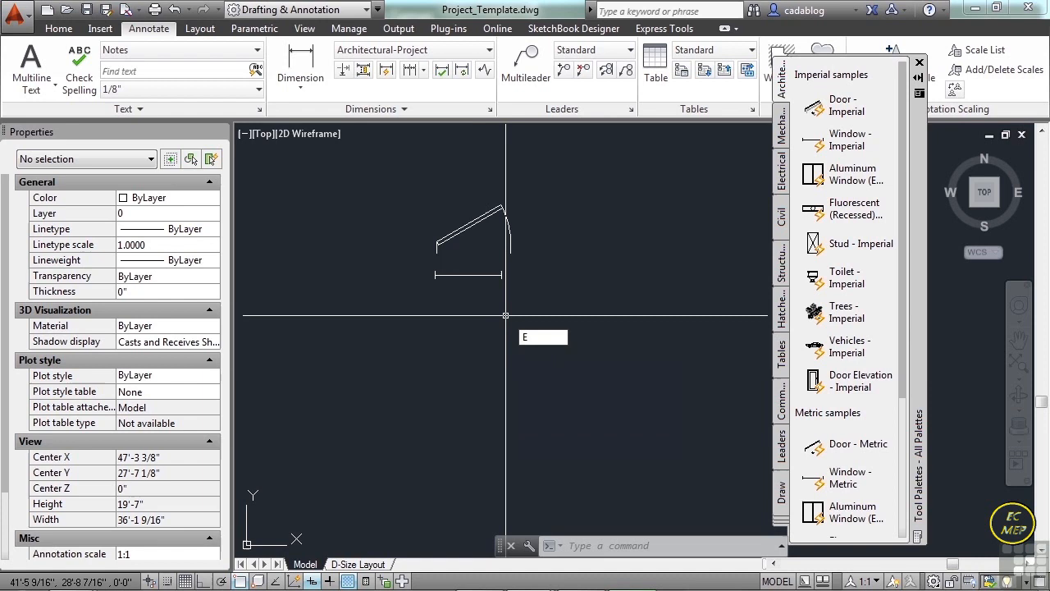
{"action": "key", "text": "Return"}
{"action": "left_click", "coordinate": [509, 300]}
{"action": "left_click", "coordinate": [465, 209]}
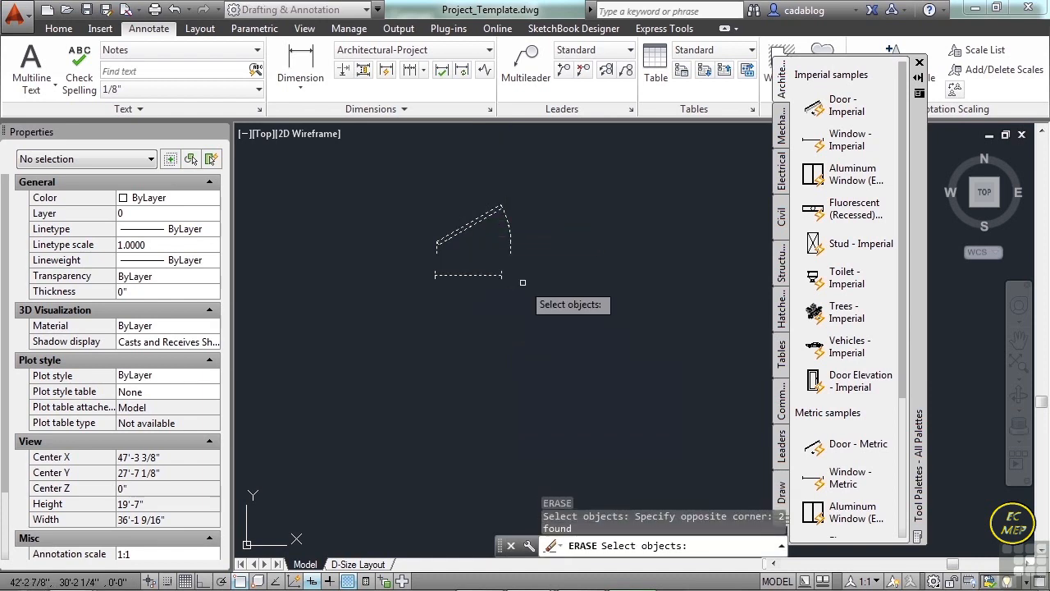
{"action": "key", "text": "Return"}
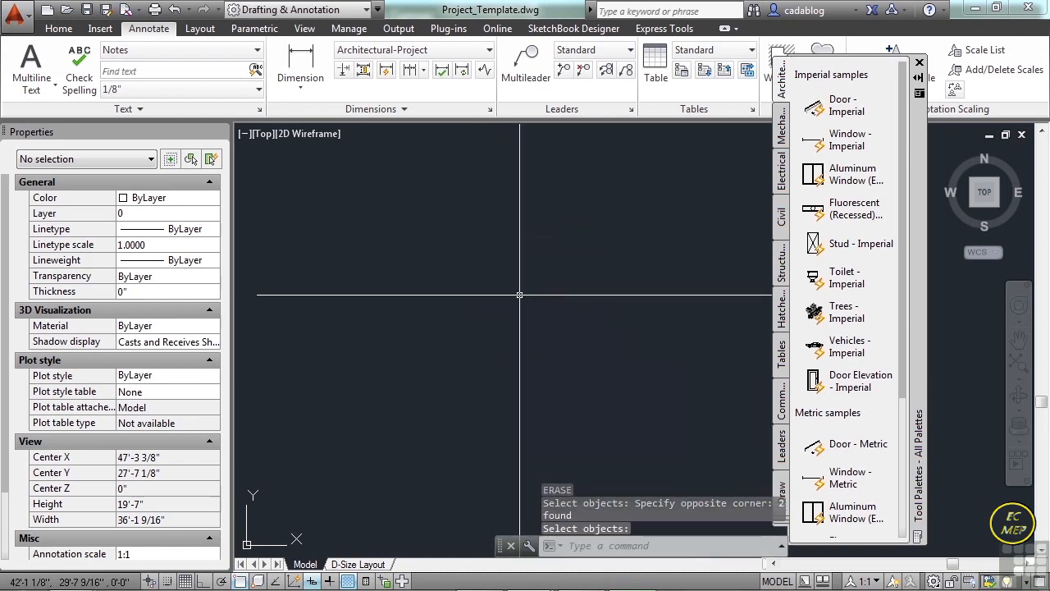
Insert the Window - Imperial block from the drawing's block definitions into model space at uniform scale 1.
{"action": "type", "text": "insert"}
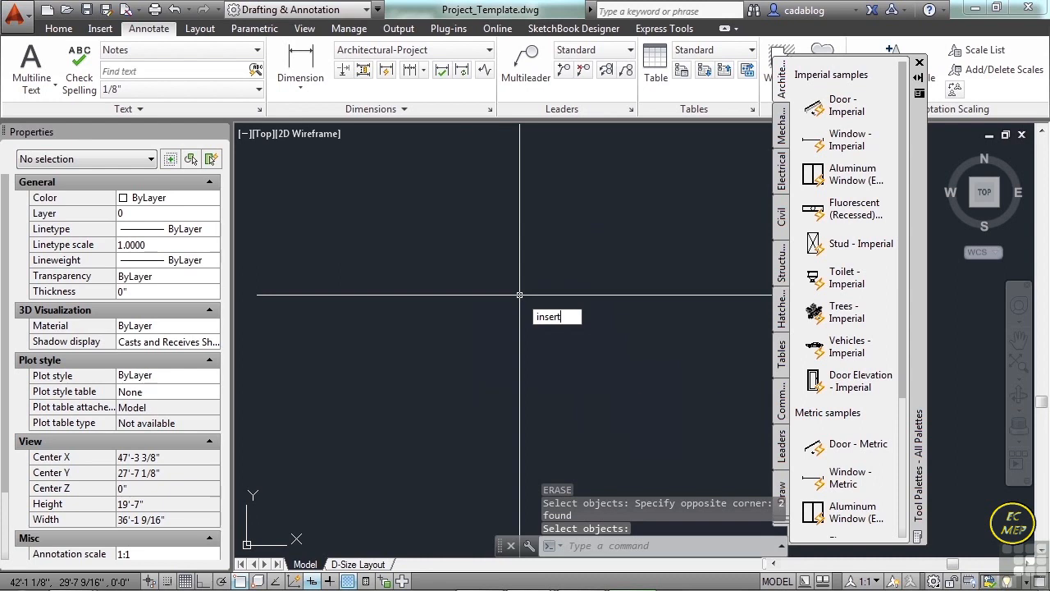
{"action": "key", "text": "Return"}
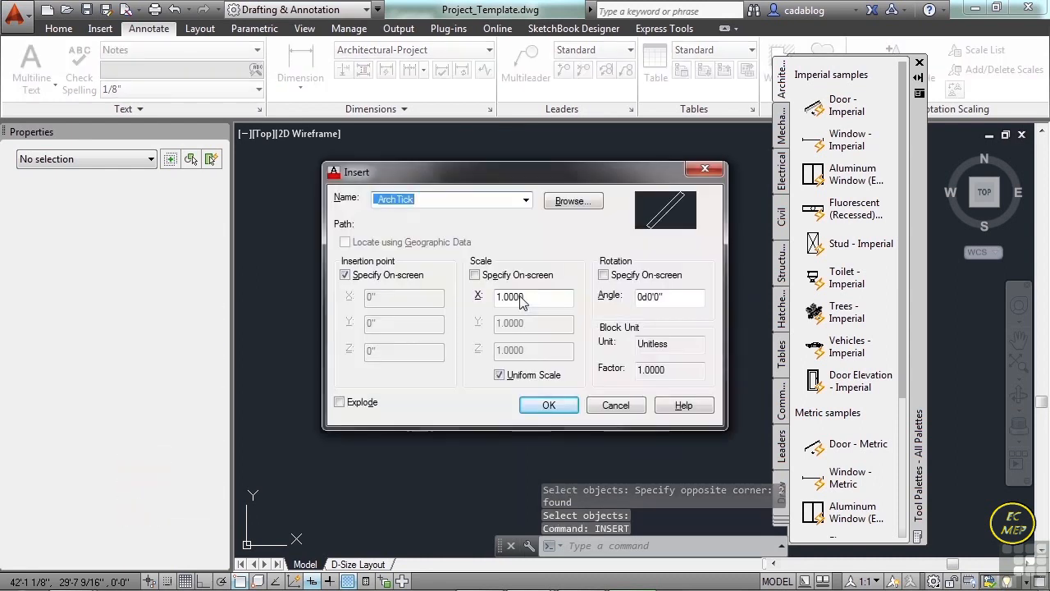
{"action": "left_click", "coordinate": [525, 202]}
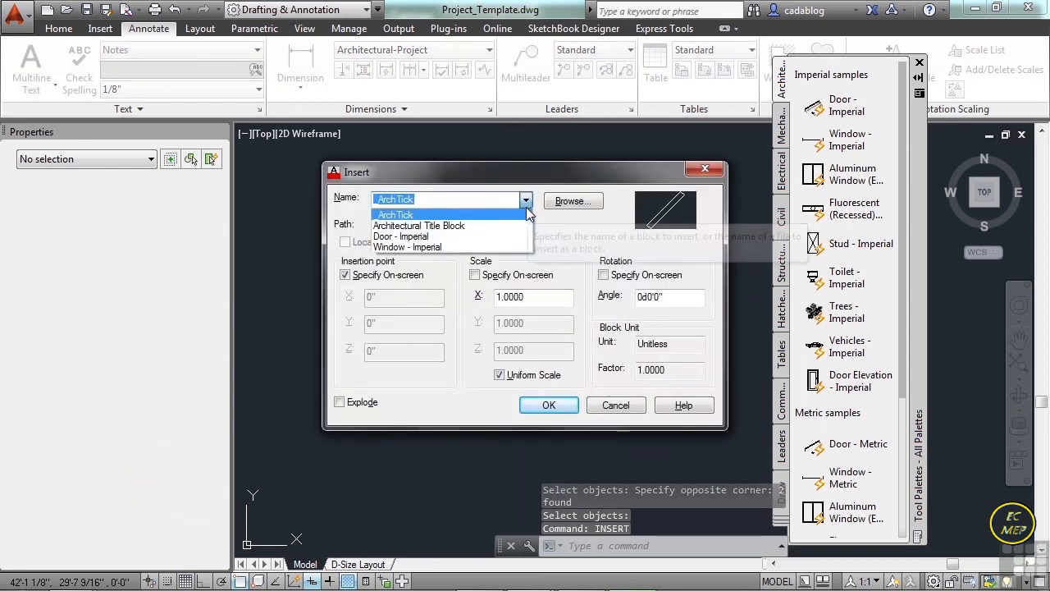
{"action": "left_click", "coordinate": [422, 247]}
{"action": "left_click", "coordinate": [548, 401]}
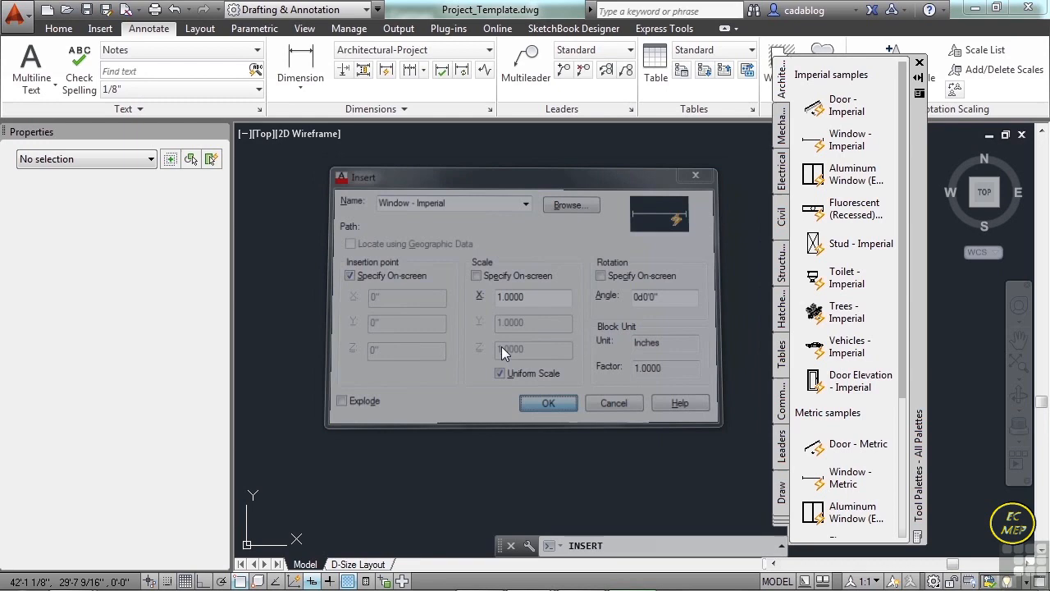
{"action": "left_click", "coordinate": [478, 311]}
Erase the inserted window block from model space.
{"action": "left_click", "coordinate": [537, 344]}
{"action": "left_click", "coordinate": [508, 300]}
{"action": "key", "text": "Delete"}
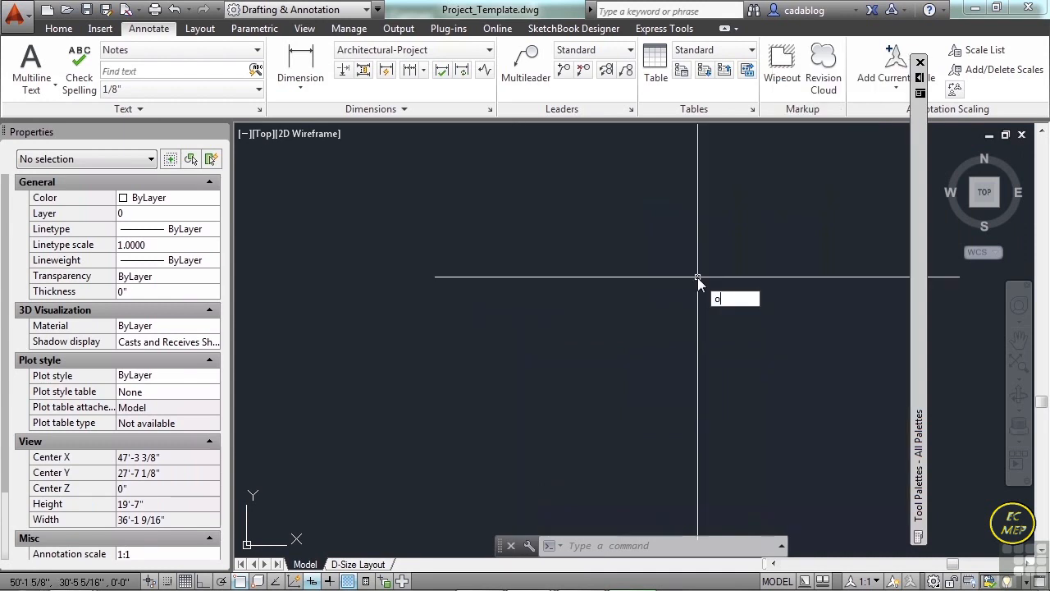
Open the drawing annotation.dwg from folder 11.
{"action": "key", "text": "ctrl+o"}
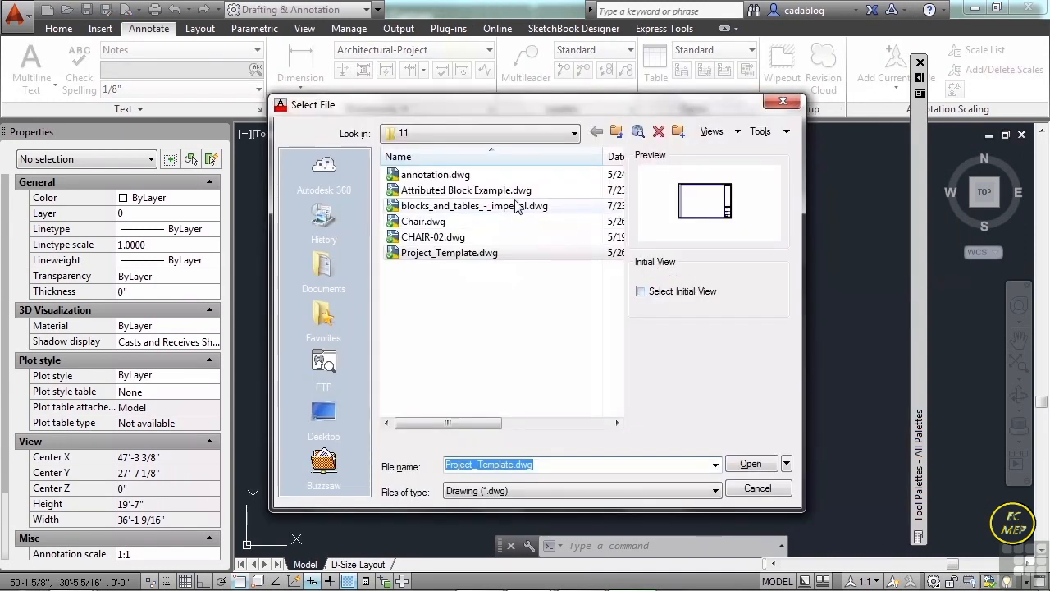
{"action": "left_click", "coordinate": [437, 174]}
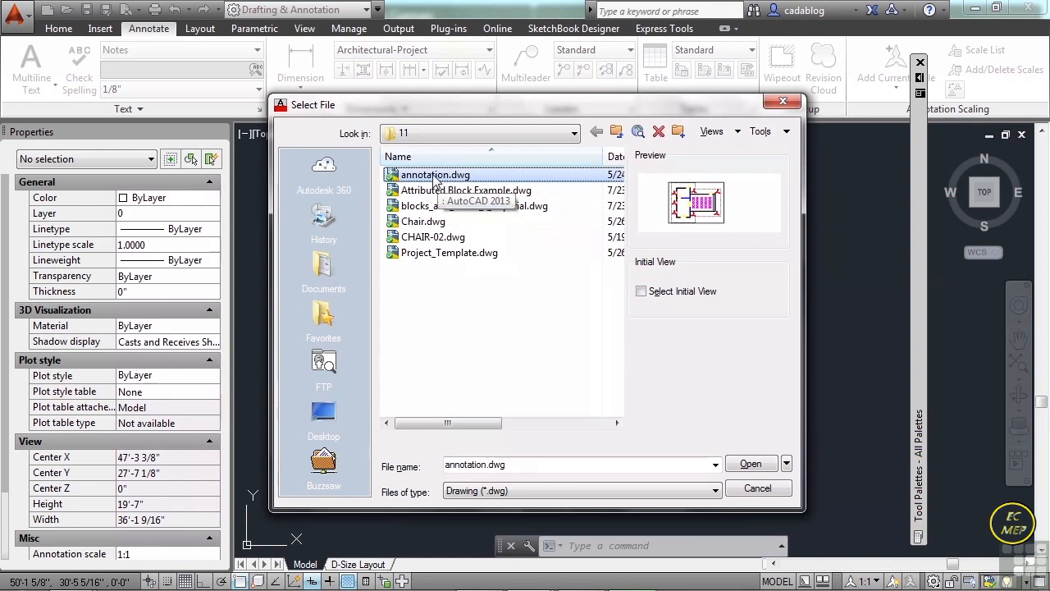
{"action": "left_click", "coordinate": [749, 464]}
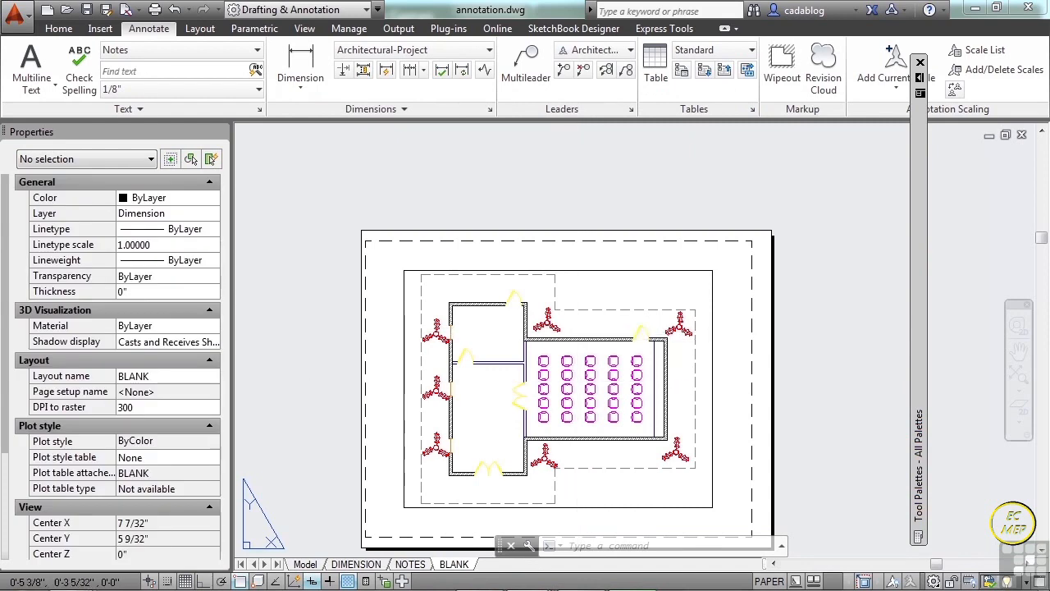
Start the Write Block command (WBLOCK) with the existing CHAIR block as the source.
{"action": "scroll", "coordinate": [563, 383], "scroll_direction": "up", "scroll_amount": 8}
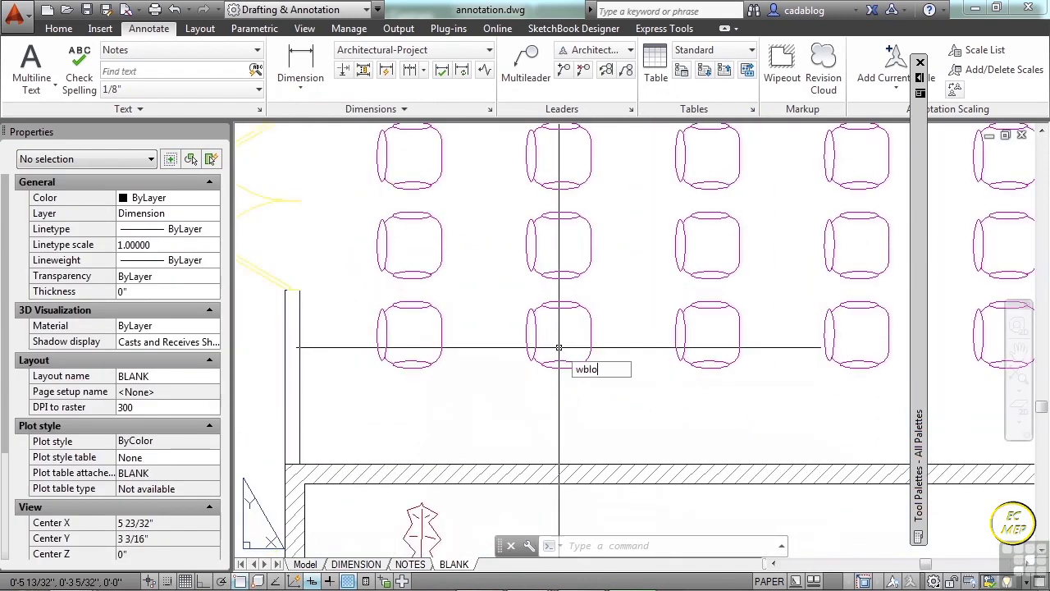
{"action": "key", "text": "Return"}
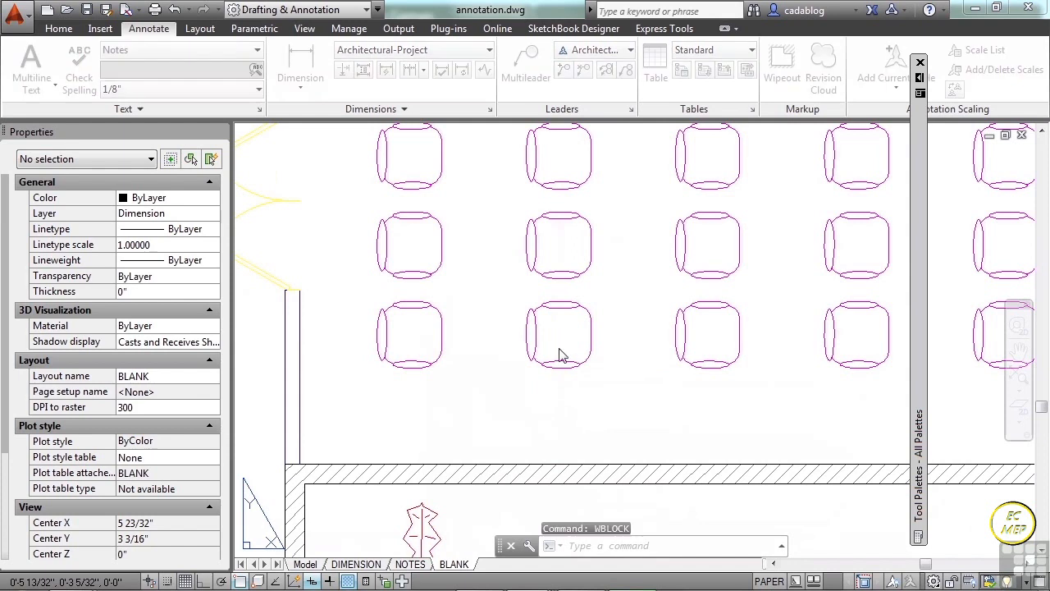
{"action": "left_click", "coordinate": [397, 167]}
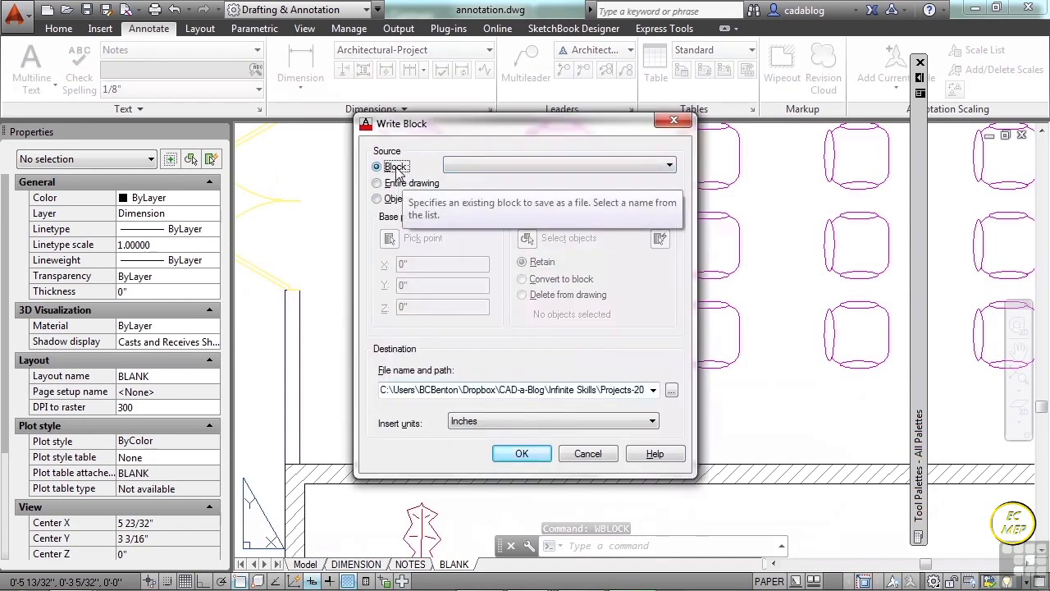
{"action": "left_click", "coordinate": [593, 164]}
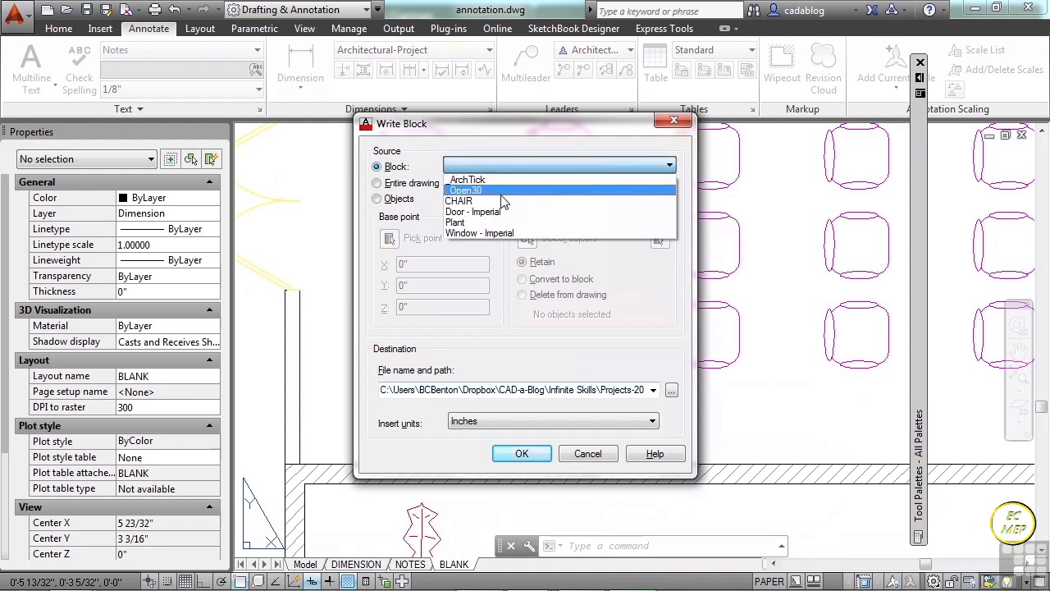
{"action": "left_click", "coordinate": [468, 201]}
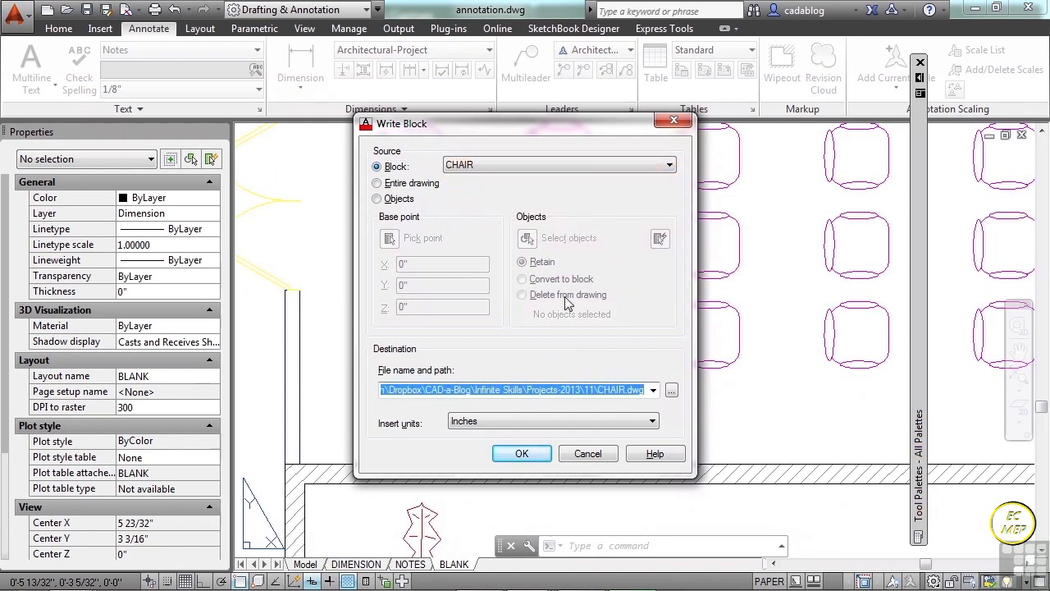
Name the destination file Chair-Project.dwg in folder 11 and write the chair block out with inches as insert units.
{"action": "left_click", "coordinate": [671, 392]}
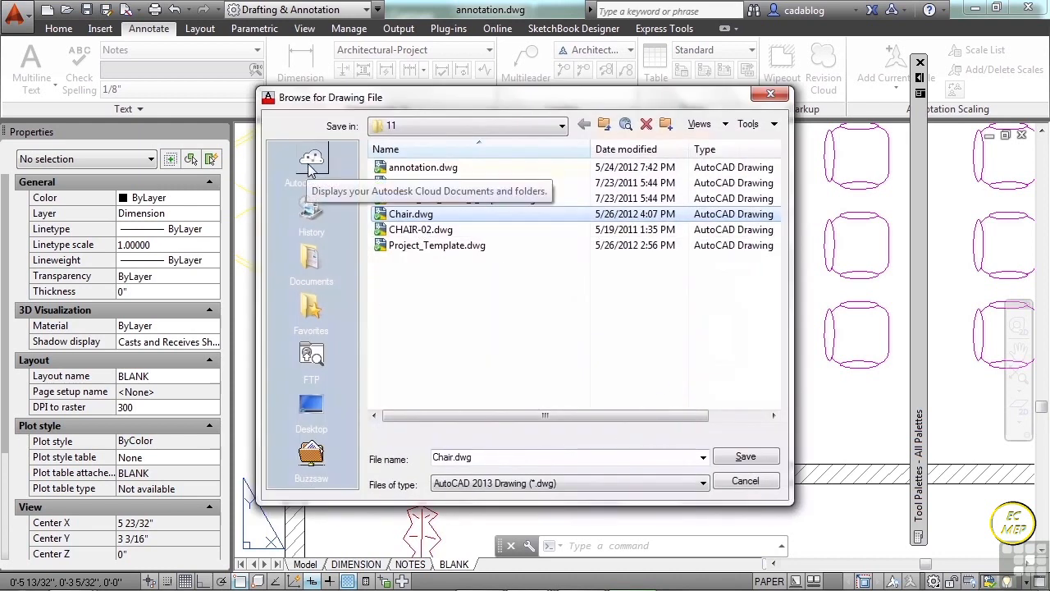
{"action": "left_click", "coordinate": [545, 127]}
{"action": "left_click", "coordinate": [525, 262]}
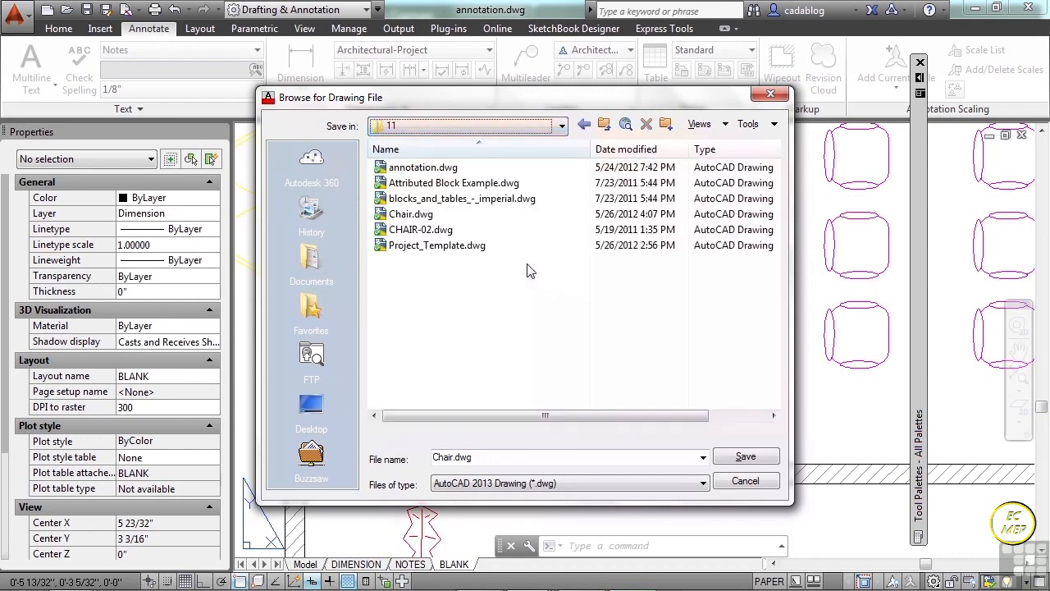
{"action": "left_click", "coordinate": [452, 457]}
{"action": "left_click", "coordinate": [455, 453]}
{"action": "type", "text": "-Project"}
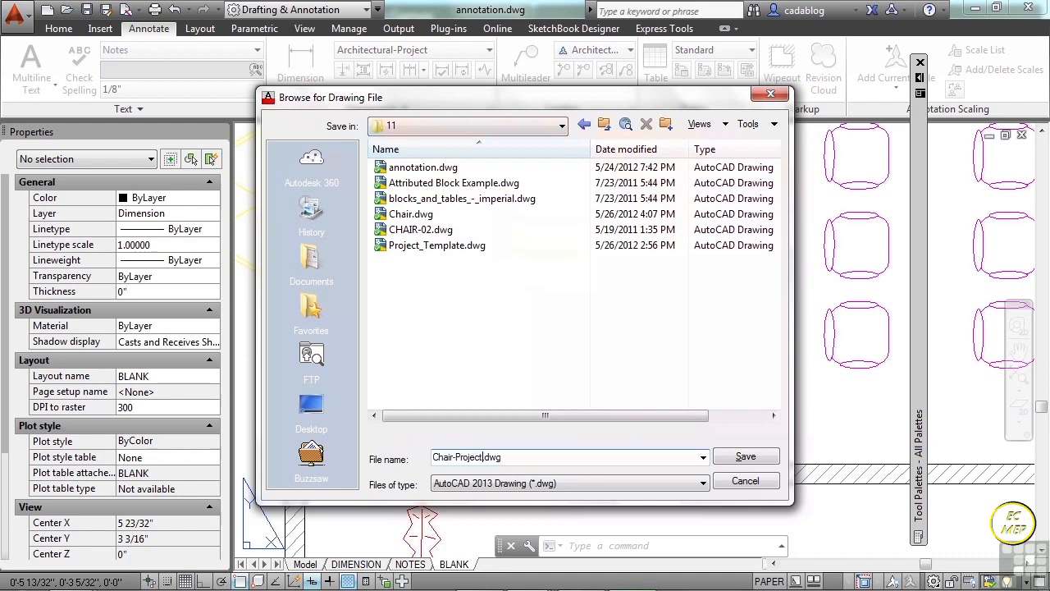
{"action": "left_click", "coordinate": [741, 460]}
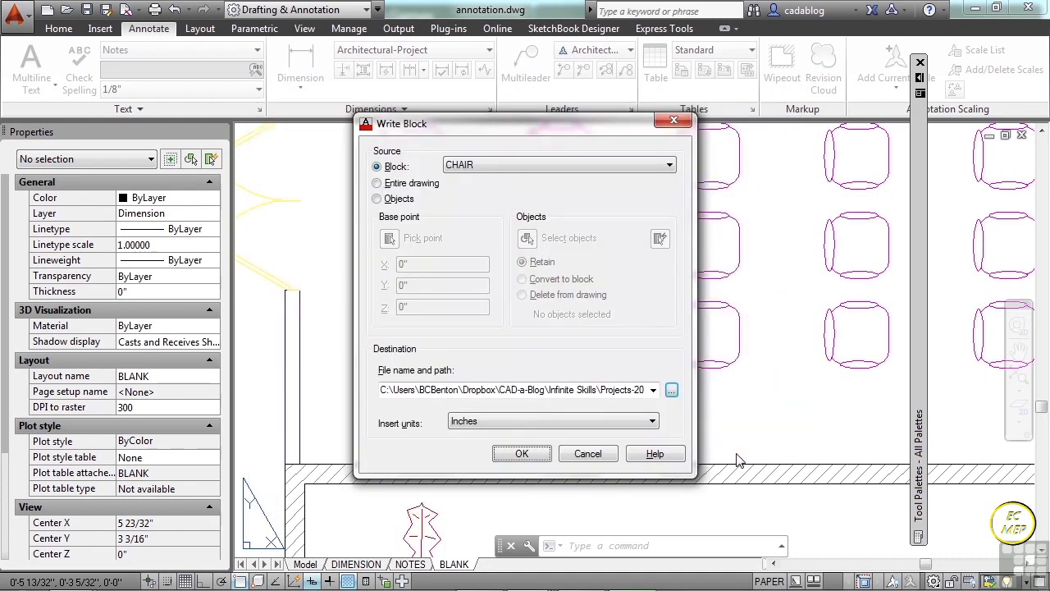
{"action": "left_click", "coordinate": [520, 456]}
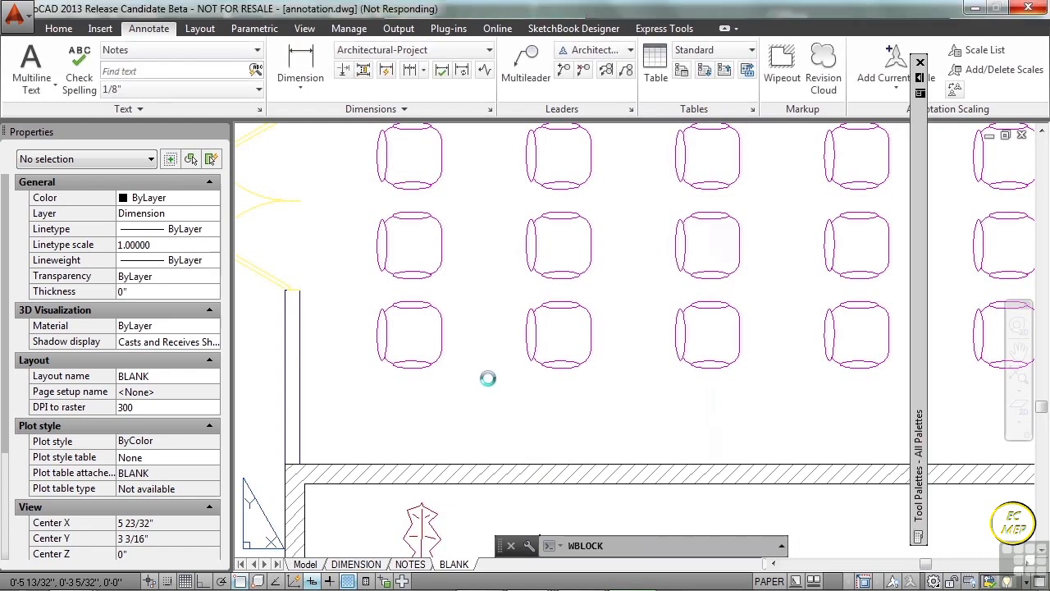
{"action": "left_click", "coordinate": [489, 376]}
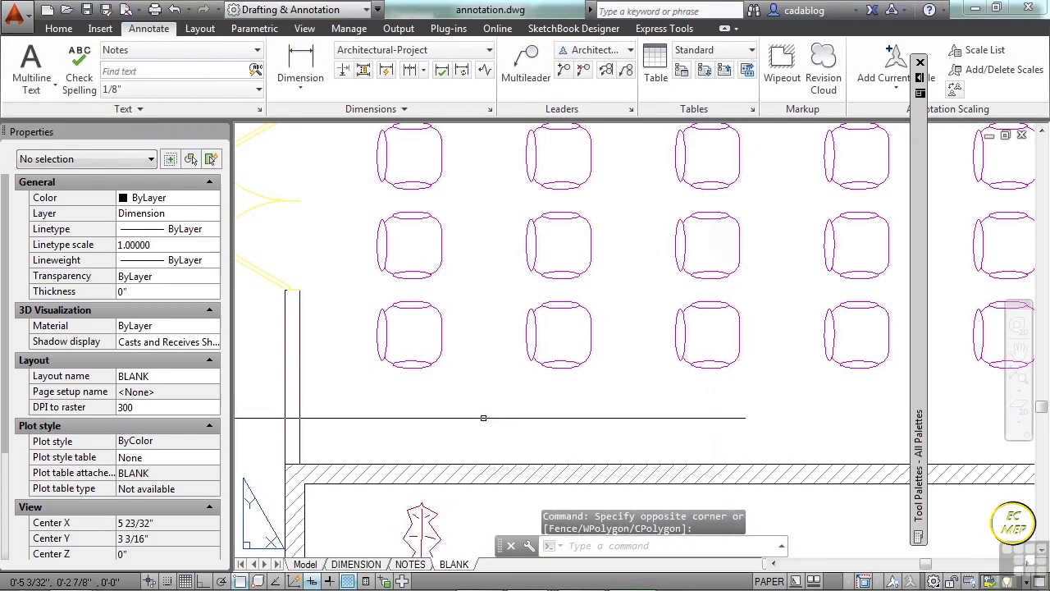
Switch to Project_Template.dwg and insert the Chair-Project.dwg file as a block in model space at scale 1.
{"action": "key", "text": "ctrl+Tab"}
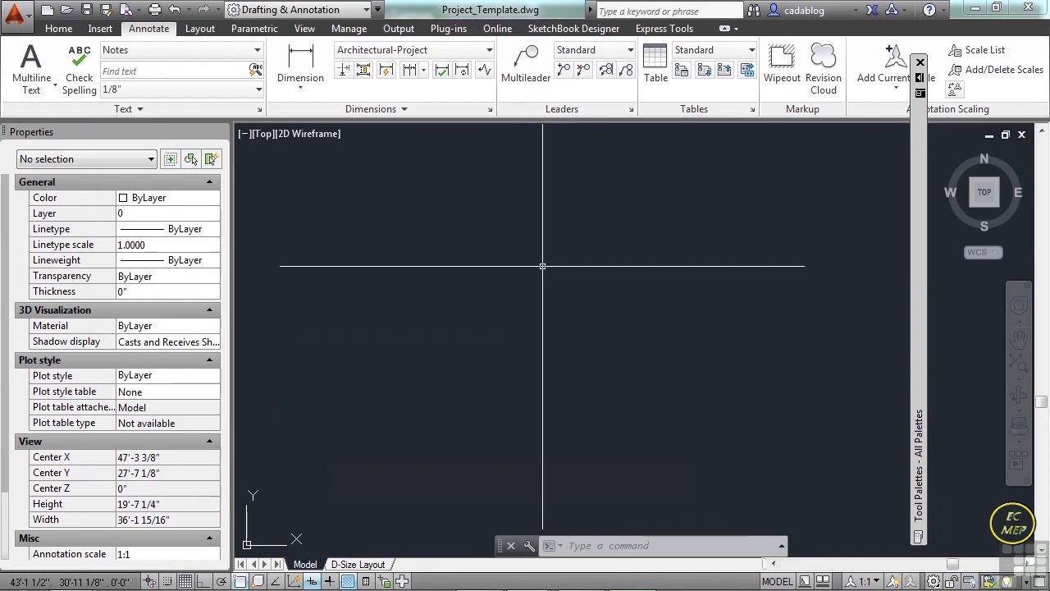
{"action": "type", "text": "i"}
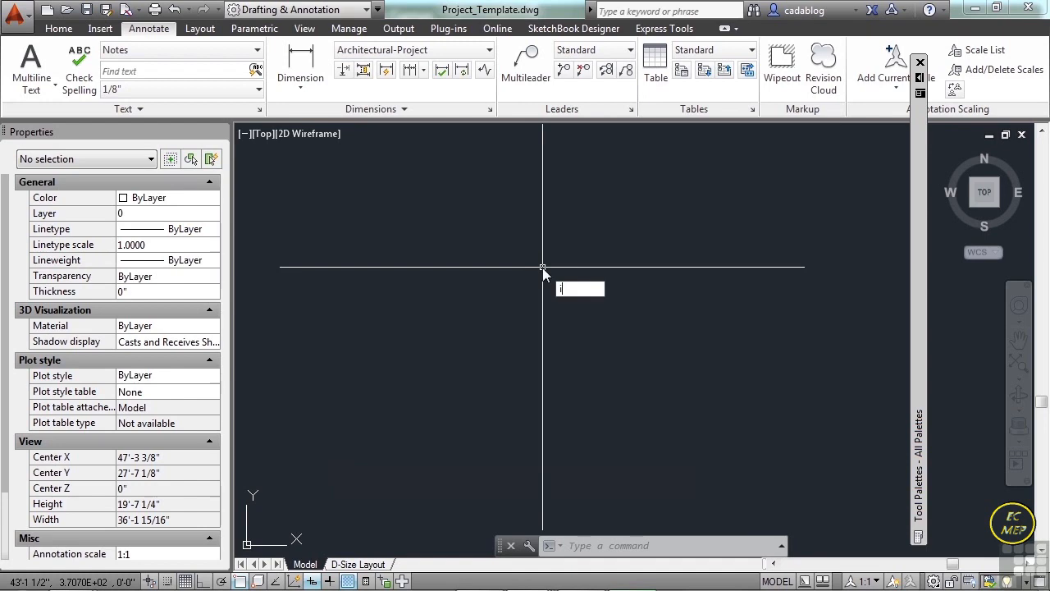
{"action": "key", "text": "Return"}
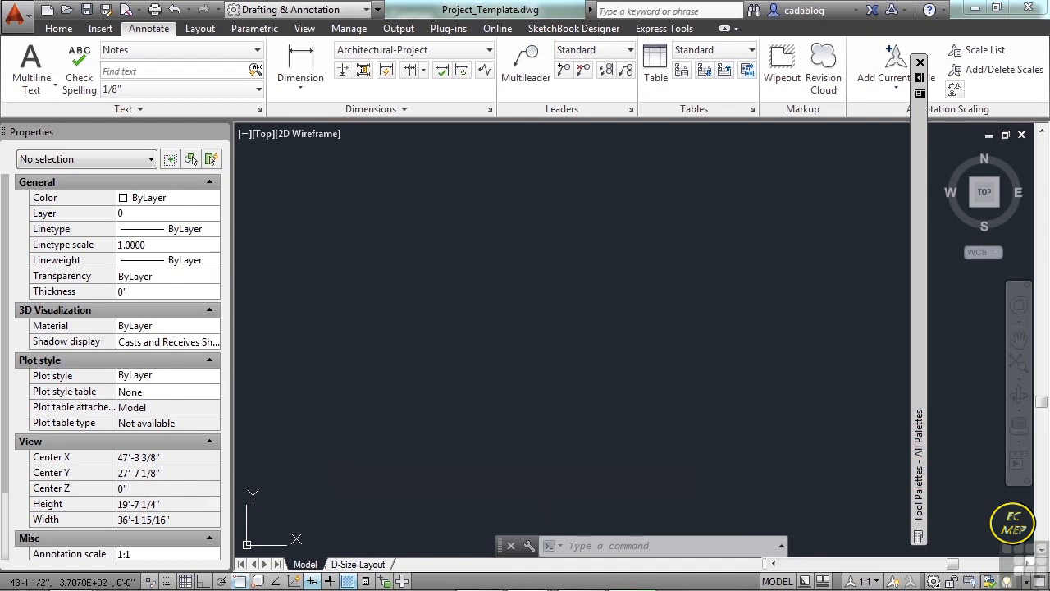
{"action": "left_click", "coordinate": [570, 201]}
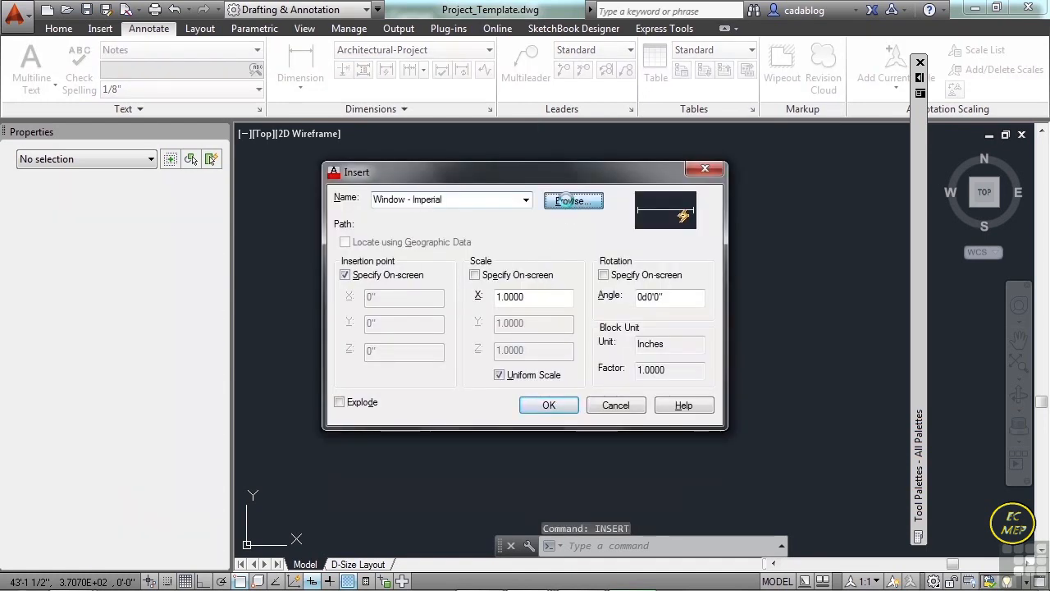
{"action": "left_click_drag", "start_coordinate": [291, 98], "coordinate": [502, 113]}
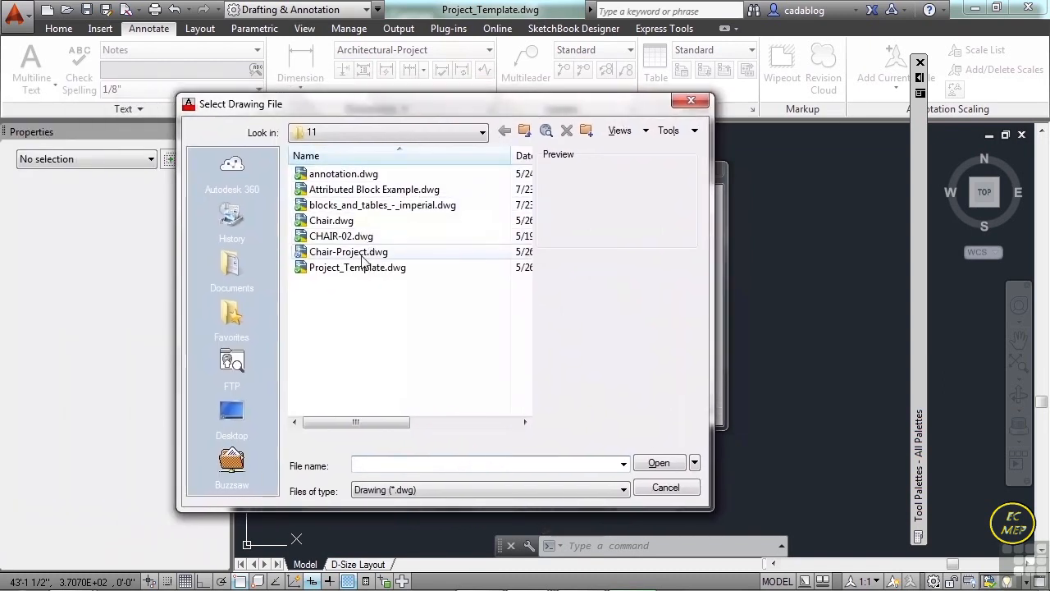
{"action": "left_click", "coordinate": [359, 251]}
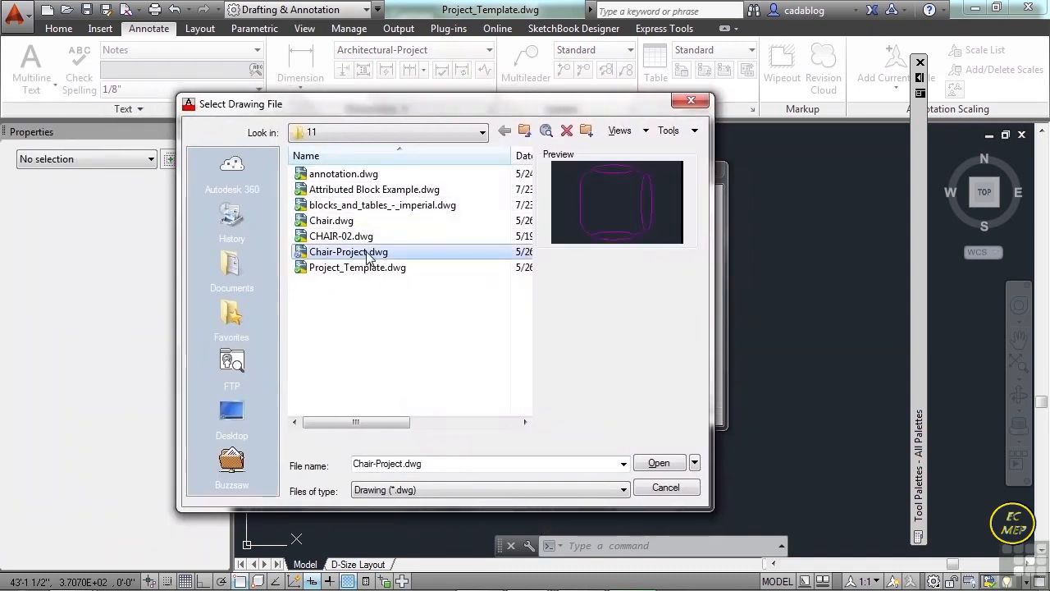
{"action": "left_click", "coordinate": [659, 464]}
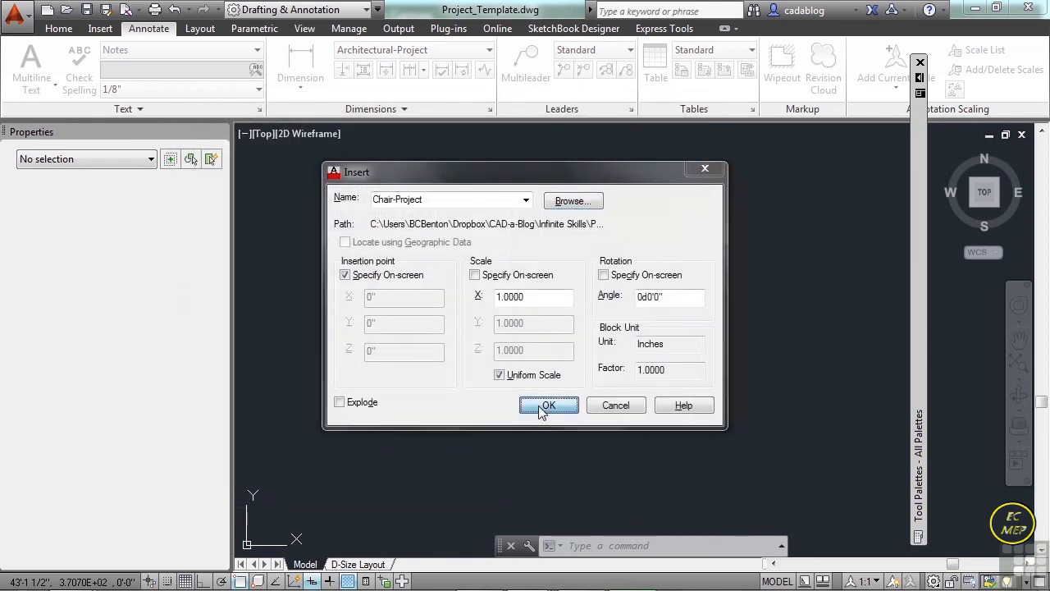
{"action": "left_click", "coordinate": [546, 405]}
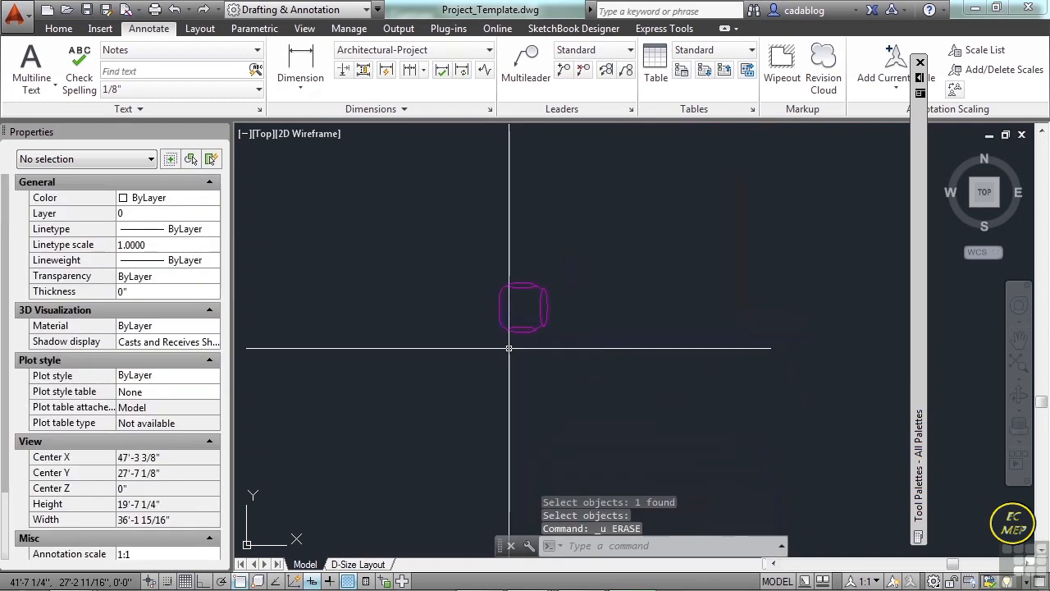
Open the inserted Chair-Project block in the Block Editor.
{"action": "left_click", "coordinate": [513, 330]}
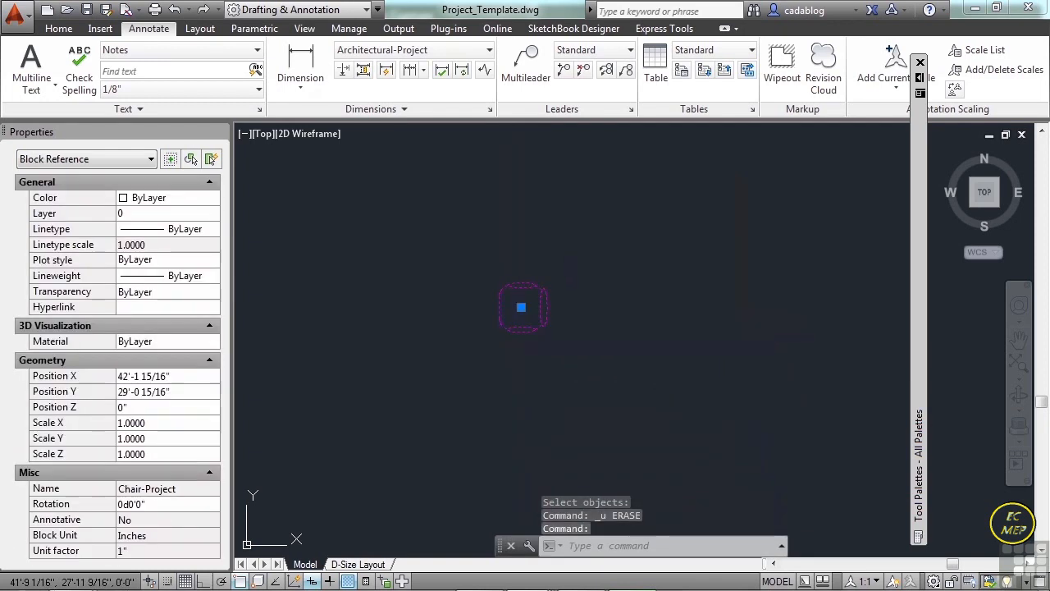
{"action": "right_click", "coordinate": [515, 336]}
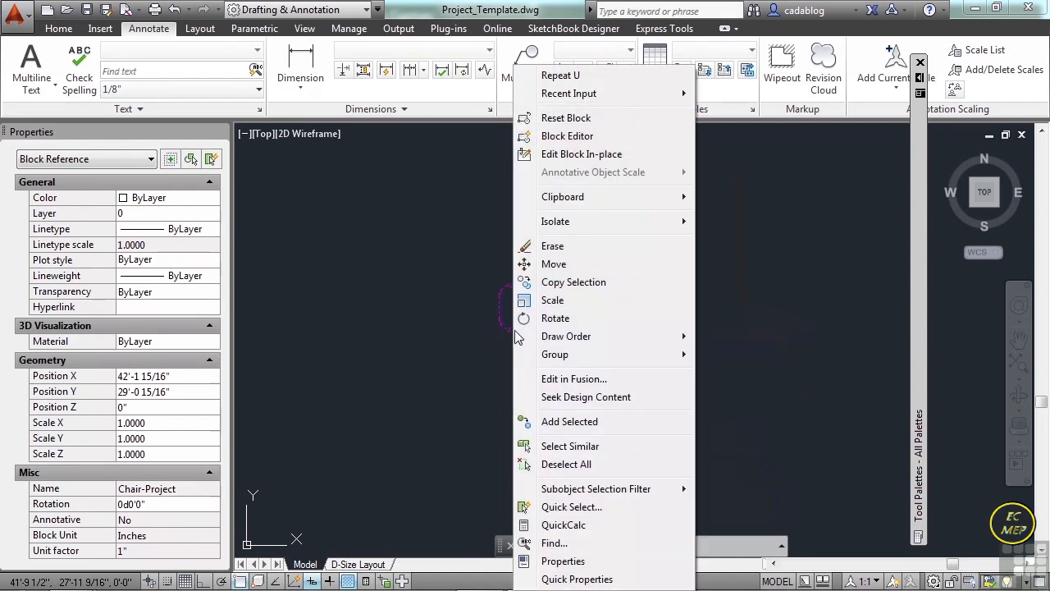
{"action": "left_click", "coordinate": [558, 135]}
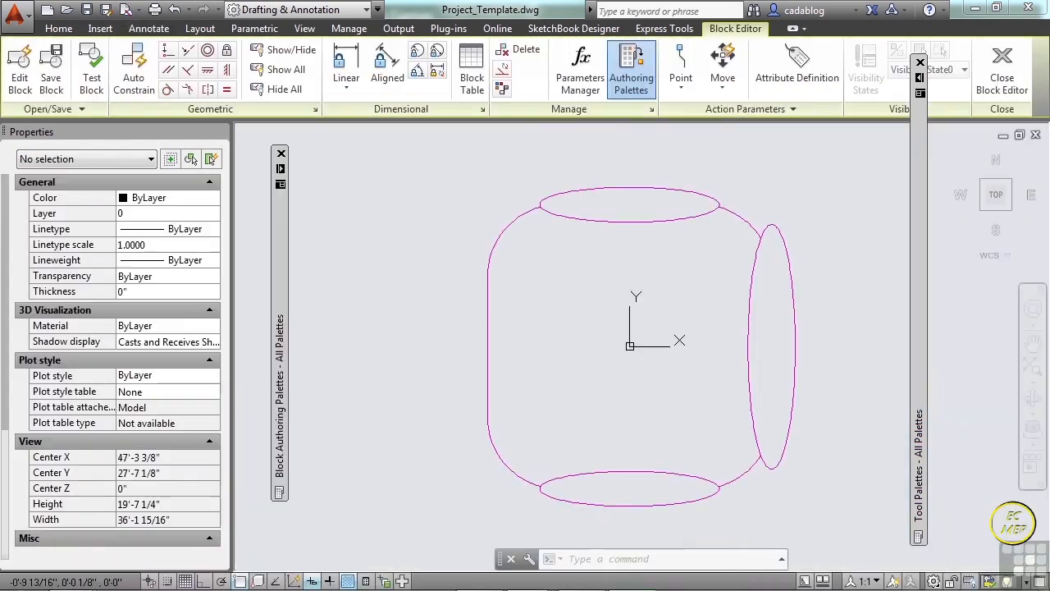
Assign all of the chair's geometry in the block definition to layer 0.
{"action": "left_click", "coordinate": [723, 190]}
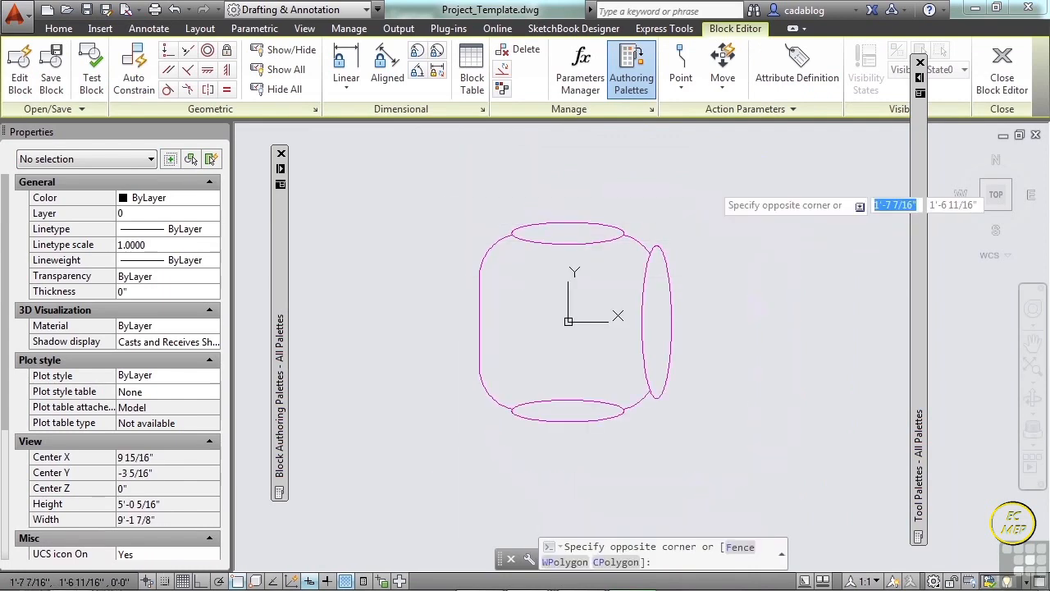
{"action": "left_click", "coordinate": [430, 435]}
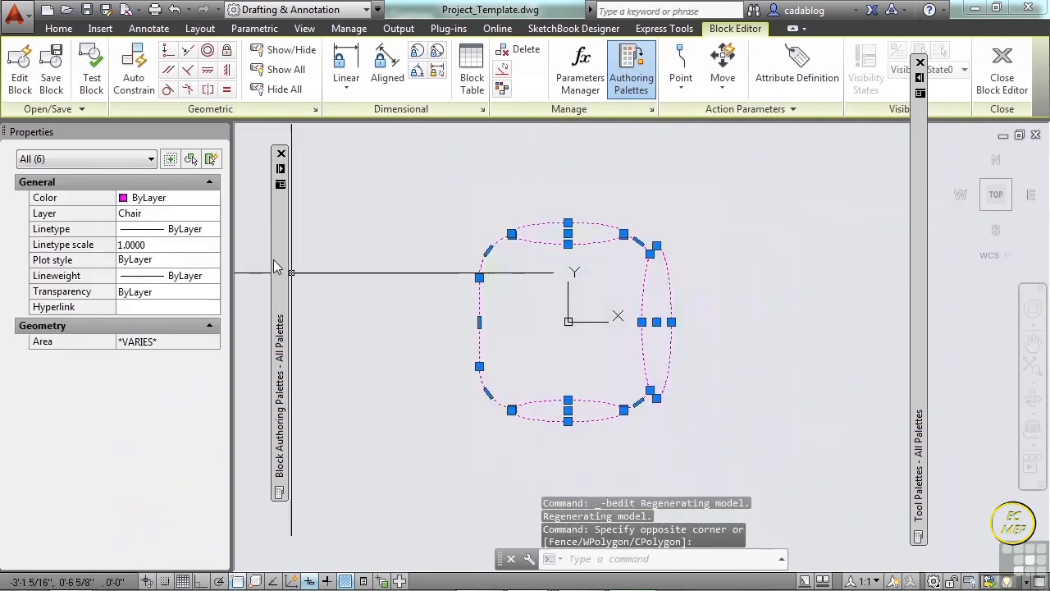
{"action": "left_click", "coordinate": [216, 216]}
{"action": "left_click", "coordinate": [215, 215]}
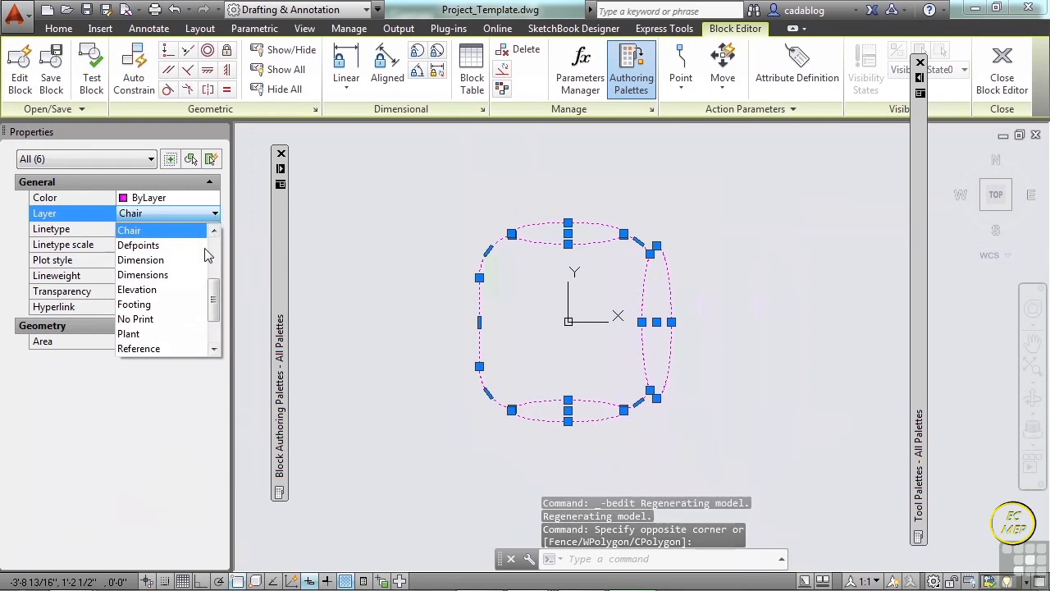
{"action": "scroll", "coordinate": [217, 257], "scroll_direction": "up", "scroll_amount": 3}
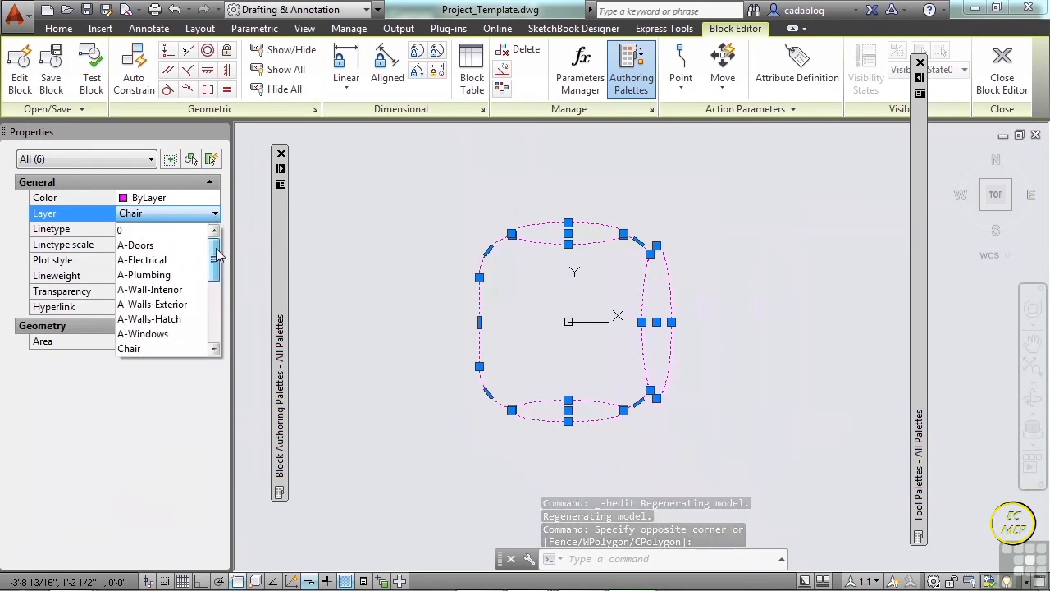
{"action": "left_click", "coordinate": [157, 231]}
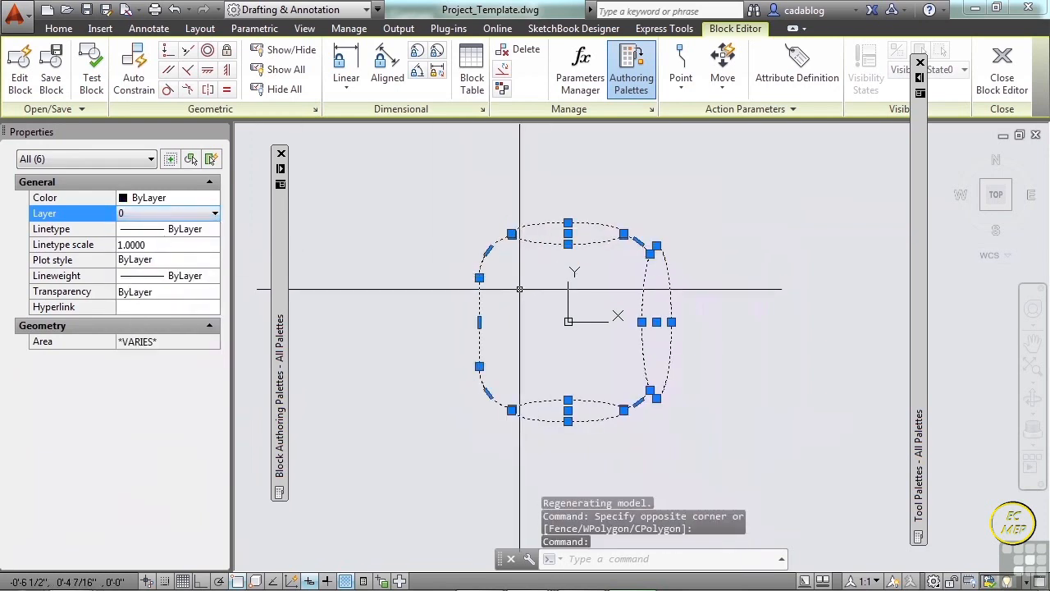
Close the Block Editor, saving the layer changes to the Chair-Project block.
{"action": "key", "text": "Escape"}
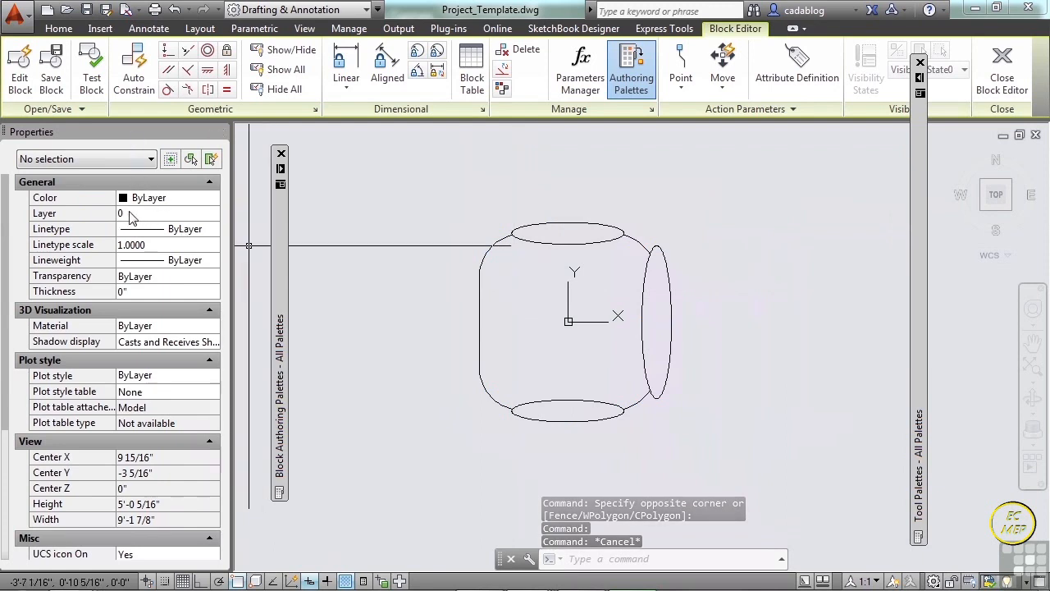
{"action": "left_click", "coordinate": [1006, 79]}
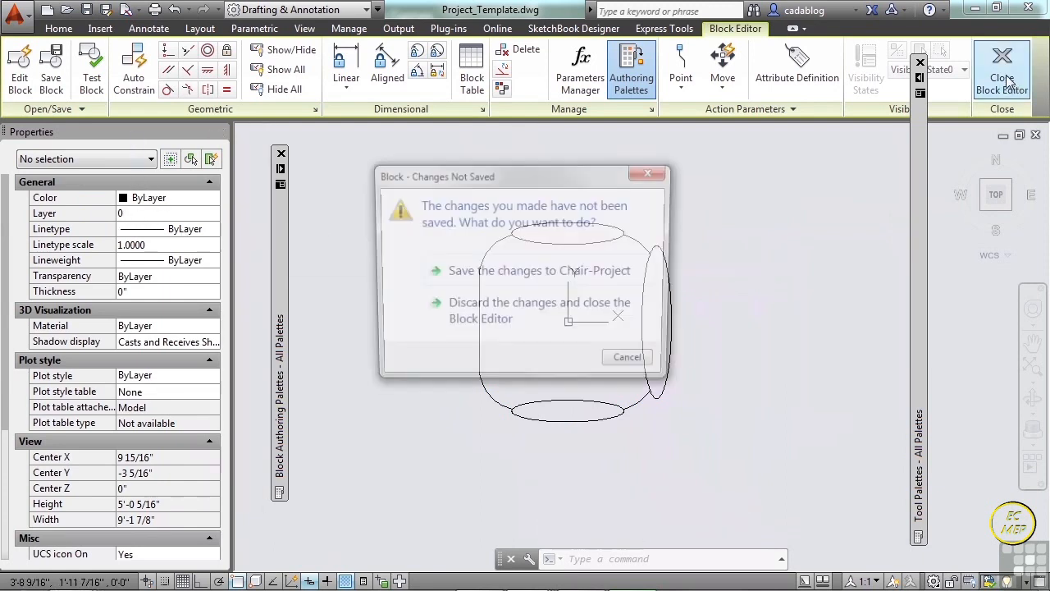
{"action": "left_click", "coordinate": [574, 281]}
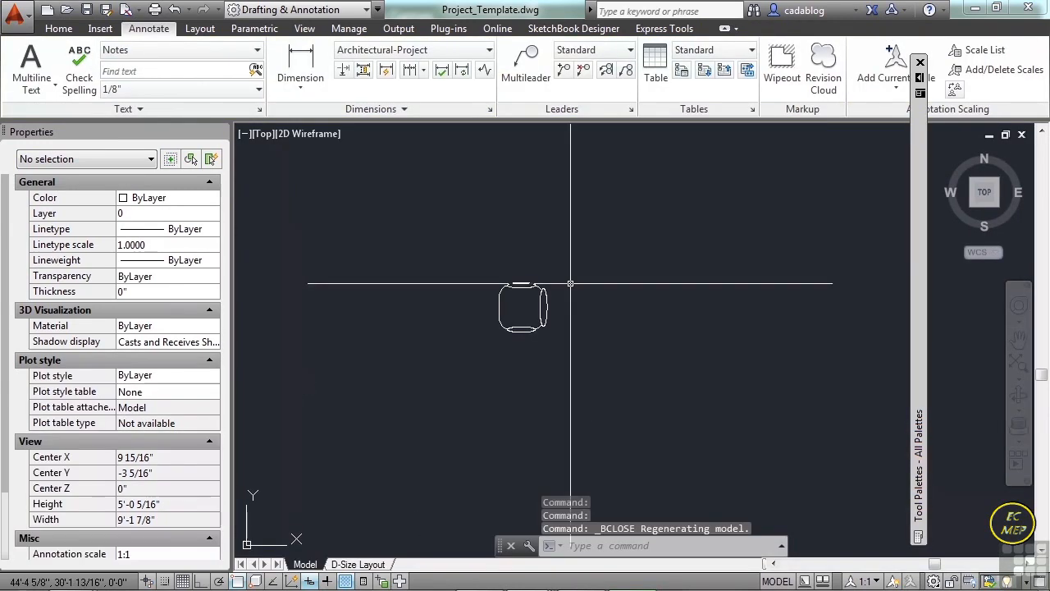
Delete the inserted chair block from model space.
{"action": "left_click", "coordinate": [571, 284]}
{"action": "left_click", "coordinate": [497, 308]}
{"action": "key", "text": "Delete"}
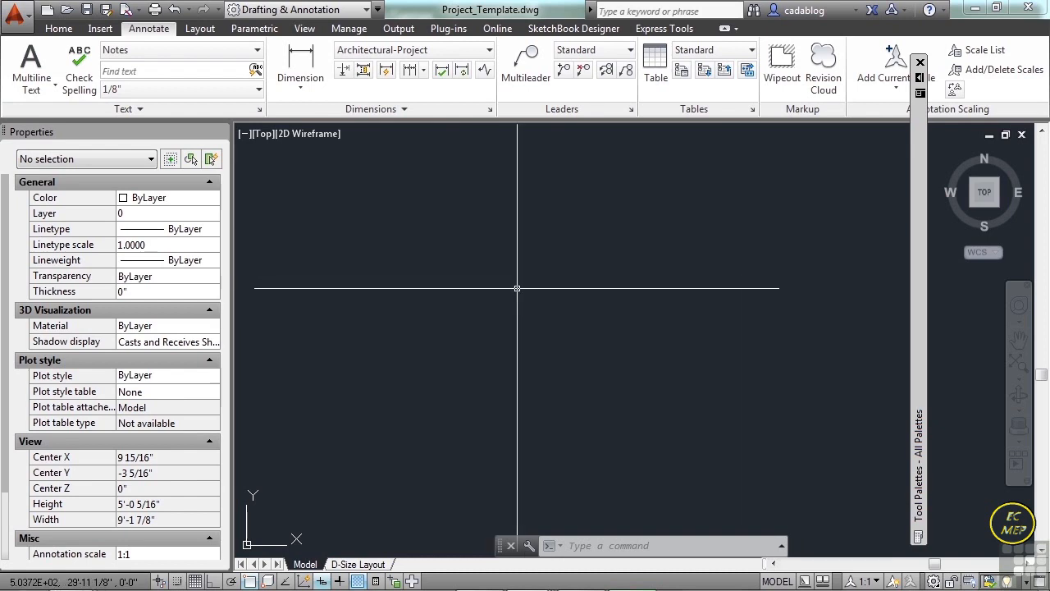
Draw a circle with a 6" radius in the empty model space.
{"action": "type", "text": "c"}
{"action": "key", "text": "Return"}
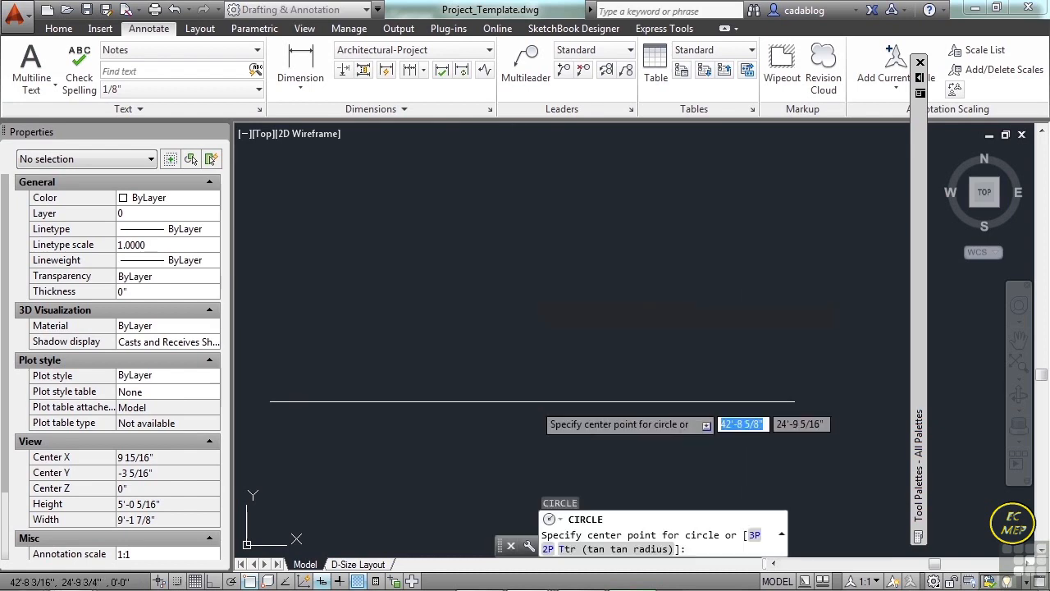
{"action": "left_click", "coordinate": [506, 305]}
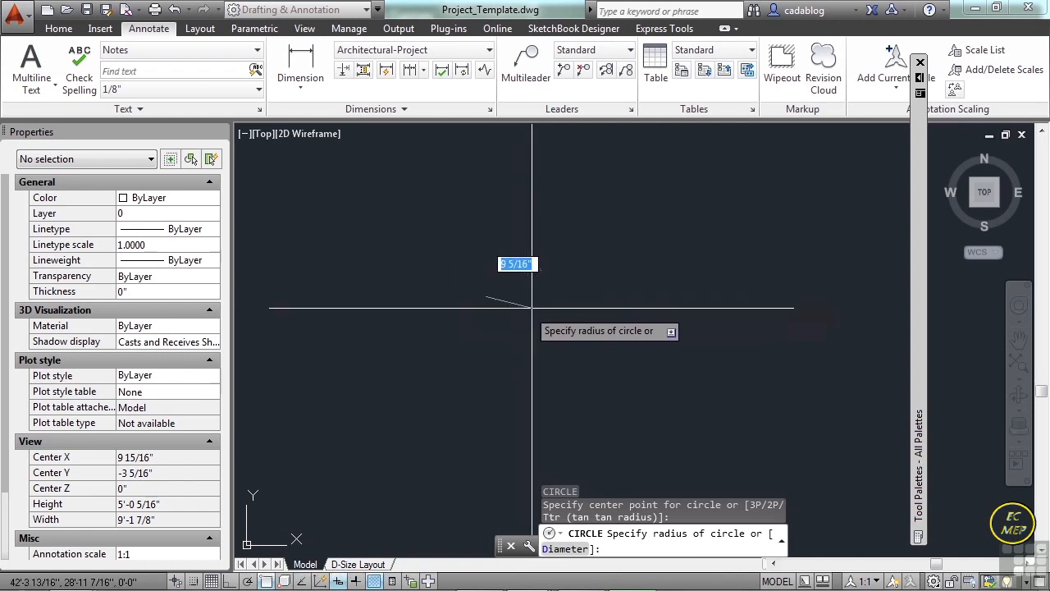
{"action": "type", "text": "6"}
{"action": "key", "text": "Return"}
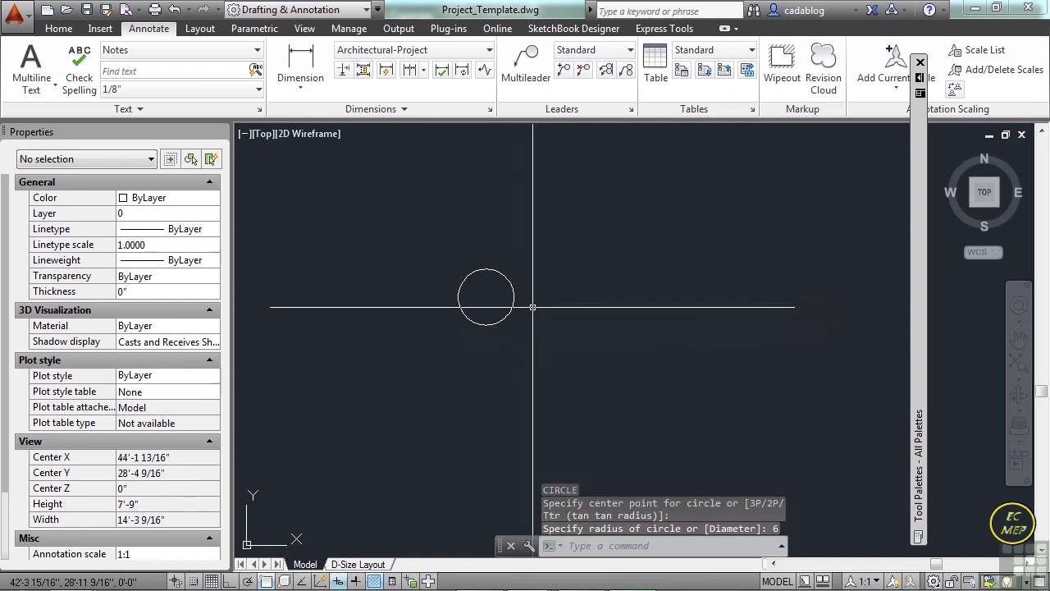
Offset the circle 1" outward to form a concentric ring.
{"action": "middle_click_drag", "start_coordinate": [539, 304], "coordinate": [566, 303]}
{"action": "type", "text": "o"}
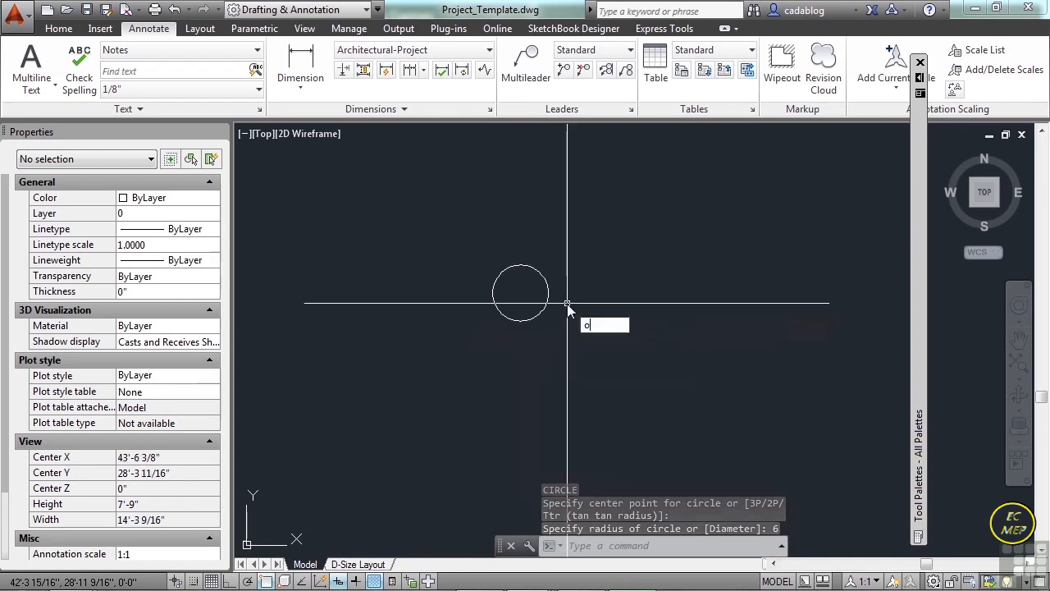
{"action": "key", "text": "Return"}
{"action": "type", "text": "1"}
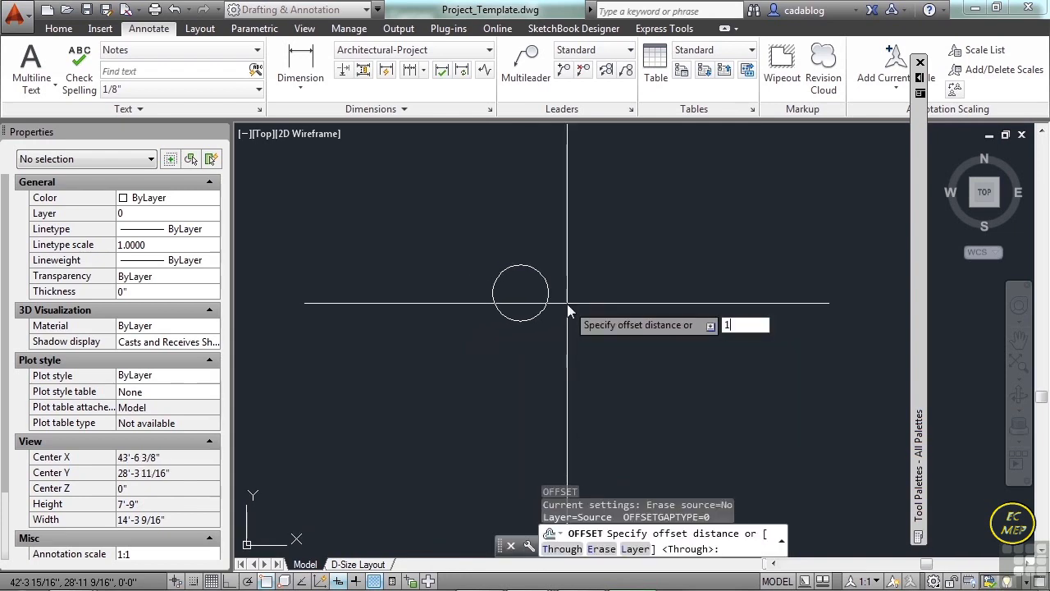
{"action": "key", "text": "Return"}
{"action": "scroll", "coordinate": [542, 300], "scroll_direction": "up", "scroll_amount": 1}
{"action": "left_click", "coordinate": [540, 300]}
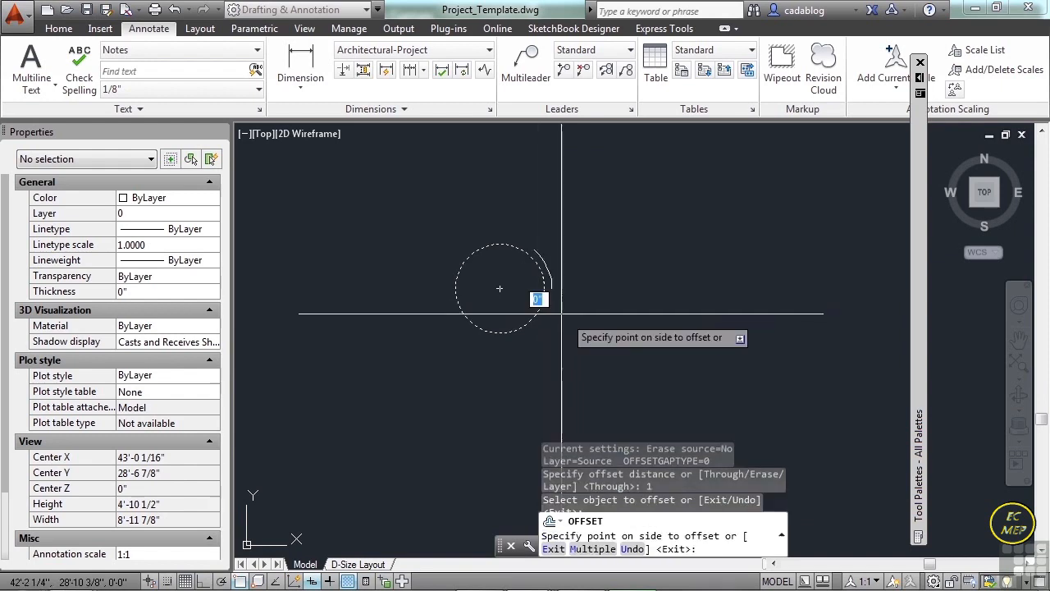
{"action": "left_click", "coordinate": [574, 312]}
{"action": "key", "text": "Return"}
{"action": "mouse_move", "coordinate": [577, 319]}
{"action": "middle_mouse_down"}
{"action": "mouse_move", "coordinate": [602, 276]}
{"action": "mouse_move", "coordinate": [654, 268]}
{"action": "middle_mouse_up"}
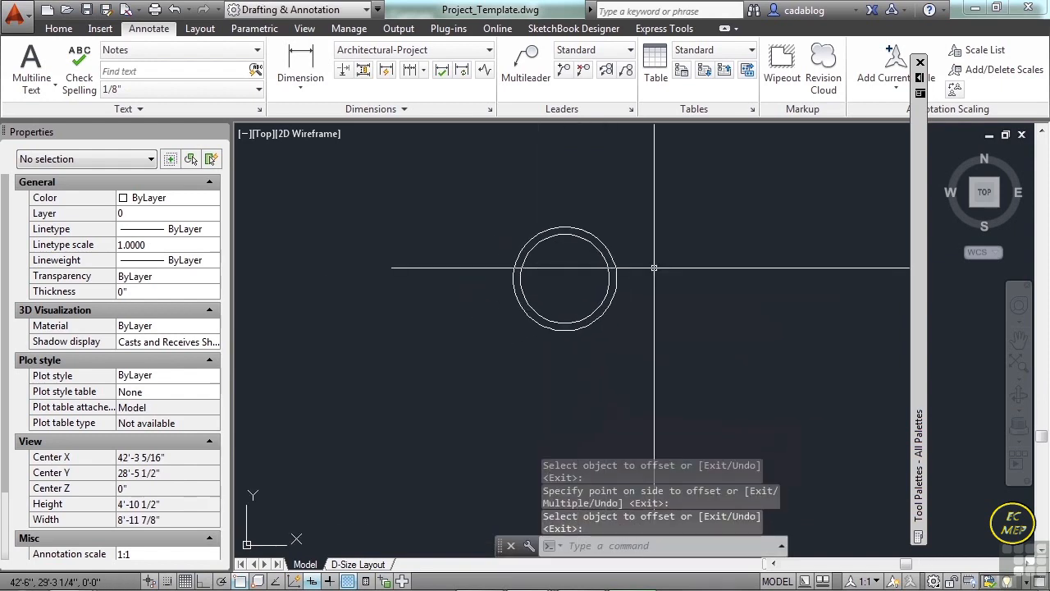
Start a polyline at the circles' center and draw a horizontal 3' segment to the right with Ortho on.
{"action": "type", "text": "PL"}
{"action": "key", "text": "Return"}
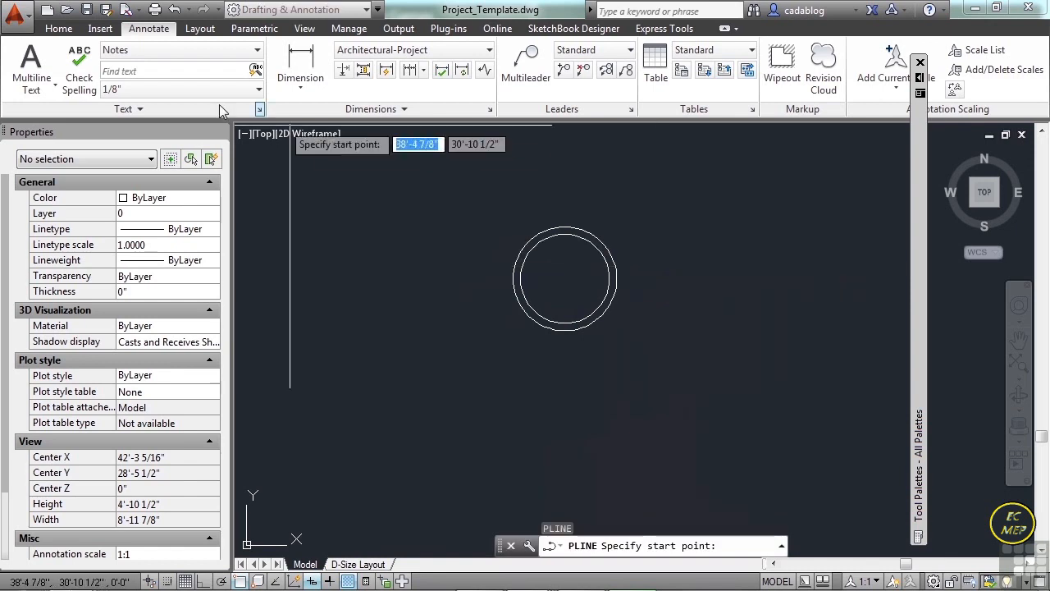
{"action": "left_click", "coordinate": [64, 29]}
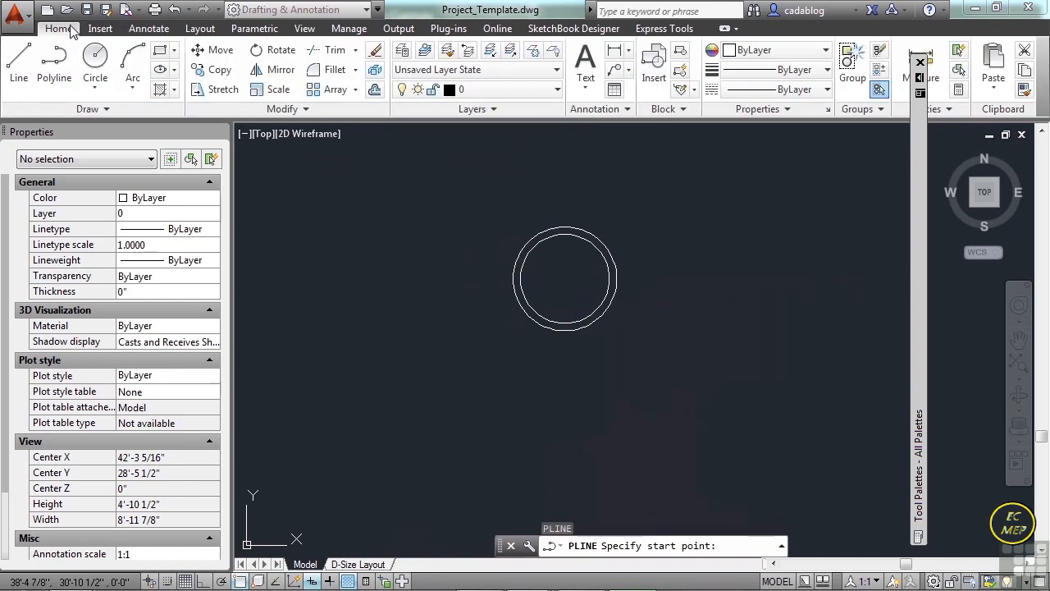
{"action": "type", "text": "cen"}
{"action": "key", "text": "Return"}
{"action": "left_click", "coordinate": [603, 242]}
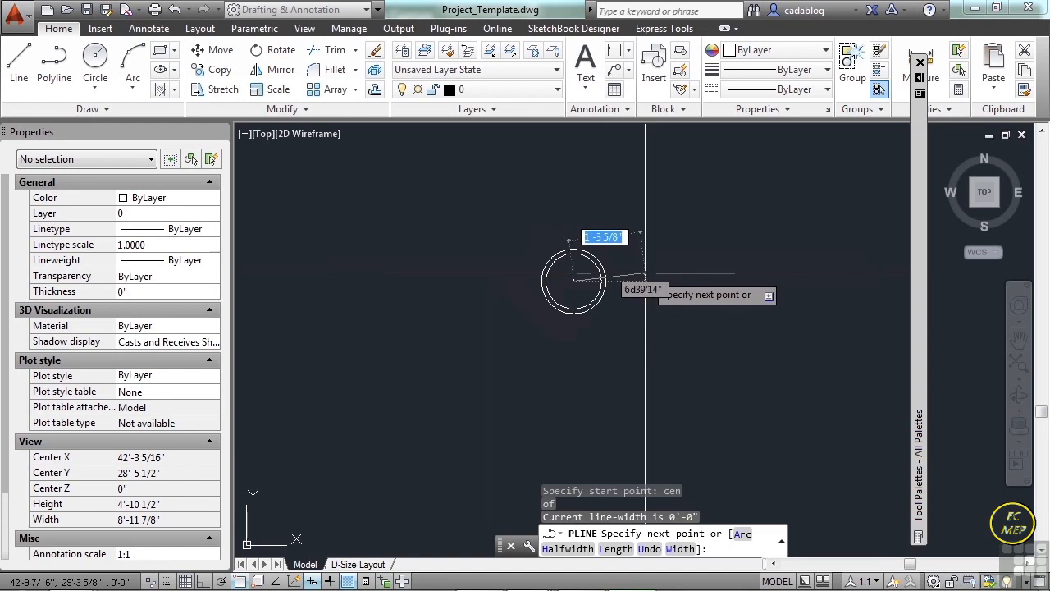
{"action": "key", "text": "F8"}
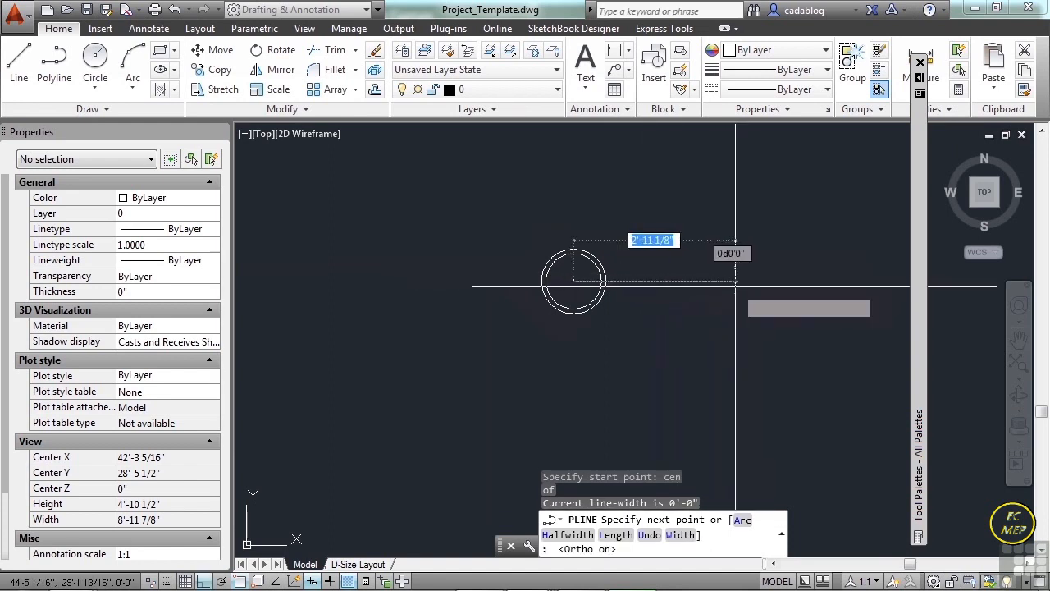
{"action": "type", "text": "3'"}
{"action": "key", "text": "Return"}
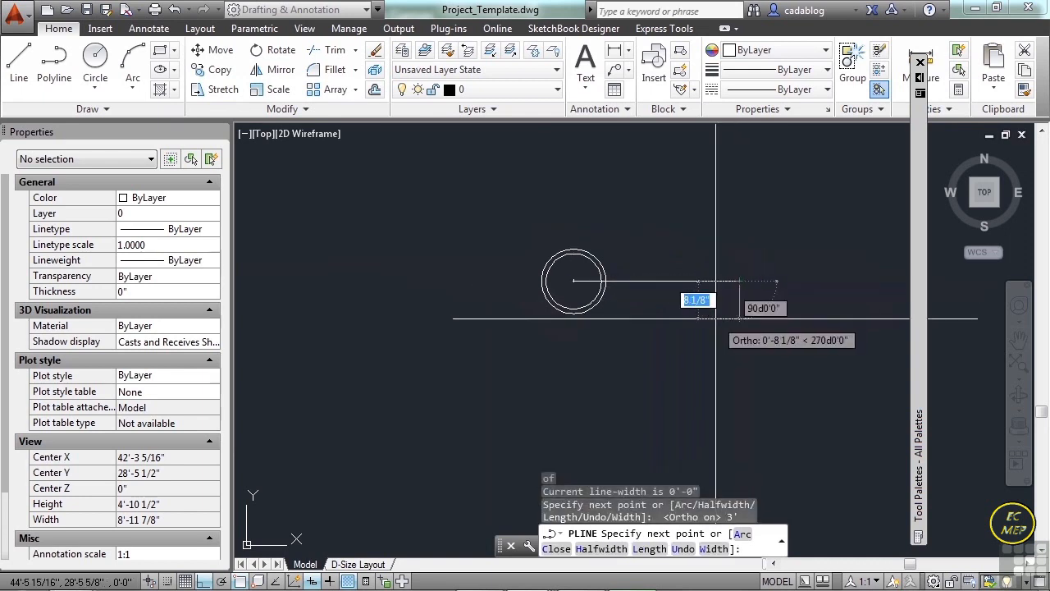
With Ortho off, continue the polyline with a 6" segment angled down and back, and finish with an arc ending on the outer circle.
{"action": "key", "text": "F8"}
{"action": "scroll", "coordinate": [717, 316], "scroll_direction": "up", "scroll_amount": 2}
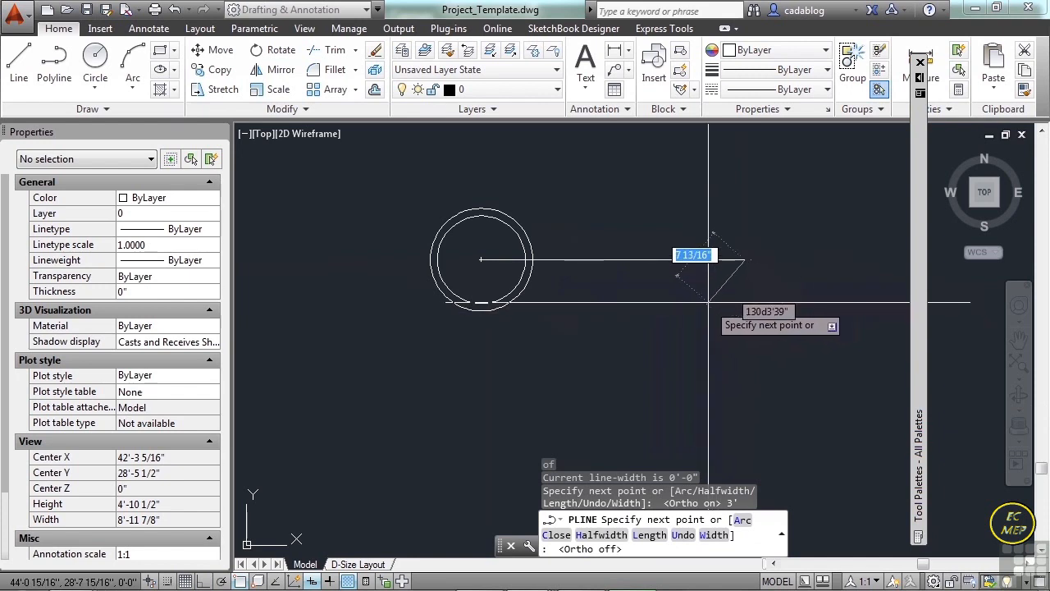
{"action": "type", "text": "6"}
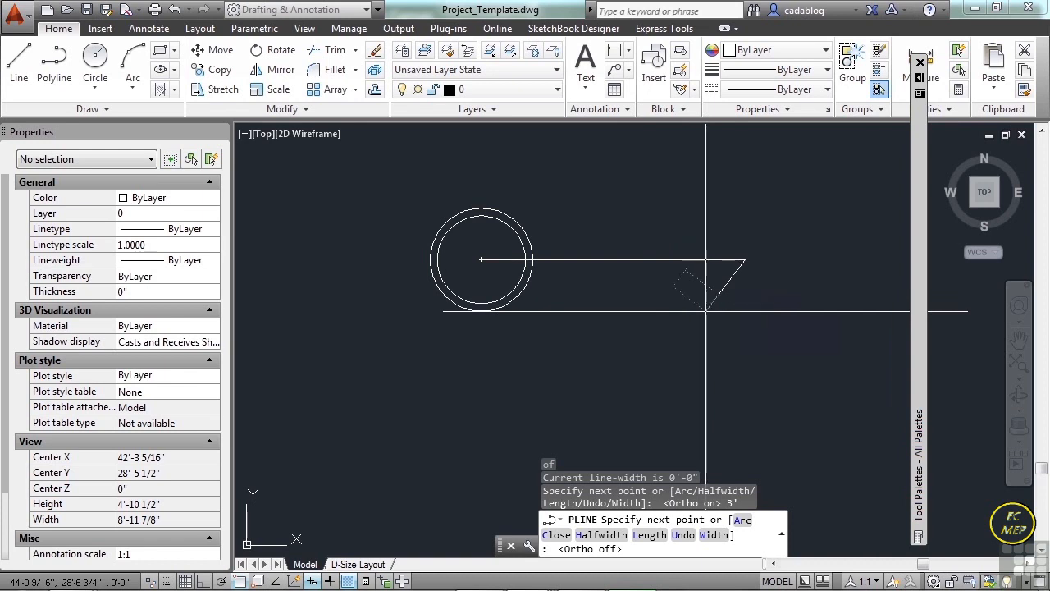
{"action": "key", "text": "Return"}
{"action": "type", "text": "a"}
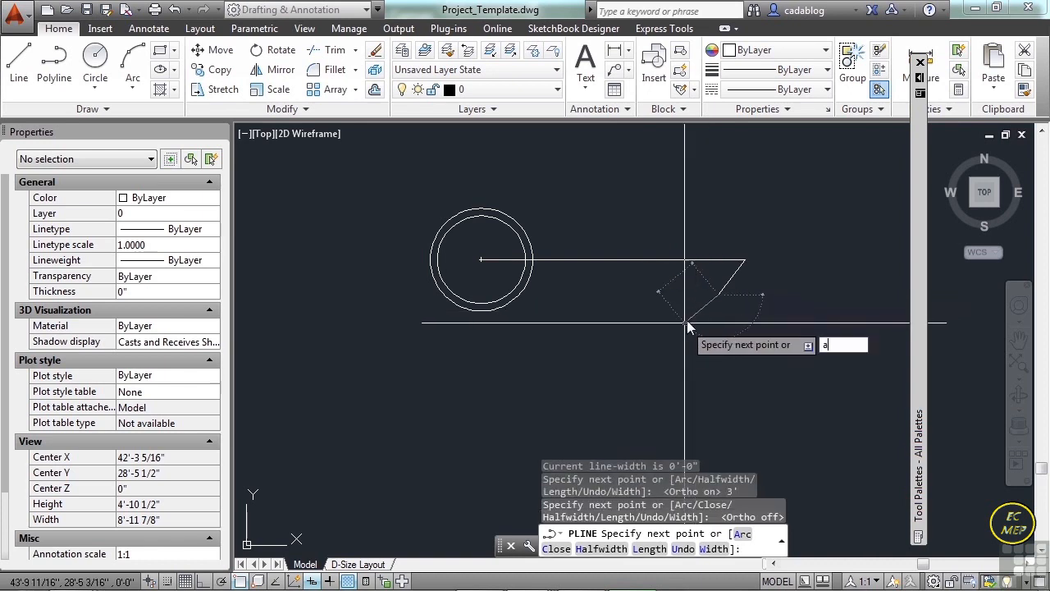
{"action": "key", "text": "Return"}
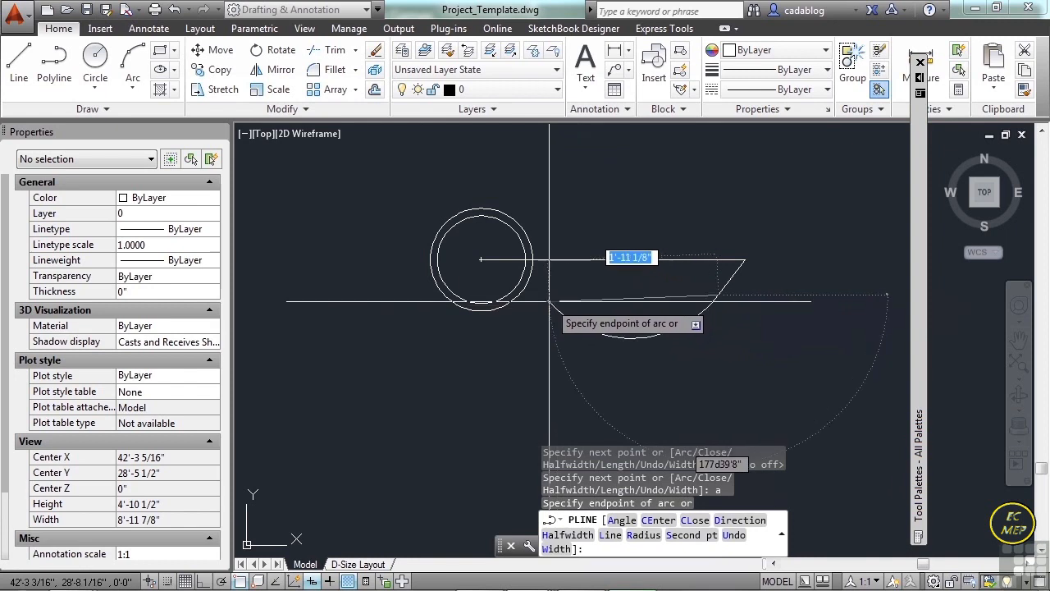
{"action": "type", "text": "nea"}
{"action": "key", "text": "Return"}
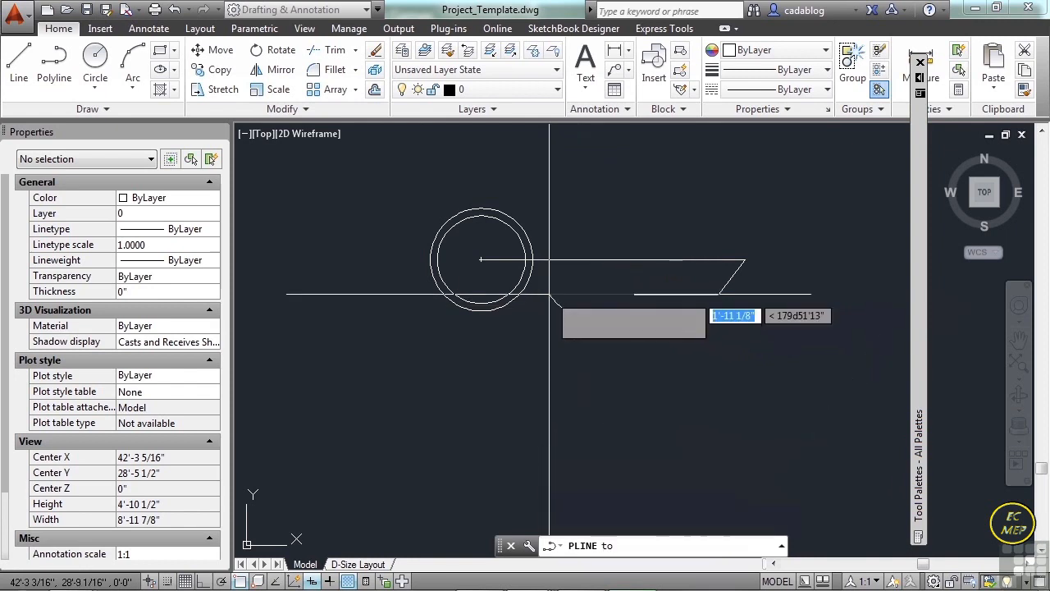
{"action": "left_click", "coordinate": [533, 269]}
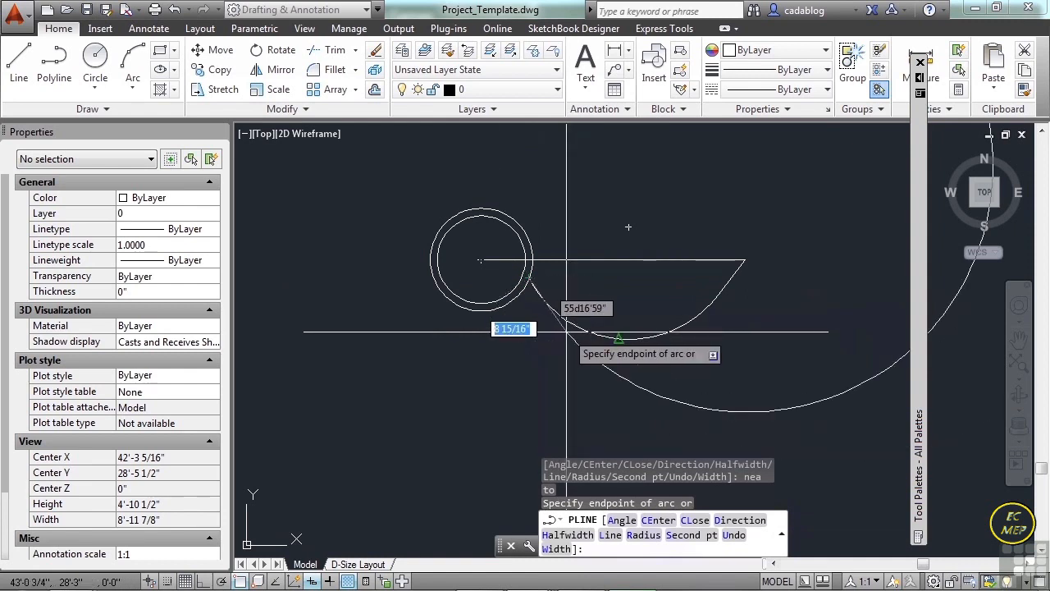
{"action": "key", "text": "Return"}
Mirror the leaf polyline about its horizontal 3' segment, keeping the source object.
{"action": "type", "text": "m"}
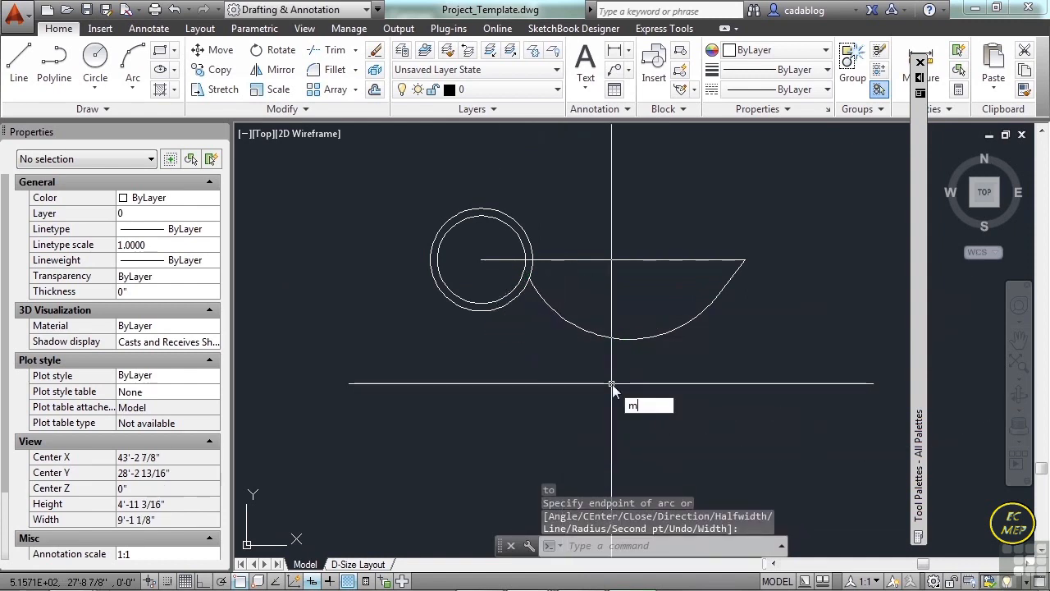
{"action": "key", "text": "Return"}
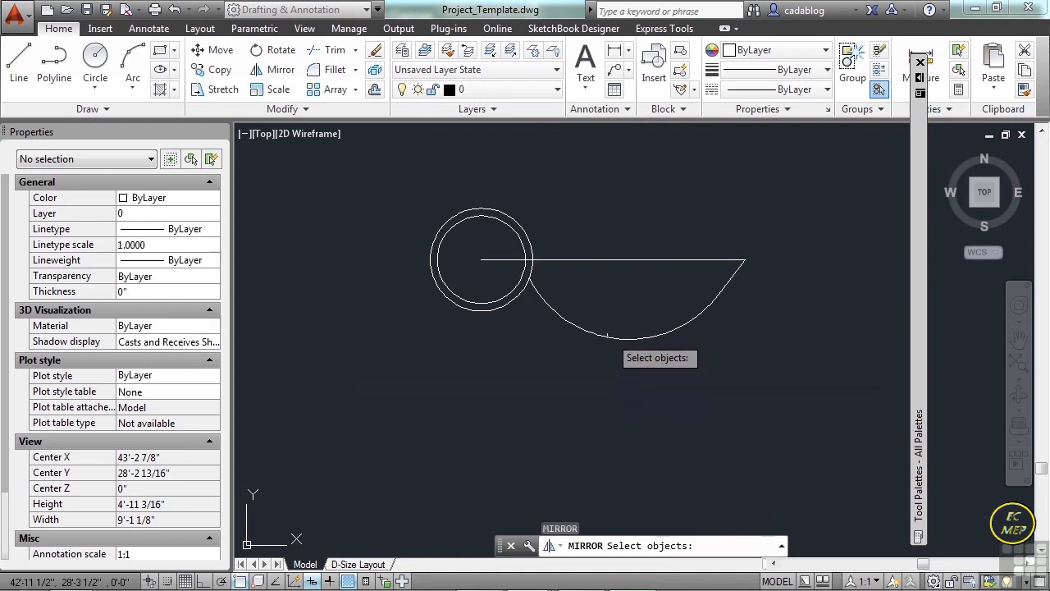
{"action": "left_click", "coordinate": [623, 337]}
{"action": "key", "text": "Return"}
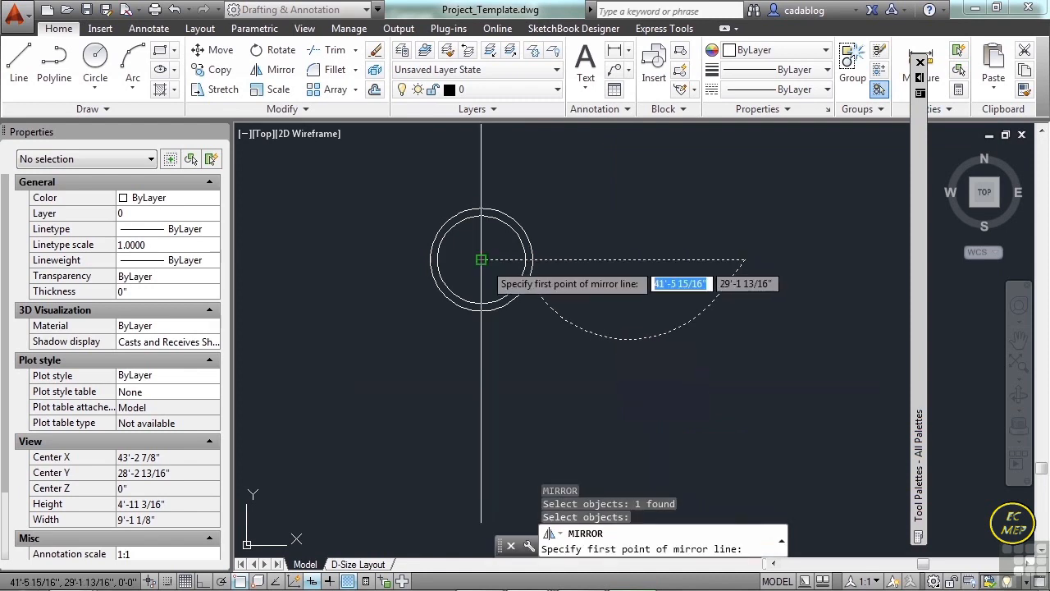
{"action": "left_click", "coordinate": [480, 260]}
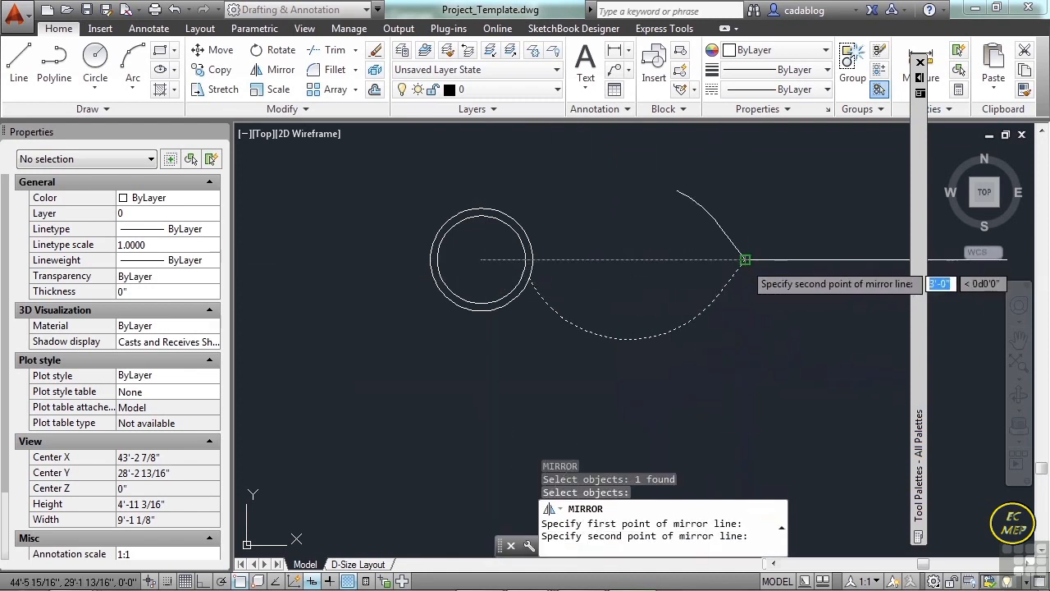
{"action": "left_click", "coordinate": [745, 279]}
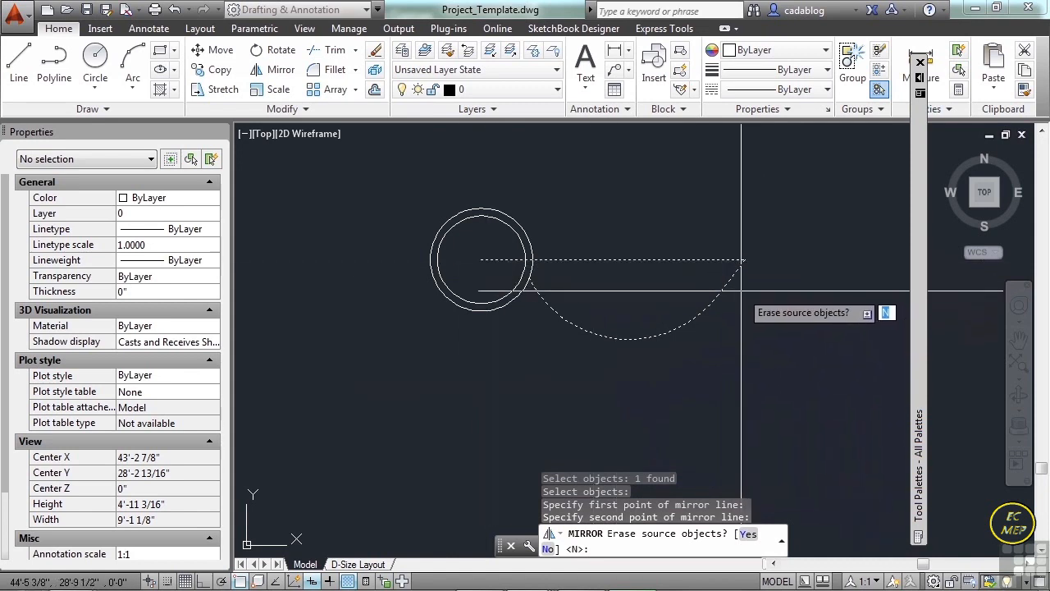
{"action": "key", "text": "Return"}
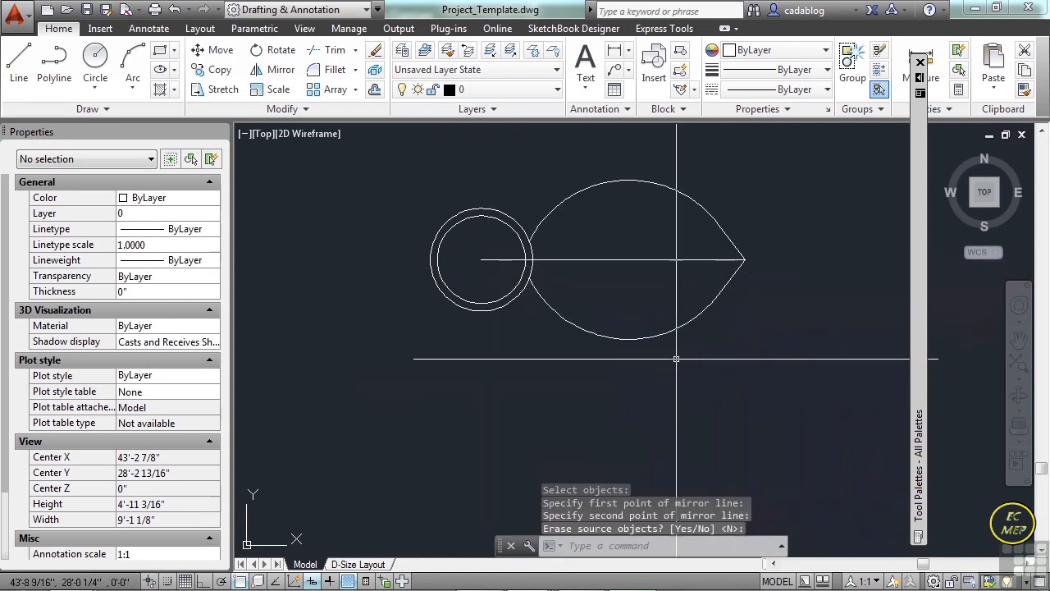
Create a polar array of both leaf halves around the center of the concentric circles.
{"action": "scroll", "coordinate": [693, 375], "scroll_direction": "down", "scroll_amount": 2}
{"action": "scroll", "coordinate": [553, 312], "scroll_direction": "up", "scroll_amount": 2}
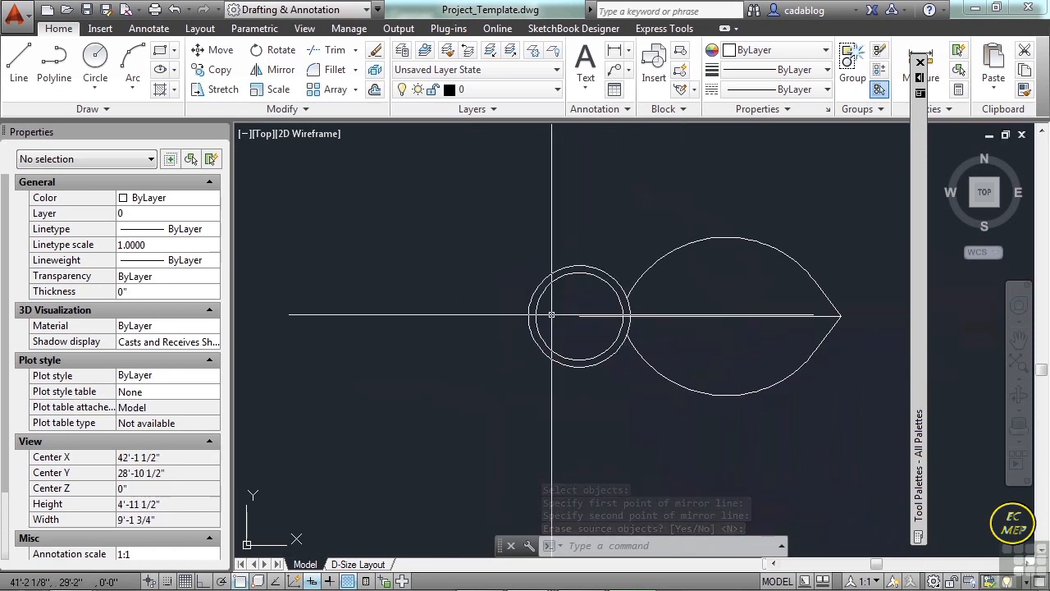
{"action": "left_click", "coordinate": [355, 89]}
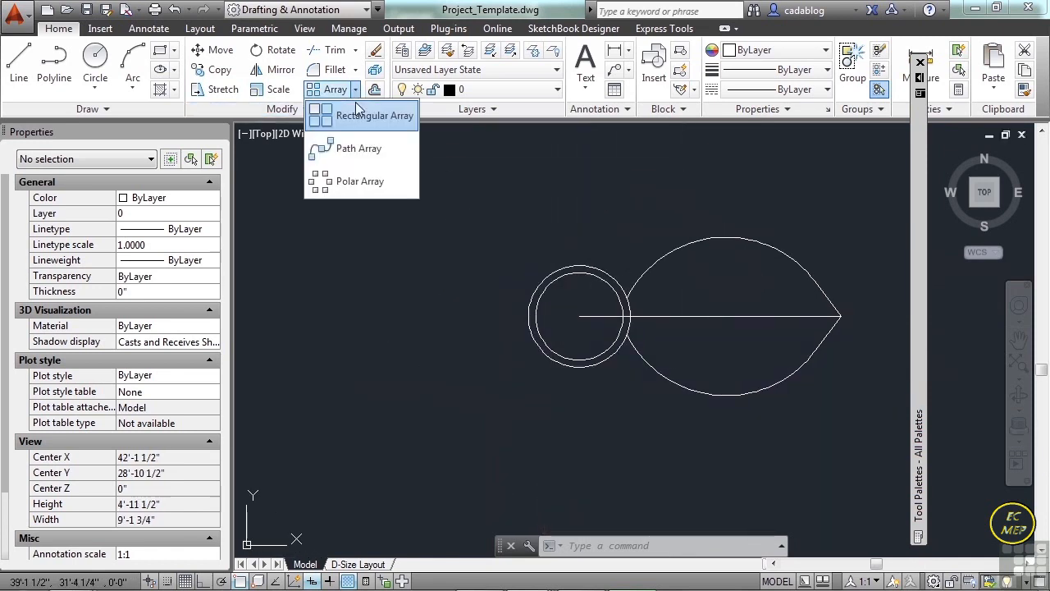
{"action": "left_click", "coordinate": [360, 180]}
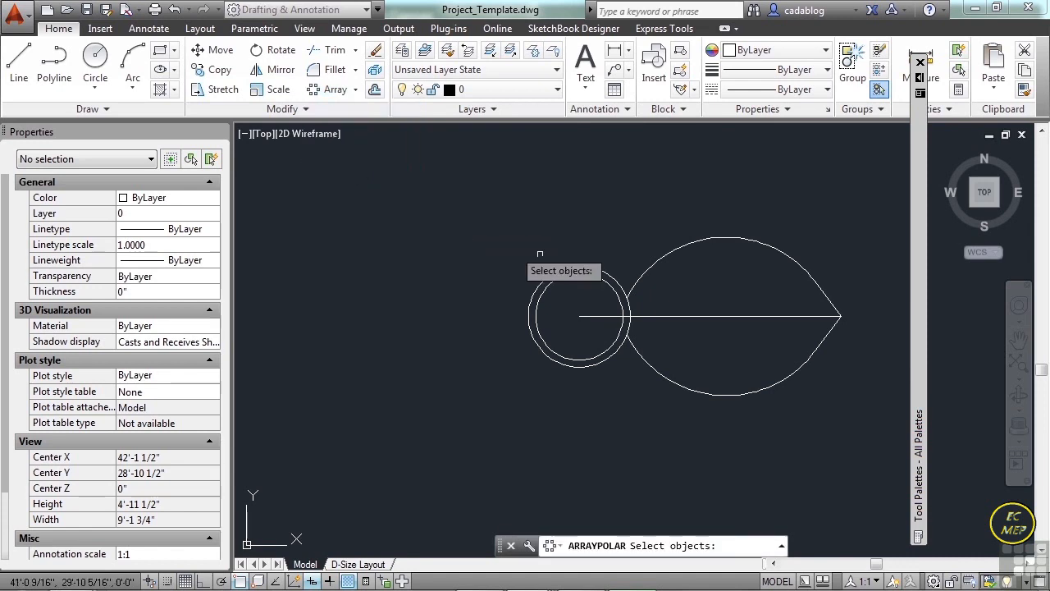
{"action": "left_click", "coordinate": [731, 297]}
{"action": "left_click", "coordinate": [716, 328]}
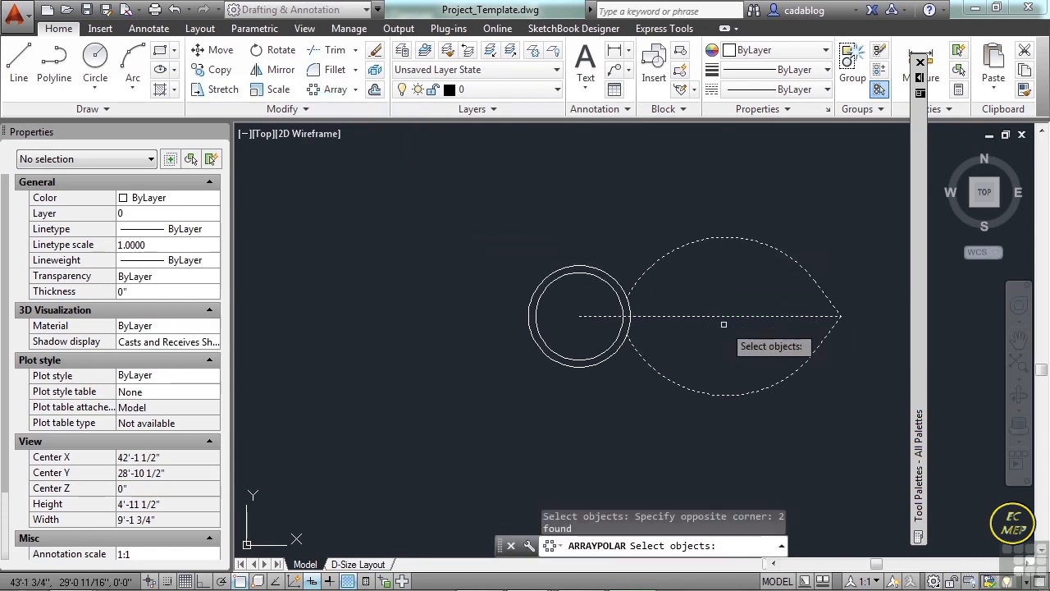
{"action": "key", "text": "Return"}
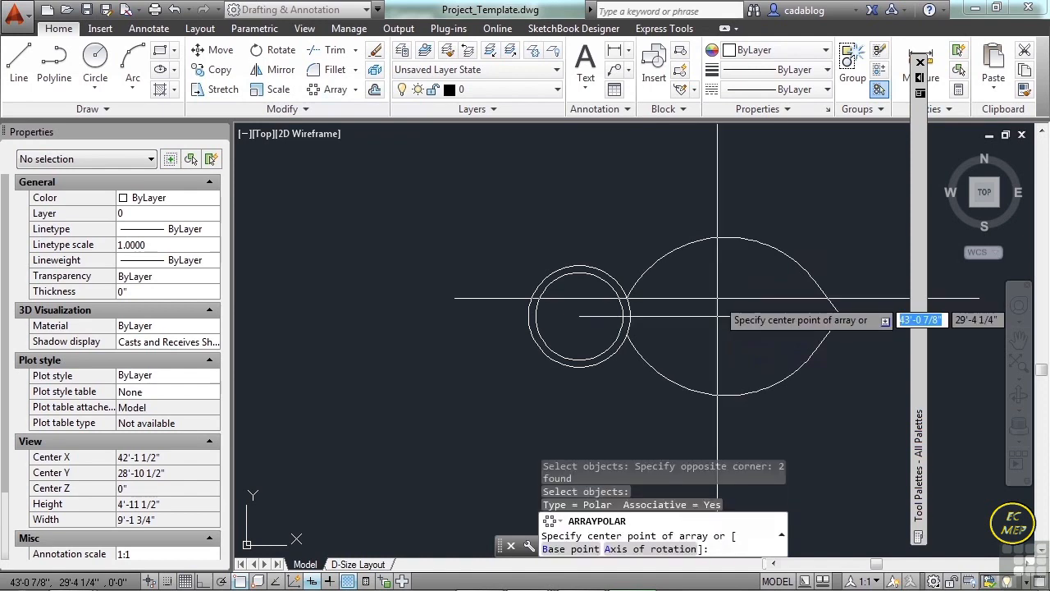
{"action": "type", "text": "cen"}
{"action": "key", "text": "Return"}
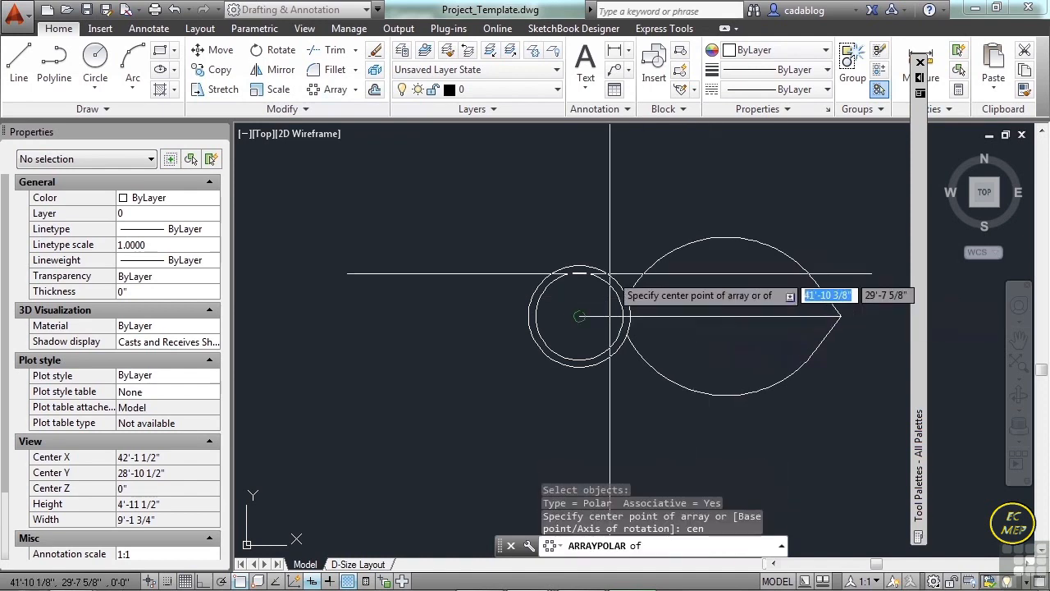
{"action": "left_click", "coordinate": [606, 283]}
Set the polar array to 3 items and finish the array.
{"action": "scroll", "coordinate": [503, 318], "scroll_direction": "down", "scroll_amount": 3}
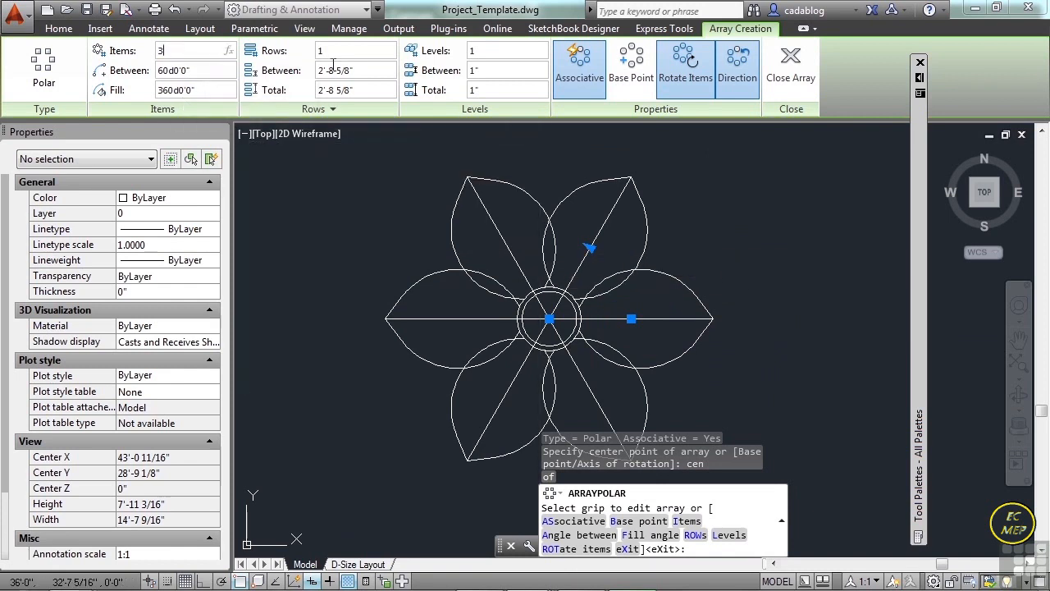
{"action": "key", "text": "Return"}
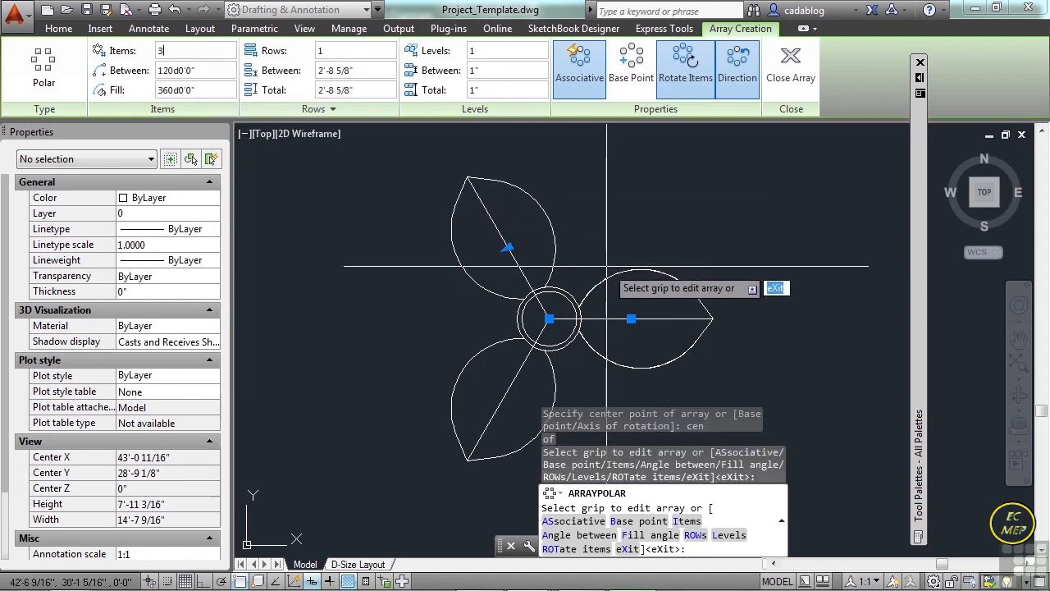
{"action": "left_click", "coordinate": [781, 82]}
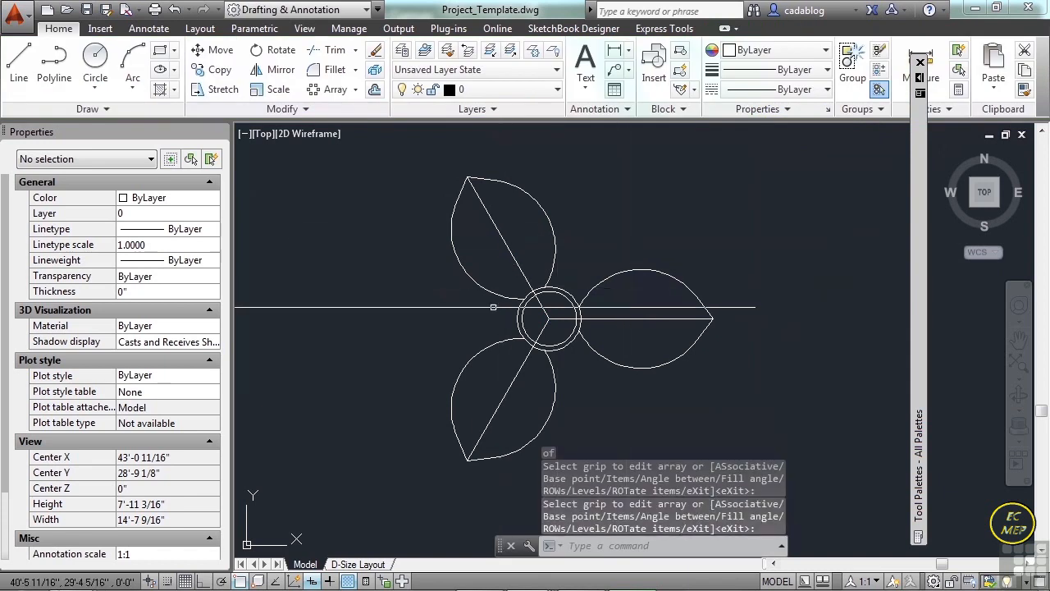
Start a block definition named Plant-Big Leaf with its base point at the center of the concentric circles.
{"action": "scroll", "coordinate": [486, 306], "scroll_direction": "down", "scroll_amount": 2}
{"action": "scroll", "coordinate": [564, 292], "scroll_direction": "up", "scroll_amount": 2}
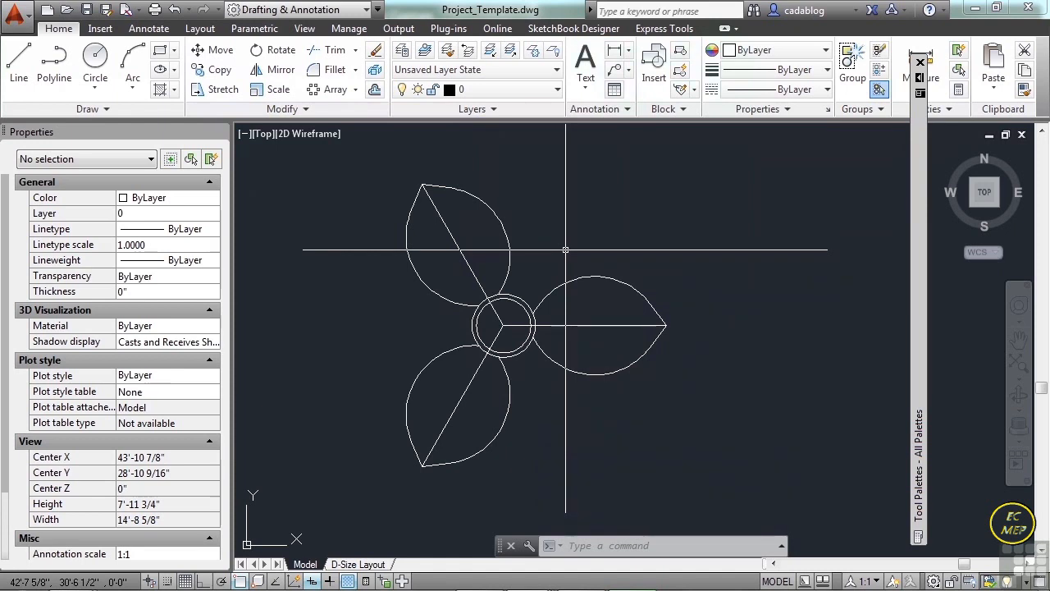
{"action": "type", "text": "b"}
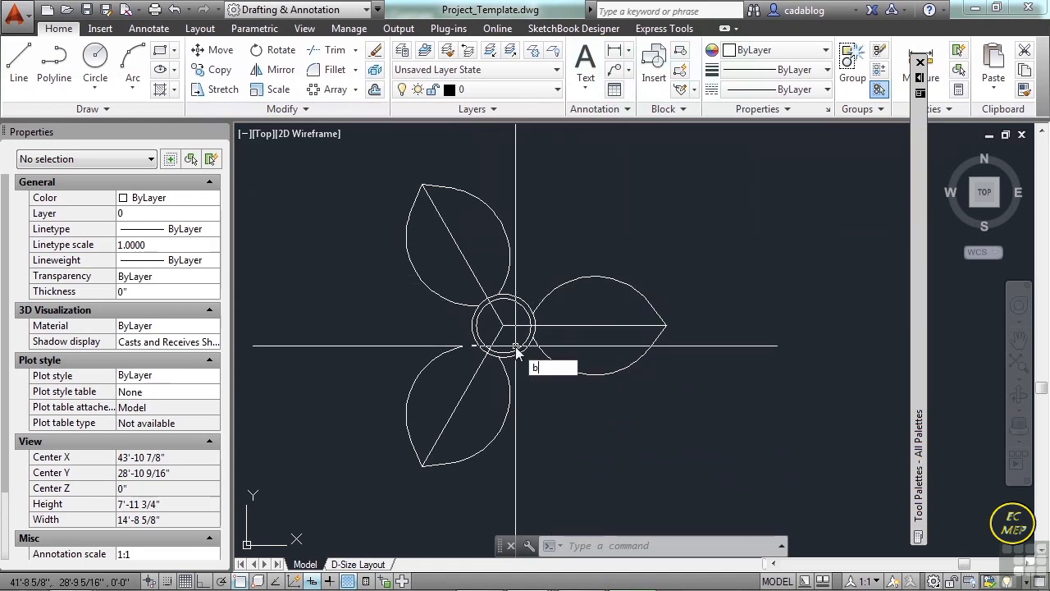
{"action": "key", "text": "Return"}
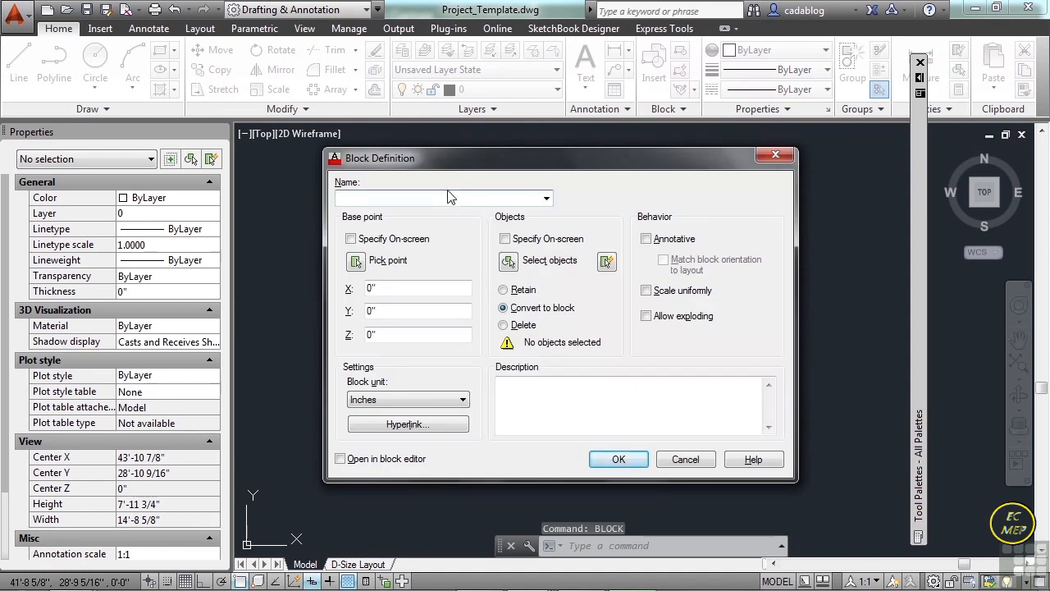
{"action": "type", "text": "Pla"}
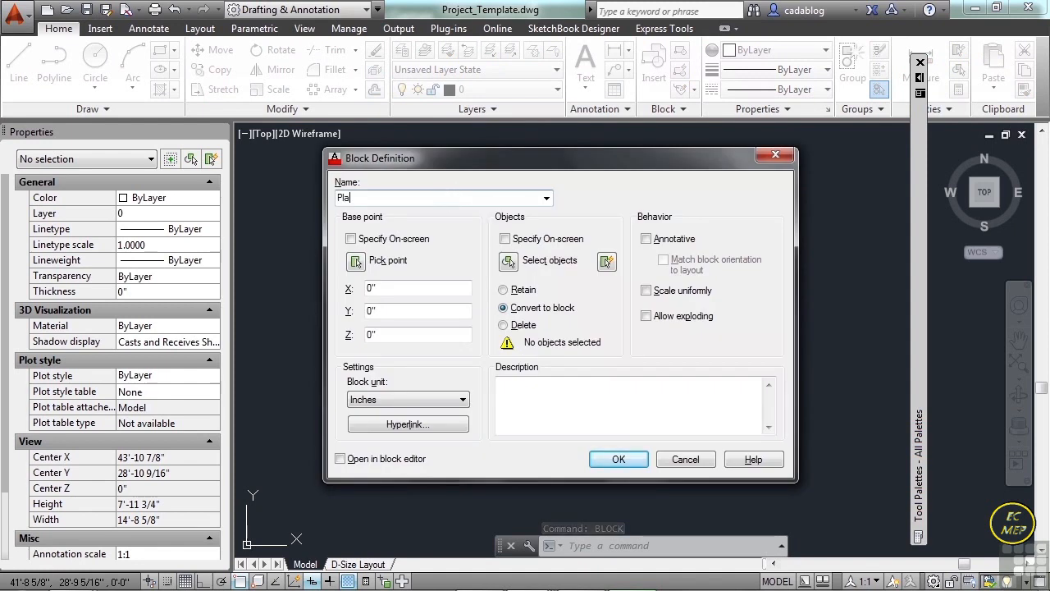
{"action": "type", "text": "nt-Big Leaf"}
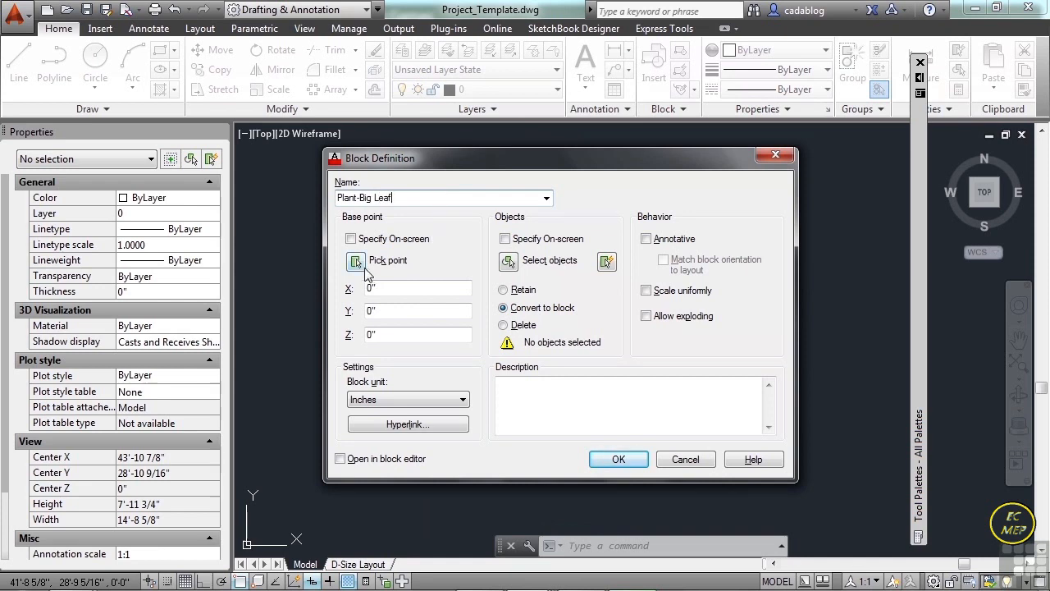
{"action": "left_click", "coordinate": [357, 261]}
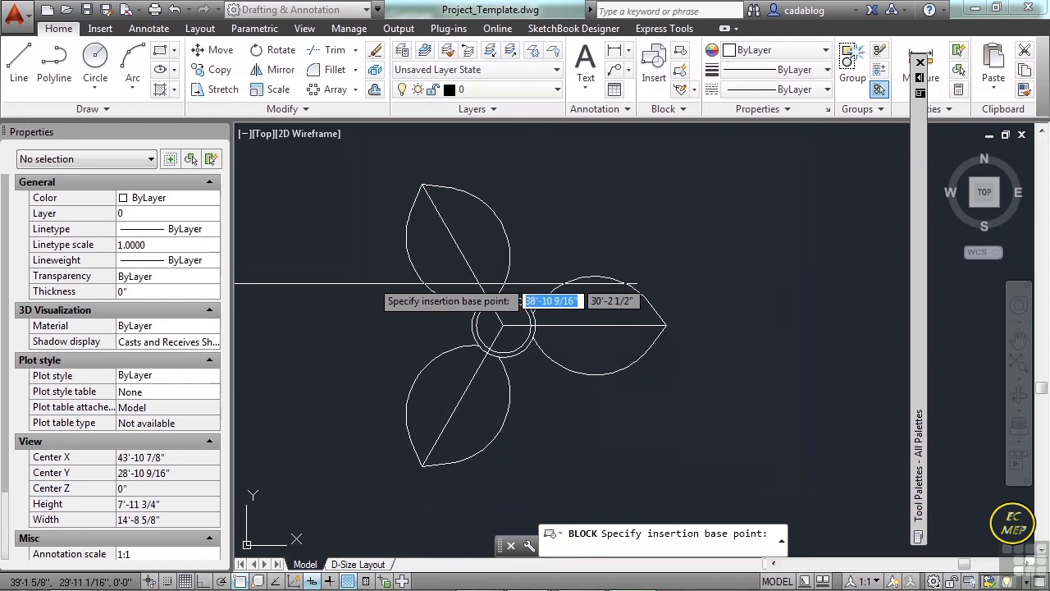
{"action": "type", "text": "cen"}
{"action": "key", "text": "Return"}
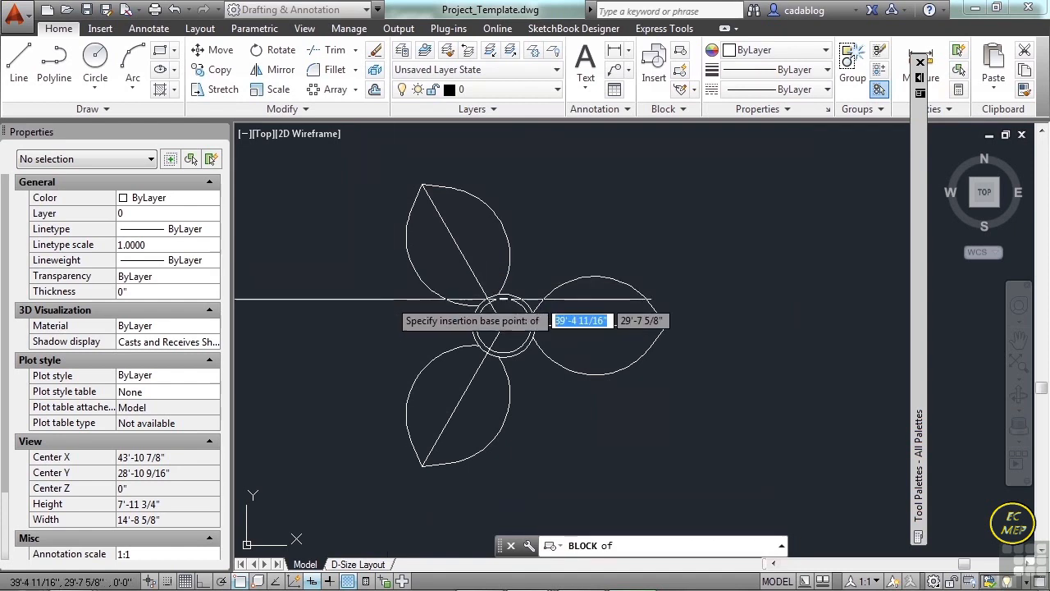
{"action": "left_click", "coordinate": [521, 320]}
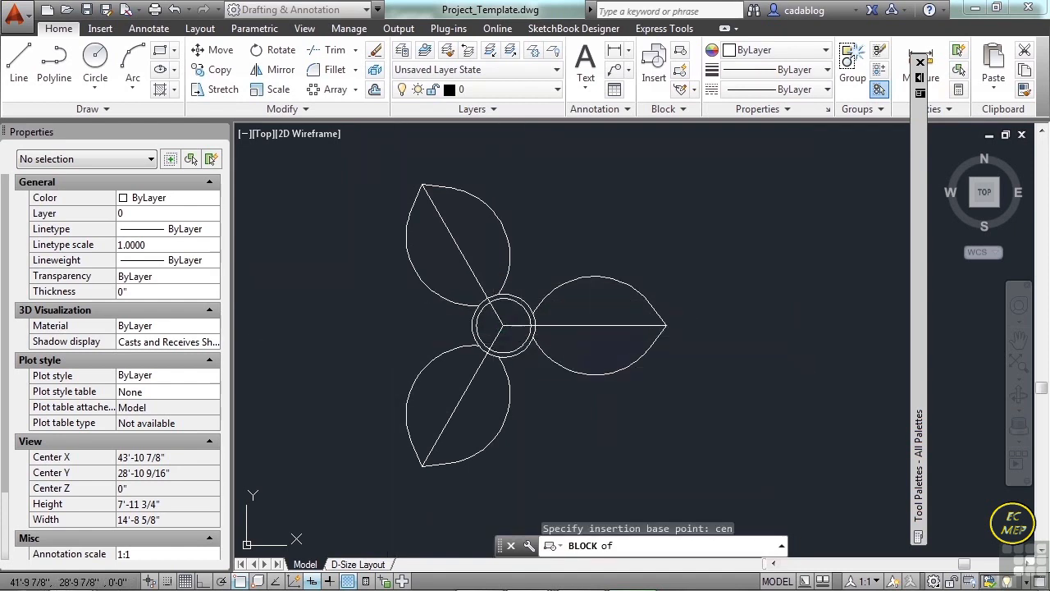
Select the leaf array and both circles as the block's objects and create the block with Convert to block.
{"action": "left_click", "coordinate": [510, 262]}
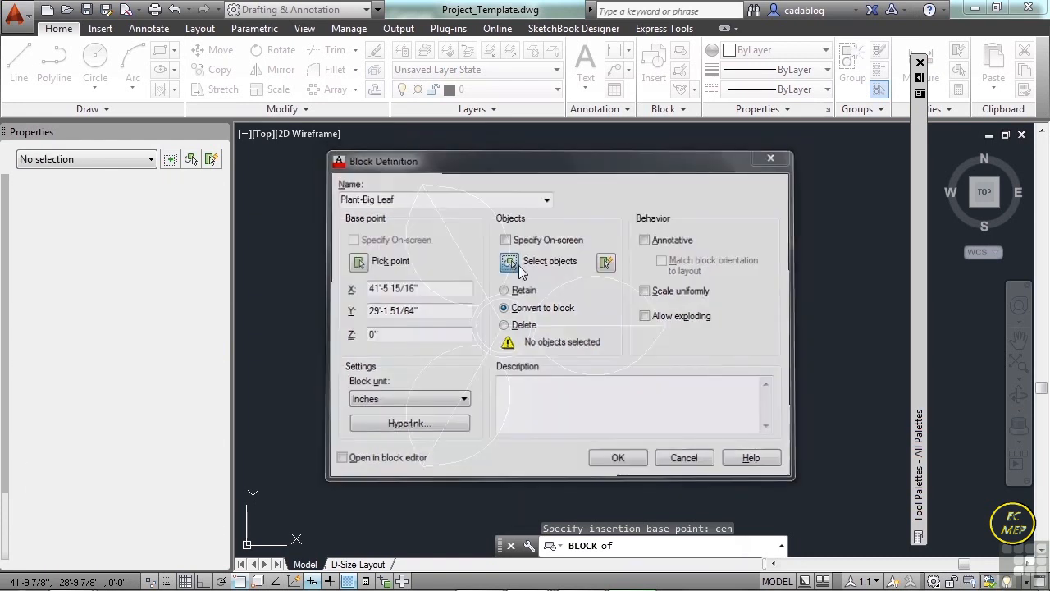
{"action": "left_click", "coordinate": [598, 225]}
{"action": "left_click", "coordinate": [529, 303]}
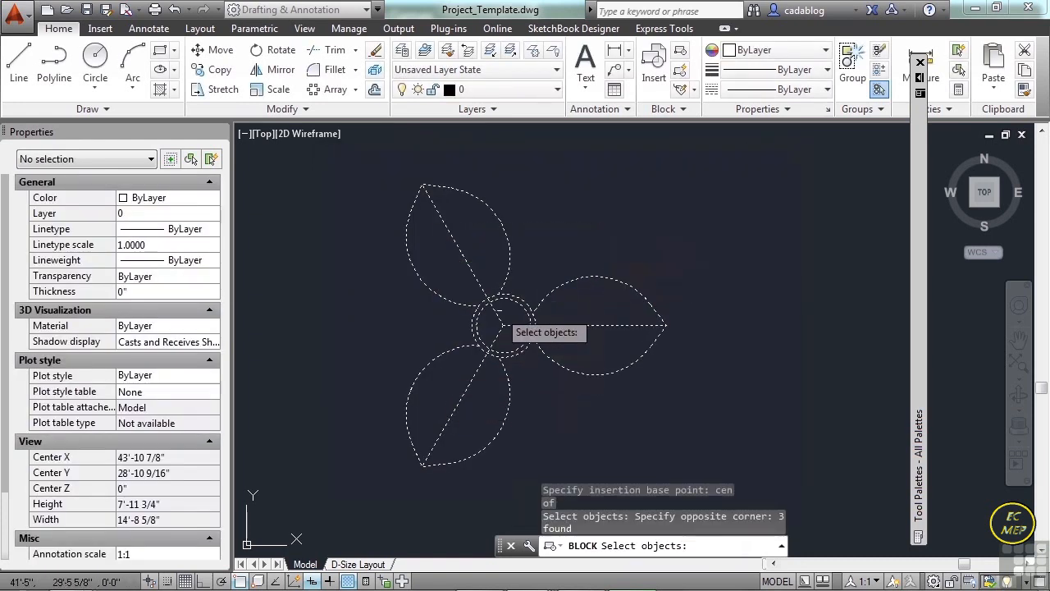
{"action": "key", "text": "Return"}
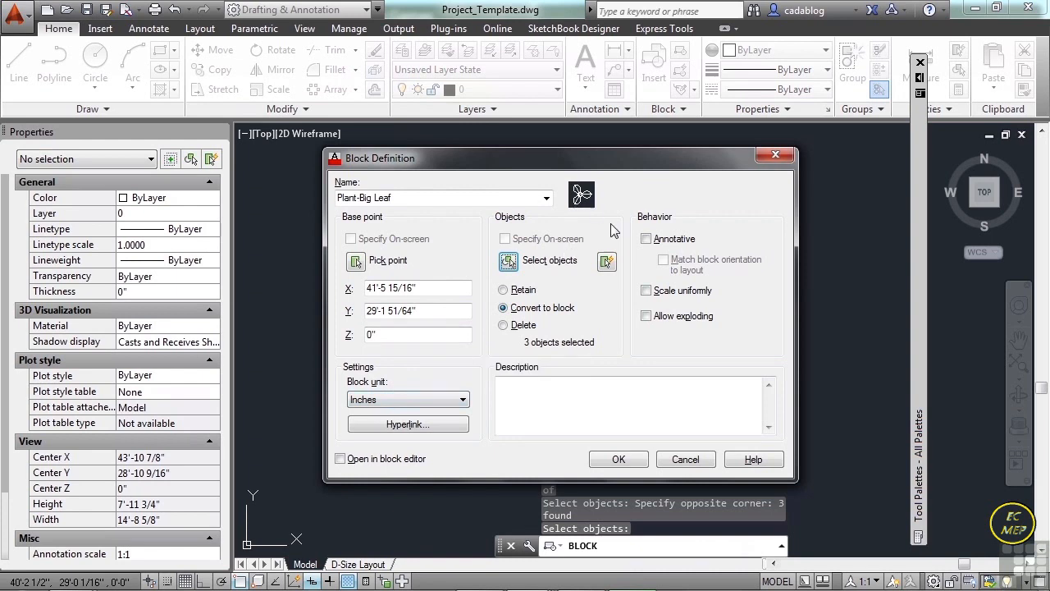
{"action": "left_click", "coordinate": [628, 456]}
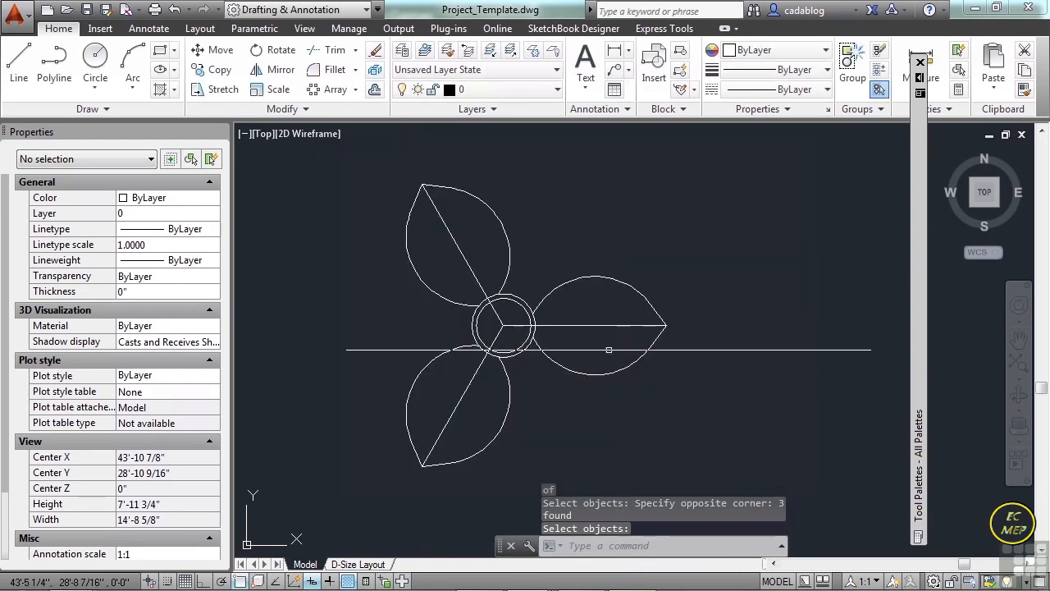
Erase the Plant-Big Leaf block reference from the drawing.
{"action": "left_click", "coordinate": [516, 320]}
{"action": "scroll", "coordinate": [525, 312], "scroll_direction": "down", "scroll_amount": 4}
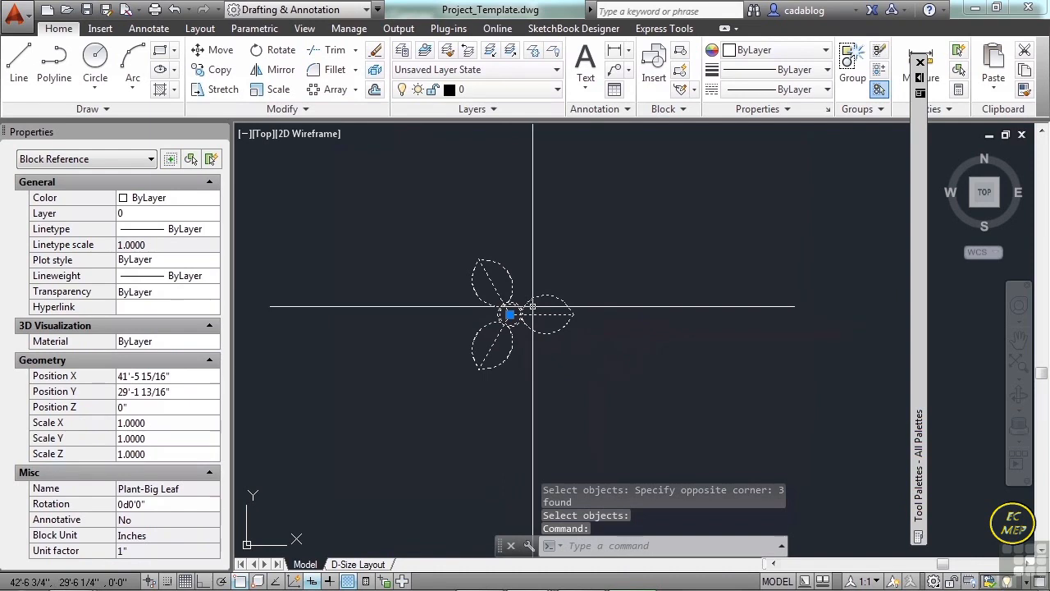
{"action": "scroll", "coordinate": [532, 307], "scroll_direction": "up", "scroll_amount": 2}
{"action": "key", "text": "Escape"}
{"action": "type", "text": "e"}
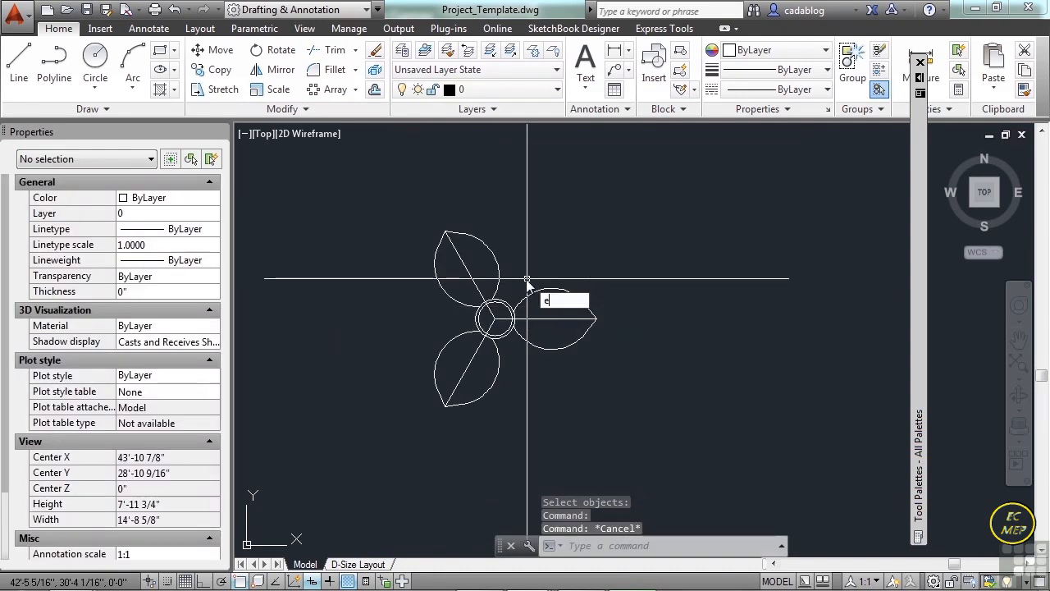
{"action": "key", "text": "Return"}
{"action": "left_click", "coordinate": [522, 277]}
{"action": "left_click", "coordinate": [493, 320]}
{"action": "key", "text": "Return"}
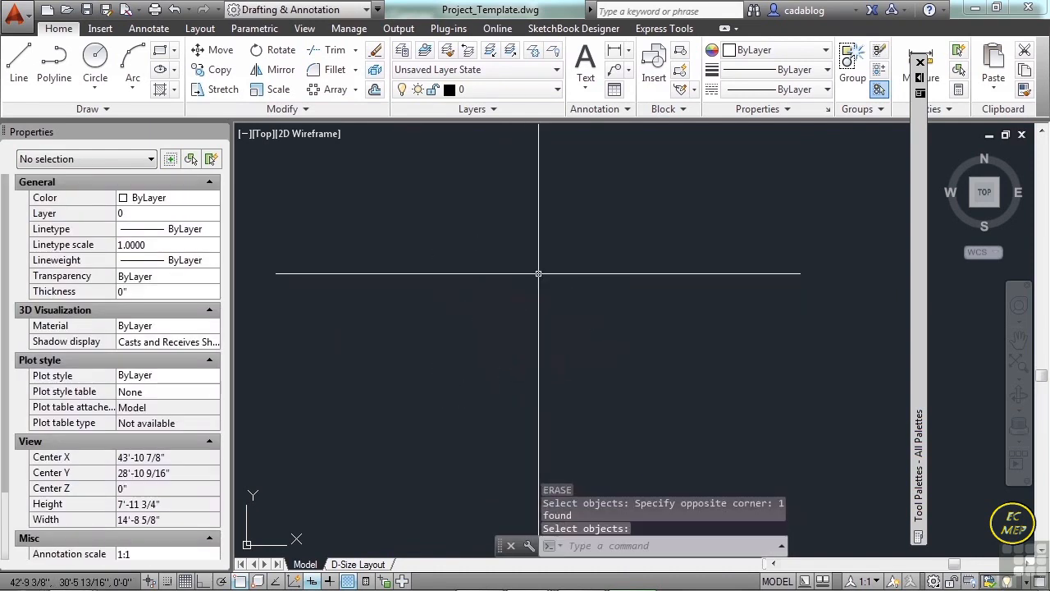
Check the list of block definitions available for insertion and cancel without inserting any.
{"action": "type", "text": "insert"}
{"action": "key", "text": "Return"}
{"action": "left_click", "coordinate": [526, 200]}
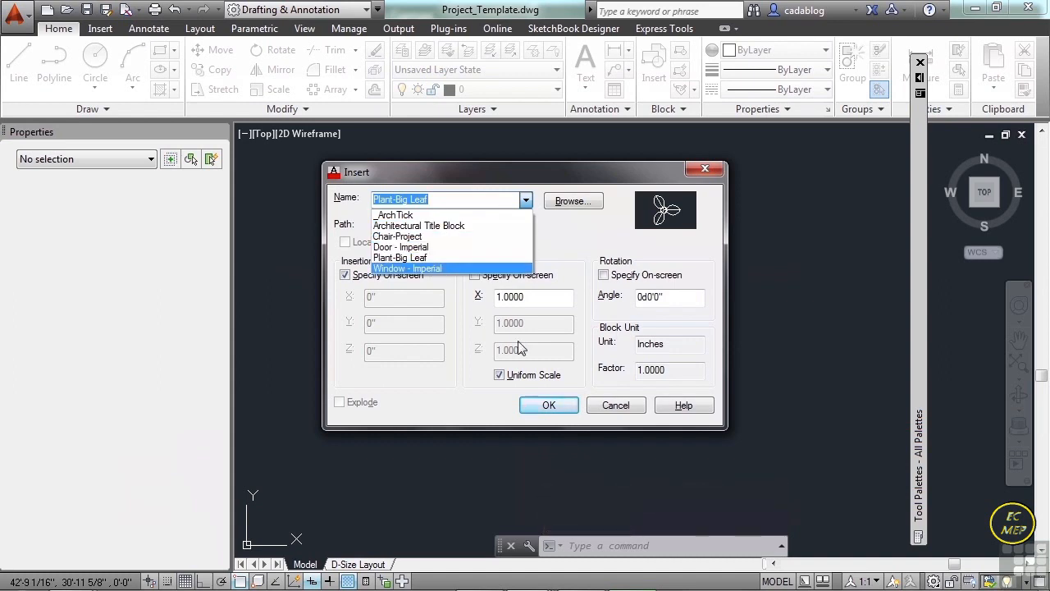
{"action": "left_click", "coordinate": [598, 410]}
{"action": "left_click", "coordinate": [614, 408]}
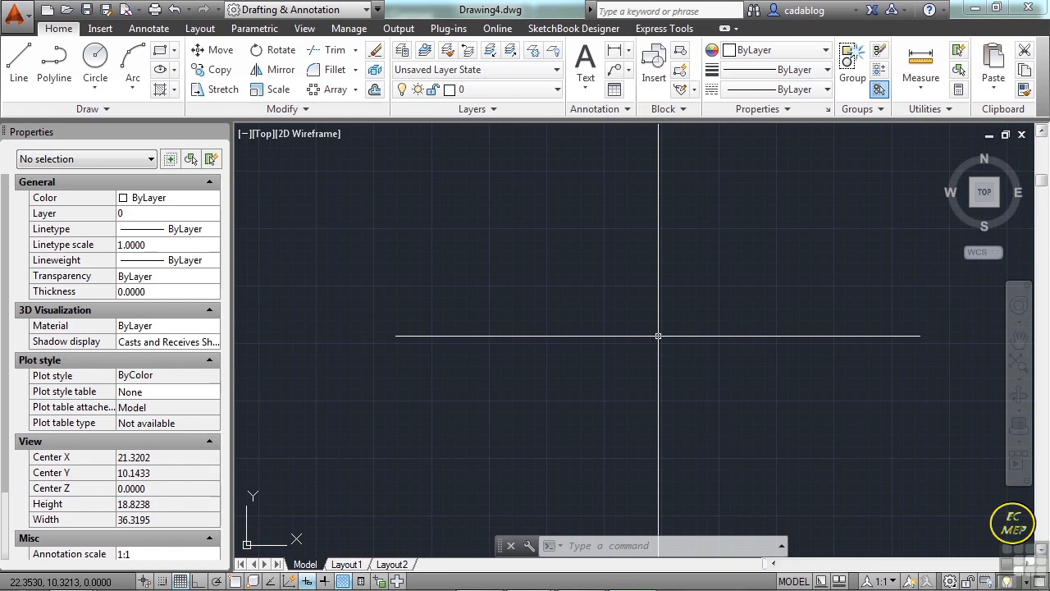
Open the drawing mechanical_example-imperial.dwg from folder 12.
{"action": "type", "text": "n"}
{"action": "key", "text": "Return"}
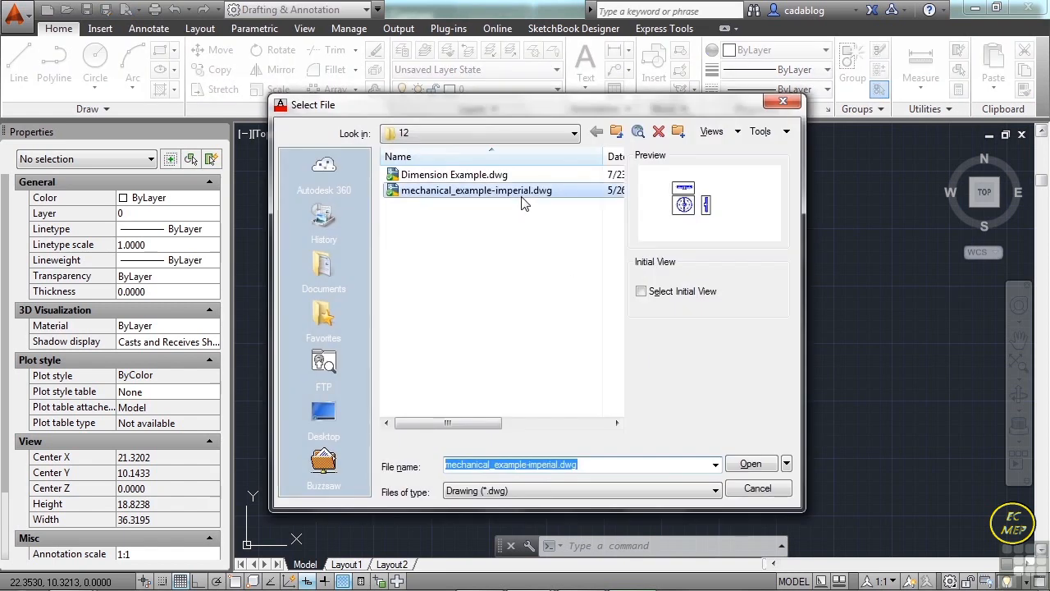
{"action": "left_click", "coordinate": [520, 197]}
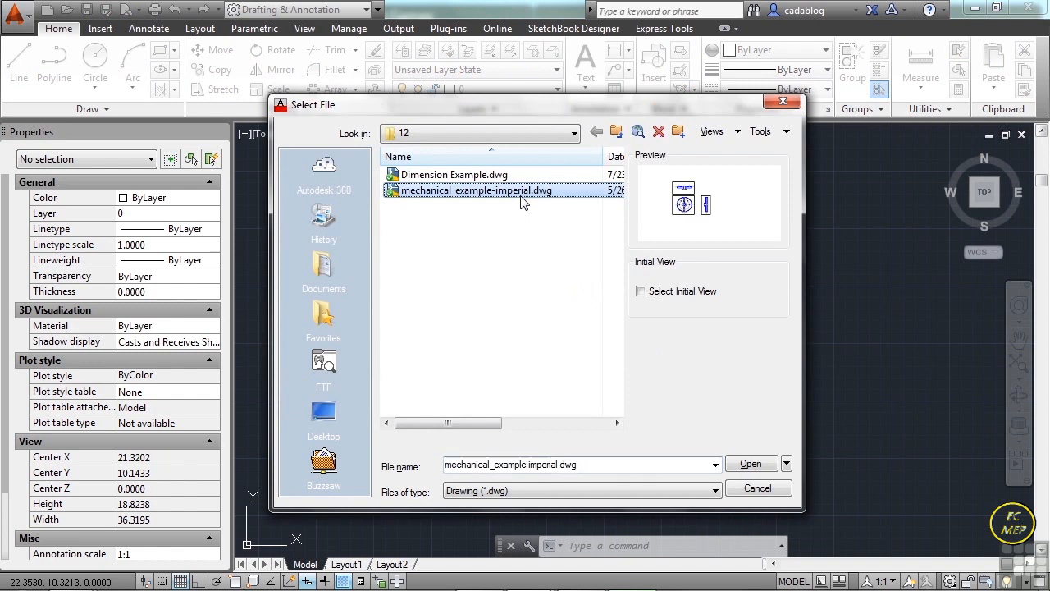
{"action": "left_click", "coordinate": [751, 464]}
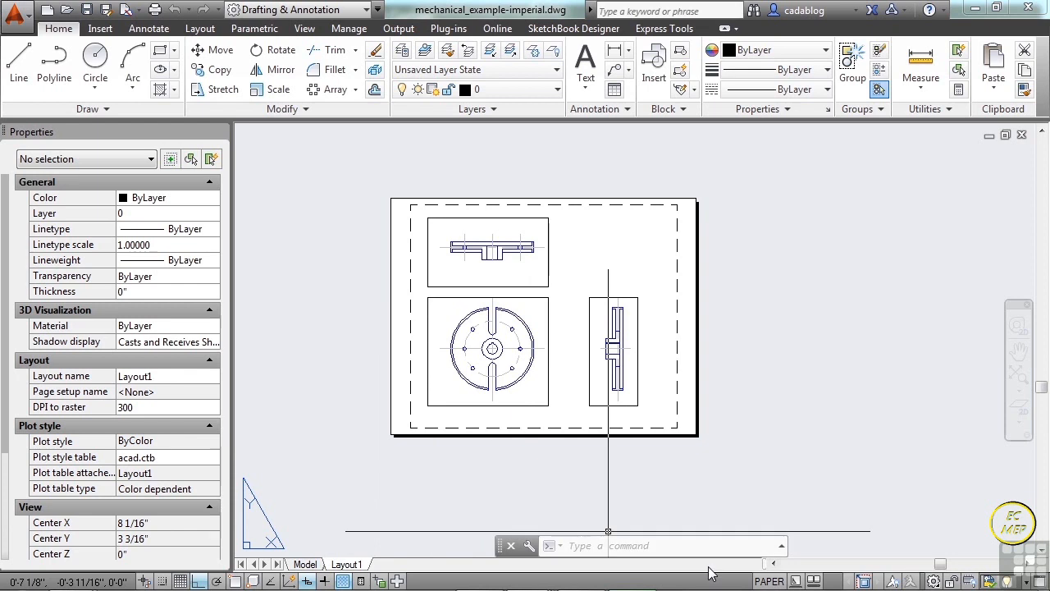
Turn off the Display Layout and Model tabs setting in the display options and apply it.
{"action": "right_click", "coordinate": [743, 583]}
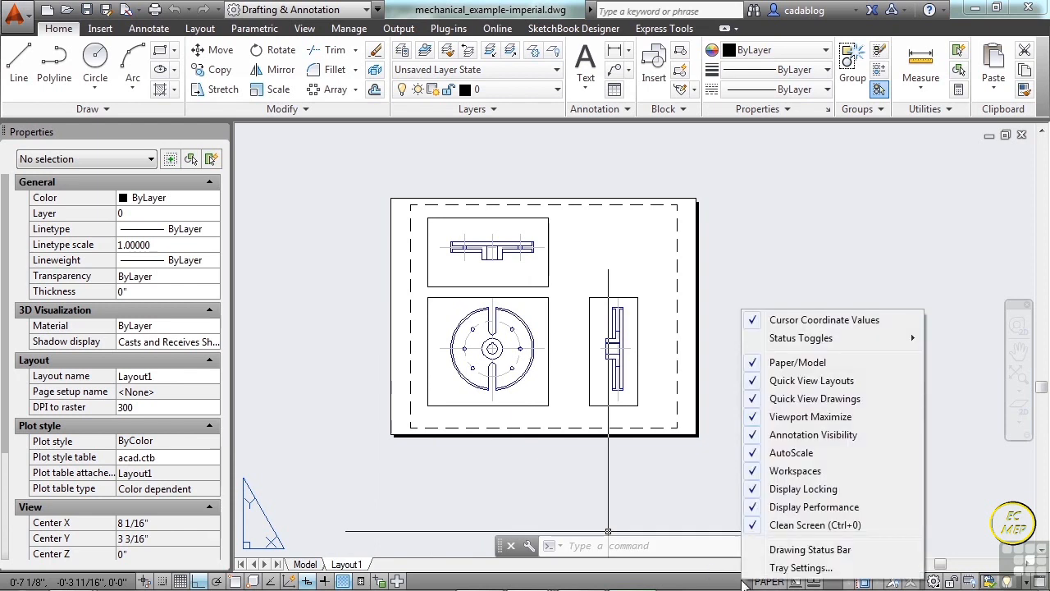
{"action": "left_click", "coordinate": [809, 365]}
{"action": "type", "text": "options"}
{"action": "key", "text": "Return"}
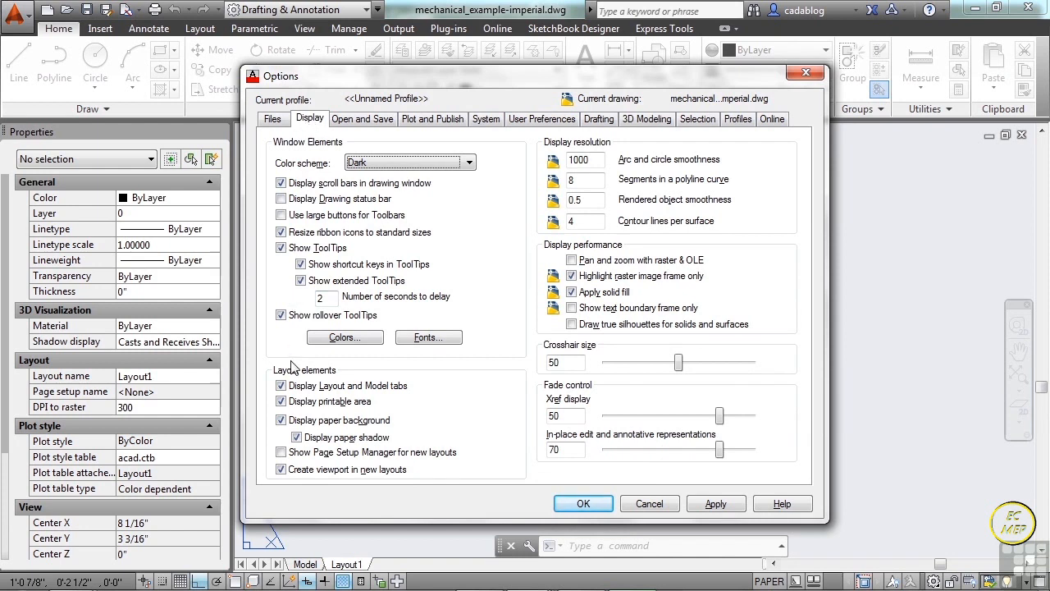
{"action": "left_click", "coordinate": [300, 388]}
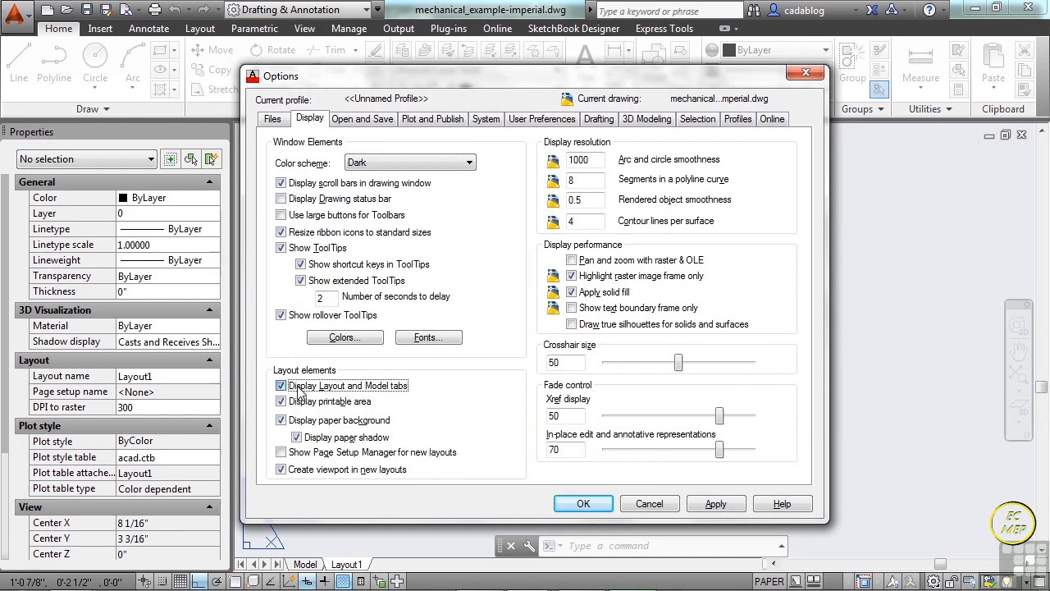
{"action": "left_click", "coordinate": [582, 504]}
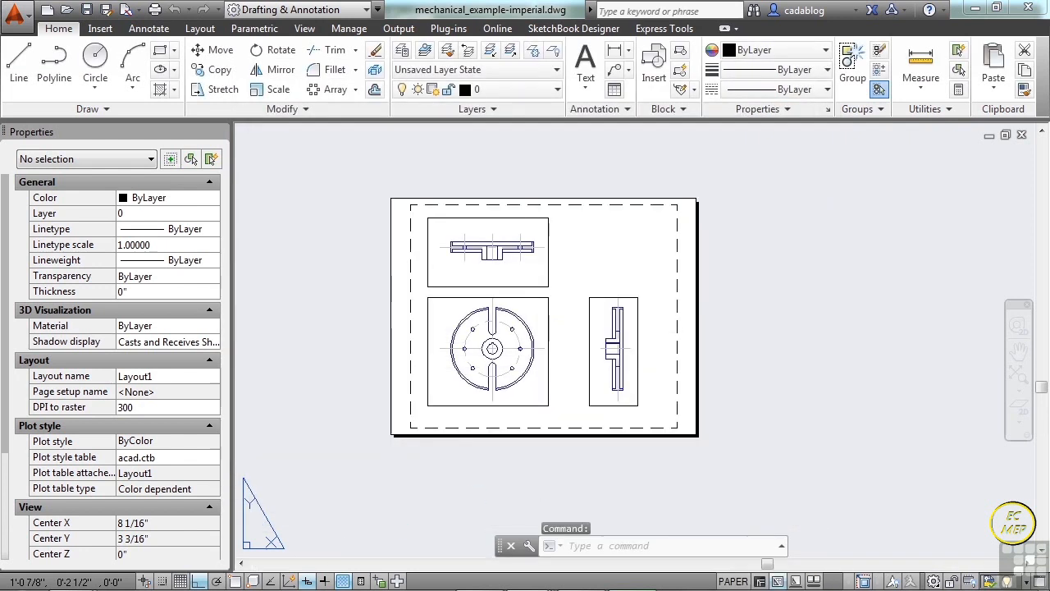
Turn on the Display Layout and Model tabs setting in the display options and accept the change.
{"action": "type", "text": "OP"}
{"action": "key", "text": "Return"}
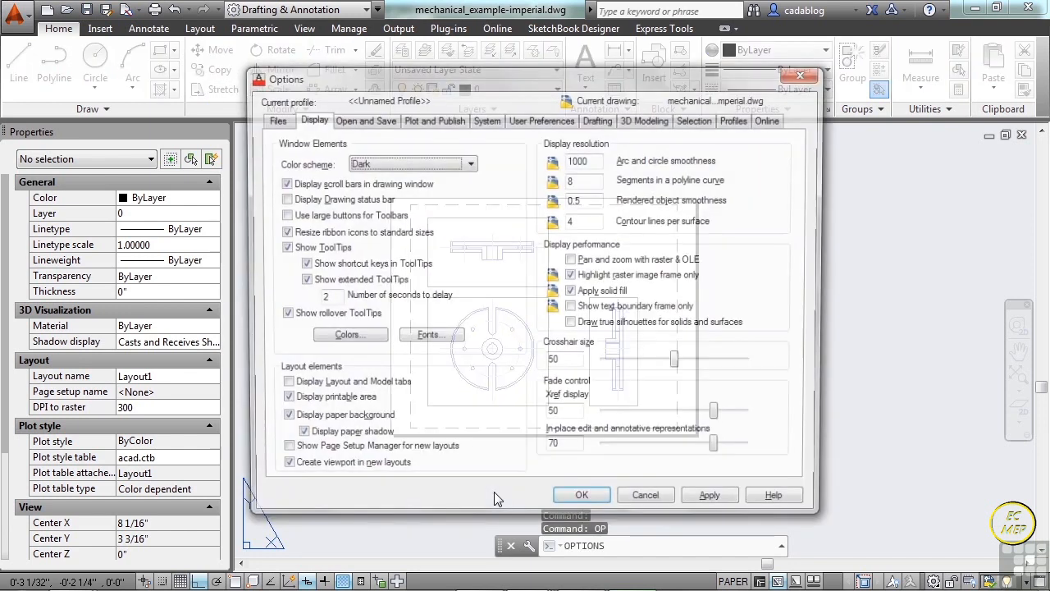
{"action": "left_click", "coordinate": [283, 386]}
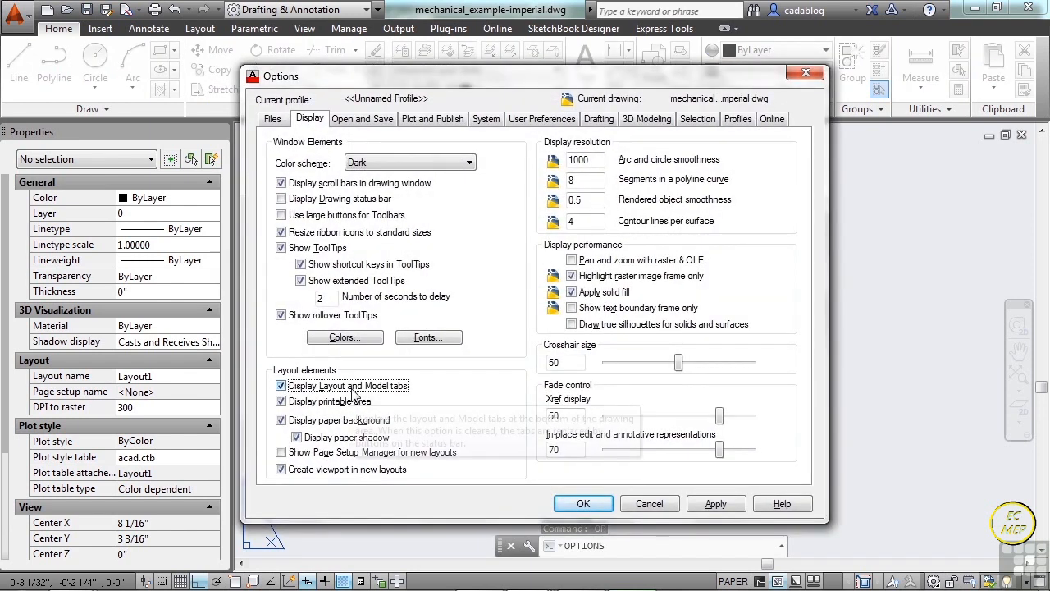
{"action": "left_click", "coordinate": [585, 502]}
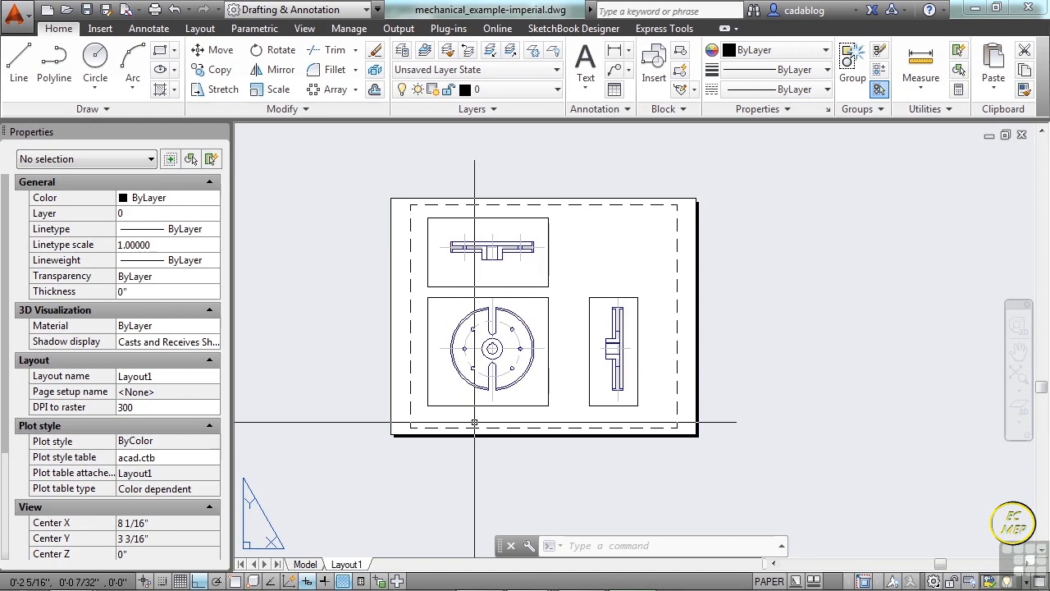
Compare the drawing in model space and in Layout1, finishing in model space.
{"action": "left_click", "coordinate": [304, 564]}
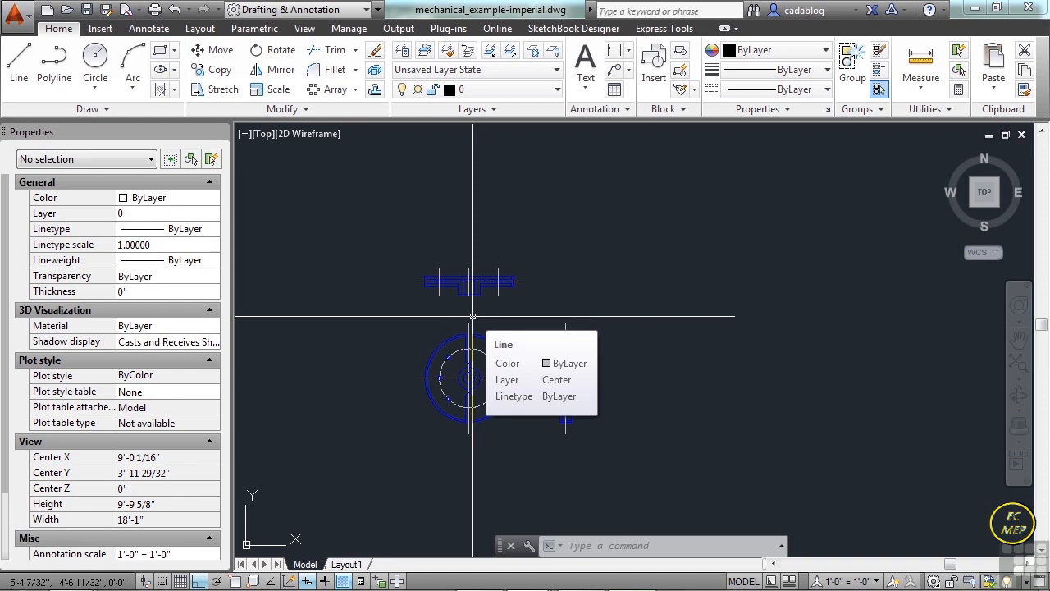
{"action": "left_click", "coordinate": [355, 565]}
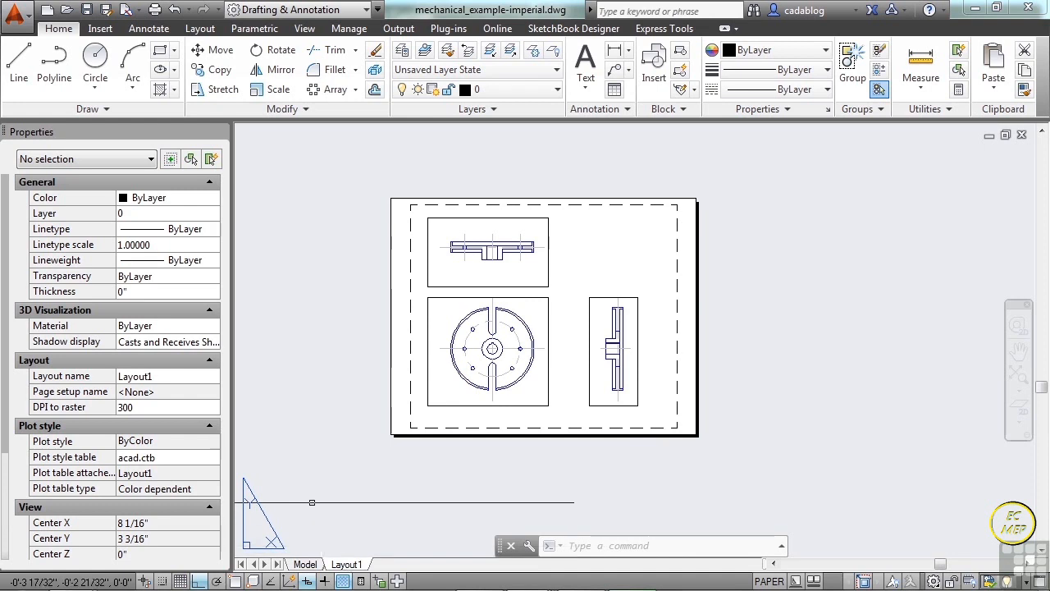
{"action": "left_click", "coordinate": [305, 564]}
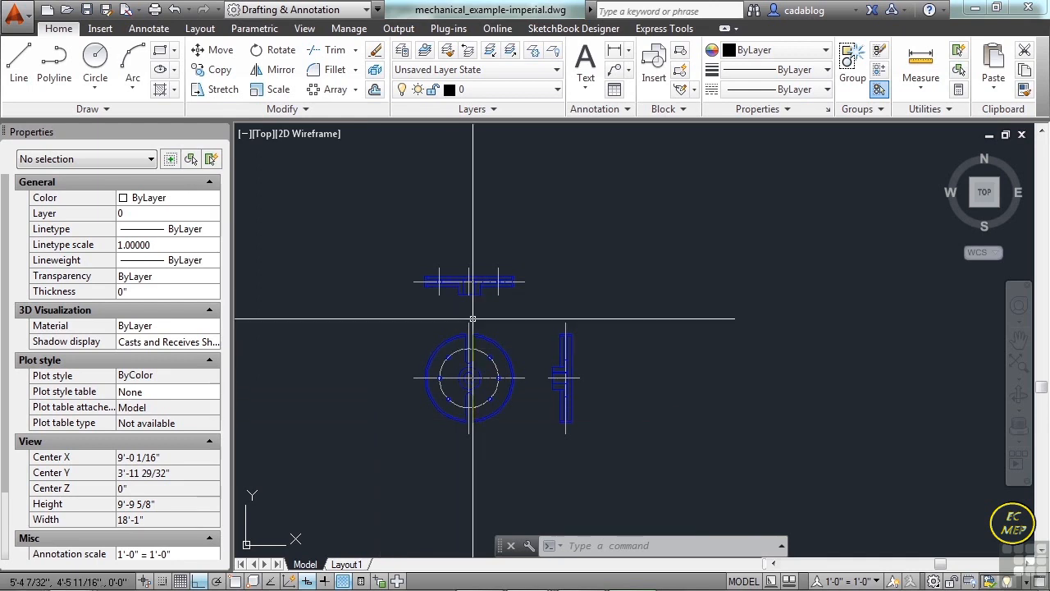
Measure the height of the flange's vertical end edge in the upper view, with object snap turned on.
{"action": "type", "text": "dist"}
{"action": "key", "text": "Return"}
{"action": "scroll", "coordinate": [492, 263], "scroll_direction": "up", "scroll_amount": 10}
{"action": "key", "text": "F3"}
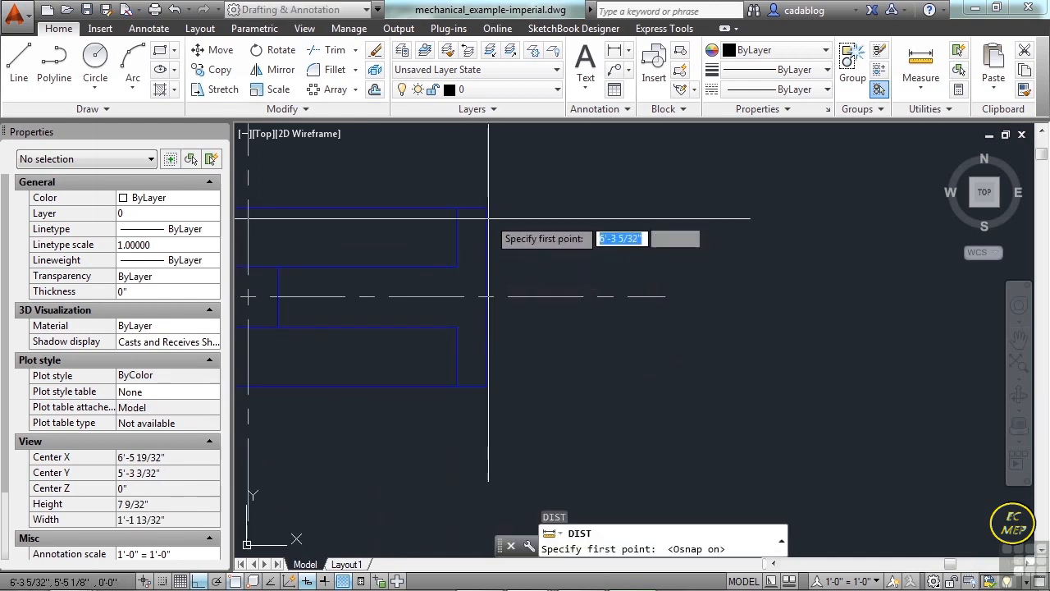
{"action": "left_click", "coordinate": [502, 268]}
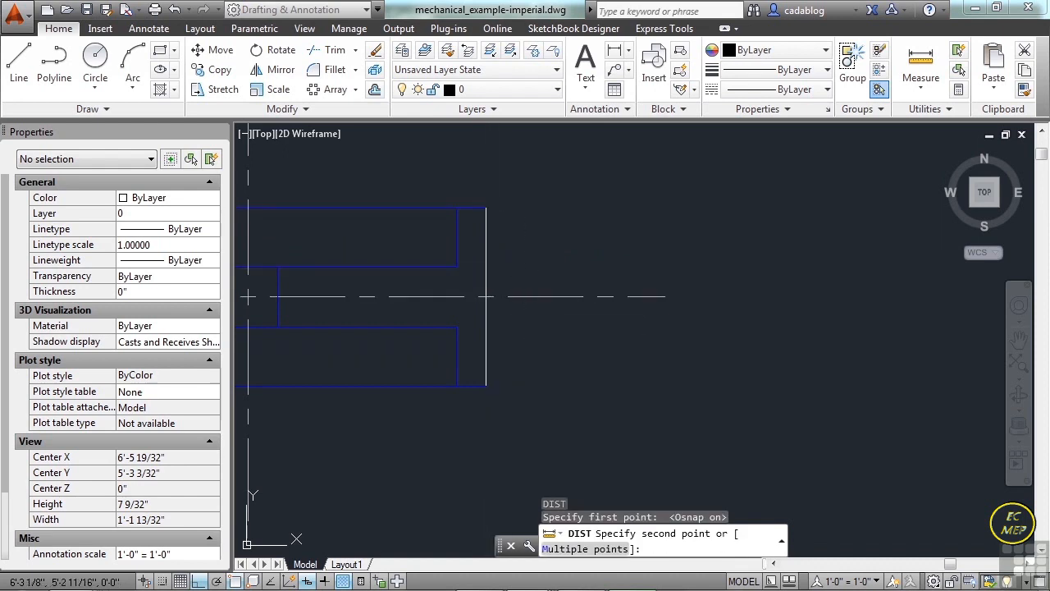
{"action": "left_click", "coordinate": [487, 363]}
{"action": "scroll", "coordinate": [487, 364], "scroll_direction": "down", "scroll_amount": 5}
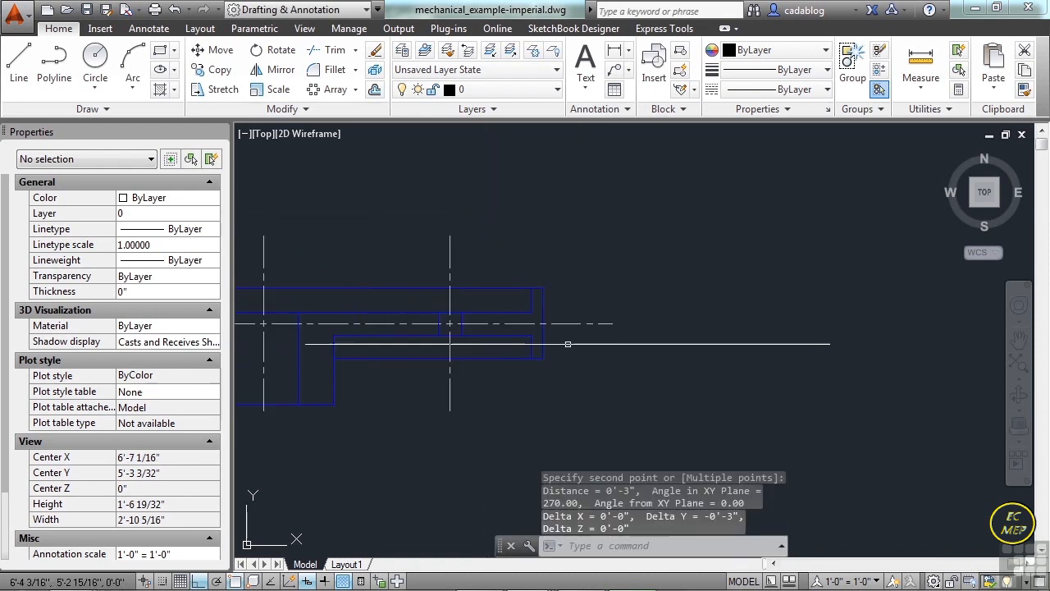
{"action": "middle_click_drag", "start_coordinate": [553, 349], "coordinate": [668, 319]}
{"action": "scroll", "coordinate": [544, 364], "scroll_direction": "down", "scroll_amount": 3}
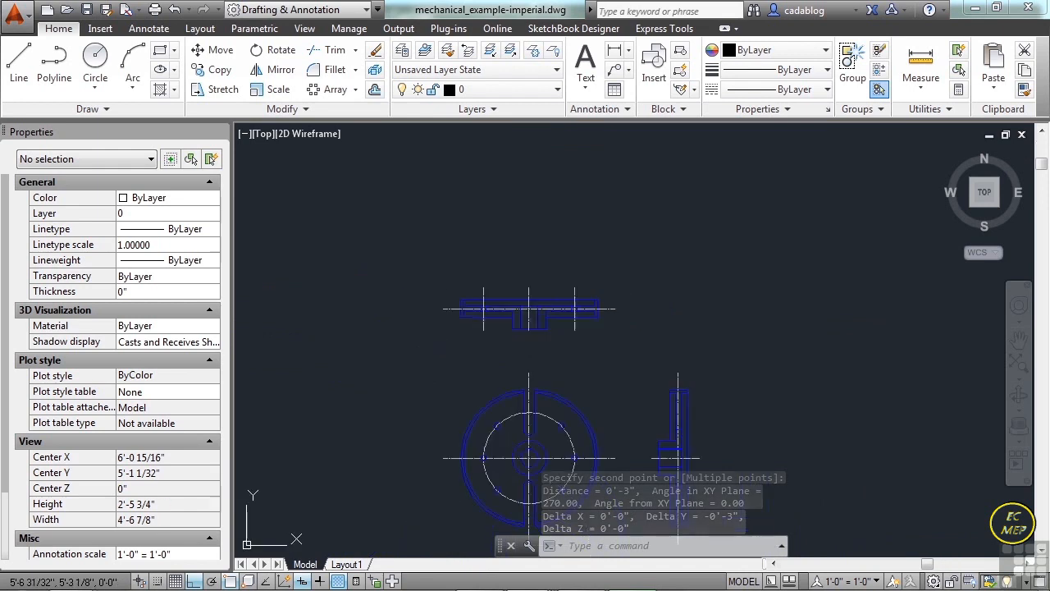
{"action": "middle_click_drag", "start_coordinate": [615, 424], "coordinate": [591, 365]}
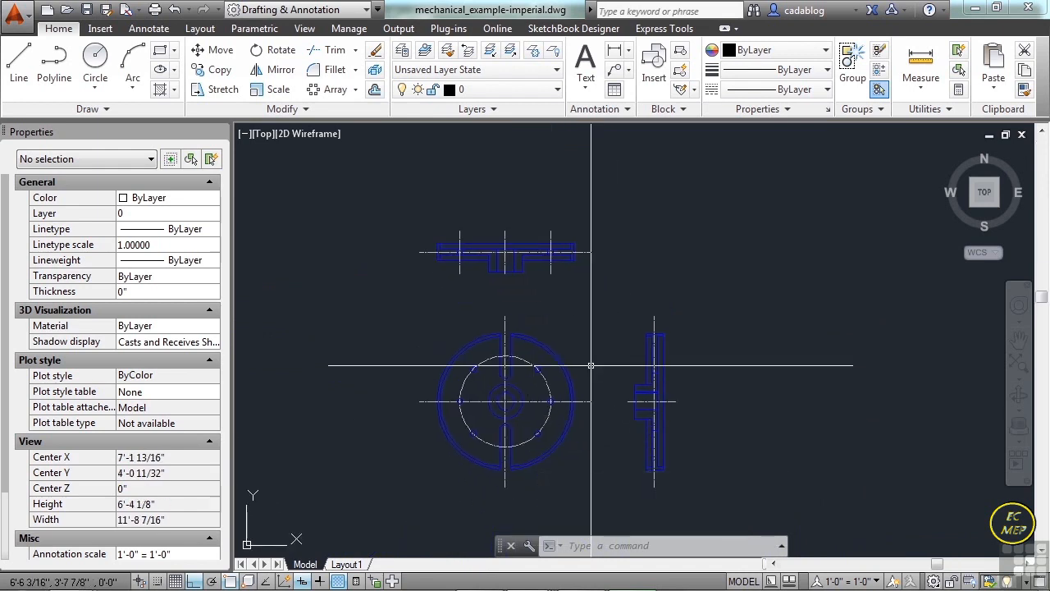
{"action": "scroll", "coordinate": [566, 248], "scroll_direction": "up", "scroll_amount": 4}
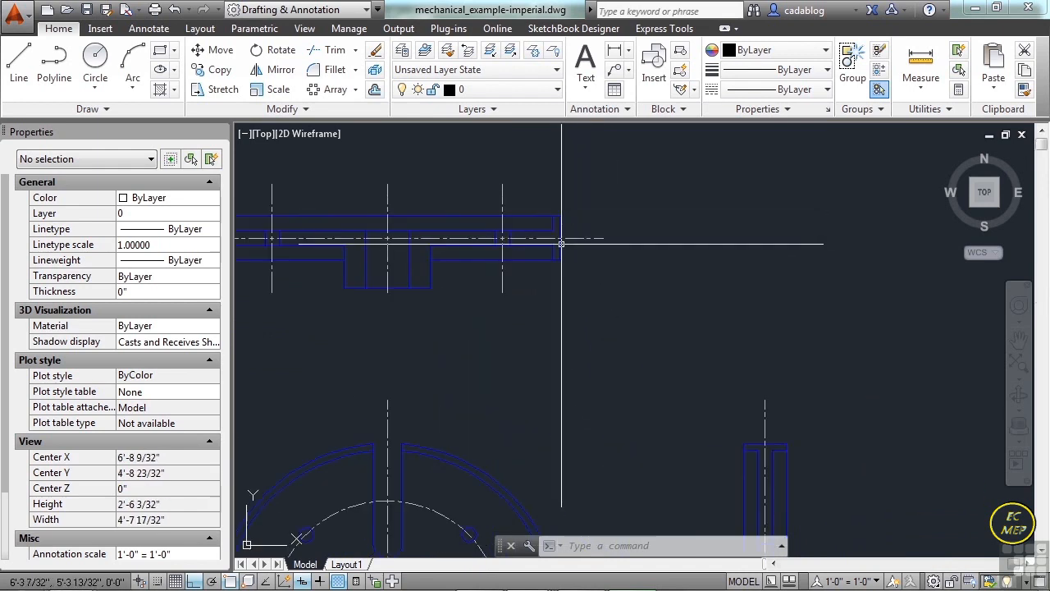
{"action": "scroll", "coordinate": [561, 246], "scroll_direction": "down", "scroll_amount": 4}
{"action": "mouse_move", "coordinate": [529, 333]}
{"action": "middle_mouse_down"}
{"action": "mouse_move", "coordinate": [553, 357]}
{"action": "mouse_move", "coordinate": [541, 348]}
{"action": "middle_mouse_up"}
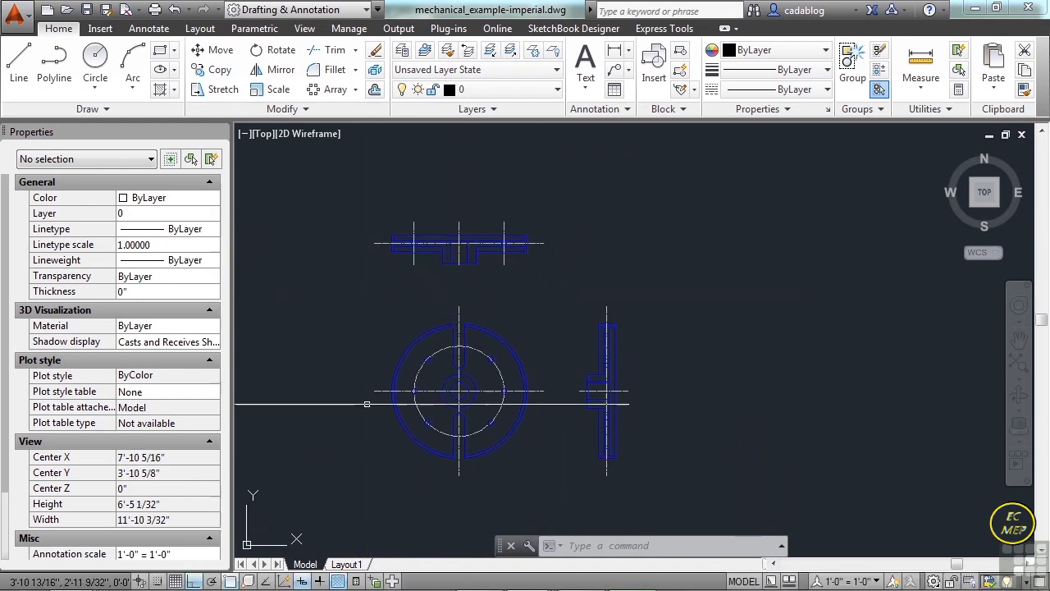
Return to Layout1 and inspect the scale and lock properties of the viewport around the circular view, leaving it deselected.
{"action": "left_click", "coordinate": [353, 564]}
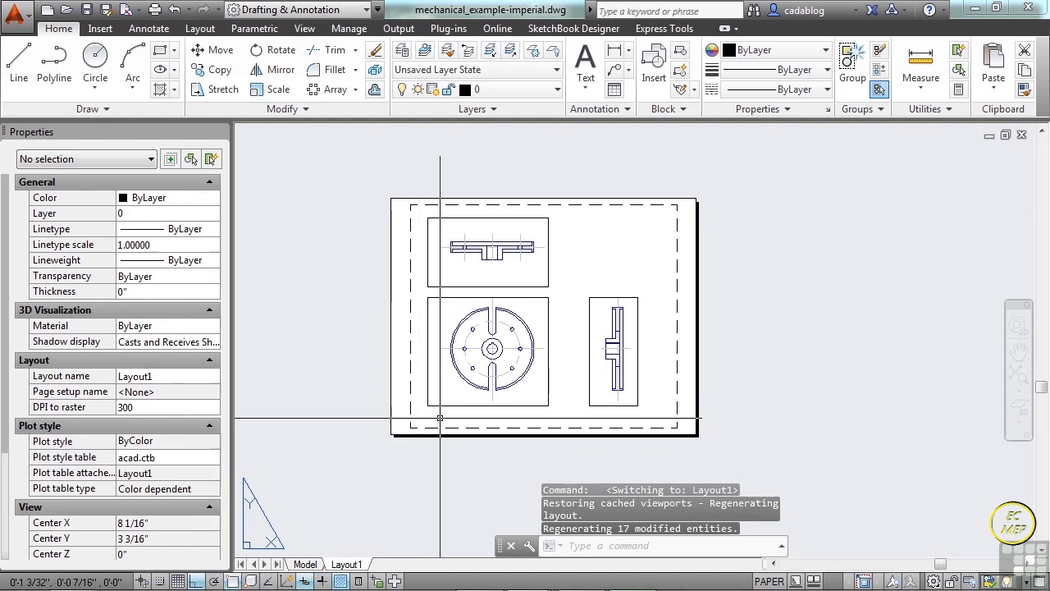
{"action": "left_click", "coordinate": [488, 405]}
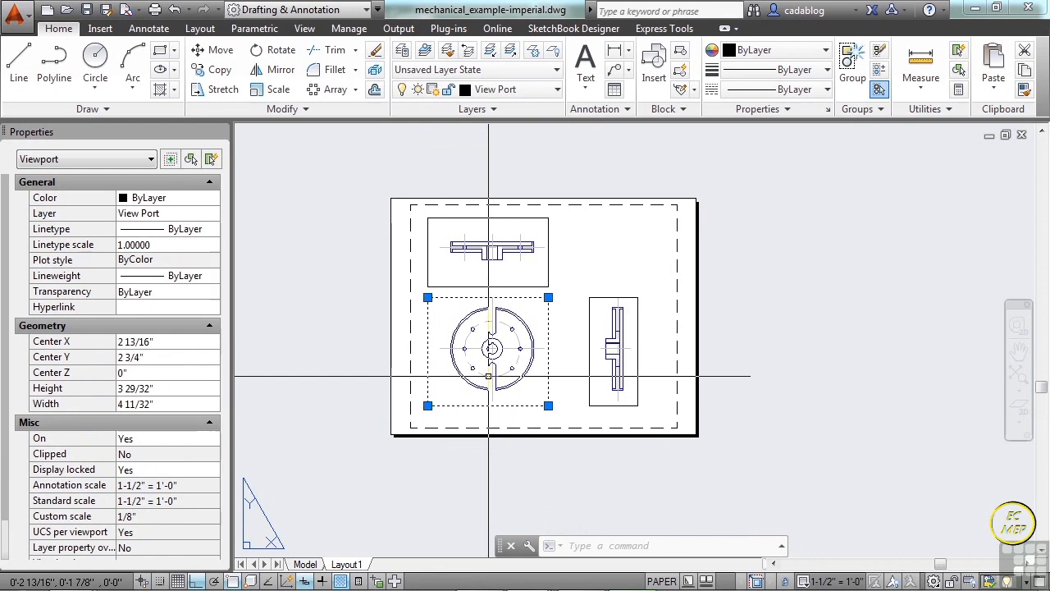
{"action": "scroll", "coordinate": [488, 377], "scroll_direction": "up", "scroll_amount": 2}
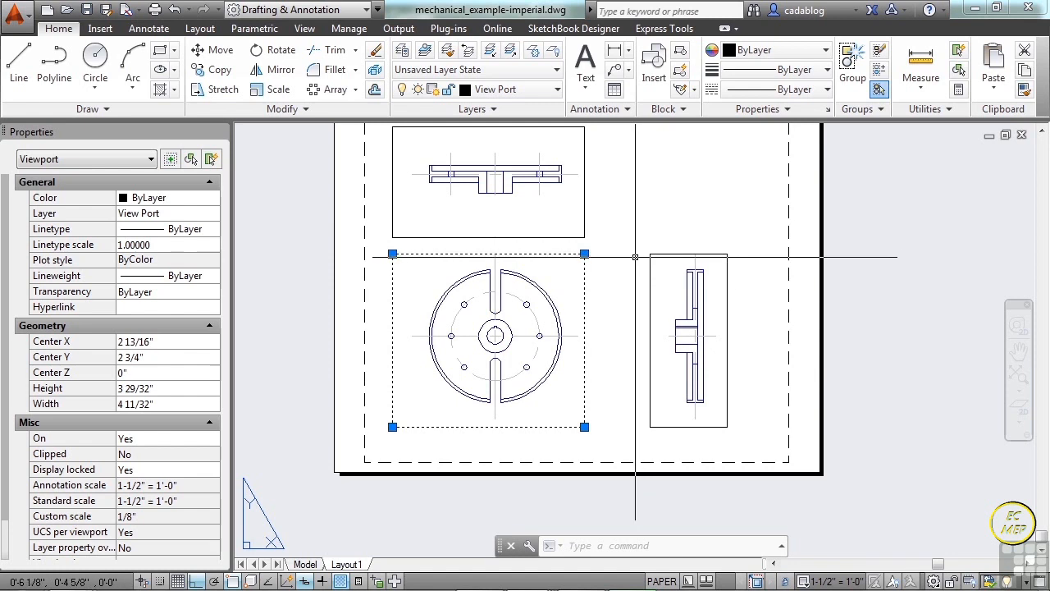
{"action": "key", "text": "Escape"}
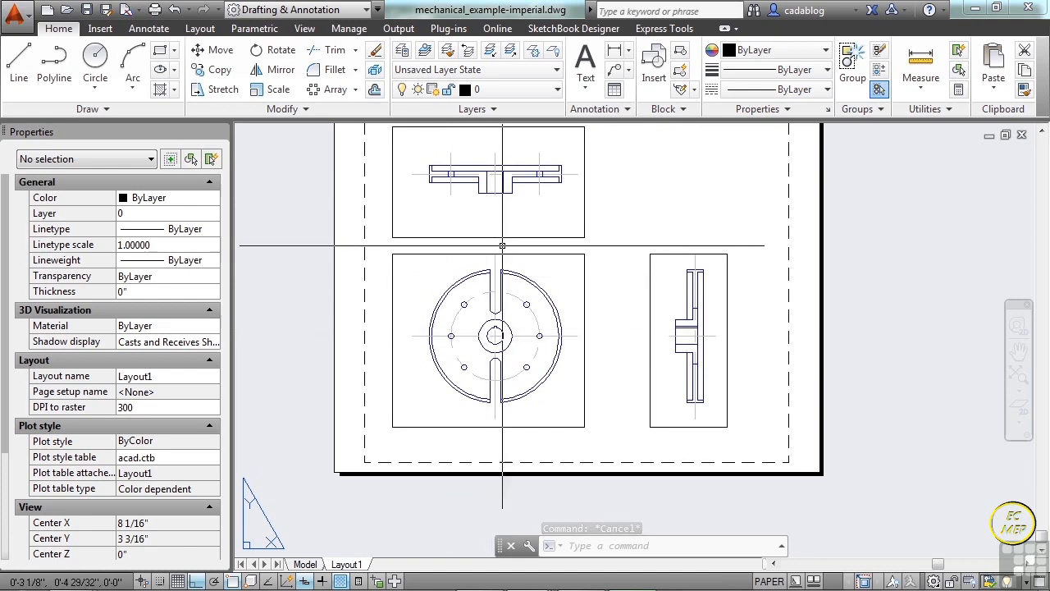
Check which layer the circular view's viewport is on and review the View Port layer's plot setting, widening the Plot column.
{"action": "left_click", "coordinate": [584, 283]}
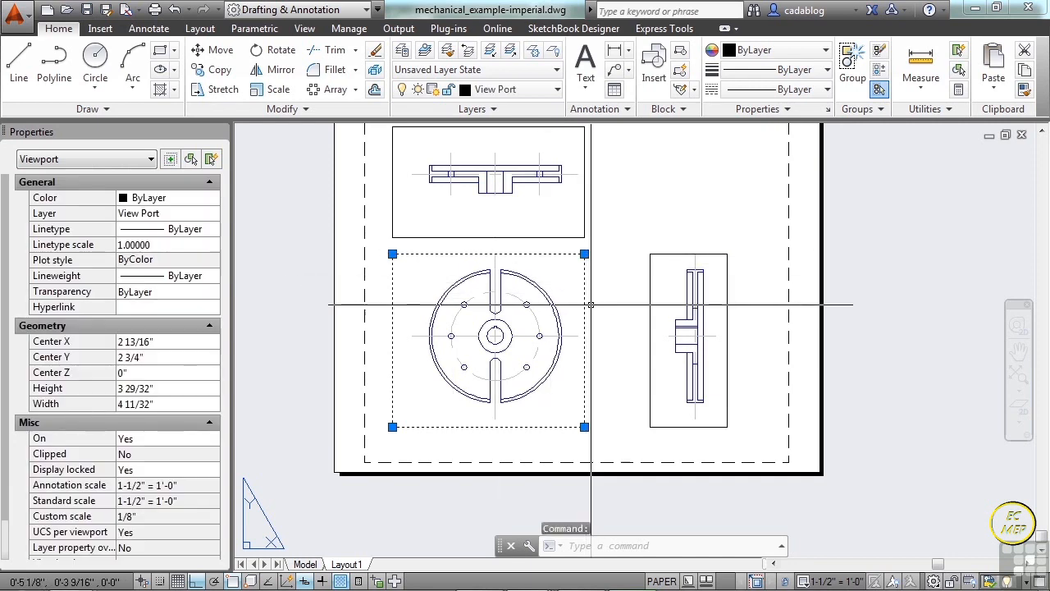
{"action": "key", "text": "Escape"}
{"action": "type", "text": "la"}
{"action": "key", "text": "Return"}
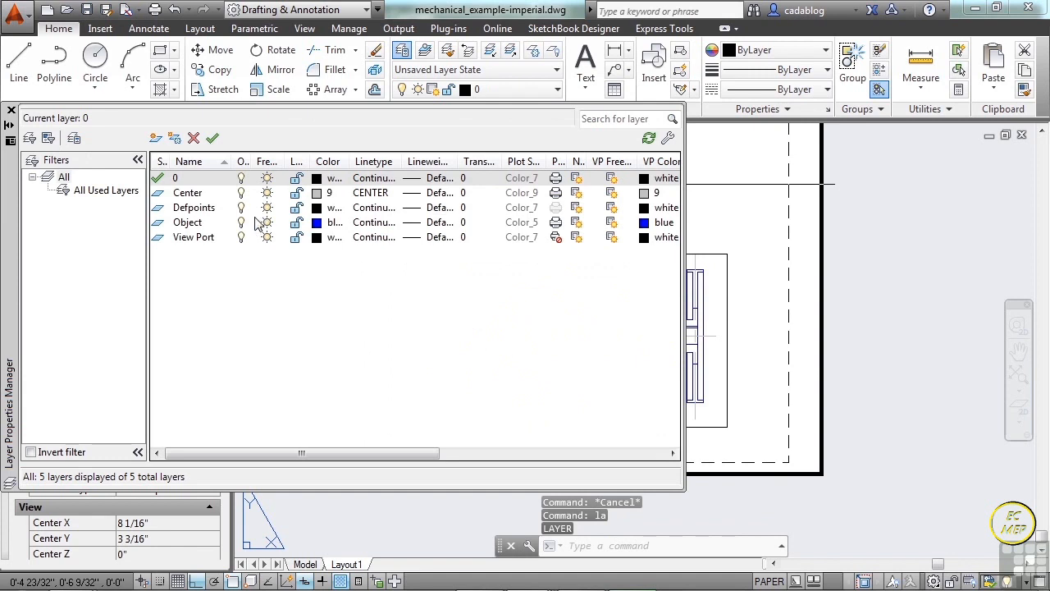
{"action": "double_click", "coordinate": [200, 241]}
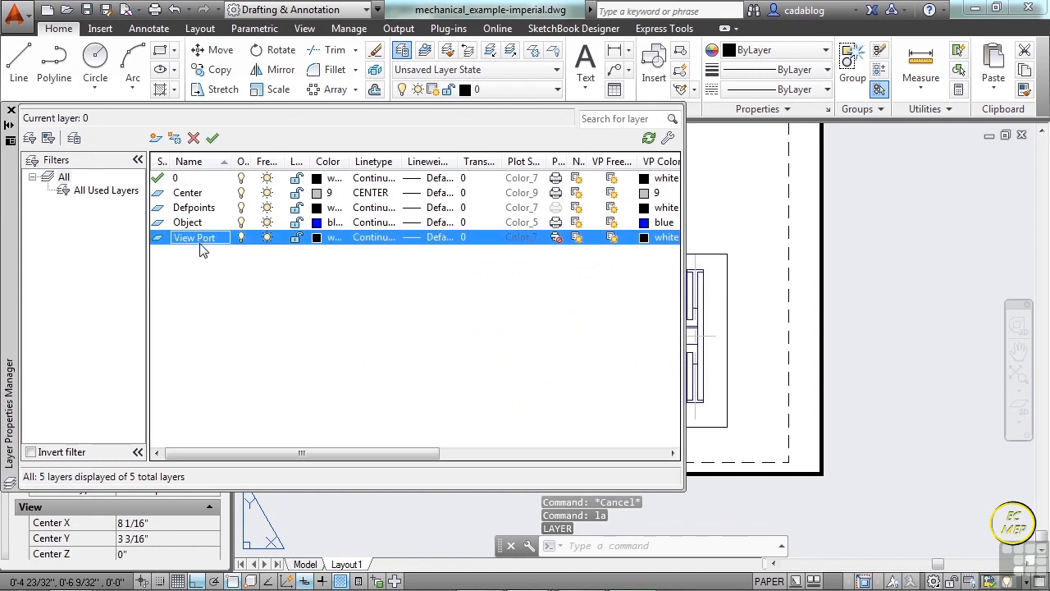
{"action": "left_click", "coordinate": [556, 238]}
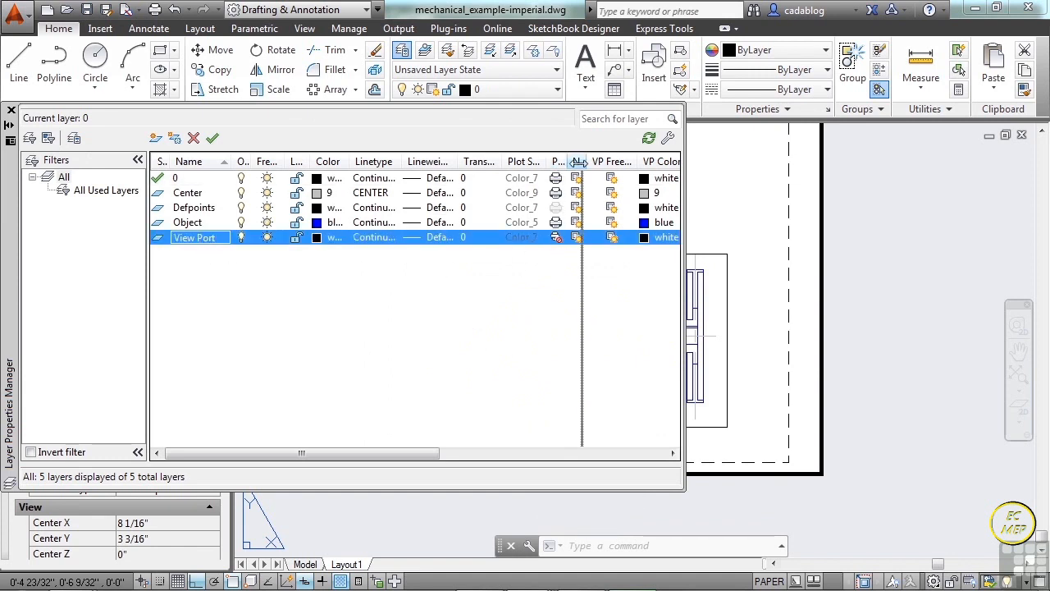
{"action": "left_click_drag", "start_coordinate": [566, 161], "coordinate": [585, 161]}
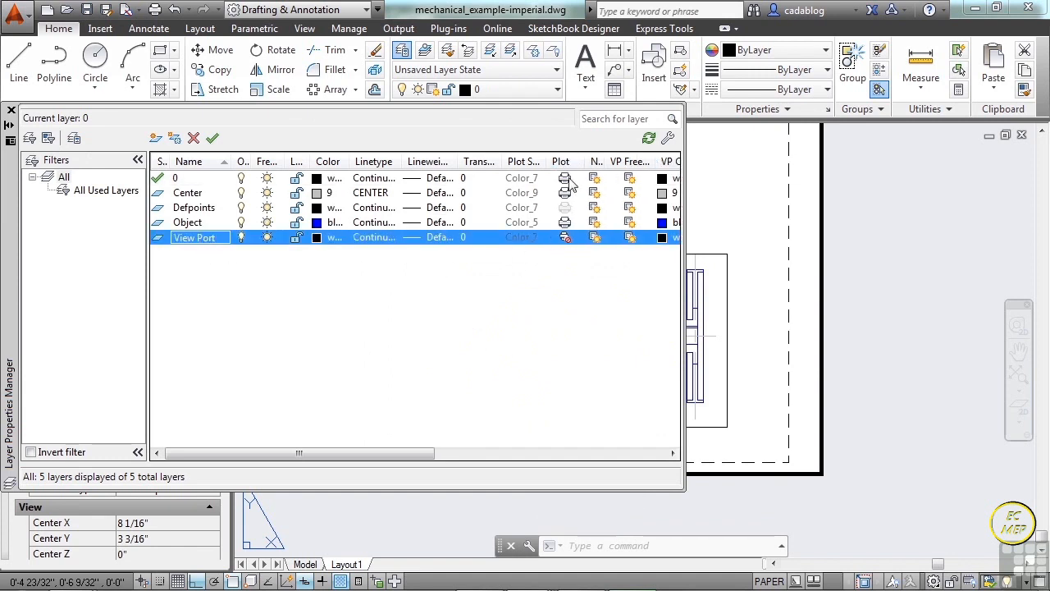
{"action": "left_click", "coordinate": [12, 110]}
Select the viewport around the circular view again, deselect it, and bring the whole Layout1 sheet into view.
{"action": "left_click", "coordinate": [468, 254]}
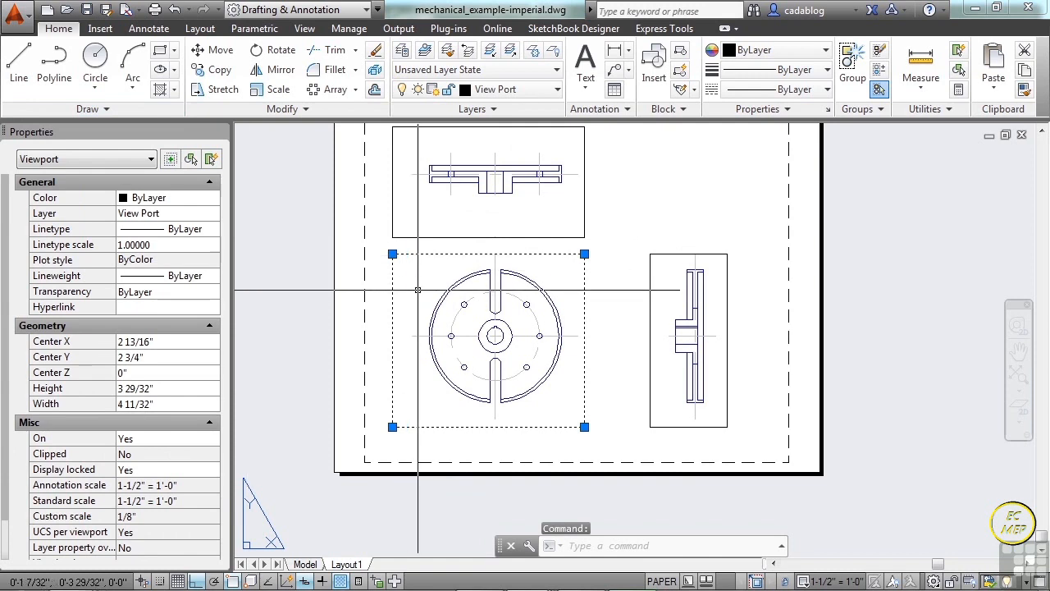
{"action": "key", "text": "Escape"}
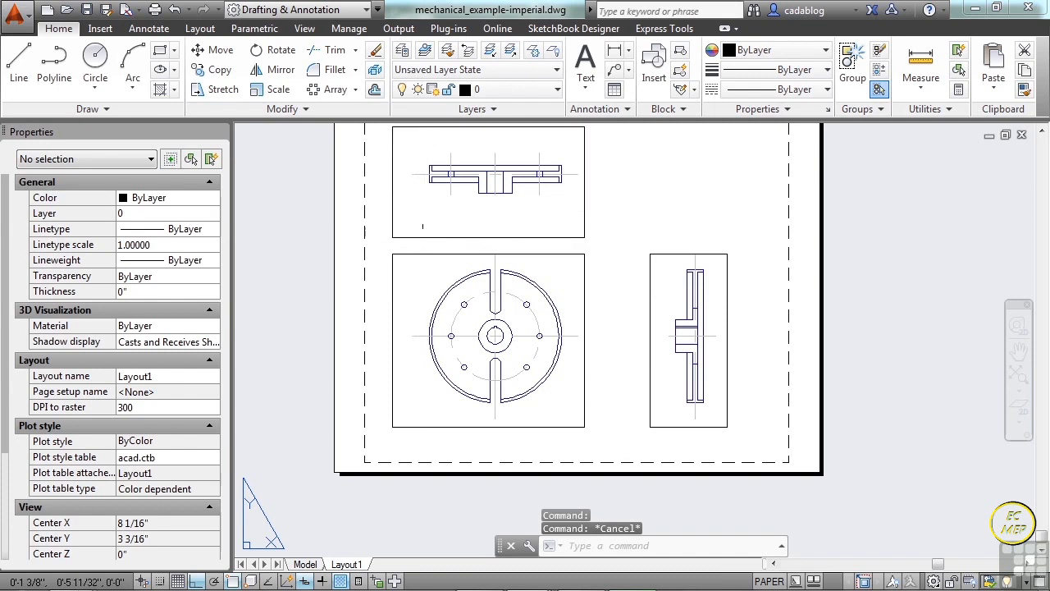
{"action": "middle_click_drag", "start_coordinate": [423, 227], "coordinate": [416, 257]}
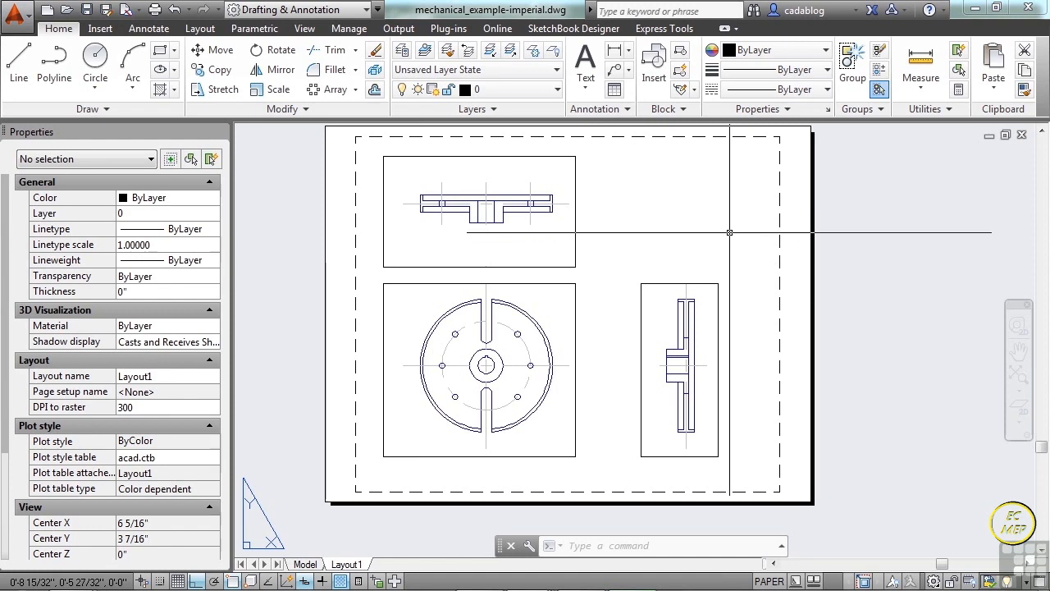
{"action": "middle_click_drag", "start_coordinate": [722, 235], "coordinate": [718, 256]}
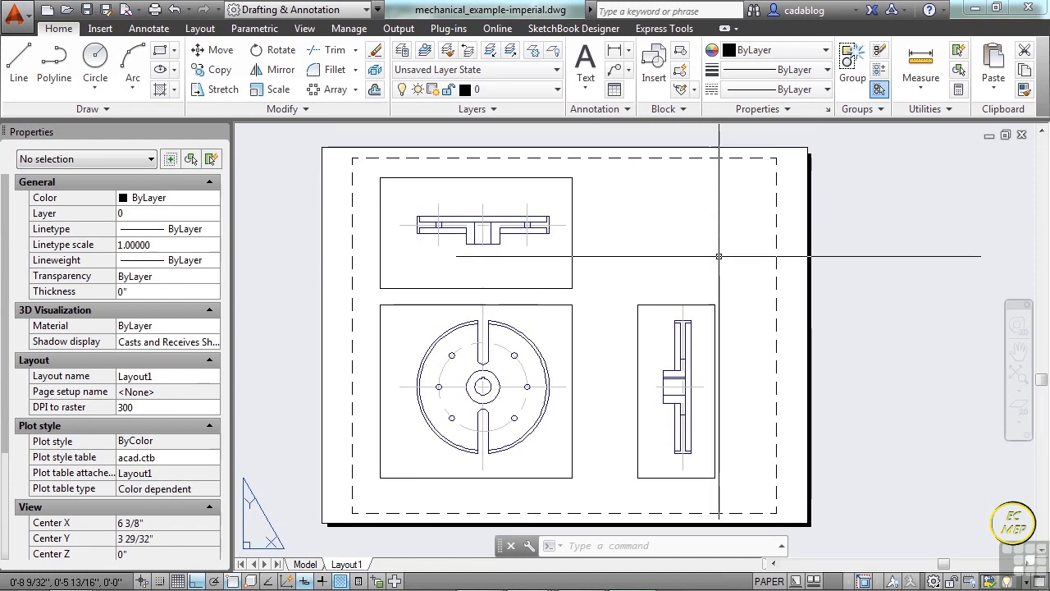
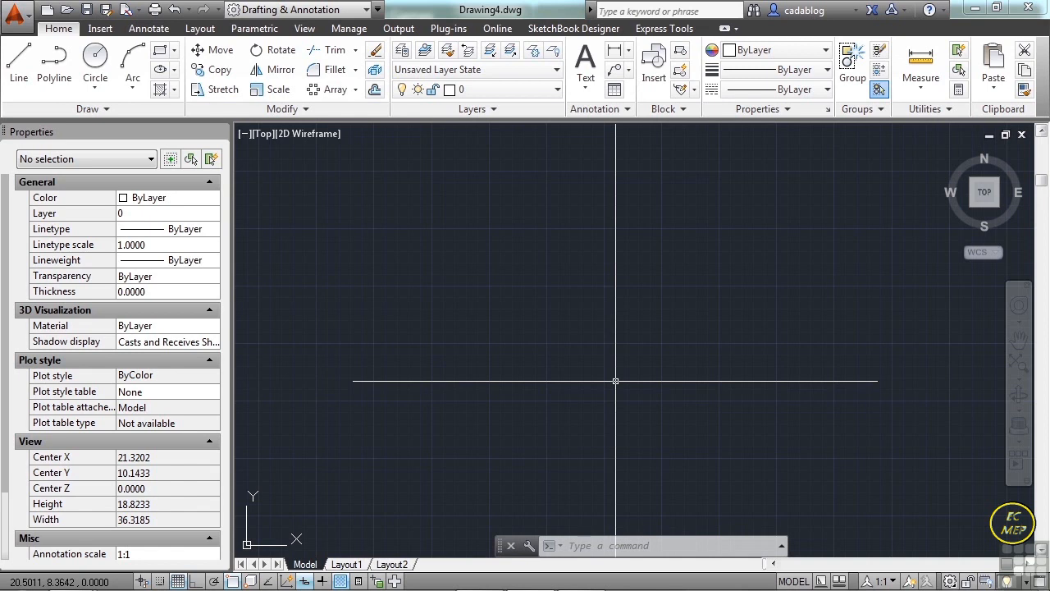
Open the drawing Dimension Example.dwg and view its whole NO-DIM layout sheet.
{"action": "type", "text": "open"}
{"action": "key", "text": "Return"}
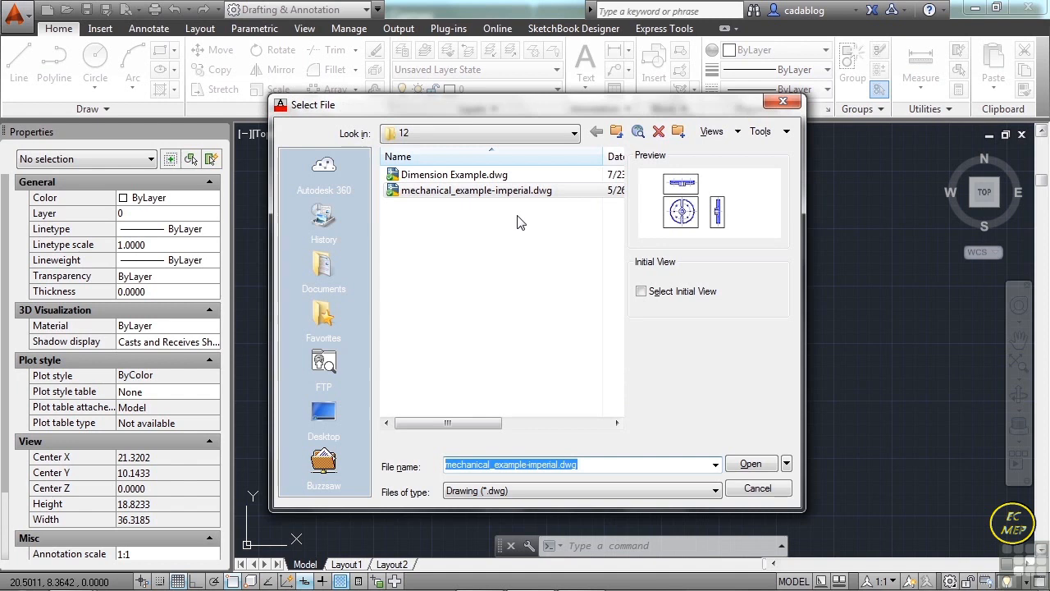
{"action": "left_click", "coordinate": [476, 176]}
{"action": "left_click", "coordinate": [741, 464]}
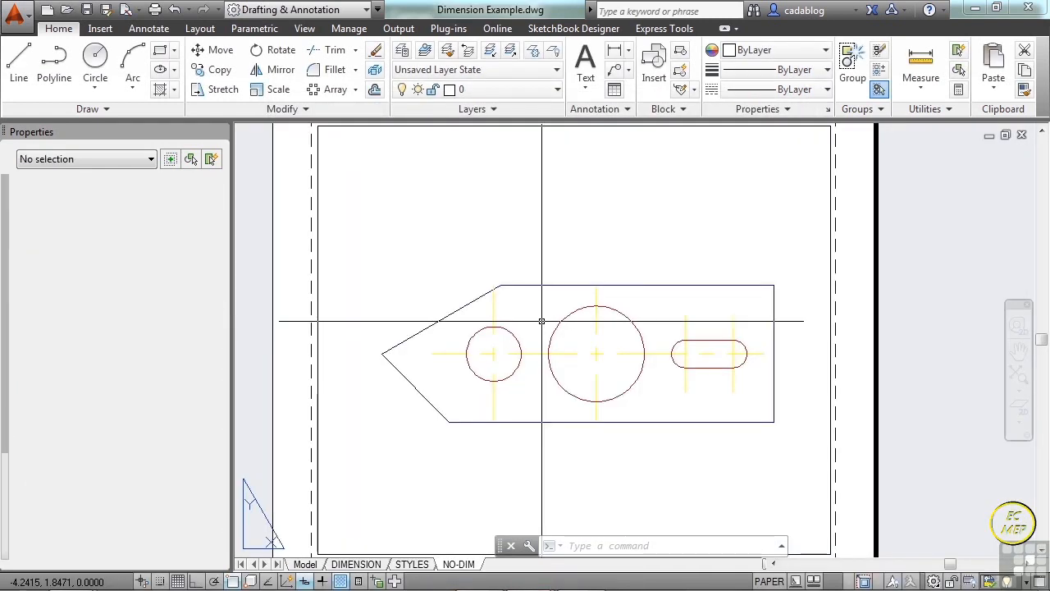
{"action": "scroll", "coordinate": [542, 320], "scroll_direction": "down", "scroll_amount": 4}
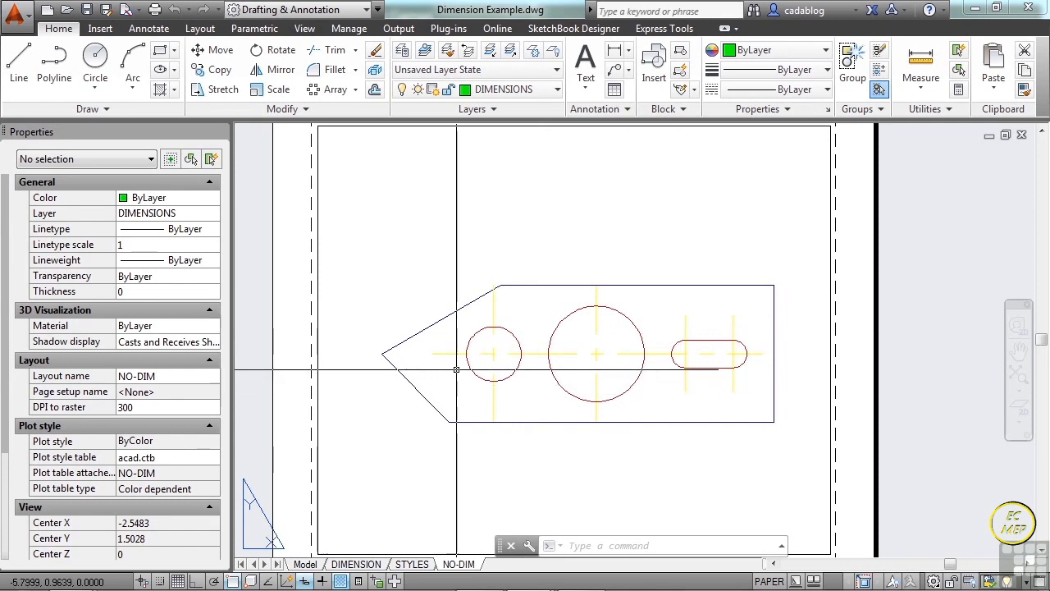
Switch to model space, fit the bracket in the view and look over the drawing's layers.
{"action": "left_click", "coordinate": [305, 563]}
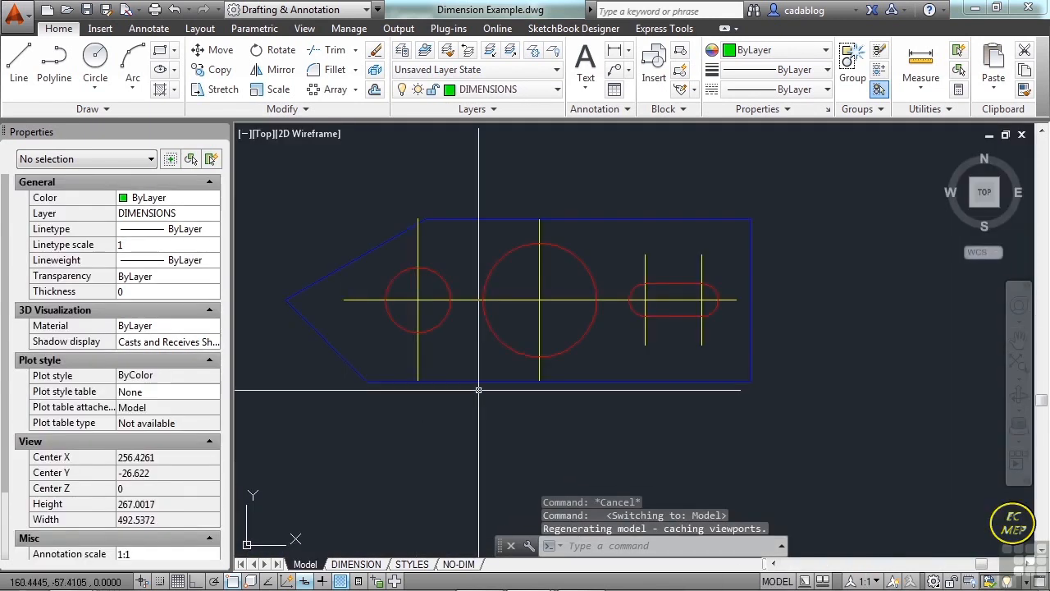
{"action": "middle_click", "coordinate": [533, 329]}
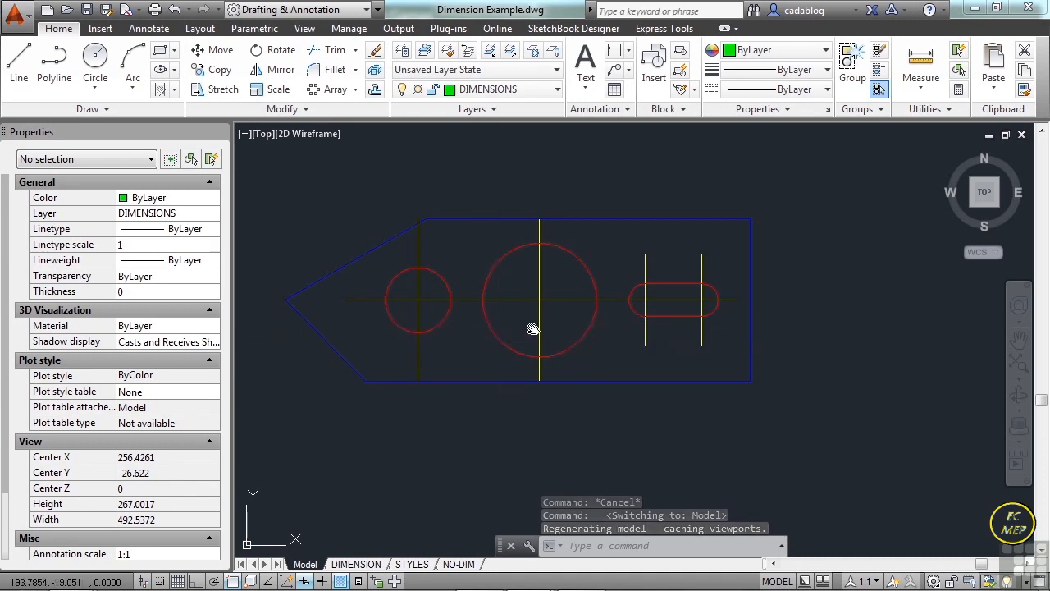
{"action": "middle_click", "coordinate": [533, 329]}
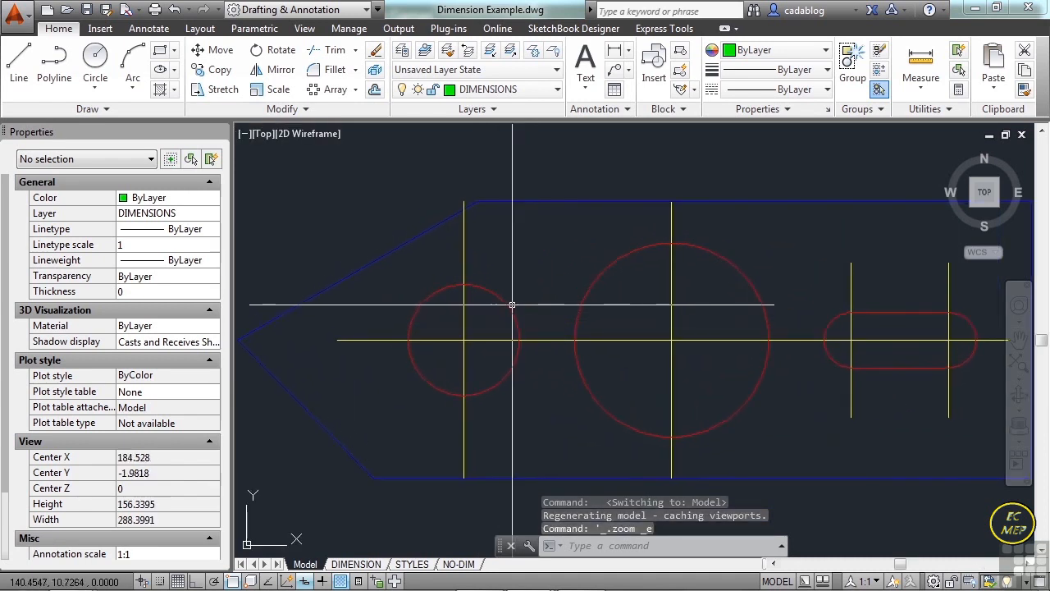
{"action": "left_click", "coordinate": [557, 89]}
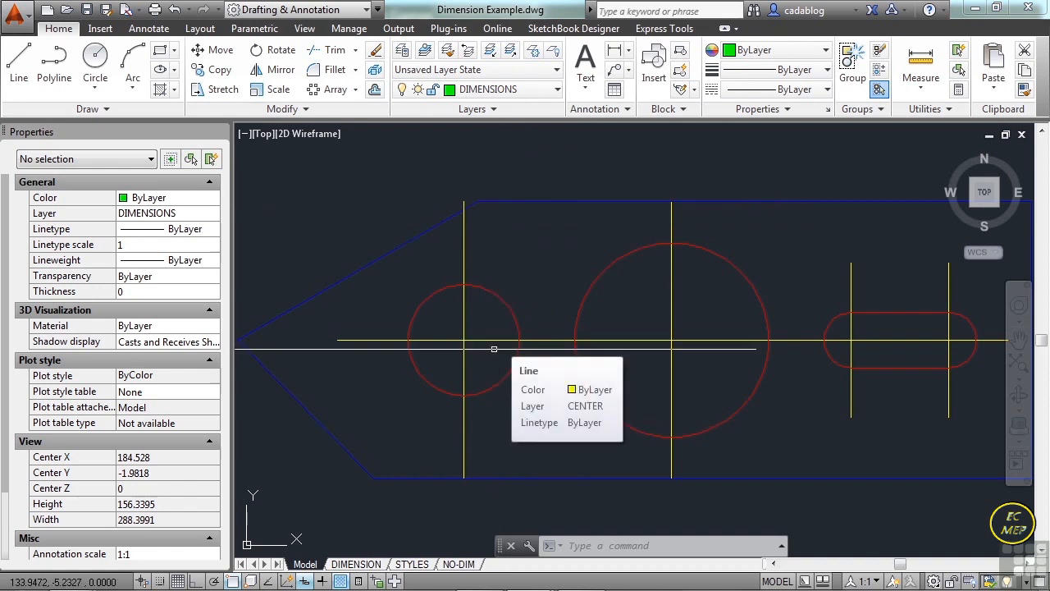
Switch to the DIMENSION layout and select the dimensions above the bracket with a crossing window, leaving them deselected.
{"action": "left_click", "coordinate": [374, 565]}
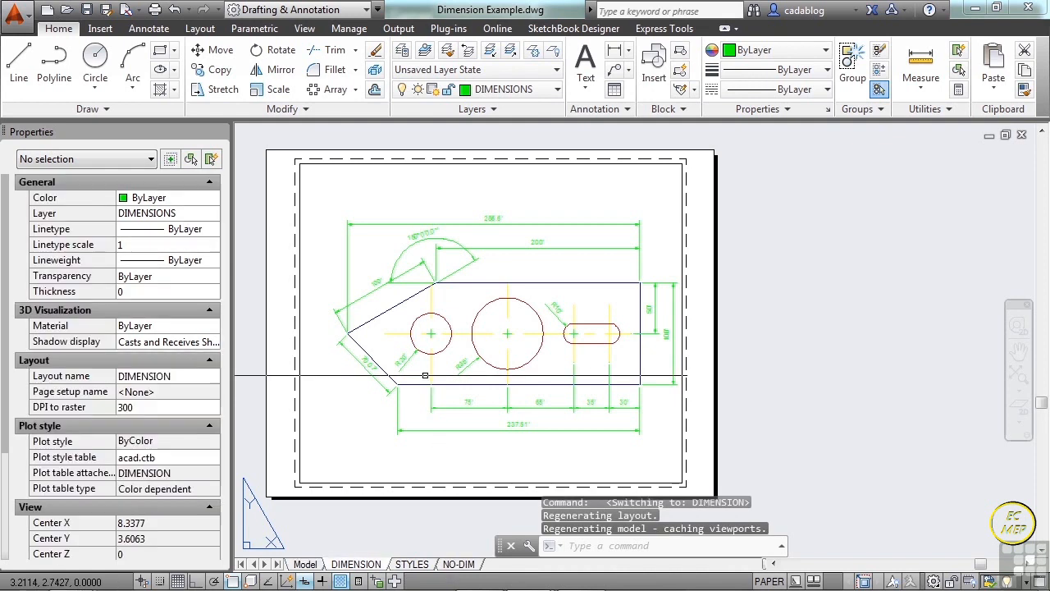
{"action": "left_click", "coordinate": [466, 210]}
{"action": "left_click", "coordinate": [441, 253]}
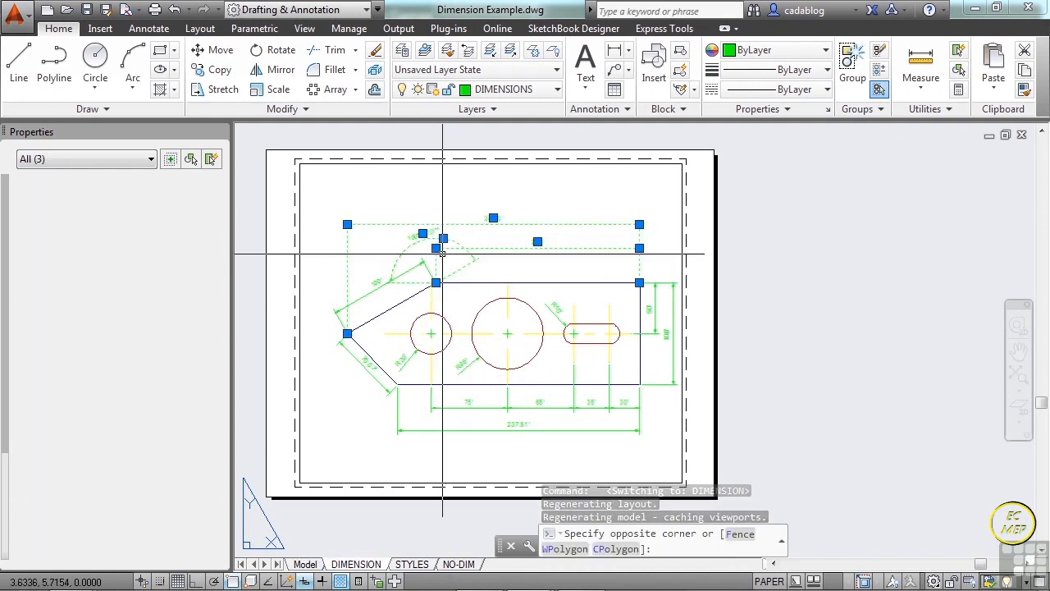
{"action": "key", "text": "Escape"}
Try to select the bracket's upper edge and large circle from paper space with crossing windows on the DIMENSION layout.
{"action": "scroll", "coordinate": [501, 288], "scroll_direction": "up", "scroll_amount": 4}
{"action": "left_click", "coordinate": [558, 242]}
{"action": "left_click", "coordinate": [496, 352]}
{"action": "left_click", "coordinate": [532, 248]}
{"action": "left_click", "coordinate": [488, 325]}
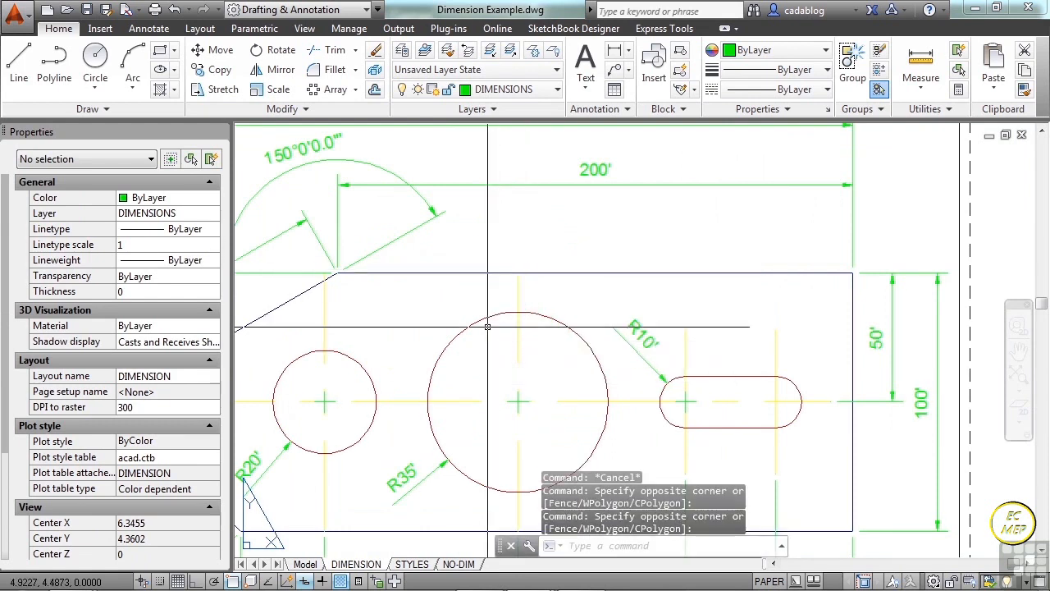
{"action": "left_click", "coordinate": [539, 259]}
{"action": "left_click", "coordinate": [499, 338]}
{"action": "scroll", "coordinate": [499, 338], "scroll_direction": "down", "scroll_amount": 5}
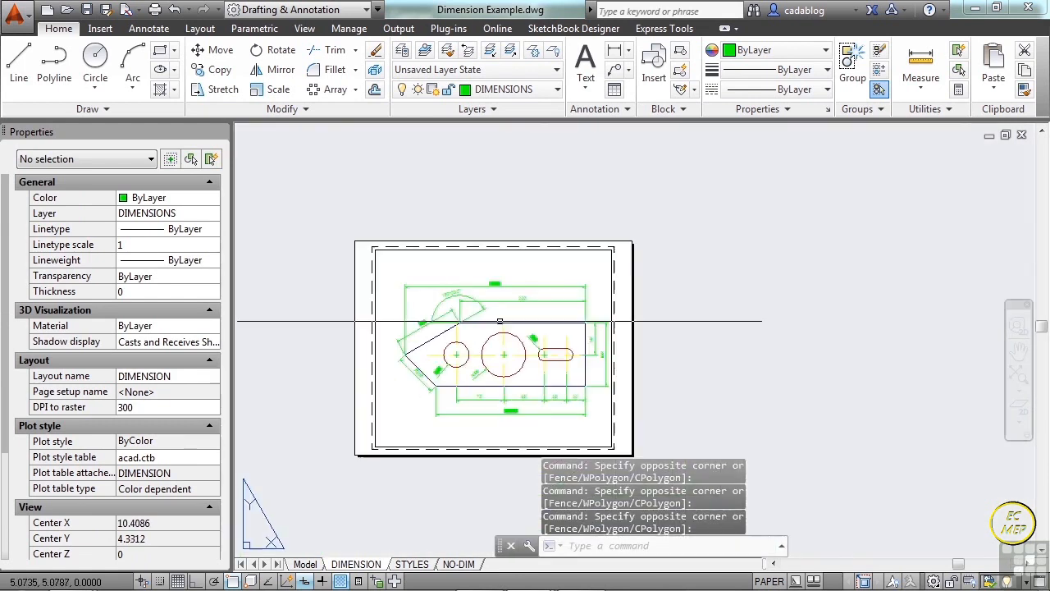
{"action": "left_click", "coordinate": [480, 251]}
{"action": "key", "text": "Escape"}
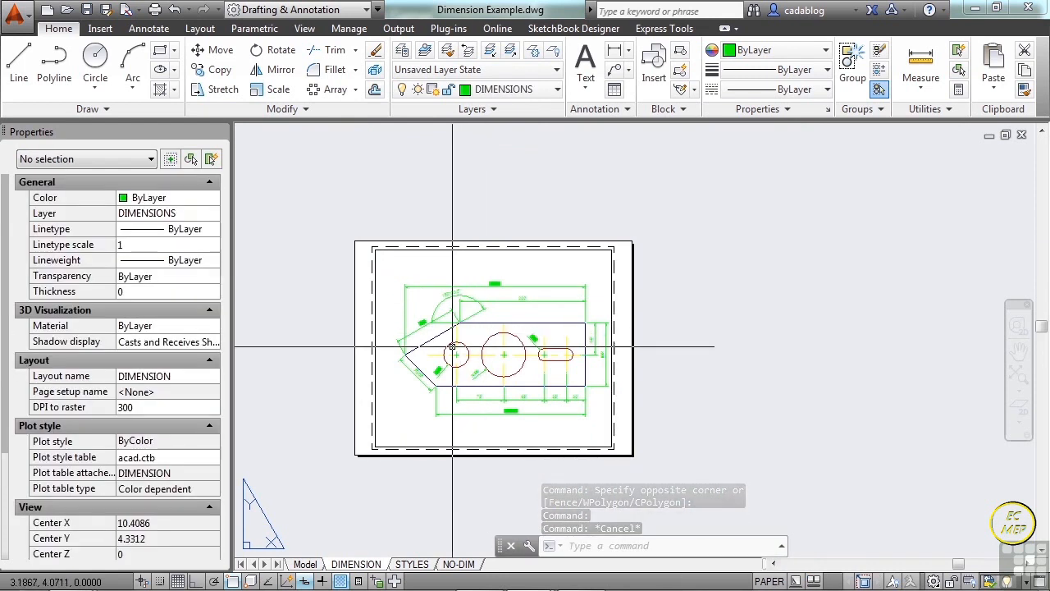
{"action": "scroll", "coordinate": [450, 353], "scroll_direction": "up", "scroll_amount": 2}
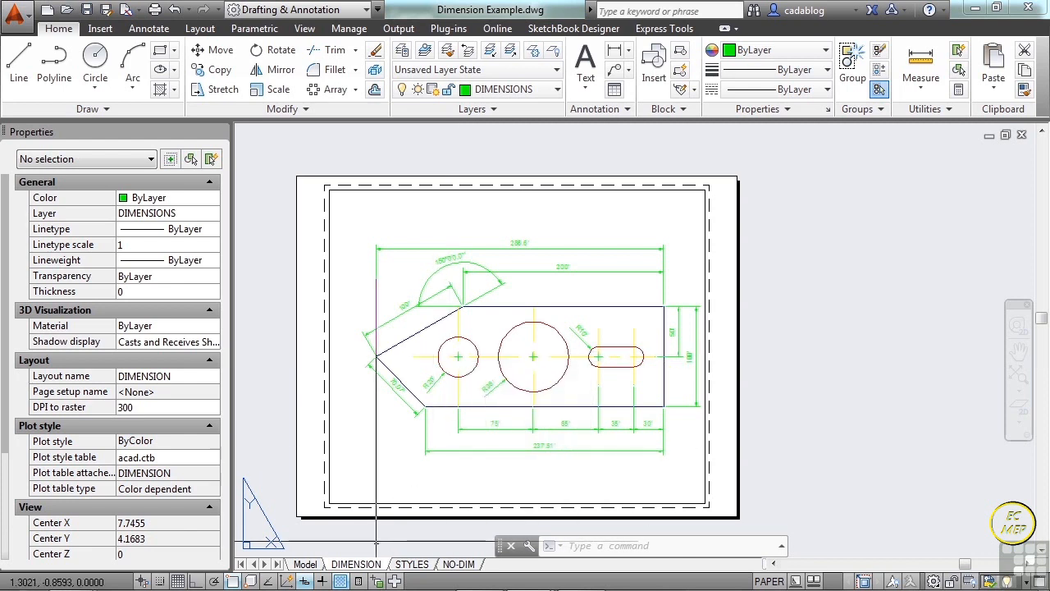
Add a new layout to the drawing and switch to it.
{"action": "right_click", "coordinate": [415, 566]}
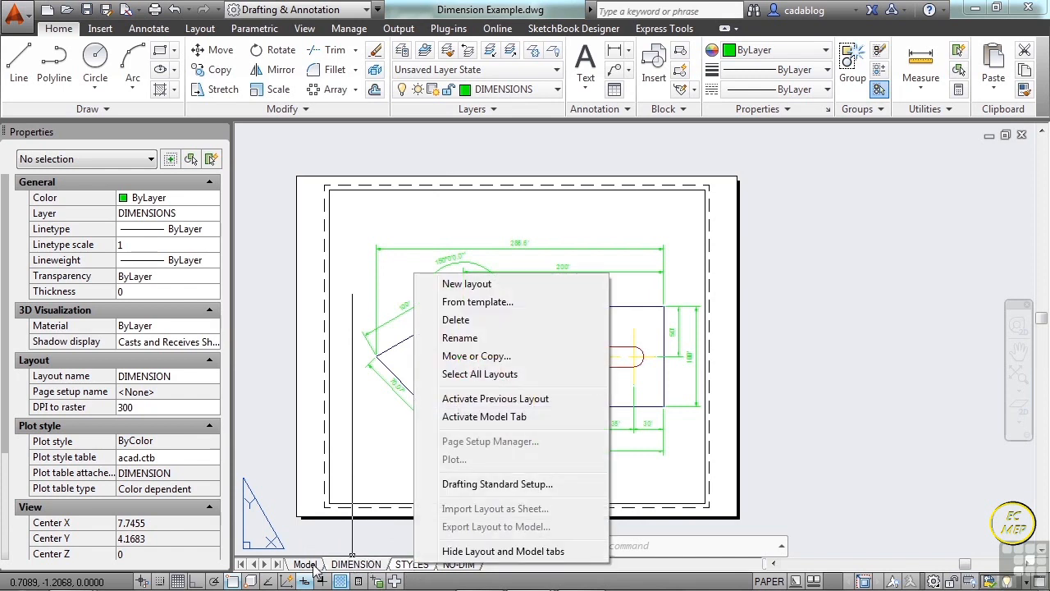
{"action": "left_click", "coordinate": [481, 290]}
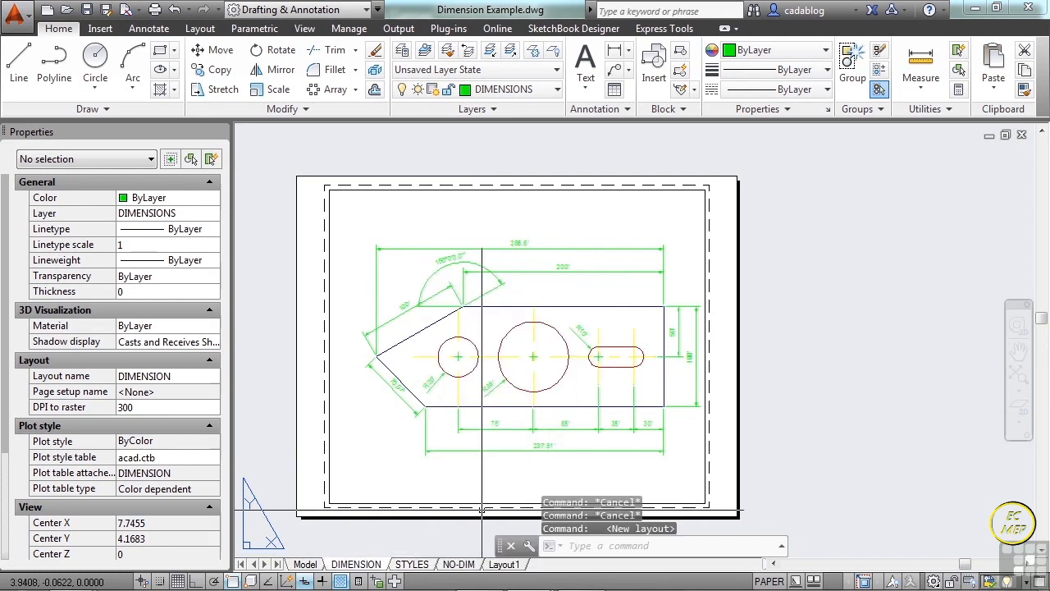
{"action": "left_click", "coordinate": [505, 567]}
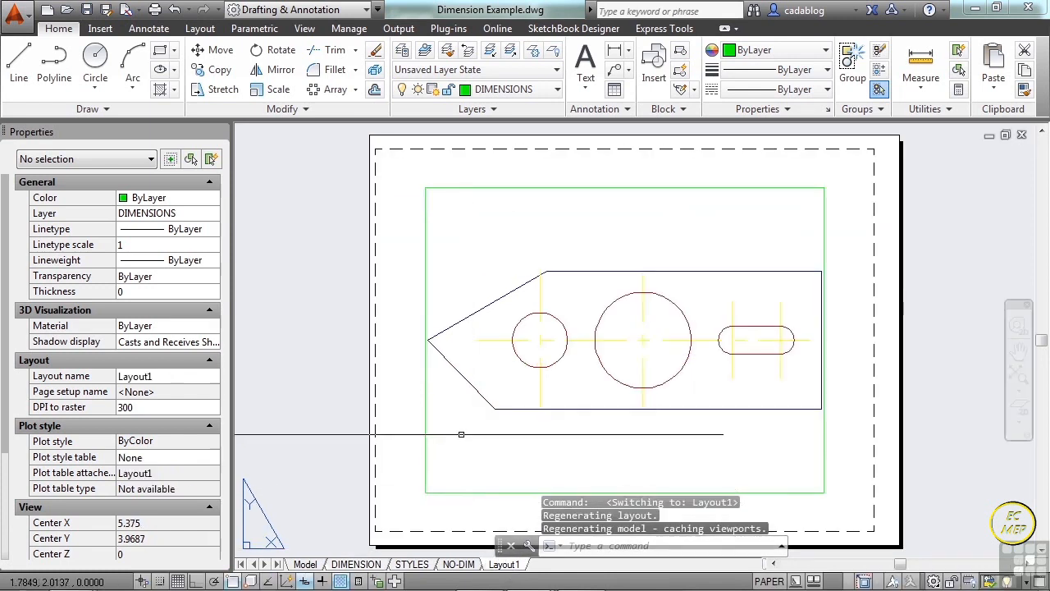
{"action": "scroll", "coordinate": [455, 405], "scroll_direction": "up", "scroll_amount": 2}
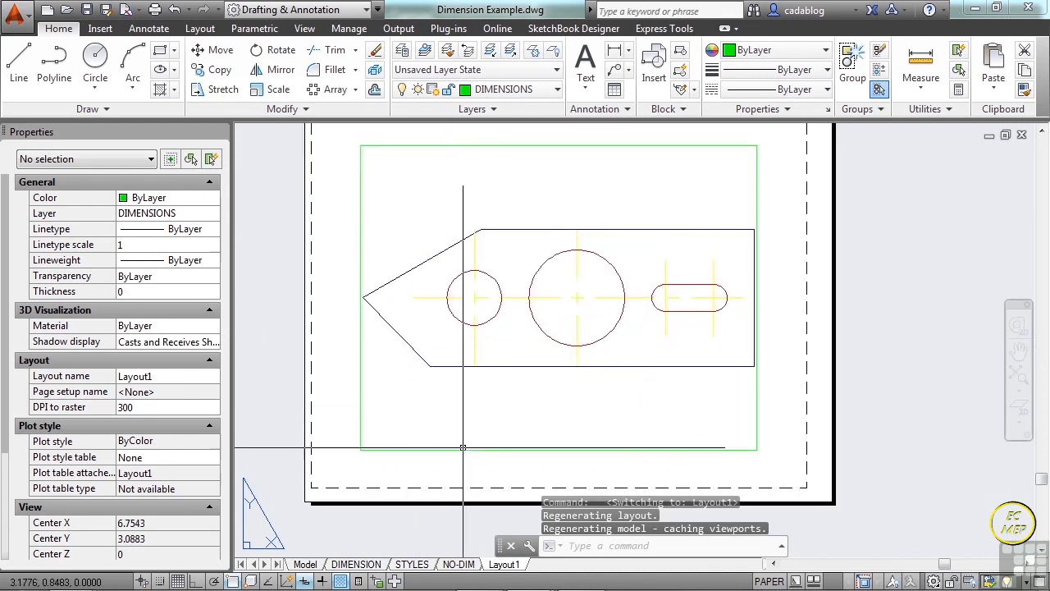
Move the new layout's viewport to the View Port layer and deselect it.
{"action": "left_click", "coordinate": [463, 448]}
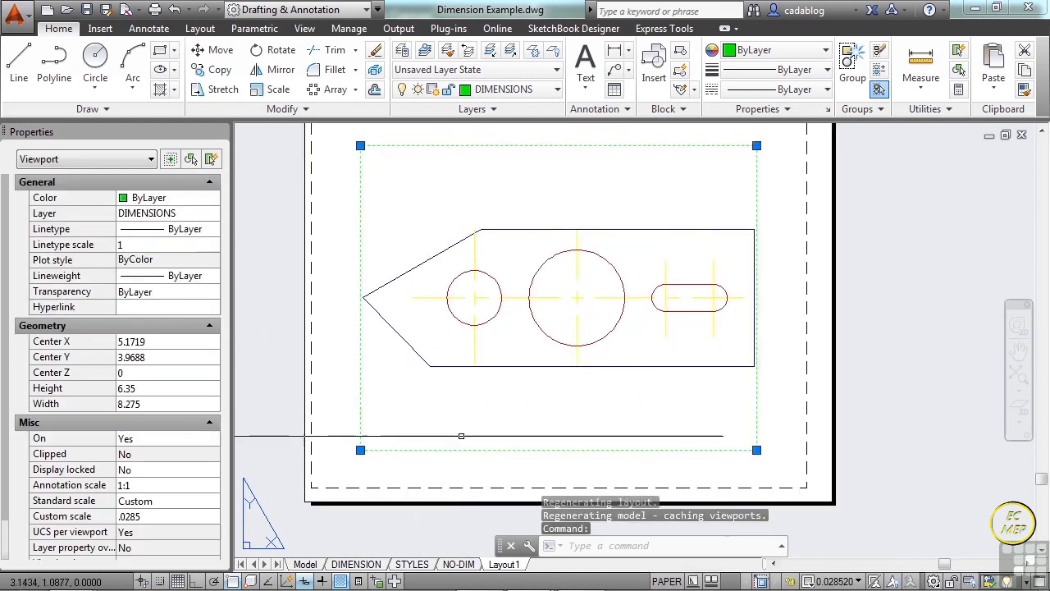
{"action": "left_click", "coordinate": [516, 92]}
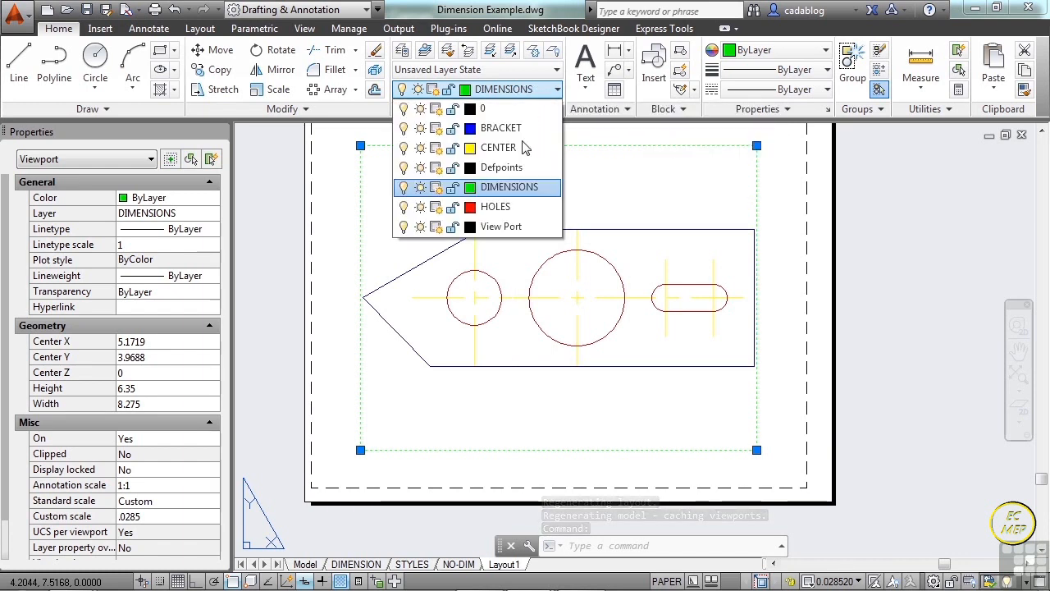
{"action": "left_click", "coordinate": [498, 226]}
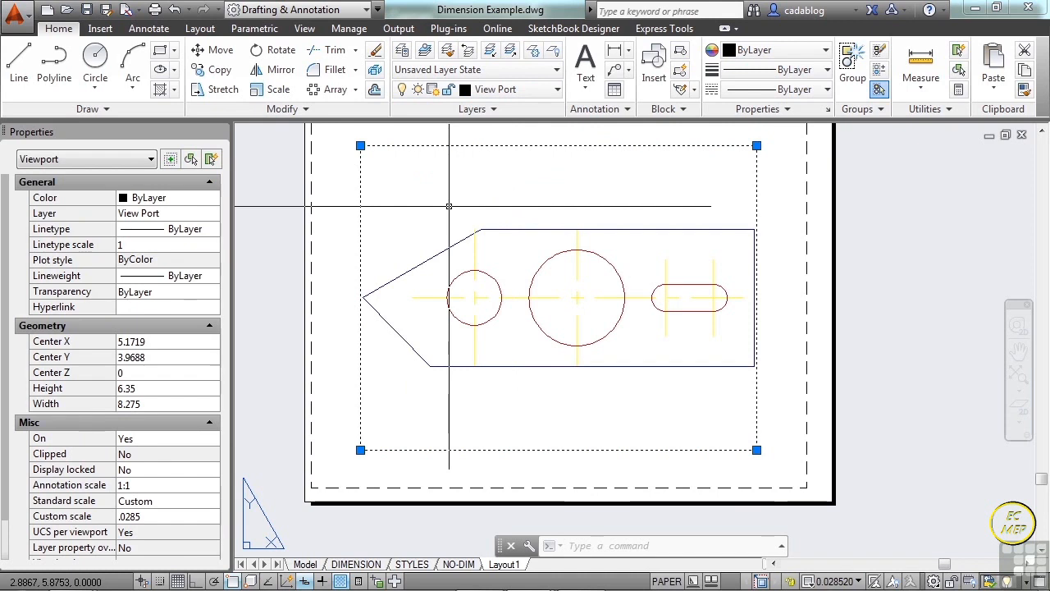
{"action": "key", "text": "Escape"}
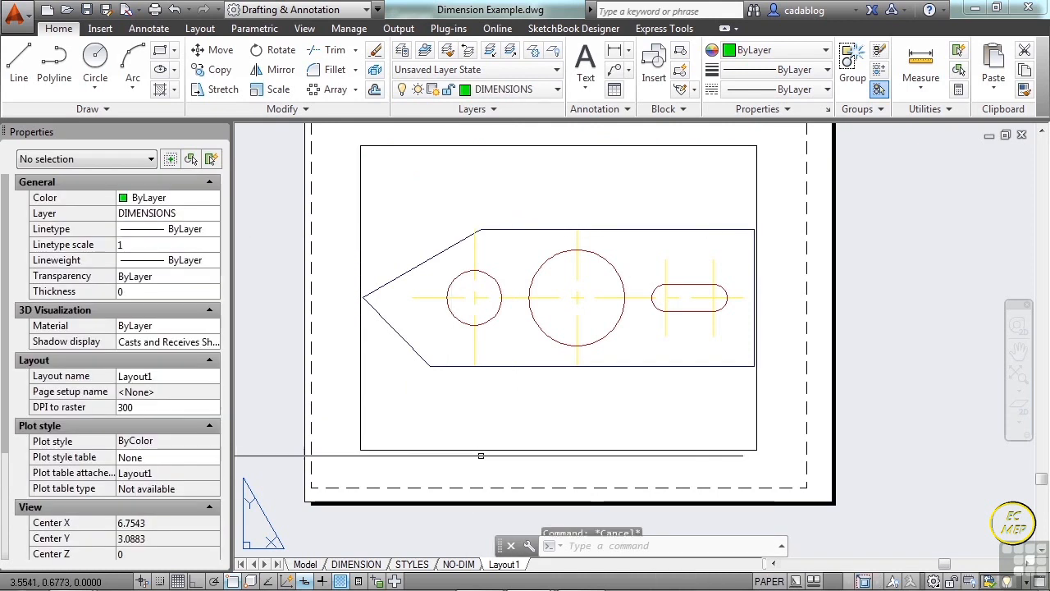
Create a copy of the DIMENSION layout and place it at the end of the layouts.
{"action": "left_click", "coordinate": [361, 565]}
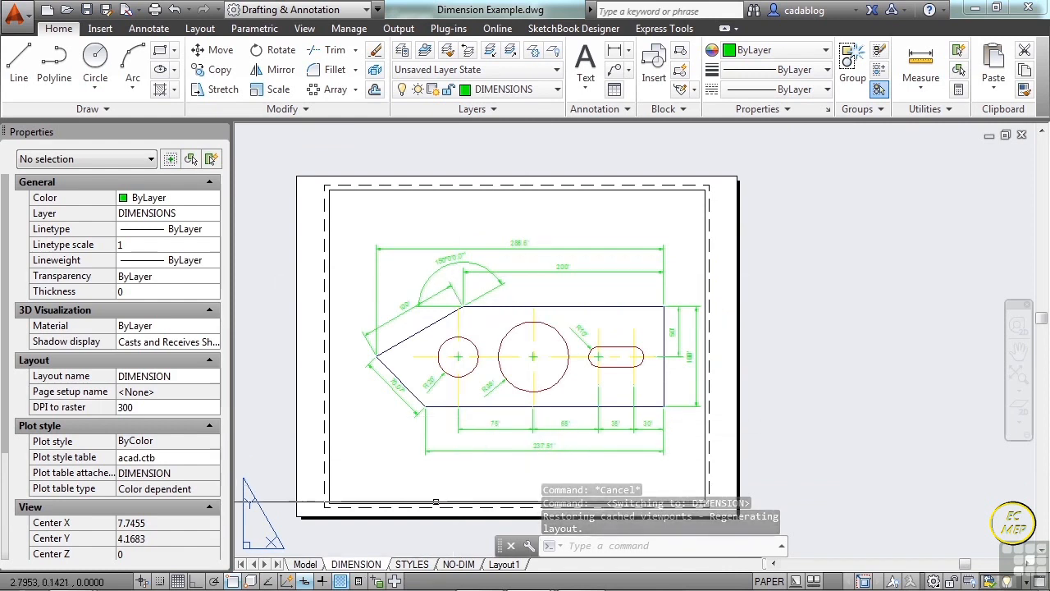
{"action": "right_click", "coordinate": [360, 566]}
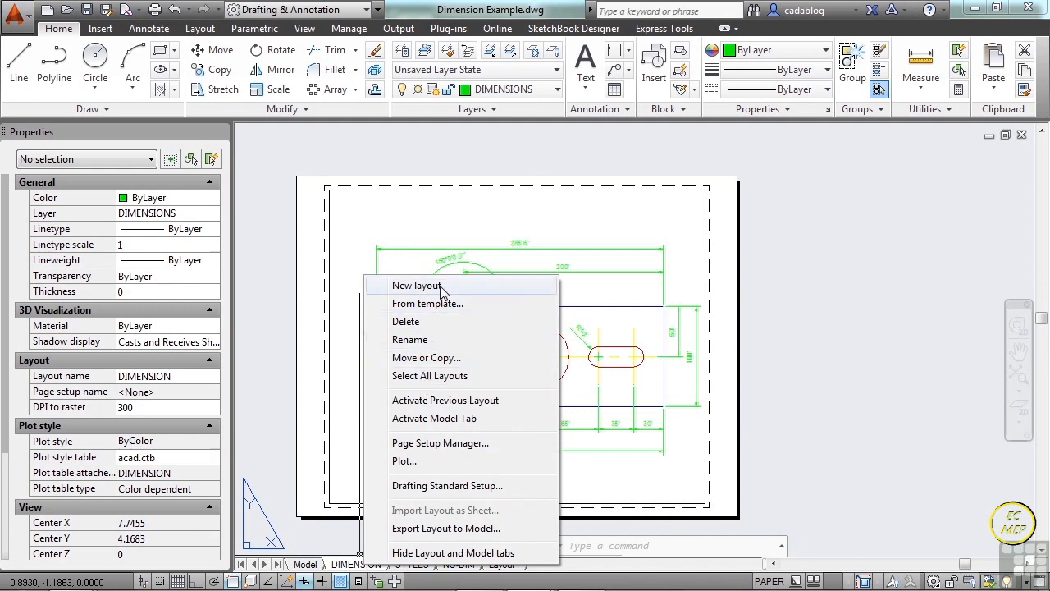
{"action": "left_click", "coordinate": [428, 358]}
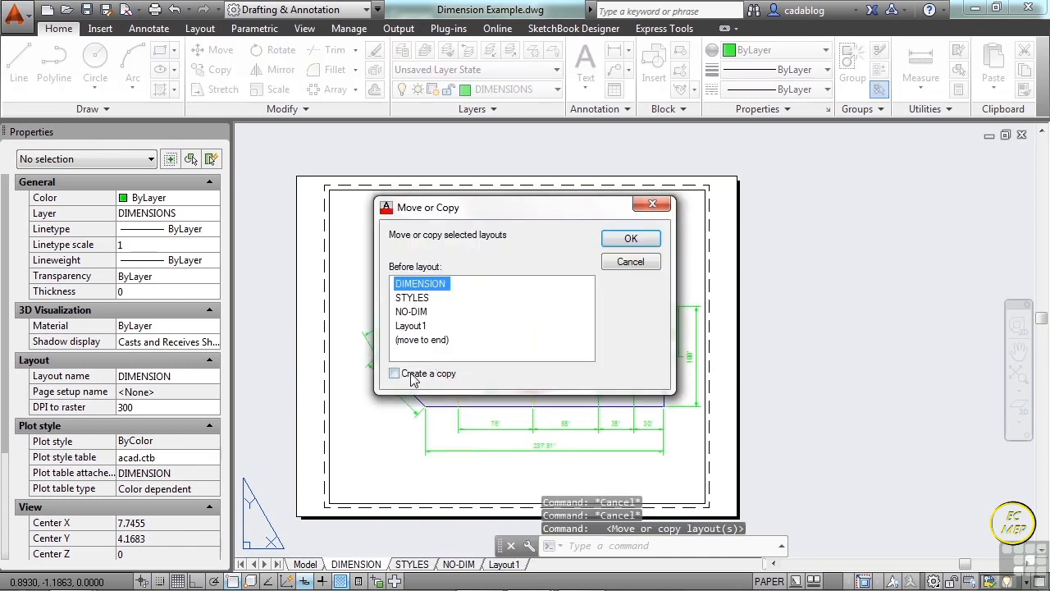
{"action": "left_click", "coordinate": [401, 374]}
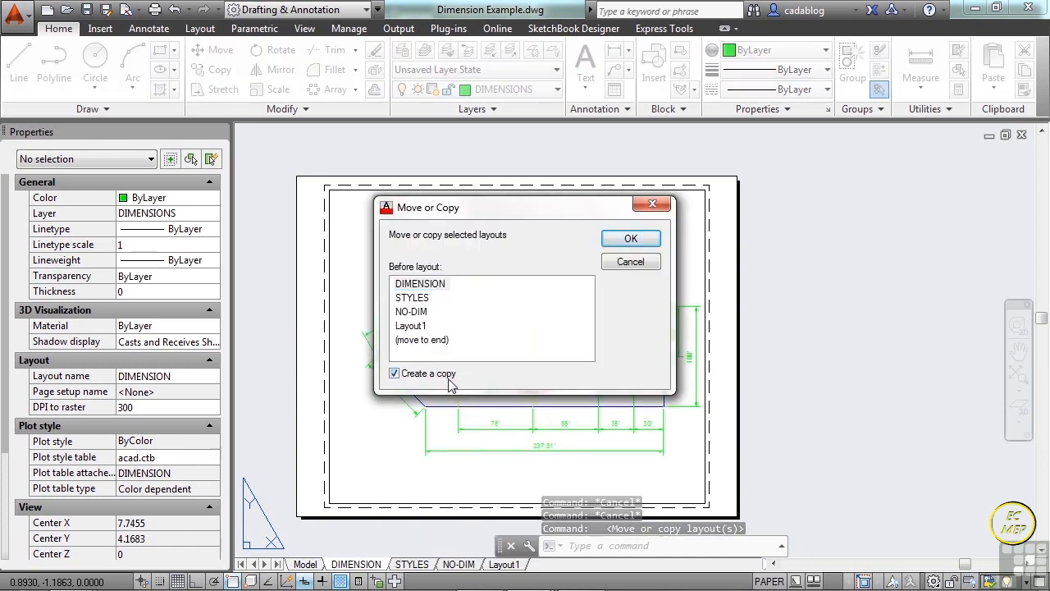
{"action": "left_click", "coordinate": [440, 343]}
{"action": "left_click", "coordinate": [625, 239]}
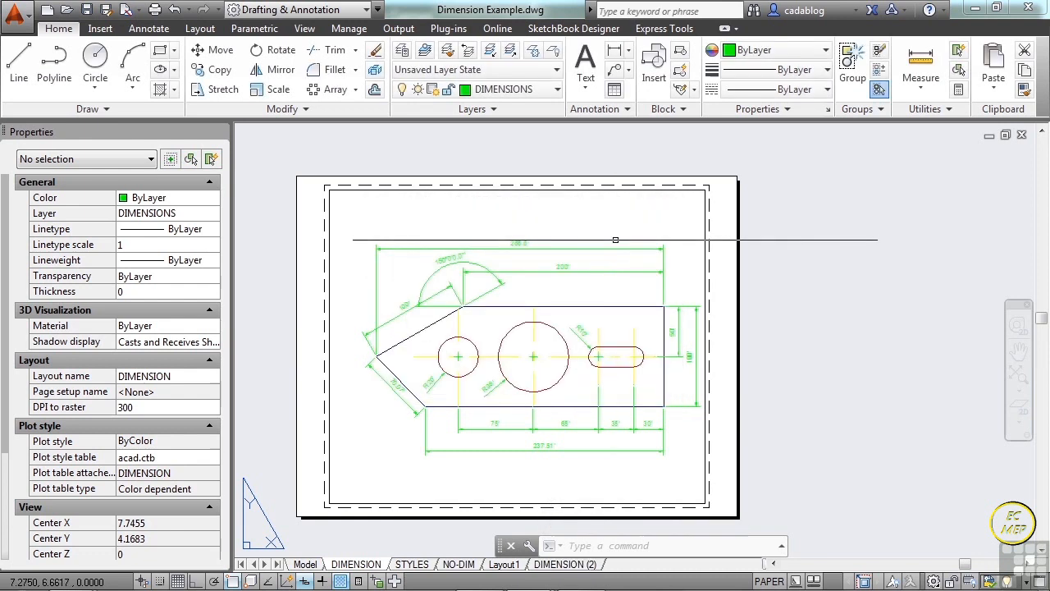
Compare the copied layout DIMENSION (2) with the original DIMENSION layout, leaving the copy current.
{"action": "left_click", "coordinate": [565, 565]}
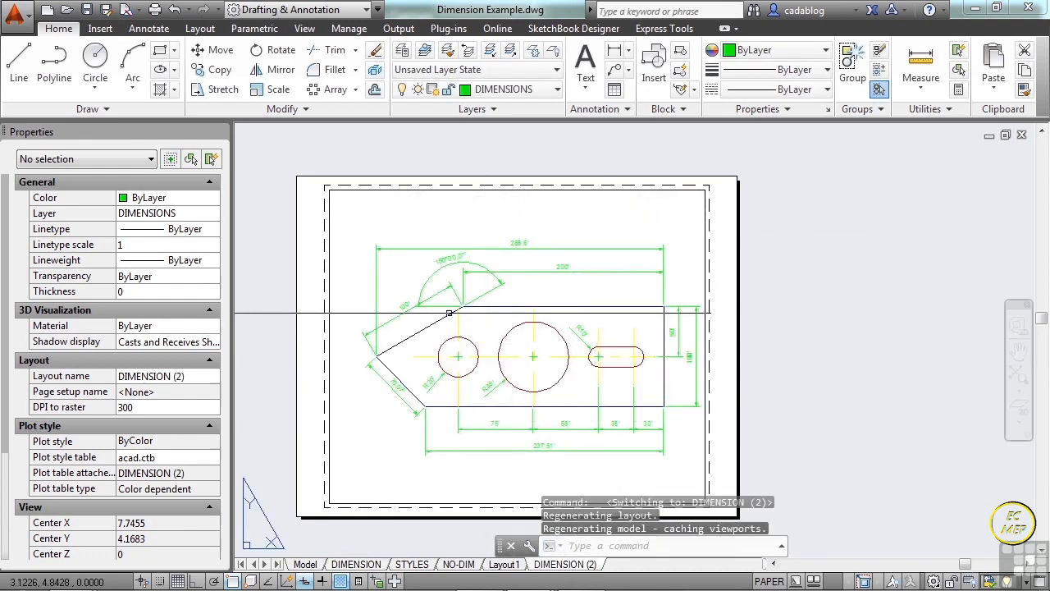
{"action": "left_click", "coordinate": [374, 566]}
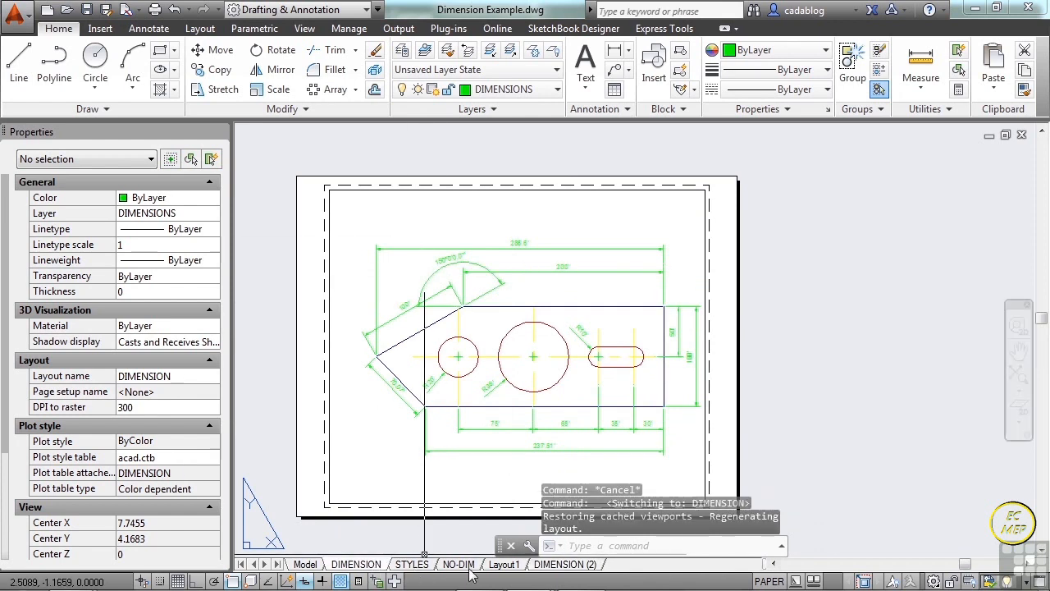
{"action": "left_click", "coordinate": [551, 568]}
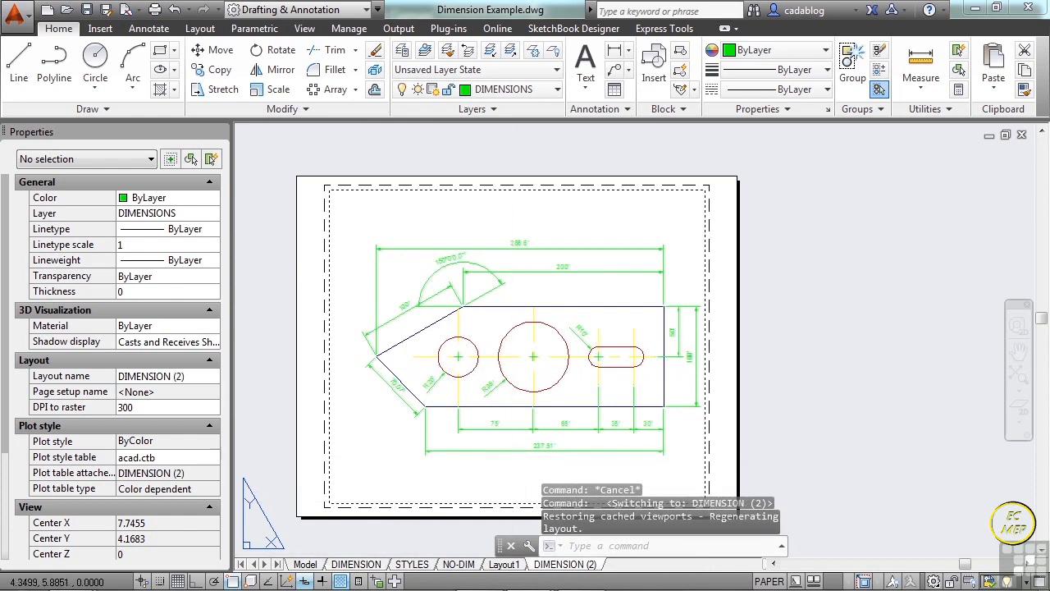
{"action": "middle_click_drag", "start_coordinate": [490, 326], "coordinate": [468, 286]}
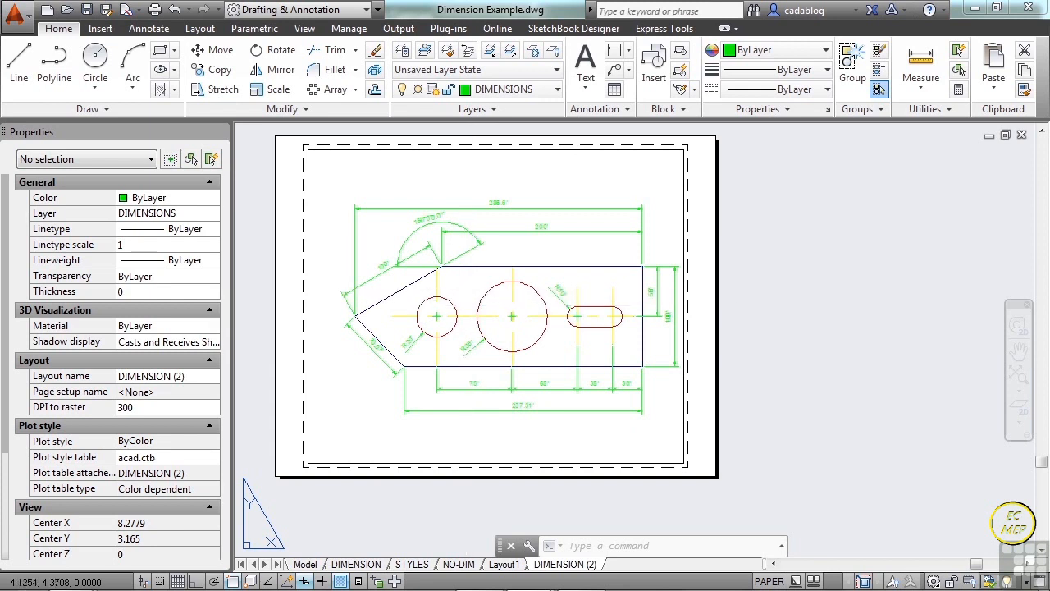
Activate model space inside the DIMENSION (2) viewport and inspect the properties of the bracket's upper edge, leaving it deselected.
{"action": "double_click", "coordinate": [467, 292]}
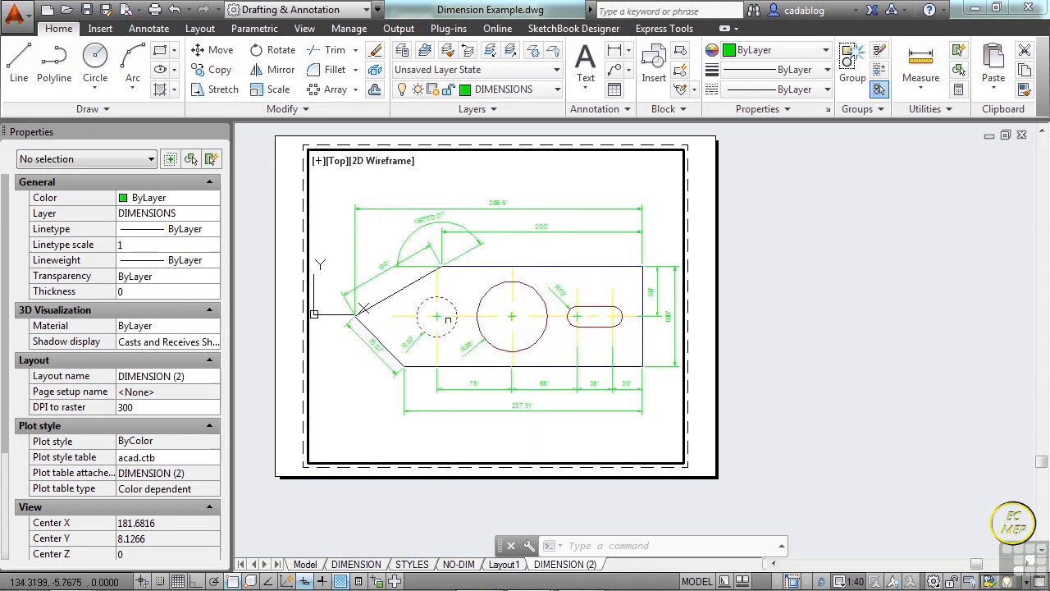
{"action": "left_click", "coordinate": [470, 266]}
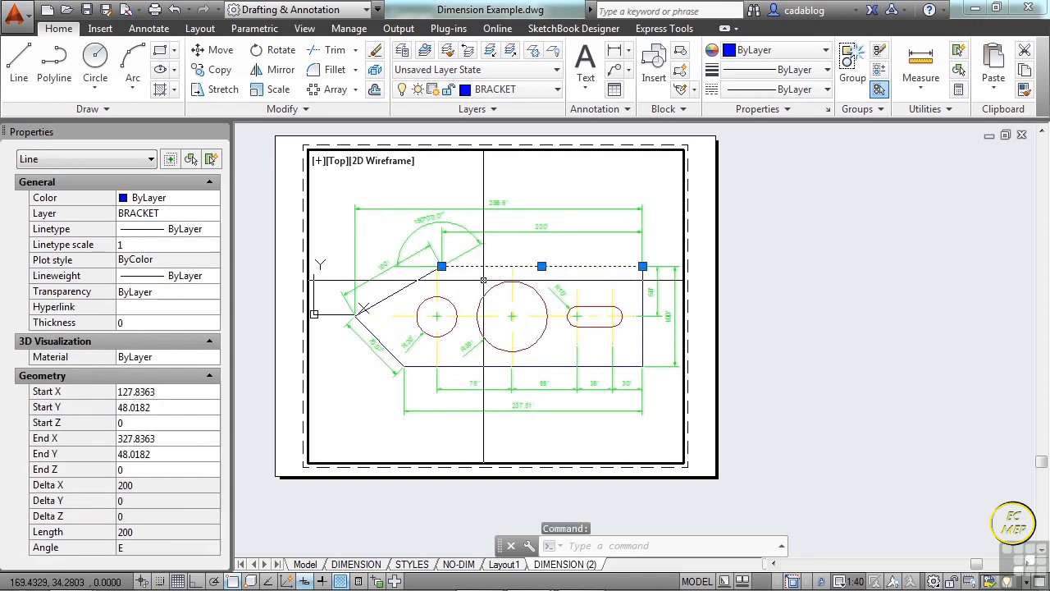
{"action": "key", "text": "Escape"}
Try to select the dimensions above the bracket from inside the active viewport with crossing windows.
{"action": "left_click", "coordinate": [491, 256]}
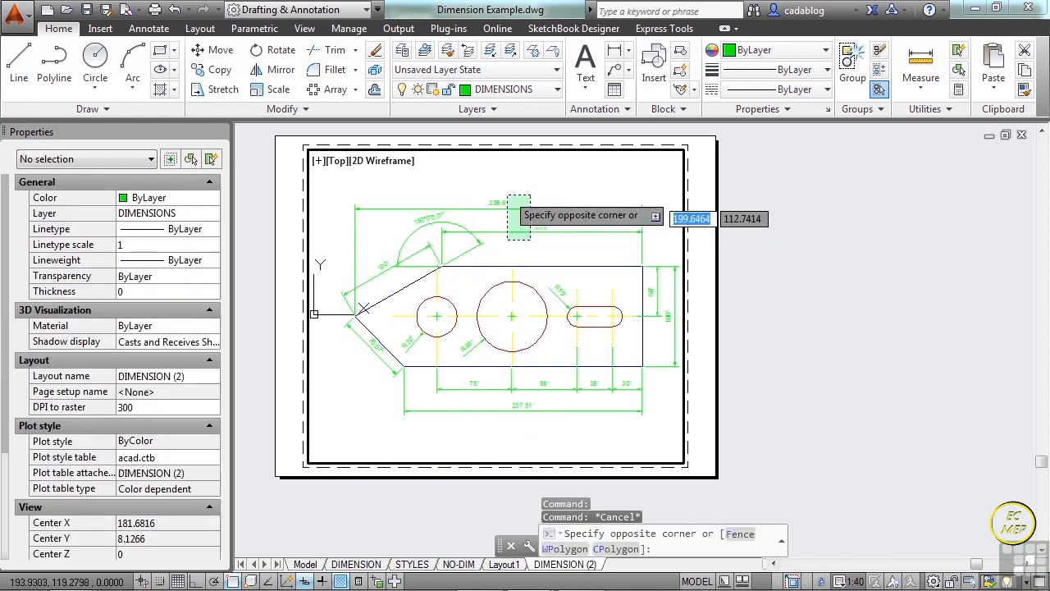
{"action": "left_click", "coordinate": [503, 214]}
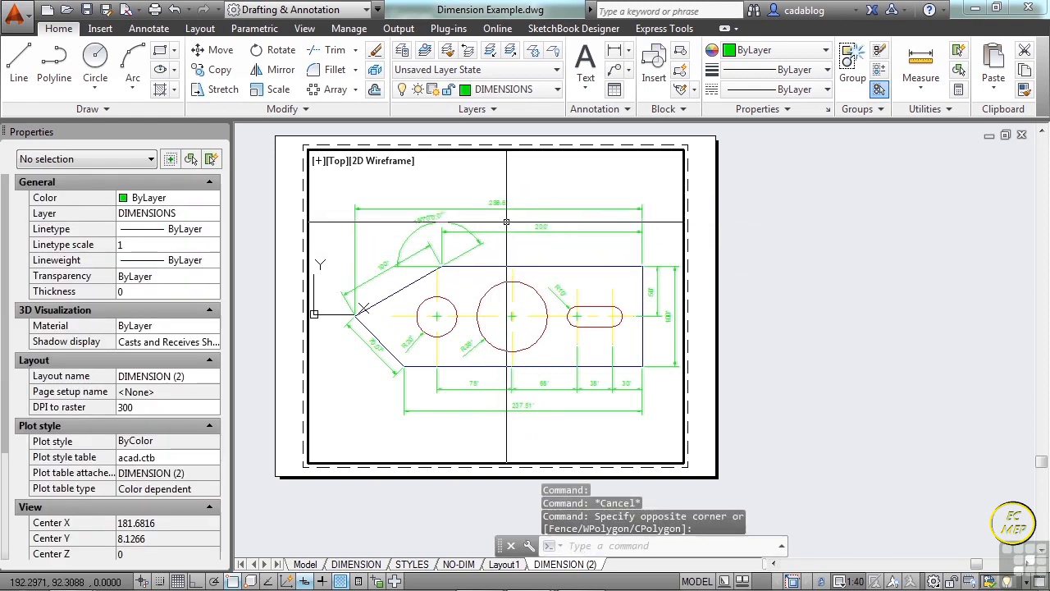
{"action": "key", "text": "Escape"}
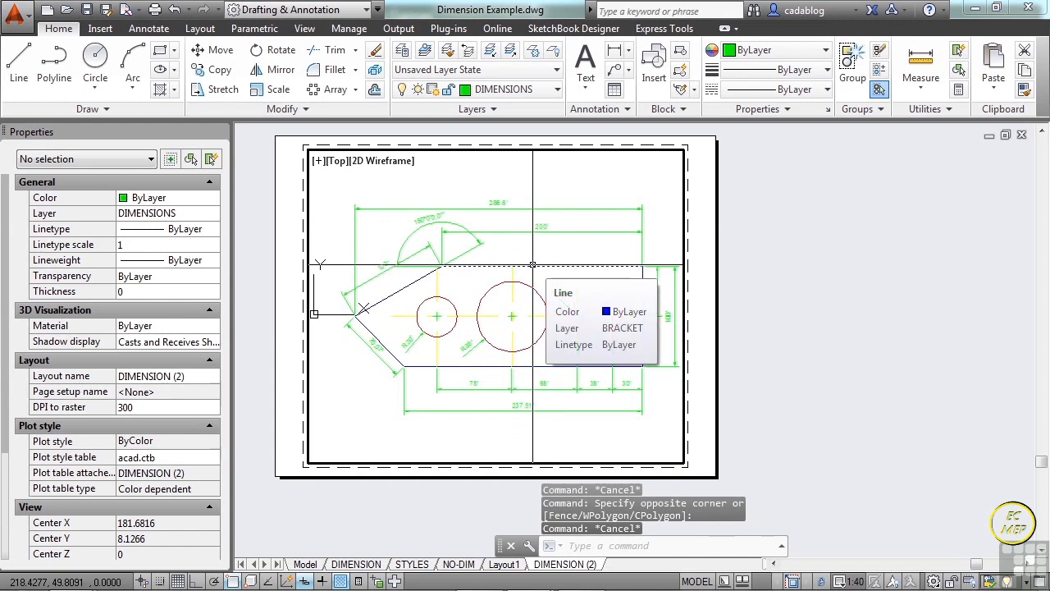
{"action": "left_click", "coordinate": [531, 197]}
{"action": "left_click", "coordinate": [512, 219]}
{"action": "left_click", "coordinate": [520, 192]}
{"action": "left_click", "coordinate": [448, 246]}
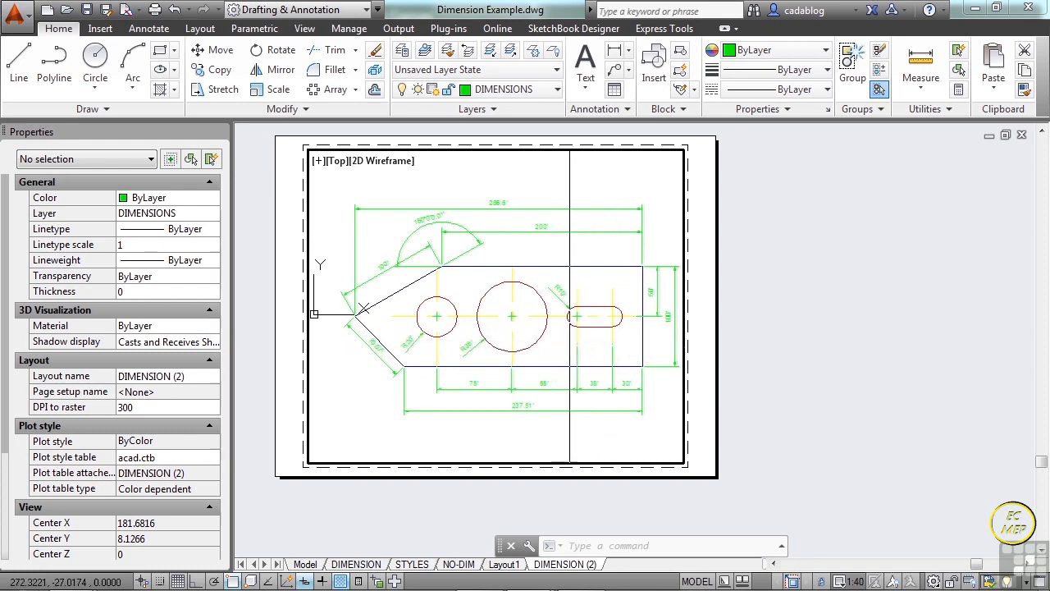
Toggle the DIMENSION (2) layout between paper space and its viewport's model space, finishing in paper space, and view the Model tab.
{"action": "double_click", "coordinate": [806, 351]}
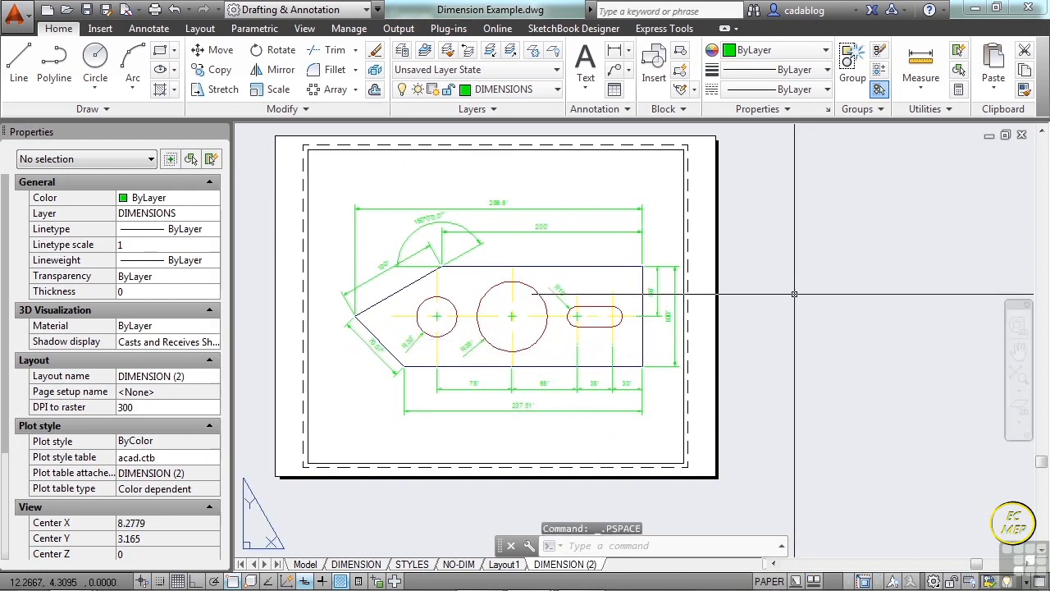
{"action": "left_click", "coordinate": [769, 581]}
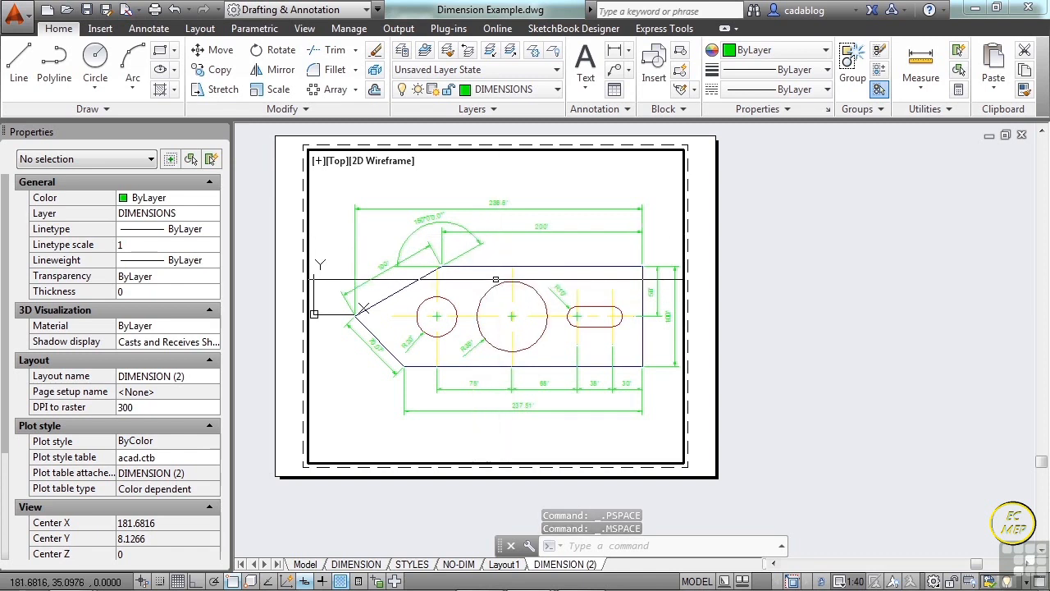
{"action": "left_click", "coordinate": [699, 581]}
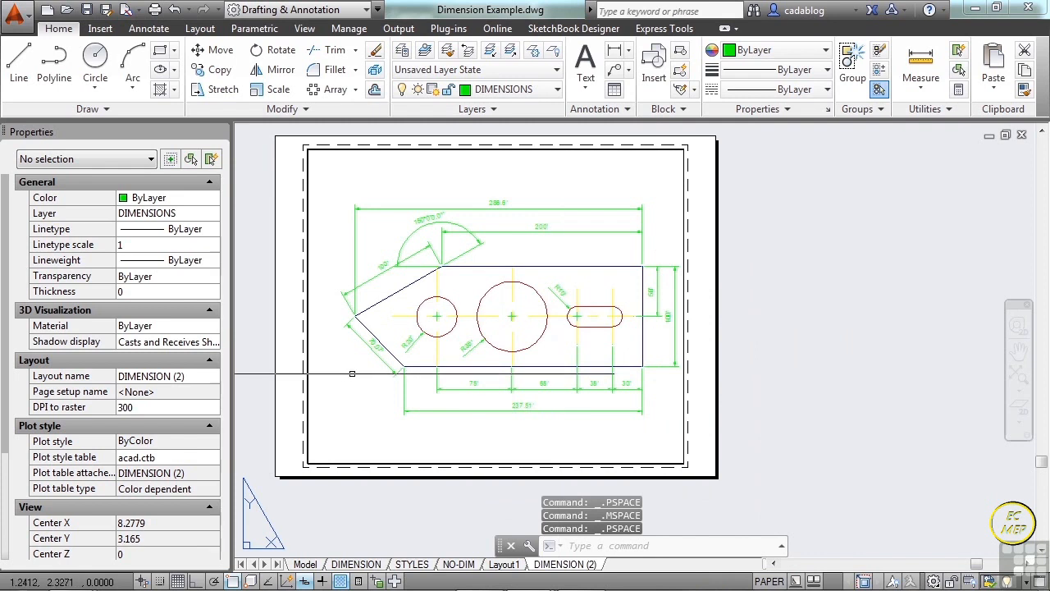
{"action": "left_click", "coordinate": [306, 563]}
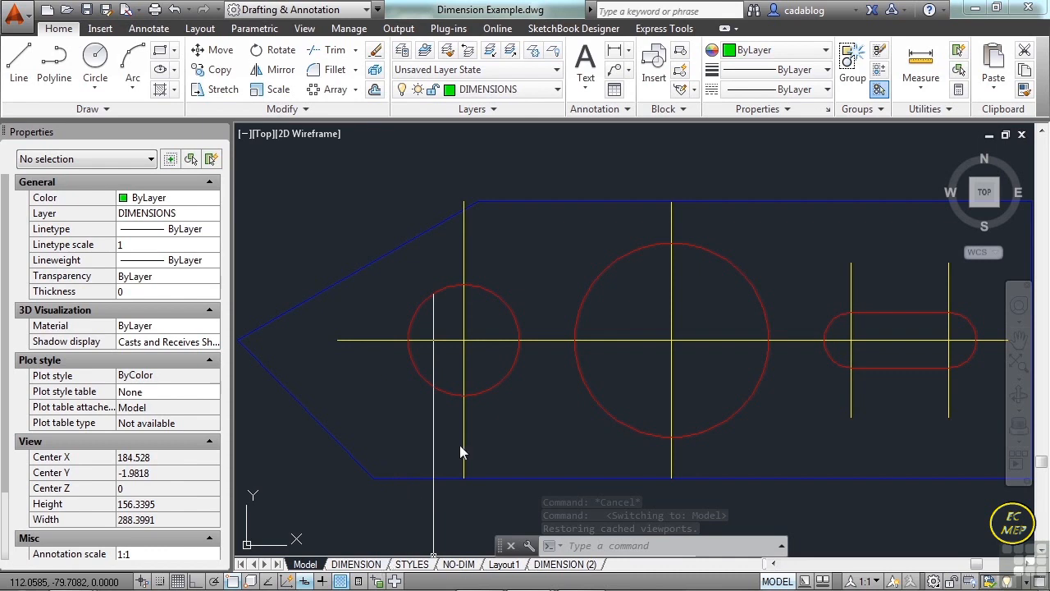
Freeze the center lines' layer CENTER inside the viewport of the DIMENSION layout.
{"action": "key", "text": "ctrl+Page_Down"}
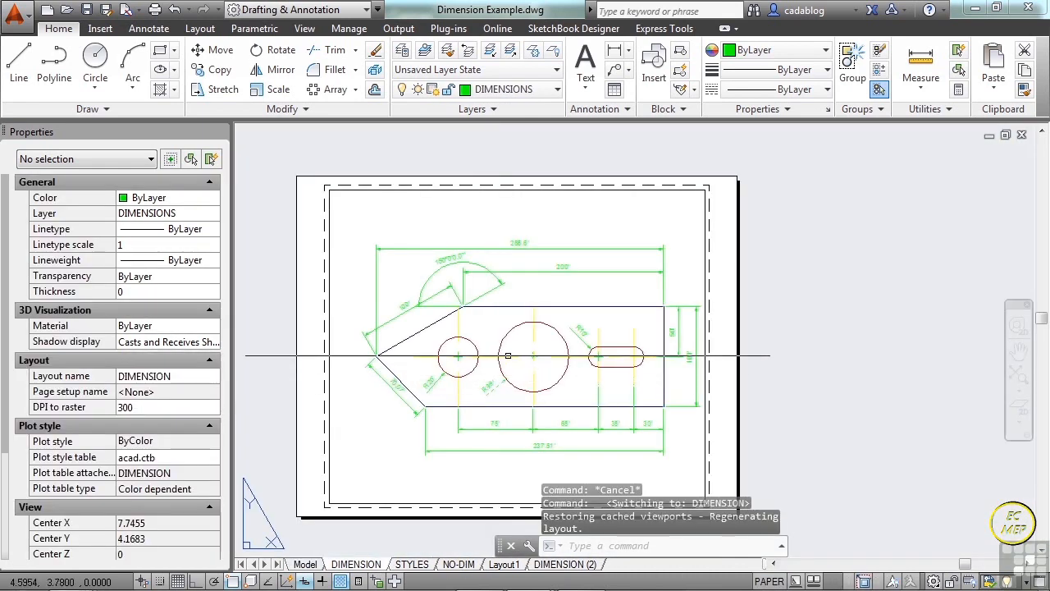
{"action": "double_click", "coordinate": [508, 355]}
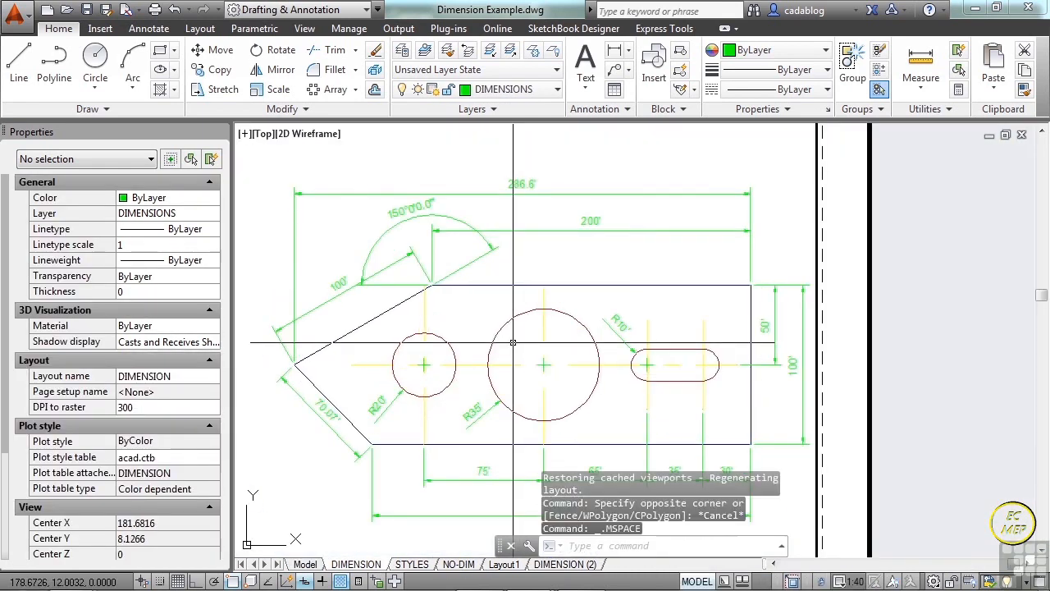
{"action": "left_click", "coordinate": [533, 54]}
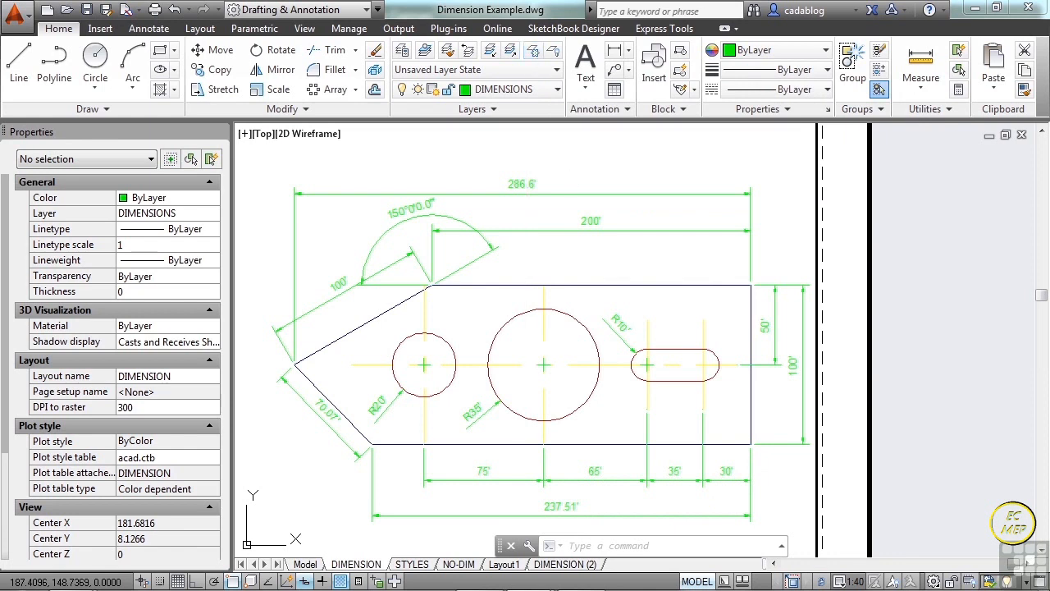
{"action": "left_click", "coordinate": [543, 328]}
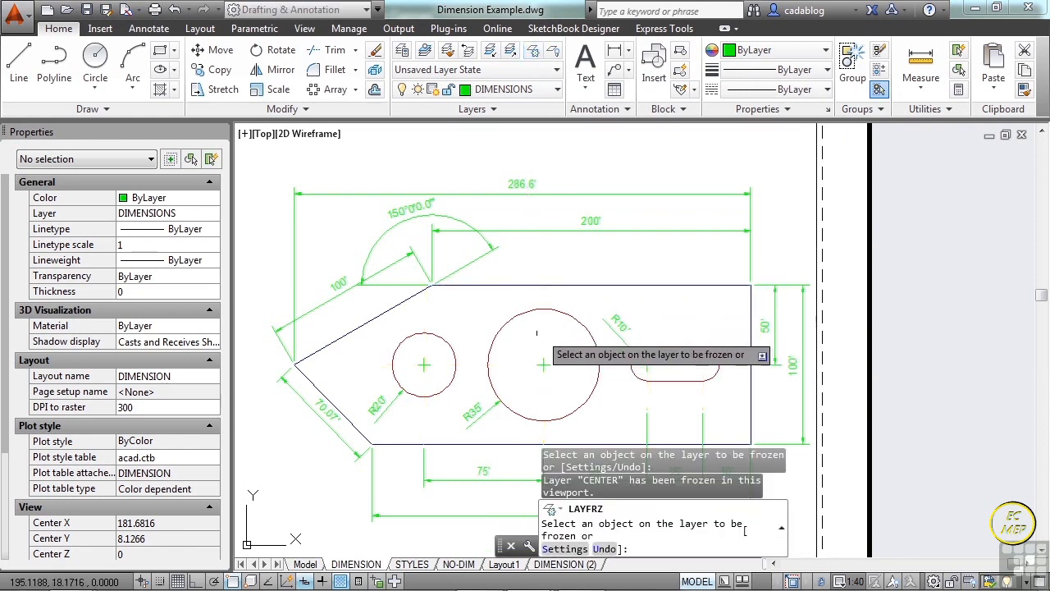
{"action": "key", "text": "Return"}
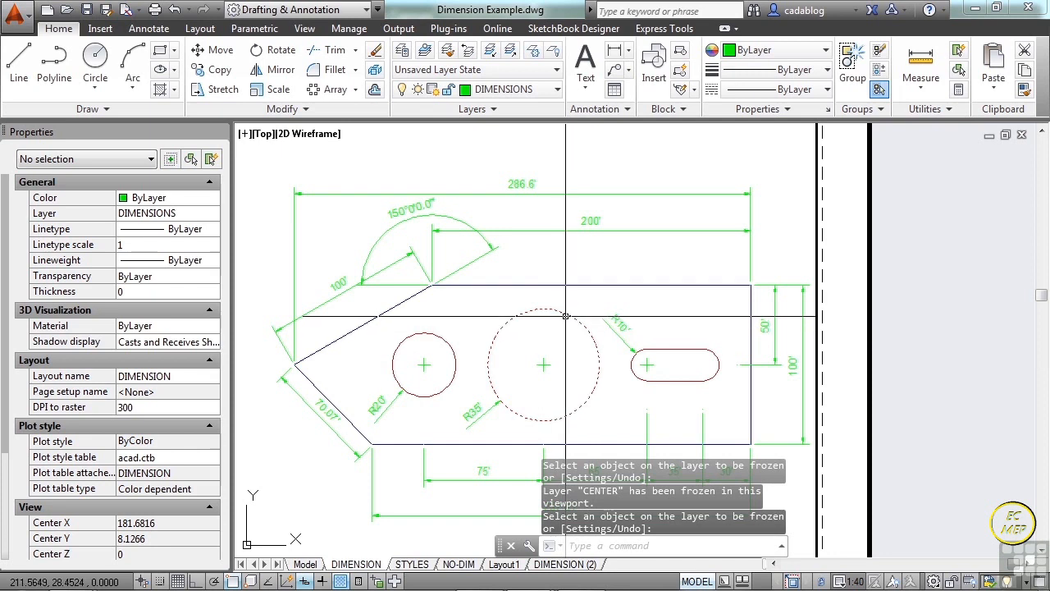
Compare the center lines in the DIMENSION (2) and DIMENSION layouts, leaving DIMENSION (2) current.
{"action": "left_click", "coordinate": [578, 565]}
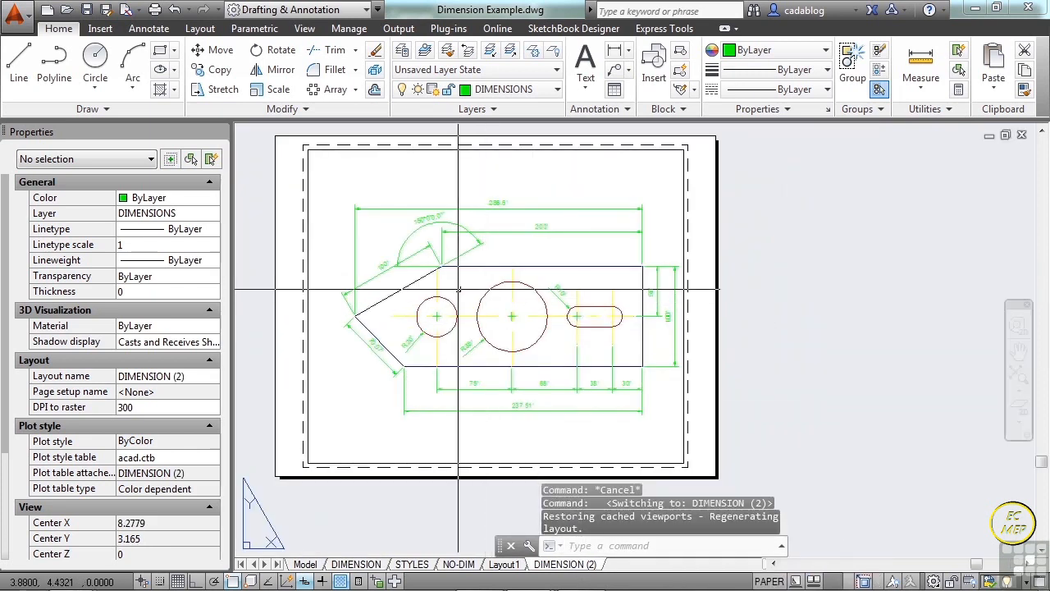
{"action": "scroll", "coordinate": [451, 287], "scroll_direction": "up", "scroll_amount": 2}
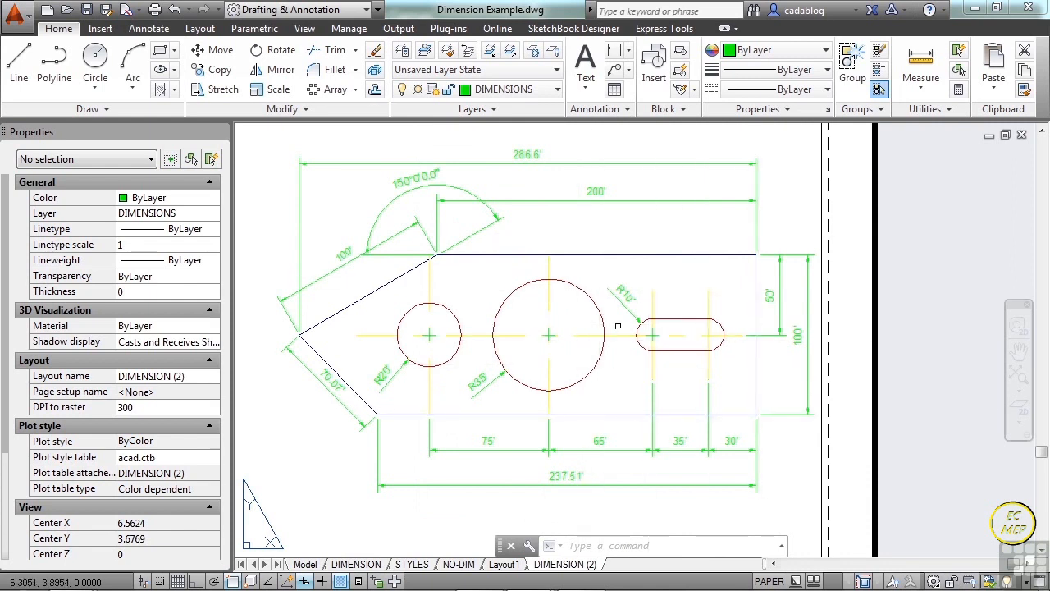
{"action": "left_click", "coordinate": [355, 564]}
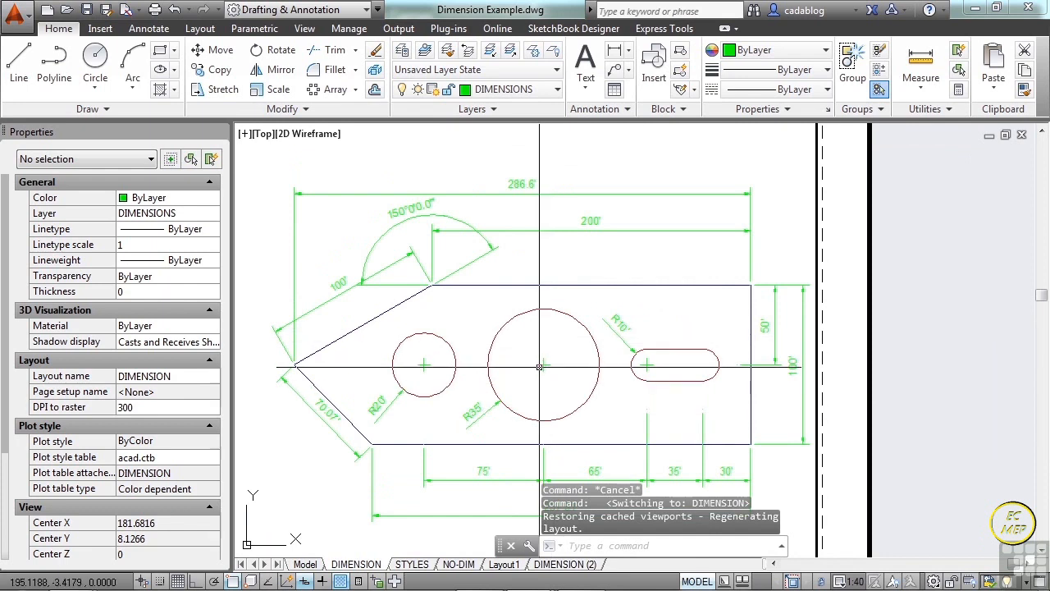
{"action": "left_click", "coordinate": [556, 564]}
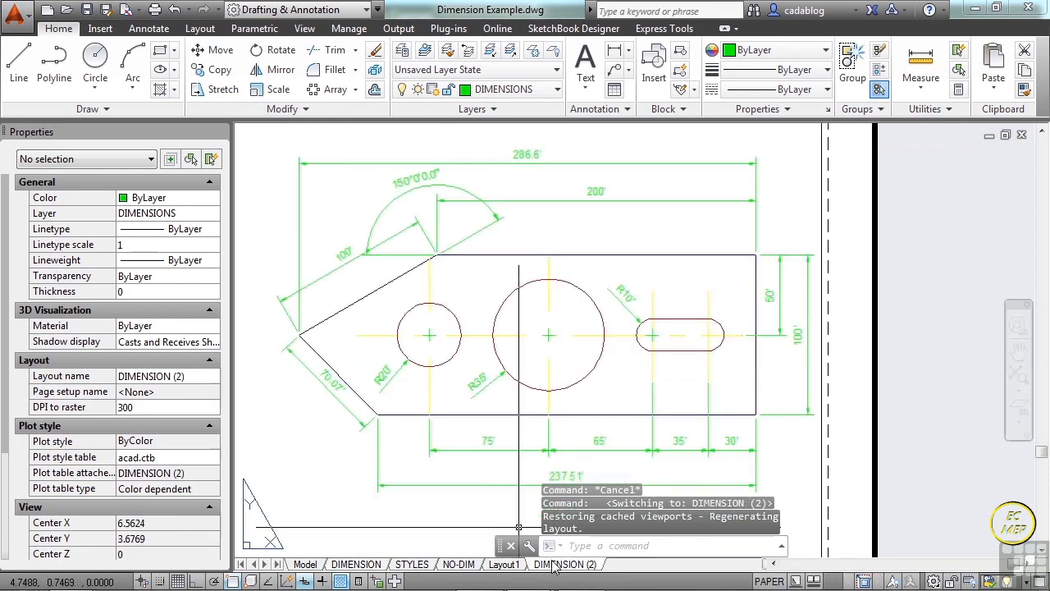
Freeze the HOLES and CENTER layers of the circles and center lines inside the DIMENSION (2) viewport.
{"action": "double_click", "coordinate": [605, 392]}
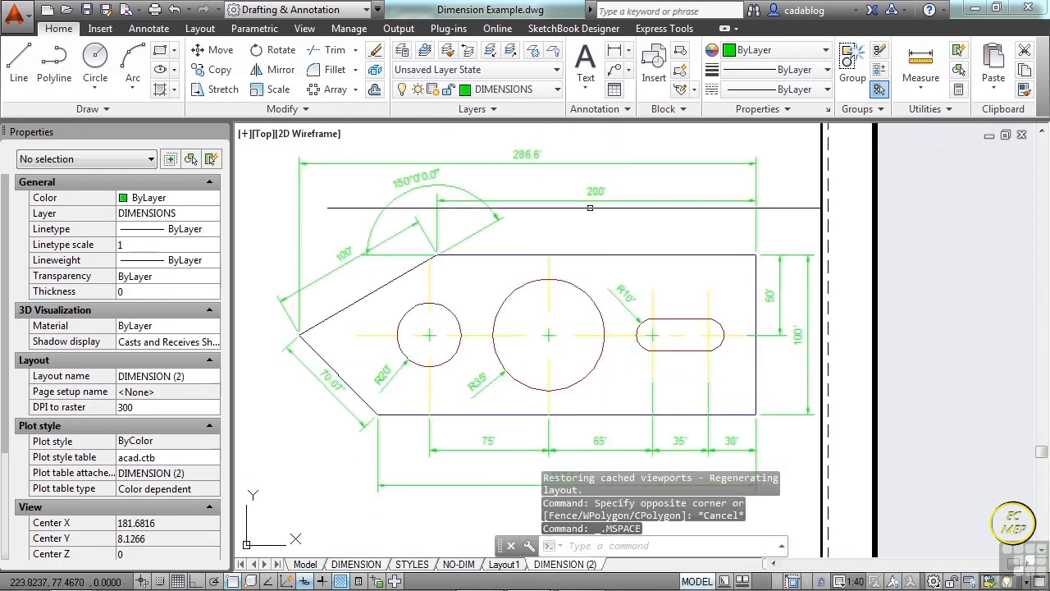
{"action": "left_click", "coordinate": [536, 56]}
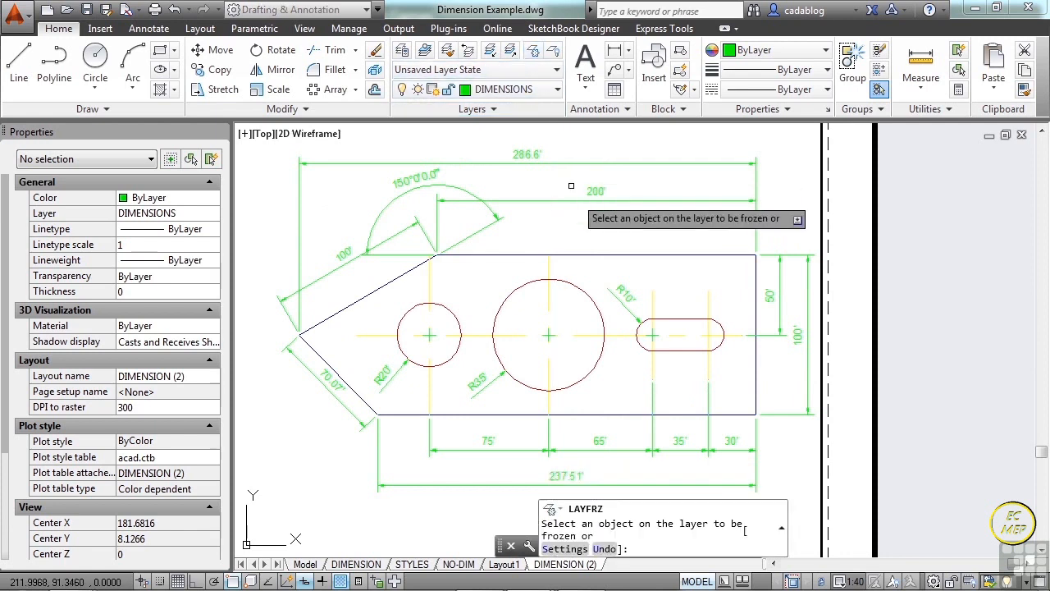
{"action": "left_click", "coordinate": [577, 283]}
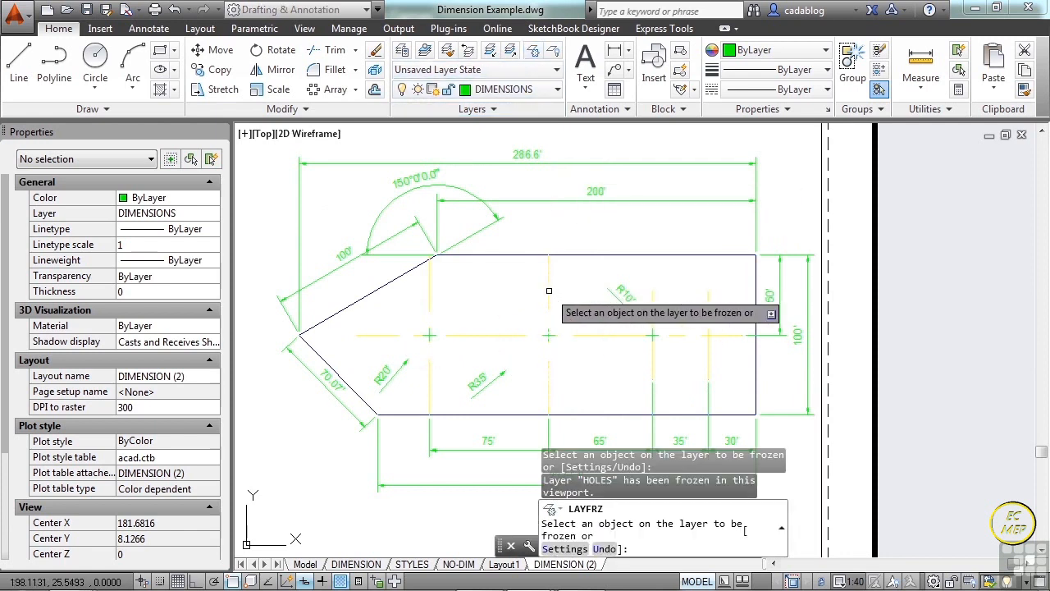
{"action": "left_click", "coordinate": [552, 290]}
{"action": "key", "text": "Return"}
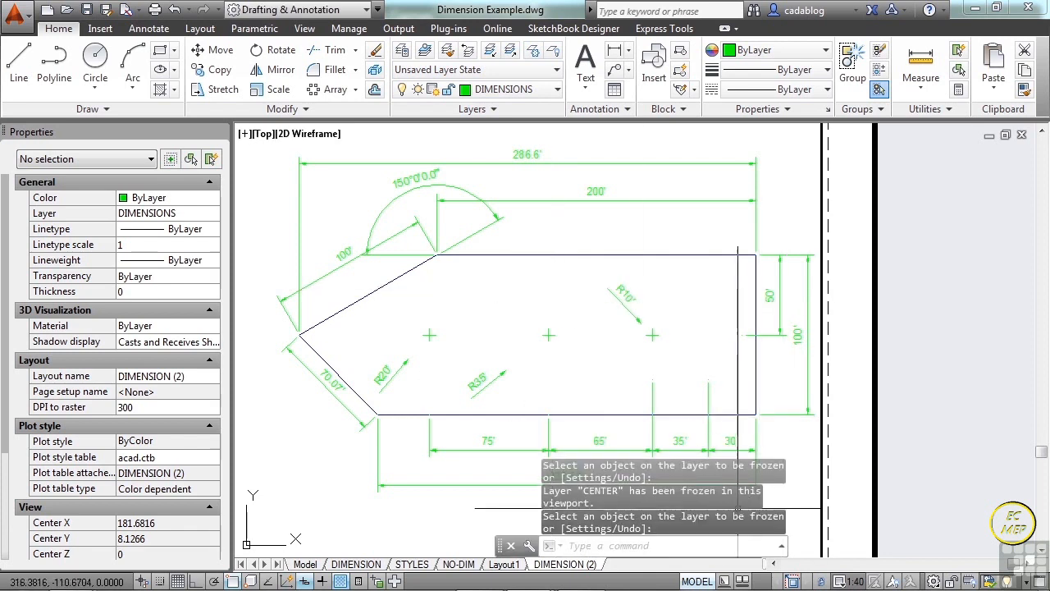
Return DIMENSION (2) to paper space and erase the R10', R20', R35', 65' and 35' dimensions with a crossing window.
{"action": "left_click", "coordinate": [697, 581]}
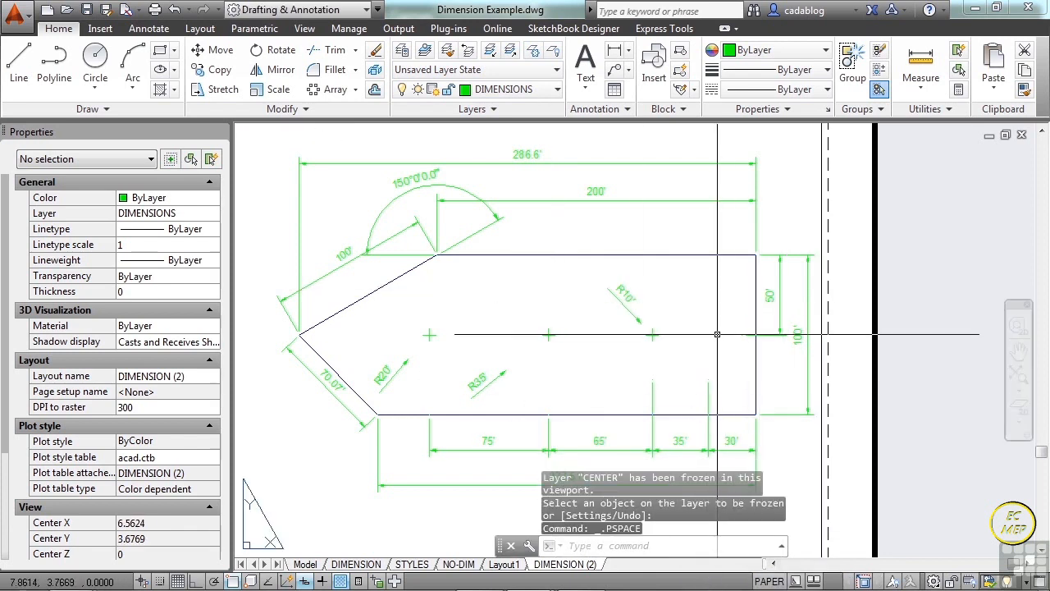
{"action": "type", "text": "e"}
{"action": "key", "text": "Return"}
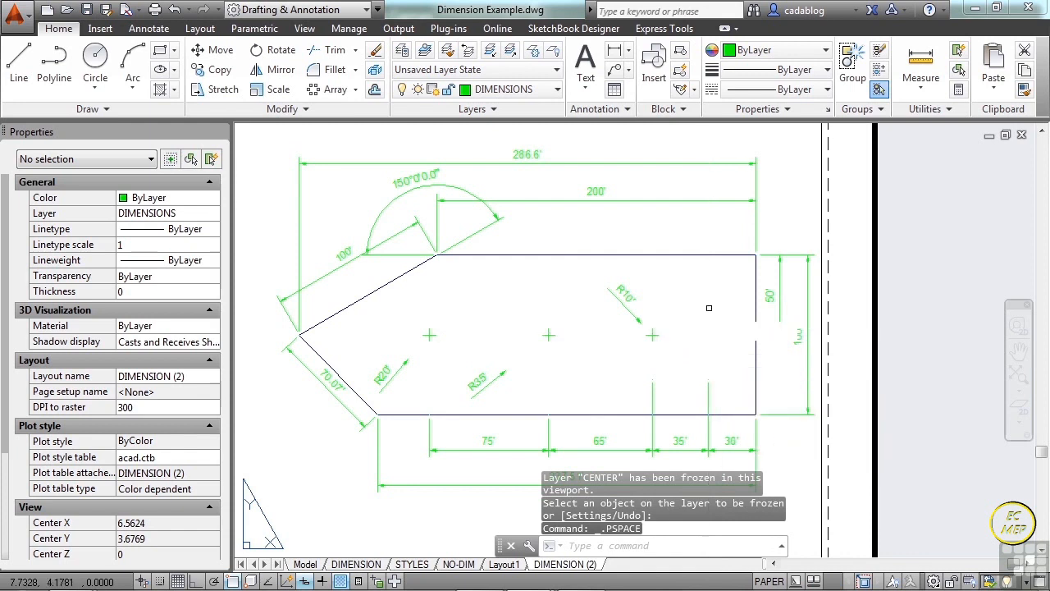
{"action": "left_click", "coordinate": [706, 280]}
{"action": "left_click", "coordinate": [428, 384]}
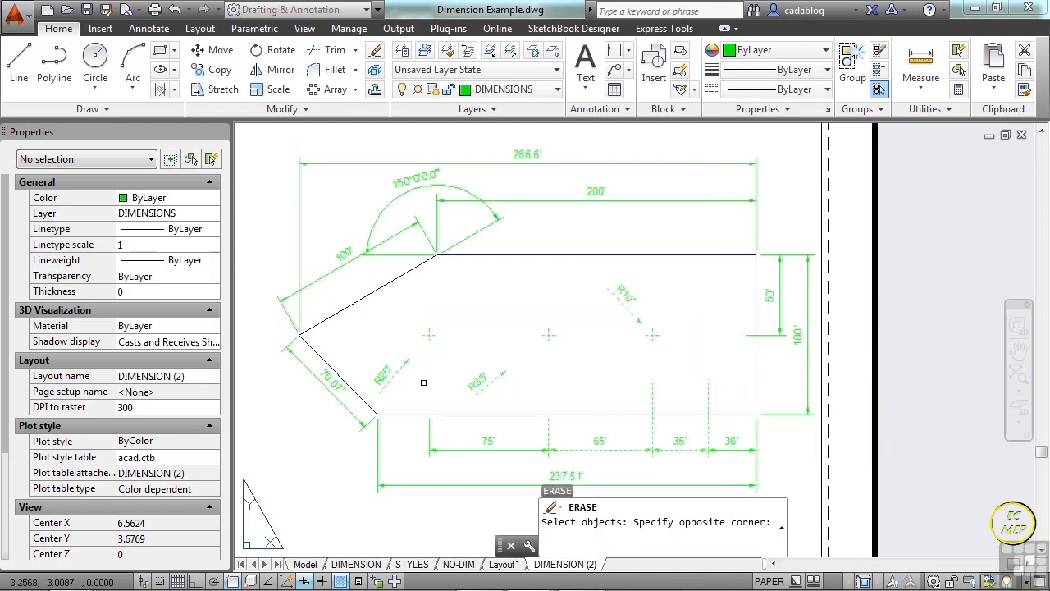
{"action": "key", "text": "Return"}
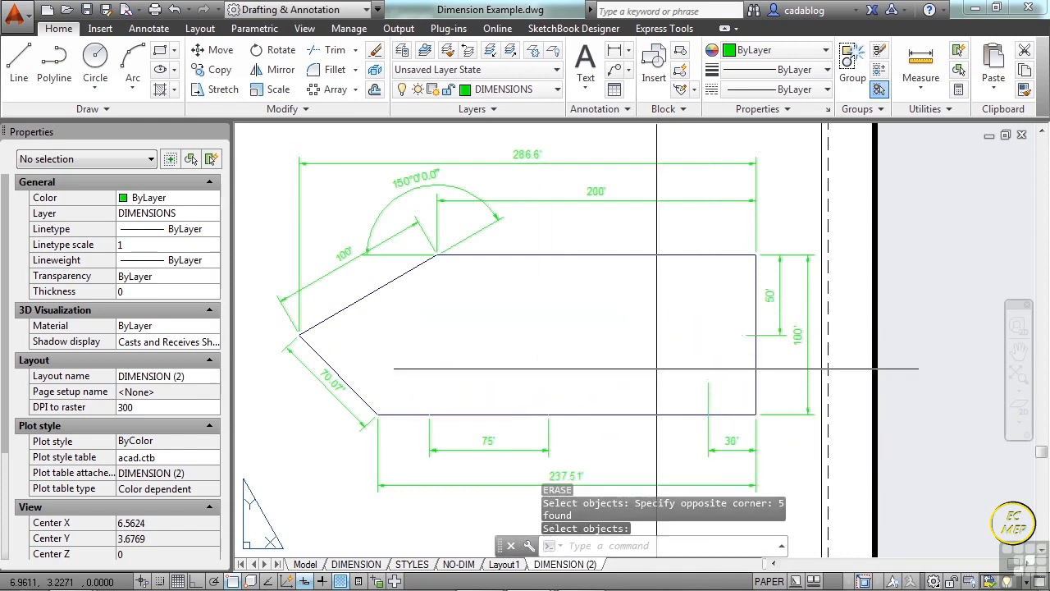
Erase the remaining 50', 30' and 75' hole-location dimensions from the DIMENSION (2) layout.
{"action": "key", "text": "Return"}
{"action": "left_click", "coordinate": [780, 329]}
{"action": "left_click", "coordinate": [745, 449]}
{"action": "left_click", "coordinate": [533, 431]}
{"action": "key", "text": "Return"}
{"action": "scroll", "coordinate": [512, 330], "scroll_direction": "down", "scroll_amount": 2}
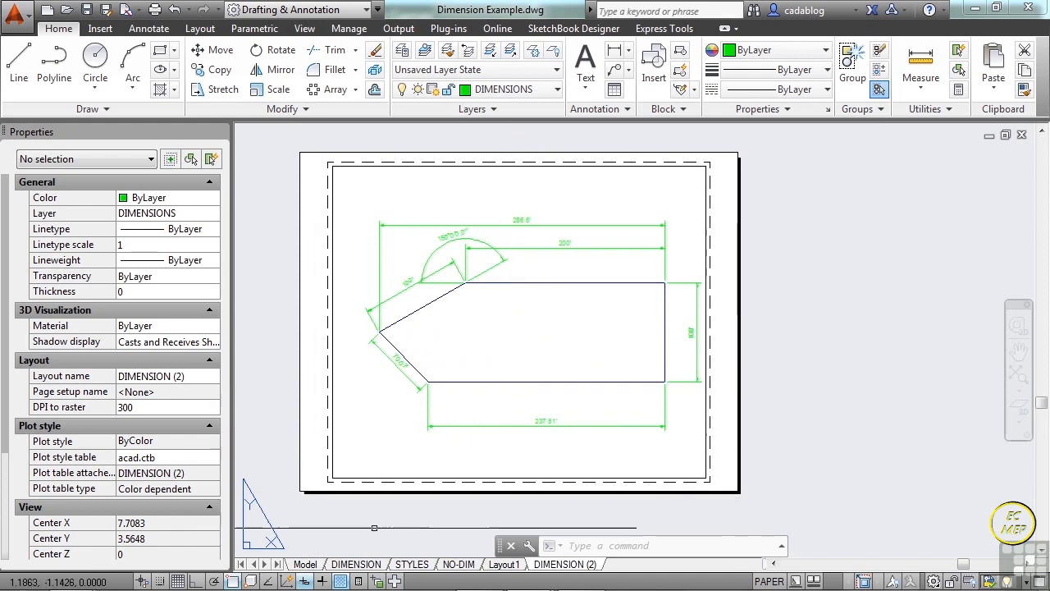
Compare the full DIMENSION layout, returned to paper space, with the edited DIMENSION (2) layout.
{"action": "left_click", "coordinate": [358, 564]}
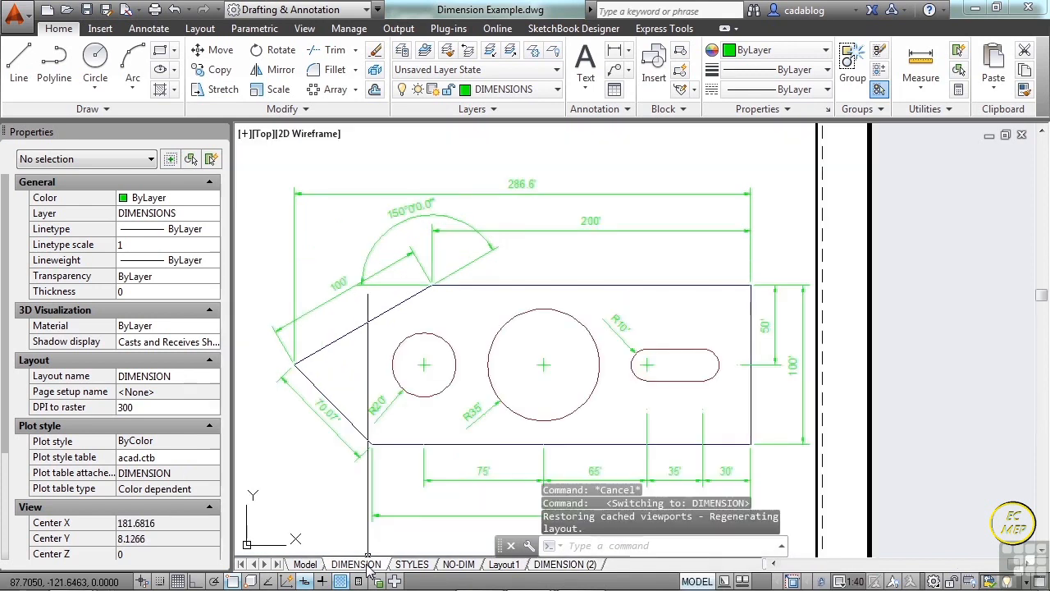
{"action": "scroll", "coordinate": [431, 361], "scroll_direction": "down", "scroll_amount": 3}
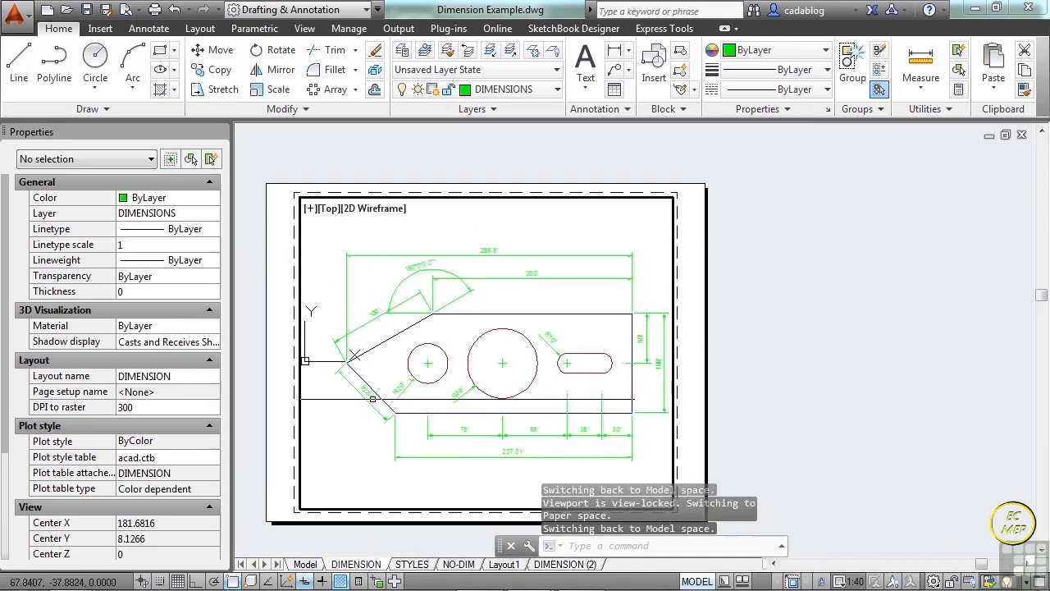
{"action": "scroll", "coordinate": [550, 328], "scroll_direction": "down", "scroll_amount": 1}
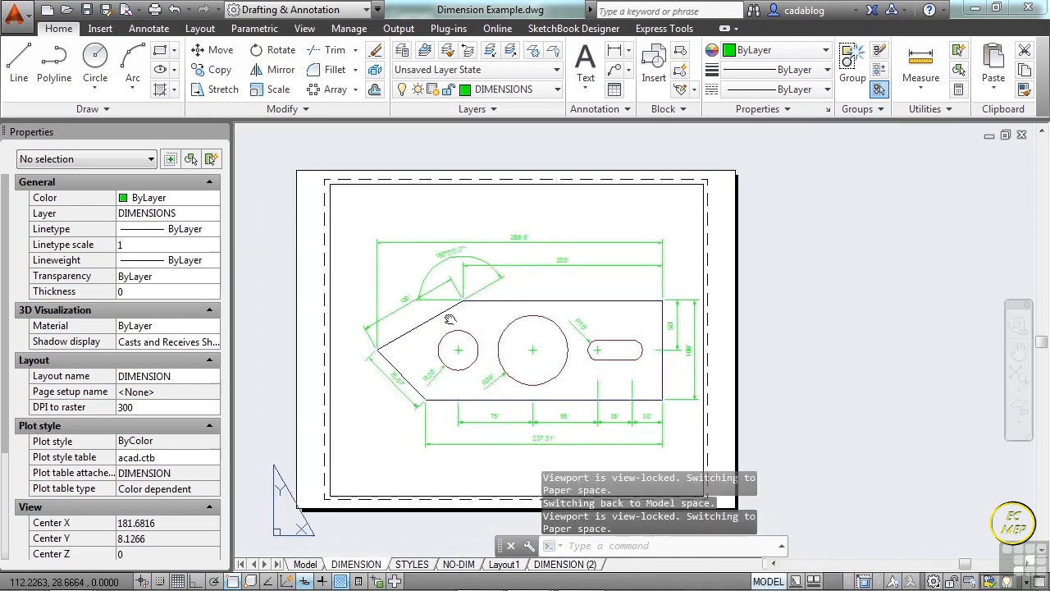
{"action": "double_click", "coordinate": [821, 359]}
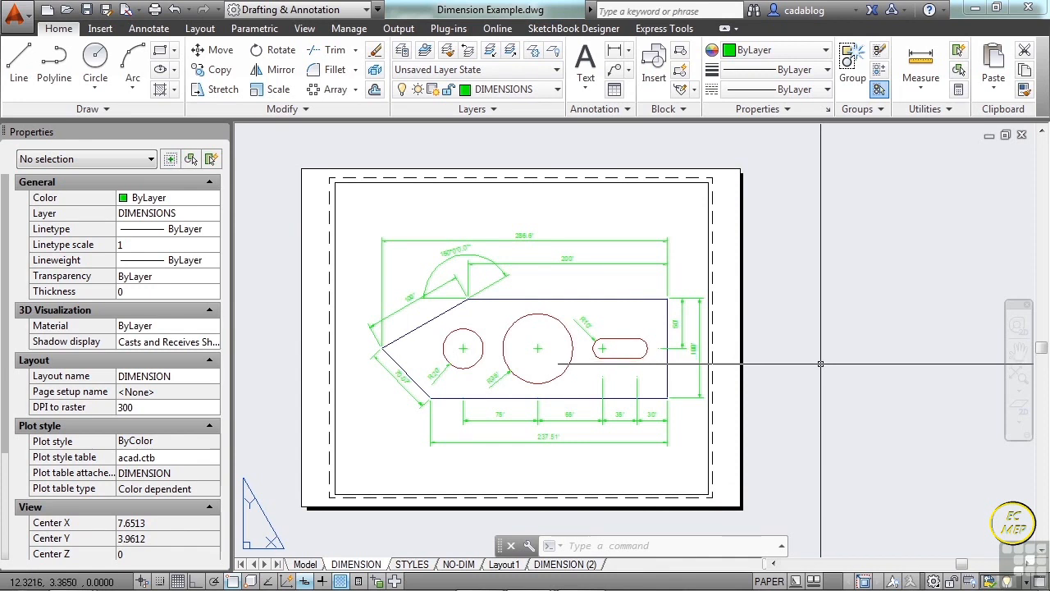
{"action": "left_click", "coordinate": [571, 566]}
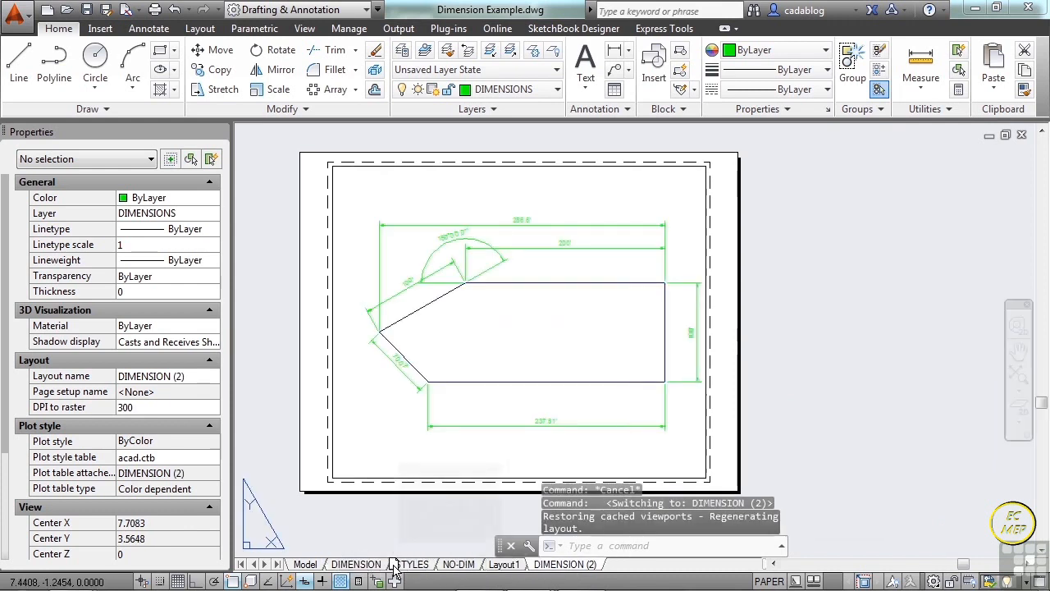
Move the DIMENSION (2) layout directly after DIMENSION, check both layouts and return to the Model tab.
{"action": "left_click_drag", "start_coordinate": [394, 570], "coordinate": [395, 572]}
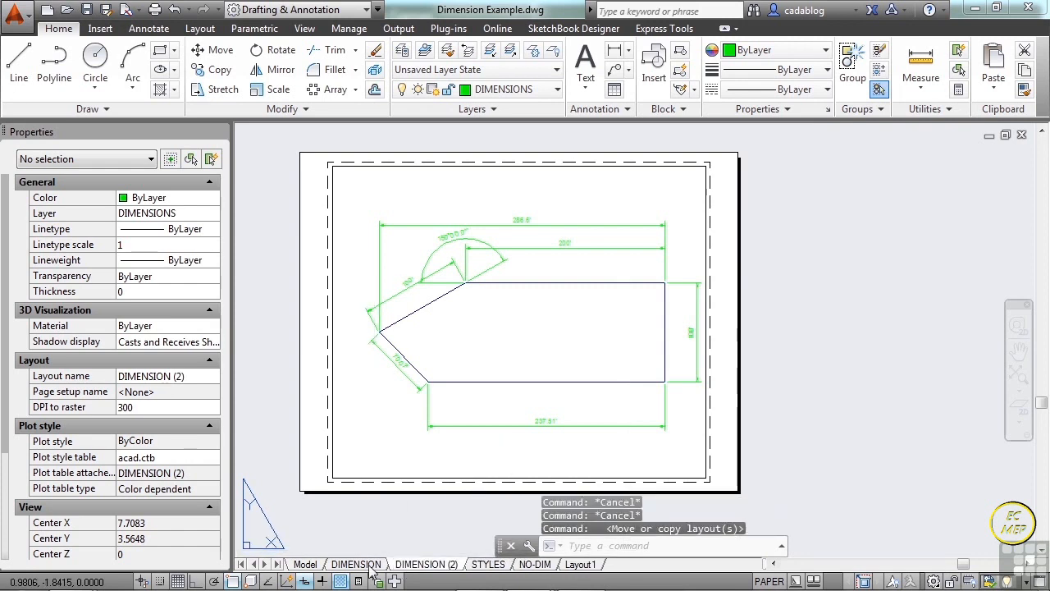
{"action": "left_click", "coordinate": [373, 570]}
{"action": "left_click", "coordinate": [414, 570]}
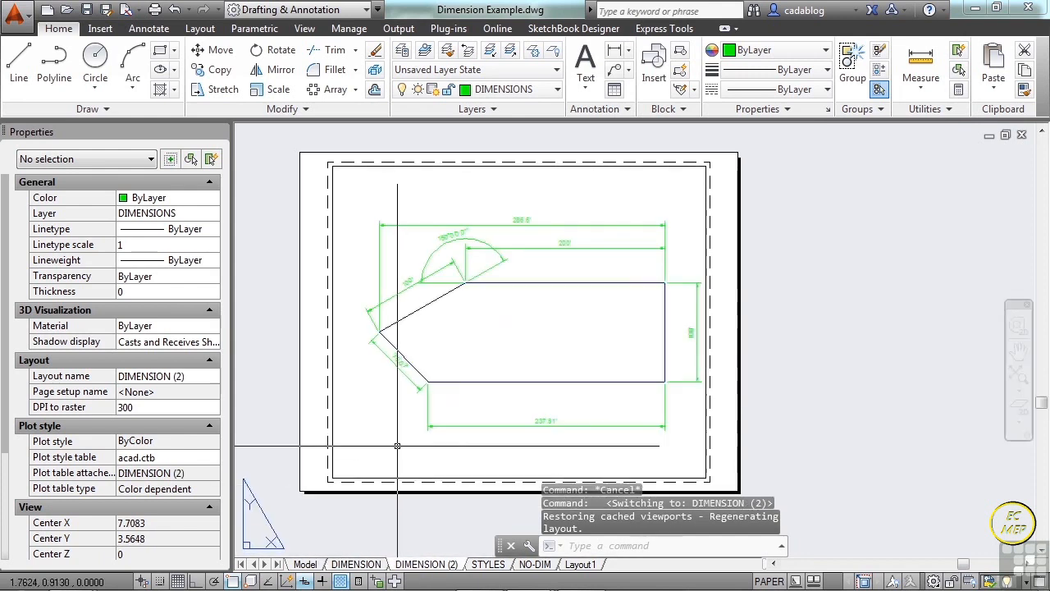
{"action": "left_click", "coordinate": [316, 565]}
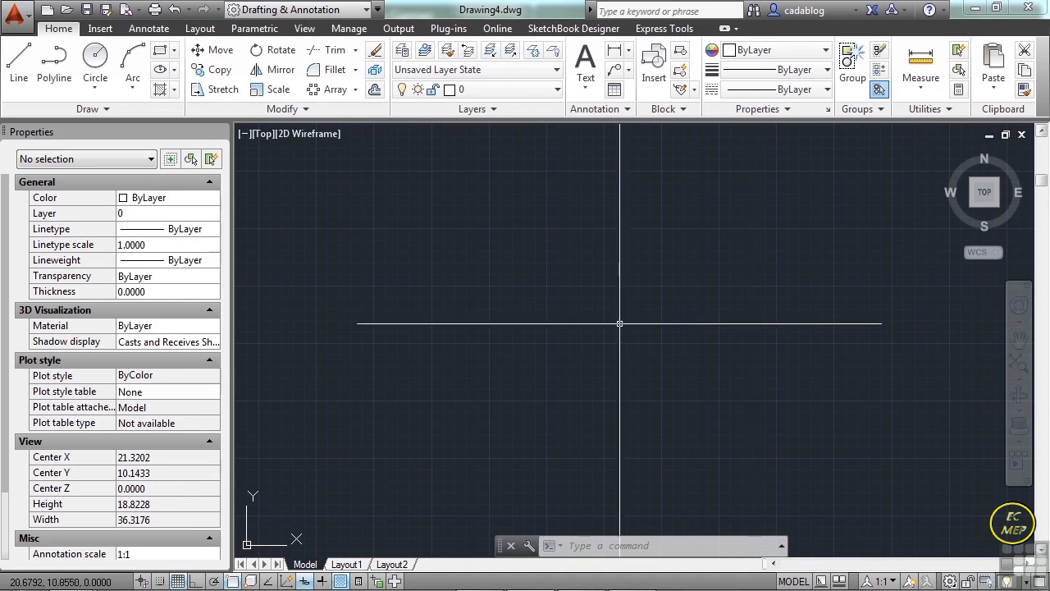
Open the drawing Ice Rink Example.dwg from folder 12.
{"action": "type", "text": "n"}
{"action": "key", "text": "Return"}
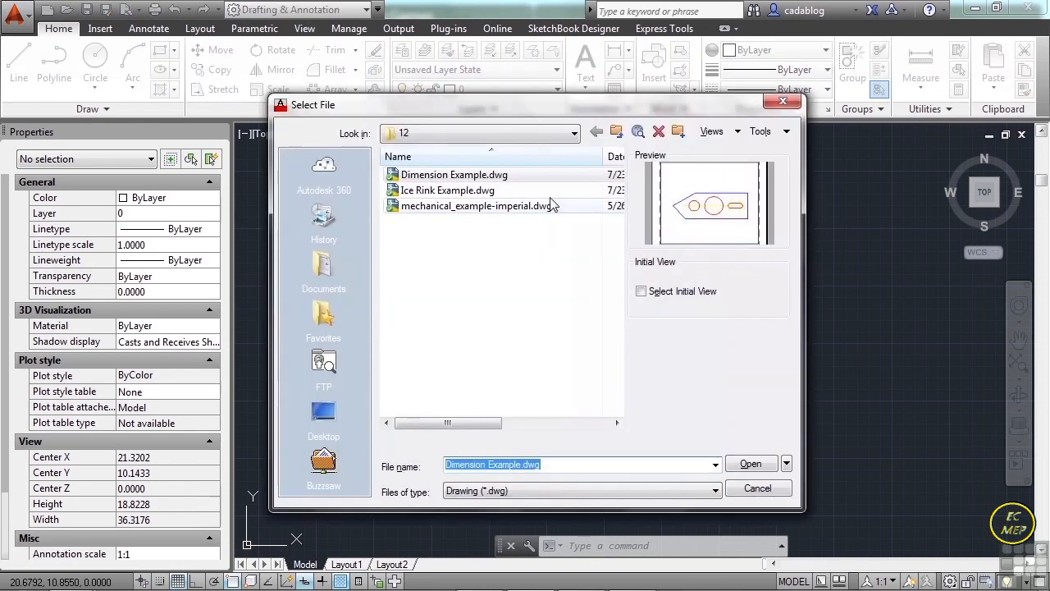
{"action": "left_click", "coordinate": [468, 191]}
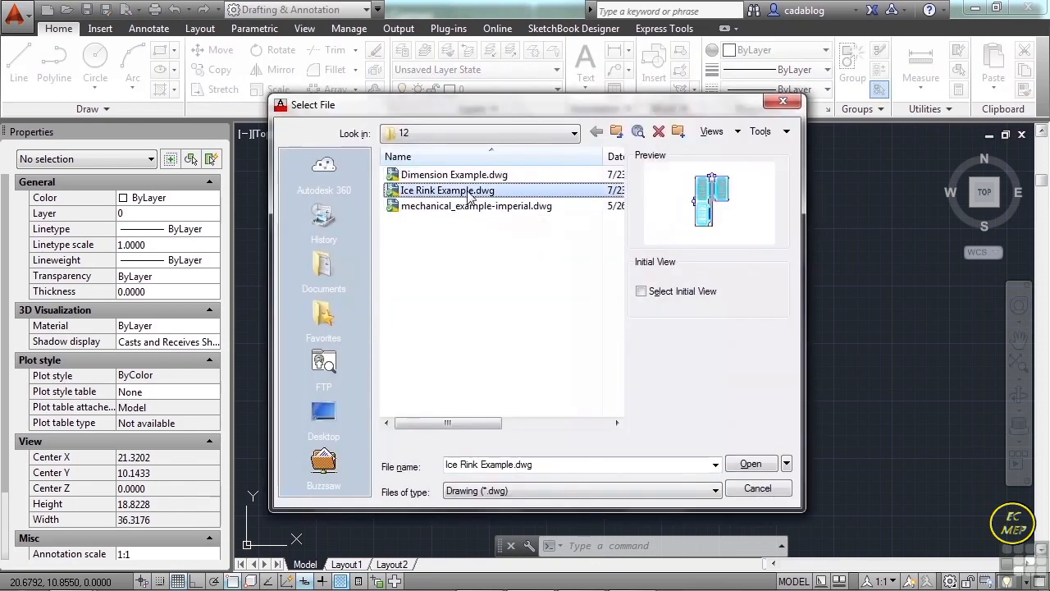
{"action": "left_click", "coordinate": [748, 463]}
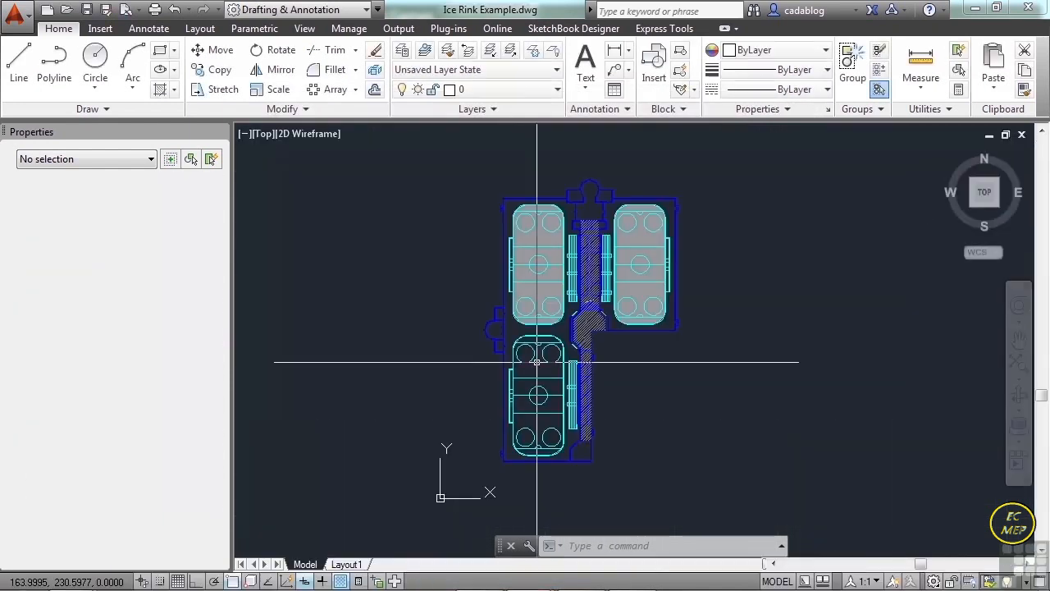
Add a new layout to the ice rink drawing after Layout1.
{"action": "right_click", "coordinate": [357, 566]}
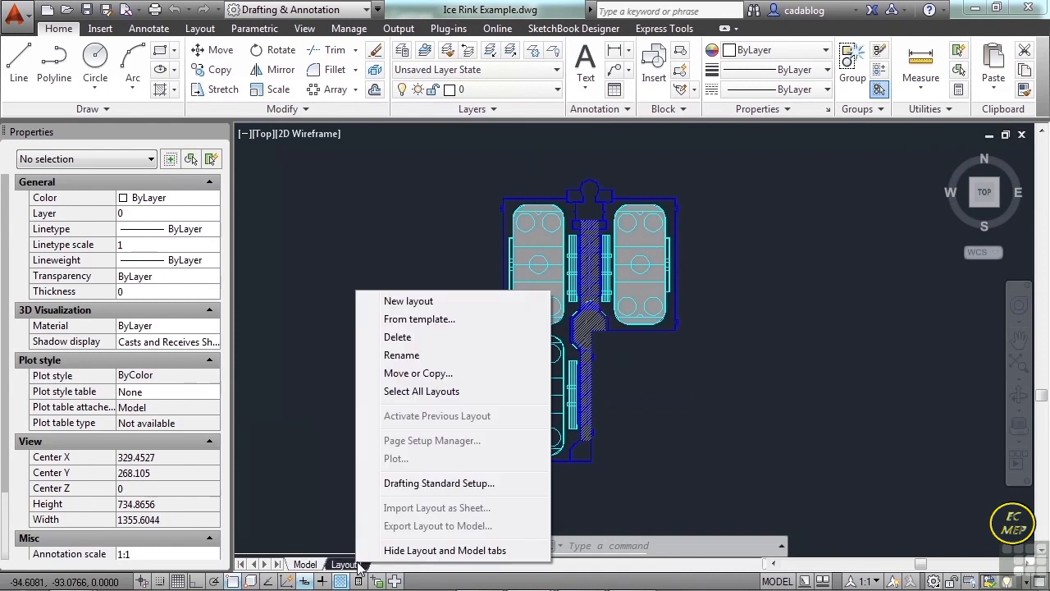
{"action": "left_click", "coordinate": [417, 301]}
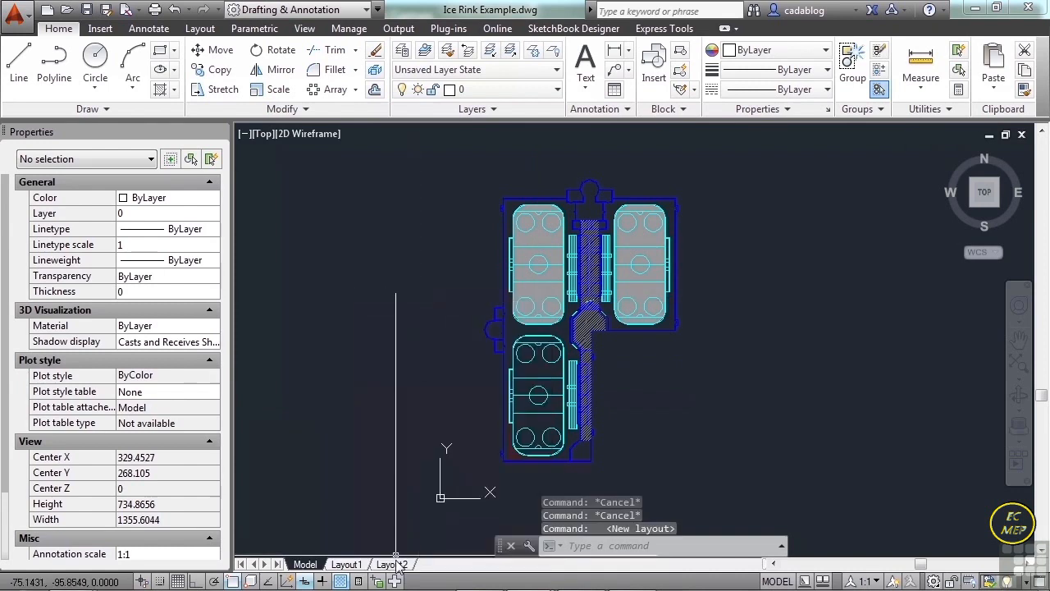
Open the new Layout2 and rename it RINKS.
{"action": "left_click", "coordinate": [393, 564]}
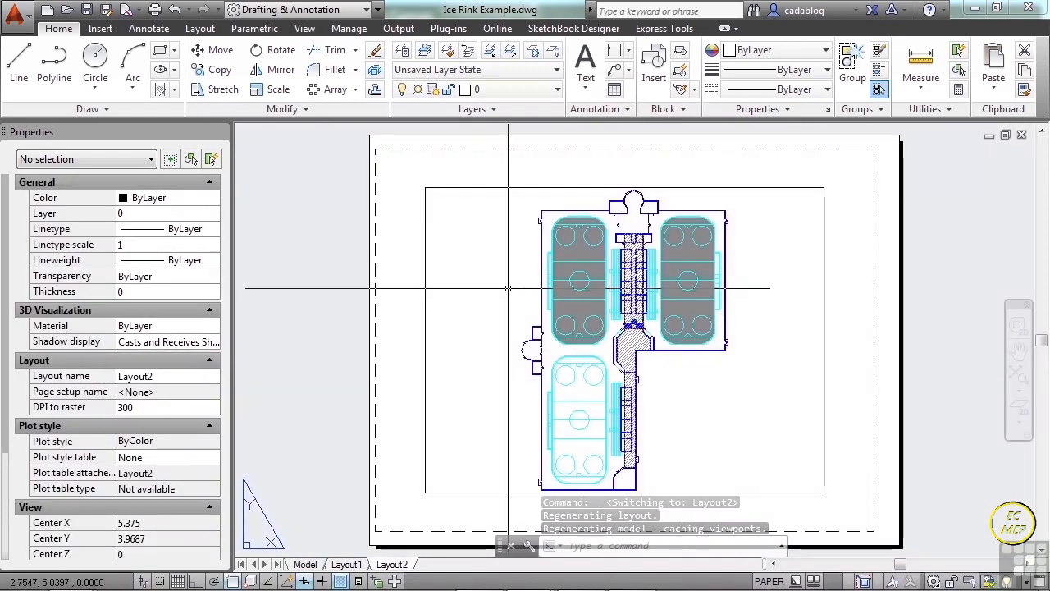
{"action": "right_click", "coordinate": [399, 565]}
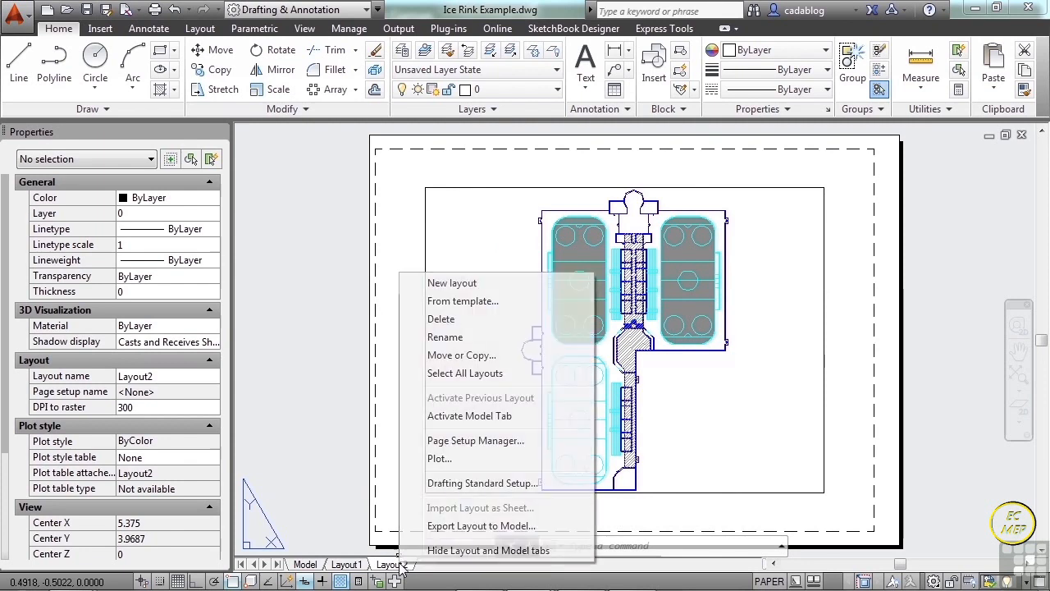
{"action": "left_click", "coordinate": [450, 342]}
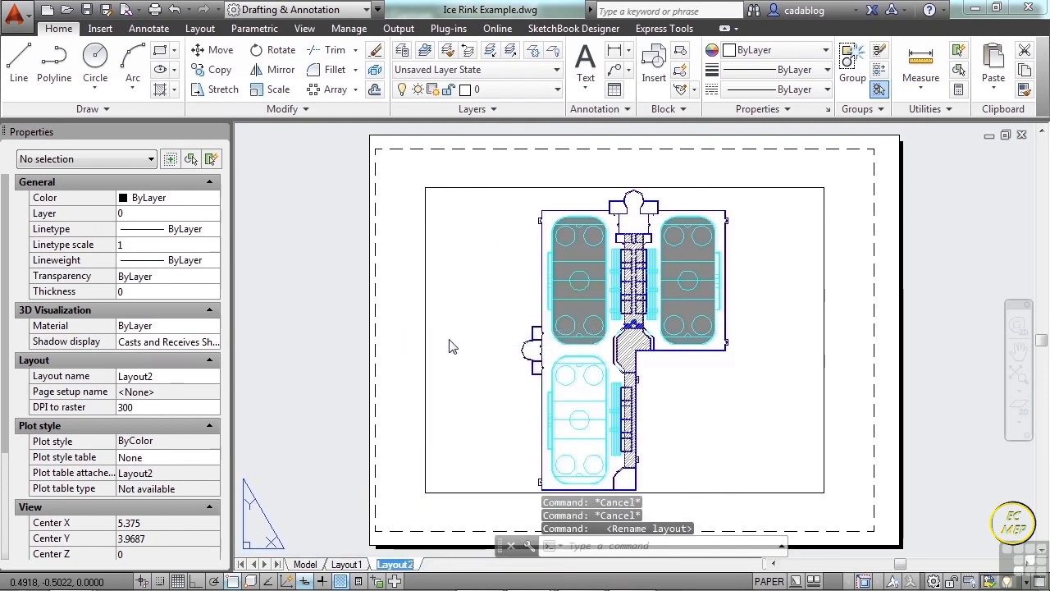
{"action": "type", "text": "RINK"}
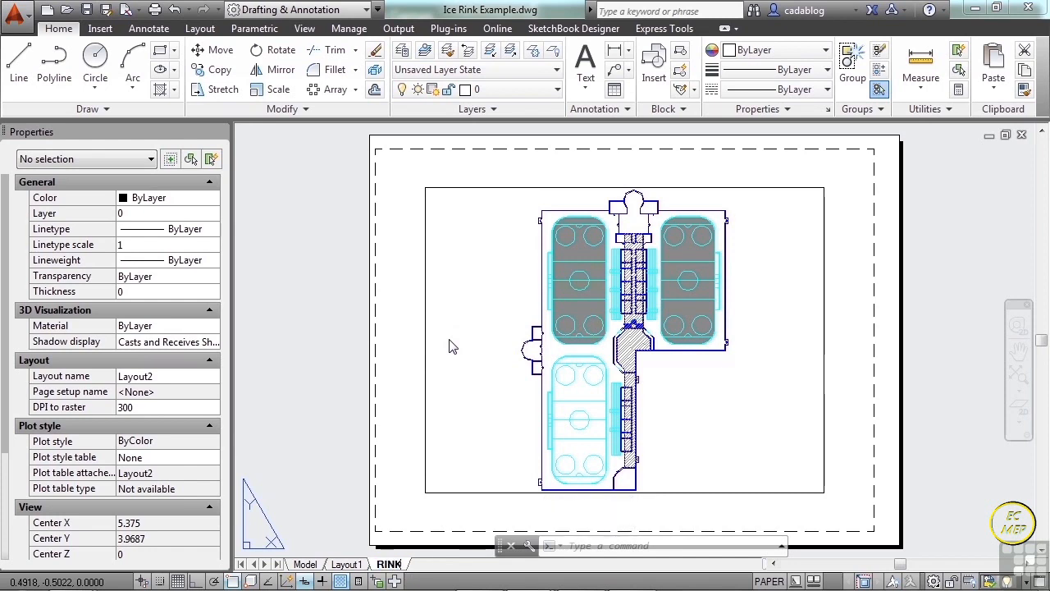
{"action": "type", "text": "S"}
{"action": "key", "text": "Return"}
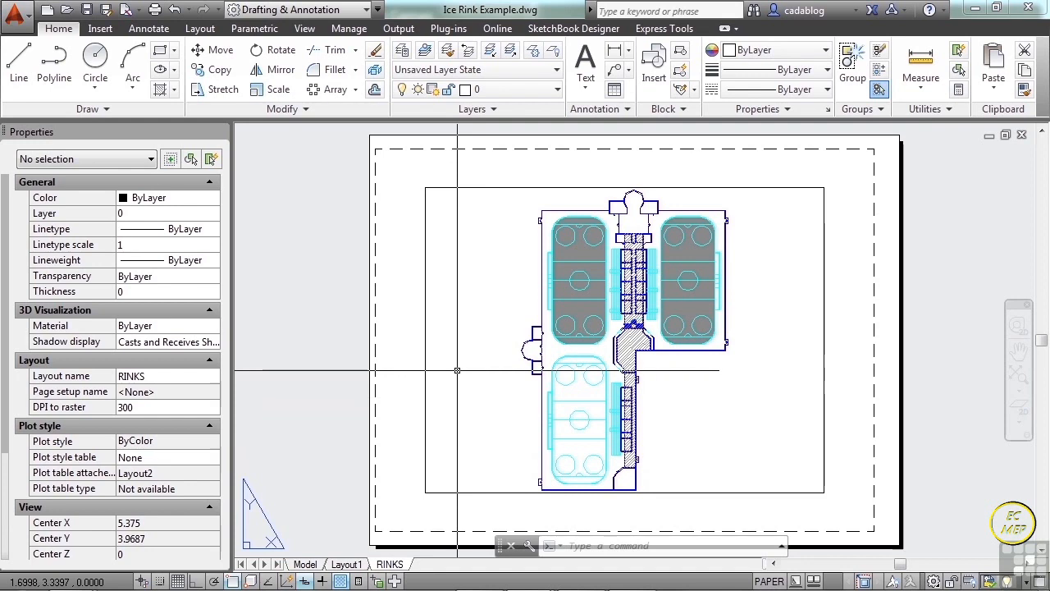
Move the viewport on the RINKS layout down and left, toward the lower-left corner of the printable area.
{"action": "type", "text": "m"}
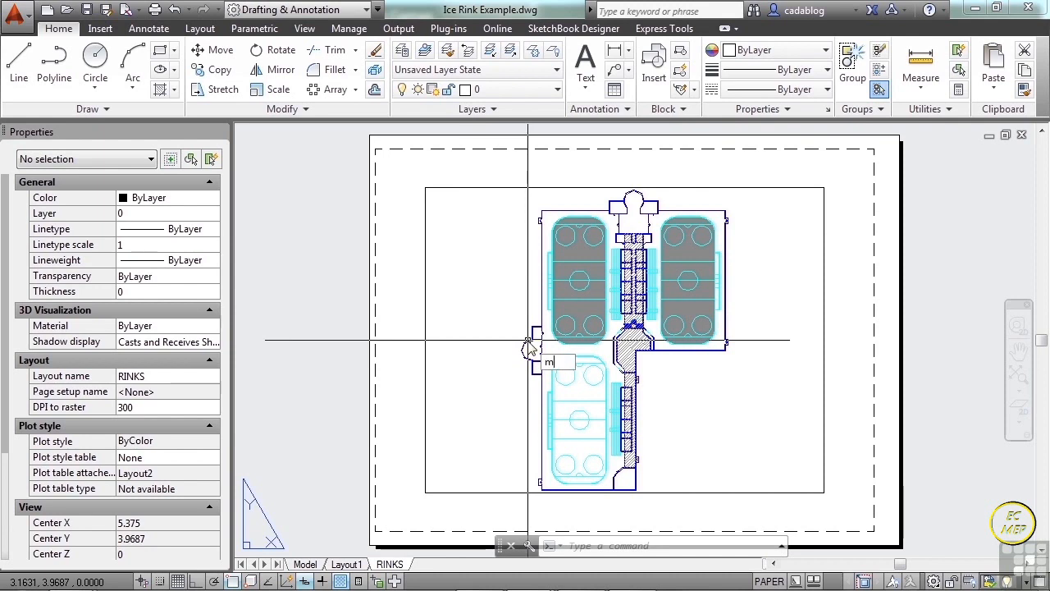
{"action": "key", "text": "Return"}
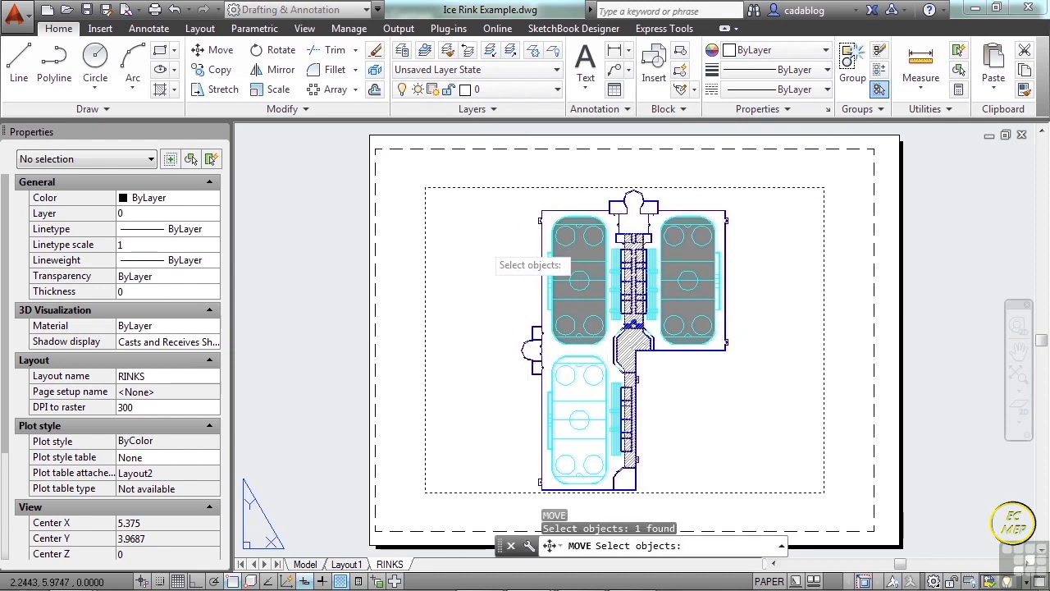
{"action": "left_click", "coordinate": [425, 246]}
{"action": "key", "text": "Return"}
{"action": "left_click", "coordinate": [508, 254]}
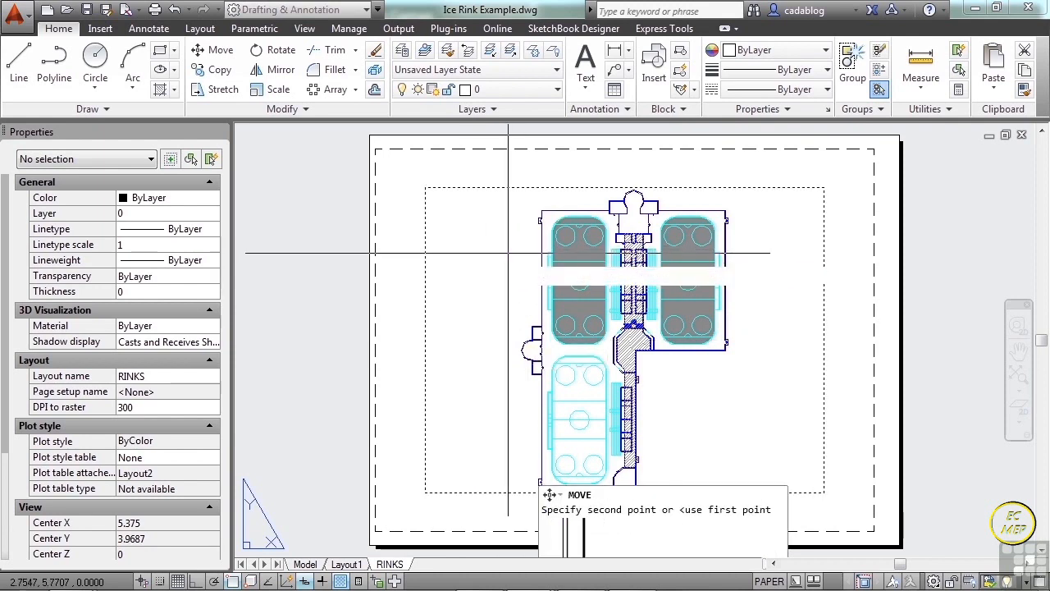
{"action": "left_click", "coordinate": [463, 278]}
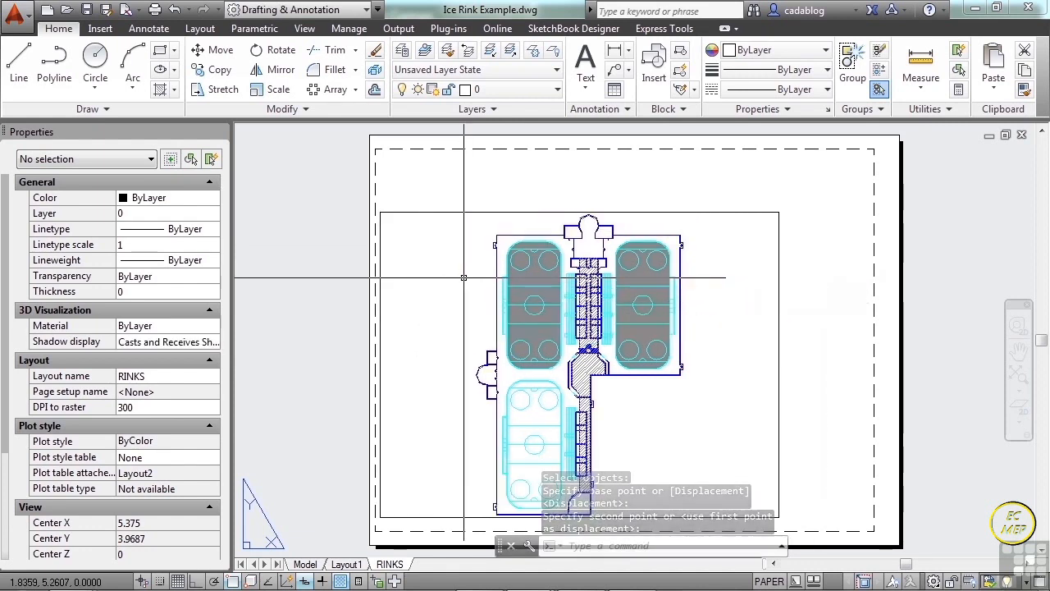
Stretch the viewport's upper-right corner so it covers the sheet's left half, about 4.92 wide and 7.48 high.
{"action": "left_click", "coordinate": [745, 211]}
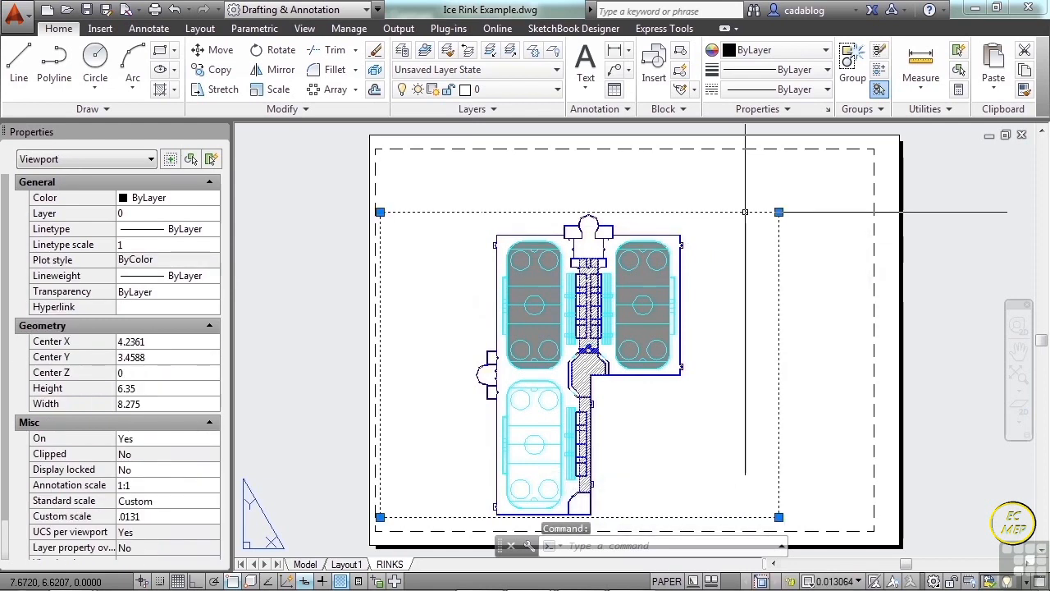
{"action": "left_click", "coordinate": [779, 212]}
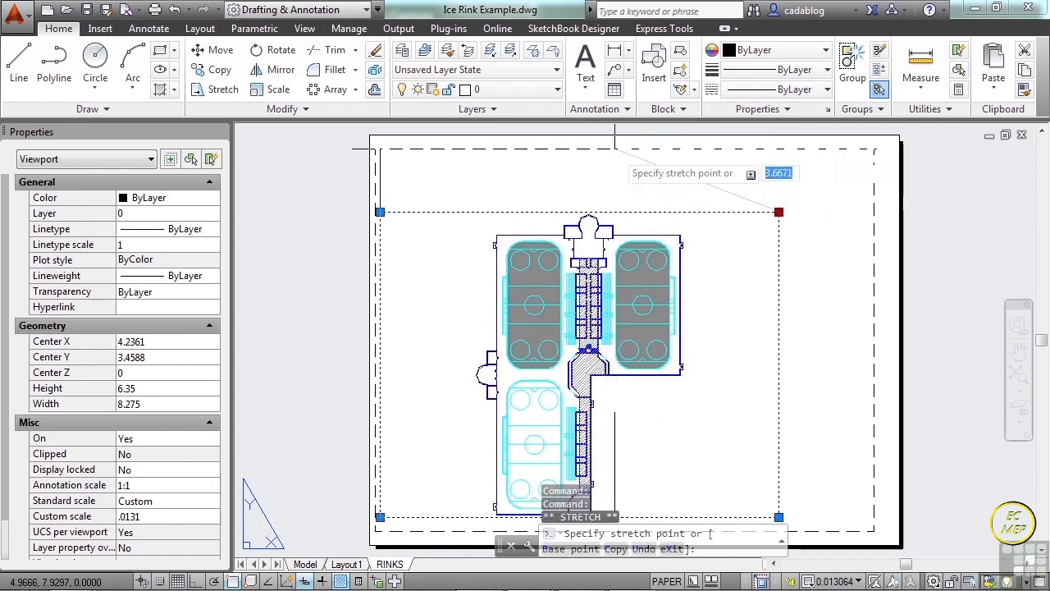
{"action": "left_click", "coordinate": [617, 157]}
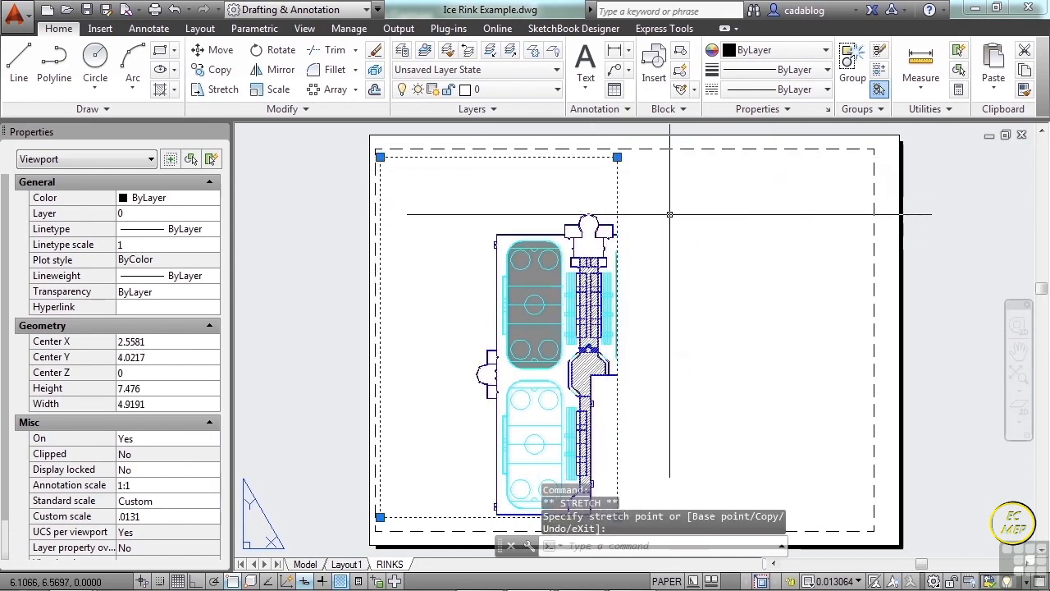
{"action": "key", "text": "Escape"}
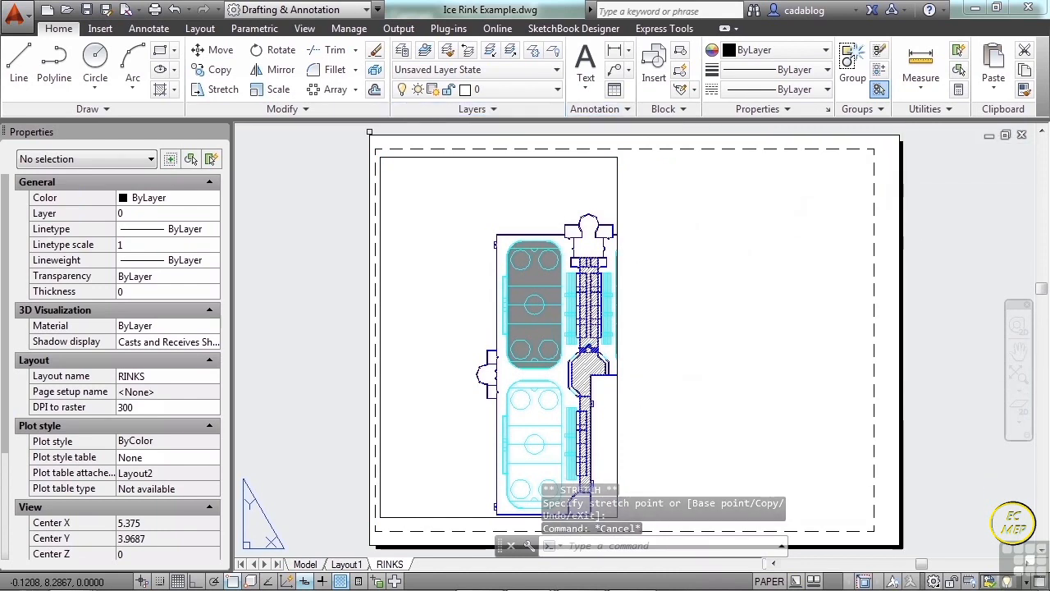
Stretch the viewport's lower-left corner down toward the printable margin, making it about 7.64 high and 4.91 wide.
{"action": "scroll", "coordinate": [433, 178], "scroll_direction": "down", "scroll_amount": 3}
{"action": "scroll", "coordinate": [460, 220], "scroll_direction": "up", "scroll_amount": 2}
{"action": "scroll", "coordinate": [460, 220], "scroll_direction": "down", "scroll_amount": 2}
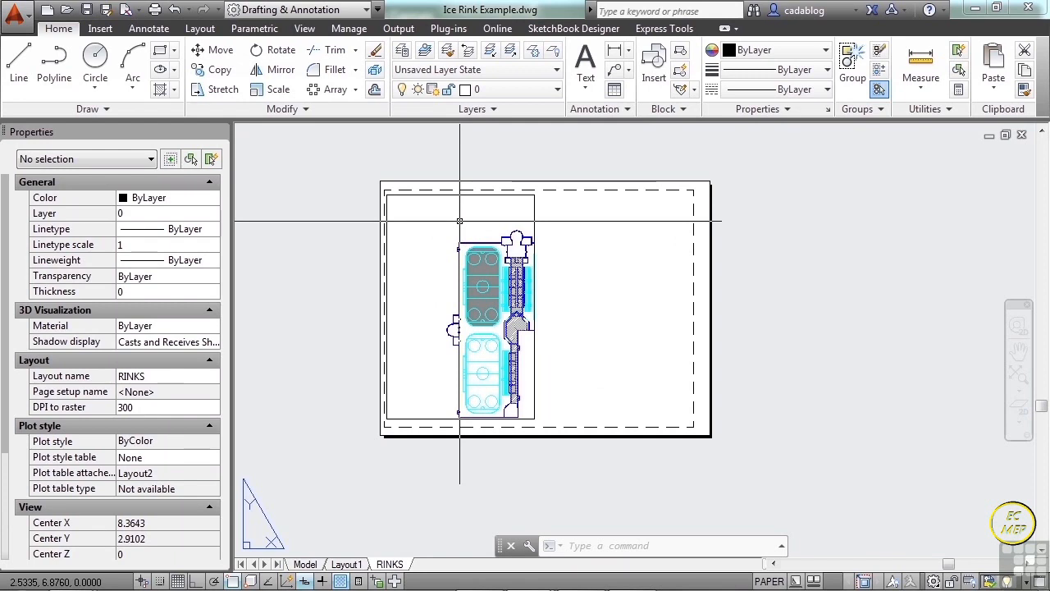
{"action": "scroll", "coordinate": [459, 220], "scroll_direction": "up", "scroll_amount": 2}
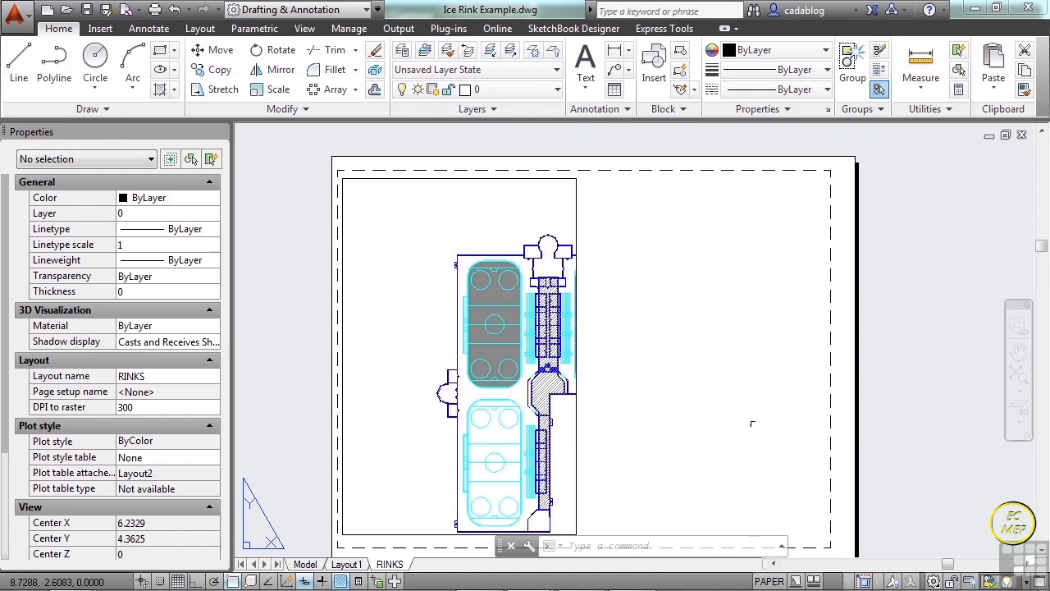
{"action": "middle_click_drag", "start_coordinate": [650, 375], "coordinate": [632, 352]}
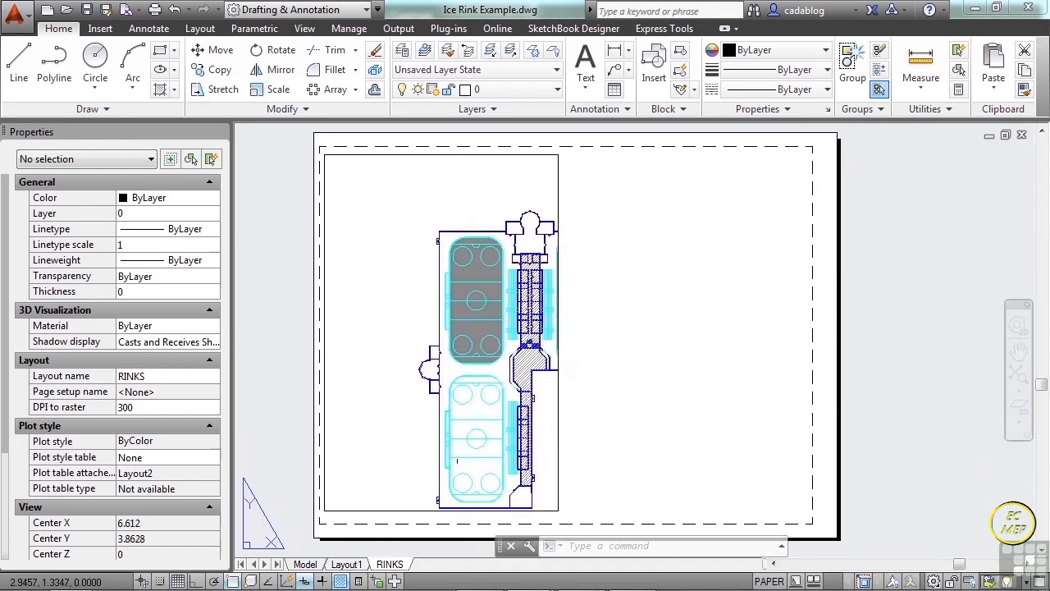
{"action": "left_click", "coordinate": [399, 510]}
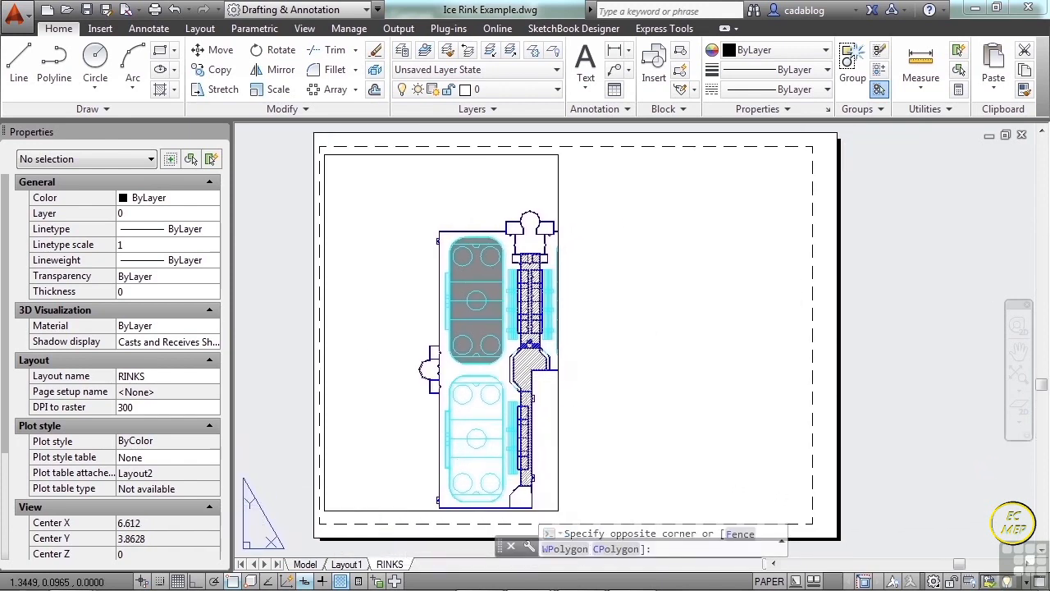
{"action": "left_click", "coordinate": [361, 531]}
{"action": "scroll", "coordinate": [361, 531], "scroll_direction": "up", "scroll_amount": 4}
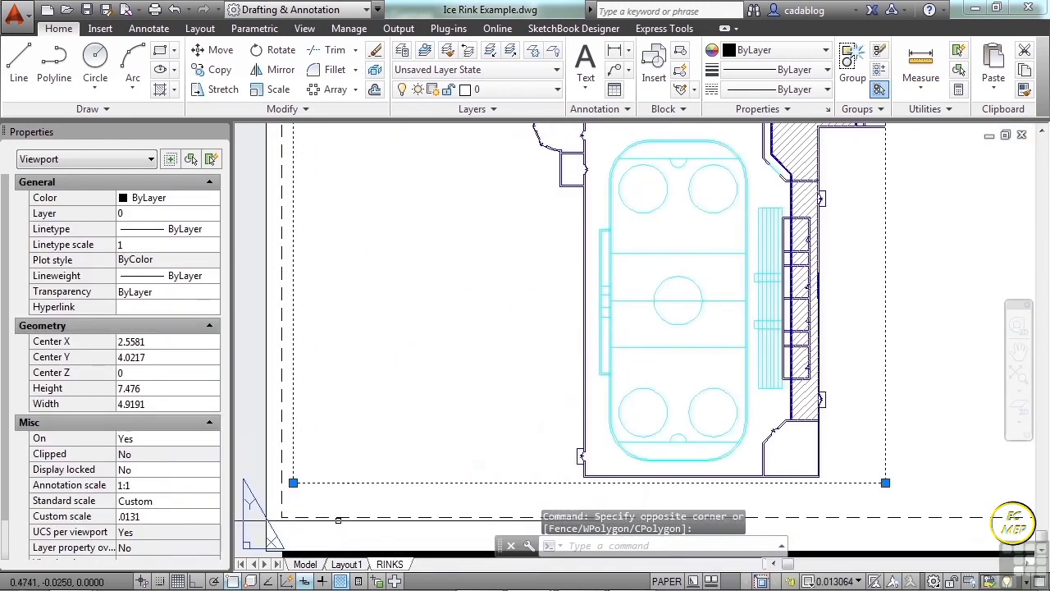
{"action": "left_click", "coordinate": [293, 483]}
{"action": "left_click", "coordinate": [294, 502]}
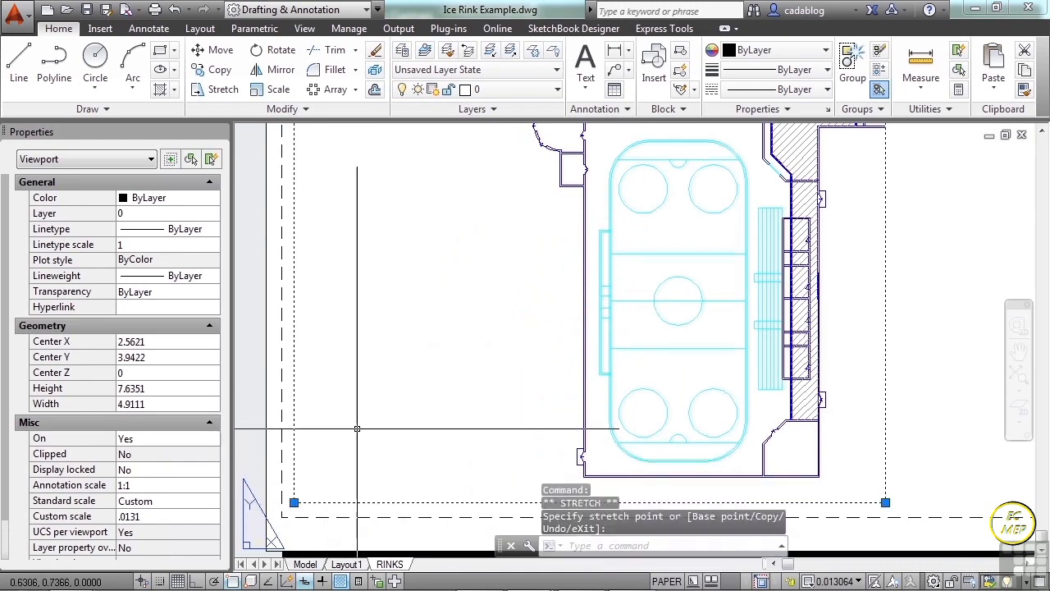
{"action": "key", "text": "Escape"}
Activate model space in the viewport, then rescale and pan the plan so all three rinks fit inside it.
{"action": "scroll", "coordinate": [380, 366], "scroll_direction": "down", "scroll_amount": 2}
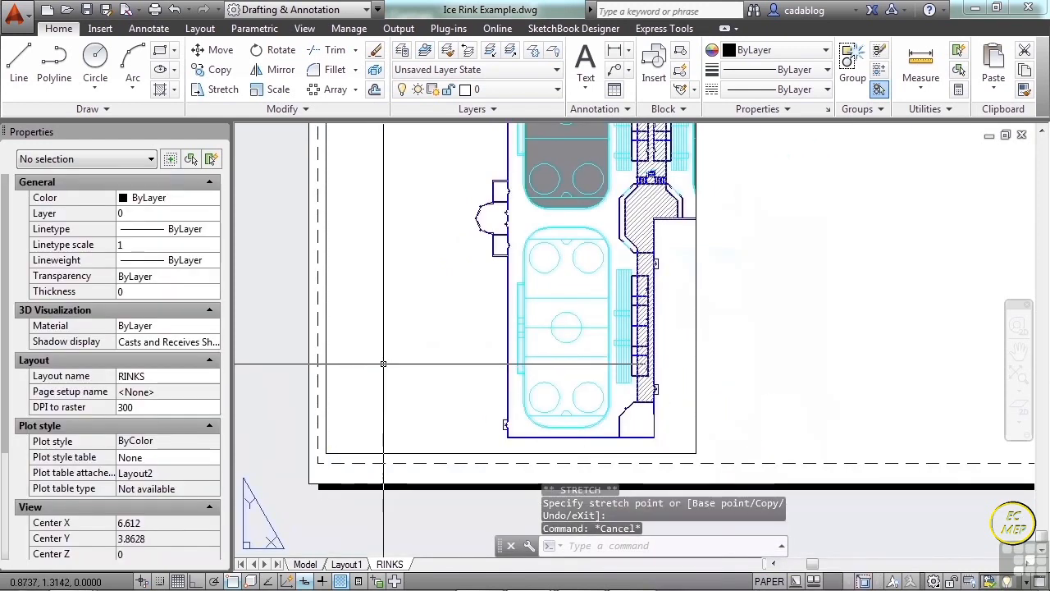
{"action": "scroll", "coordinate": [383, 364], "scroll_direction": "down", "scroll_amount": 4}
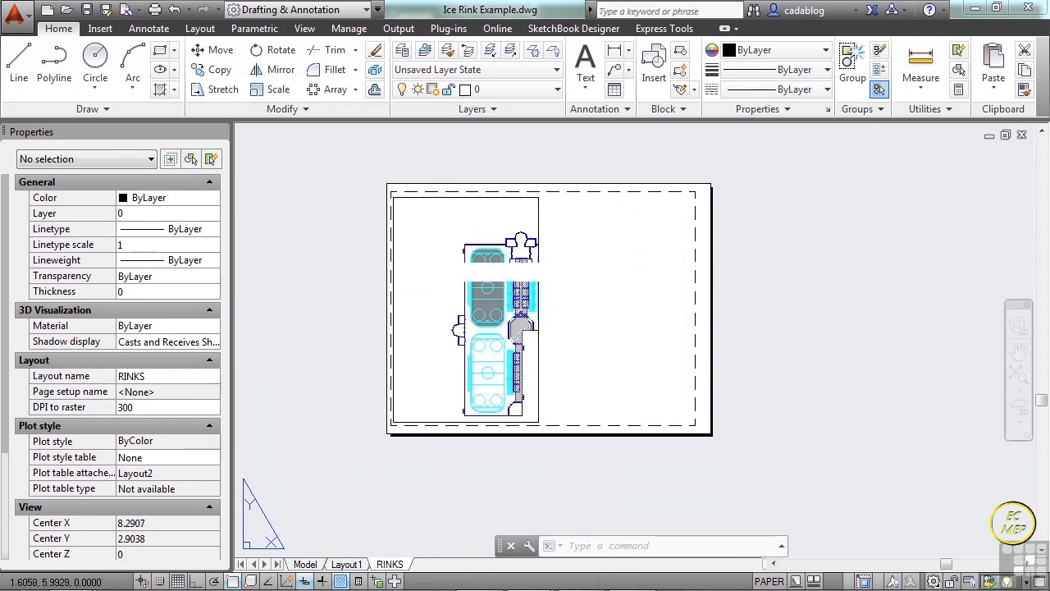
{"action": "double_click", "coordinate": [437, 249]}
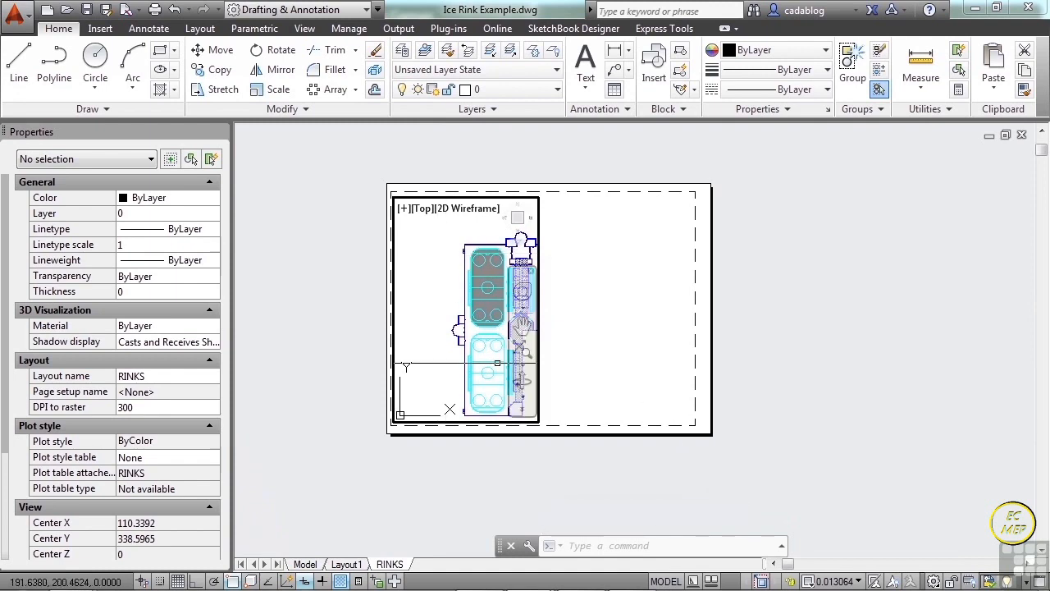
{"action": "scroll", "coordinate": [468, 308], "scroll_direction": "down", "scroll_amount": 4}
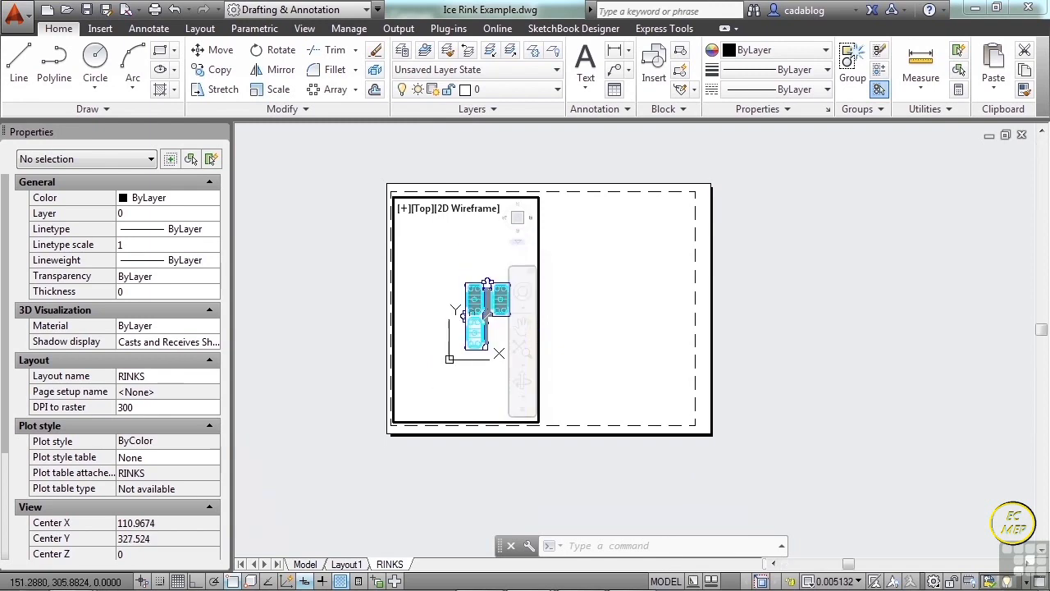
{"action": "scroll", "coordinate": [479, 315], "scroll_direction": "up", "scroll_amount": 5}
{"action": "scroll", "coordinate": [481, 316], "scroll_direction": "down", "scroll_amount": 5}
{"action": "scroll", "coordinate": [484, 317], "scroll_direction": "up", "scroll_amount": 2}
{"action": "scroll", "coordinate": [484, 318], "scroll_direction": "up", "scroll_amount": 2}
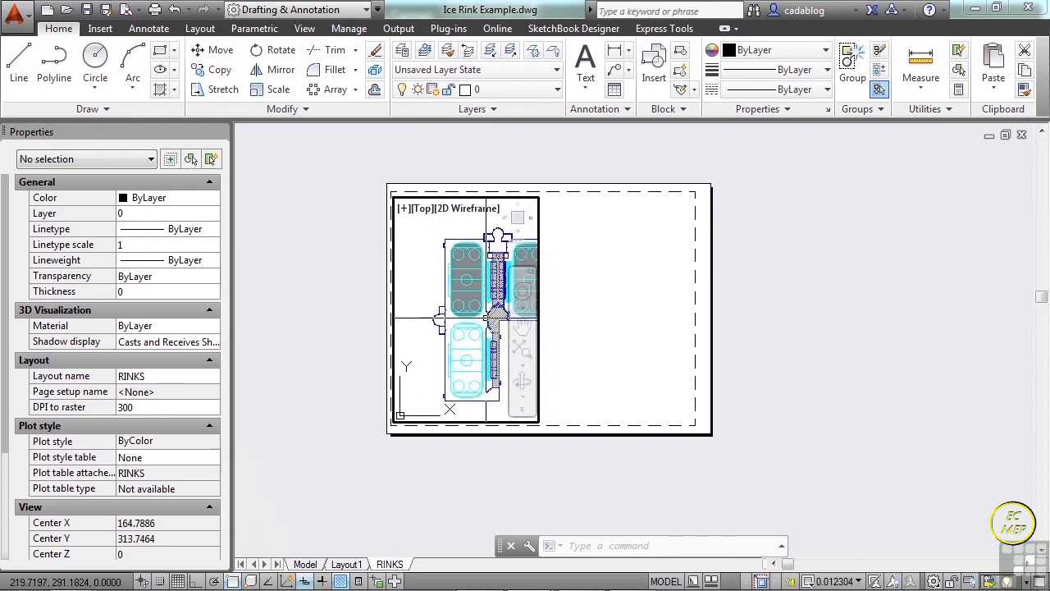
{"action": "middle_click_drag", "start_coordinate": [464, 316], "coordinate": [456, 310]}
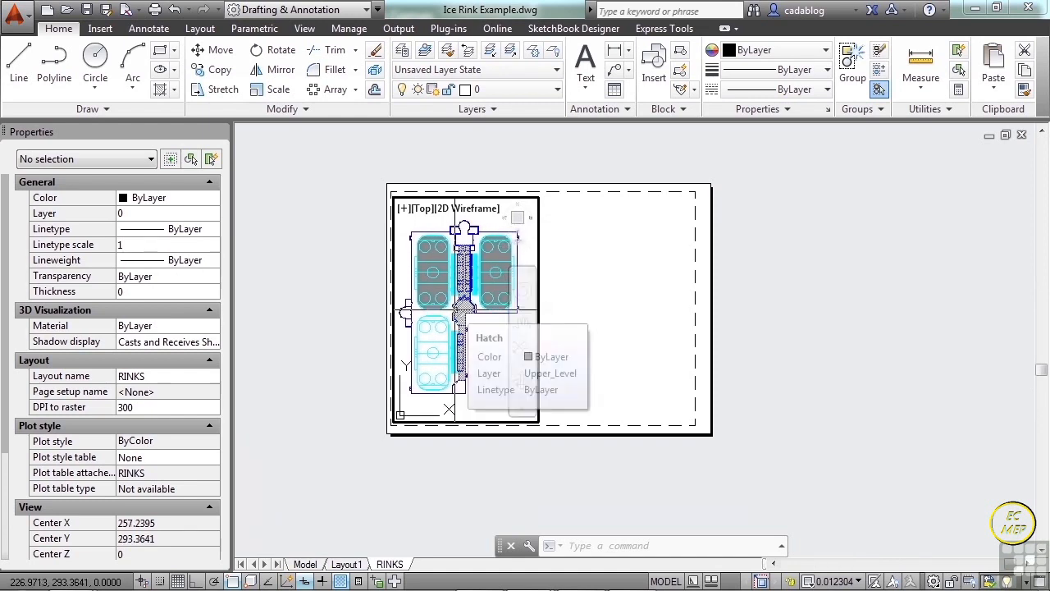
Zoom in on the hatched area between the rinks, then refit the plan to the viewport with Zoom Extents.
{"action": "scroll", "coordinate": [461, 301], "scroll_direction": "down", "scroll_amount": 5}
{"action": "scroll", "coordinate": [463, 301], "scroll_direction": "up", "scroll_amount": 10}
{"action": "scroll", "coordinate": [467, 302], "scroll_direction": "up", "scroll_amount": 3}
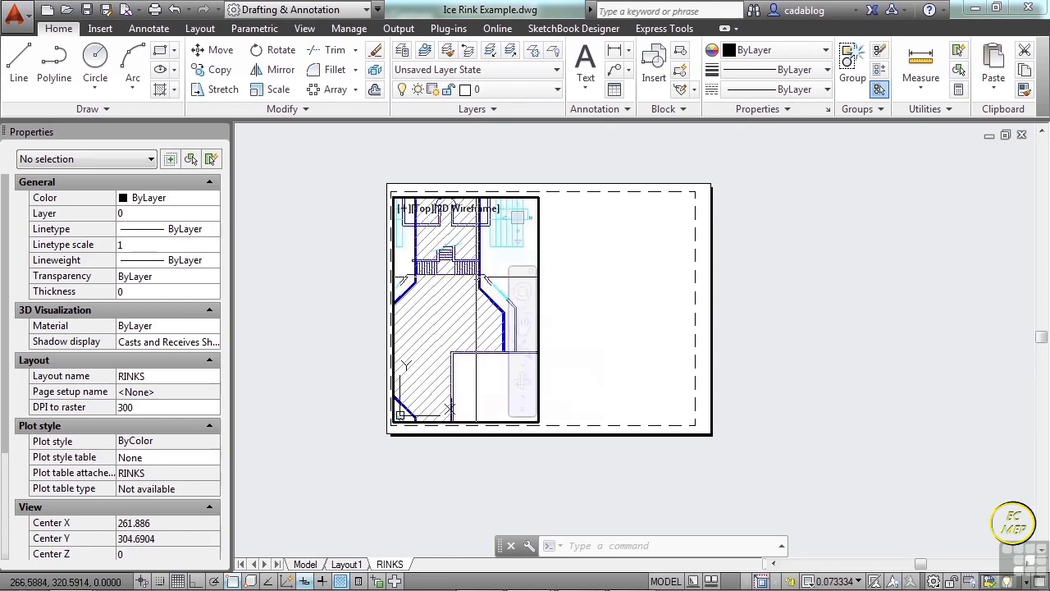
{"action": "mouse_move", "coordinate": [475, 302]}
{"action": "middle_mouse_down"}
{"action": "mouse_move", "coordinate": [428, 328]}
{"action": "mouse_move", "coordinate": [459, 323]}
{"action": "mouse_move", "coordinate": [441, 322]}
{"action": "middle_mouse_up"}
{"action": "scroll", "coordinate": [502, 299], "scroll_direction": "down", "scroll_amount": 7}
{"action": "middle_click", "coordinate": [460, 320]}
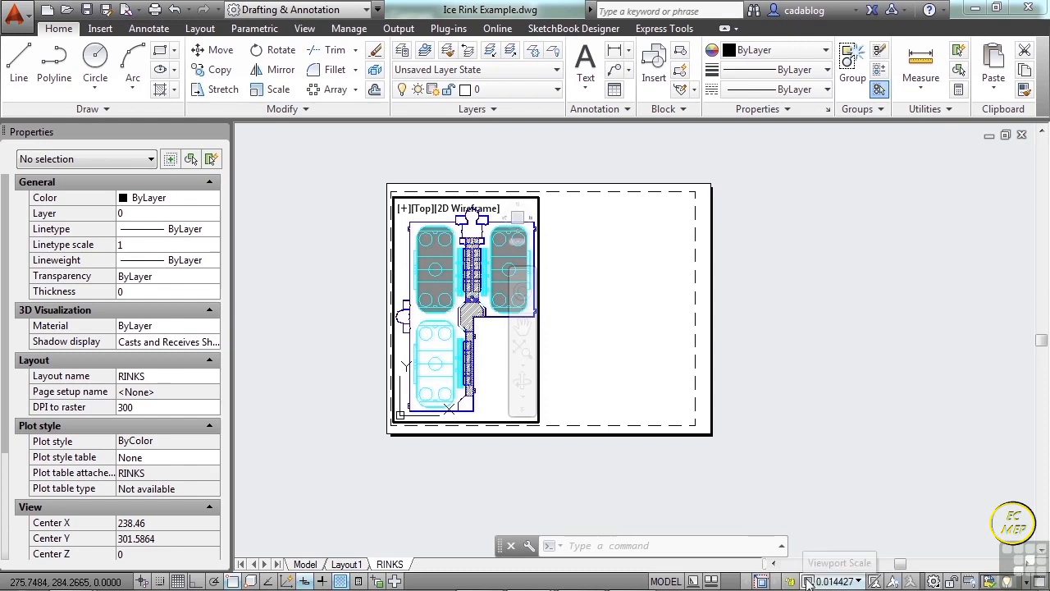
Shift and rescale the rink plan inside the viewport, then restore the full view with Zoom Extents.
{"action": "mouse_move", "coordinate": [483, 338]}
{"action": "middle_mouse_down"}
{"action": "mouse_move", "coordinate": [493, 304]}
{"action": "mouse_move", "coordinate": [475, 356]}
{"action": "mouse_move", "coordinate": [479, 327]}
{"action": "middle_mouse_up"}
{"action": "scroll", "coordinate": [466, 319], "scroll_direction": "down", "scroll_amount": 4}
{"action": "scroll", "coordinate": [466, 319], "scroll_direction": "up", "scroll_amount": 4}
{"action": "middle_click", "coordinate": [466, 319]}
{"action": "middle_click", "coordinate": [466, 320]}
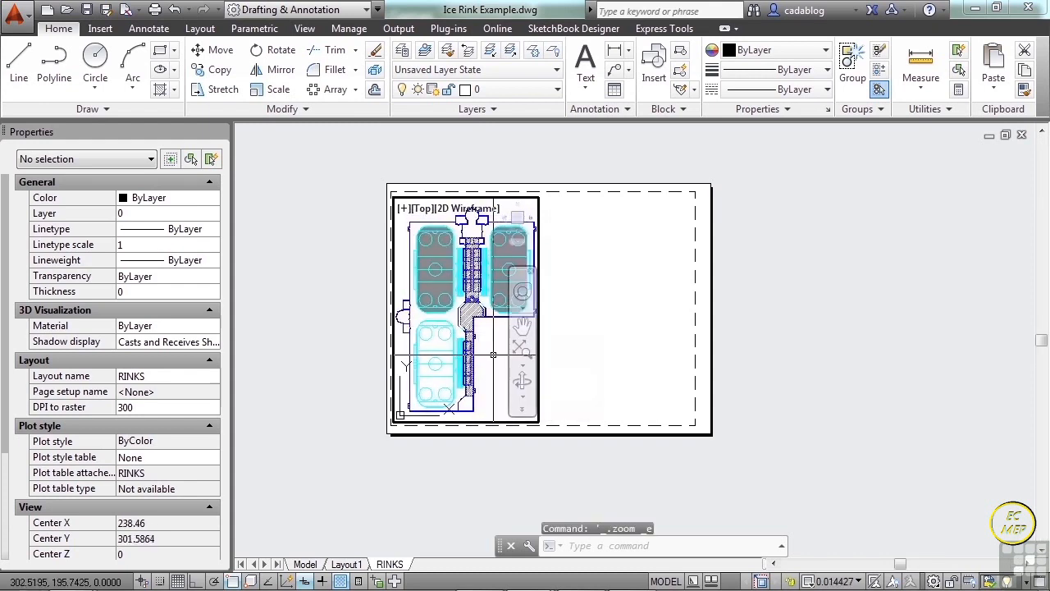
Return to paper space and zoom and pan the whole RINKS sheet.
{"action": "double_click", "coordinate": [610, 352]}
{"action": "scroll", "coordinate": [547, 307], "scroll_direction": "down", "scroll_amount": 2}
{"action": "mouse_move", "coordinate": [547, 308]}
{"action": "middle_mouse_down"}
{"action": "mouse_move", "coordinate": [785, 304]}
{"action": "mouse_move", "coordinate": [647, 287]}
{"action": "mouse_move", "coordinate": [553, 333]}
{"action": "mouse_move", "coordinate": [536, 324]}
{"action": "middle_mouse_up"}
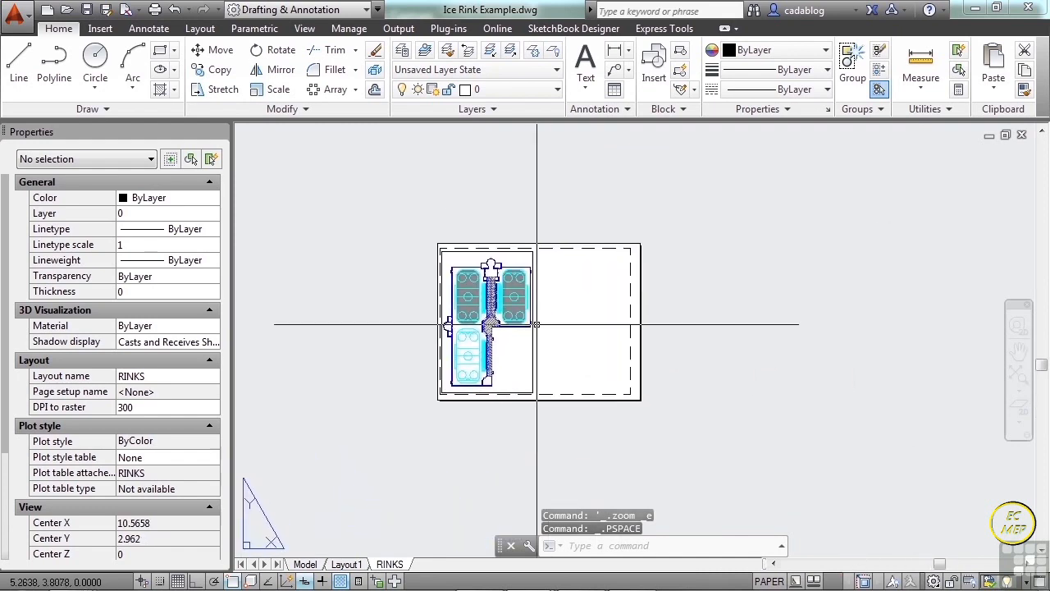
{"action": "scroll", "coordinate": [537, 324], "scroll_direction": "up", "scroll_amount": 5}
{"action": "scroll", "coordinate": [525, 333], "scroll_direction": "down", "scroll_amount": 3}
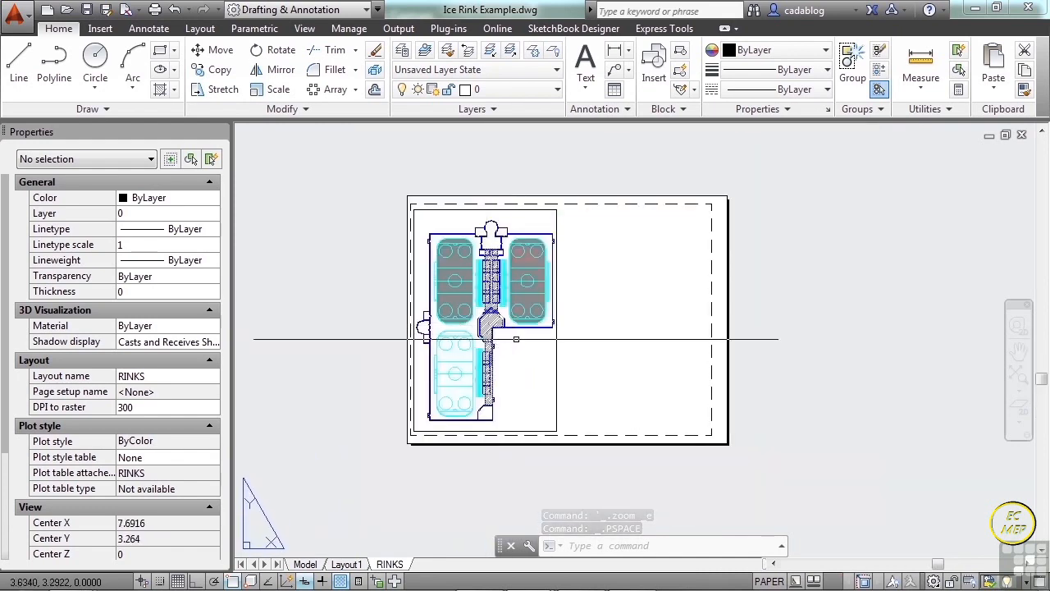
Reactivate the viewport, pan and zoom its model view, and refit the rink plan with Zoom Extents.
{"action": "double_click", "coordinate": [522, 353]}
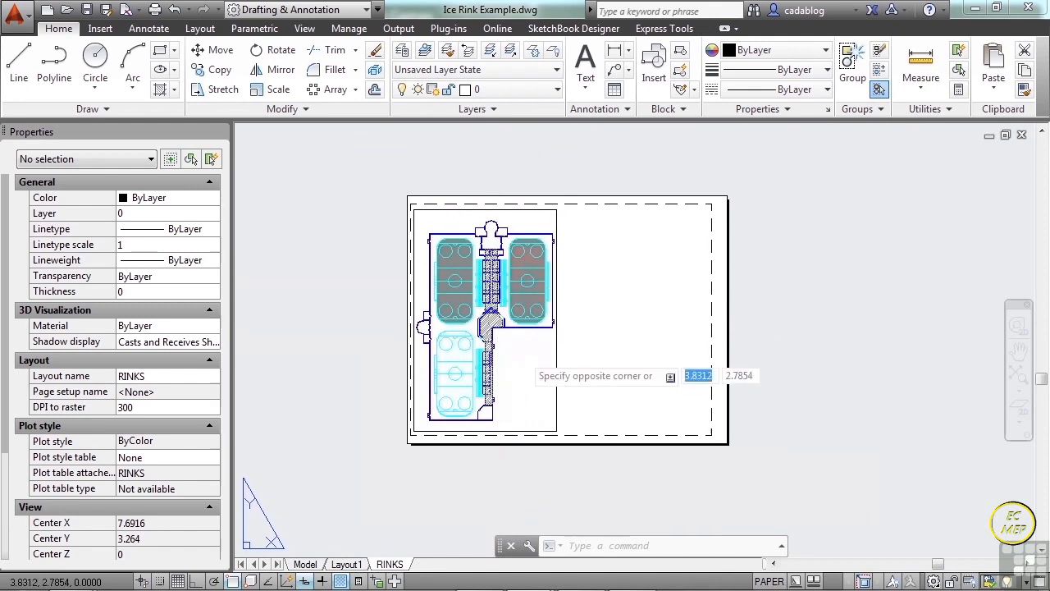
{"action": "scroll", "coordinate": [493, 351], "scroll_direction": "down", "scroll_amount": 7}
{"action": "middle_click_drag", "start_coordinate": [512, 392], "coordinate": [495, 349]}
{"action": "scroll", "coordinate": [495, 350], "scroll_direction": "up", "scroll_amount": 6}
{"action": "middle_click_drag", "start_coordinate": [490, 310], "coordinate": [518, 371]}
{"action": "middle_click", "coordinate": [505, 342]}
{"action": "middle_click", "coordinate": [505, 341]}
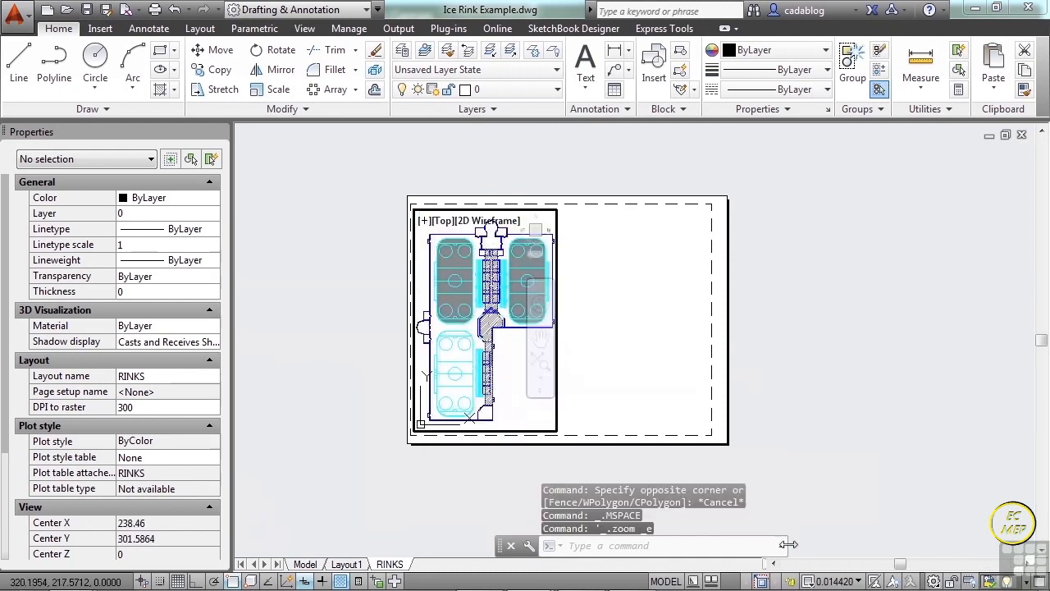
Lock the viewport's scale and test zooming over the rink plan from inside the viewport.
{"action": "left_click", "coordinate": [791, 581]}
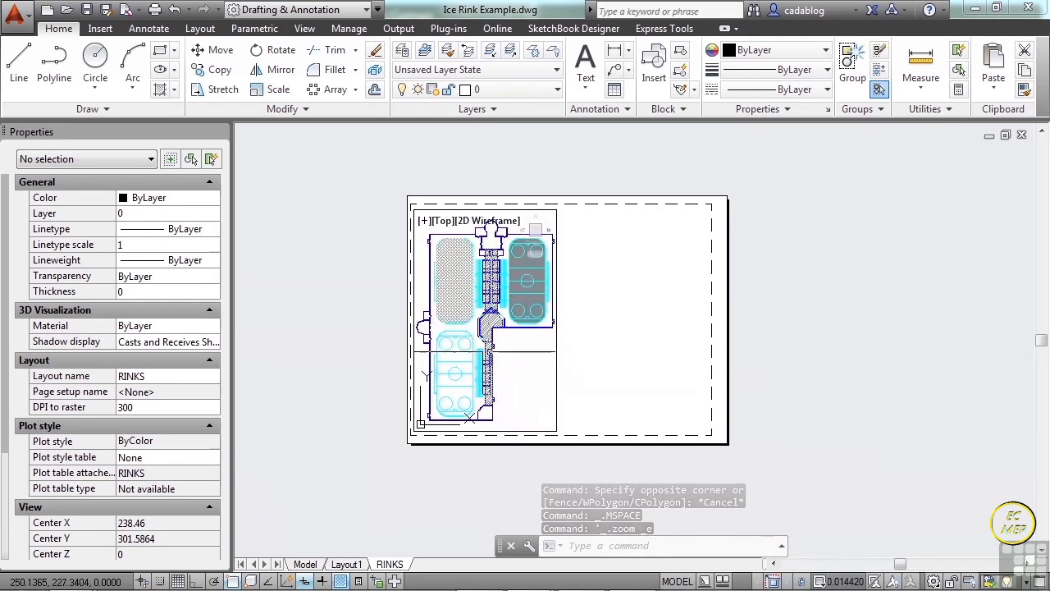
{"action": "left_click", "coordinate": [507, 354]}
{"action": "left_click", "coordinate": [508, 354]}
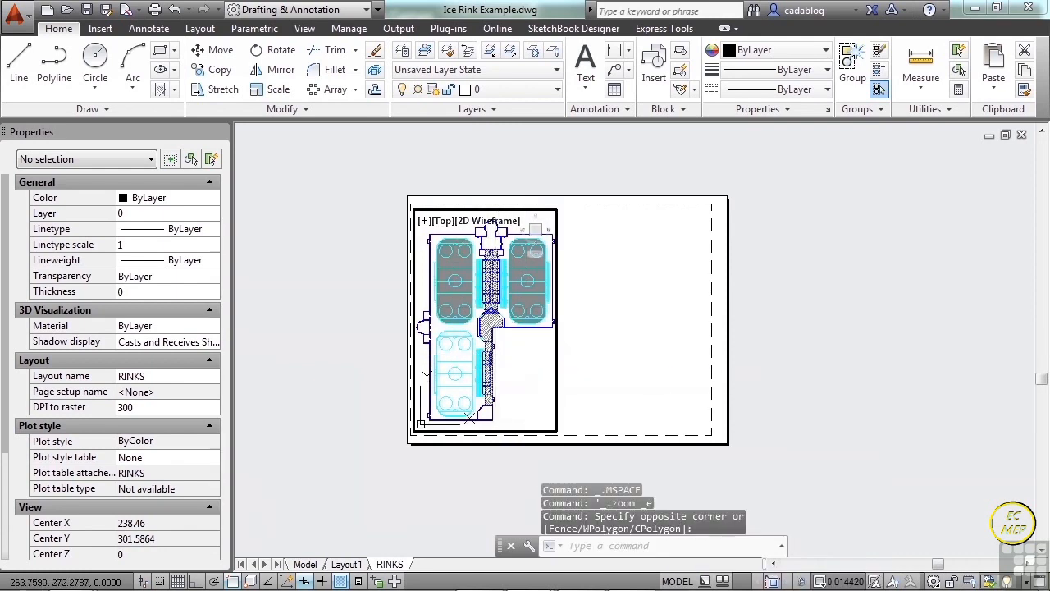
{"action": "scroll", "coordinate": [496, 332], "scroll_direction": "down", "scroll_amount": 3}
{"action": "scroll", "coordinate": [495, 332], "scroll_direction": "up", "scroll_amount": 3}
{"action": "scroll", "coordinate": [487, 310], "scroll_direction": "up", "scroll_amount": 6}
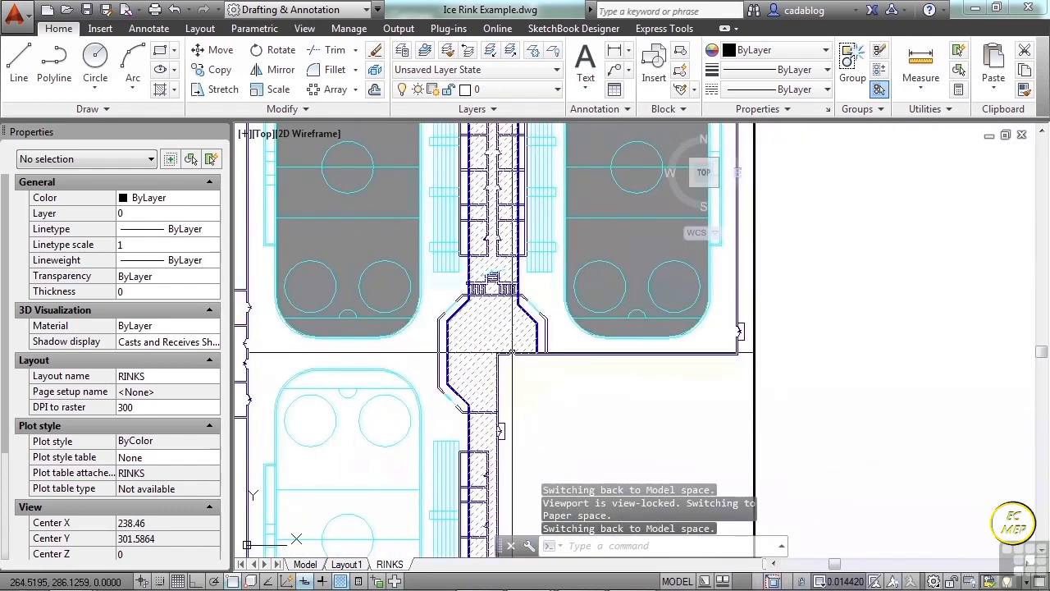
Set the rink plan viewport's scale to 1:100 and return to paper space.
{"action": "scroll", "coordinate": [517, 355], "scroll_direction": "down", "scroll_amount": 4}
{"action": "scroll", "coordinate": [513, 355], "scroll_direction": "down", "scroll_amount": 2}
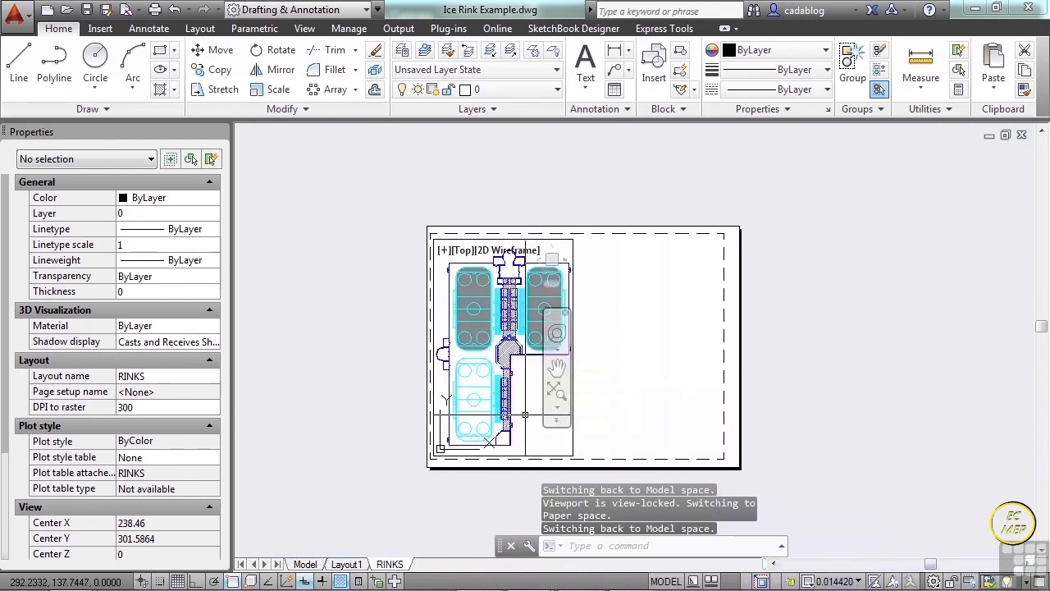
{"action": "left_click", "coordinate": [836, 581]}
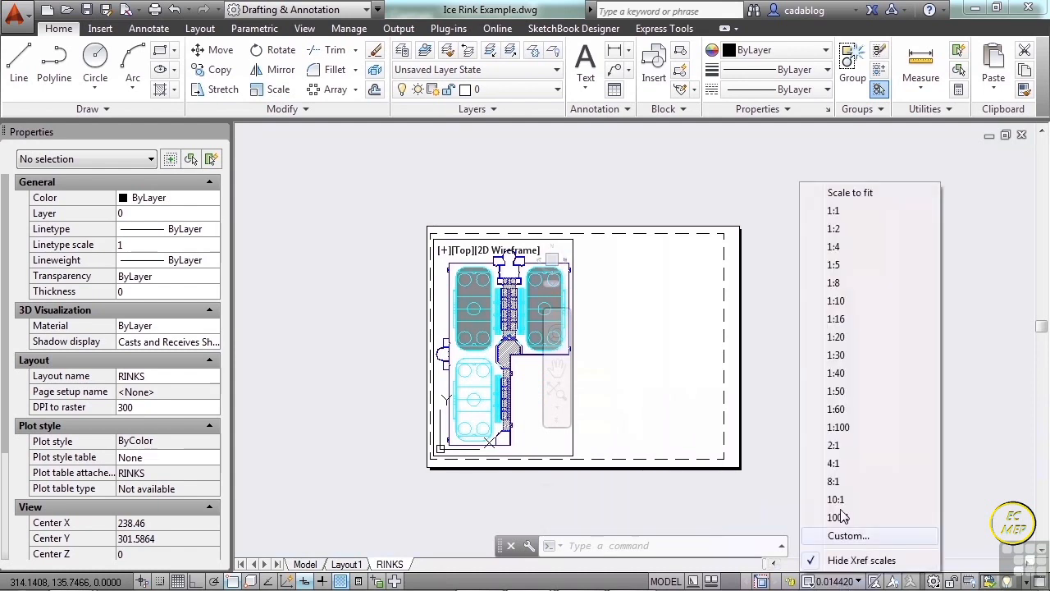
{"action": "left_click", "coordinate": [839, 427]}
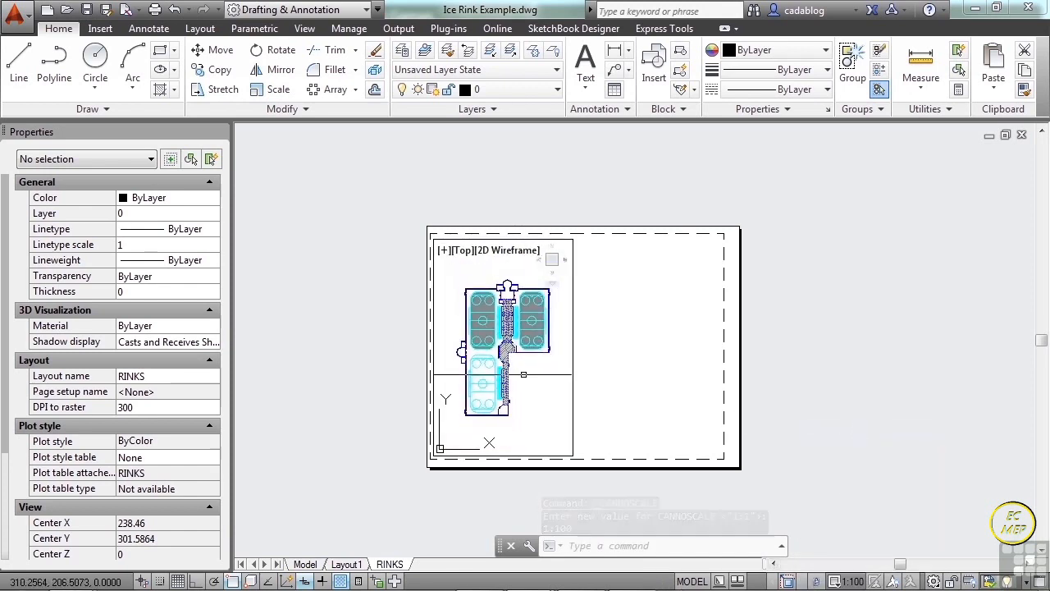
{"action": "scroll", "coordinate": [495, 345], "scroll_direction": "up", "scroll_amount": 4}
{"action": "scroll", "coordinate": [471, 353], "scroll_direction": "down", "scroll_amount": 4}
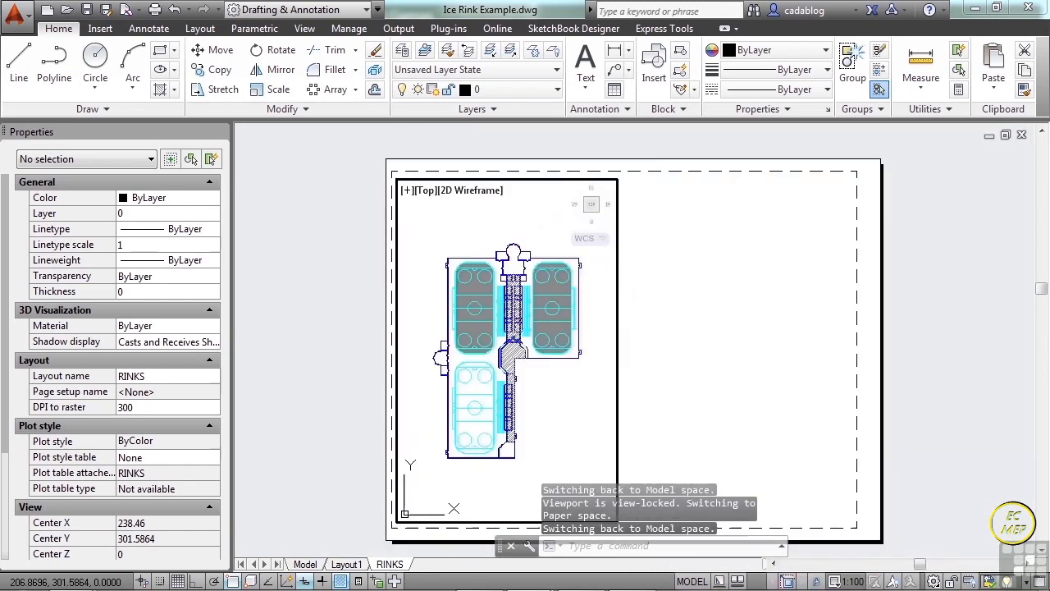
{"action": "double_click", "coordinate": [646, 355]}
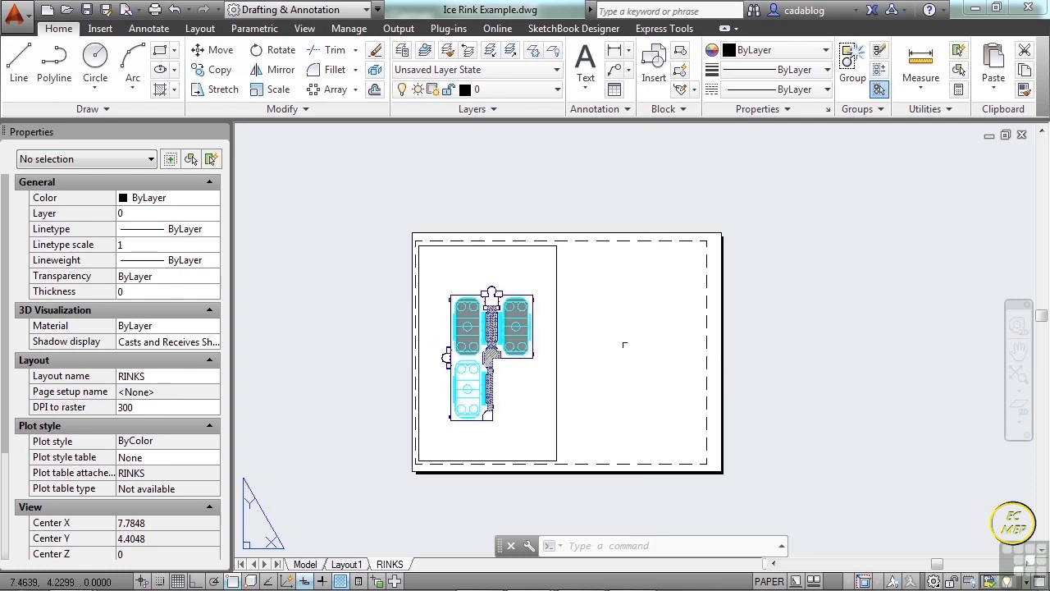
Create a second rectangular viewport about 4.84 wide by 4.64 high in the empty area beside the rink plan viewport.
{"action": "scroll", "coordinate": [534, 356], "scroll_direction": "up", "scroll_amount": 3}
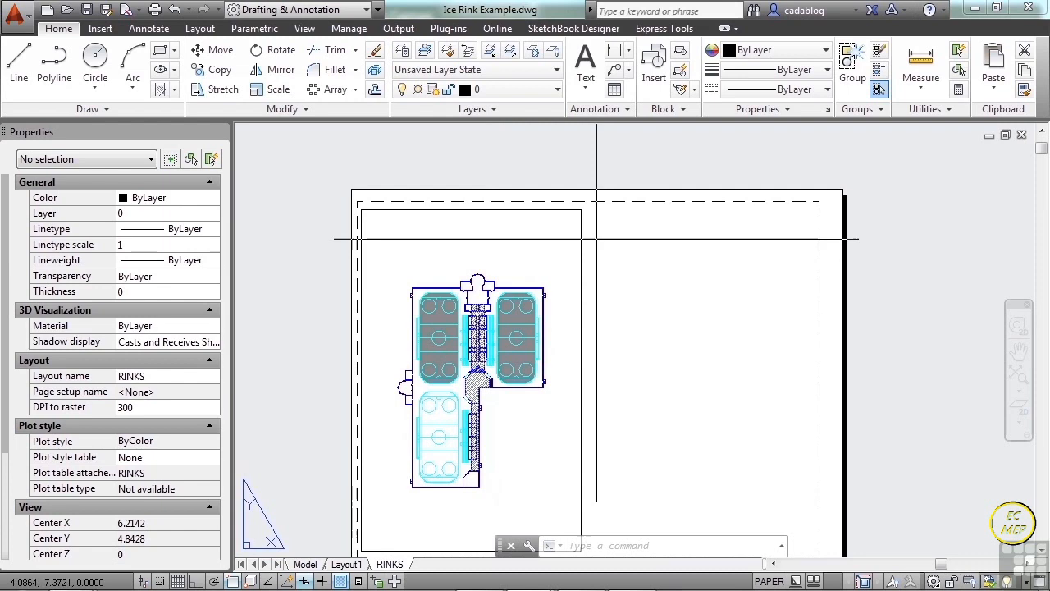
{"action": "left_click", "coordinate": [201, 29]}
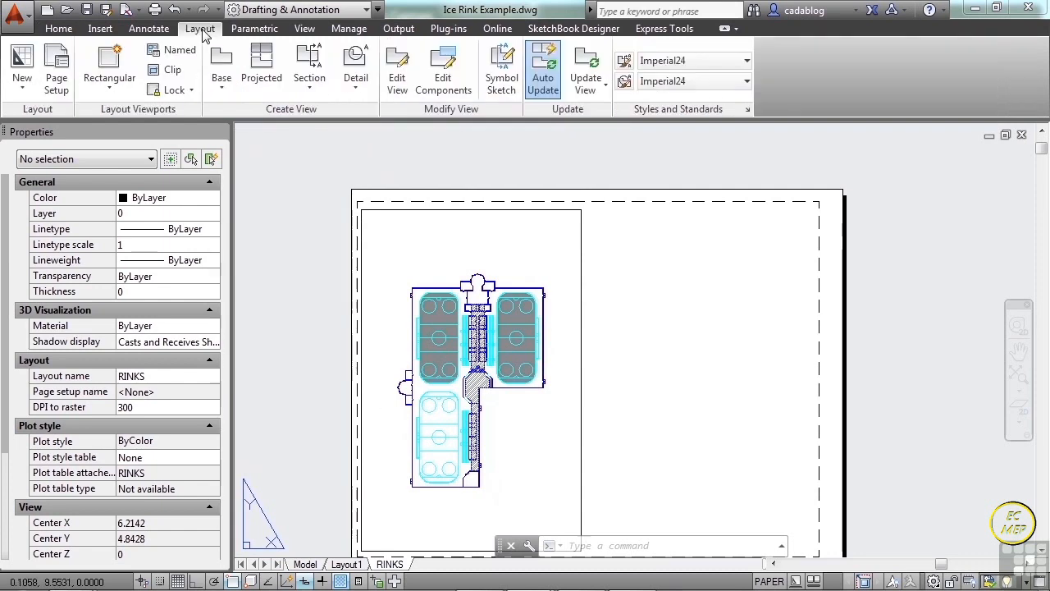
{"action": "left_click", "coordinate": [112, 89]}
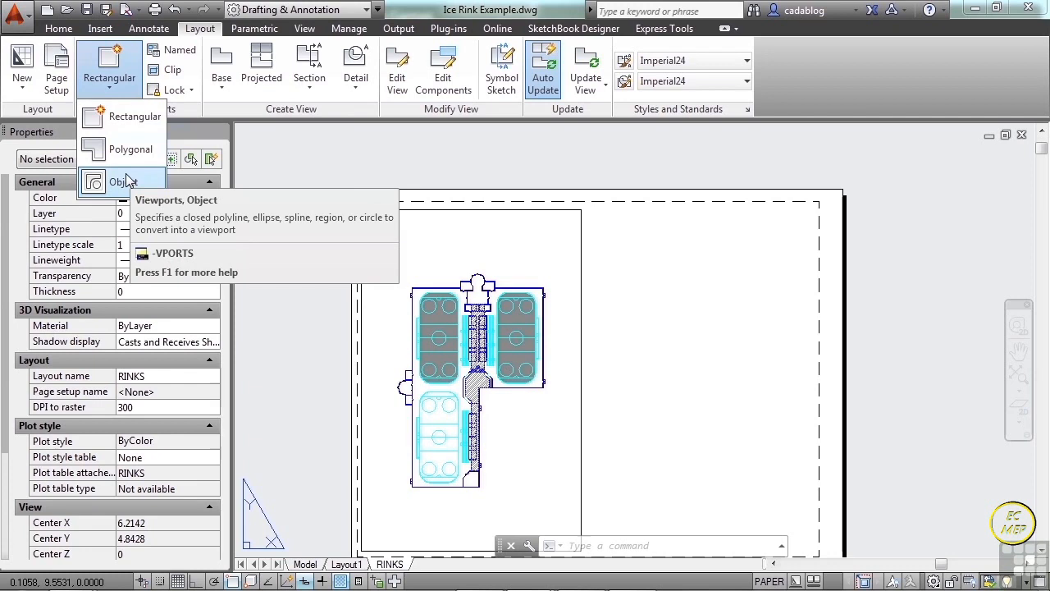
{"action": "left_click", "coordinate": [133, 118]}
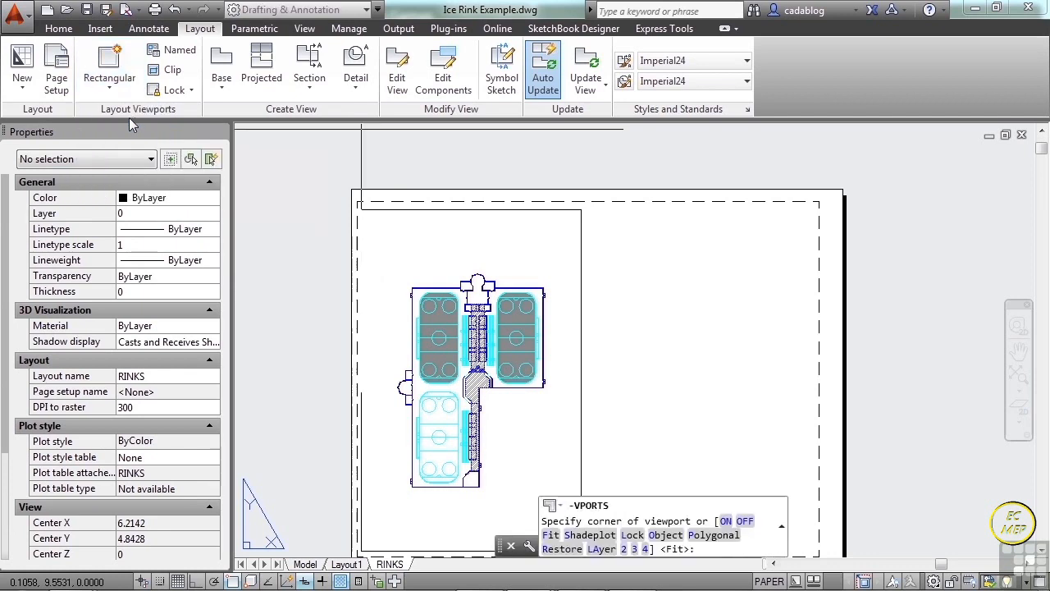
{"action": "left_click", "coordinate": [591, 220]}
{"action": "left_click", "coordinate": [808, 426]}
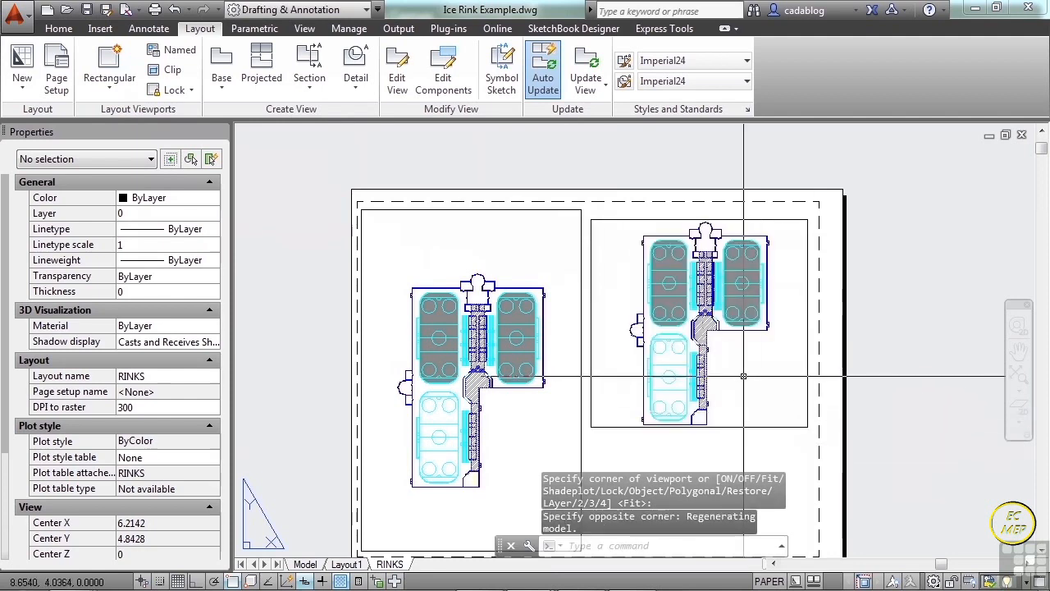
Activate the new viewport and frame the round entrance area at the north end of the plan.
{"action": "double_click", "coordinate": [744, 376]}
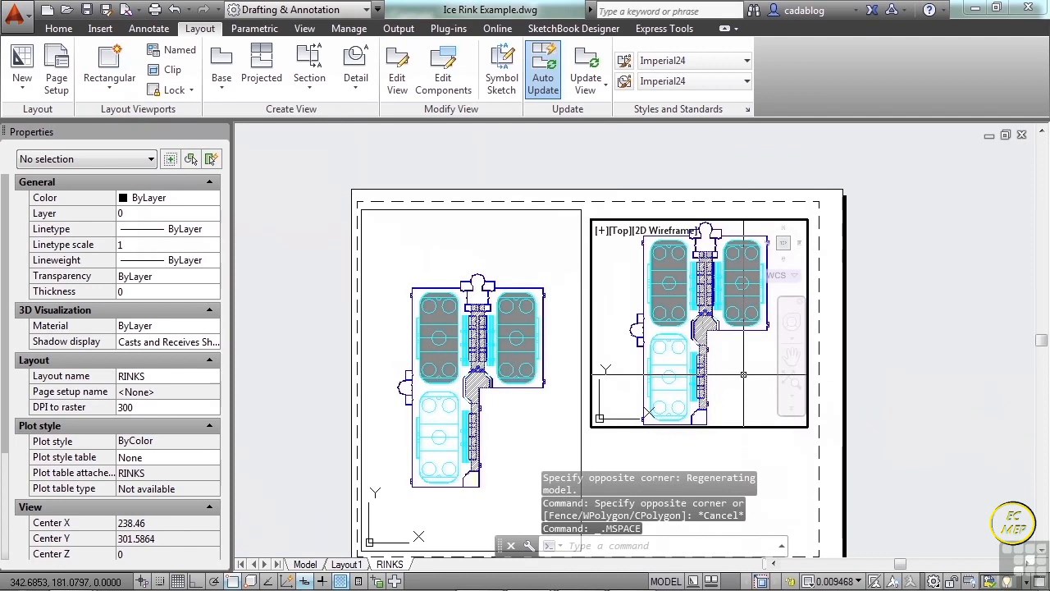
{"action": "middle_click_drag", "start_coordinate": [707, 298], "coordinate": [717, 339]}
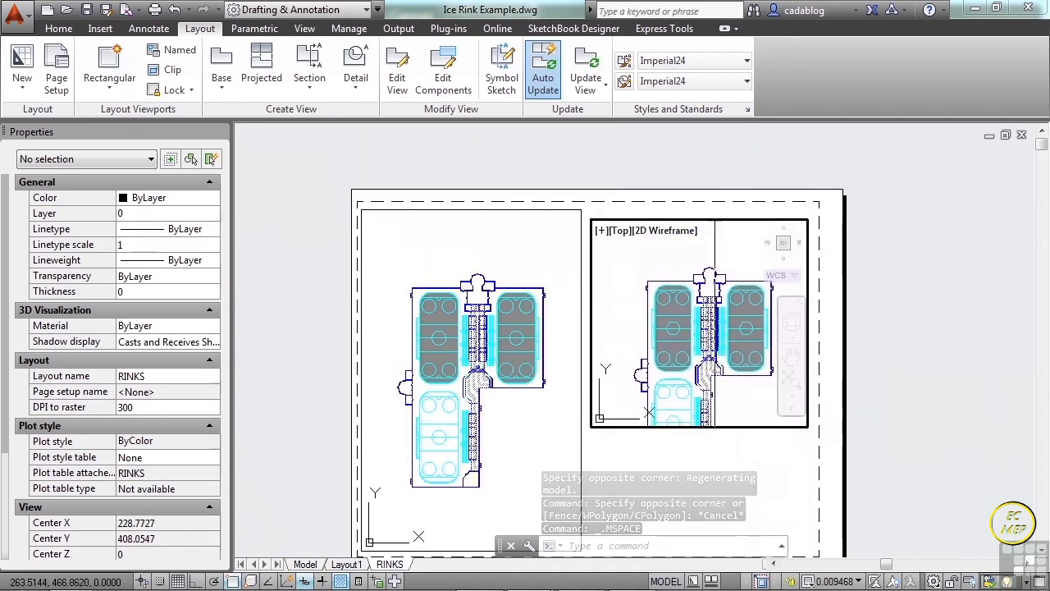
{"action": "scroll", "coordinate": [694, 321], "scroll_direction": "up", "scroll_amount": 6}
{"action": "middle_click_drag", "start_coordinate": [694, 321], "coordinate": [700, 327]}
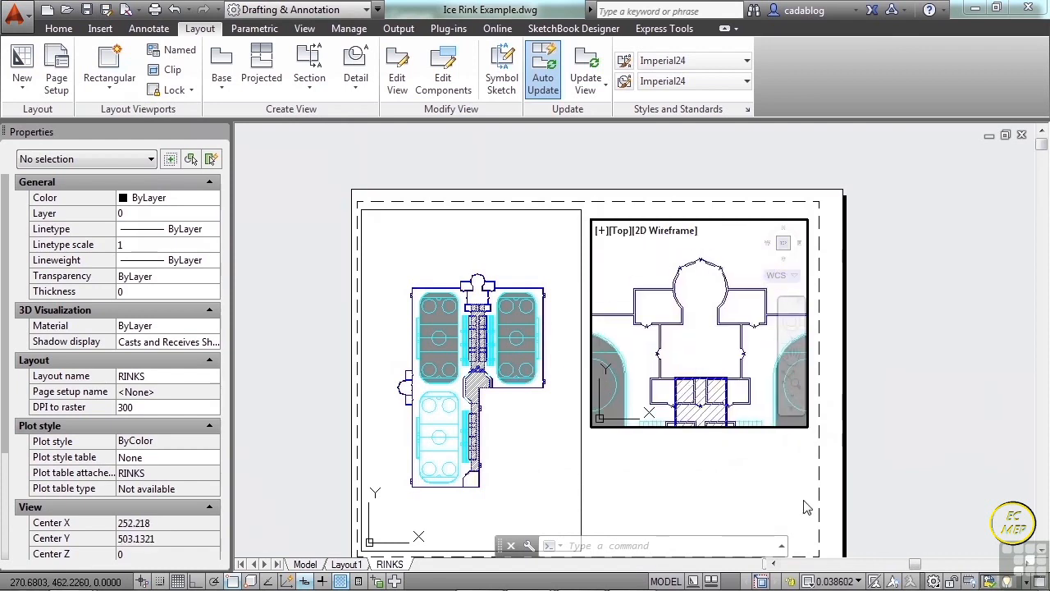
Scale the entrance viewport to 1:30 with the entrance recentred, and lock it before returning to paper space.
{"action": "left_click", "coordinate": [843, 584]}
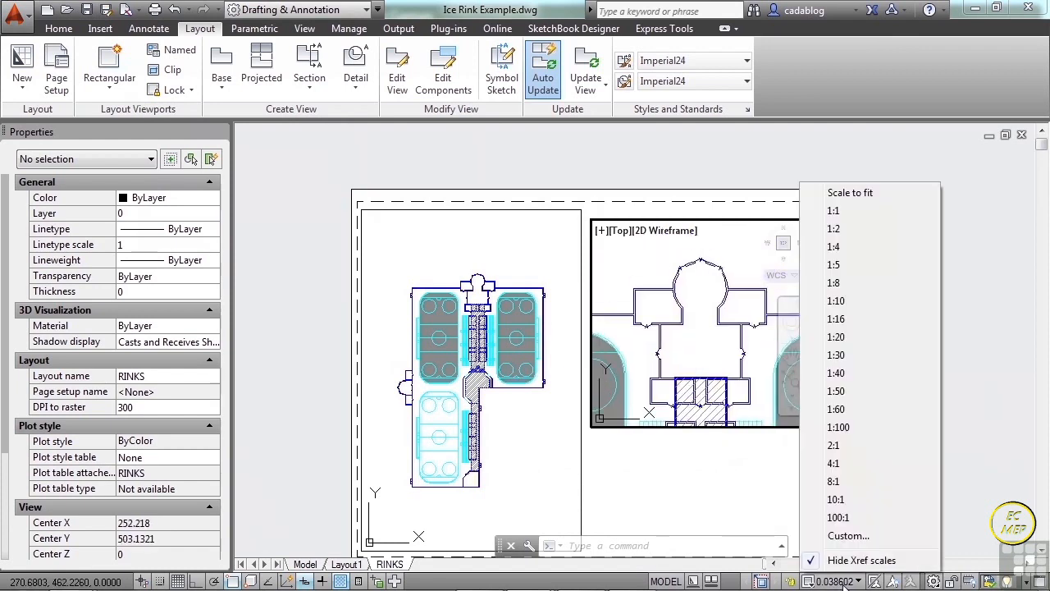
{"action": "left_click", "coordinate": [850, 355]}
{"action": "mouse_move", "coordinate": [695, 347]}
{"action": "middle_mouse_down"}
{"action": "mouse_move", "coordinate": [698, 318]}
{"action": "mouse_move", "coordinate": [689, 330]}
{"action": "middle_mouse_up"}
{"action": "left_click", "coordinate": [805, 579]}
{"action": "double_click", "coordinate": [767, 480]}
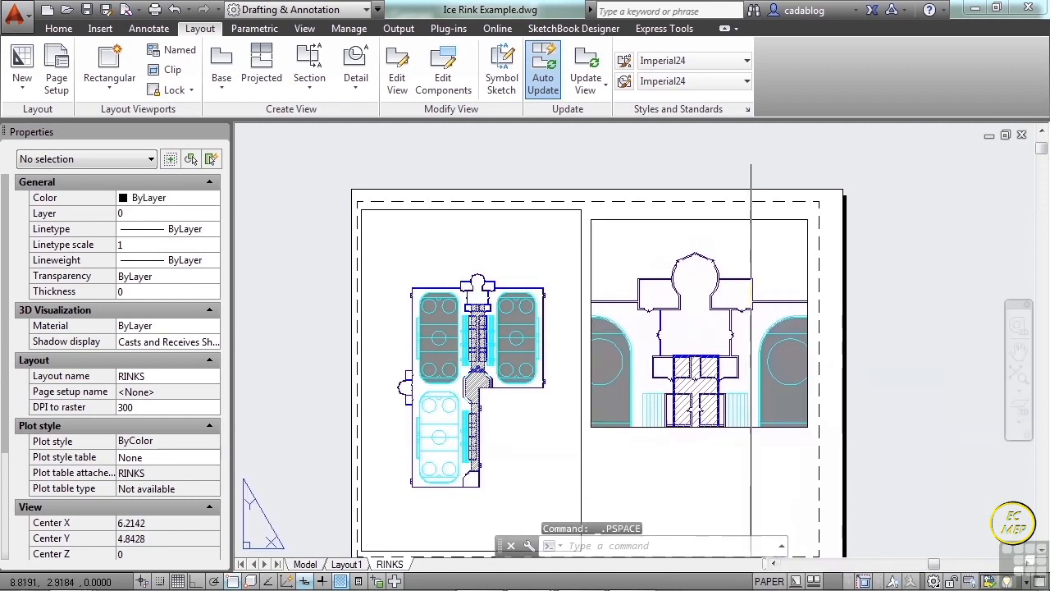
With object snap off, shrink the entrance viewport from two opposite corners to about 3.16 wide by 3.23 high.
{"action": "left_click", "coordinate": [756, 426]}
{"action": "left_click", "coordinate": [808, 427]}
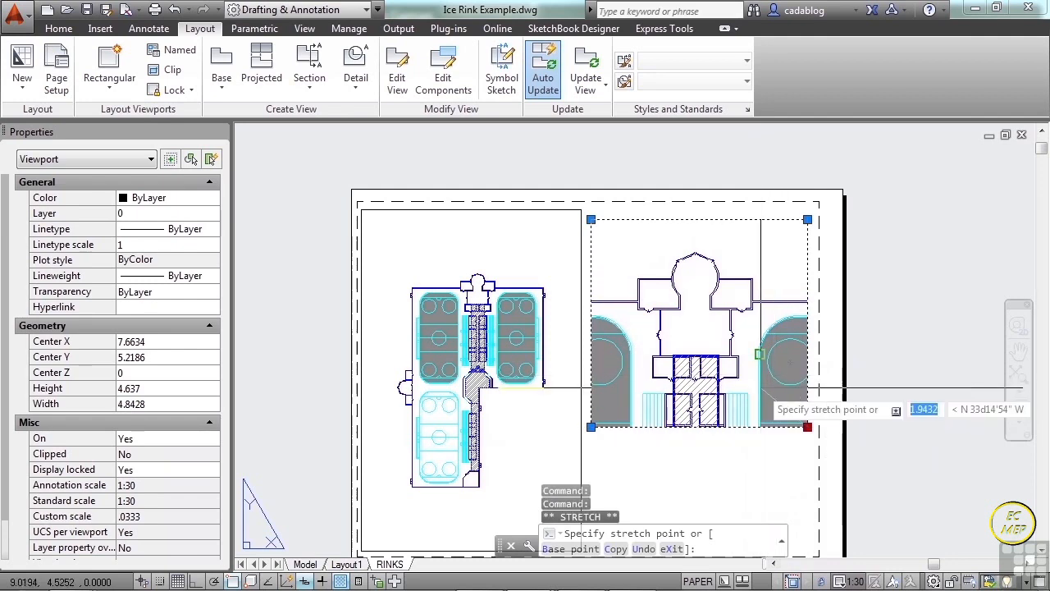
{"action": "key", "text": "F3"}
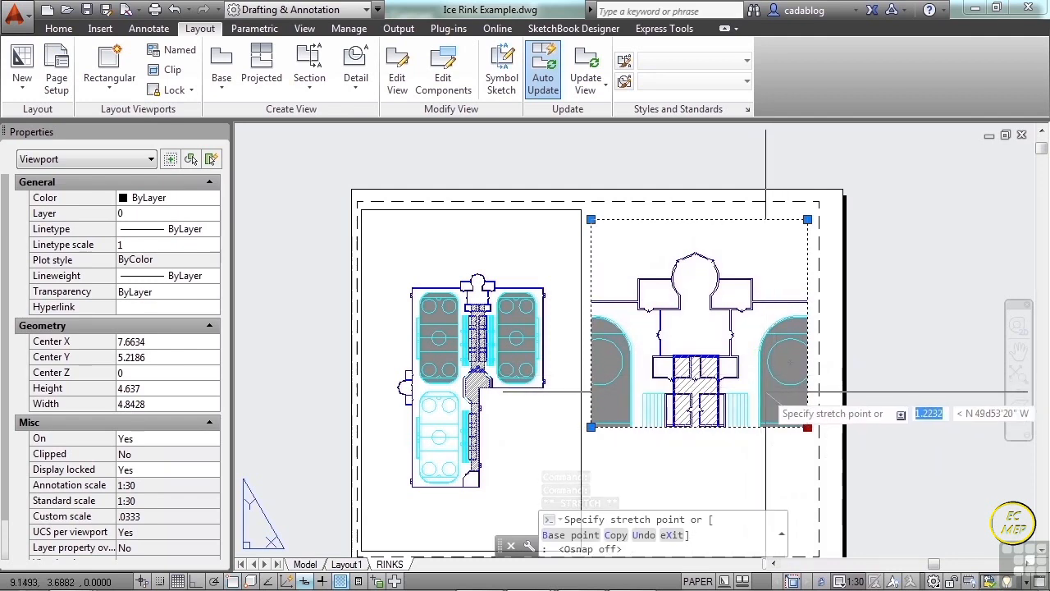
{"action": "left_click", "coordinate": [766, 391]}
{"action": "left_click", "coordinate": [591, 219]}
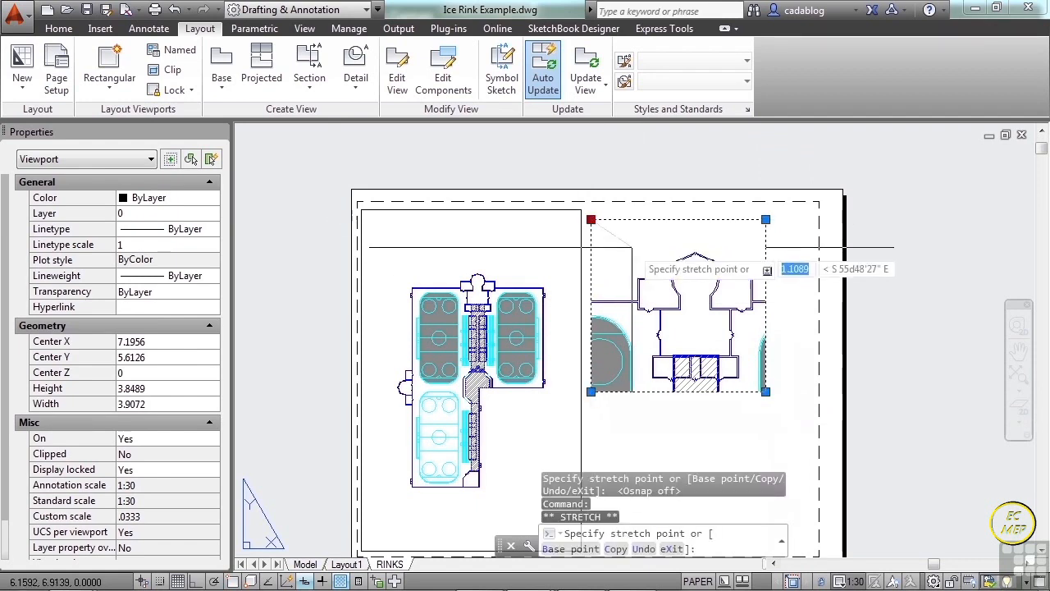
{"action": "left_click", "coordinate": [624, 247]}
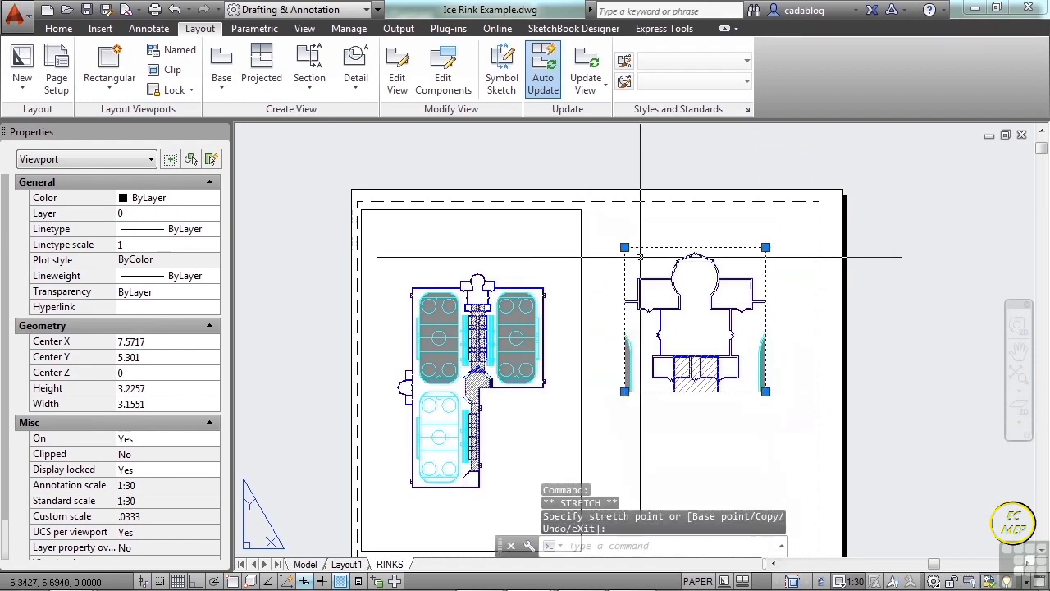
Move the entrance viewport slightly up and toward the rink plan viewport on the sheet.
{"action": "type", "text": "m"}
{"action": "key", "text": "Escape"}
{"action": "type", "text": "m"}
{"action": "key", "text": "Return"}
{"action": "left_click", "coordinate": [691, 345]}
{"action": "left_click", "coordinate": [682, 434]}
{"action": "scroll", "coordinate": [700, 328], "scroll_direction": "up", "scroll_amount": 2}
{"action": "key", "text": "Return"}
{"action": "left_click", "coordinate": [699, 326]}
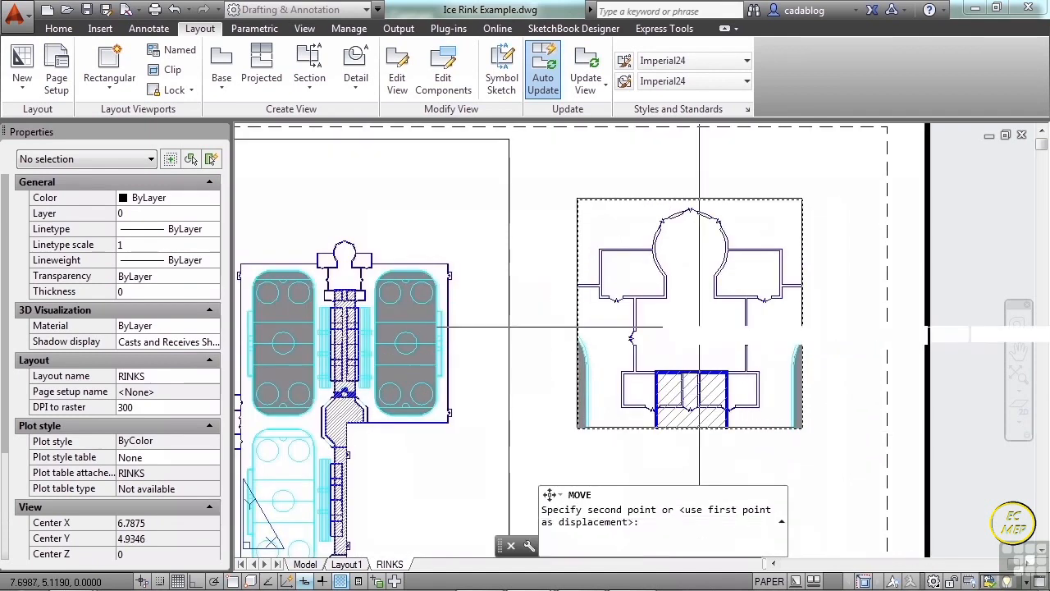
{"action": "left_click", "coordinate": [691, 306]}
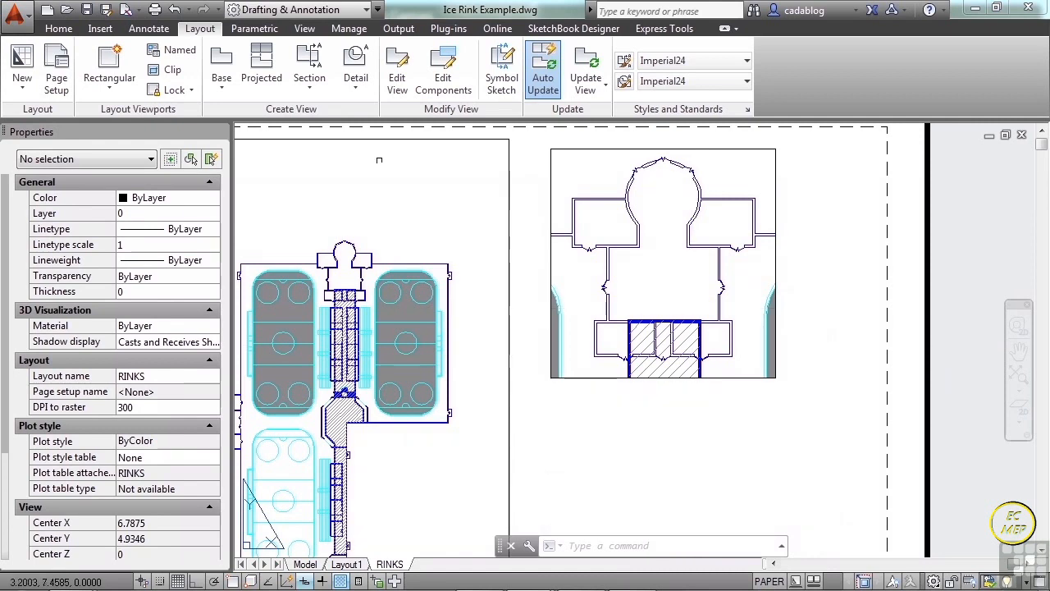
With object snap on, add a horizontal linear dimension between the entrance's outer wall corners, placed just above its viewport.
{"action": "left_click", "coordinate": [149, 29]}
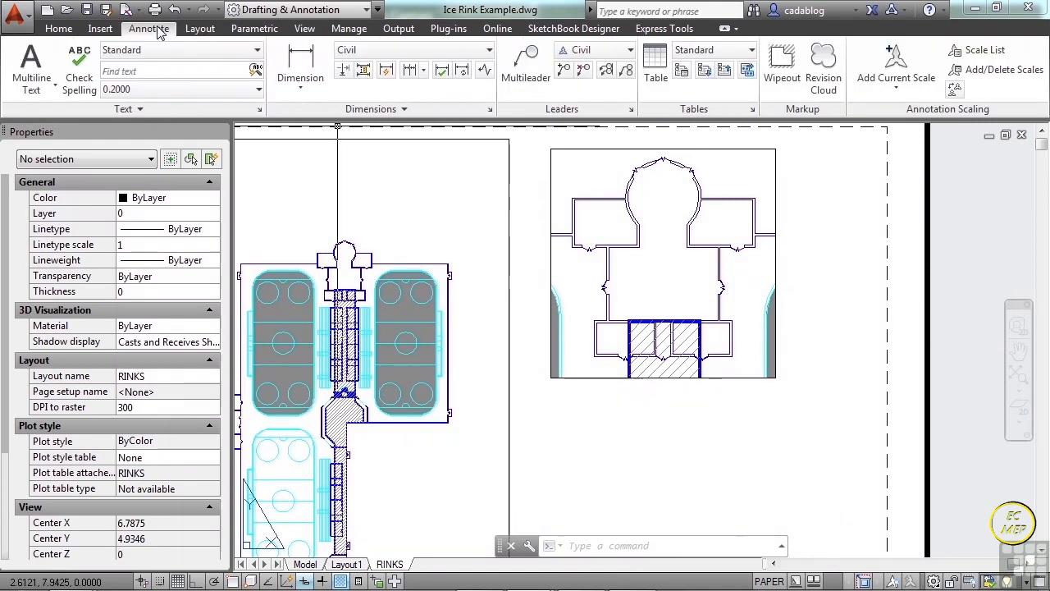
{"action": "left_click", "coordinate": [293, 66]}
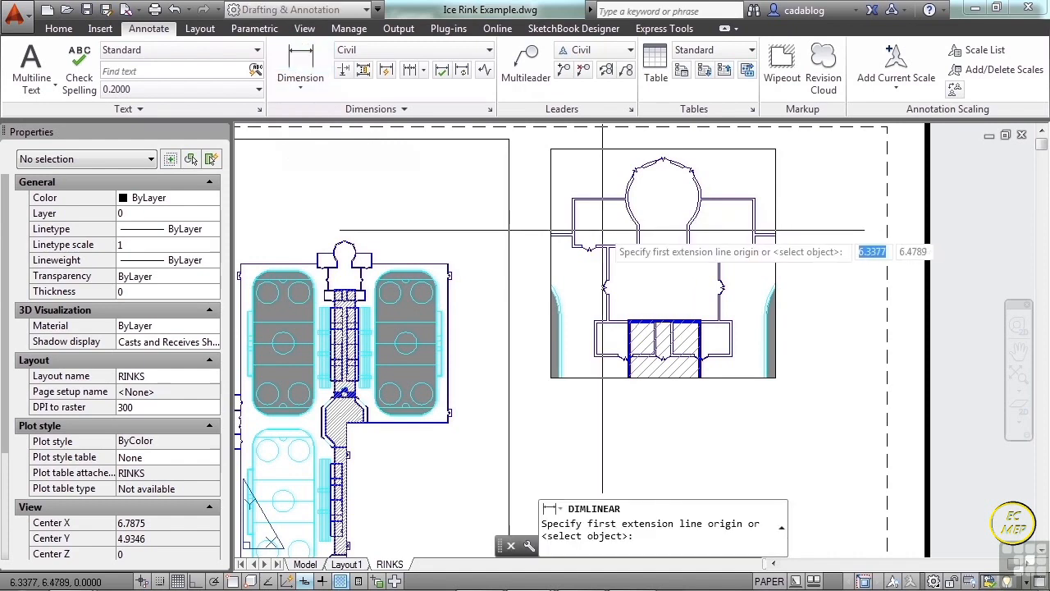
{"action": "key", "text": "F3"}
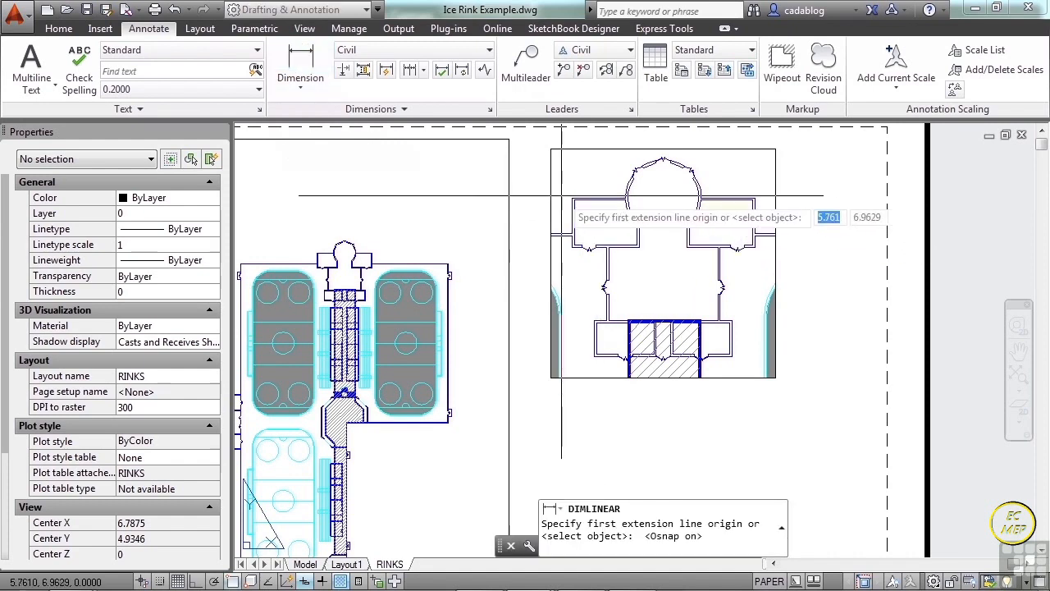
{"action": "scroll", "coordinate": [565, 198], "scroll_direction": "up", "scroll_amount": 2}
{"action": "left_click", "coordinate": [577, 197]}
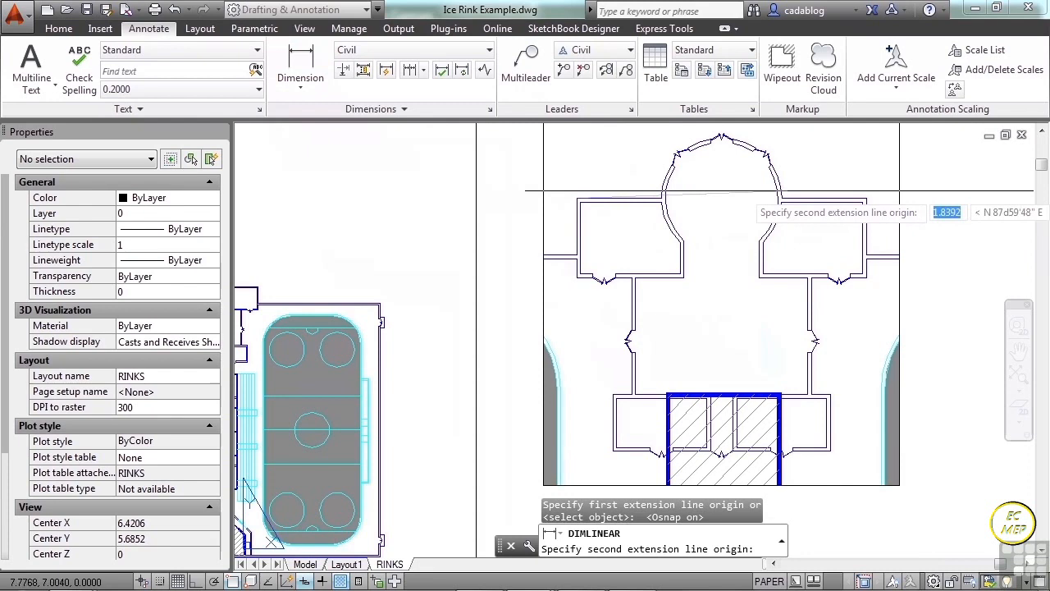
{"action": "left_click", "coordinate": [865, 200]}
{"action": "middle_click_drag", "start_coordinate": [812, 177], "coordinate": [798, 304]}
{"action": "scroll", "coordinate": [820, 279], "scroll_direction": "up", "scroll_amount": 4}
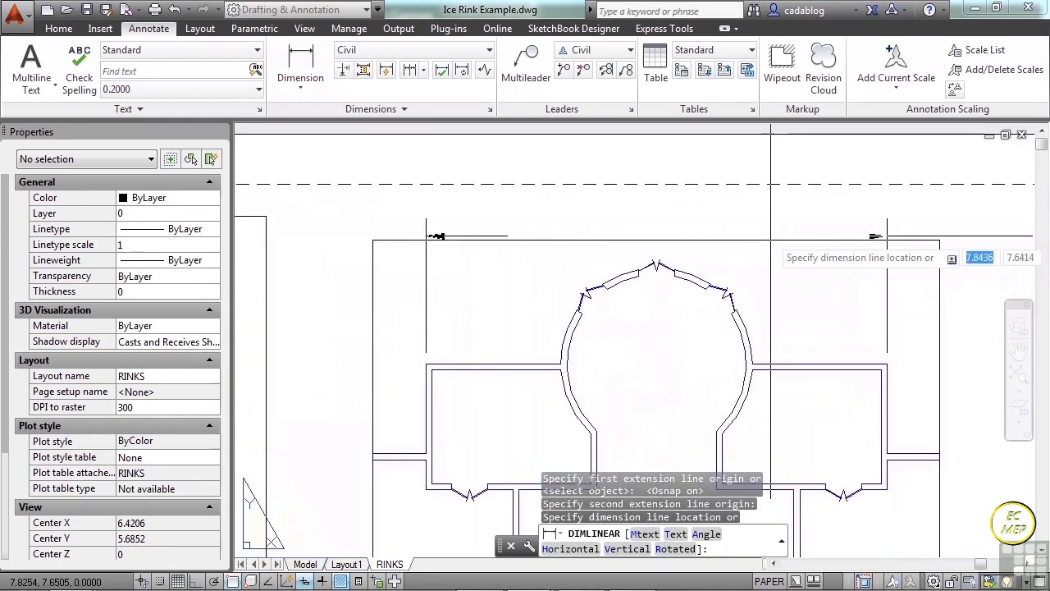
{"action": "left_click", "coordinate": [963, 229]}
{"action": "scroll", "coordinate": [903, 238], "scroll_direction": "down", "scroll_amount": 3}
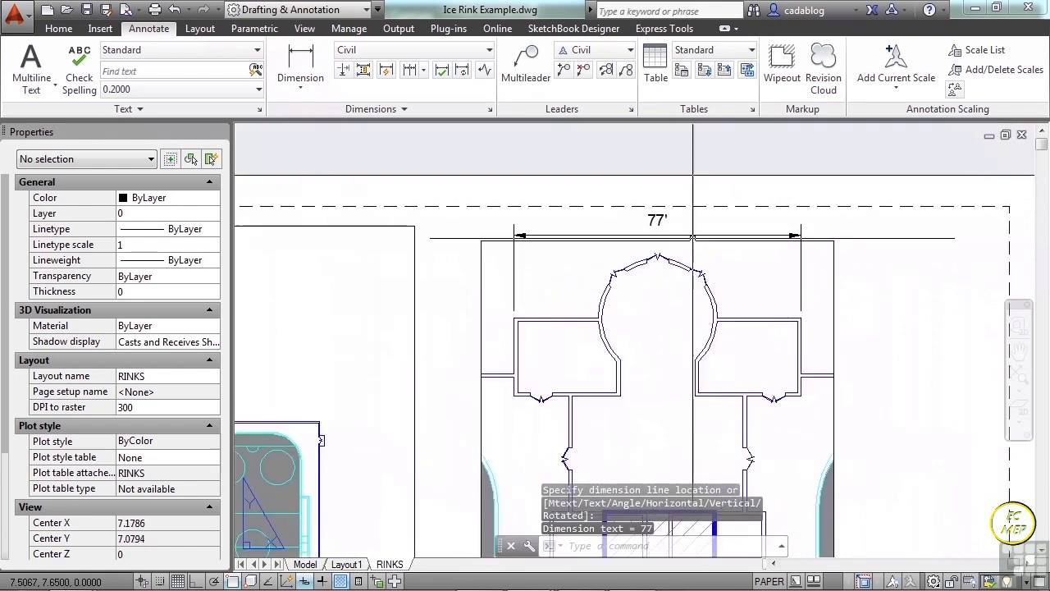
Add a vertical linear dimension to the outer wall of the entrance's east side room, placed just outside the viewport.
{"action": "scroll", "coordinate": [819, 334], "scroll_direction": "up", "scroll_amount": 3}
{"action": "key", "text": "Return"}
{"action": "left_click", "coordinate": [801, 298]}
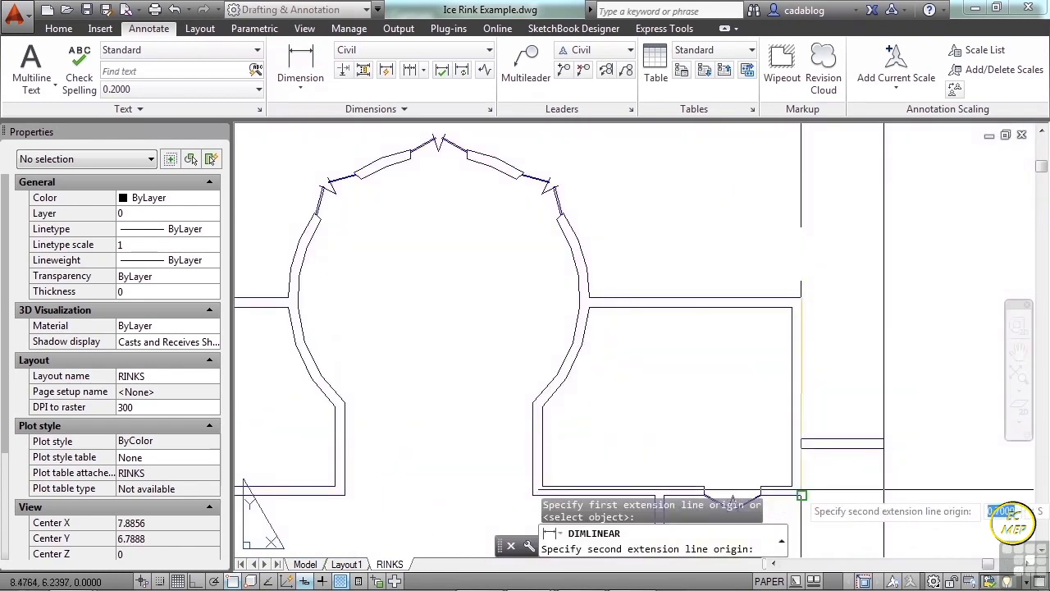
{"action": "left_click", "coordinate": [801, 496]}
{"action": "scroll", "coordinate": [757, 459], "scroll_direction": "down", "scroll_amount": 2}
{"action": "left_click", "coordinate": [886, 369]}
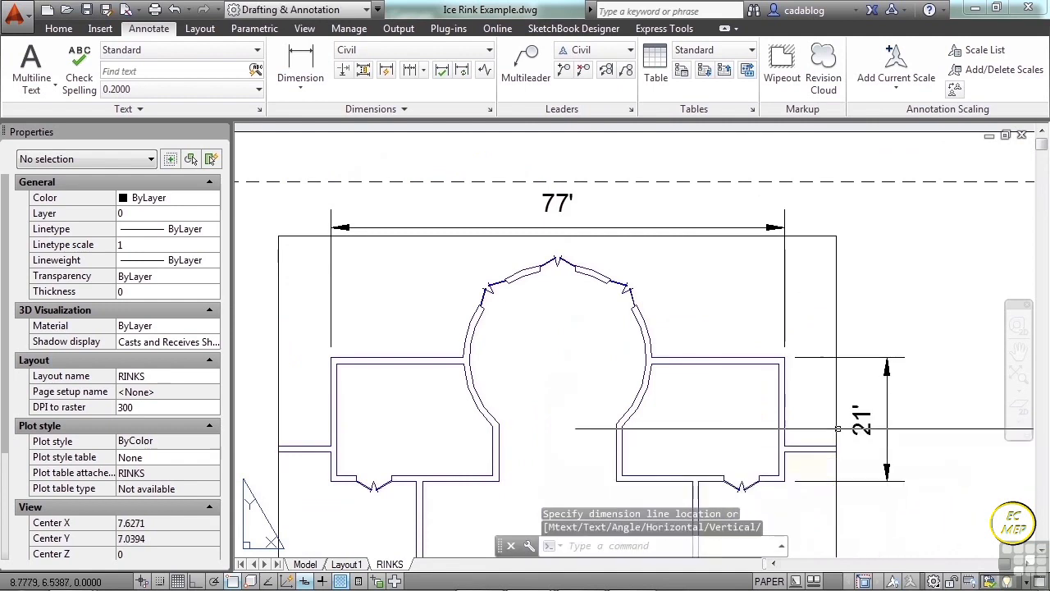
Add a radius dimension to the curved entrance wall, with its text inside the round room.
{"action": "left_click", "coordinate": [311, 86]}
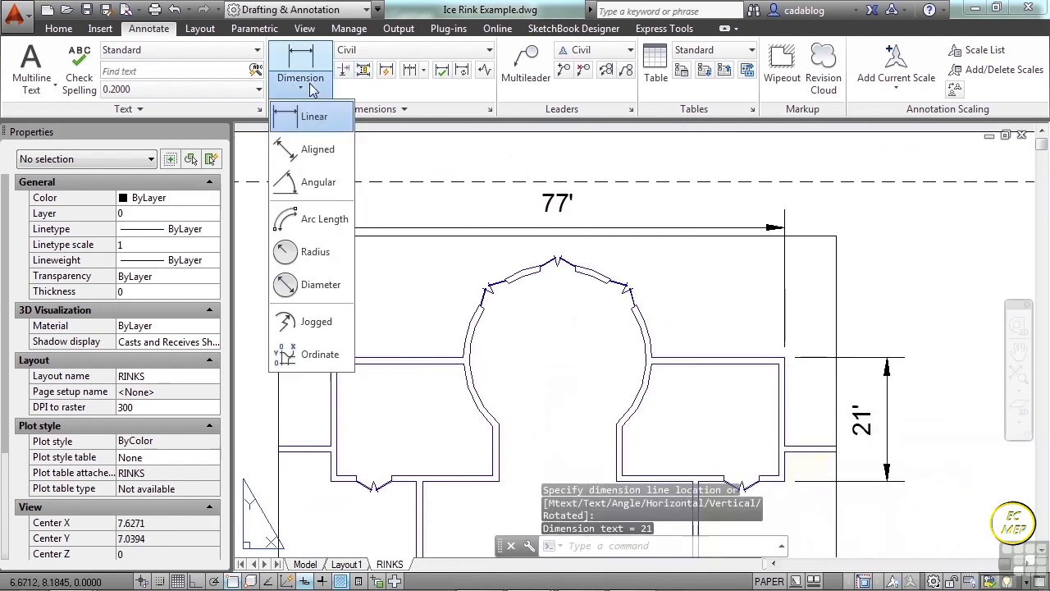
{"action": "left_click", "coordinate": [315, 252]}
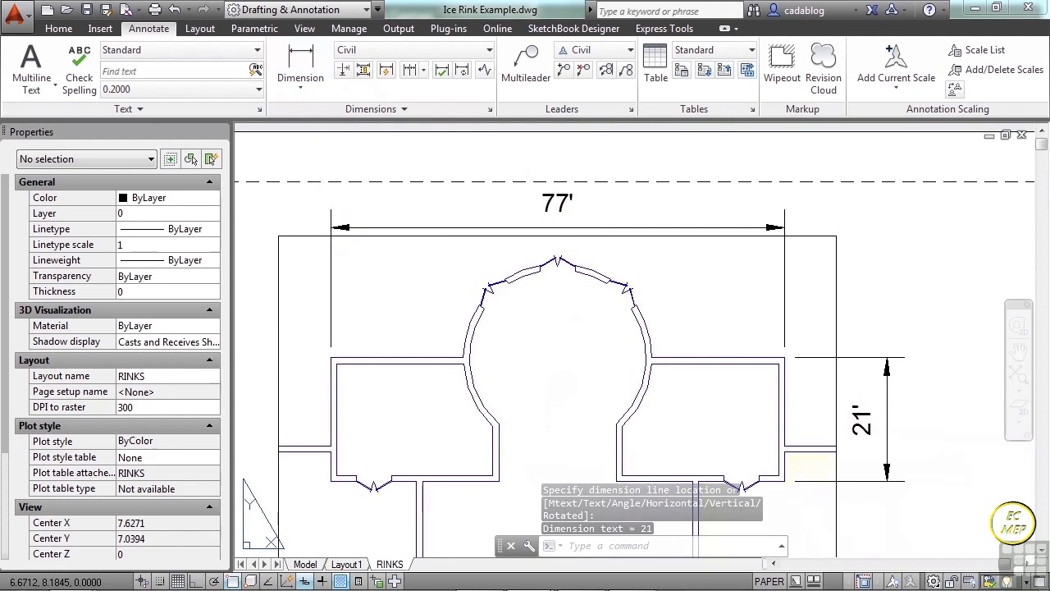
{"action": "left_click", "coordinate": [476, 329]}
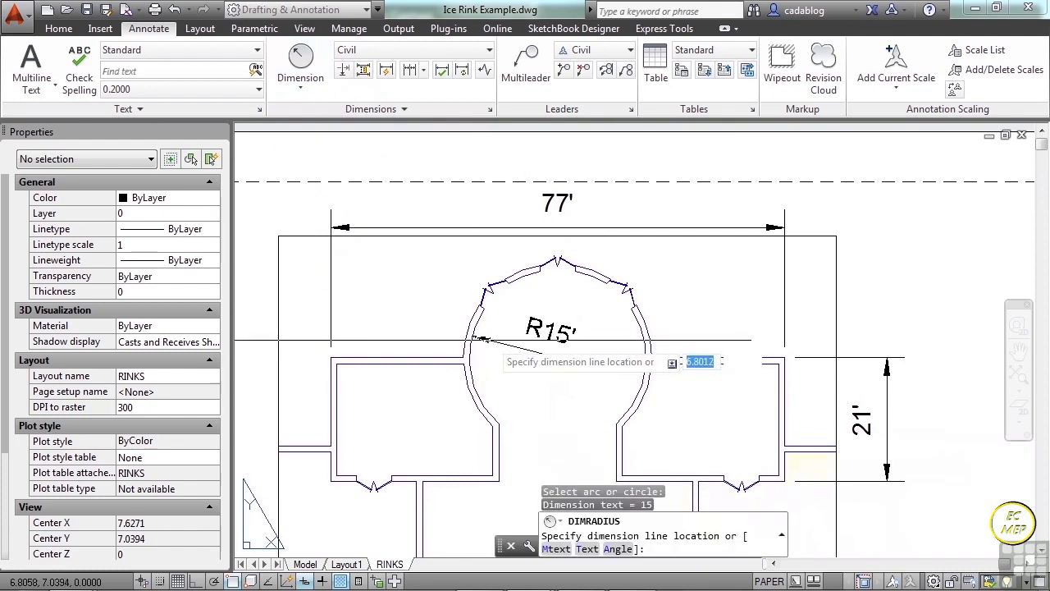
{"action": "left_click", "coordinate": [583, 364]}
{"action": "scroll", "coordinate": [627, 328], "scroll_direction": "down", "scroll_amount": 5}
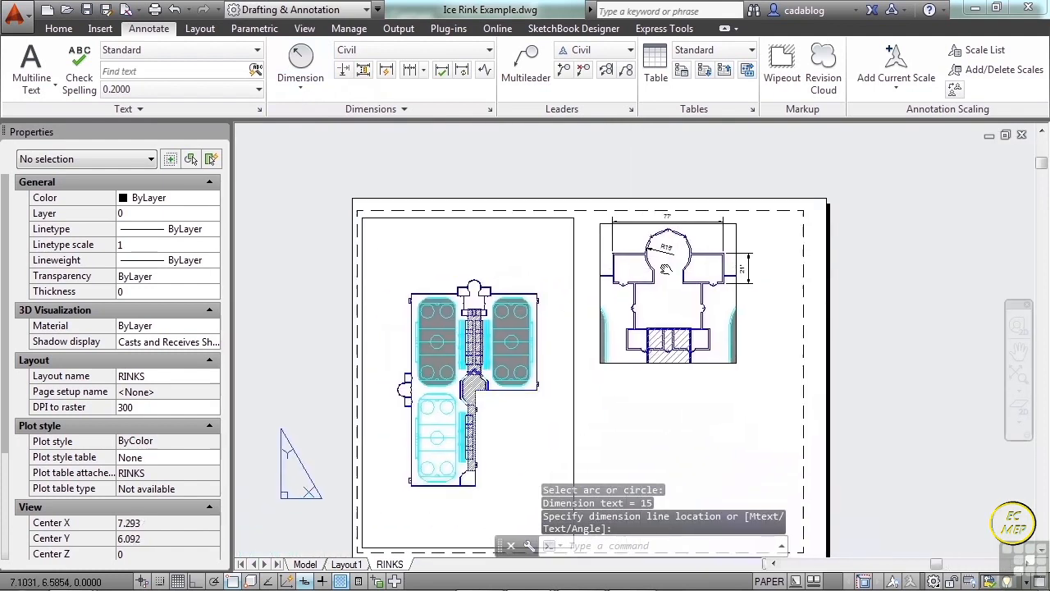
Add a horizontal linear dimension between the outer corners of the rink plan's north wall, placed above the round entrance.
{"action": "left_click", "coordinate": [300, 85]}
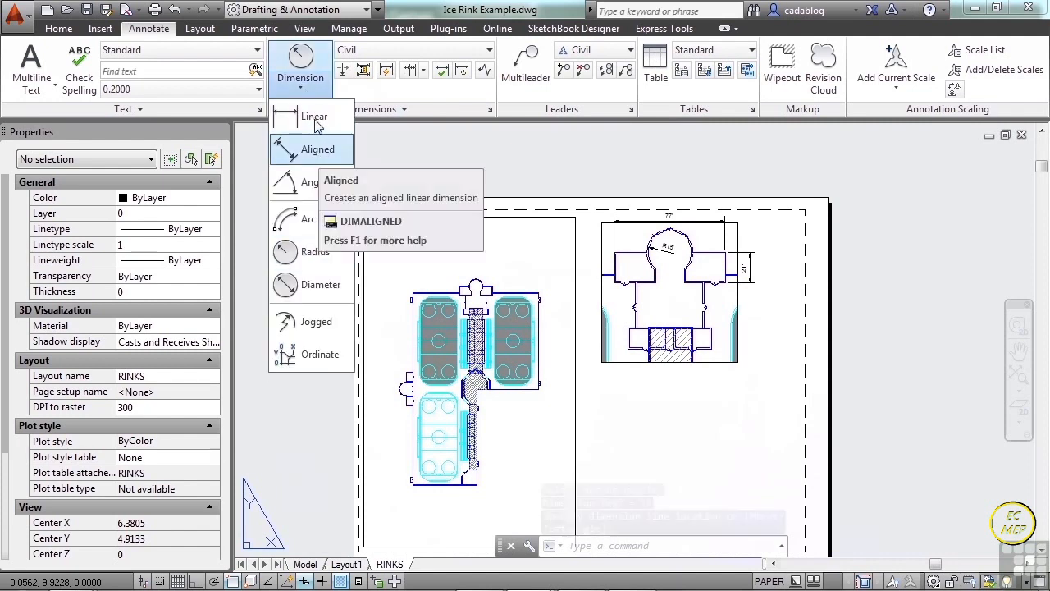
{"action": "left_click", "coordinate": [314, 117]}
{"action": "scroll", "coordinate": [419, 306], "scroll_direction": "up", "scroll_amount": 6}
{"action": "scroll", "coordinate": [414, 302], "scroll_direction": "up", "scroll_amount": 4}
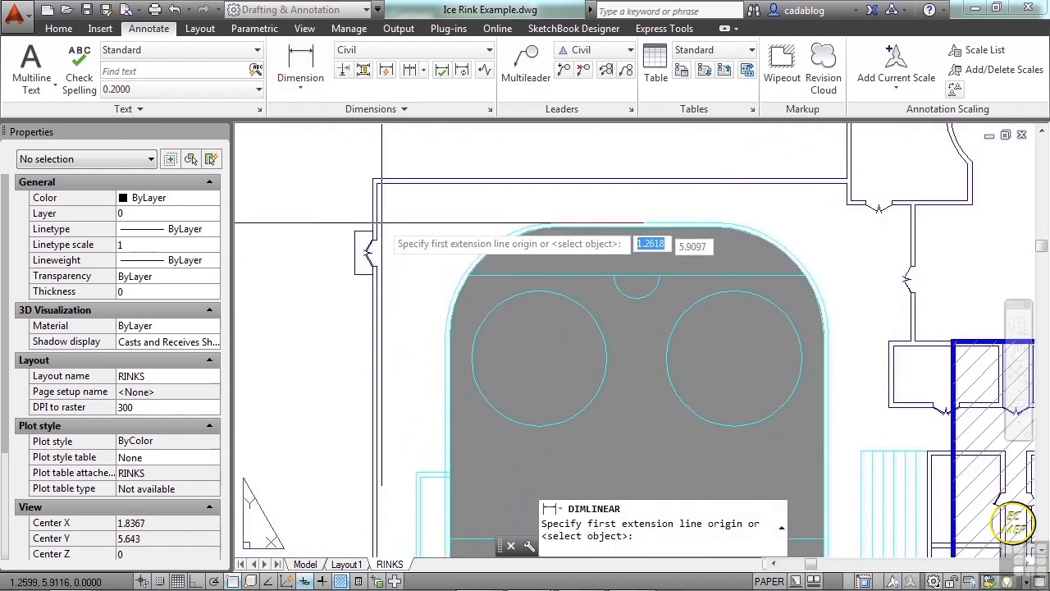
{"action": "left_click", "coordinate": [371, 178]}
{"action": "scroll", "coordinate": [357, 238], "scroll_direction": "down", "scroll_amount": 5}
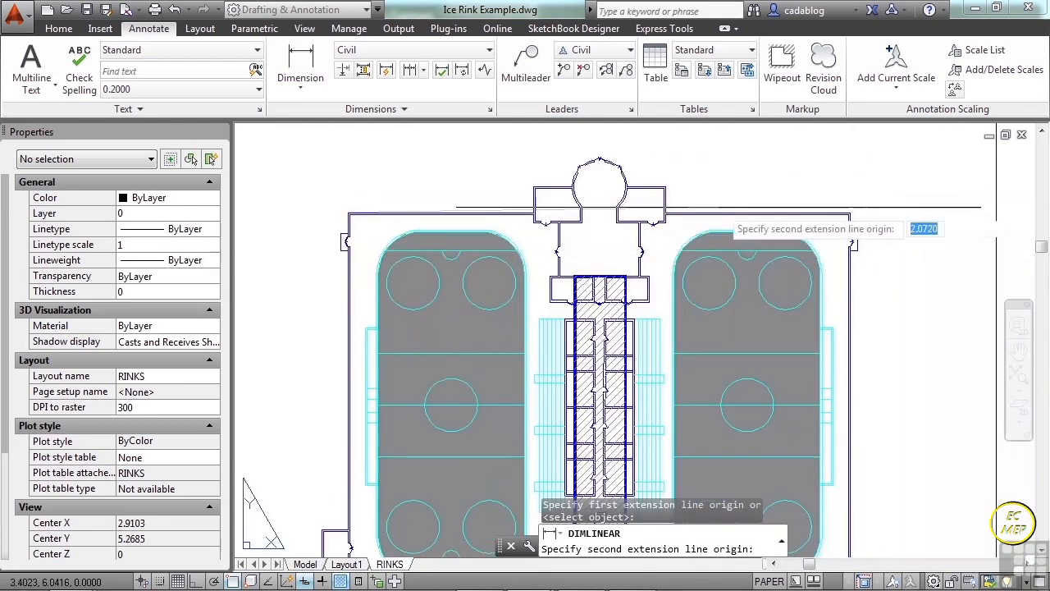
{"action": "scroll", "coordinate": [738, 220], "scroll_direction": "up", "scroll_amount": 6}
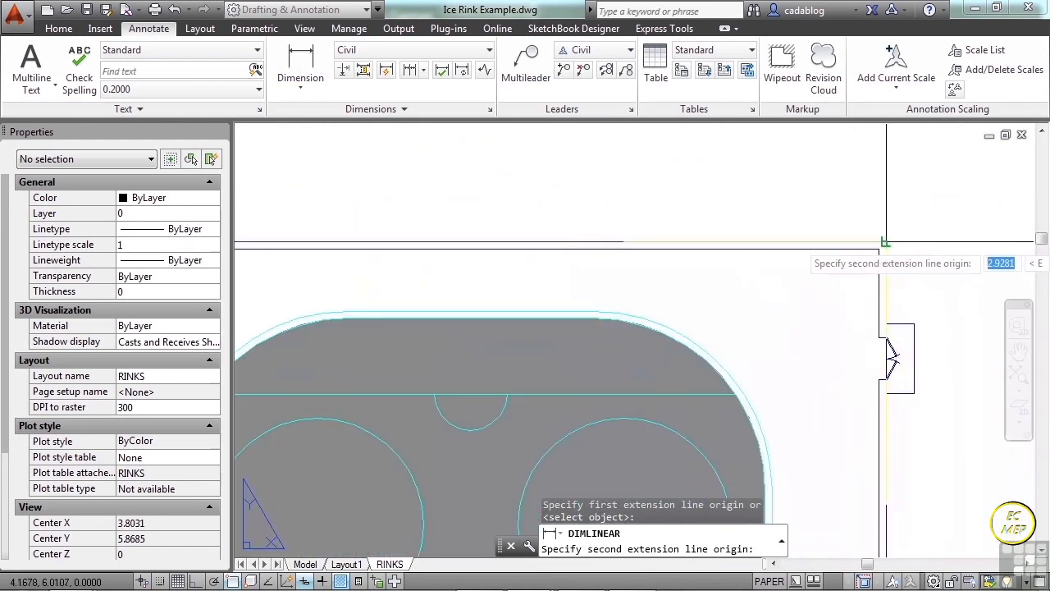
{"action": "left_click", "coordinate": [884, 244]}
{"action": "scroll", "coordinate": [820, 254], "scroll_direction": "down", "scroll_amount": 5}
{"action": "scroll", "coordinate": [810, 256], "scroll_direction": "down", "scroll_amount": 3}
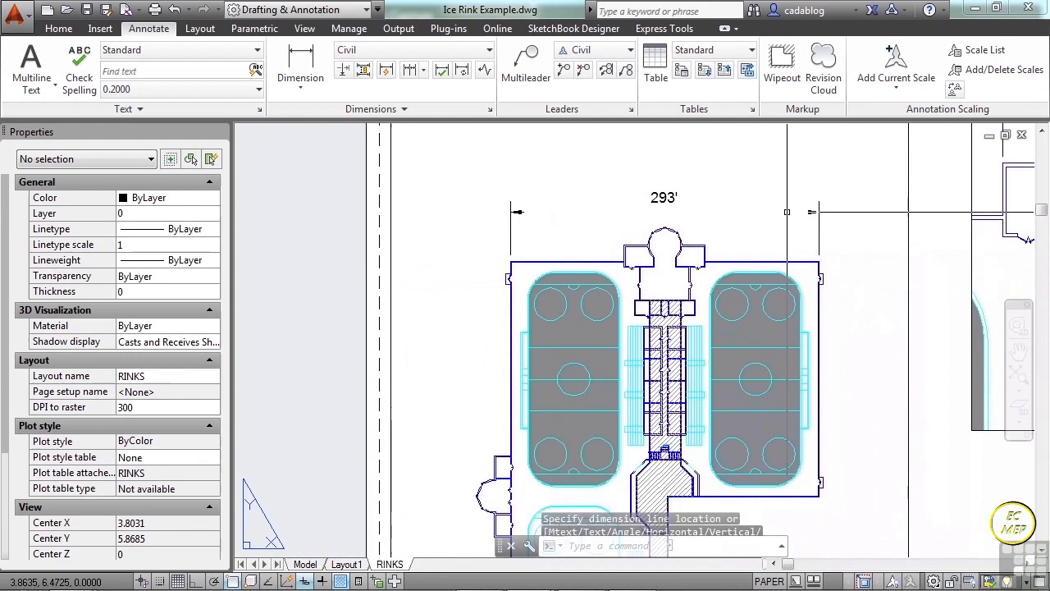
{"action": "left_click", "coordinate": [808, 215]}
{"action": "middle_click_drag", "start_coordinate": [617, 216], "coordinate": [520, 243]}
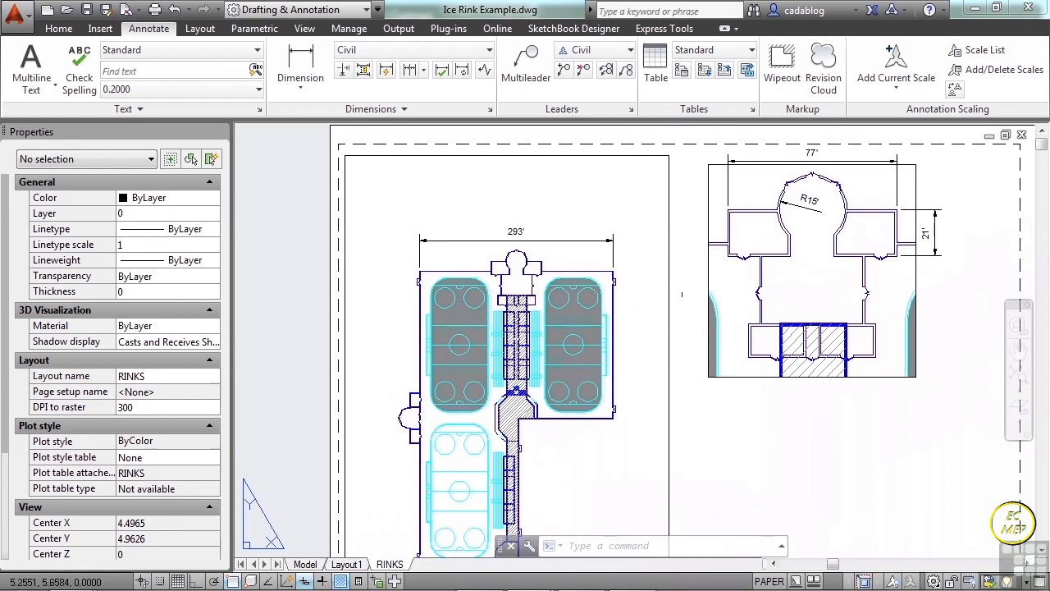
In the rink plan viewport, add a vertical linear dimension to the east wall of the entrance's east side room, placed just east of it.
{"action": "left_click", "coordinate": [300, 66]}
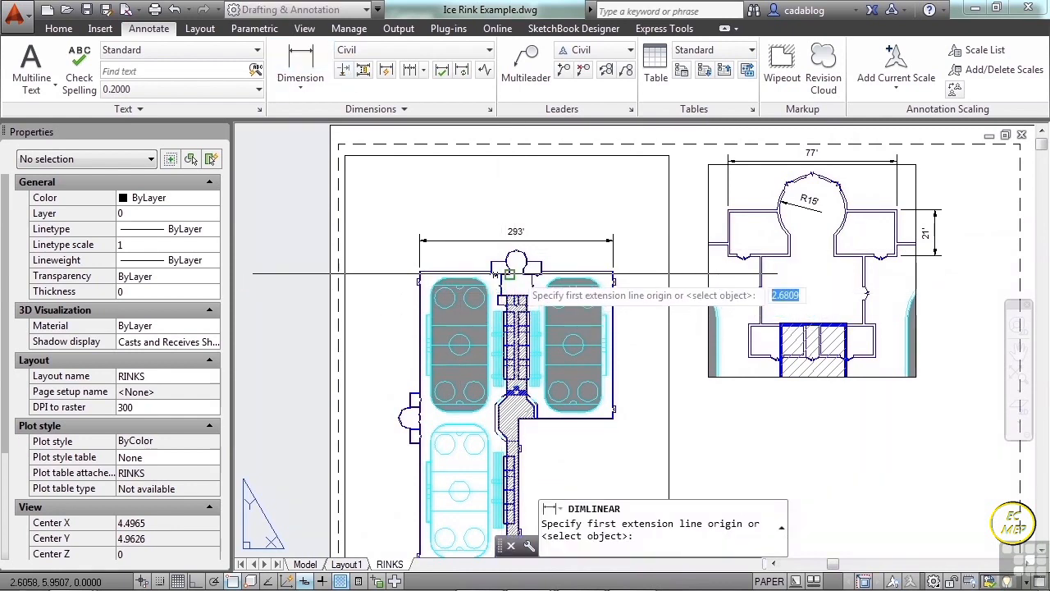
{"action": "scroll", "coordinate": [589, 289], "scroll_direction": "up", "scroll_amount": 5}
{"action": "scroll", "coordinate": [589, 289], "scroll_direction": "up", "scroll_amount": 3}
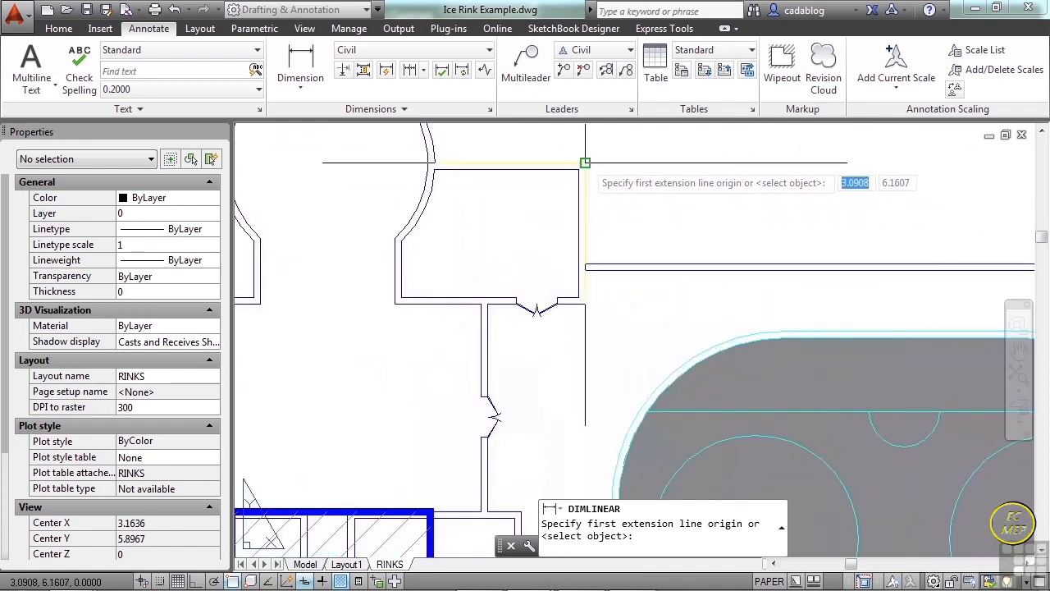
{"action": "left_click", "coordinate": [585, 164]}
{"action": "left_click", "coordinate": [584, 300]}
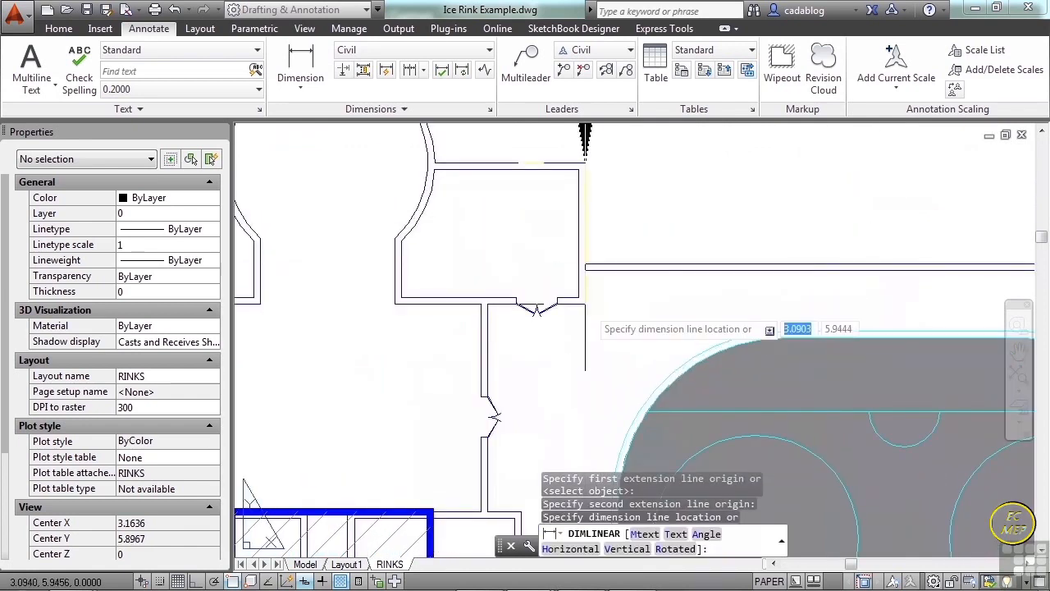
{"action": "scroll", "coordinate": [624, 312], "scroll_direction": "down", "scroll_amount": 3}
{"action": "left_click", "coordinate": [641, 316]}
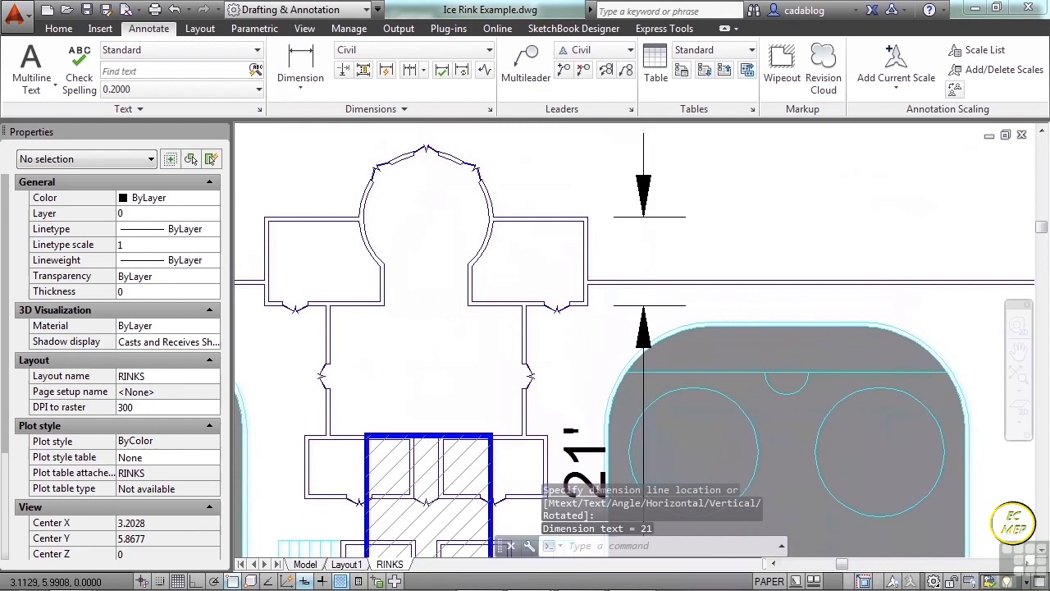
{"action": "scroll", "coordinate": [588, 318], "scroll_direction": "down", "scroll_amount": 2}
{"action": "scroll", "coordinate": [584, 254], "scroll_direction": "down", "scroll_amount": 4}
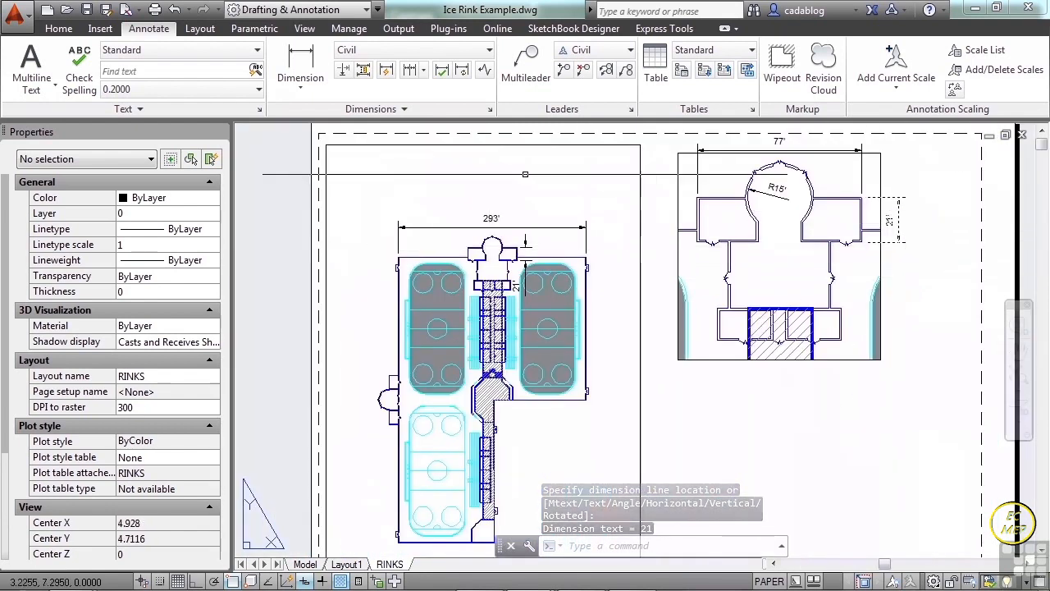
In the rink plan viewport, add a horizontal linear dimension between the entrance's outer wall corners, with its line running through the side rooms.
{"action": "left_click", "coordinate": [305, 65]}
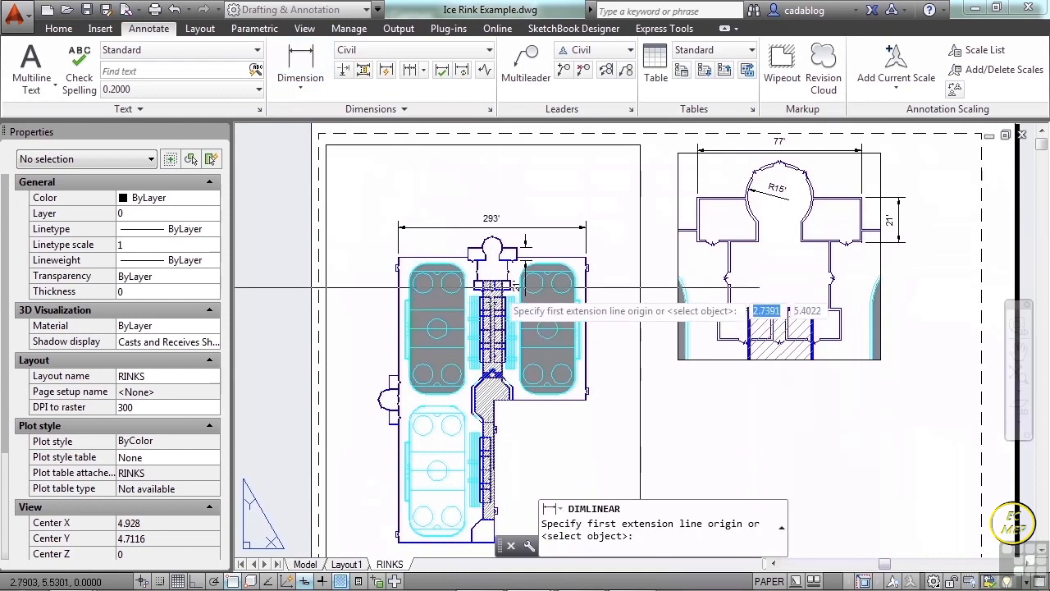
{"action": "scroll", "coordinate": [507, 260], "scroll_direction": "up", "scroll_amount": 8}
{"action": "left_click", "coordinate": [567, 179]}
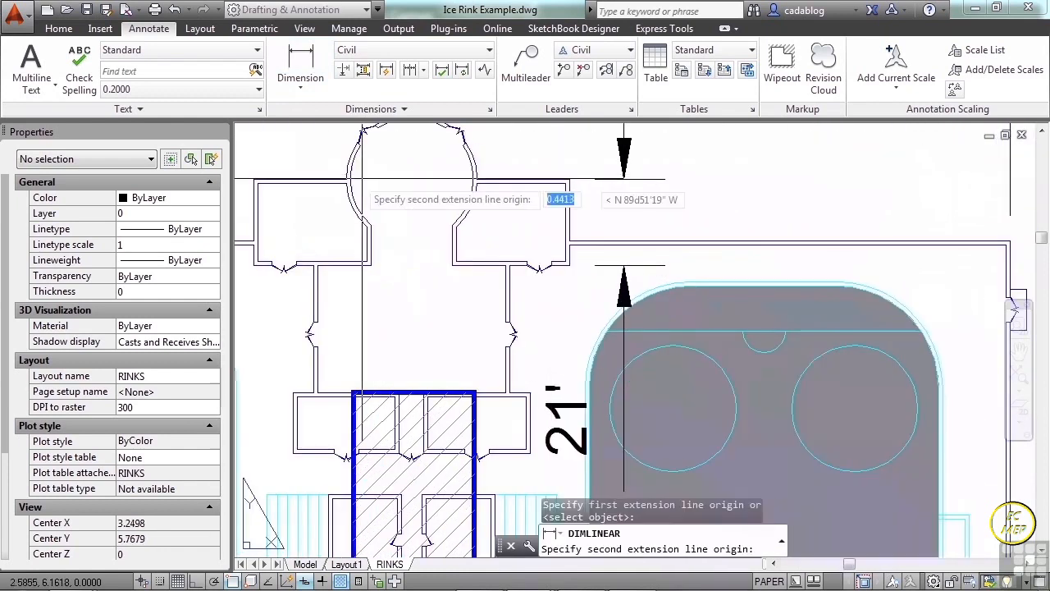
{"action": "left_click", "coordinate": [253, 179]}
{"action": "scroll", "coordinate": [344, 193], "scroll_direction": "down", "scroll_amount": 5}
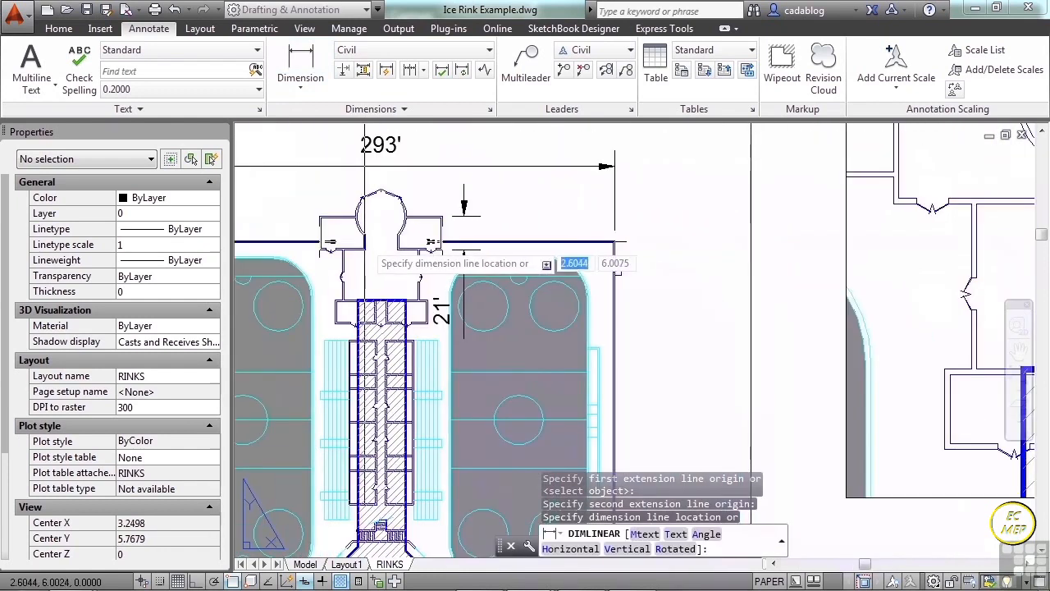
{"action": "scroll", "coordinate": [379, 239], "scroll_direction": "up", "scroll_amount": 4}
{"action": "left_click", "coordinate": [379, 240]}
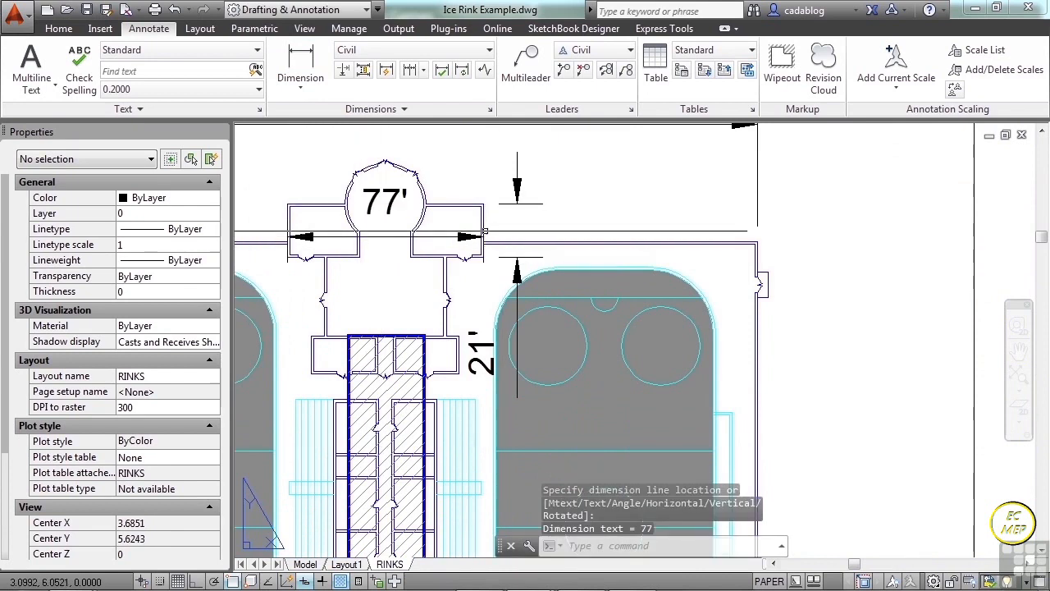
{"action": "scroll", "coordinate": [379, 240], "scroll_direction": "down", "scroll_amount": 5}
{"action": "scroll", "coordinate": [632, 233], "scroll_direction": "down", "scroll_amount": 3}
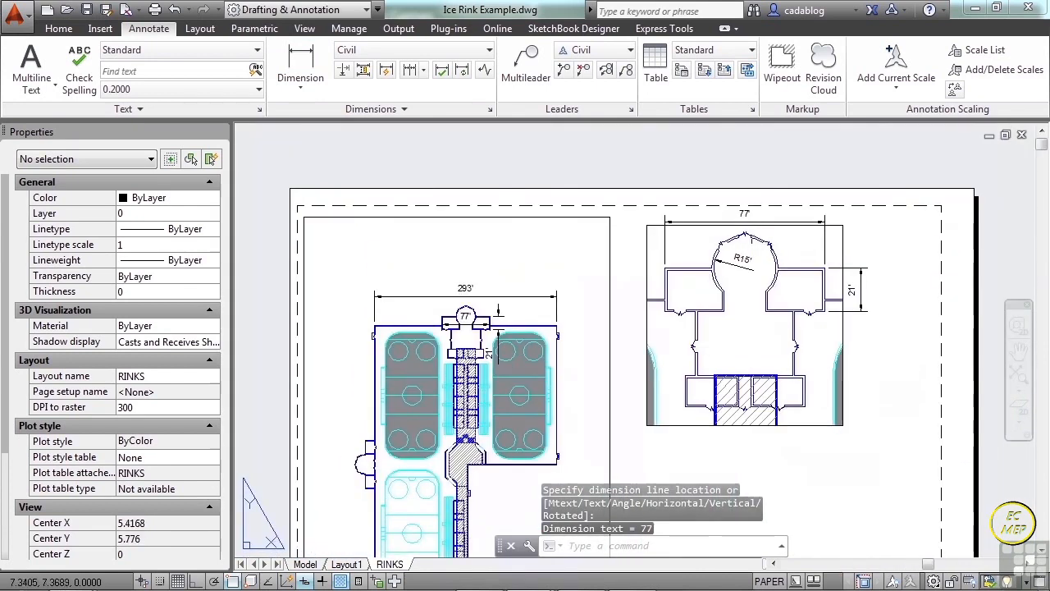
{"action": "scroll", "coordinate": [665, 303], "scroll_direction": "down", "scroll_amount": 2}
{"action": "middle_click_drag", "start_coordinate": [665, 303], "coordinate": [608, 261]}
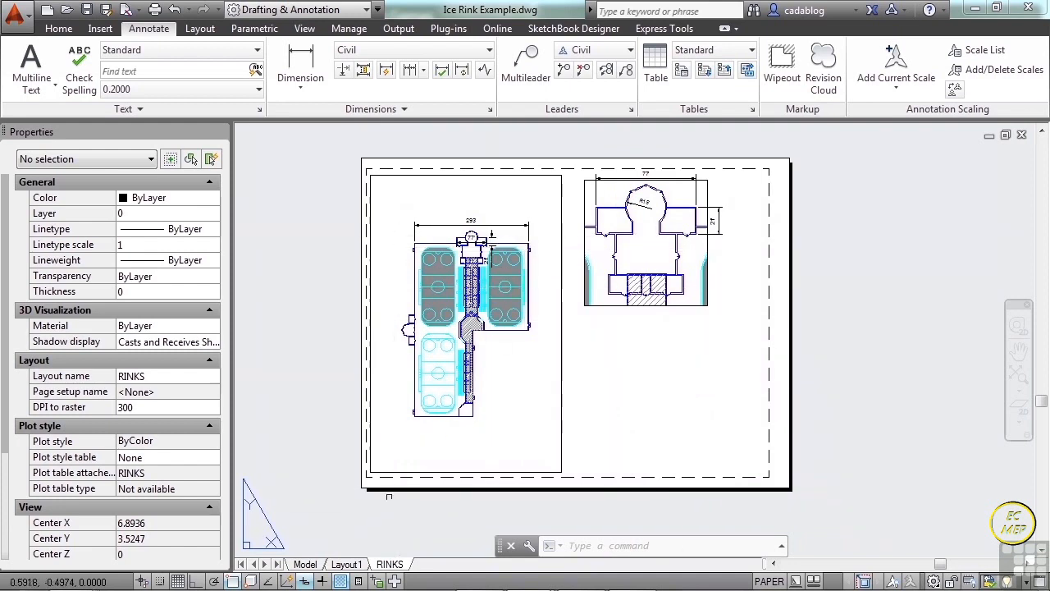
In model space, add a horizontal linear dimension between the building's outer north wall corners, placed just above the wall.
{"action": "left_click", "coordinate": [305, 563]}
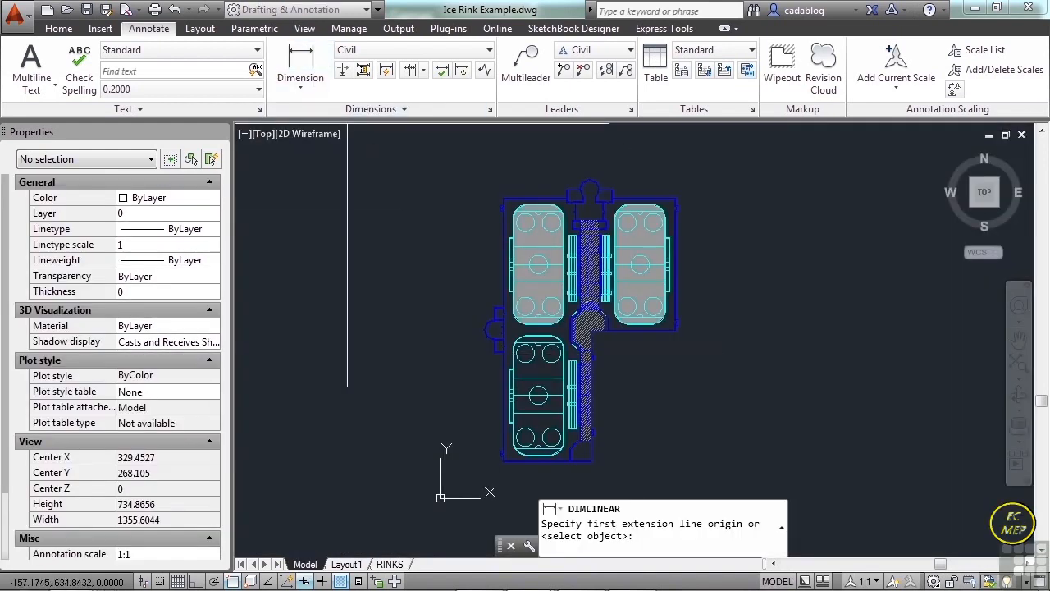
{"action": "scroll", "coordinate": [610, 202], "scroll_direction": "up", "scroll_amount": 8}
{"action": "left_click", "coordinate": [611, 202]}
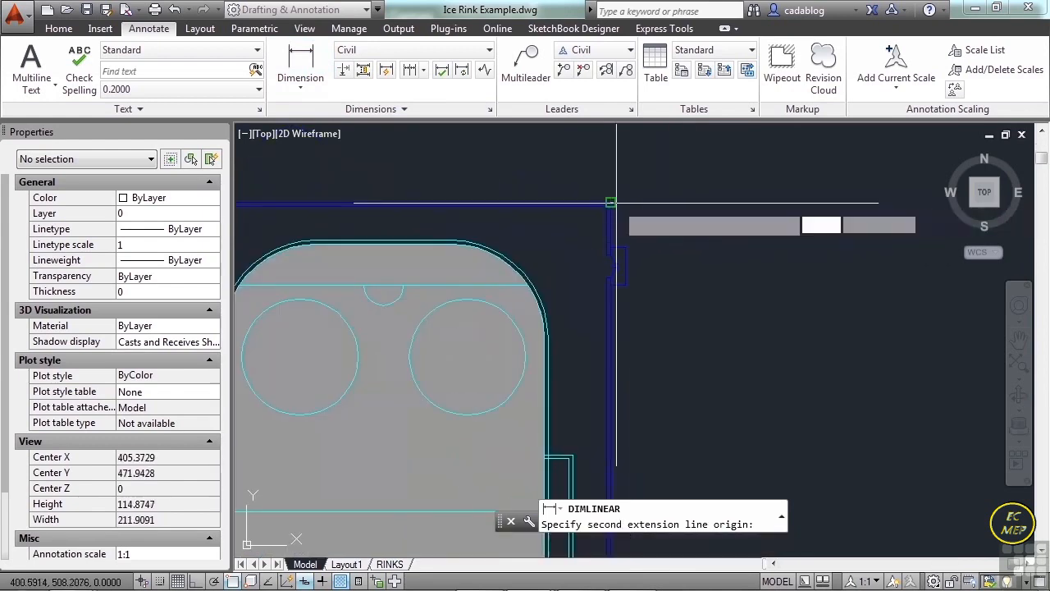
{"action": "scroll", "coordinate": [624, 205], "scroll_direction": "down", "scroll_amount": 5}
{"action": "middle_click_drag", "start_coordinate": [355, 190], "coordinate": [460, 193]}
{"action": "scroll", "coordinate": [337, 225], "scroll_direction": "up", "scroll_amount": 4}
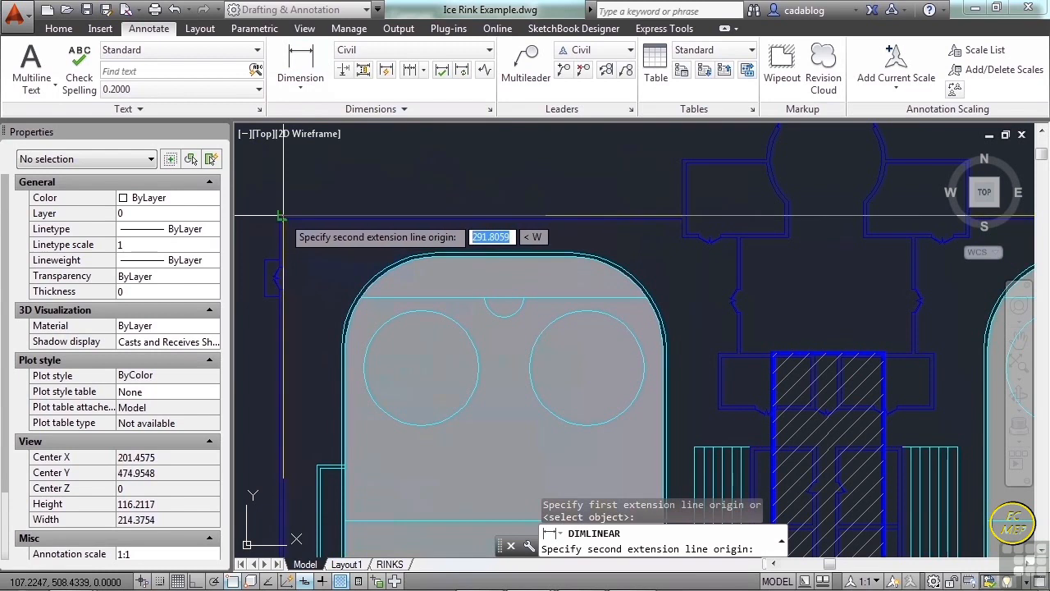
{"action": "left_click", "coordinate": [283, 218]}
{"action": "left_click", "coordinate": [823, 195]}
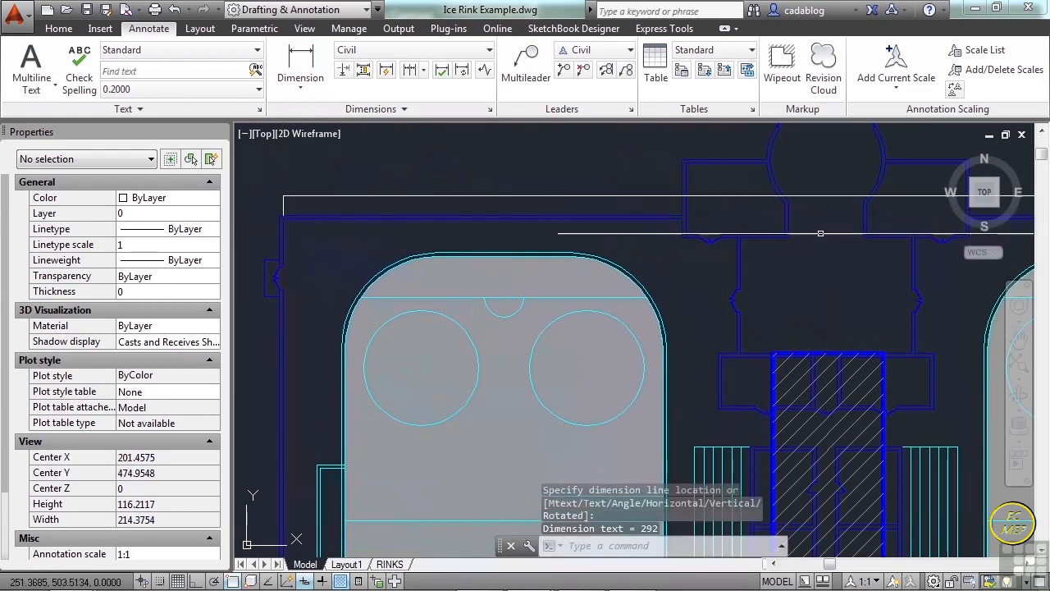
{"action": "scroll", "coordinate": [785, 237], "scroll_direction": "down", "scroll_amount": 4}
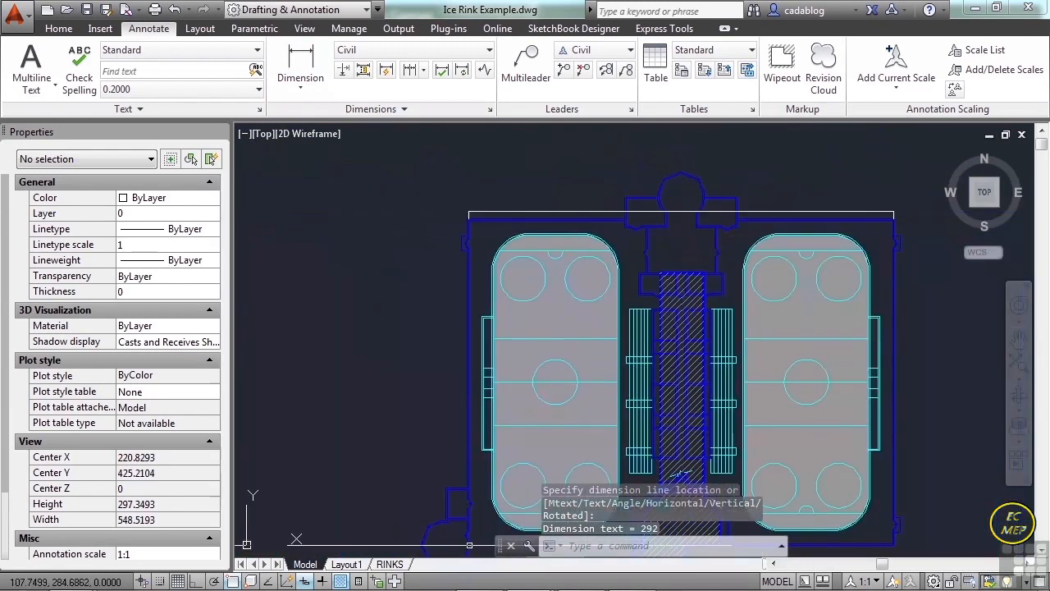
Examine how the model-space dimension appears in both viewports of the RINKS layout and in Layout1.
{"action": "left_click", "coordinate": [390, 564]}
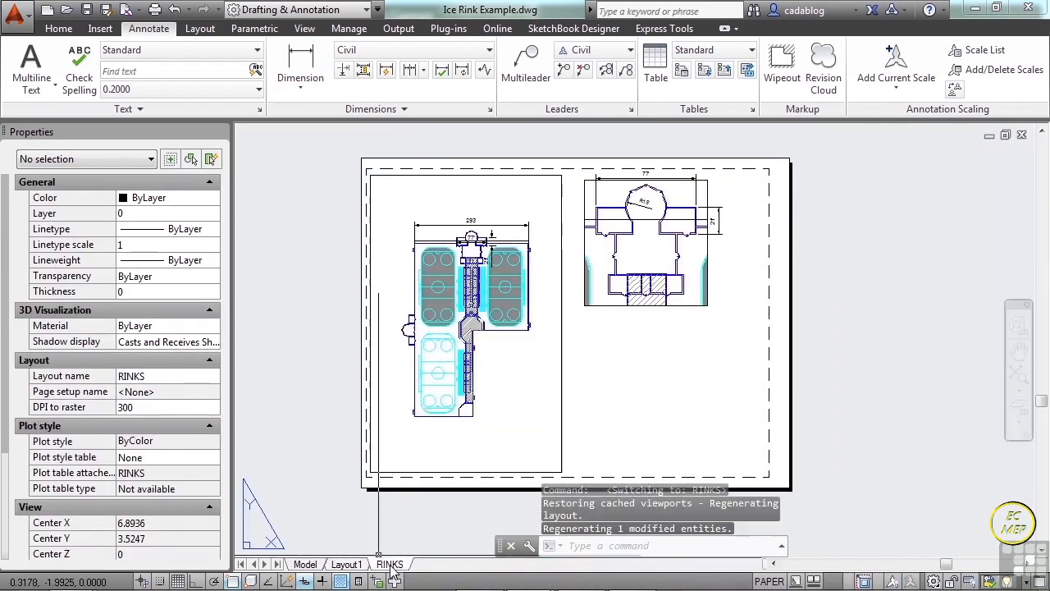
{"action": "scroll", "coordinate": [476, 228], "scroll_direction": "up", "scroll_amount": 5}
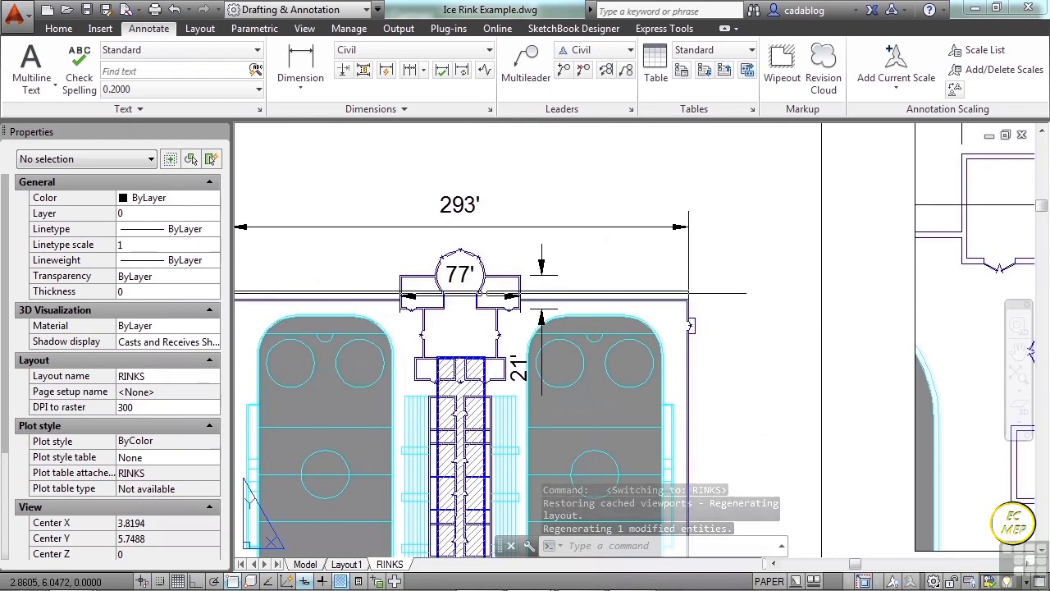
{"action": "scroll", "coordinate": [423, 324], "scroll_direction": "down", "scroll_amount": 2}
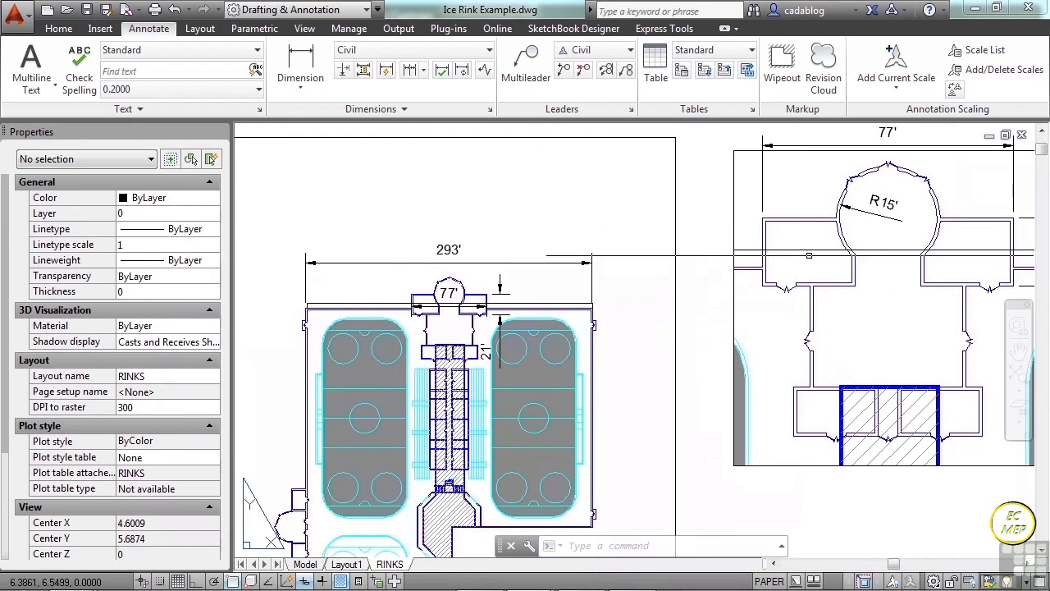
{"action": "scroll", "coordinate": [864, 251], "scroll_direction": "down", "scroll_amount": 4}
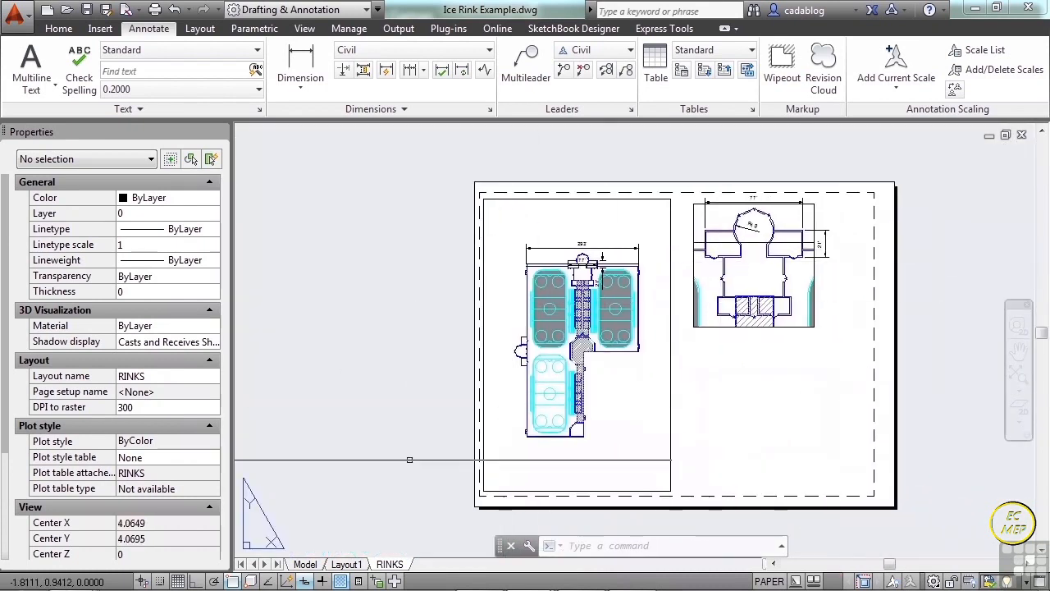
{"action": "left_click", "coordinate": [359, 564]}
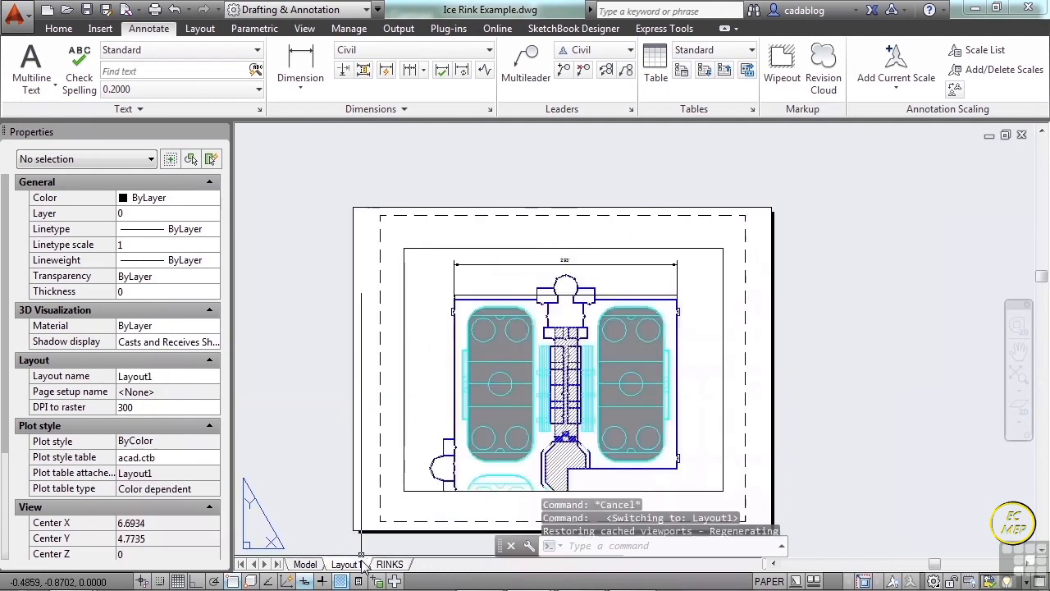
{"action": "scroll", "coordinate": [572, 274], "scroll_direction": "up", "scroll_amount": 5}
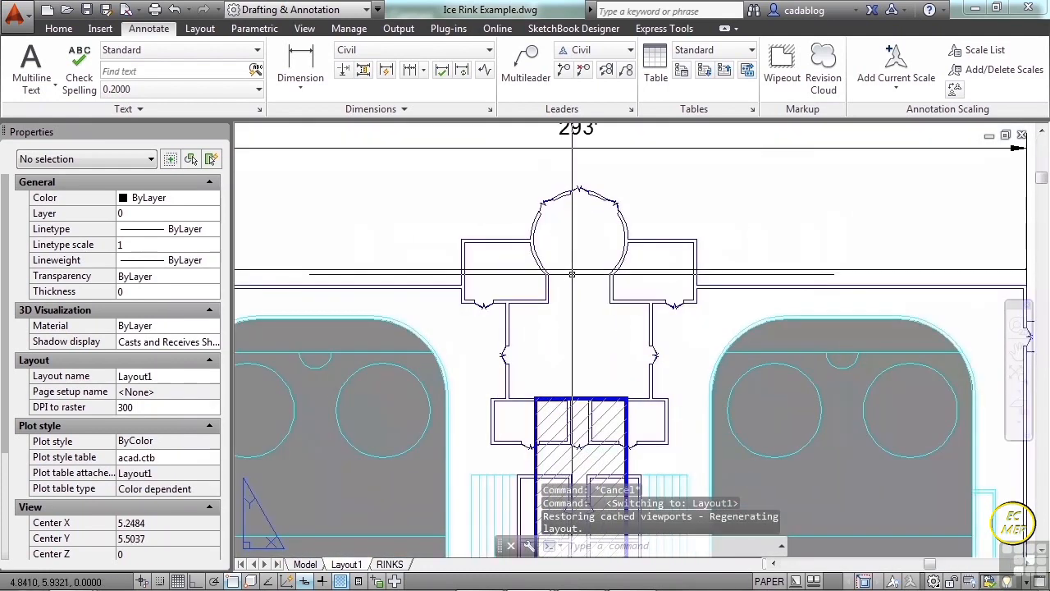
{"action": "scroll", "coordinate": [572, 273], "scroll_direction": "down", "scroll_amount": 3}
{"action": "left_click", "coordinate": [609, 225]}
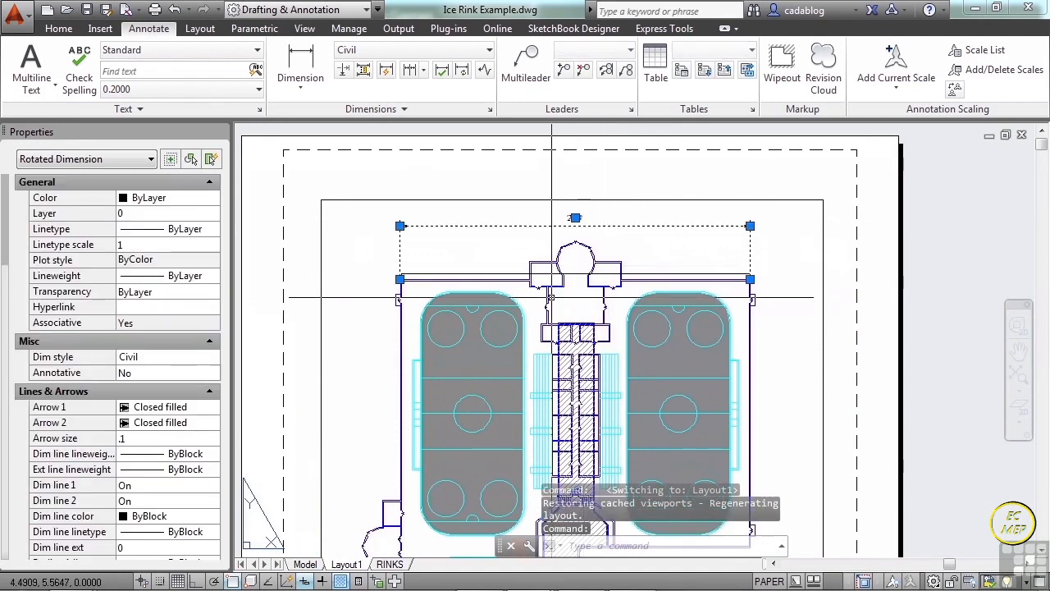
{"action": "key", "text": "Escape"}
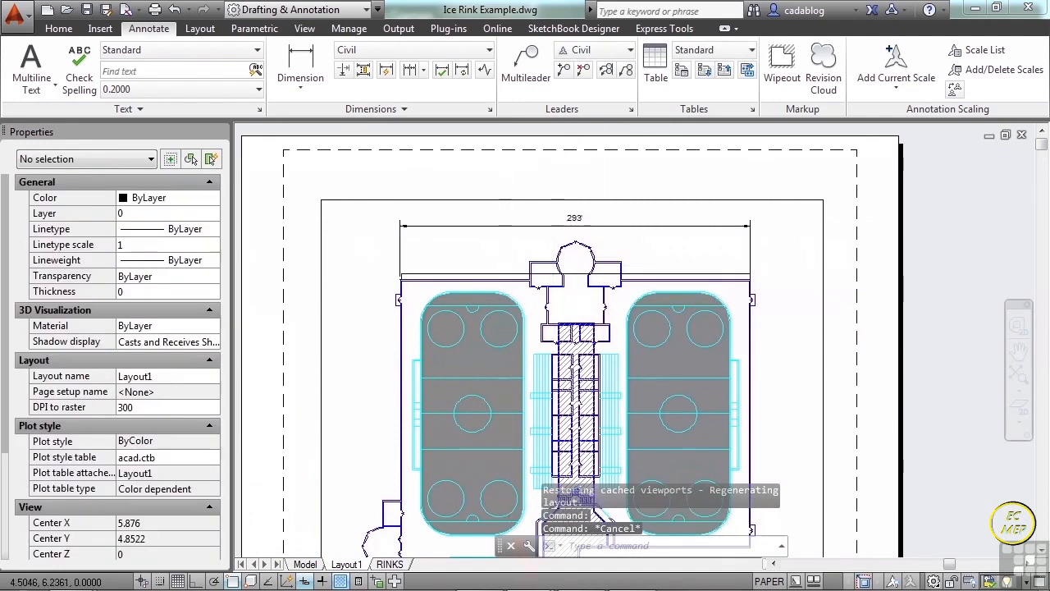
{"action": "scroll", "coordinate": [552, 257], "scroll_direction": "down", "scroll_amount": 2}
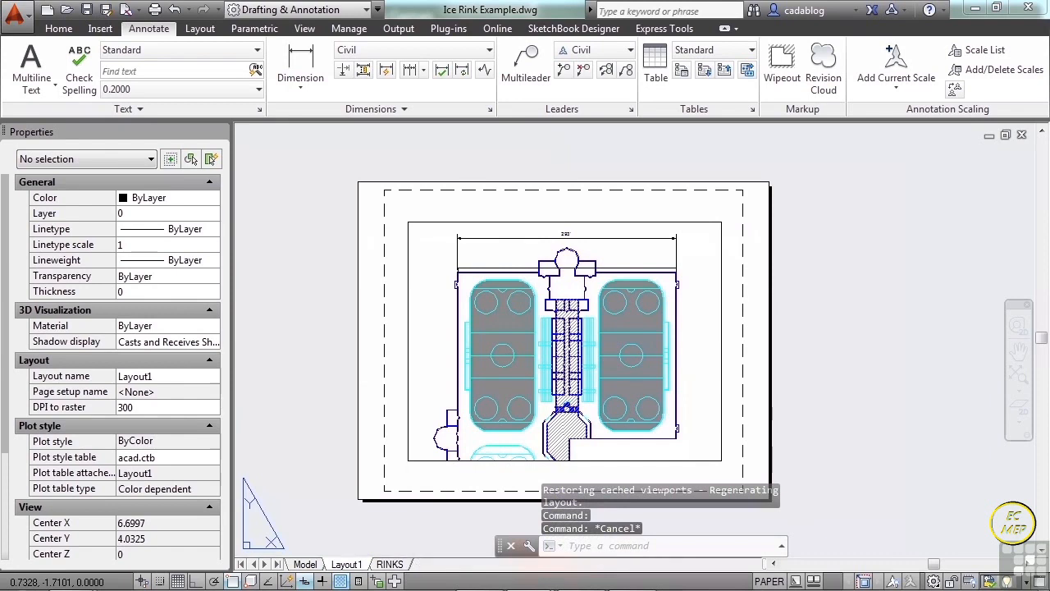
Open the RINKS layout and compare the dimensions shown in the rink plan and entrance detail viewports.
{"action": "left_click", "coordinate": [391, 564]}
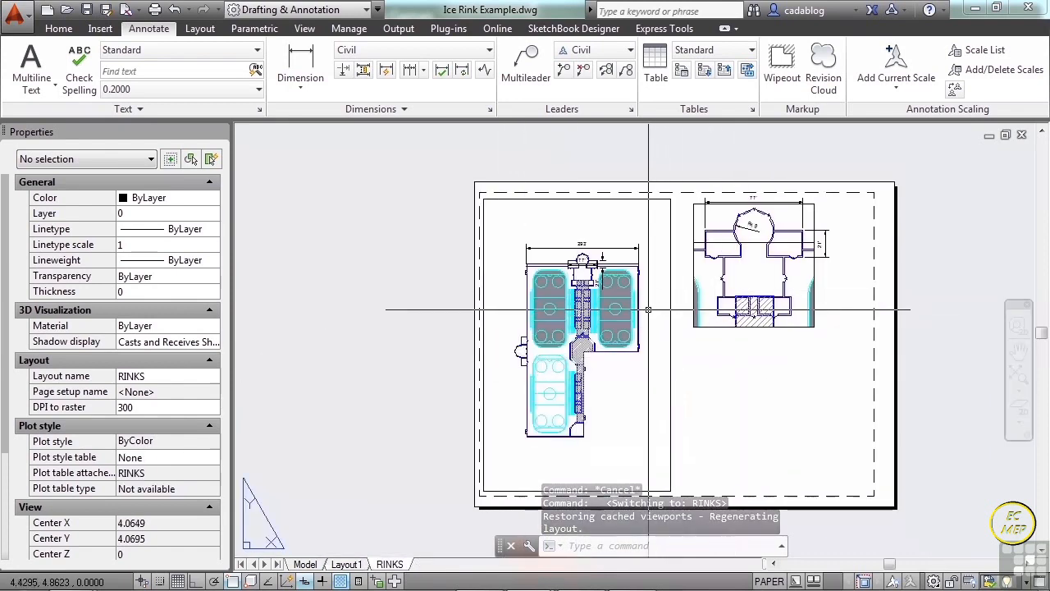
{"action": "scroll", "coordinate": [648, 309], "scroll_direction": "up", "scroll_amount": 2}
{"action": "scroll", "coordinate": [506, 290], "scroll_direction": "up", "scroll_amount": 2}
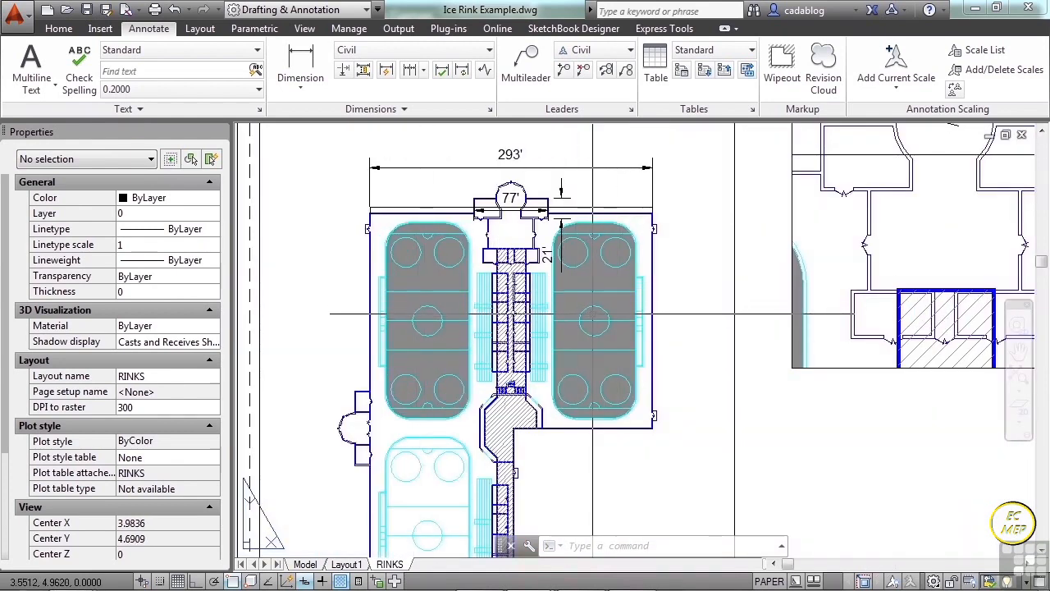
{"action": "scroll", "coordinate": [402, 321], "scroll_direction": "down", "scroll_amount": 2}
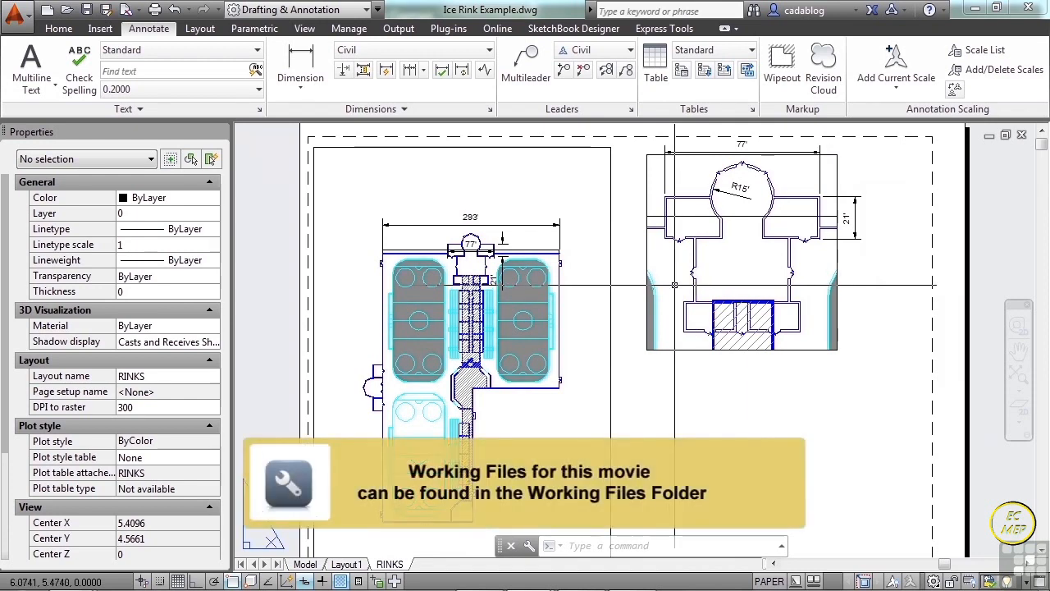
Select the rink plan viewport and review its general, geometry and miscellaneous properties.
{"action": "left_click", "coordinate": [609, 253]}
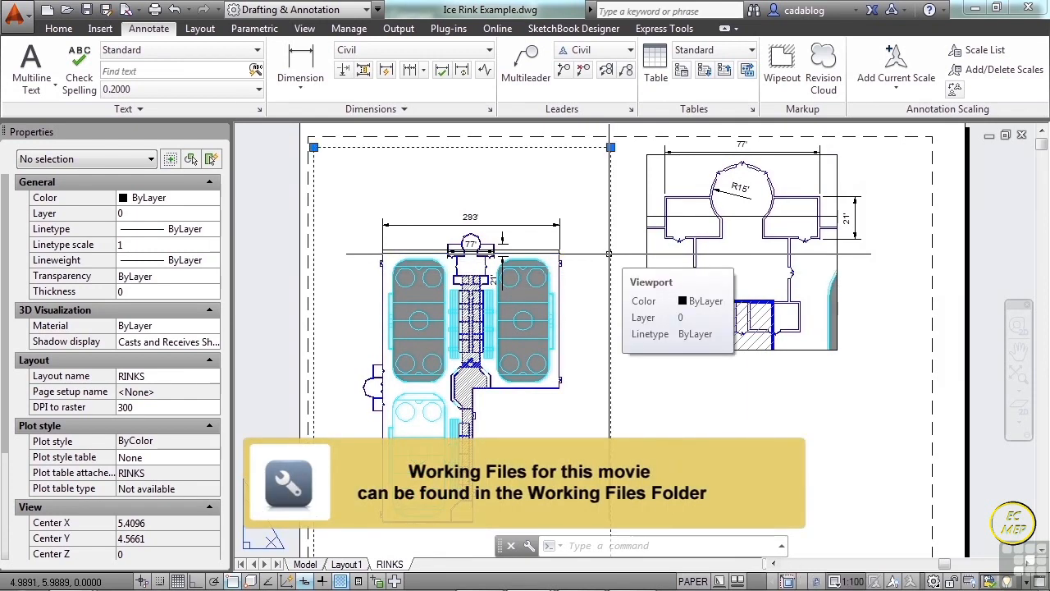
{"action": "scroll", "coordinate": [609, 253], "scroll_direction": "down", "scroll_amount": 2}
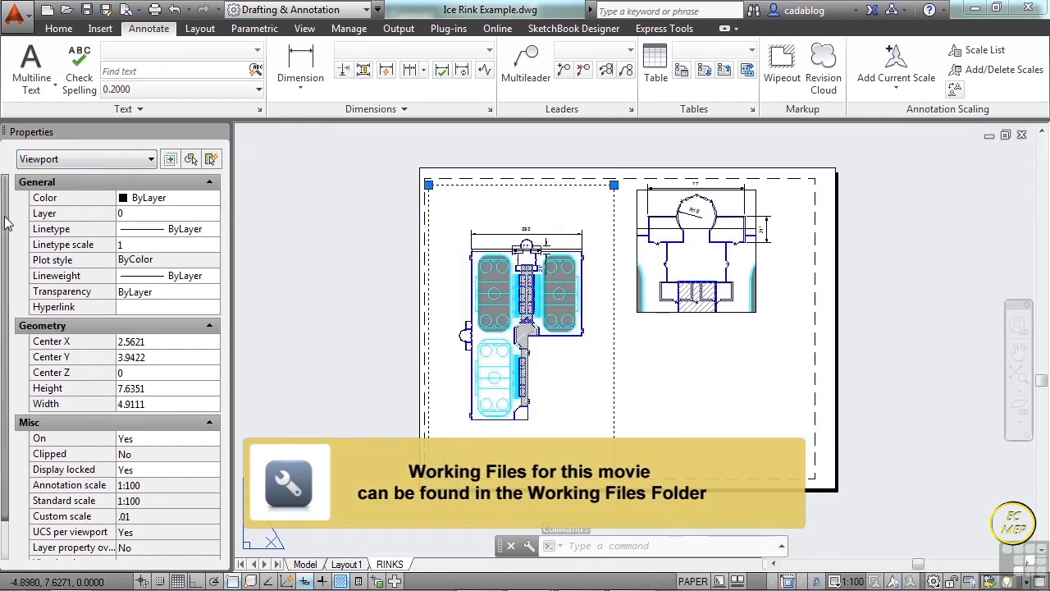
{"action": "scroll", "coordinate": [16, 219], "scroll_direction": "down", "scroll_amount": 3}
{"action": "scroll", "coordinate": [17, 215], "scroll_direction": "up", "scroll_amount": 3}
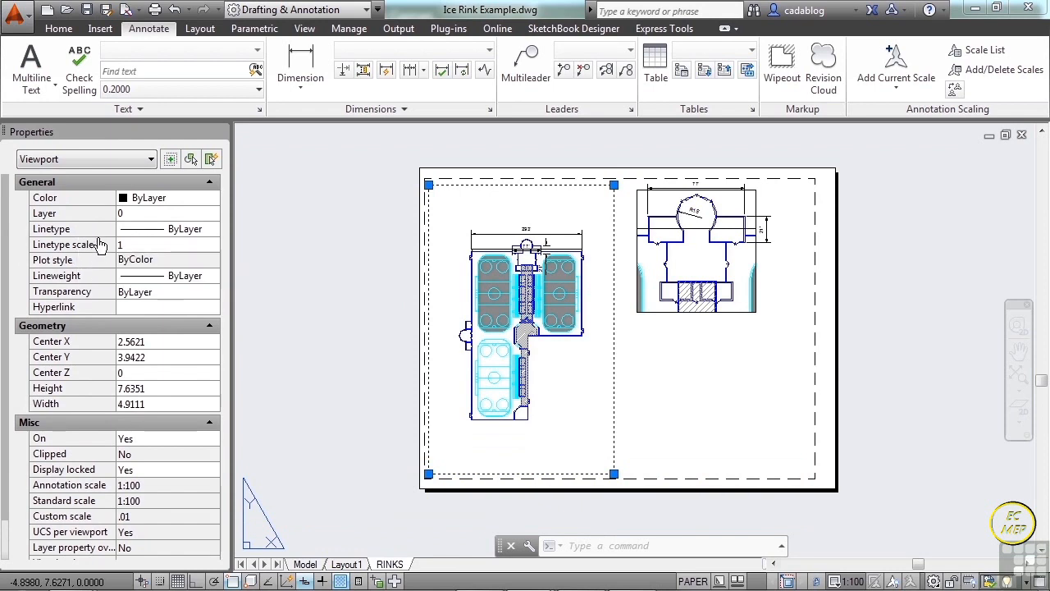
{"action": "scroll", "coordinate": [4, 302], "scroll_direction": "down", "scroll_amount": 1}
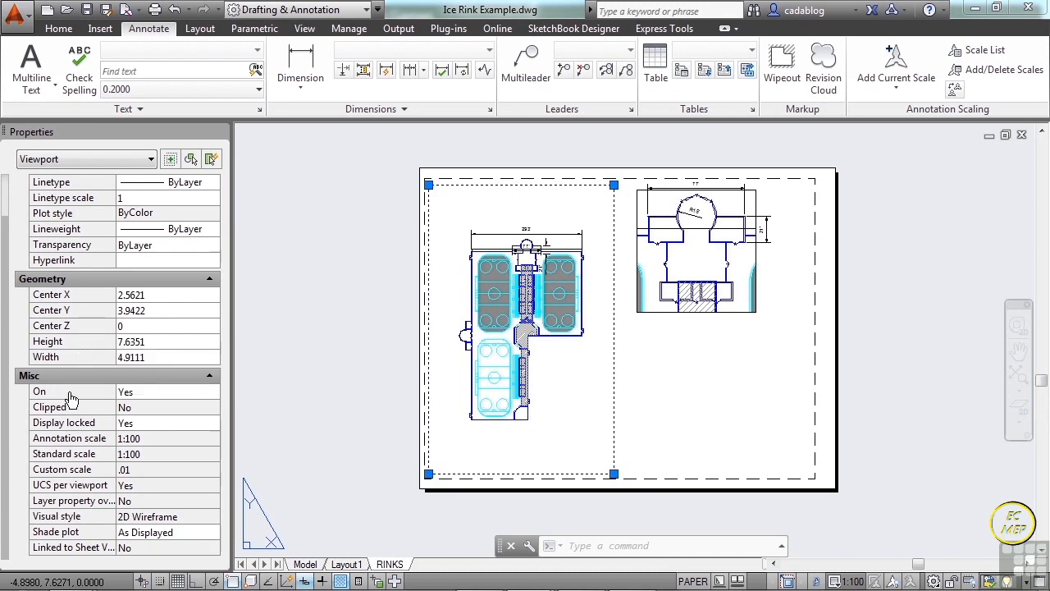
Turn the rink plan viewport's display off and back on through its On property.
{"action": "left_click", "coordinate": [168, 396]}
{"action": "left_click", "coordinate": [205, 394]}
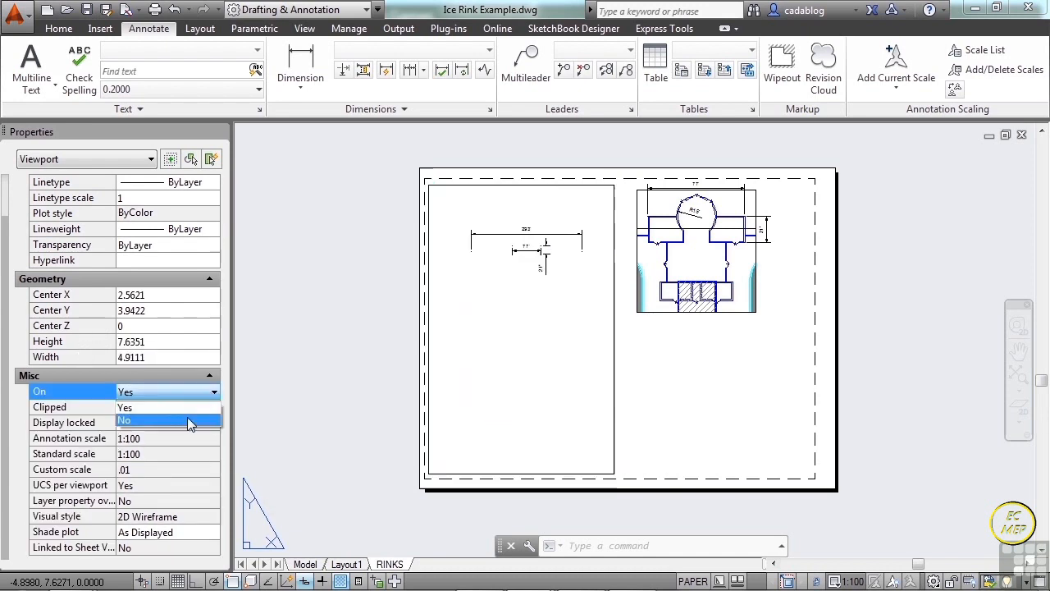
{"action": "left_click", "coordinate": [197, 421]}
{"action": "left_click", "coordinate": [203, 397]}
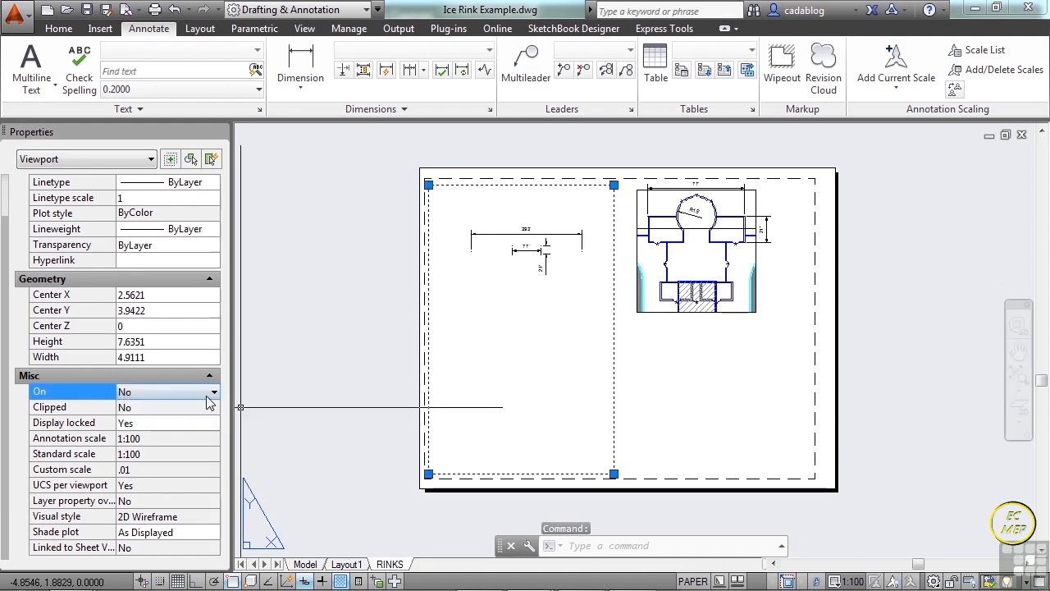
{"action": "left_click", "coordinate": [205, 408]}
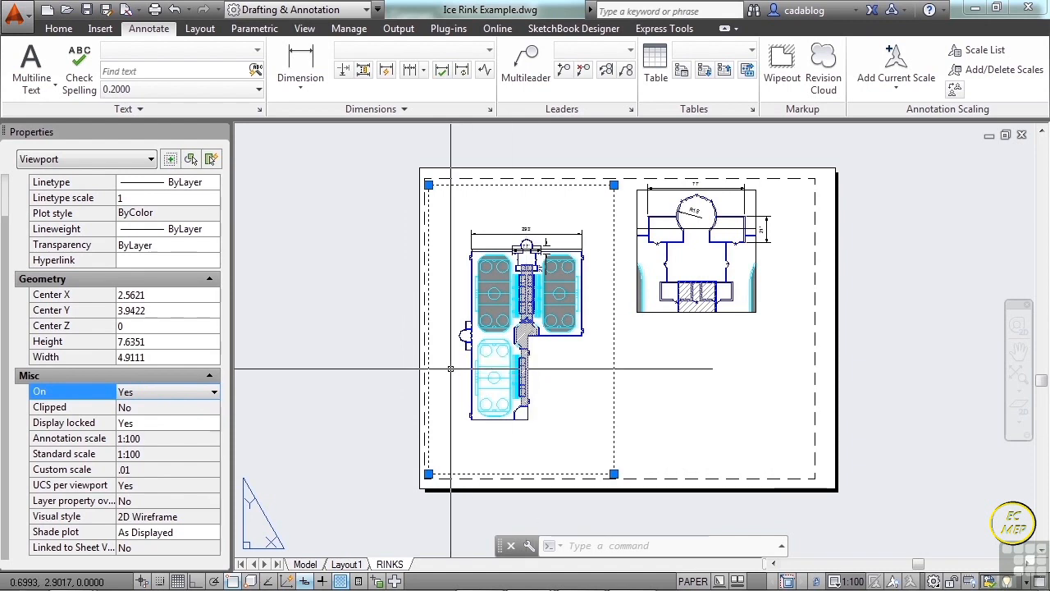
Toggle the rink plan viewport's display lock off and on, and check its annotation, standard and custom scale properties.
{"action": "left_click", "coordinate": [203, 424]}
{"action": "left_click", "coordinate": [207, 424]}
{"action": "left_click", "coordinate": [192, 446]}
{"action": "left_click", "coordinate": [210, 423]}
{"action": "left_click", "coordinate": [196, 439]}
{"action": "left_click", "coordinate": [174, 438]}
{"action": "left_click", "coordinate": [170, 454]}
{"action": "left_click", "coordinate": [160, 470]}
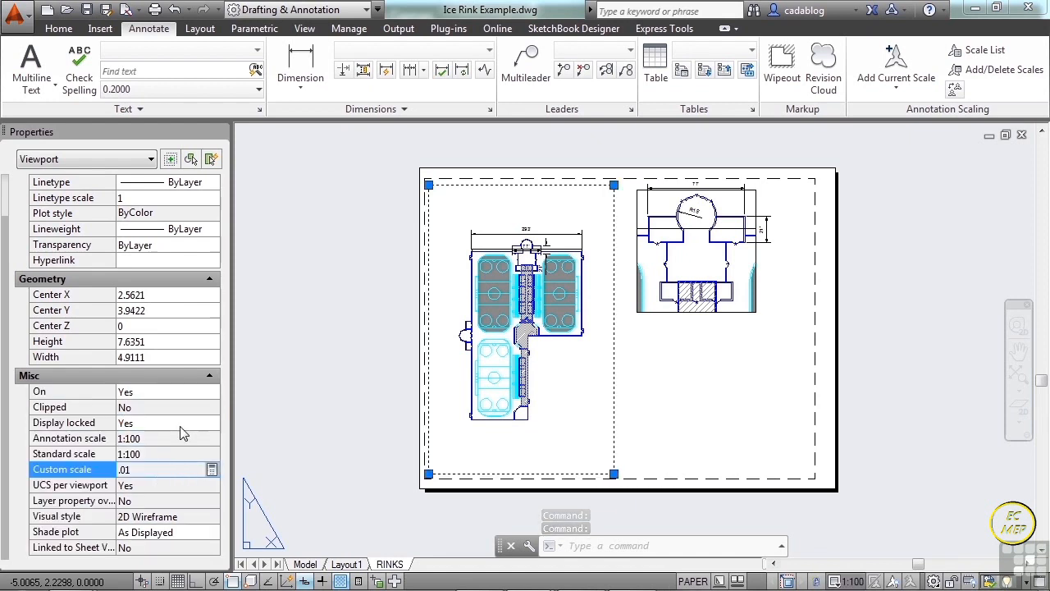
Unlock the rink plan viewport's display and set its custom scale to 1/50.
{"action": "left_click", "coordinate": [183, 423]}
{"action": "left_click", "coordinate": [182, 423]}
{"action": "left_click", "coordinate": [168, 452]}
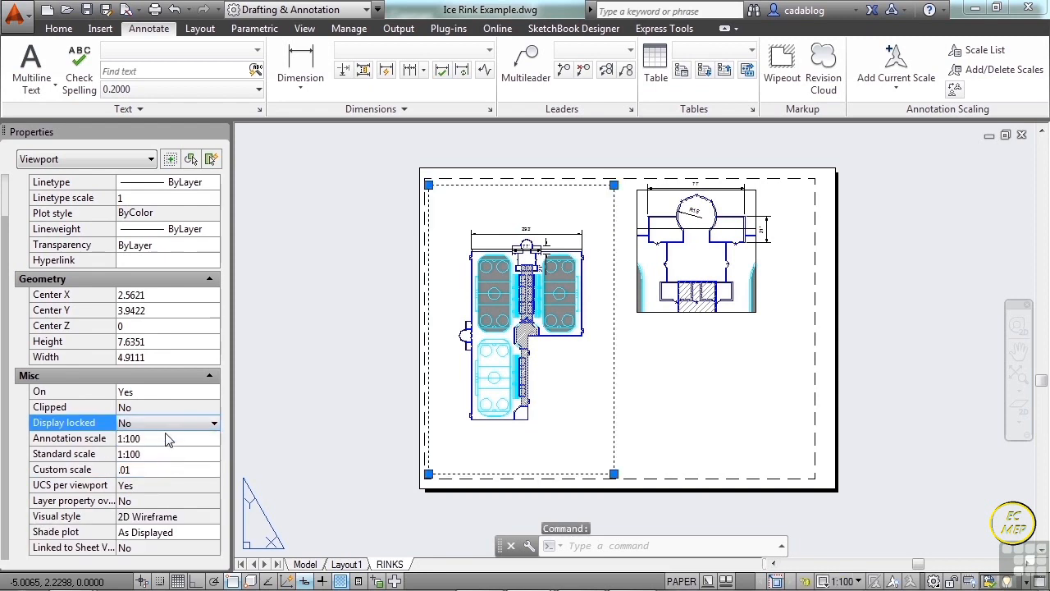
{"action": "left_click", "coordinate": [160, 469]}
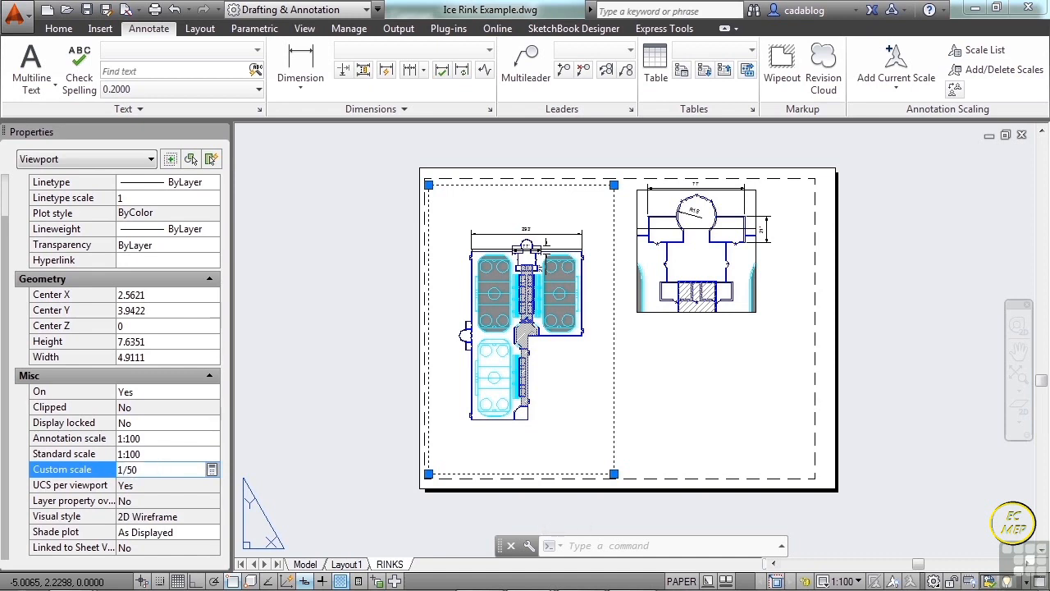
{"action": "type", "text": "1/50"}
{"action": "key", "text": "Return"}
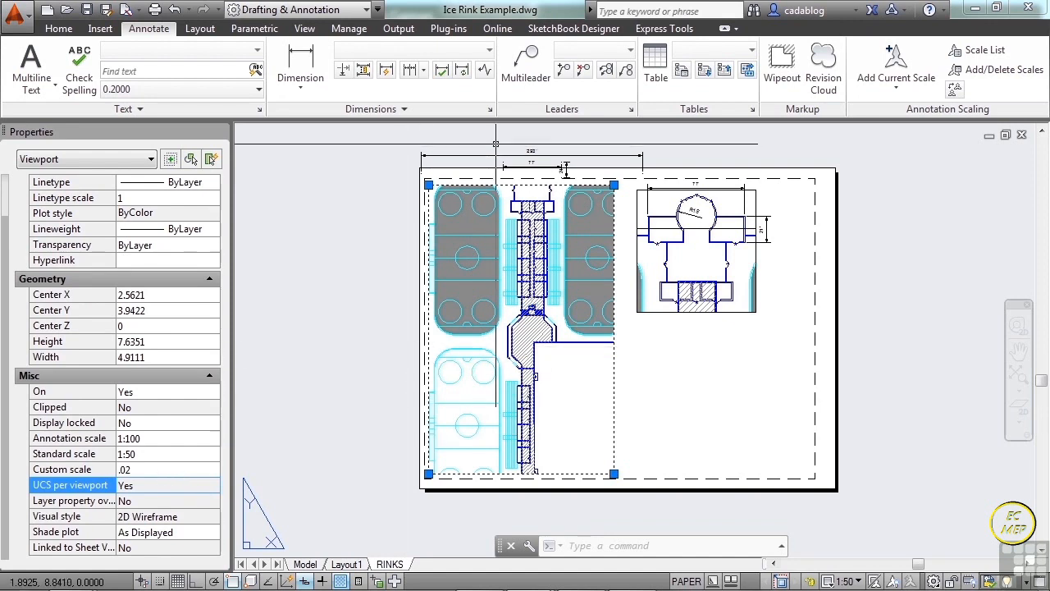
Inspect the rescaled rink plan viewport with its dimensions and remaining properties, and clear the selection.
{"action": "scroll", "coordinate": [495, 146], "scroll_direction": "up", "scroll_amount": 6}
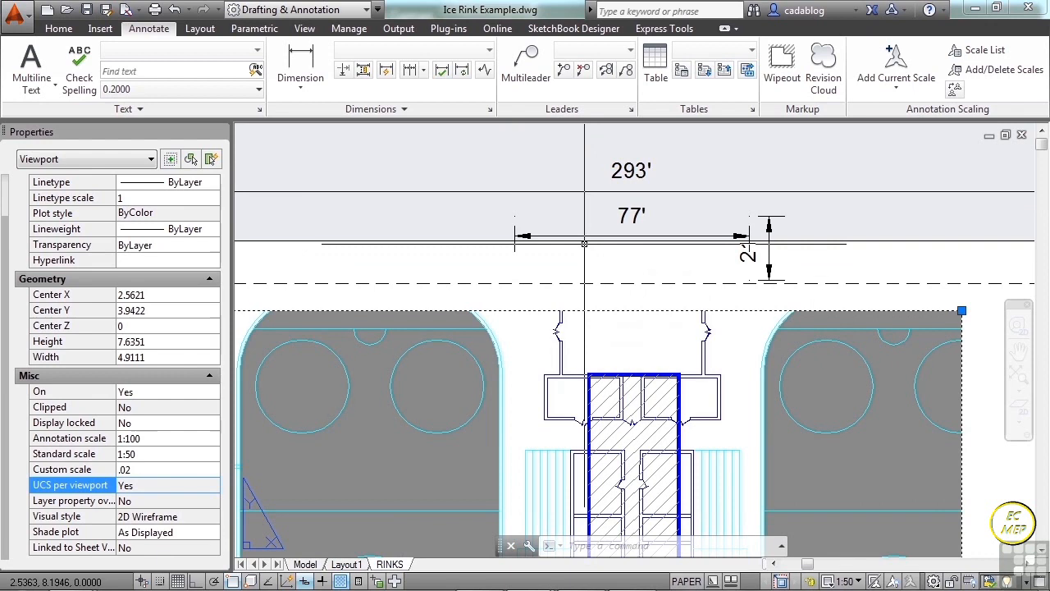
{"action": "scroll", "coordinate": [584, 243], "scroll_direction": "down", "scroll_amount": 6}
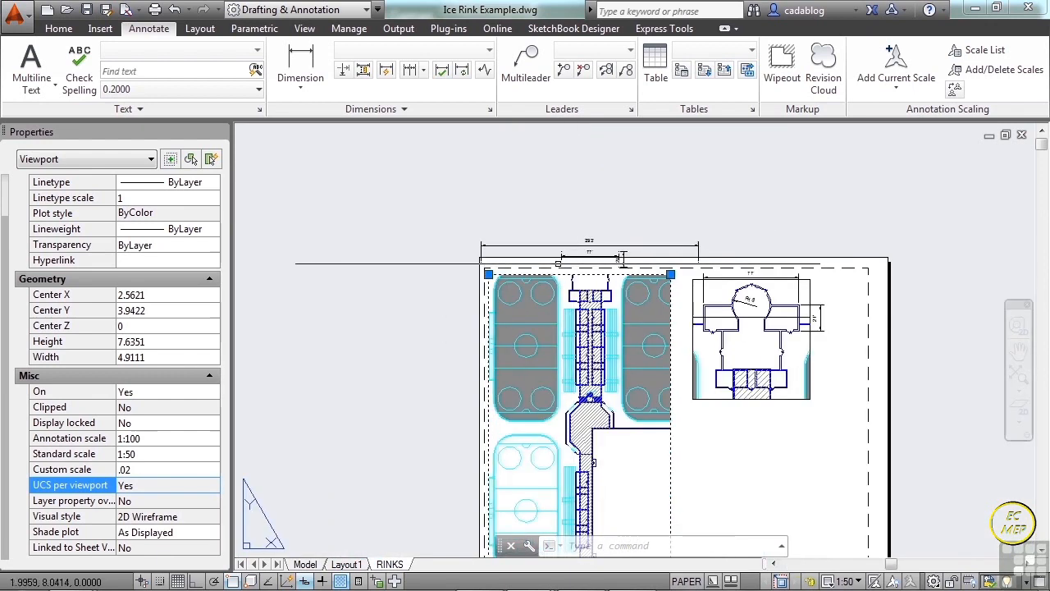
{"action": "scroll", "coordinate": [558, 263], "scroll_direction": "down", "scroll_amount": 3}
{"action": "scroll", "coordinate": [598, 331], "scroll_direction": "up", "scroll_amount": 3}
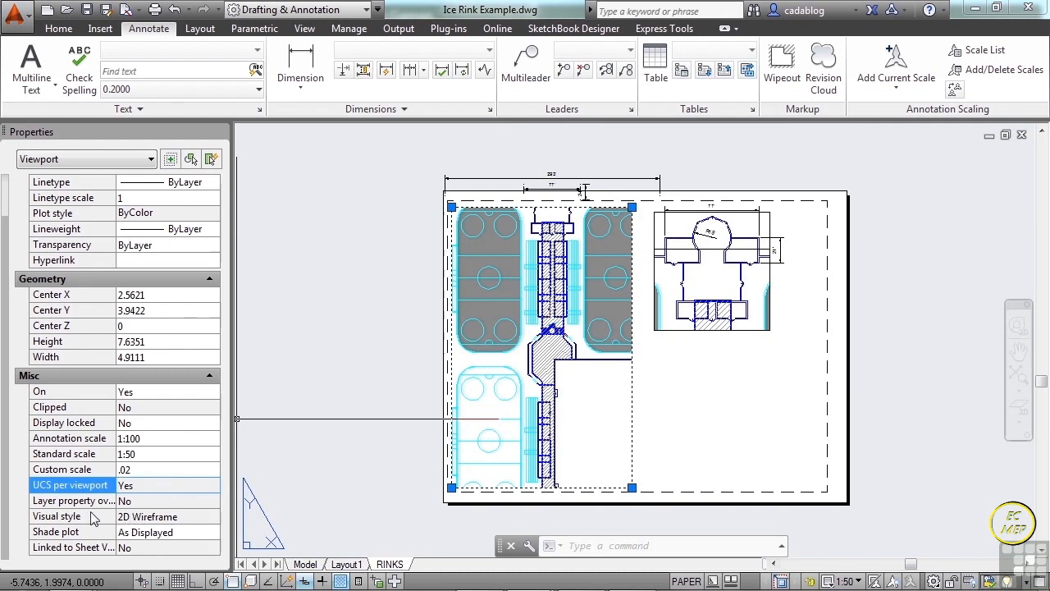
{"action": "scroll", "coordinate": [49, 369], "scroll_direction": "up", "scroll_amount": 1}
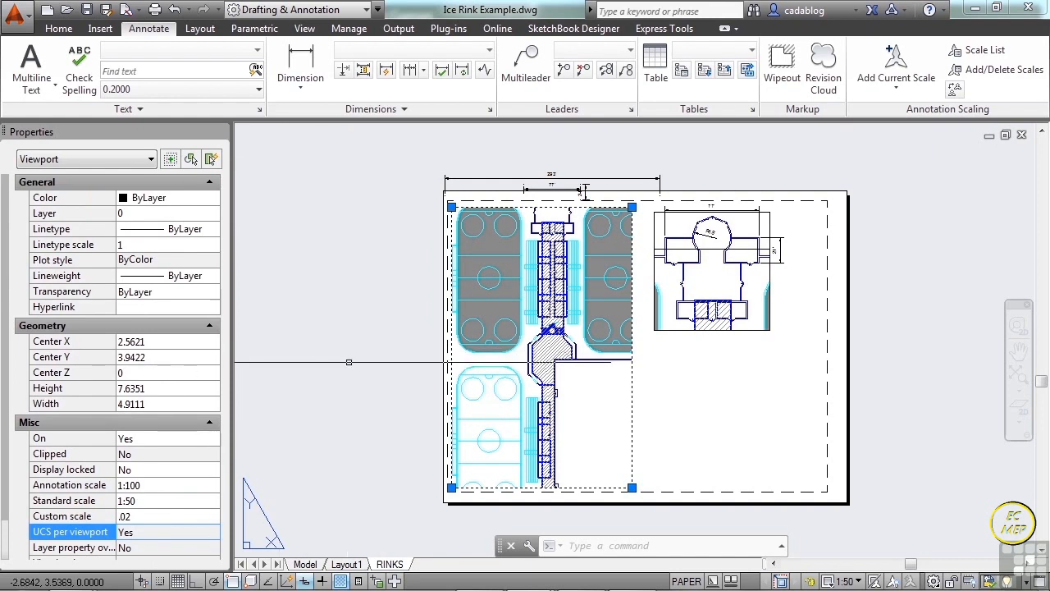
{"action": "key", "text": "Escape"}
{"action": "left_click", "coordinate": [338, 301]}
{"action": "key", "text": "Escape"}
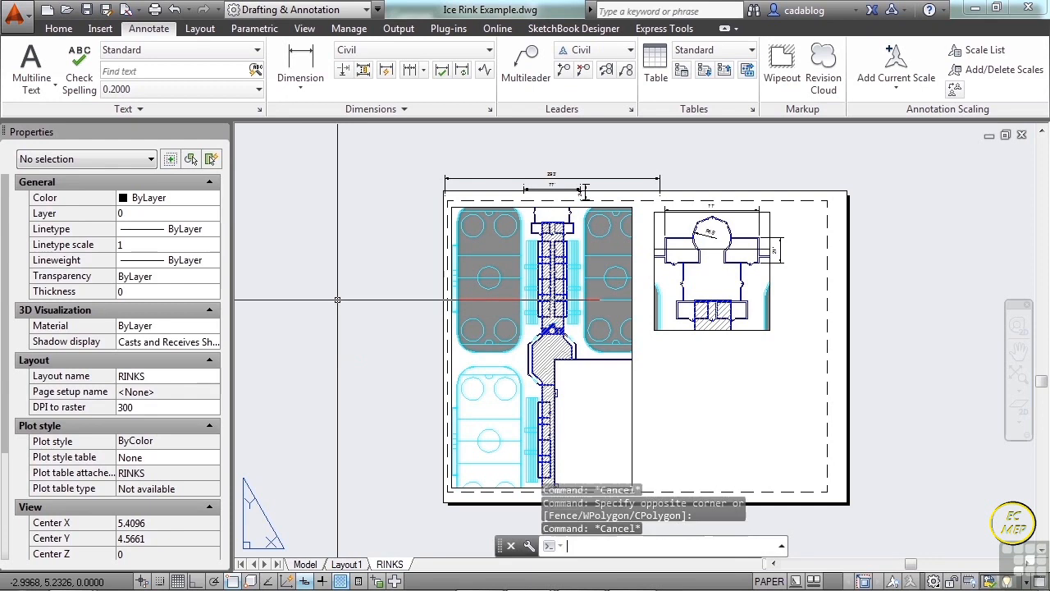
{"action": "key", "text": "Escape"}
Move the entrance detail viewport southwest so that it overlaps the east edge of the rink plan viewport.
{"action": "middle_click_drag", "start_coordinate": [567, 296], "coordinate": [408, 282]}
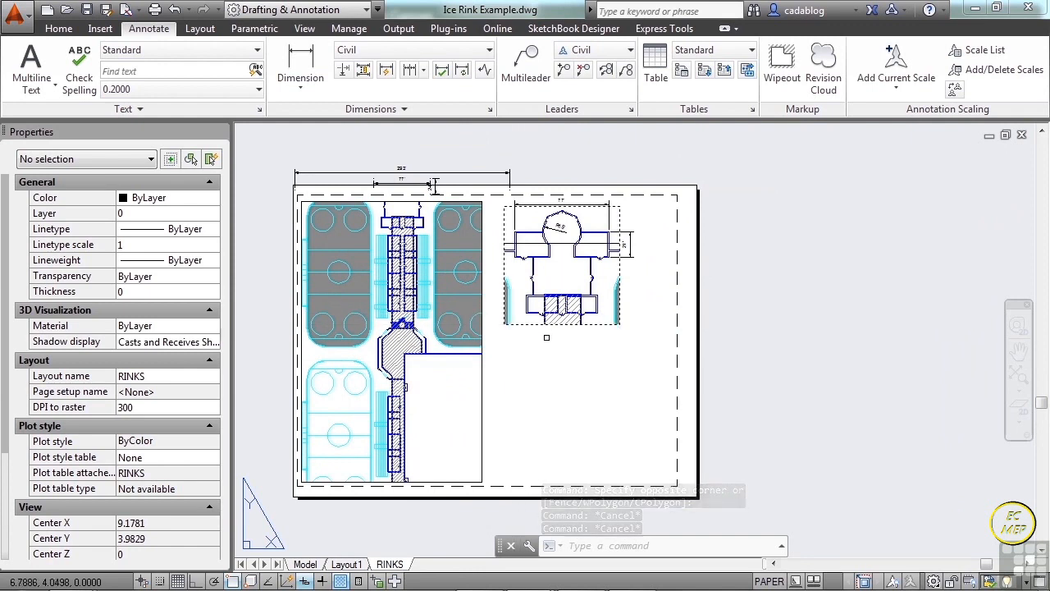
{"action": "key", "text": "Return"}
{"action": "left_click", "coordinate": [551, 340]}
{"action": "left_click", "coordinate": [533, 309]}
{"action": "key", "text": "Return"}
{"action": "left_click", "coordinate": [552, 283]}
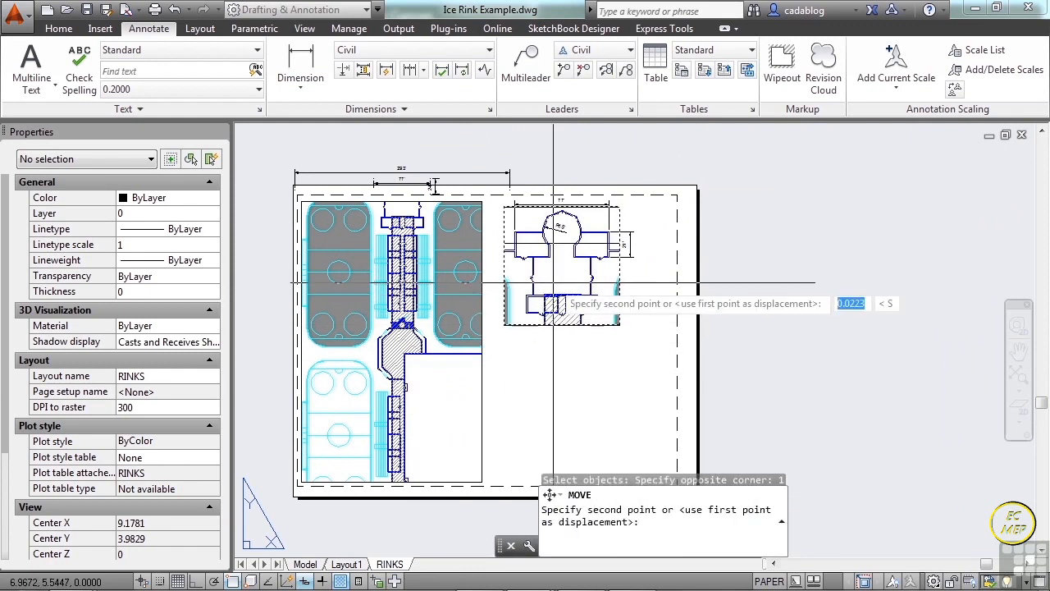
{"action": "left_click", "coordinate": [469, 381]}
Enter model space in the rink plan viewport and make the overlapping entrance detail viewport current.
{"action": "middle_click_drag", "start_coordinate": [594, 363], "coordinate": [666, 337]}
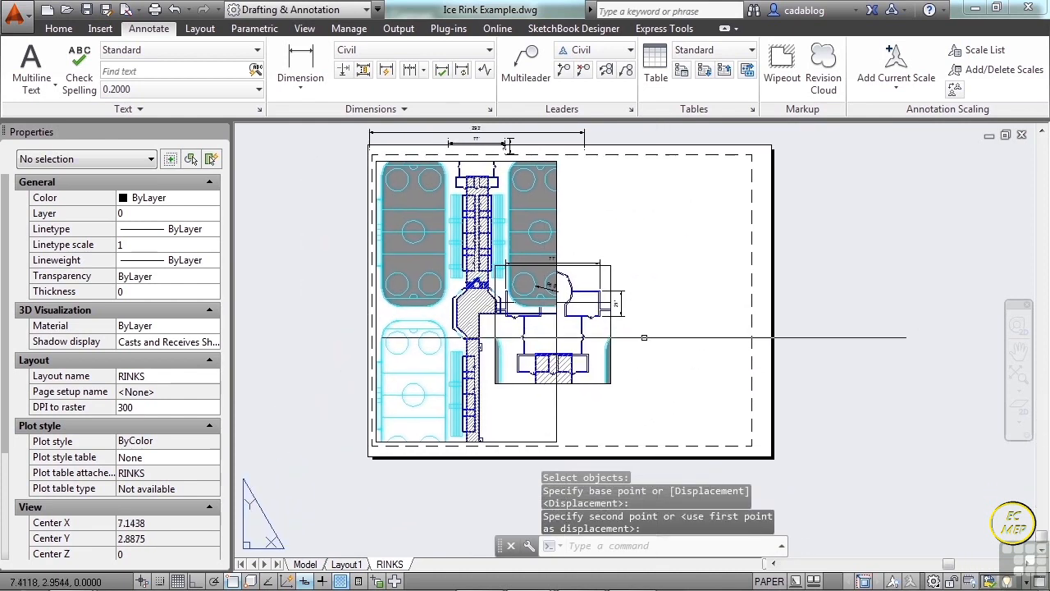
{"action": "scroll", "coordinate": [511, 331], "scroll_direction": "up", "scroll_amount": 2}
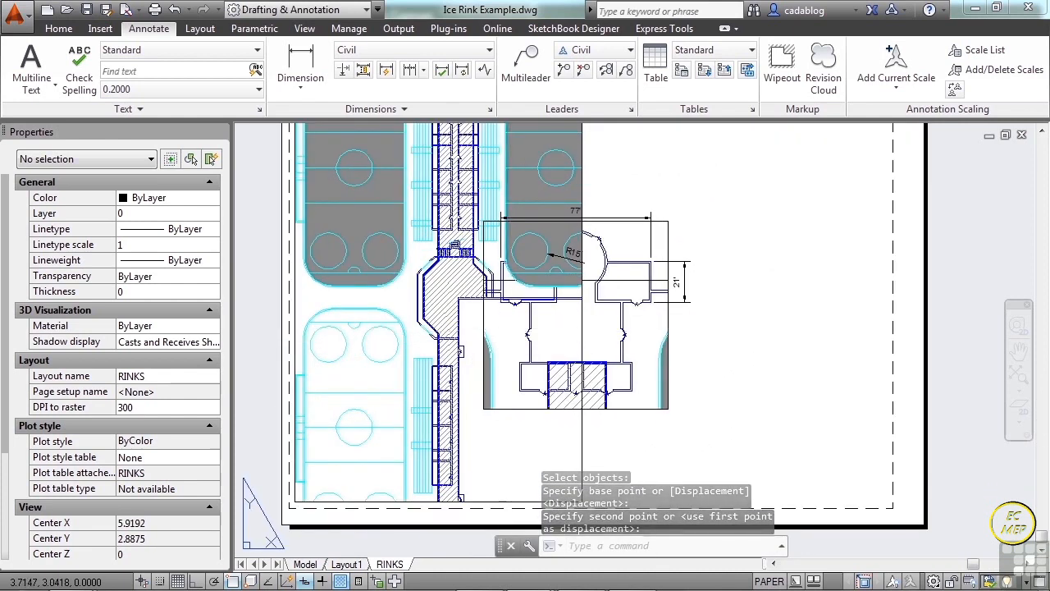
{"action": "double_click", "coordinate": [508, 326]}
{"action": "left_click", "coordinate": [505, 321]}
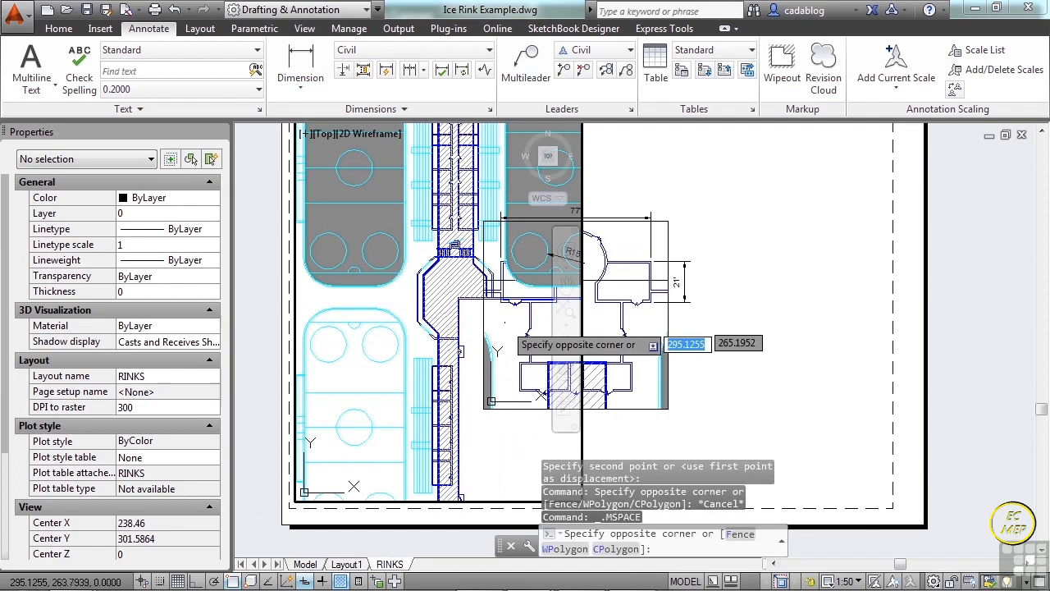
{"action": "left_click", "coordinate": [617, 330]}
{"action": "left_click", "coordinate": [636, 327]}
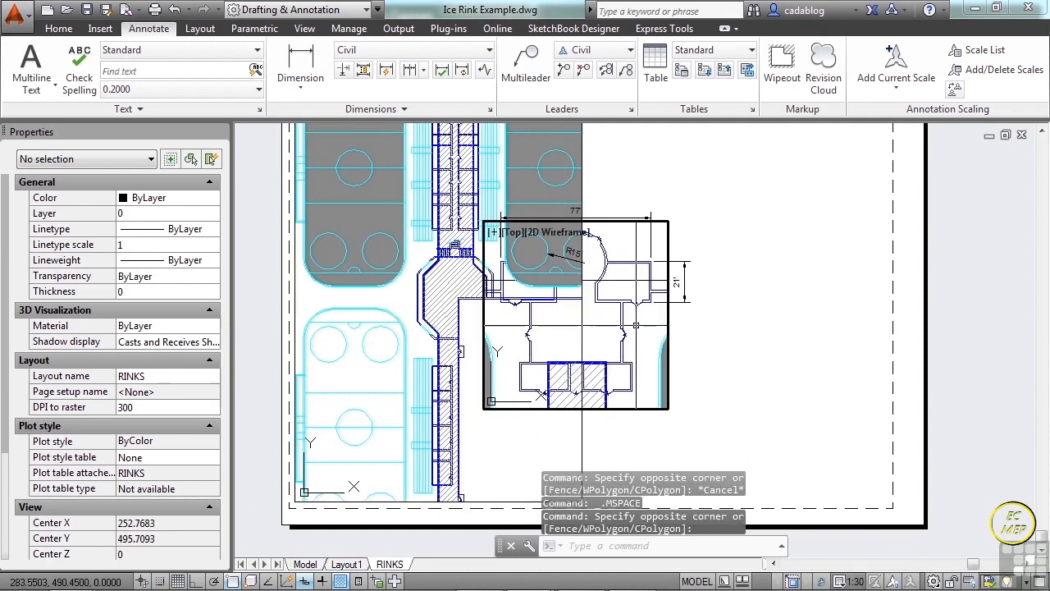
{"action": "scroll", "coordinate": [503, 307], "scroll_direction": "down", "scroll_amount": 2}
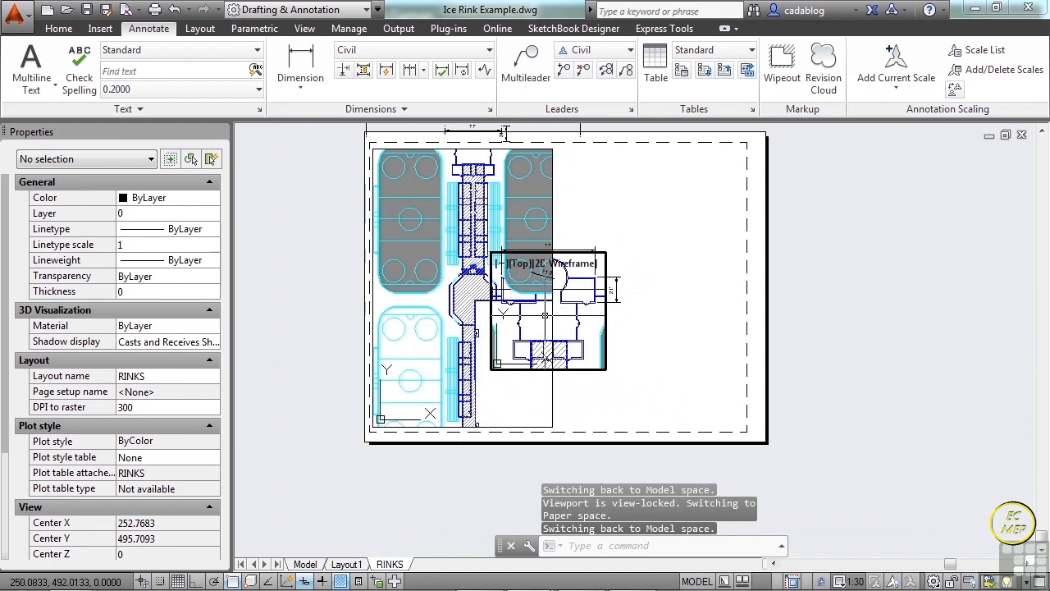
Cycle the current viewport repeatedly between the rink plan and entrance detail viewports, and return to paper space.
{"action": "key", "text": "ctrl+r"}
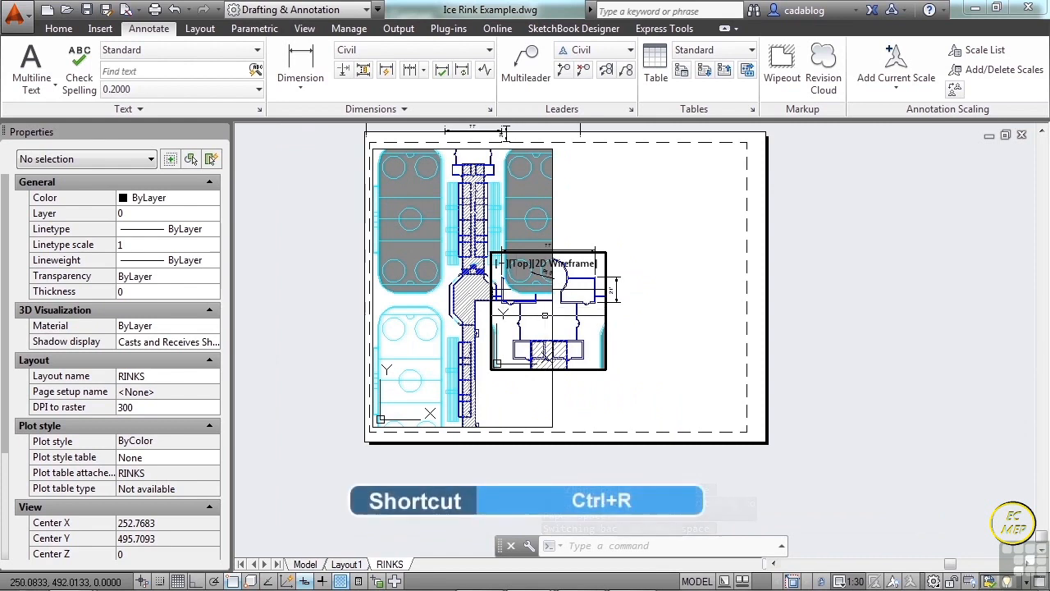
{"action": "key", "text": "ctrl+r"}
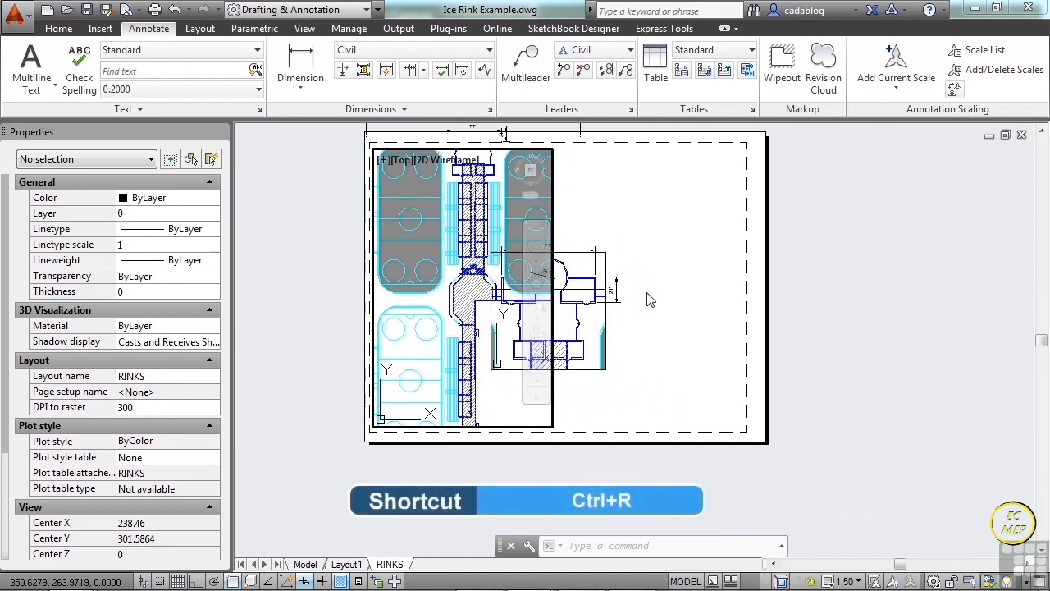
{"action": "key", "text": "ctrl+r"}
{"action": "key", "text": "ctrl+r"}
{"action": "key", "text": "ctrl+r"}
{"action": "key", "text": "ctrl+r"}
{"action": "key", "text": "ctrl+r"}
{"action": "key", "text": "ctrl+r"}
{"action": "key", "text": "ctrl+r"}
{"action": "key", "text": "ctrl+r"}
{"action": "key", "text": "ctrl+r"}
{"action": "key", "text": "ctrl+r"}
{"action": "key", "text": "ctrl+r"}
{"action": "key", "text": "ctrl+r"}
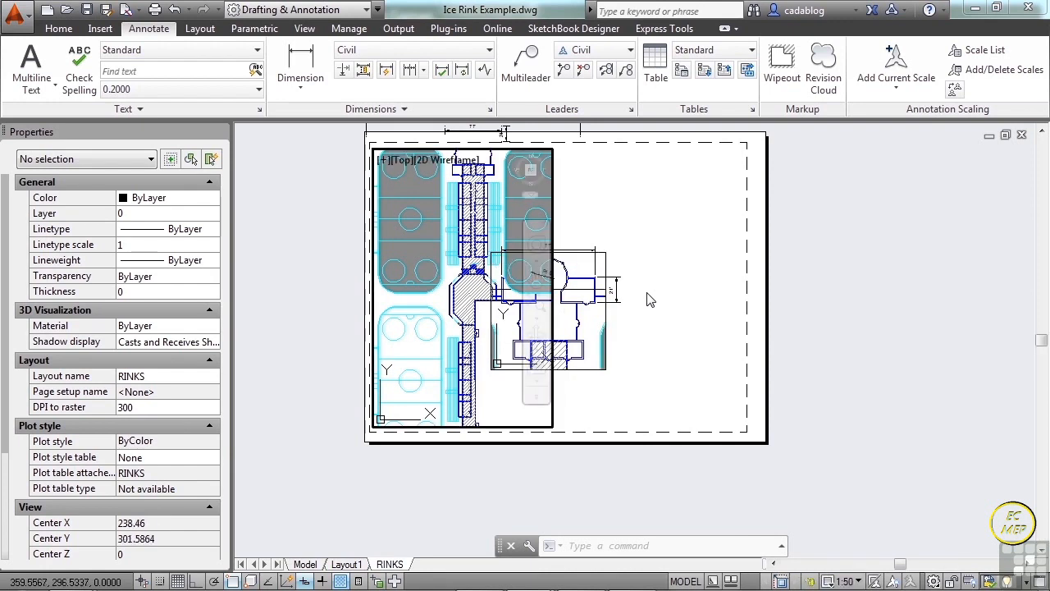
{"action": "double_click", "coordinate": [671, 427]}
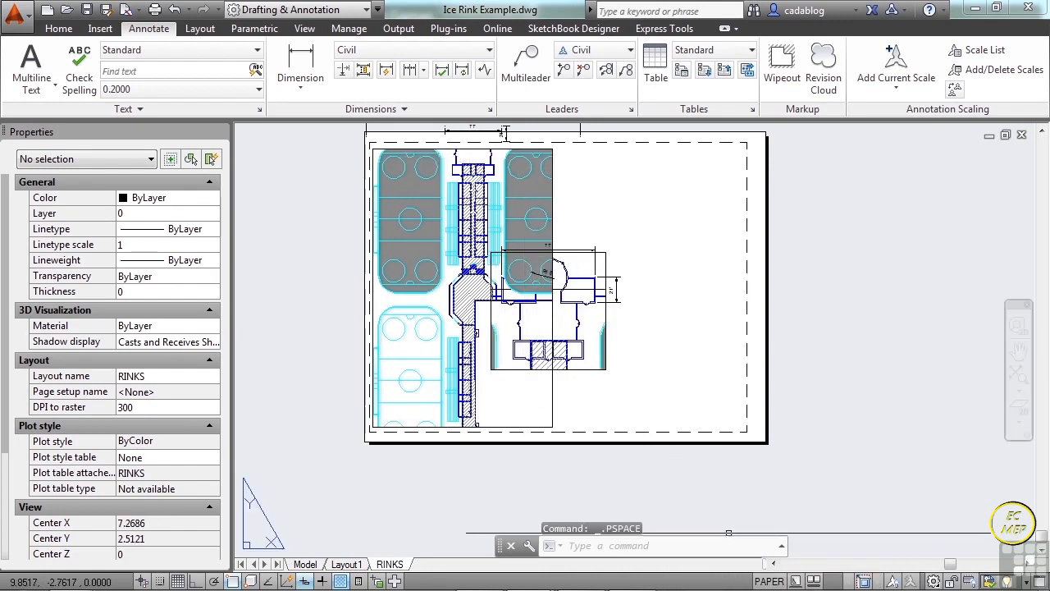
Switch the layout to model space, activate the entrance detail viewport, and cycle back to the rink plan viewport.
{"action": "left_click", "coordinate": [769, 580]}
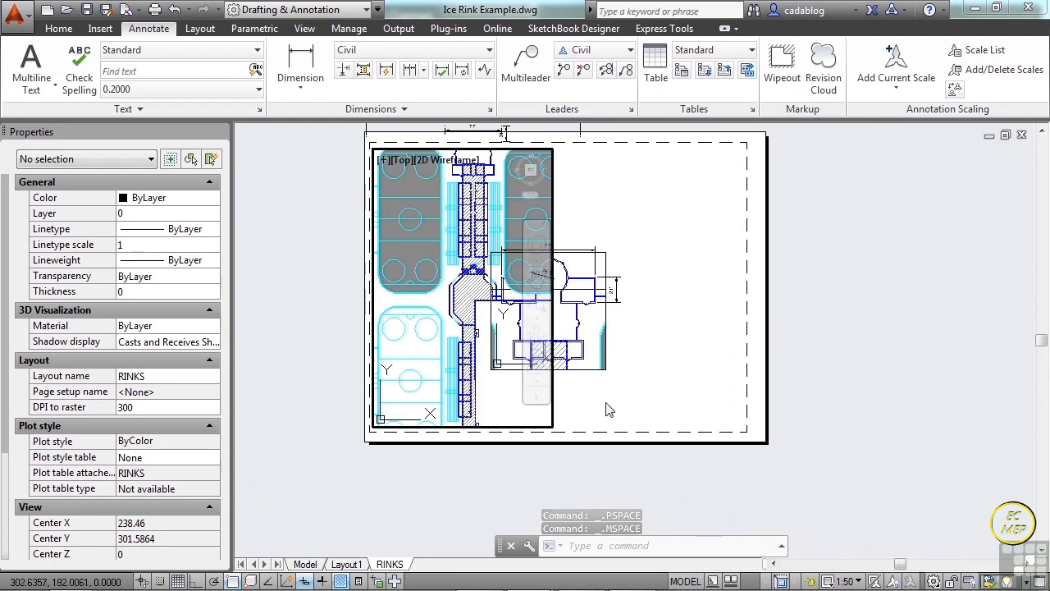
{"action": "left_click", "coordinate": [598, 332]}
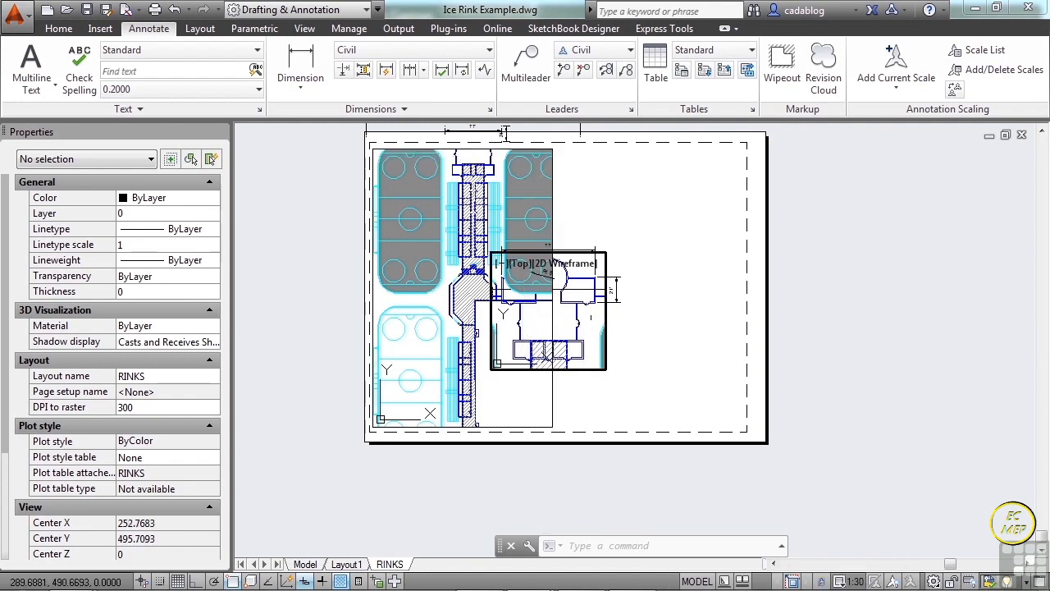
{"action": "key", "text": "ctrl+r"}
{"action": "key", "text": "ctrl+r"}
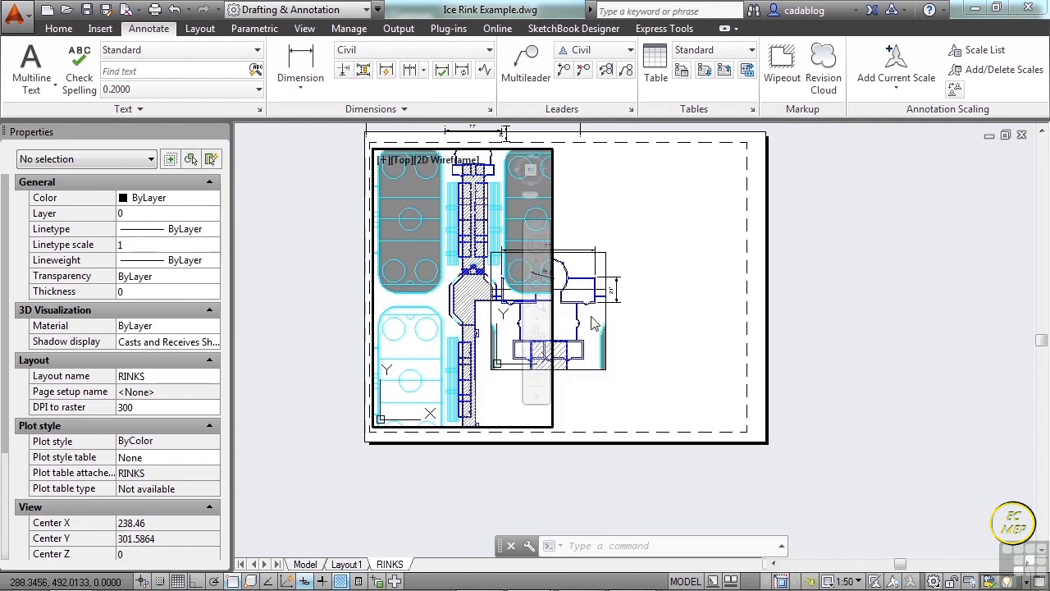
Return to paper space and move the entrance detail viewport northwest so that it lies entirely inside the rink plan viewport.
{"action": "double_click", "coordinate": [678, 335]}
{"action": "type", "text": "m"}
{"action": "key", "text": "Return"}
{"action": "left_click", "coordinate": [639, 342]}
{"action": "left_click", "coordinate": [597, 393]}
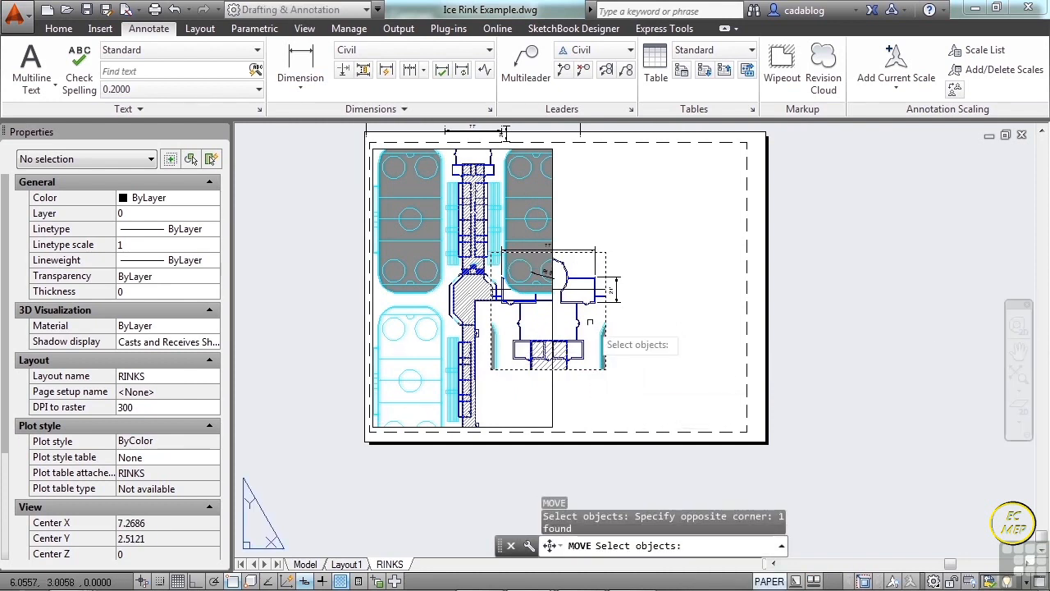
{"action": "key", "text": "Return"}
{"action": "left_click", "coordinate": [579, 319]}
{"action": "left_click", "coordinate": [493, 289]}
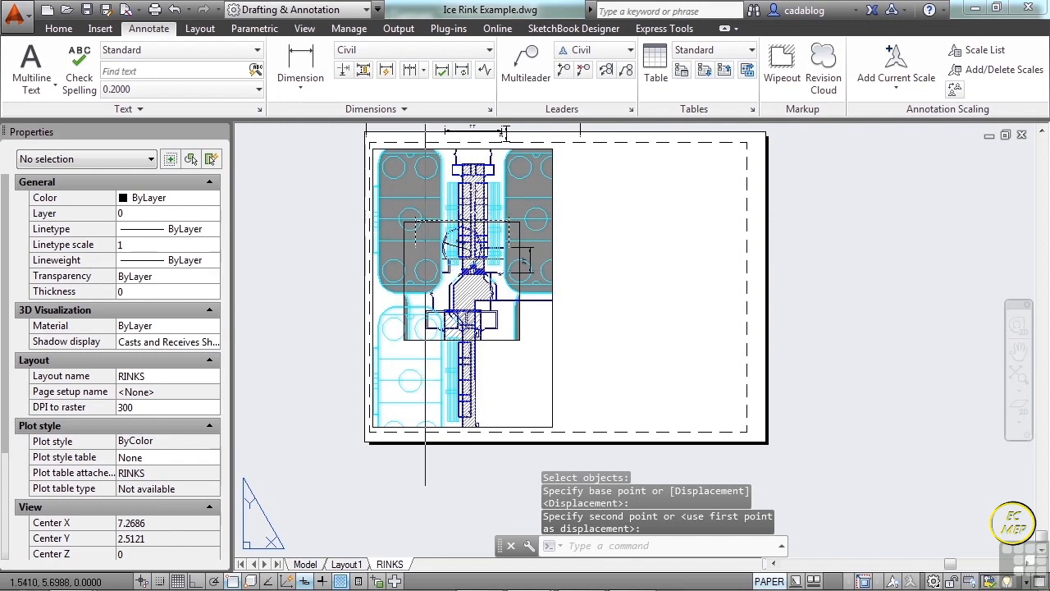
Enter model space in the rink plan viewport, try to activate the entrance detail viewport by picking inside it, and return to paper space.
{"action": "scroll", "coordinate": [423, 247], "scroll_direction": "up", "scroll_amount": 2}
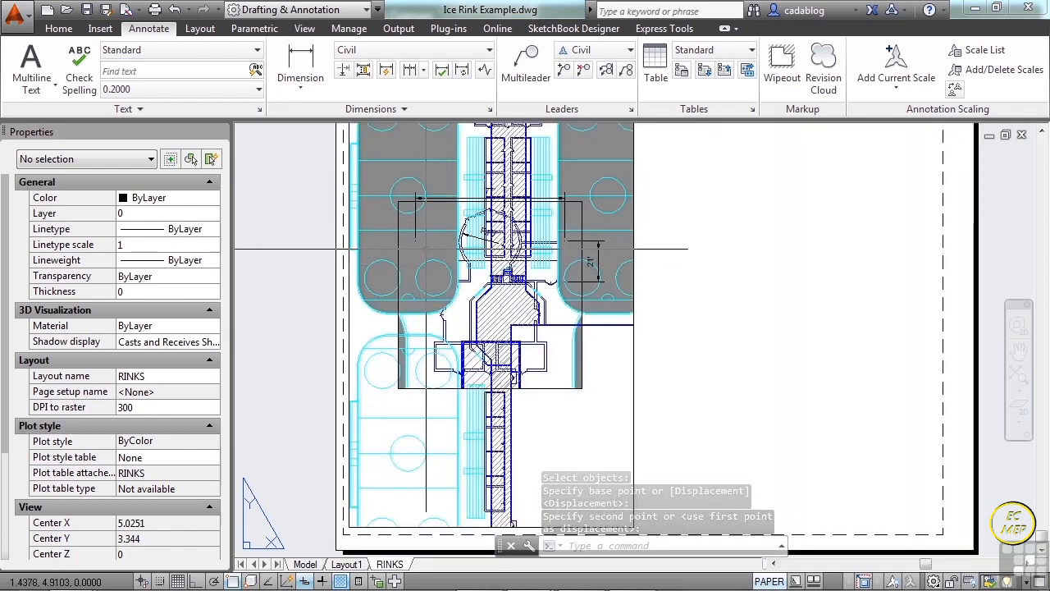
{"action": "left_click", "coordinate": [438, 251]}
{"action": "left_click", "coordinate": [436, 249]}
{"action": "left_click", "coordinate": [567, 410]}
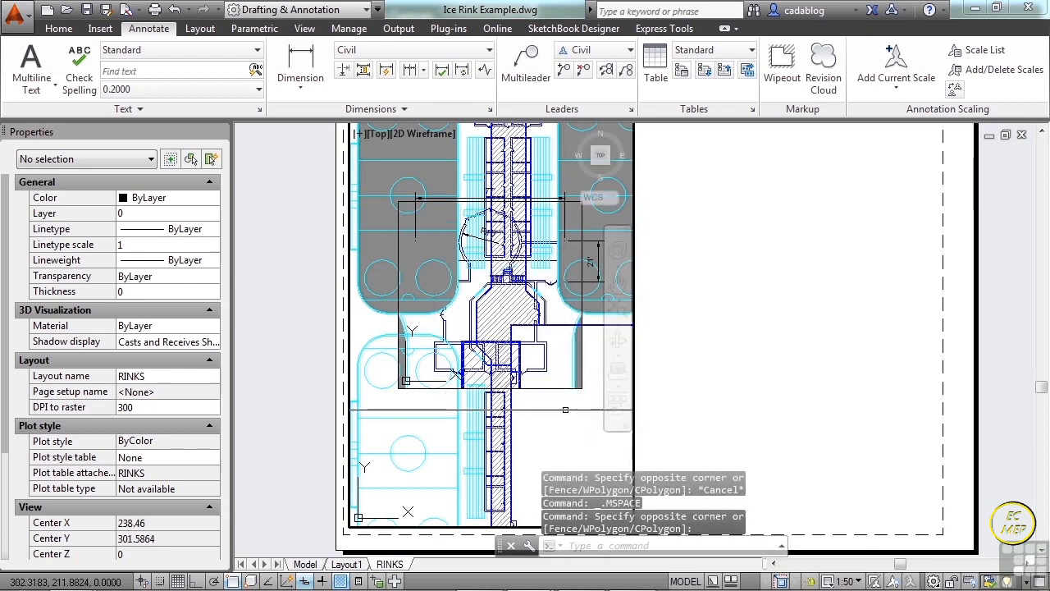
{"action": "left_click", "coordinate": [459, 314]}
{"action": "left_click", "coordinate": [456, 319]}
{"action": "left_click", "coordinate": [436, 328]}
{"action": "left_click", "coordinate": [435, 327]}
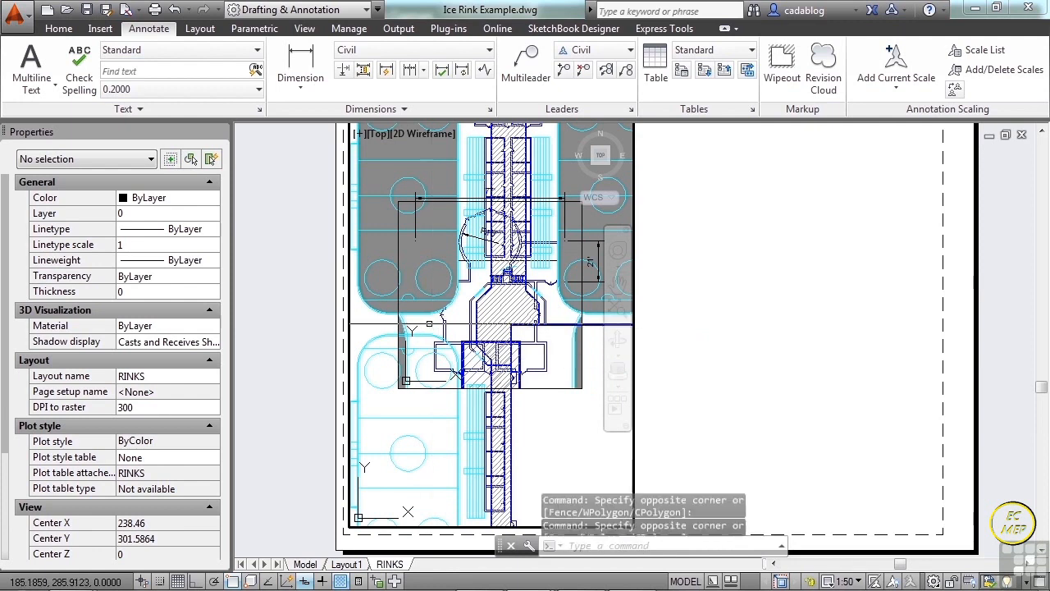
{"action": "left_click", "coordinate": [567, 373]}
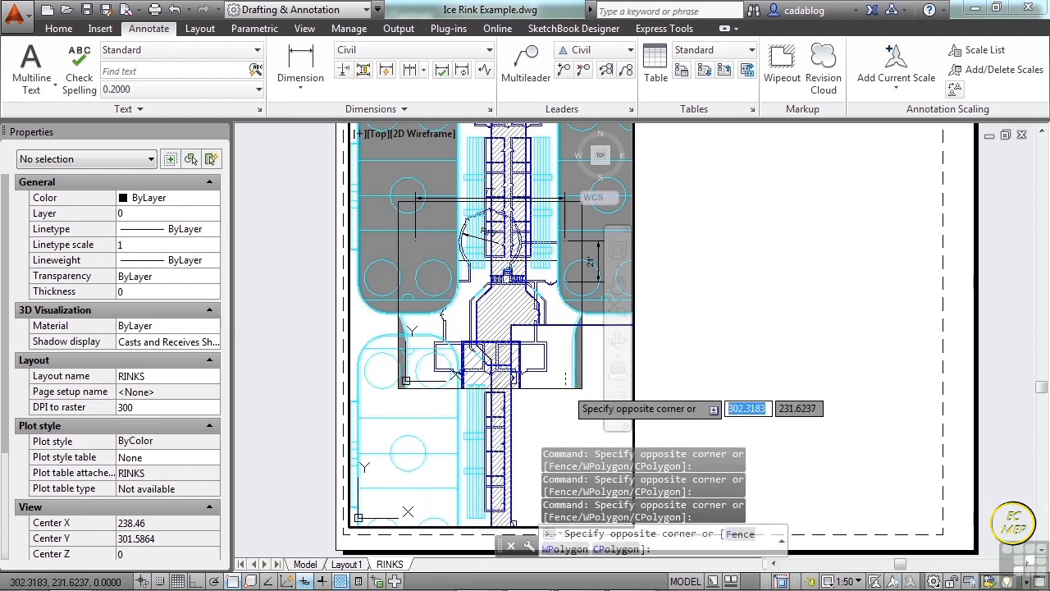
{"action": "left_click", "coordinate": [572, 380]}
{"action": "double_click", "coordinate": [689, 361]}
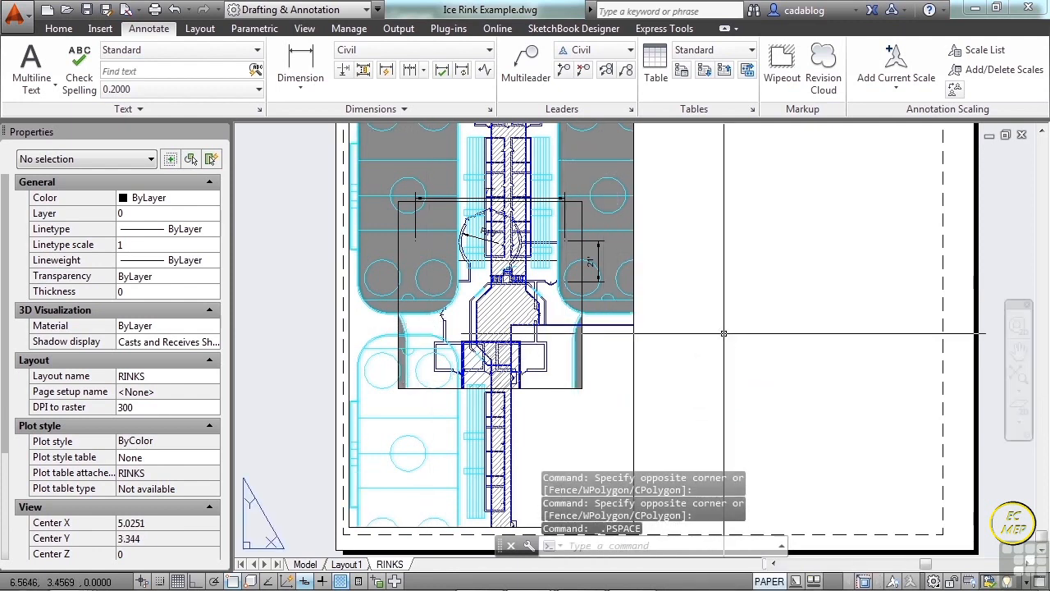
Enter model space in the rink plan viewport, cycle to the entrance detail viewport inside it, and return to paper space.
{"action": "double_click", "coordinate": [562, 343]}
{"action": "left_click", "coordinate": [553, 374]}
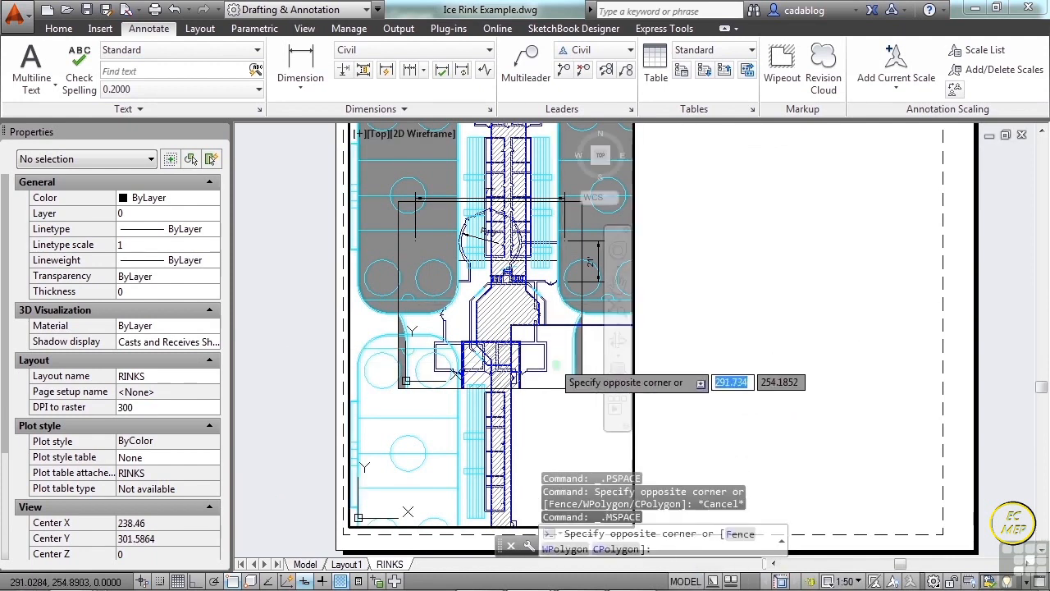
{"action": "left_click", "coordinate": [551, 365]}
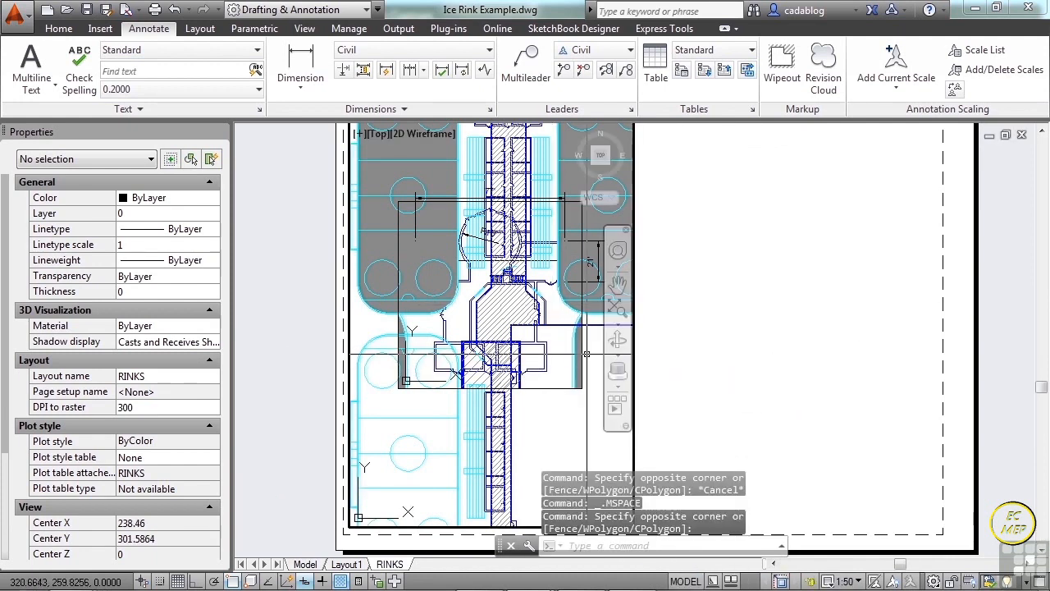
{"action": "left_click", "coordinate": [581, 354]}
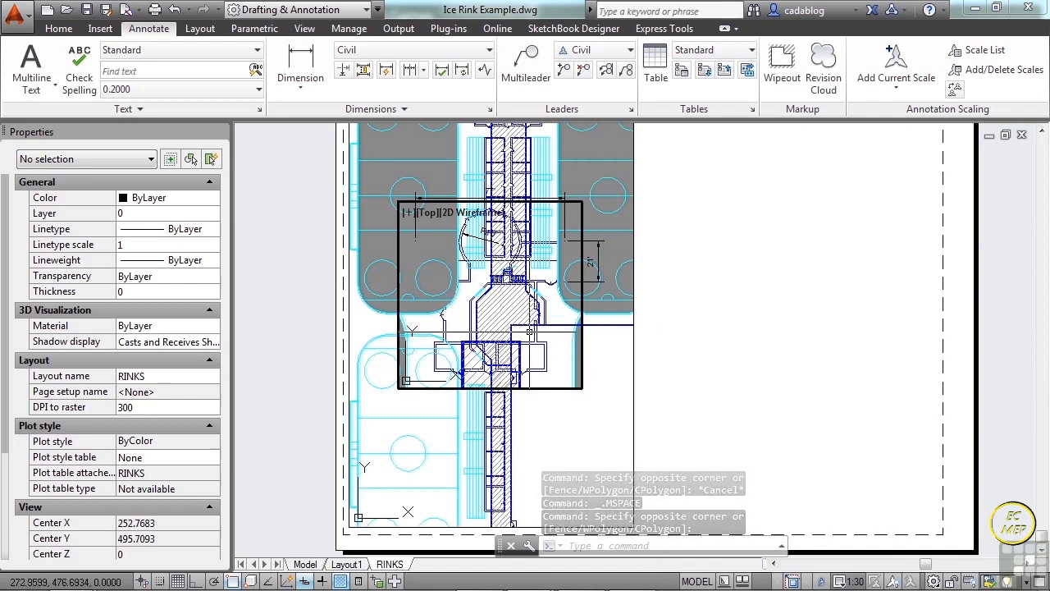
{"action": "double_click", "coordinate": [793, 333]}
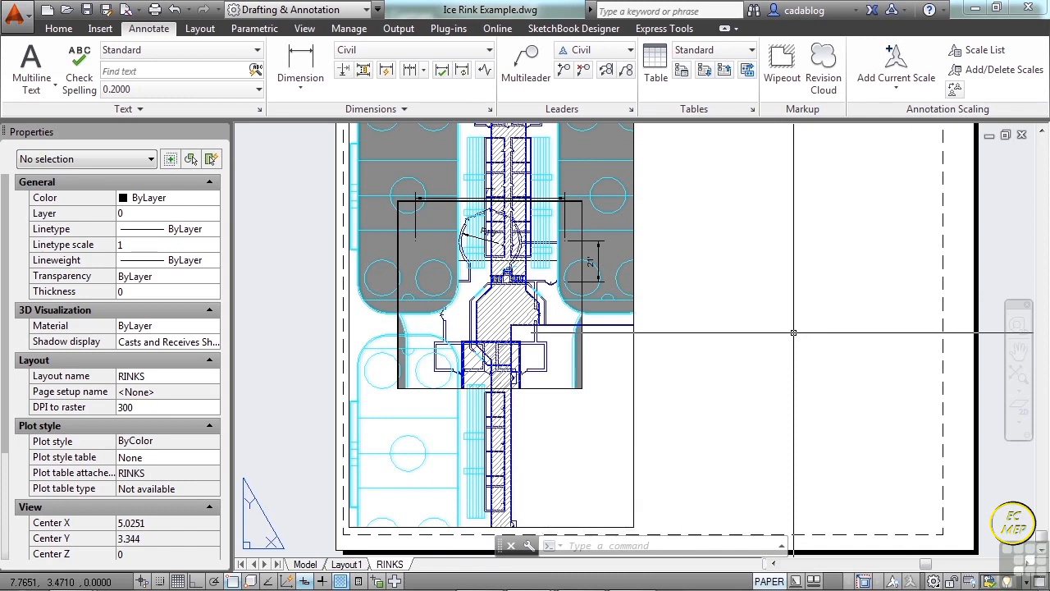
Create a closed nine-sided polygonal viewport with a deep notch in its upper edge, on the empty paper east of the rink plan.
{"action": "left_click", "coordinate": [200, 27]}
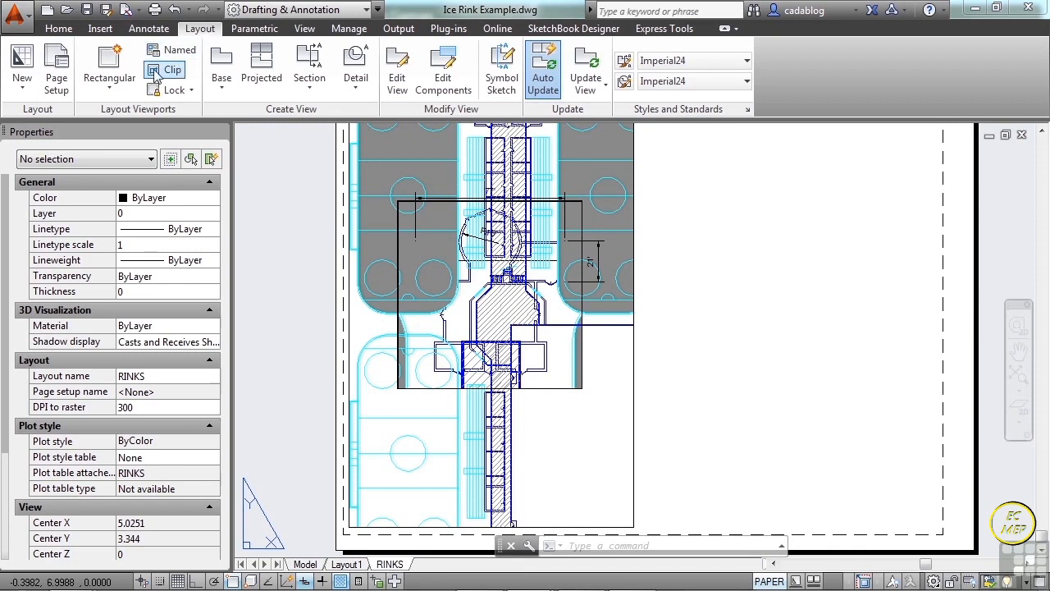
{"action": "left_click", "coordinate": [113, 82]}
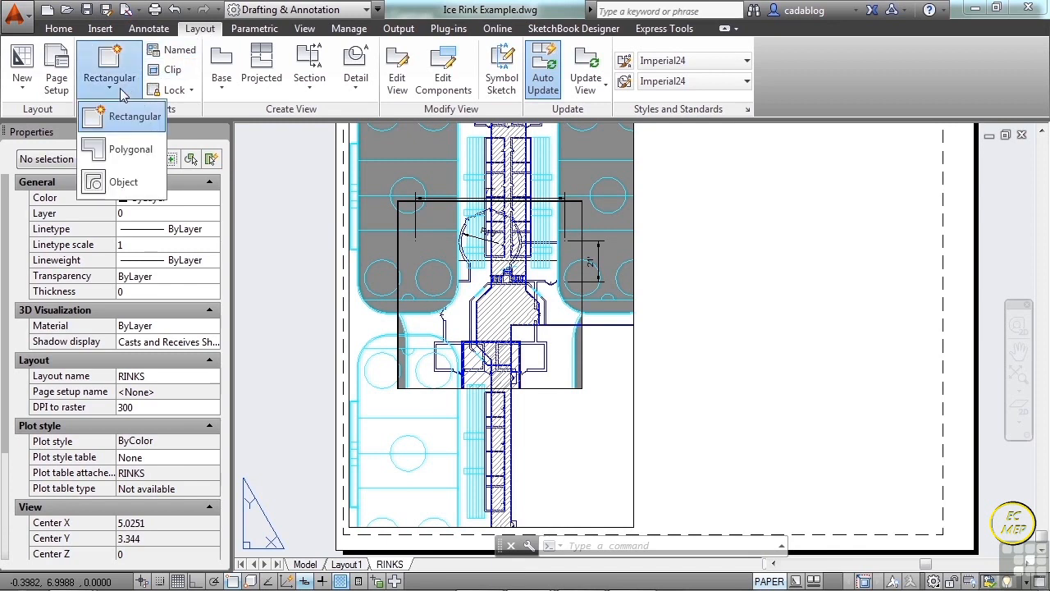
{"action": "left_click", "coordinate": [132, 151]}
{"action": "scroll", "coordinate": [237, 226], "scroll_direction": "down", "scroll_amount": 2}
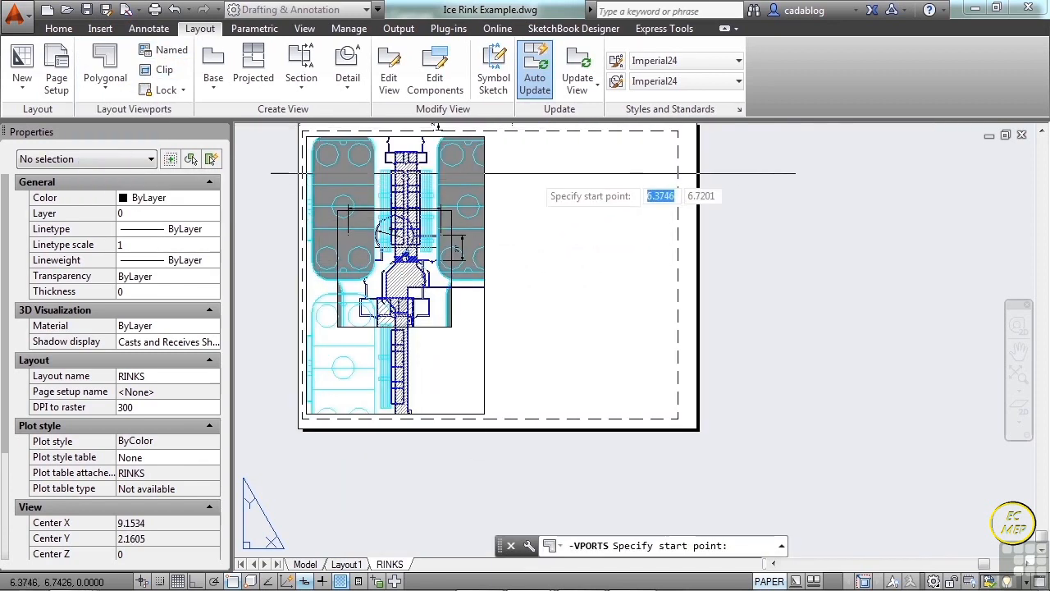
{"action": "left_click", "coordinate": [534, 167]}
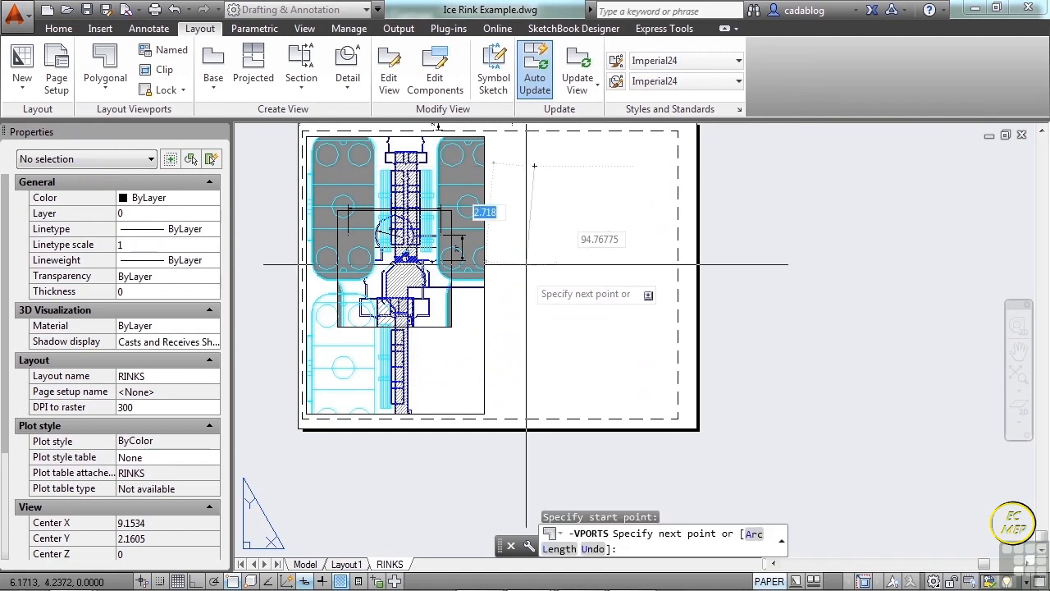
{"action": "left_click", "coordinate": [572, 291]}
{"action": "left_click", "coordinate": [649, 264]}
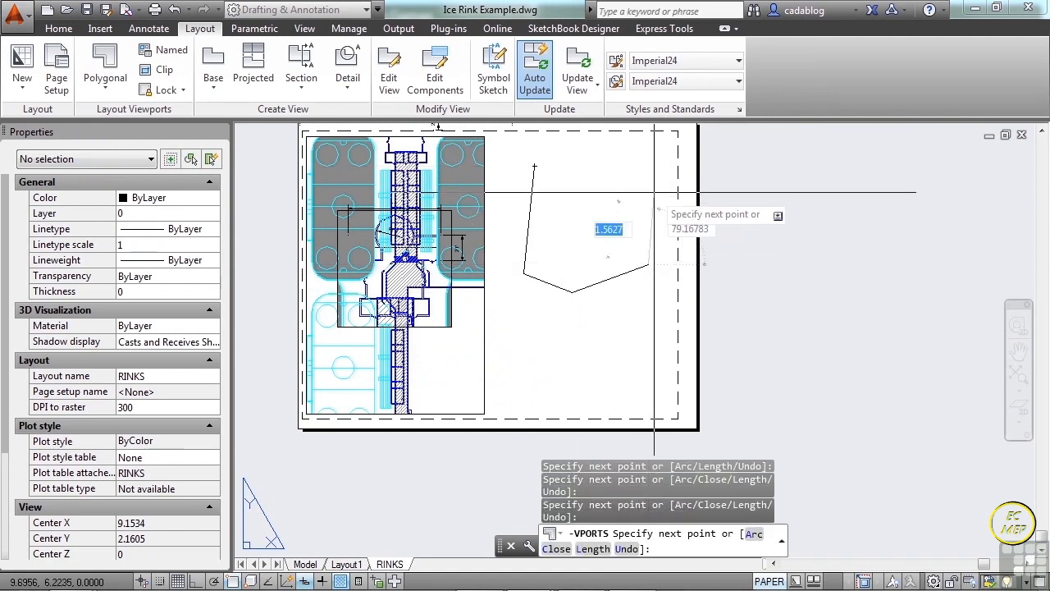
{"action": "left_click", "coordinate": [654, 193]}
{"action": "left_click", "coordinate": [605, 162]}
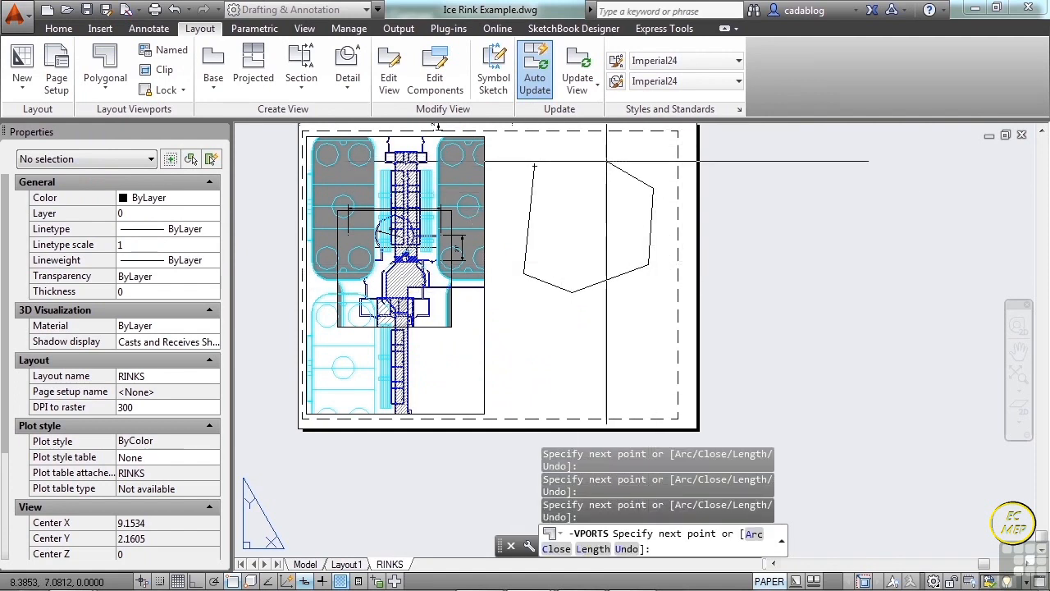
{"action": "left_click", "coordinate": [594, 234]}
{"action": "left_click", "coordinate": [569, 192]}
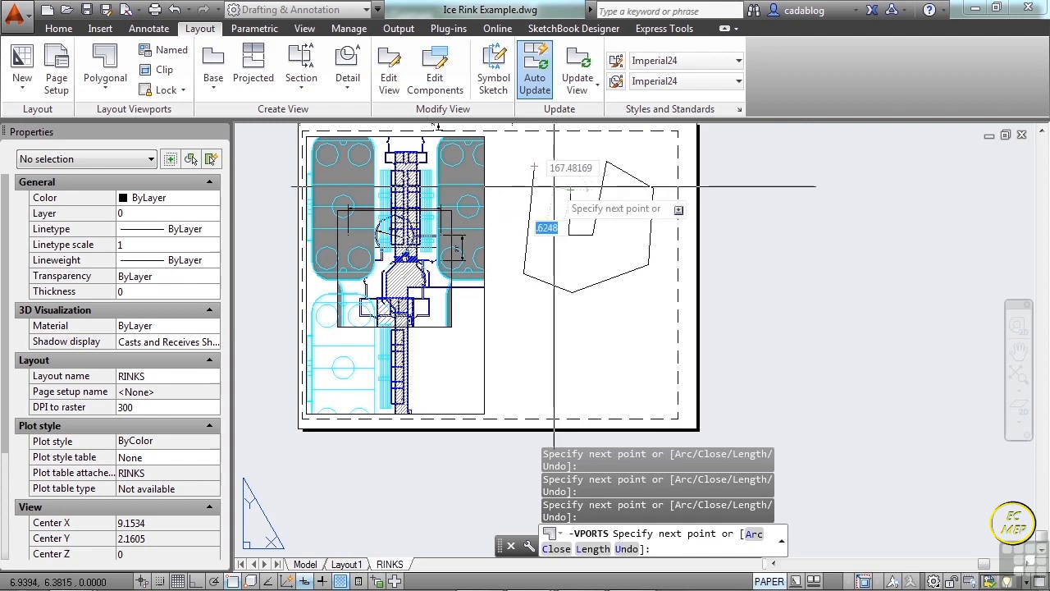
{"action": "type", "text": "c"}
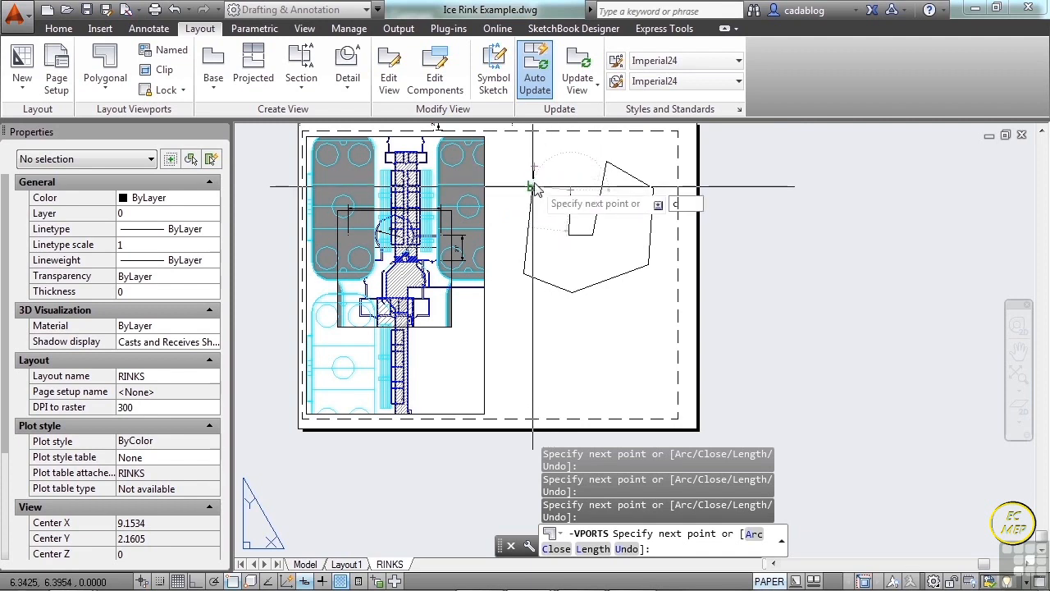
{"action": "type", "text": "l"}
{"action": "key", "text": "Return"}
{"action": "scroll", "coordinate": [590, 184], "scroll_direction": "up", "scroll_amount": 2}
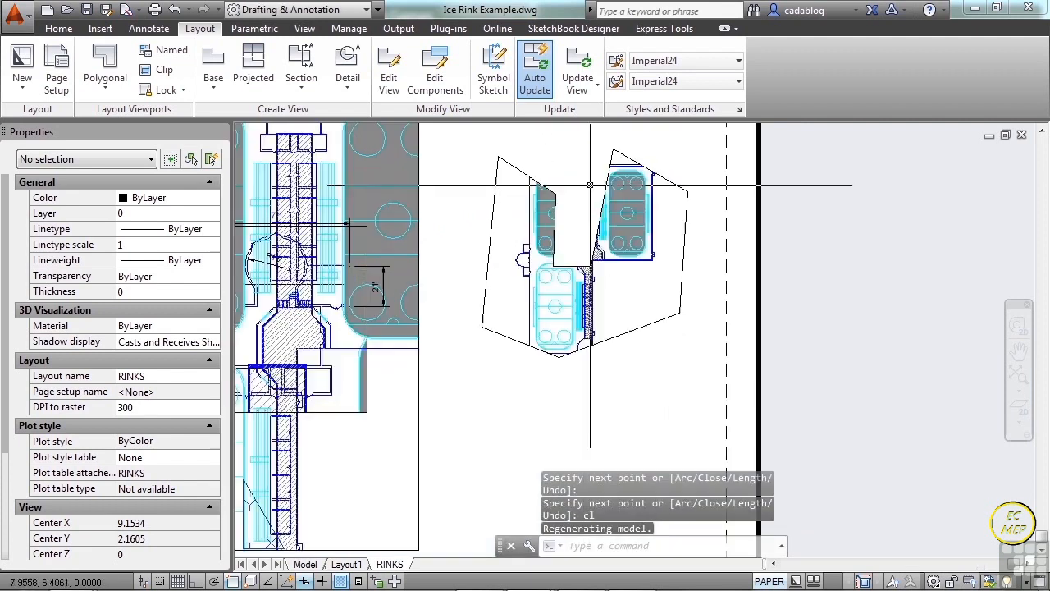
{"action": "scroll", "coordinate": [590, 185], "scroll_direction": "up", "scroll_amount": 2}
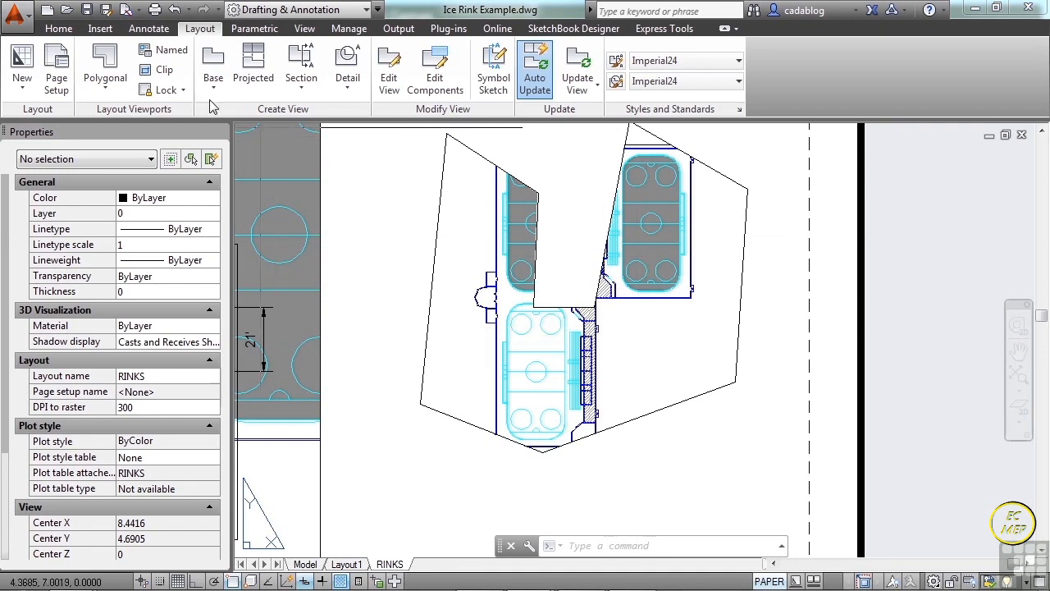
Clip the rink plan viewport with a closed four-point, kite-shaped polygonal boundary.
{"action": "left_click", "coordinate": [167, 71]}
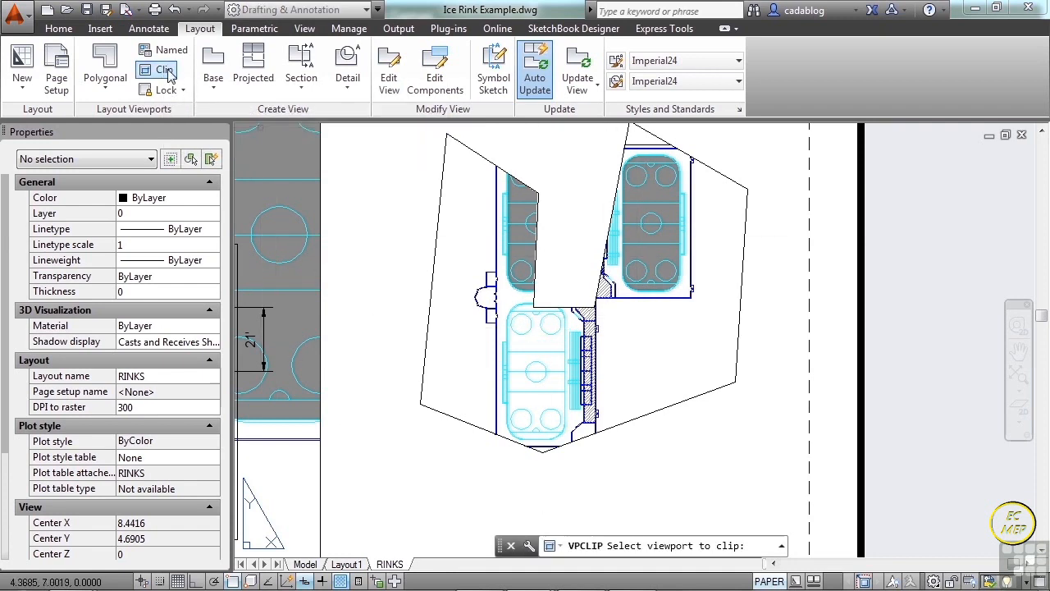
{"action": "scroll", "coordinate": [383, 215], "scroll_direction": "down", "scroll_amount": 4}
{"action": "middle_click_drag", "start_coordinate": [386, 217], "coordinate": [520, 253]}
{"action": "left_click", "coordinate": [507, 255]}
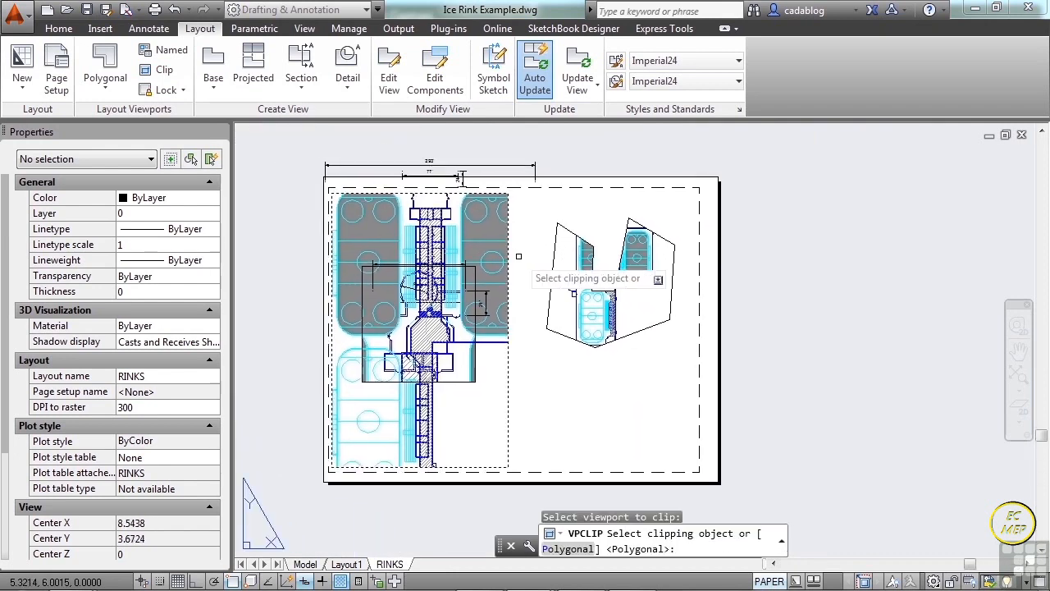
{"action": "key", "text": "Return"}
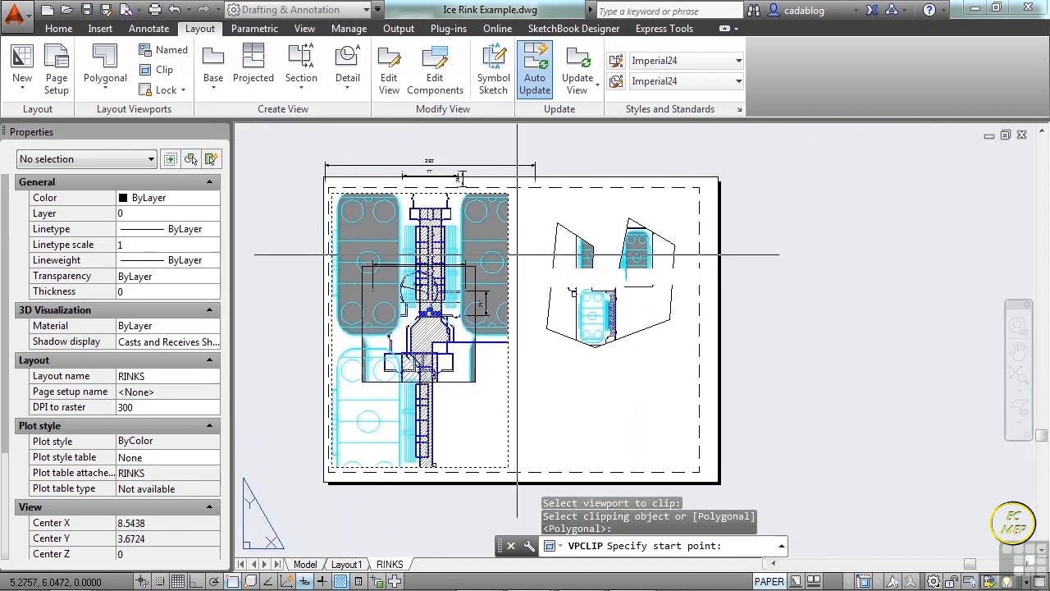
{"action": "left_click", "coordinate": [484, 206]}
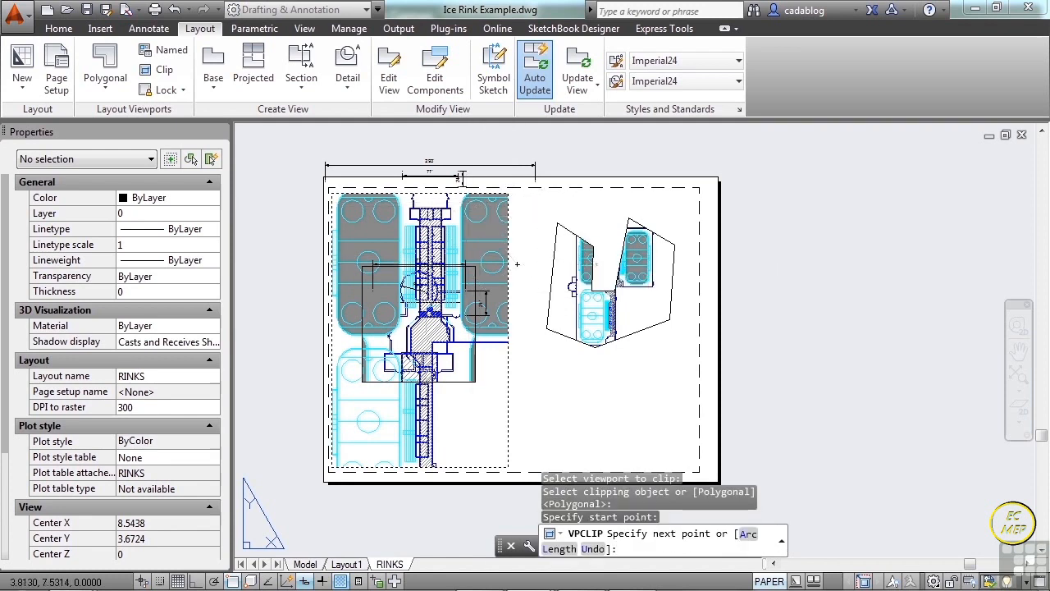
{"action": "left_click", "coordinate": [516, 264]}
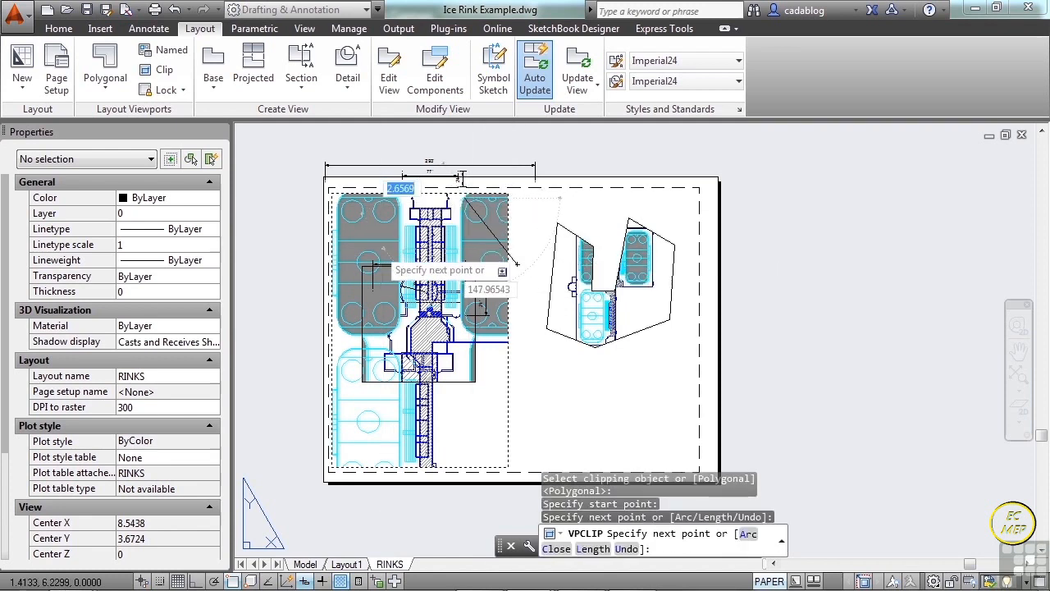
{"action": "left_click", "coordinate": [441, 404]}
{"action": "type", "text": "cl"}
{"action": "key", "text": "Return"}
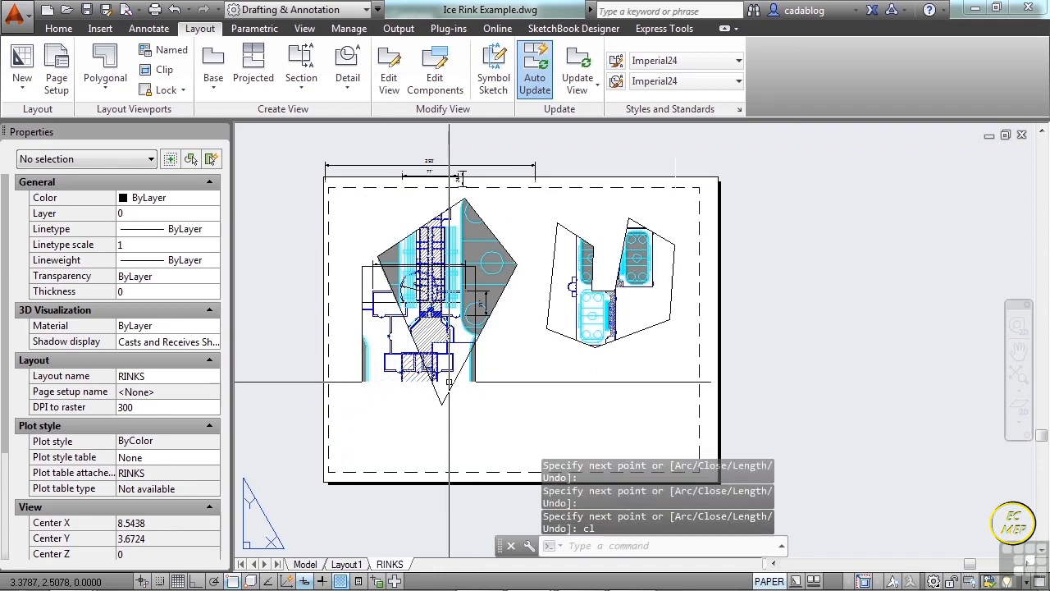
{"action": "scroll", "coordinate": [527, 323], "scroll_direction": "up", "scroll_amount": 2}
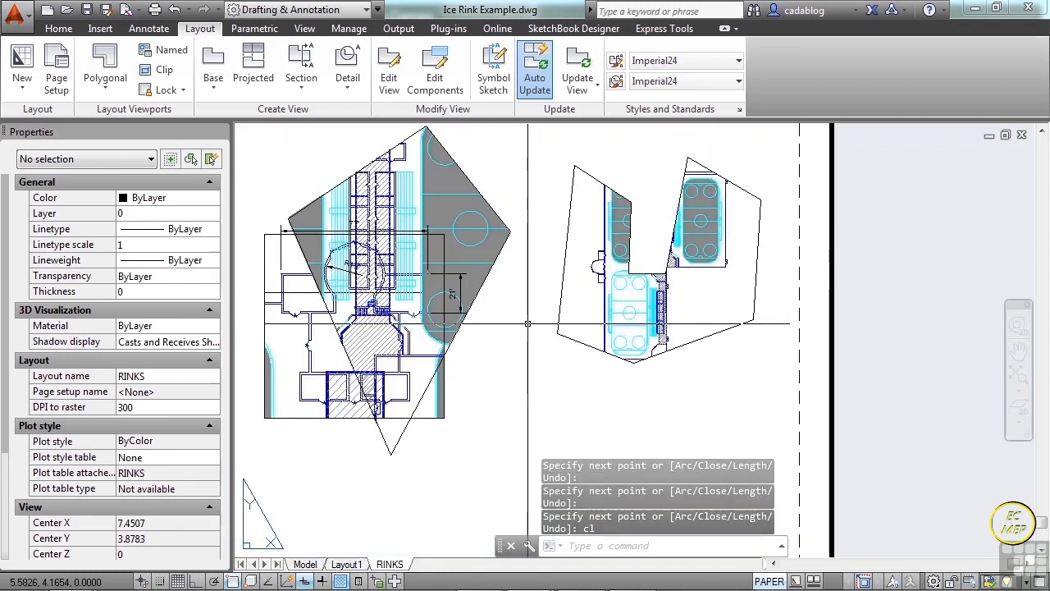
{"action": "scroll", "coordinate": [519, 331], "scroll_direction": "down", "scroll_amount": 2}
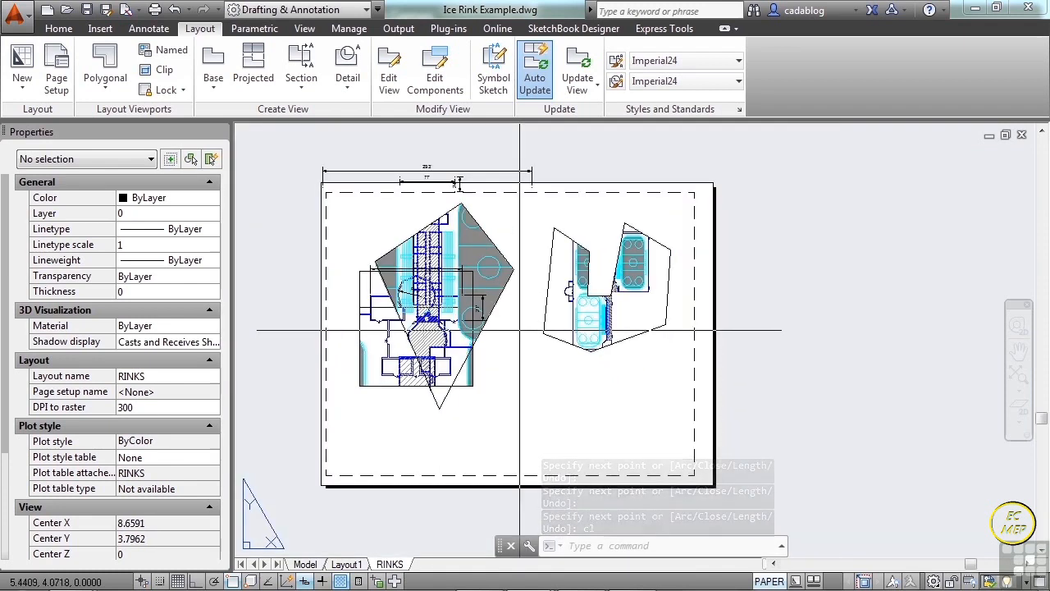
{"action": "scroll", "coordinate": [519, 330], "scroll_direction": "up", "scroll_amount": 2}
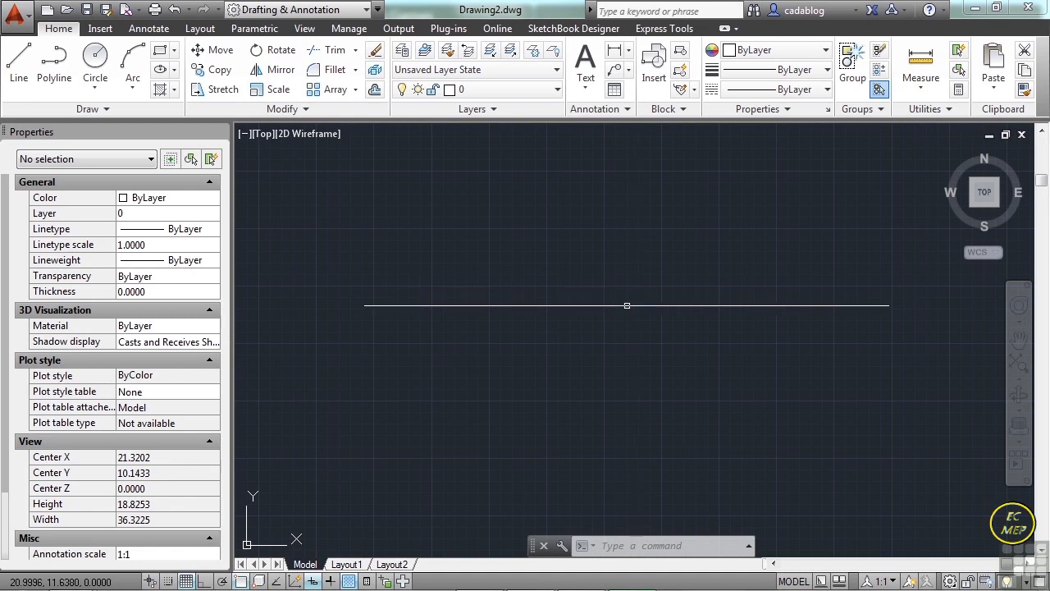
Open the drawing colorwh.dwg from the Projects folder 13.
{"action": "key", "text": "ctrl+o"}
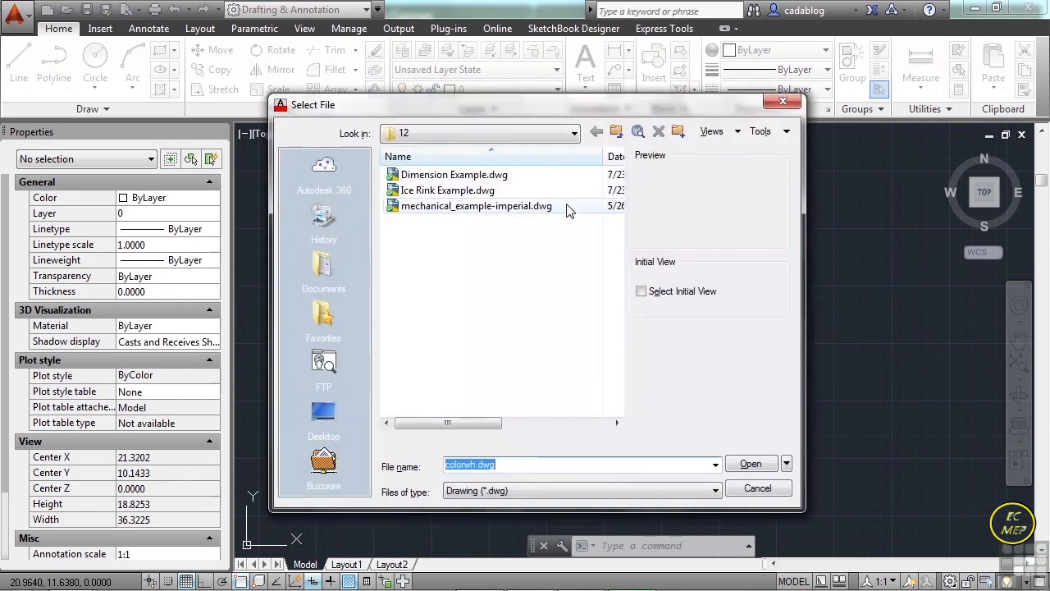
{"action": "left_click", "coordinate": [616, 133]}
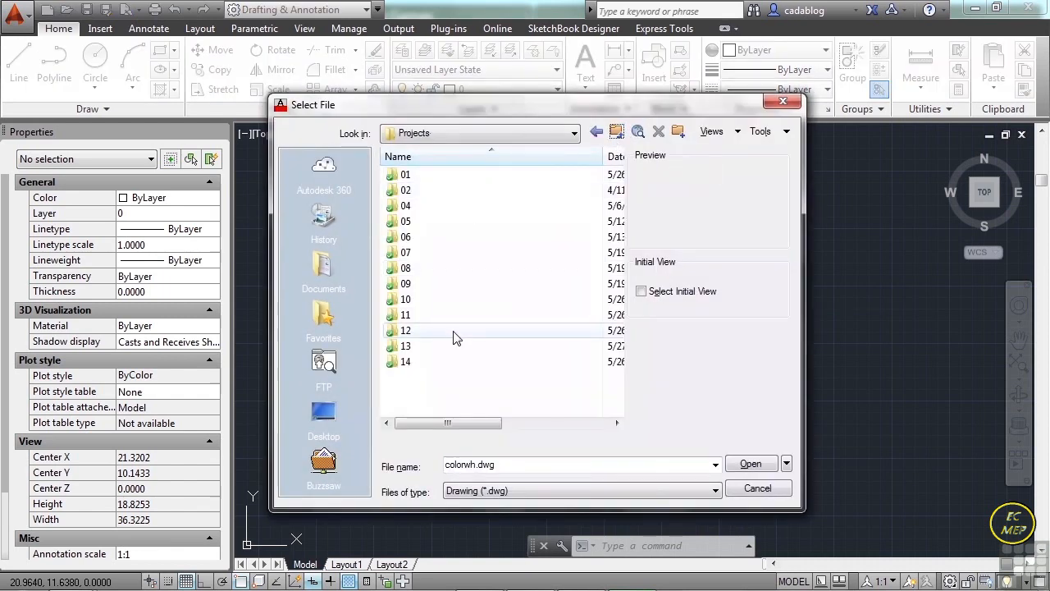
{"action": "double_click", "coordinate": [455, 336]}
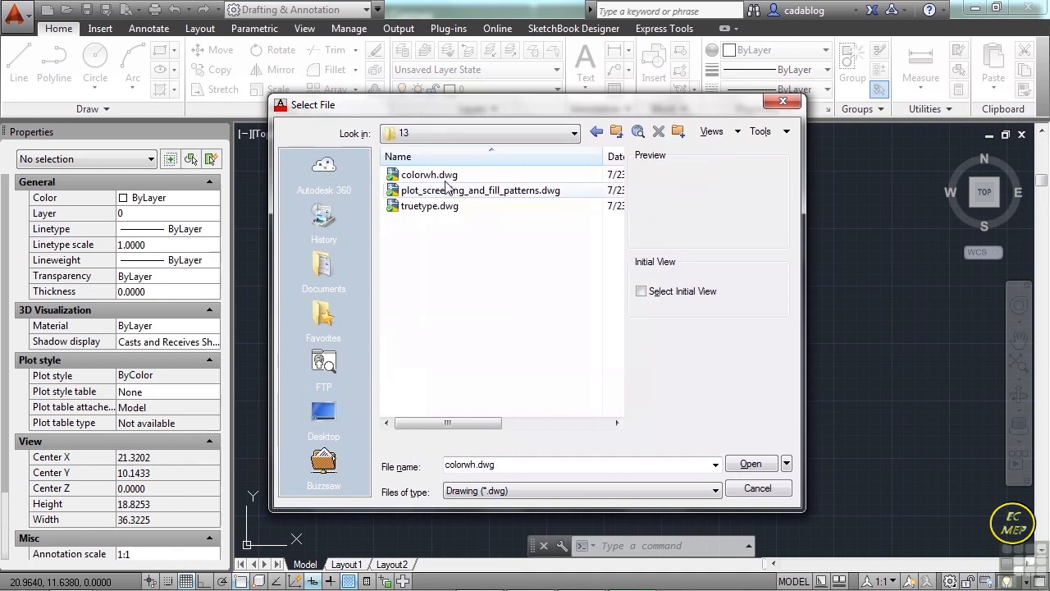
{"action": "left_click", "coordinate": [439, 177]}
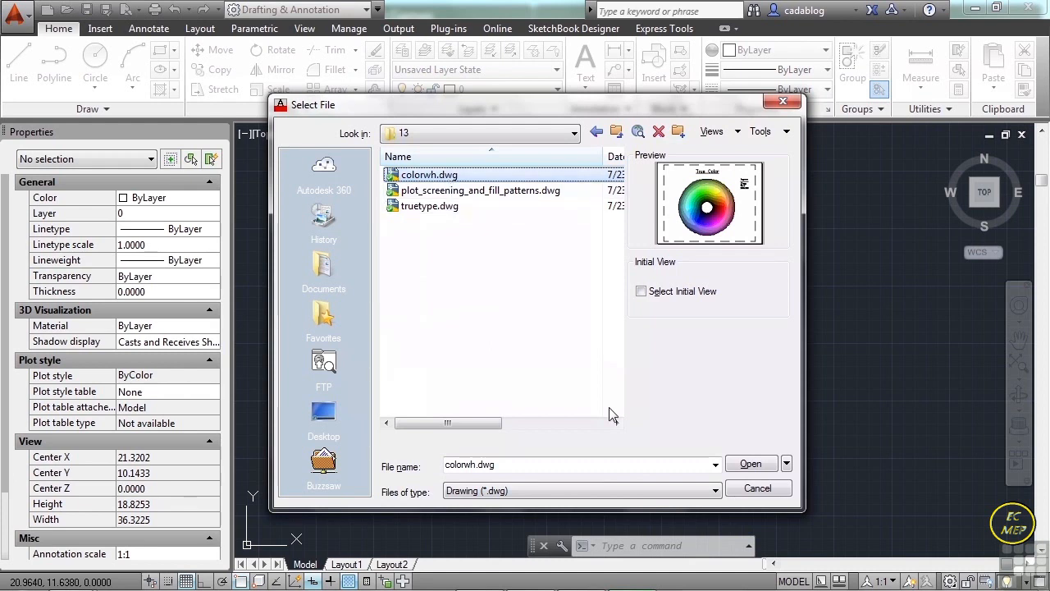
{"action": "left_click", "coordinate": [744, 466]}
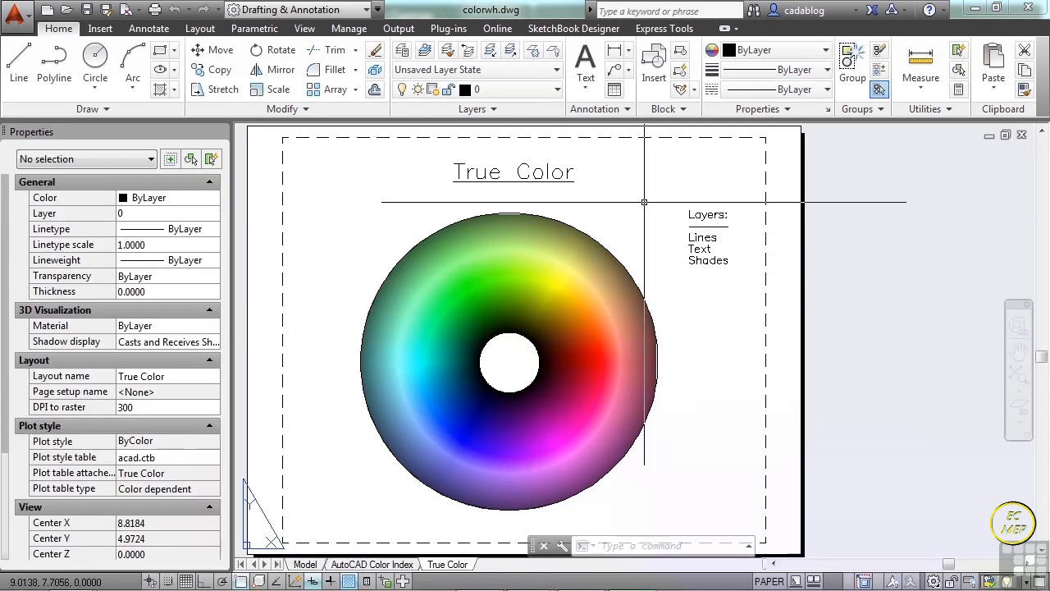
Look over the True Color layout and switch to the AutoCAD Color Index layout.
{"action": "scroll", "coordinate": [645, 206], "scroll_direction": "down", "scroll_amount": 2}
{"action": "scroll", "coordinate": [642, 211], "scroll_direction": "up", "scroll_amount": 2}
{"action": "middle_click_drag", "start_coordinate": [639, 214], "coordinate": [663, 216]}
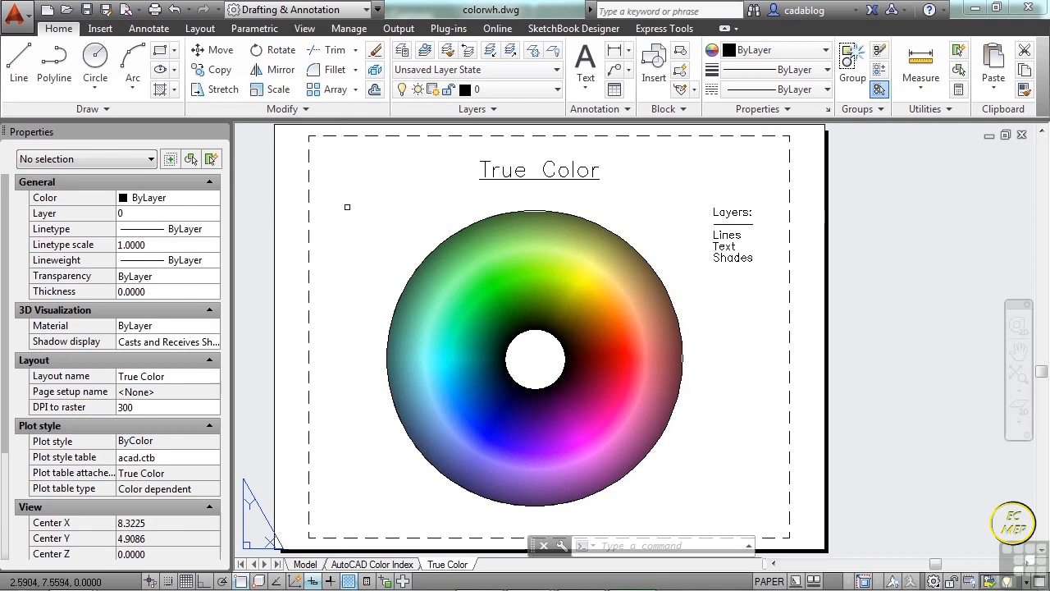
{"action": "left_click", "coordinate": [377, 564]}
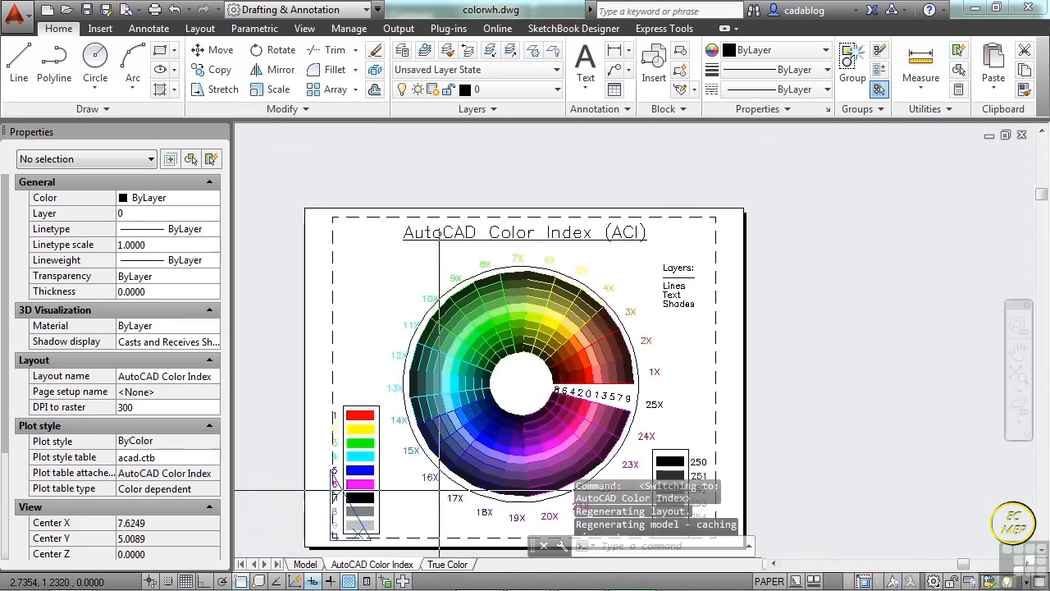
Examine the colour wheel on the AutoCAD Color Index layout, its radial numbering and the swatches for colours 1–9 and 250–255.
{"action": "middle_click_drag", "start_coordinate": [432, 363], "coordinate": [444, 293]}
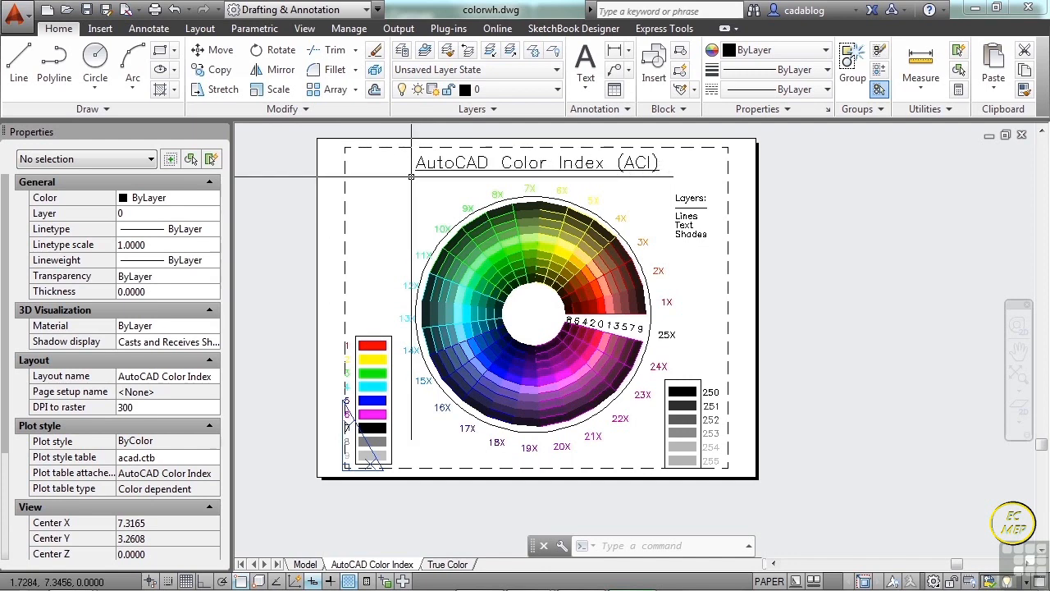
{"action": "mouse_move", "coordinate": [411, 176]}
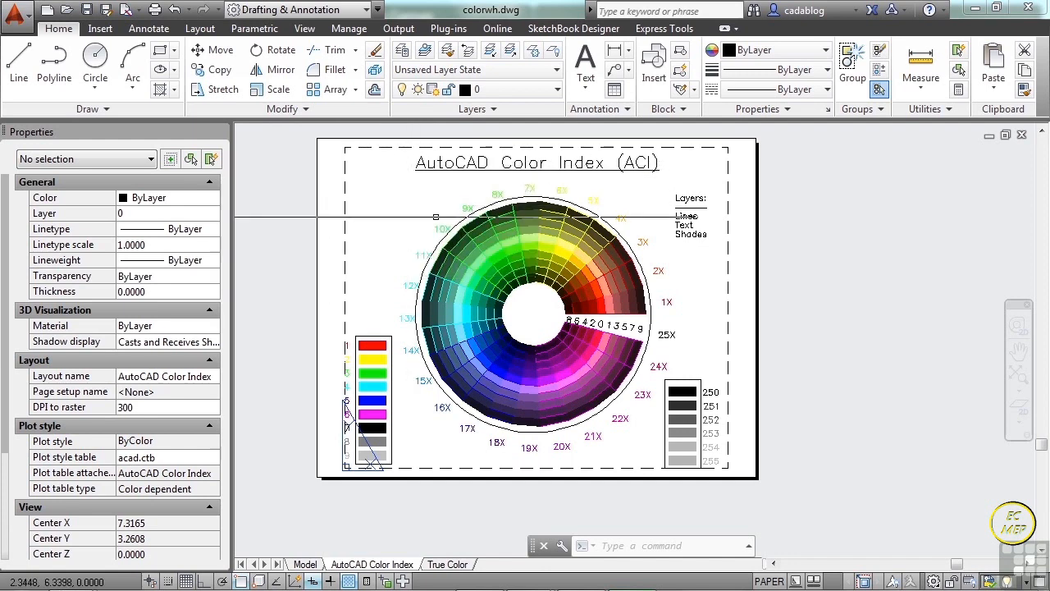
{"action": "middle_click_drag", "start_coordinate": [432, 329], "coordinate": [433, 328]}
{"action": "scroll", "coordinate": [394, 386], "scroll_direction": "up", "scroll_amount": 5}
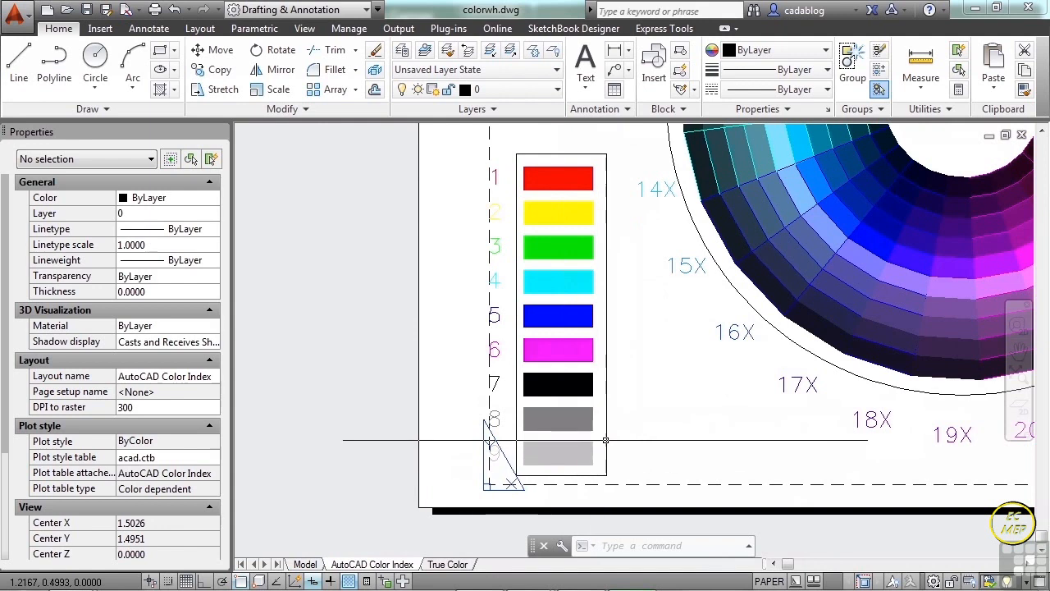
{"action": "scroll", "coordinate": [608, 352], "scroll_direction": "down", "scroll_amount": 2}
{"action": "middle_click_drag", "start_coordinate": [679, 299], "coordinate": [416, 399]}
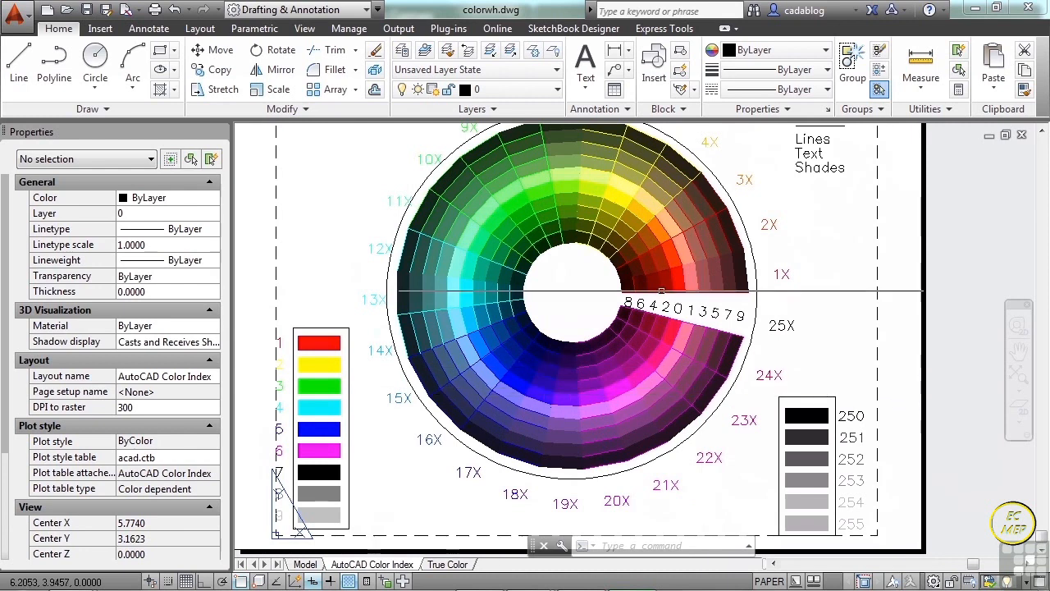
{"action": "scroll", "coordinate": [612, 255], "scroll_direction": "up", "scroll_amount": 2}
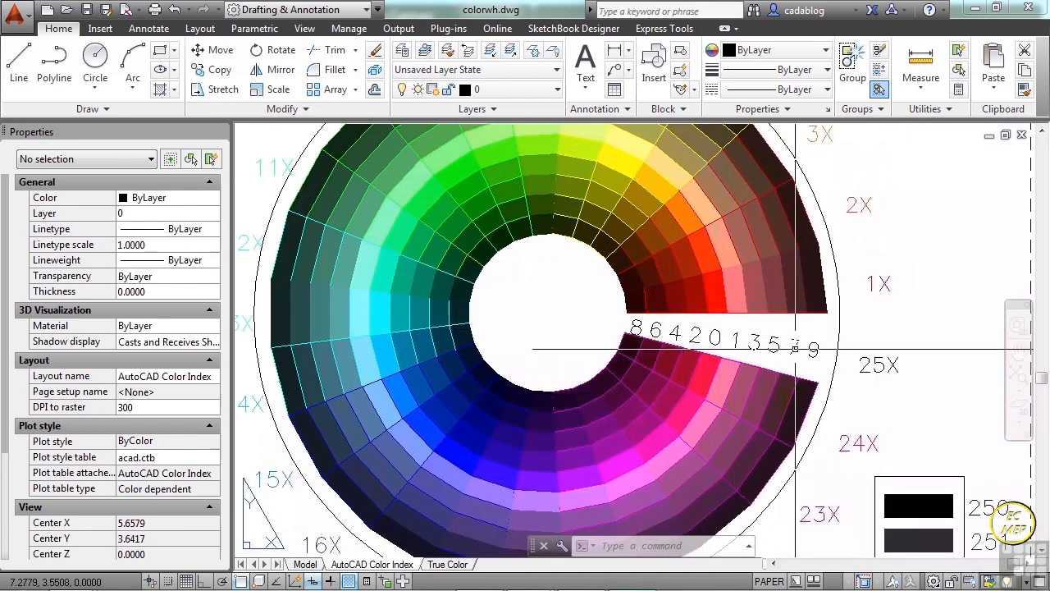
{"action": "scroll", "coordinate": [681, 313], "scroll_direction": "down", "scroll_amount": 2}
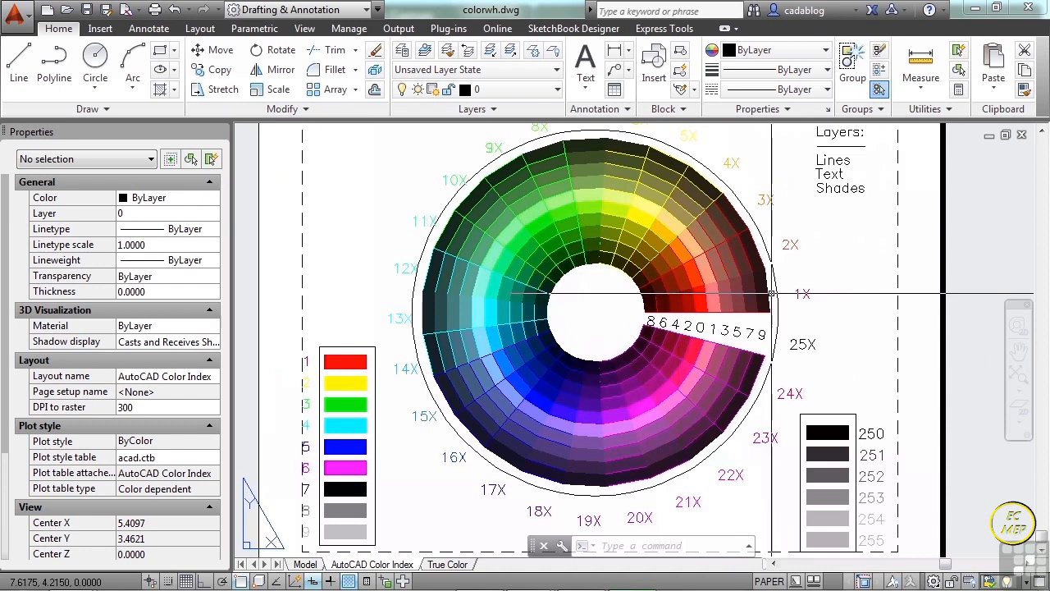
{"action": "scroll", "coordinate": [766, 293], "scroll_direction": "up", "scroll_amount": 2}
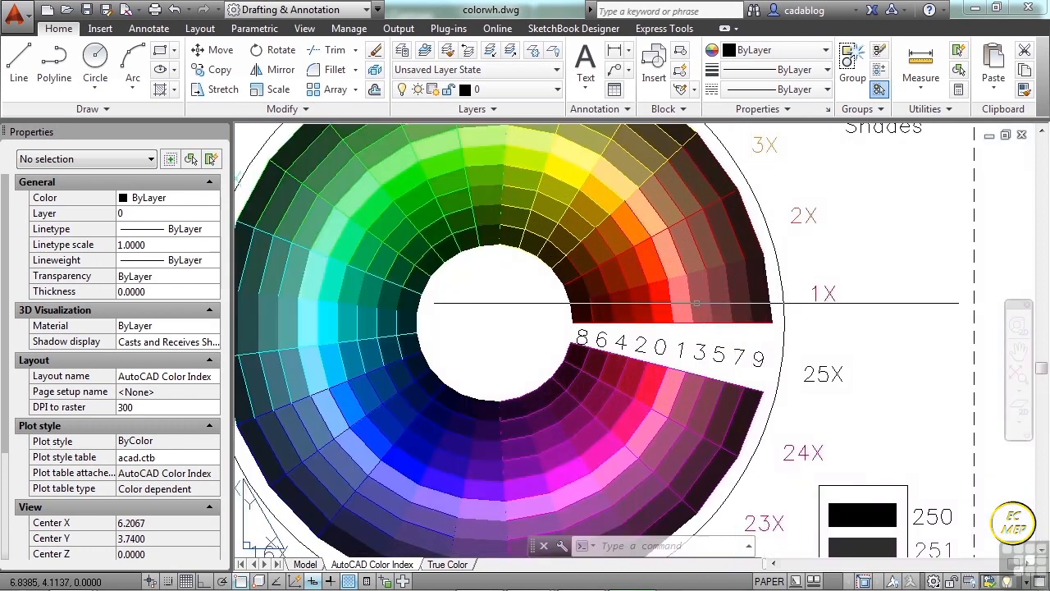
{"action": "scroll", "coordinate": [662, 309], "scroll_direction": "down", "scroll_amount": 4}
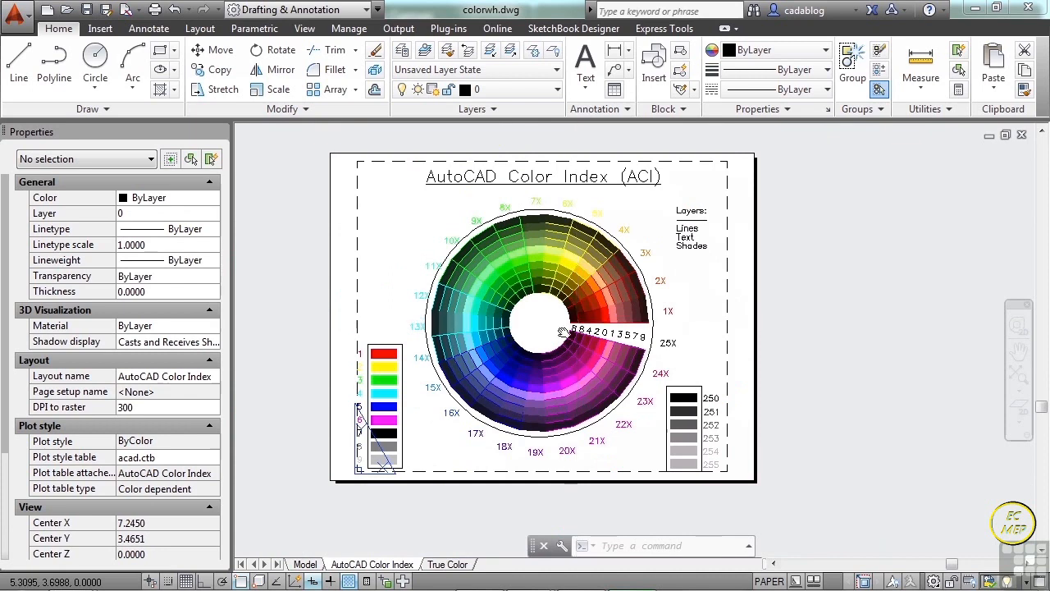
{"action": "middle_click_drag", "start_coordinate": [580, 315], "coordinate": [589, 314]}
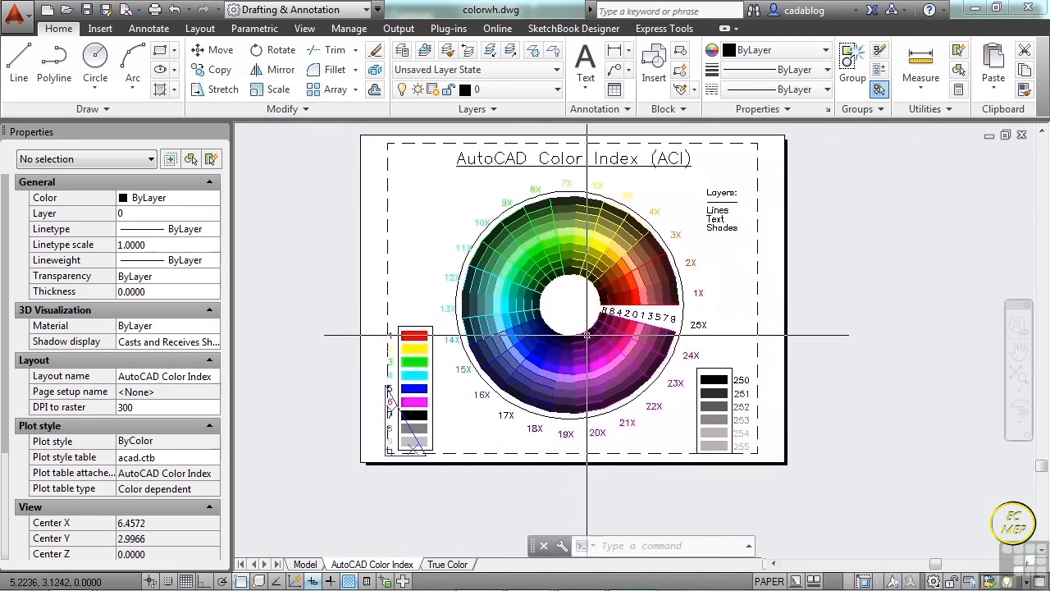
Switch to the True Color layout and view its basic plot settings, closing them without plotting.
{"action": "left_click", "coordinate": [447, 565]}
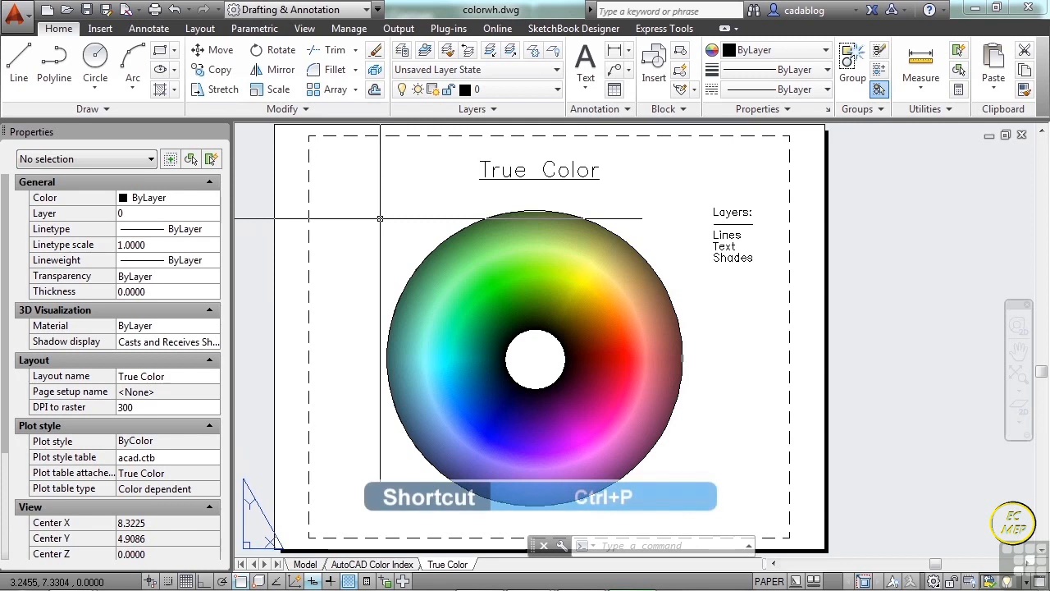
{"action": "key", "text": "ctrl+p"}
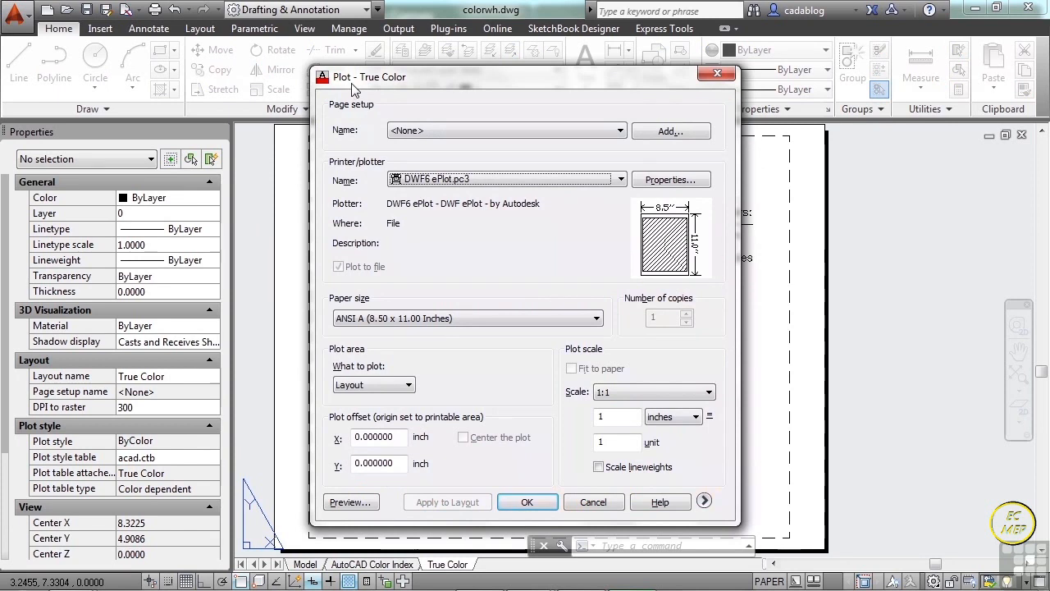
{"action": "left_click_drag", "start_coordinate": [431, 83], "coordinate": [410, 70]}
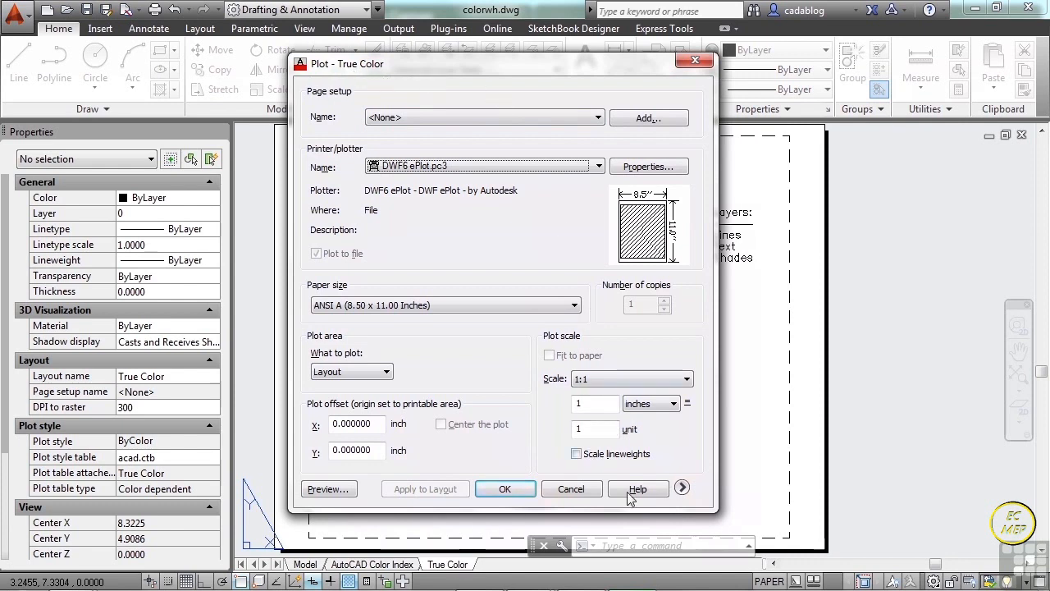
{"action": "left_click", "coordinate": [570, 488]}
{"action": "type", "text": "plot"}
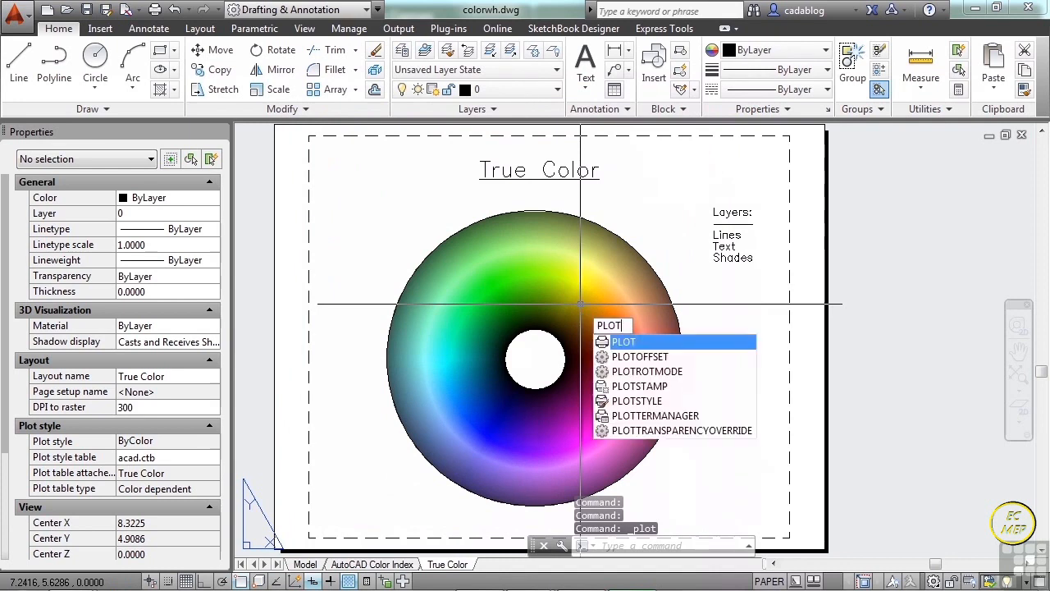
{"action": "key", "text": "Escape"}
{"action": "type", "text": "print"}
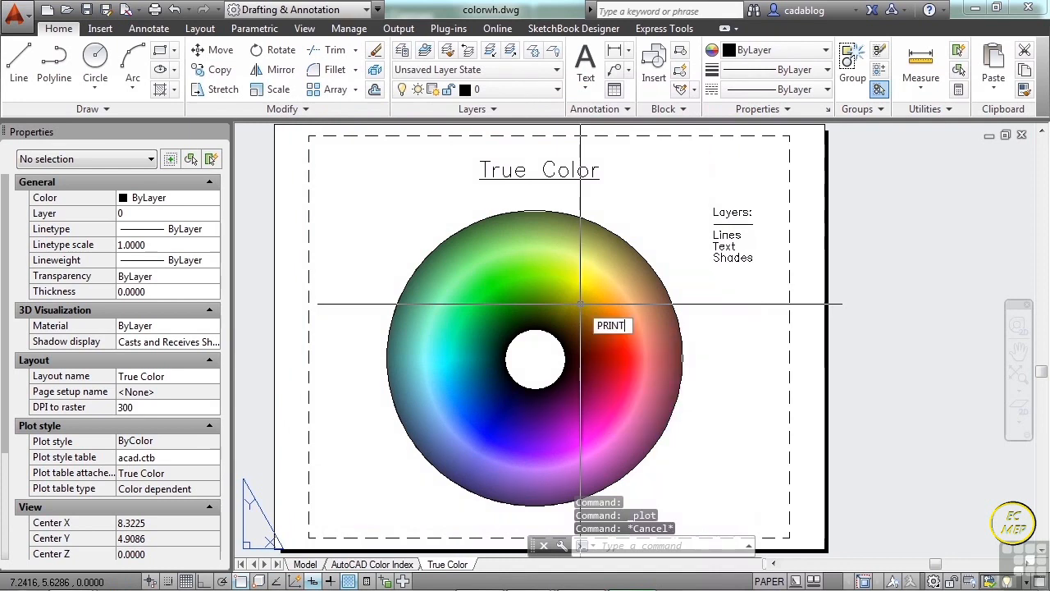
{"action": "key", "text": "Escape"}
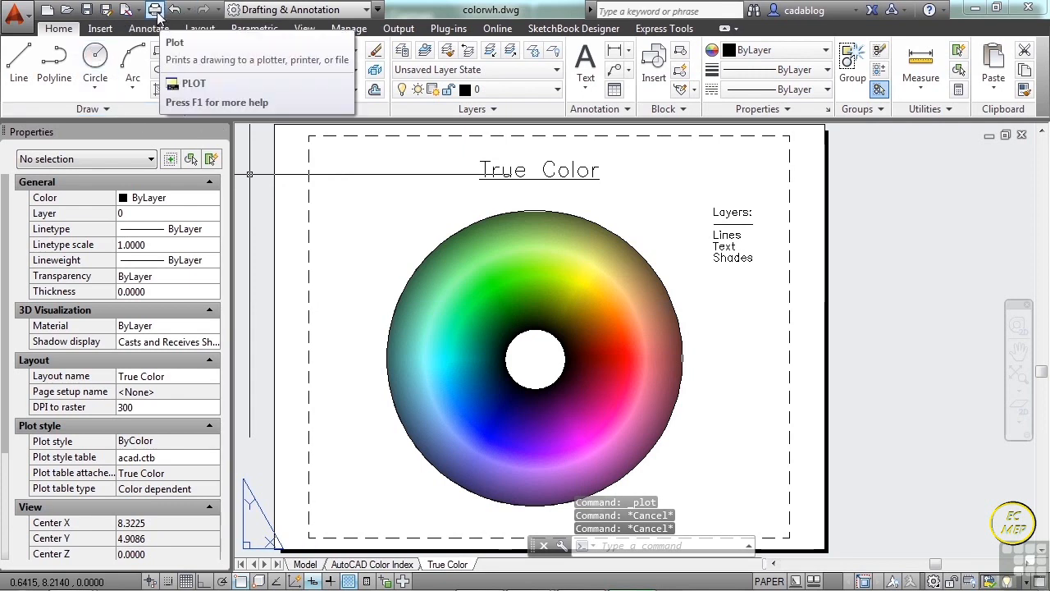
Review the available printing commands, from Plot and Batch Plot through Page Setup to Edit Plot Style Tables.
{"action": "left_click", "coordinate": [18, 22]}
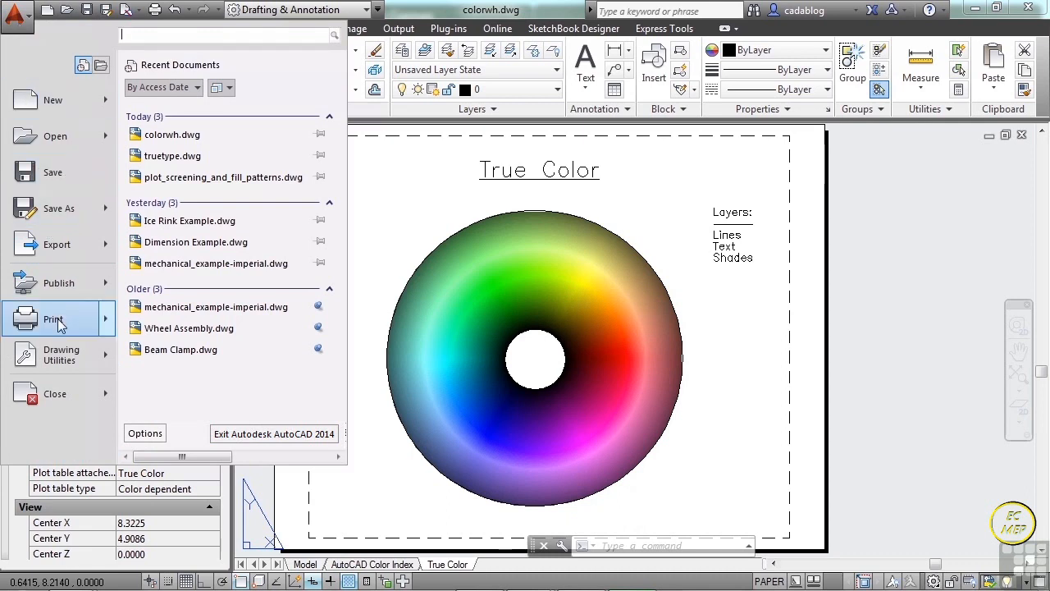
{"action": "mouse_move", "coordinate": [60, 325]}
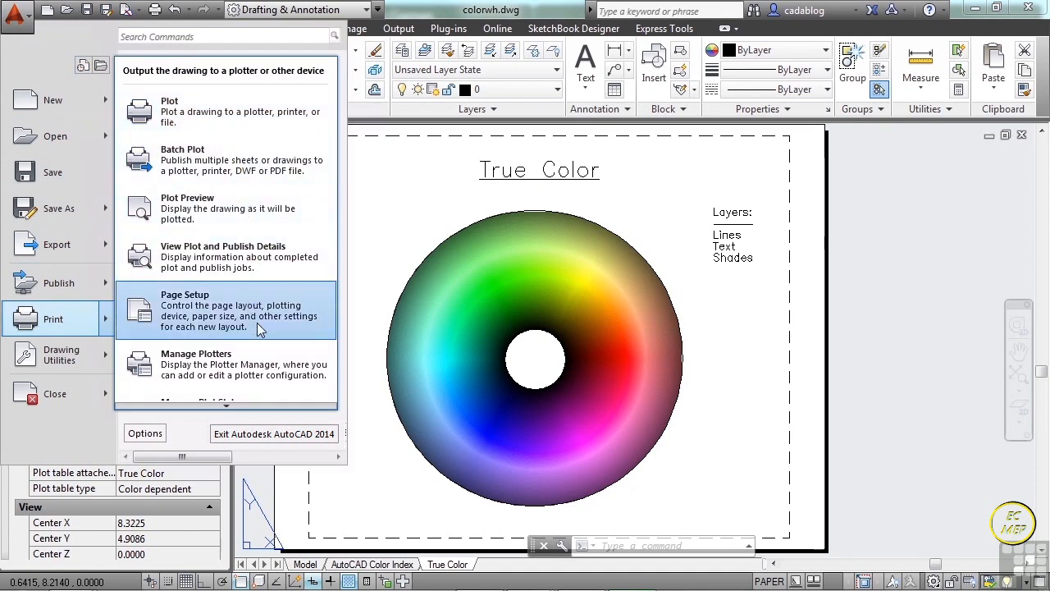
{"action": "scroll", "coordinate": [242, 383], "scroll_direction": "down", "scroll_amount": 3}
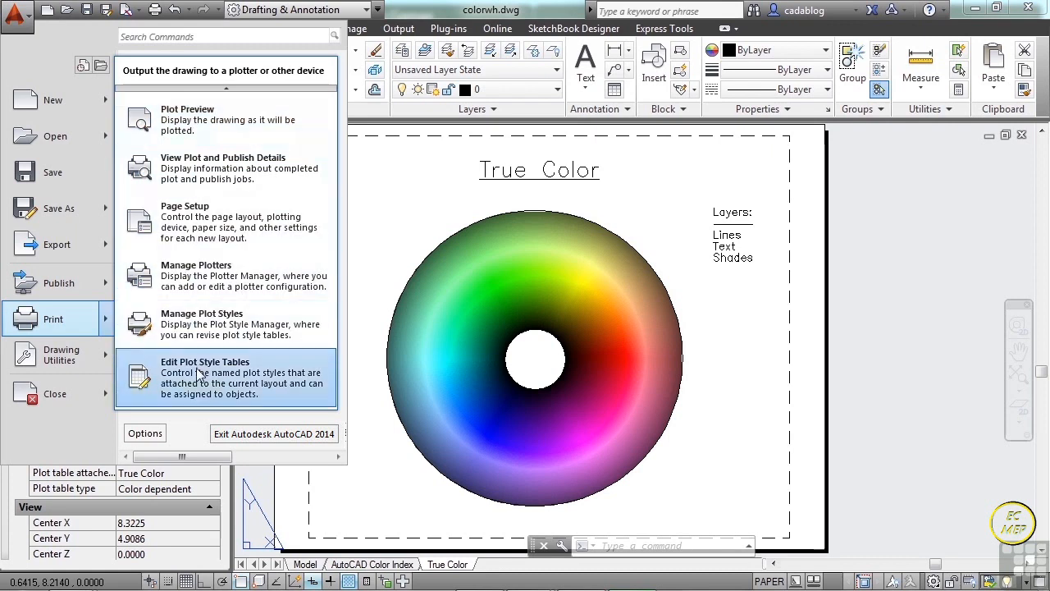
{"action": "scroll", "coordinate": [210, 312], "scroll_direction": "up", "scroll_amount": 2}
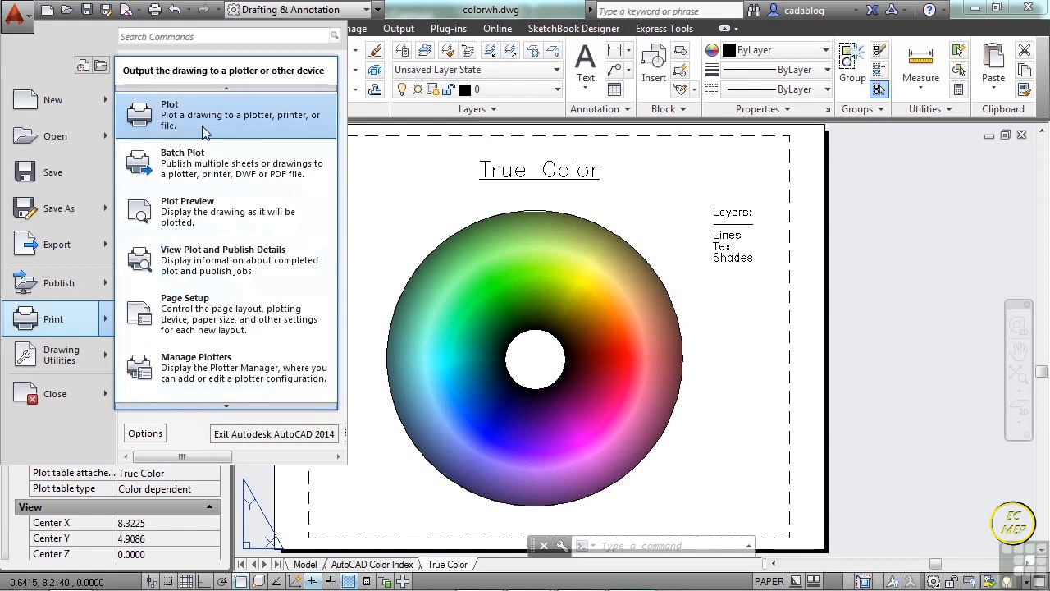
{"action": "scroll", "coordinate": [202, 125], "scroll_direction": "up", "scroll_amount": 1}
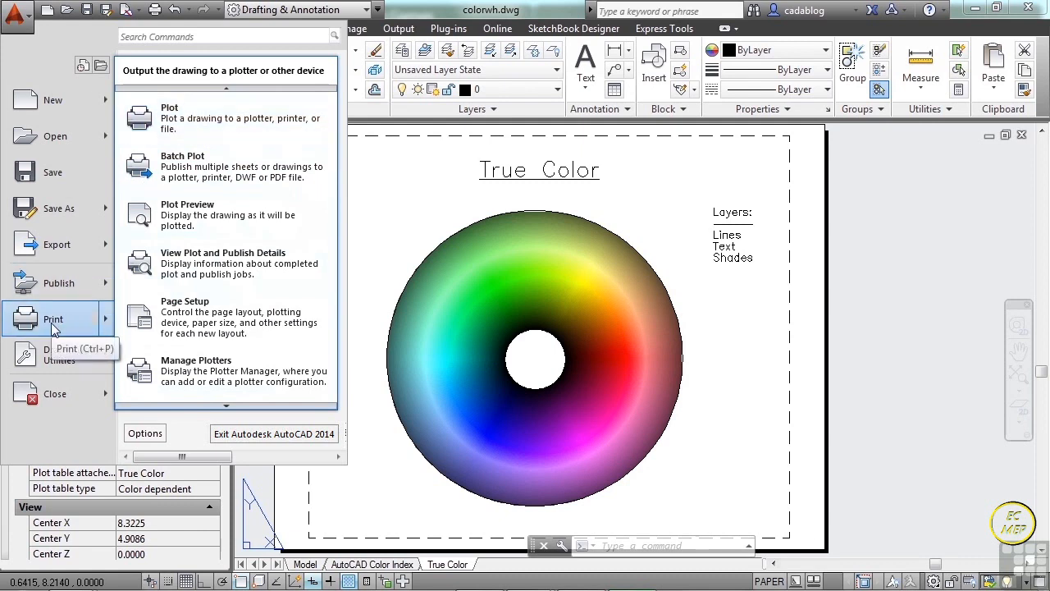
{"action": "left_click", "coordinate": [703, 259]}
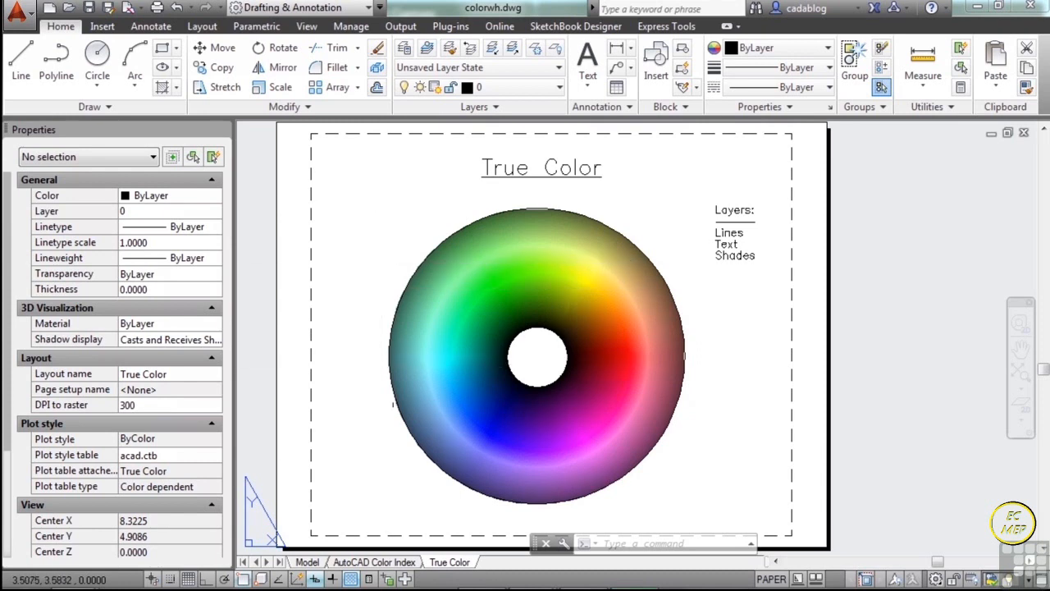
Open the plot settings for the True Color layout and expand them to show the plot style, viewport and orientation options.
{"action": "right_click", "coordinate": [449, 564]}
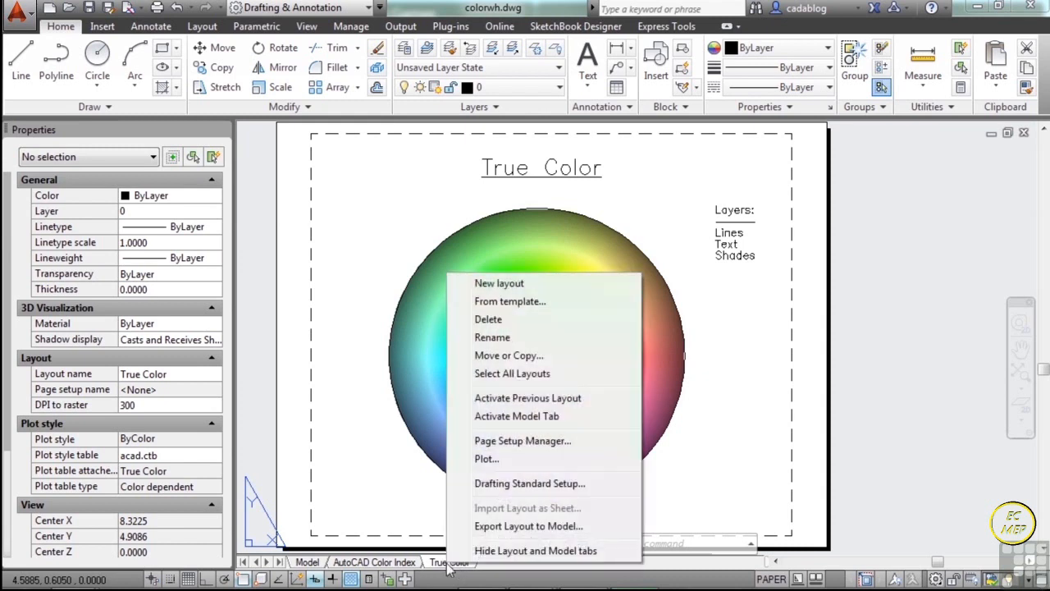
{"action": "left_click", "coordinate": [503, 462]}
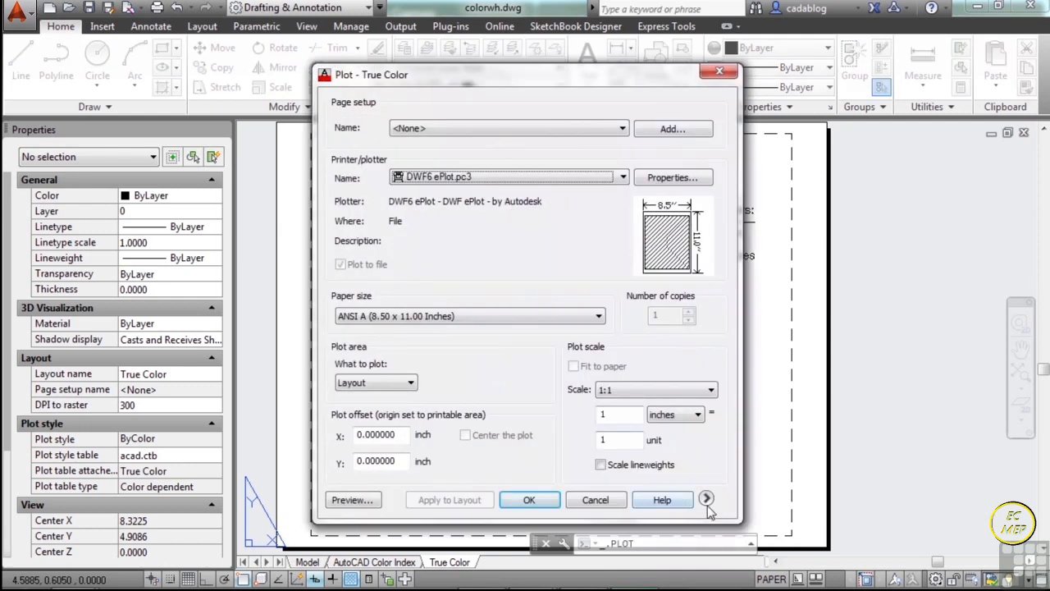
{"action": "left_click", "coordinate": [707, 499]}
{"action": "left_click_drag", "start_coordinate": [617, 69], "coordinate": [554, 56]}
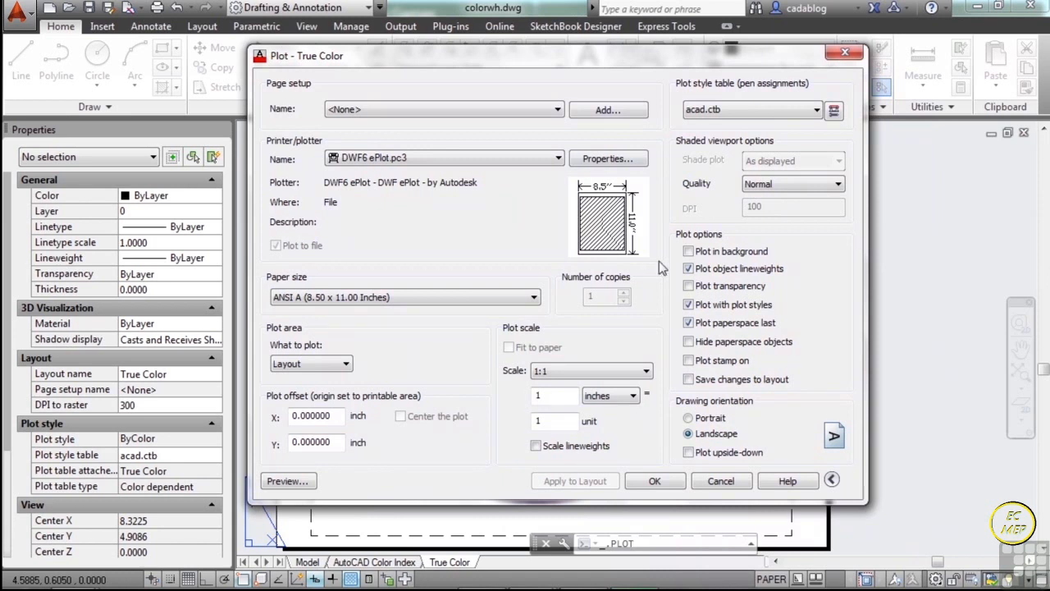
{"action": "left_click", "coordinate": [832, 481]}
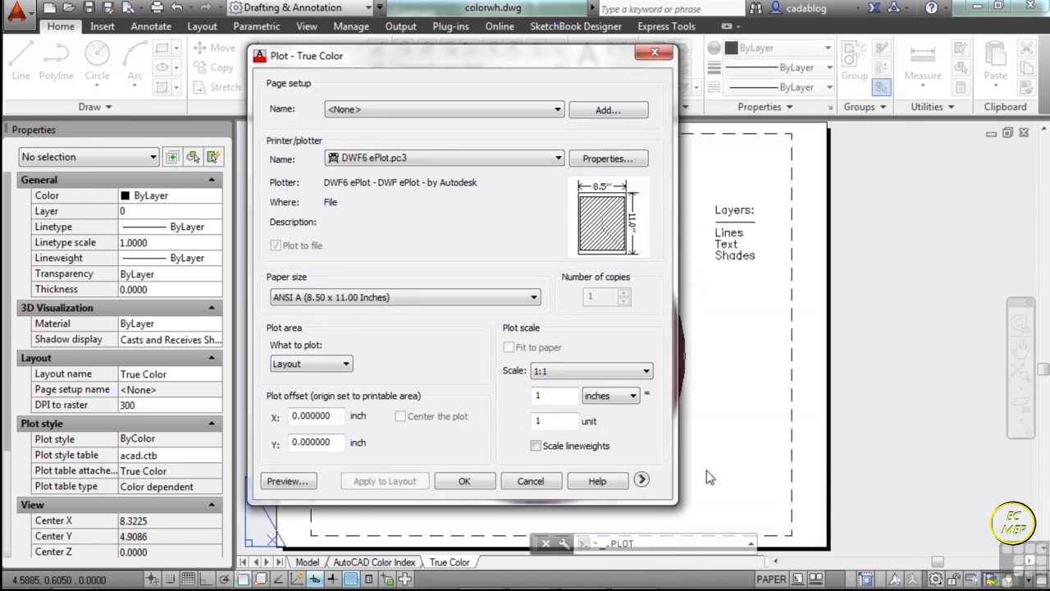
{"action": "left_click", "coordinate": [640, 480]}
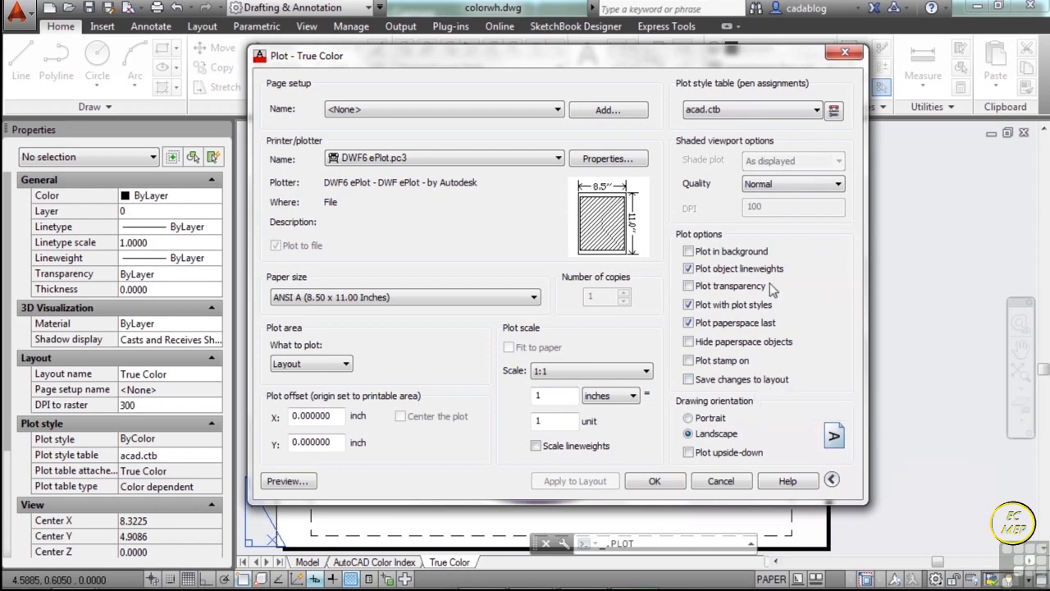
{"action": "left_click_drag", "start_coordinate": [619, 64], "coordinate": [617, 49]}
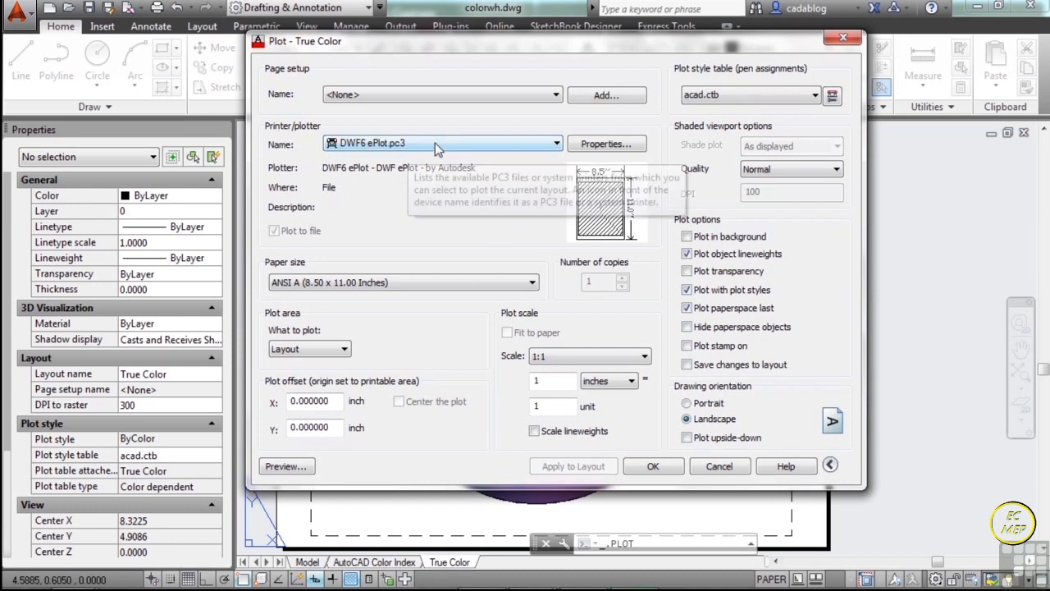
Set the plotter for the True Color layout to None.
{"action": "left_click", "coordinate": [557, 143]}
{"action": "scroll", "coordinate": [549, 180], "scroll_direction": "up", "scroll_amount": 3}
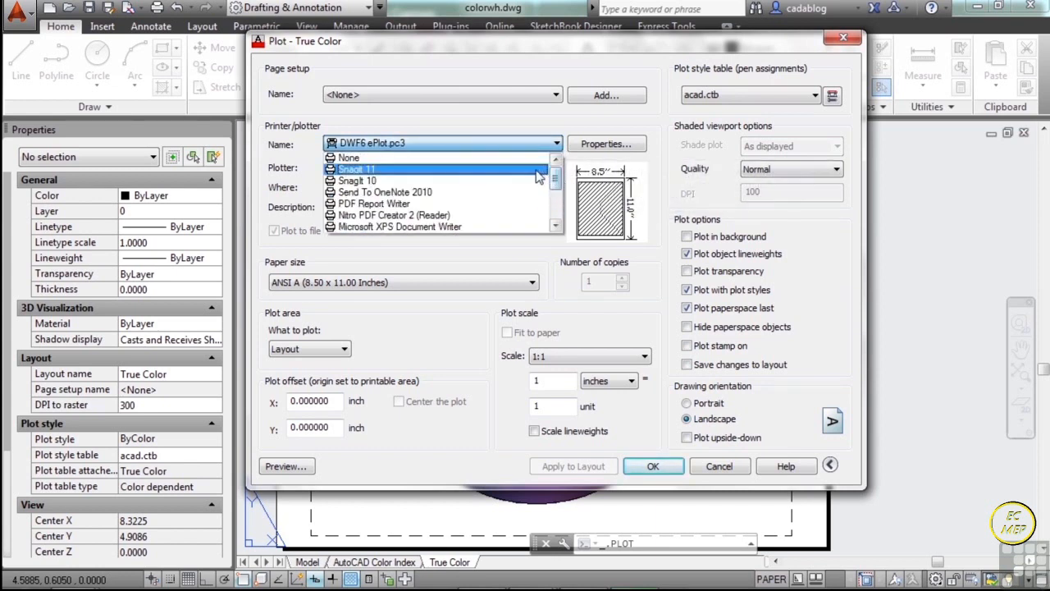
{"action": "left_click", "coordinate": [429, 159]}
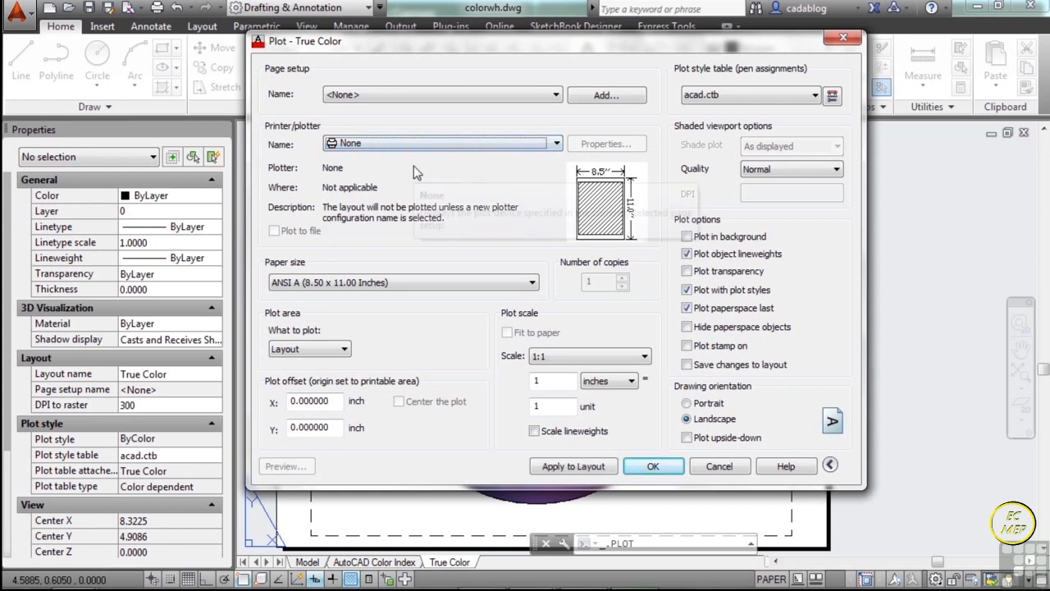
Review the available printers and plotters, from the system printers to the PC3 configurations for DWF, PDF, JPG and PNG output, without choosing one.
{"action": "left_click", "coordinate": [557, 146]}
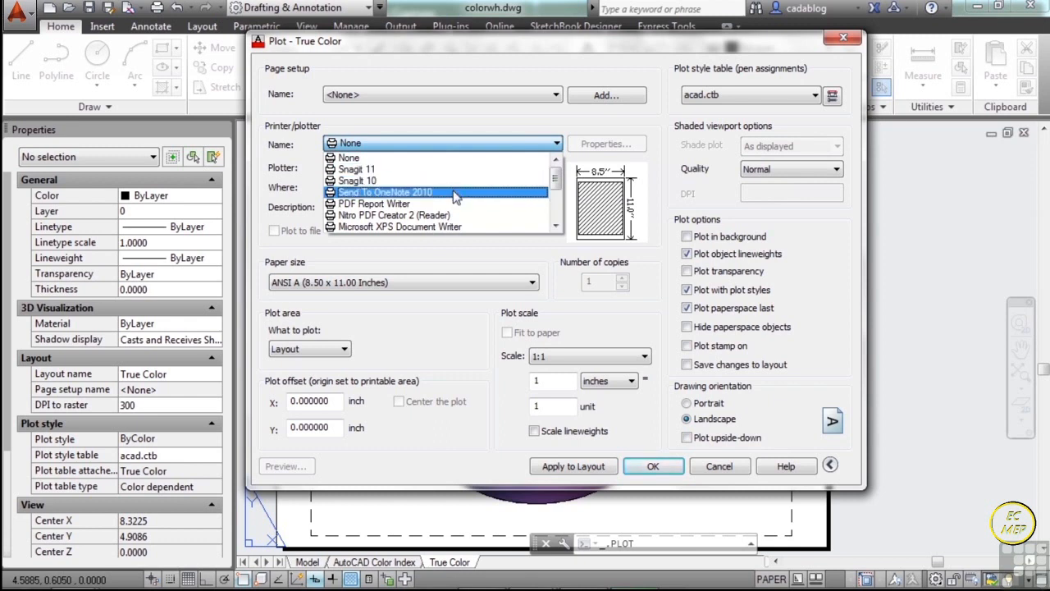
{"action": "scroll", "coordinate": [476, 216], "scroll_direction": "down", "scroll_amount": 1}
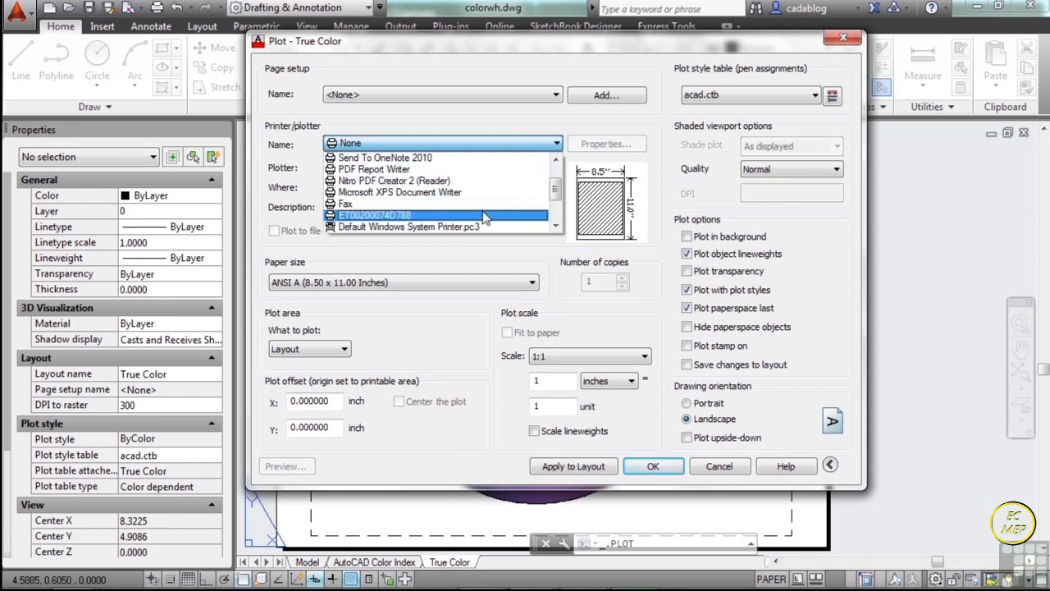
{"action": "scroll", "coordinate": [459, 189], "scroll_direction": "up", "scroll_amount": 1}
{"action": "scroll", "coordinate": [457, 187], "scroll_direction": "up", "scroll_amount": 1}
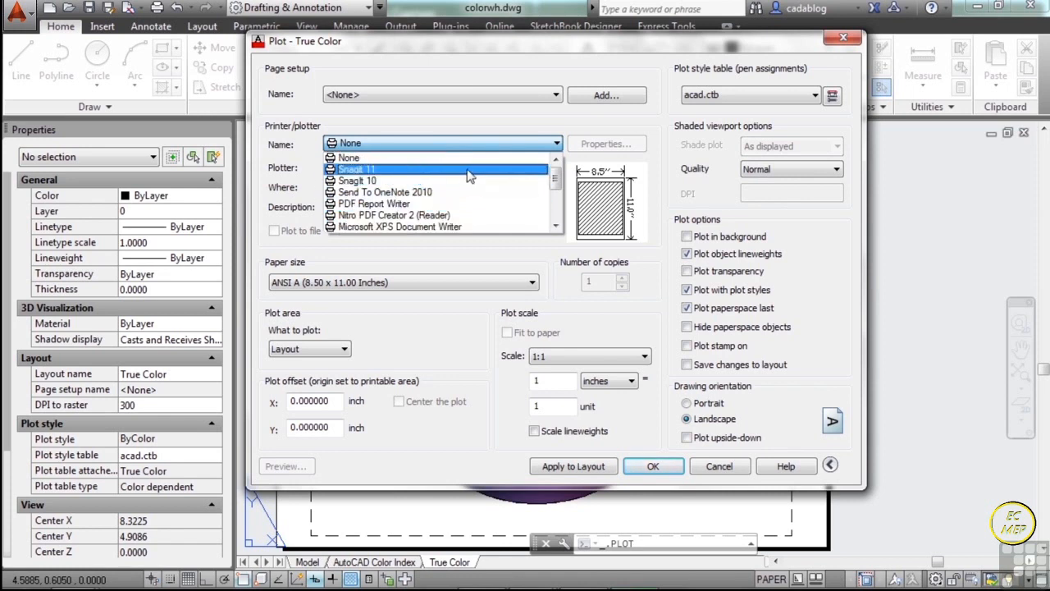
{"action": "scroll", "coordinate": [463, 197], "scroll_direction": "down", "scroll_amount": 1}
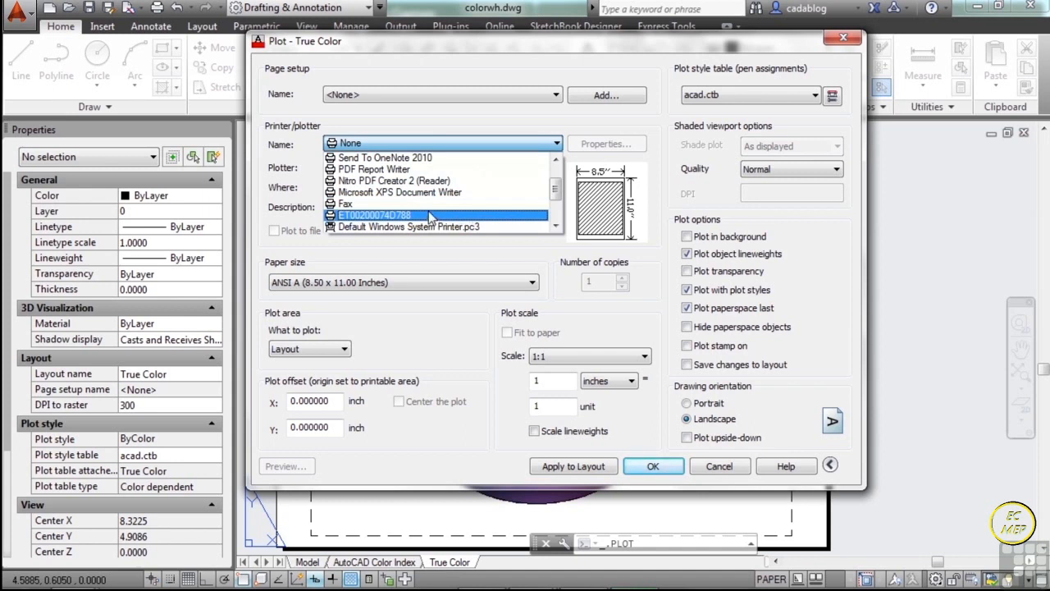
{"action": "scroll", "coordinate": [428, 211], "scroll_direction": "down", "scroll_amount": 1}
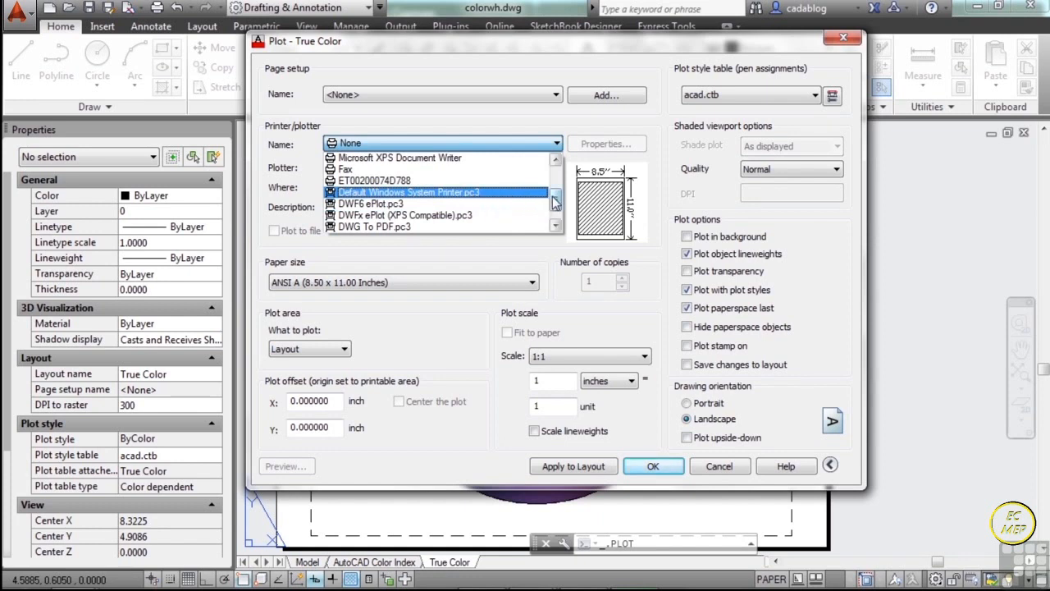
{"action": "left_click_drag", "start_coordinate": [556, 202], "coordinate": [555, 209]}
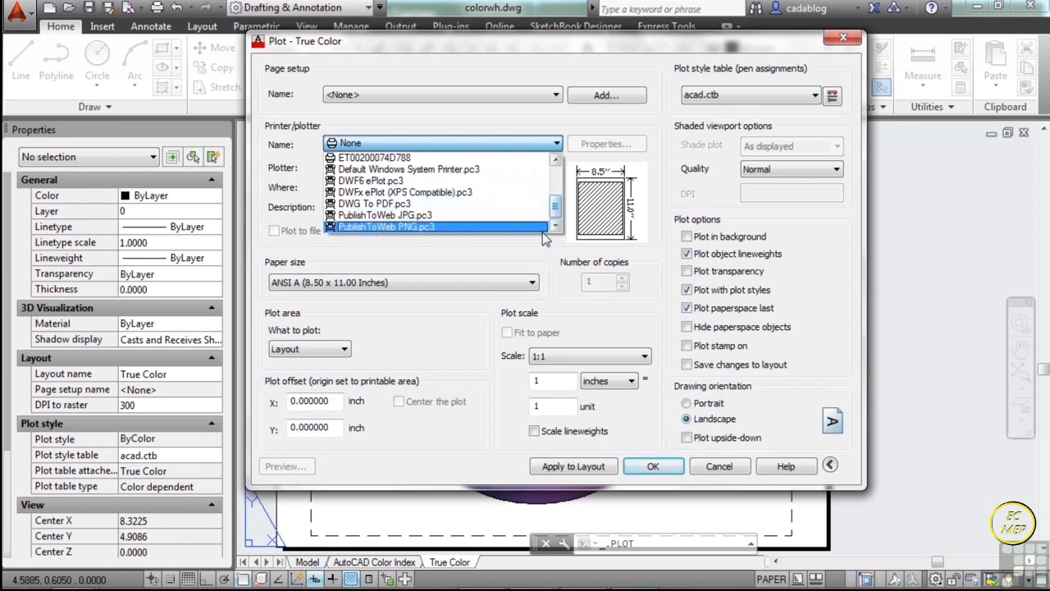
{"action": "left_click", "coordinate": [527, 249]}
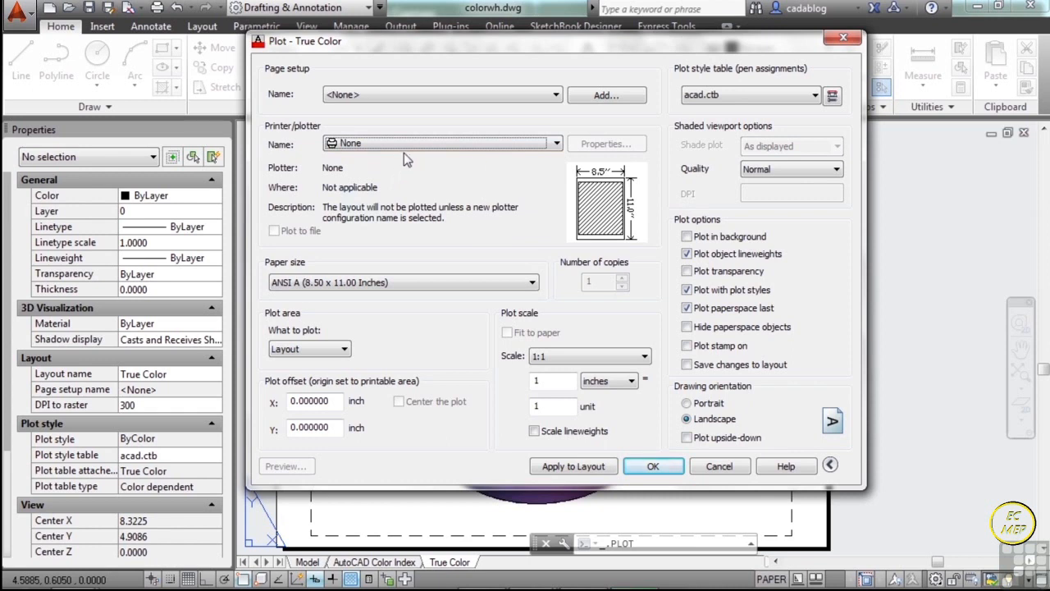
Set the plotter for the True Color layout to DWG To PDF.pc3.
{"action": "left_click", "coordinate": [517, 146]}
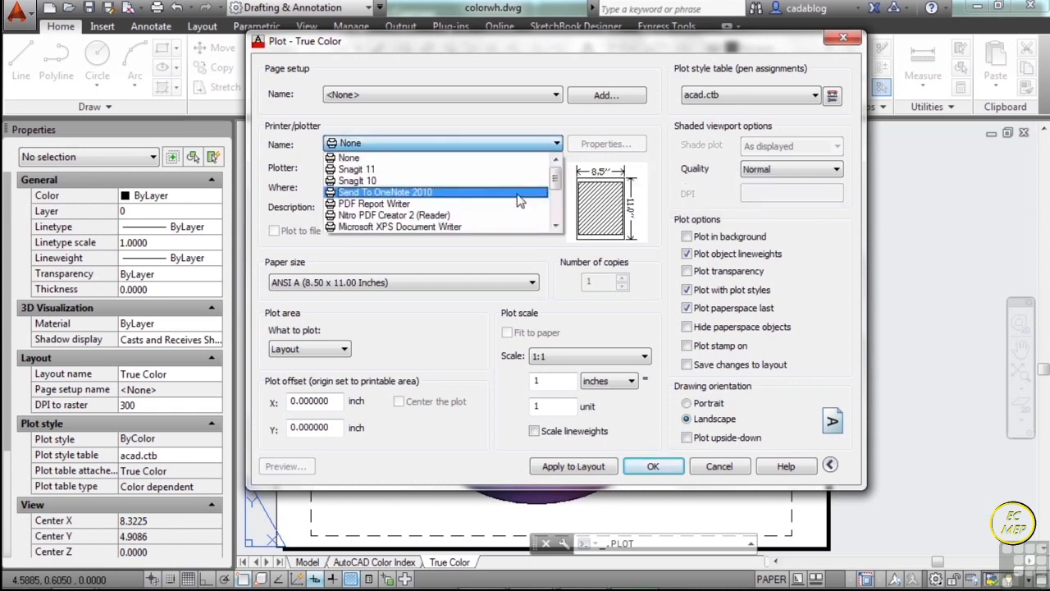
{"action": "scroll", "coordinate": [517, 193], "scroll_direction": "down", "scroll_amount": 1}
{"action": "scroll", "coordinate": [514, 192], "scroll_direction": "down", "scroll_amount": 1}
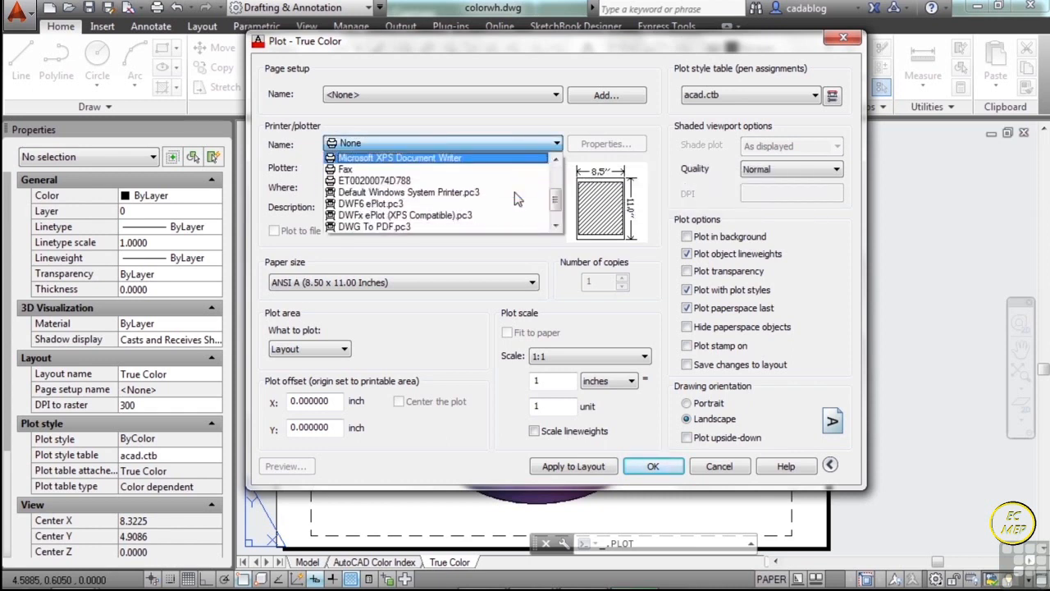
{"action": "scroll", "coordinate": [514, 192], "scroll_direction": "down", "scroll_amount": 1}
{"action": "left_click", "coordinate": [426, 205]}
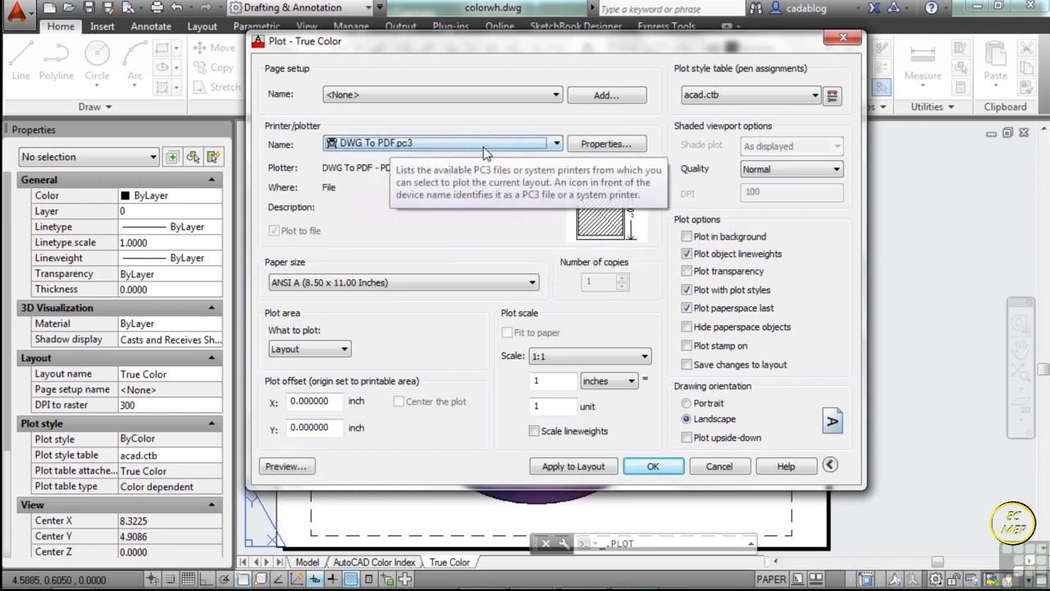
Examine the DWG To PDF.pc3 plotter configuration, including its general, port, media and graphics settings, and close it without saving changes.
{"action": "left_click", "coordinate": [584, 146]}
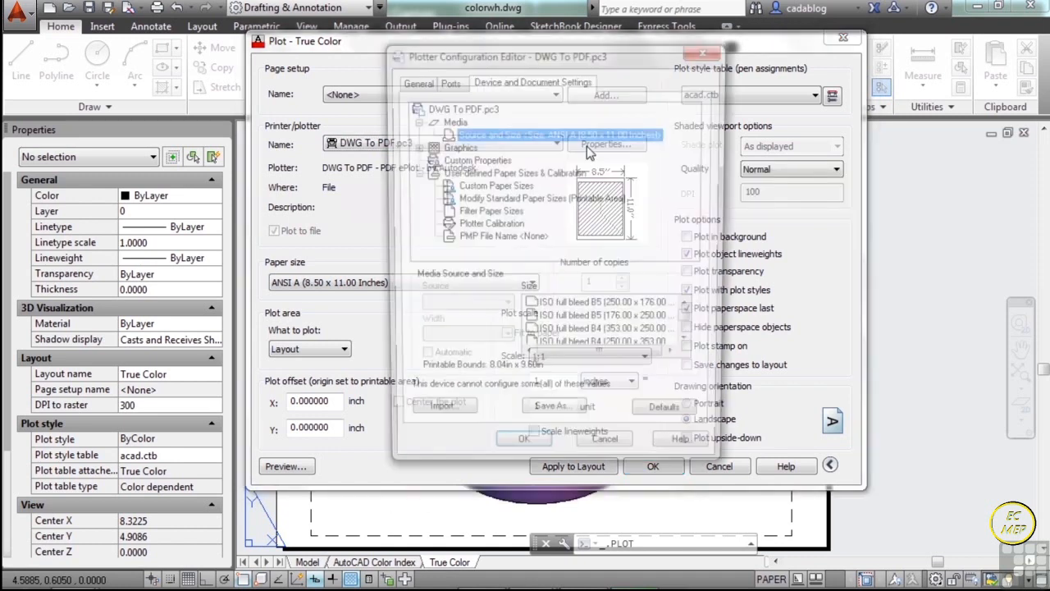
{"action": "left_click", "coordinate": [447, 81]}
{"action": "left_click", "coordinate": [418, 83]}
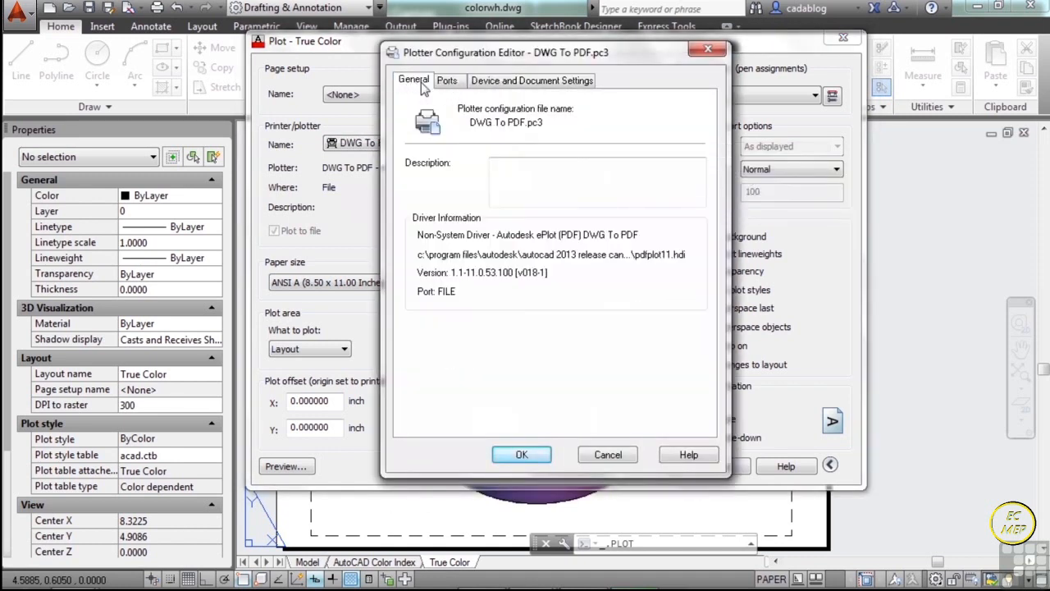
{"action": "left_click", "coordinate": [514, 82]}
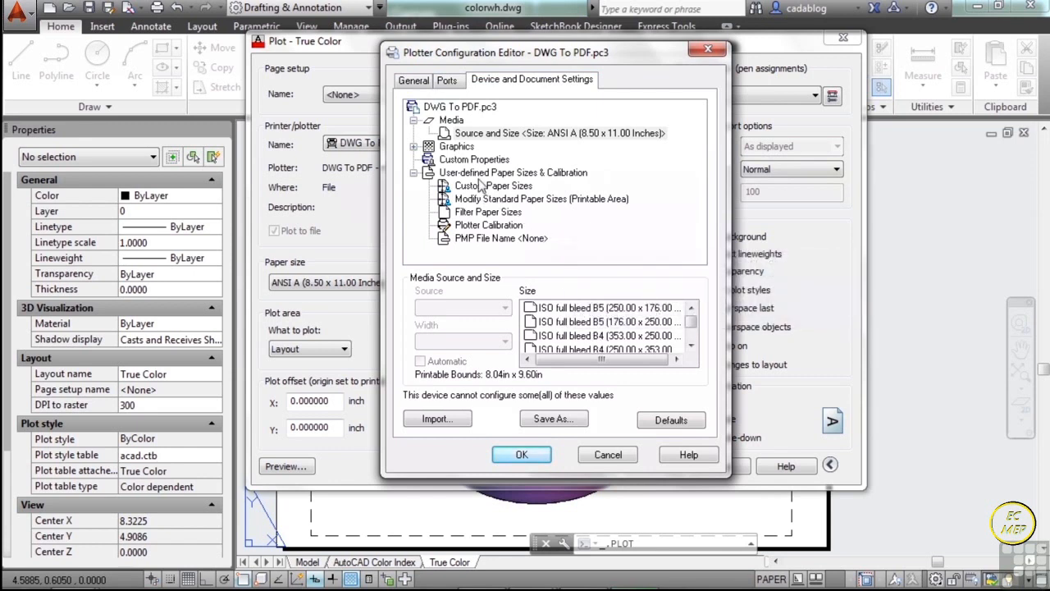
{"action": "left_click", "coordinate": [413, 146]}
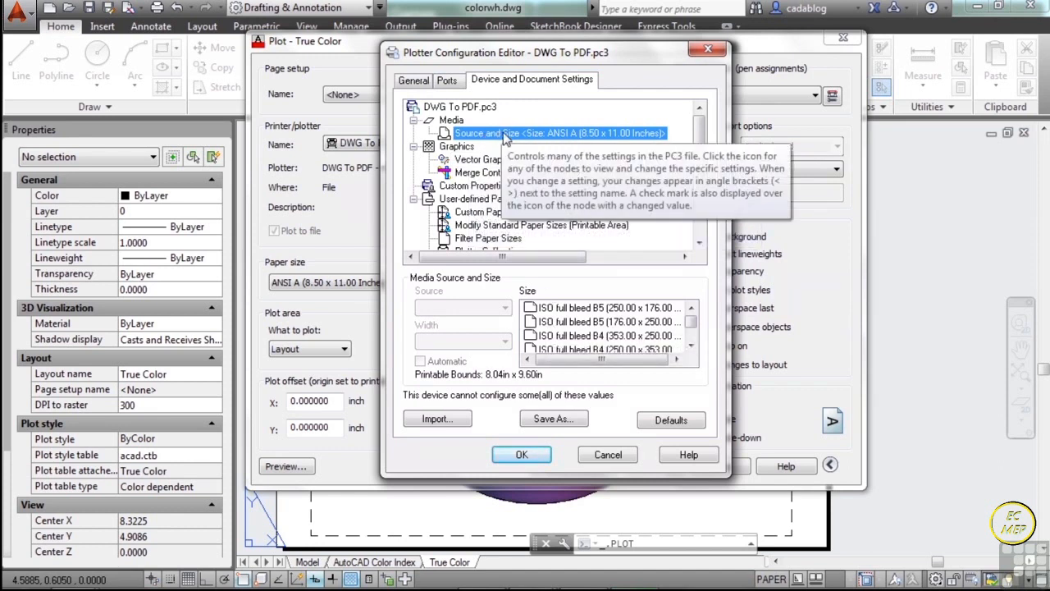
{"action": "left_click", "coordinate": [616, 454]}
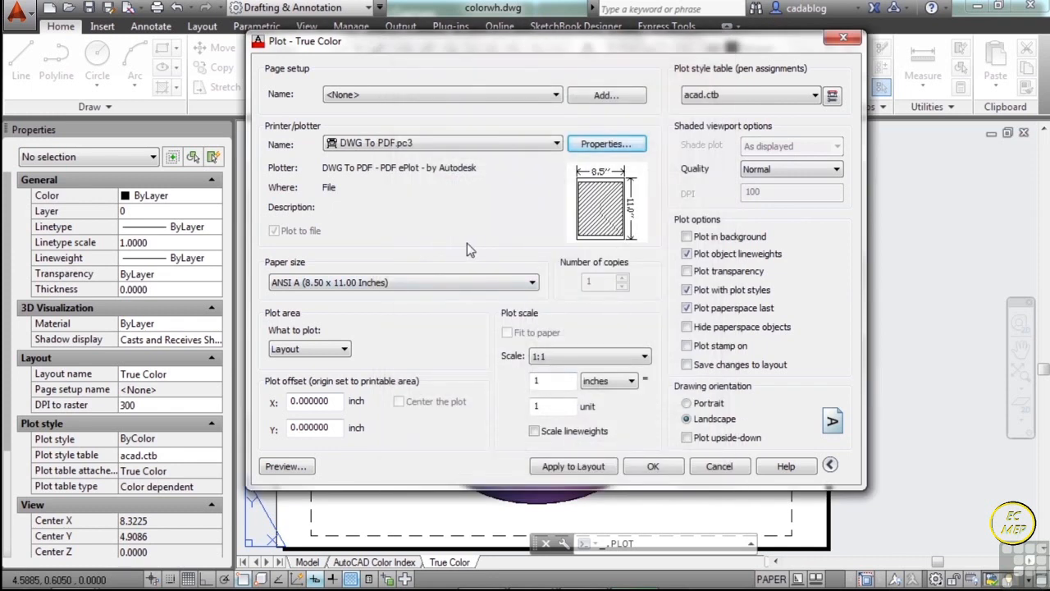